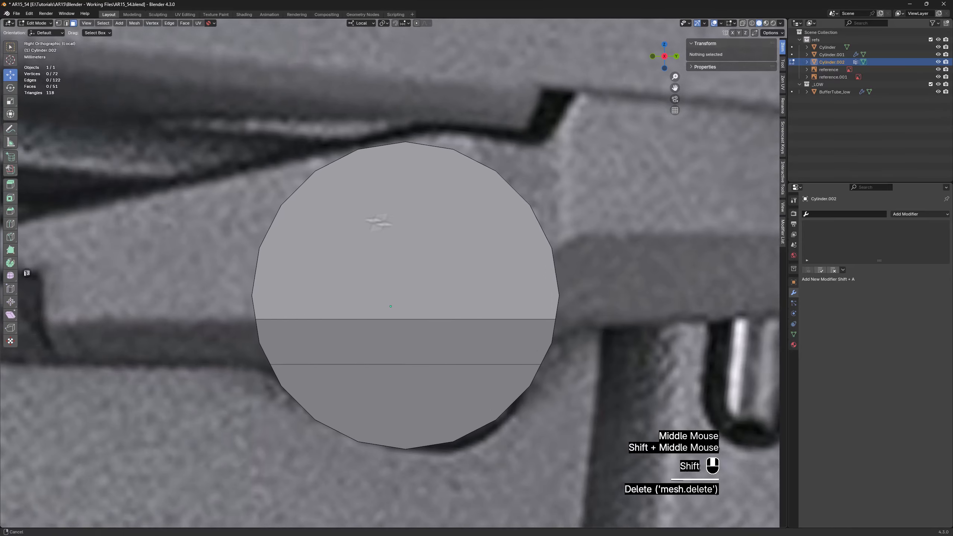
# Extrude the disc's rim faces facing the lever side and move them about 7.57 mm along negative local X
pyautogui.hotkey('alt', 'z')
pyautogui.moveTo(374, 152); pyautogui.dragTo(360, 158, button='middle')
pyautogui.hotkey('alt', 'z')
pyautogui.click(360, 154)
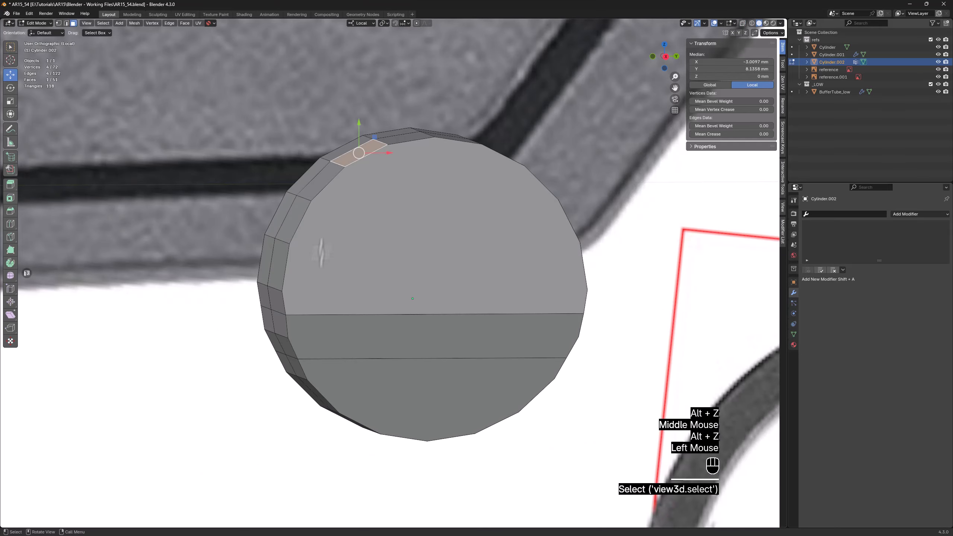
pyautogui.keyDown('ctrl'); pyautogui.click(292, 365); pyautogui.keyUp('ctrl')
pyautogui.keyDown('alt'); pyautogui.moveTo(292, 365); pyautogui.dragTo(315, 344, button='middle'); pyautogui.keyUp('alt')
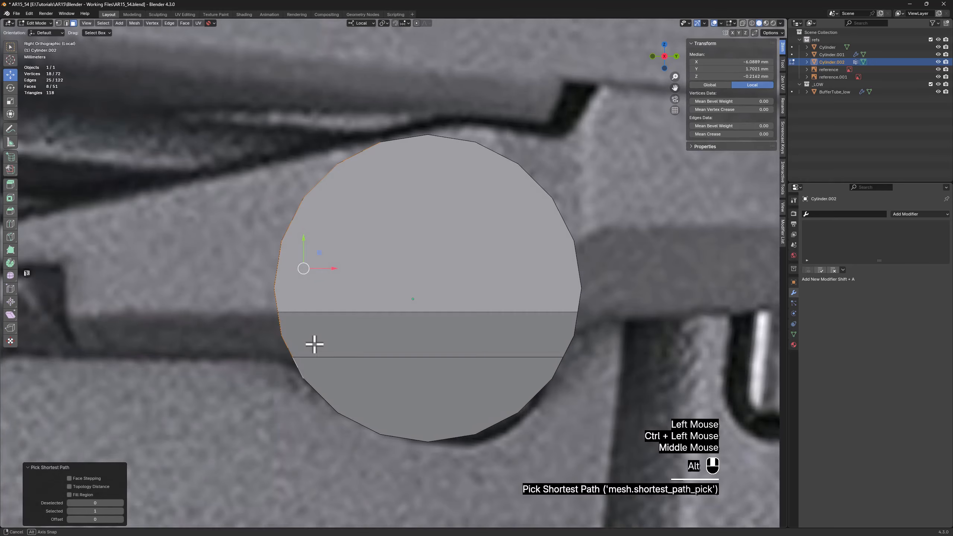
pyautogui.moveTo(293, 379); pyautogui.dragTo(428, 325, button='middle')
pyautogui.keyDown('ctrl'); pyautogui.click(301, 372); pyautogui.keyUp('ctrl')
pyautogui.press('d')
pyautogui.rightClick(451, 287)
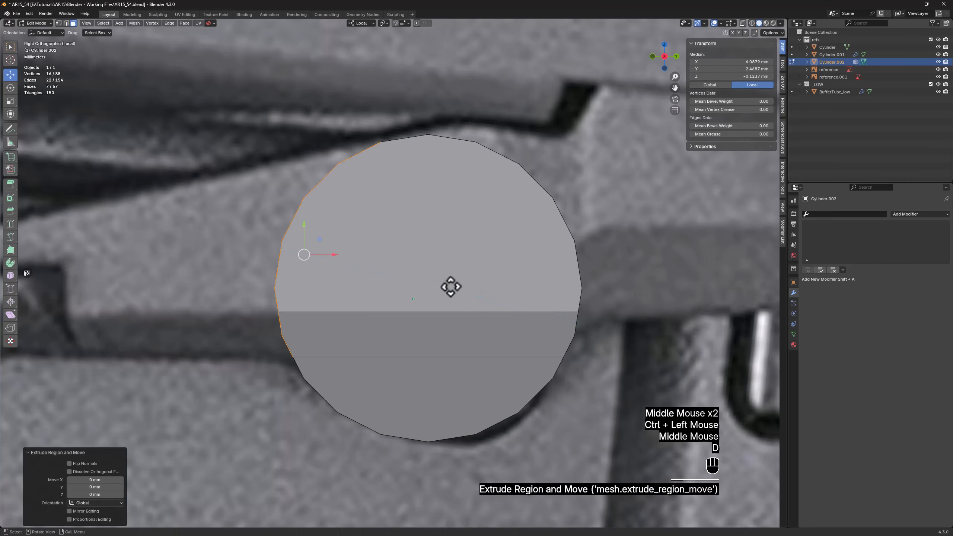
pyautogui.press('d')
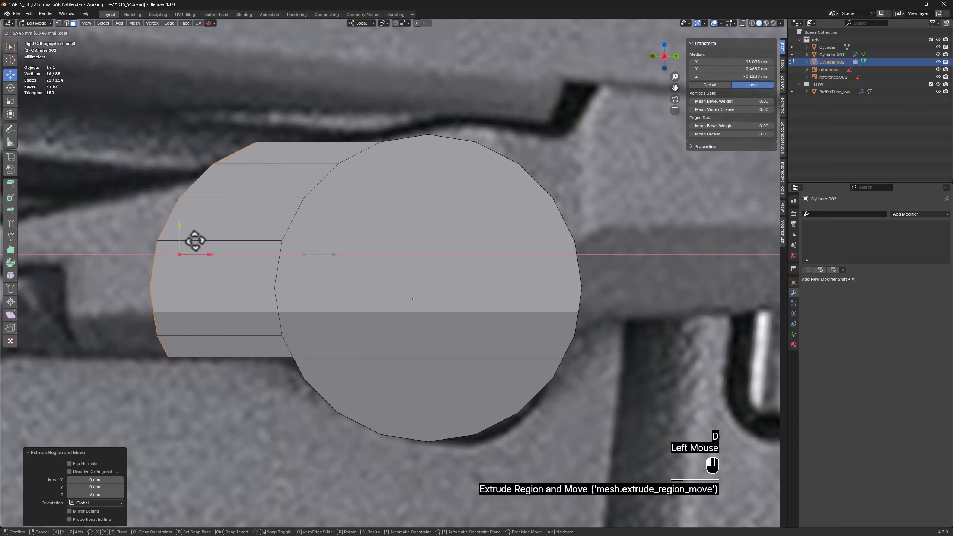
pyautogui.click(184, 248)
# Flatten the extruded end faces by scaling them to 0 along X
pyautogui.press('s')
pyautogui.press('x')
pyautogui.press('0')
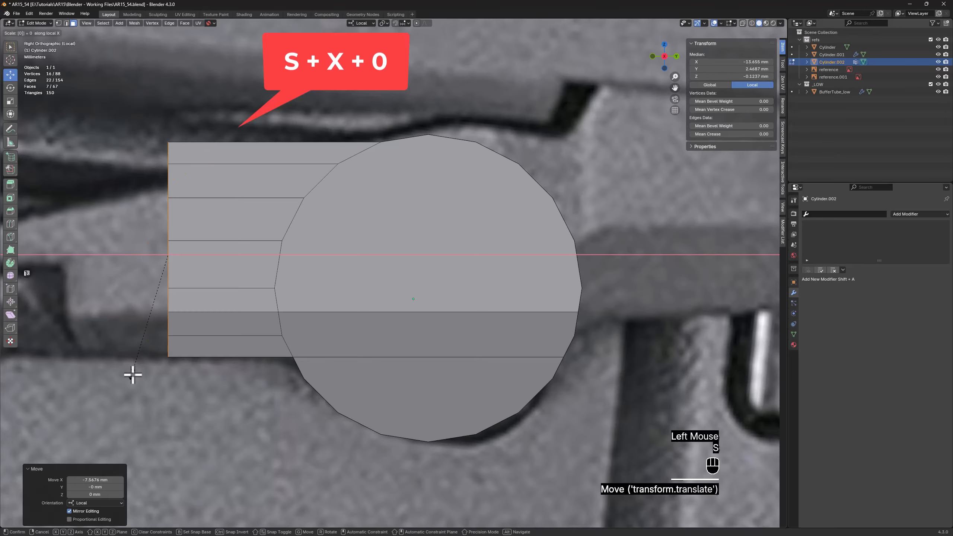
pyautogui.click(160, 342)
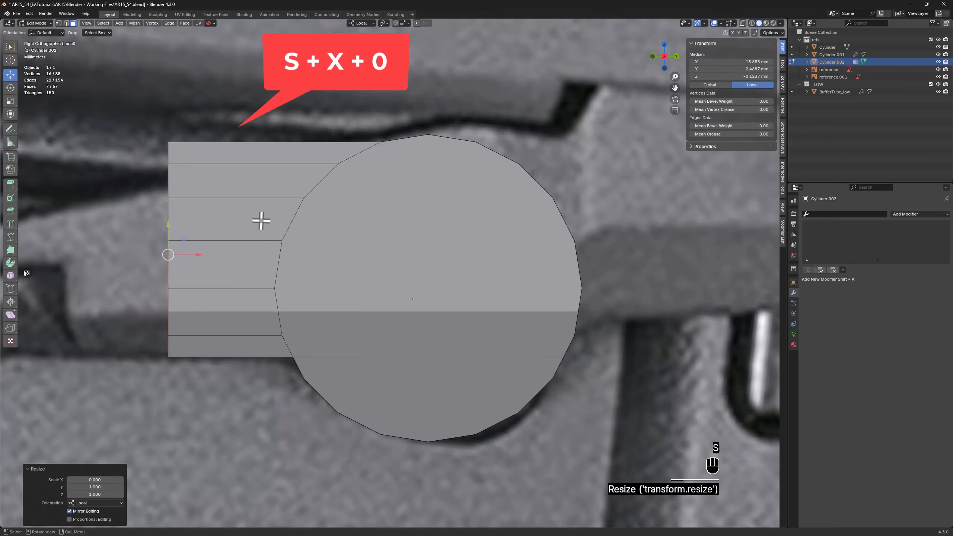
# Dissolve the four upper lengthwise edges on the side of the new lever arm
pyautogui.press('2')
pyautogui.moveTo(191, 162); pyautogui.dragTo(192, 163)
pyautogui.moveTo(204, 293); pyautogui.dragTo(203, 296)
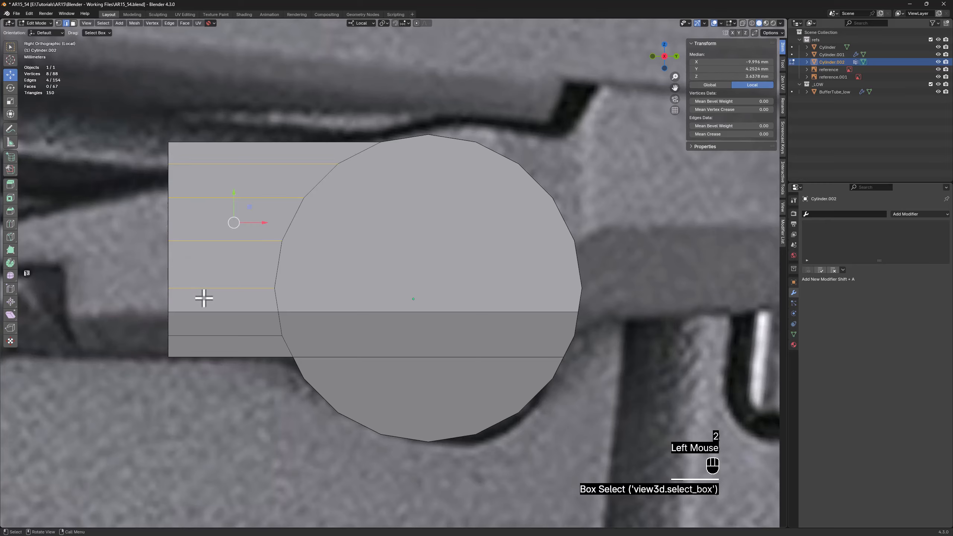
pyautogui.press('x')
pyautogui.click(188, 331)
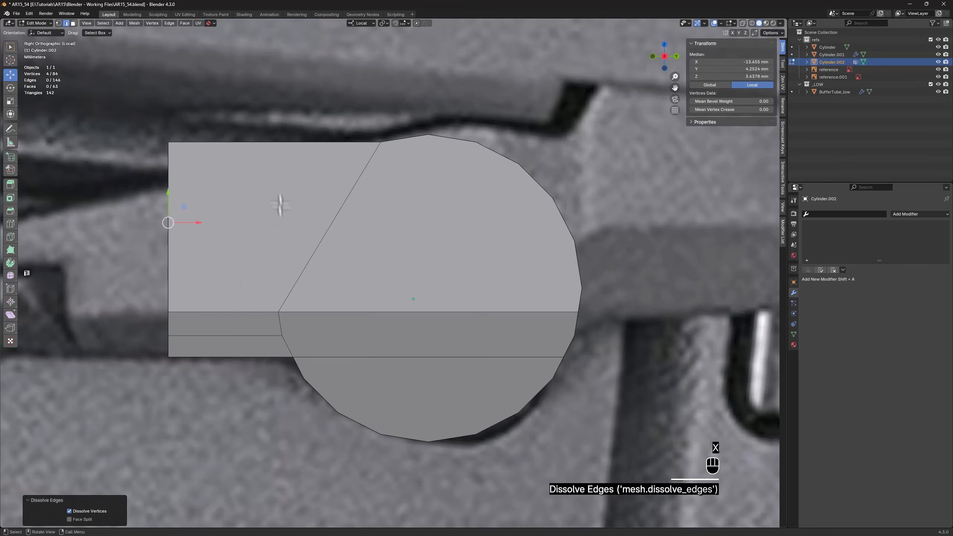
# Dissolve the remaining edges in the arm's lower band and the diagonal edge between arm and disc
pyautogui.moveTo(225, 320); pyautogui.dragTo(300, 343)
pyautogui.press('x')
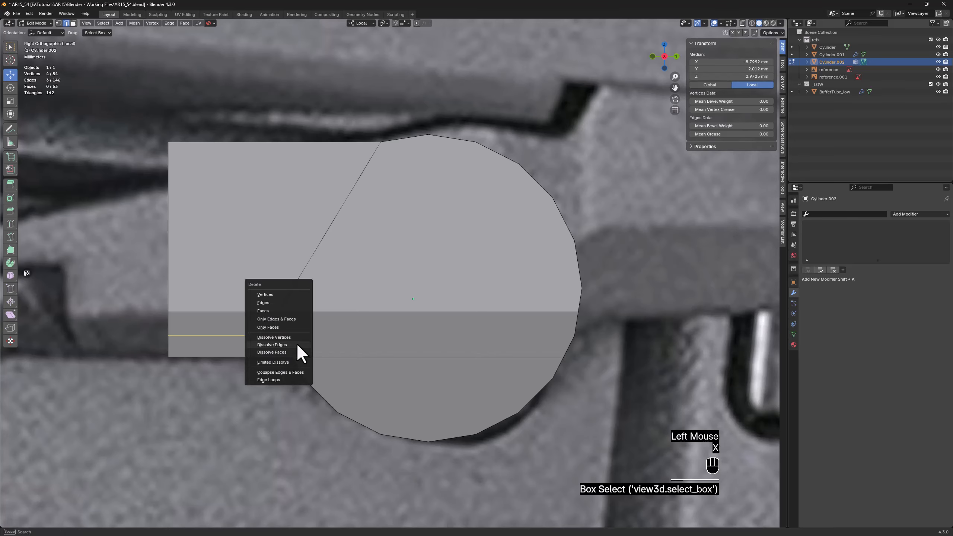
pyautogui.click(297, 351)
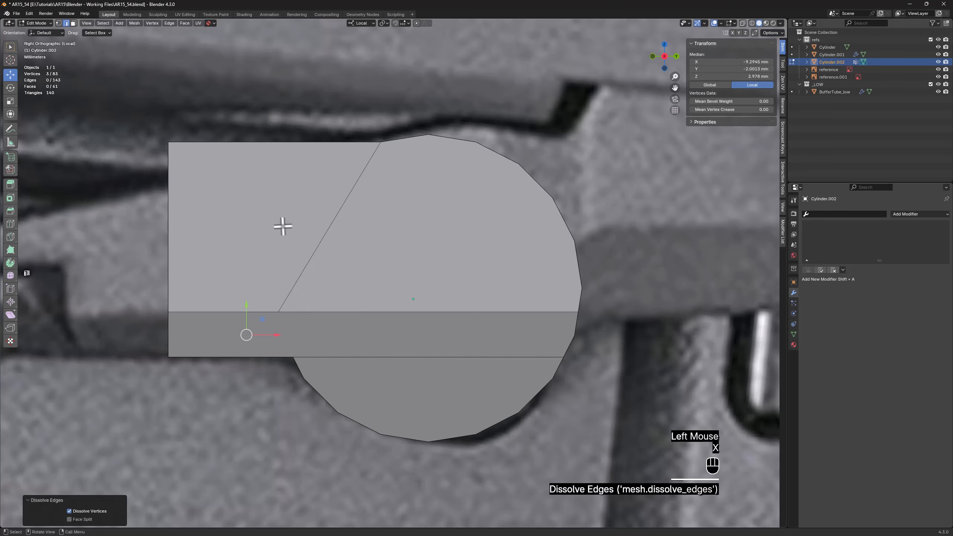
pyautogui.click(334, 254)
pyautogui.press('x')
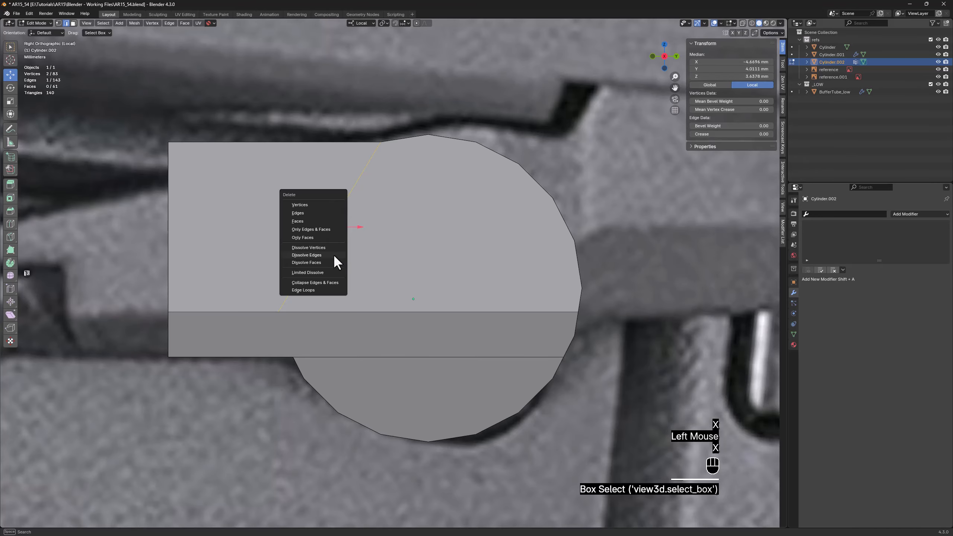
pyautogui.click(333, 254)
# Dissolve the horizontal edges across the arm's inner side and its flat end, leaving both as clean faces
pyautogui.moveTo(129, 188); pyautogui.dragTo(235, 198, button='middle')
pyautogui.click(313, 198)
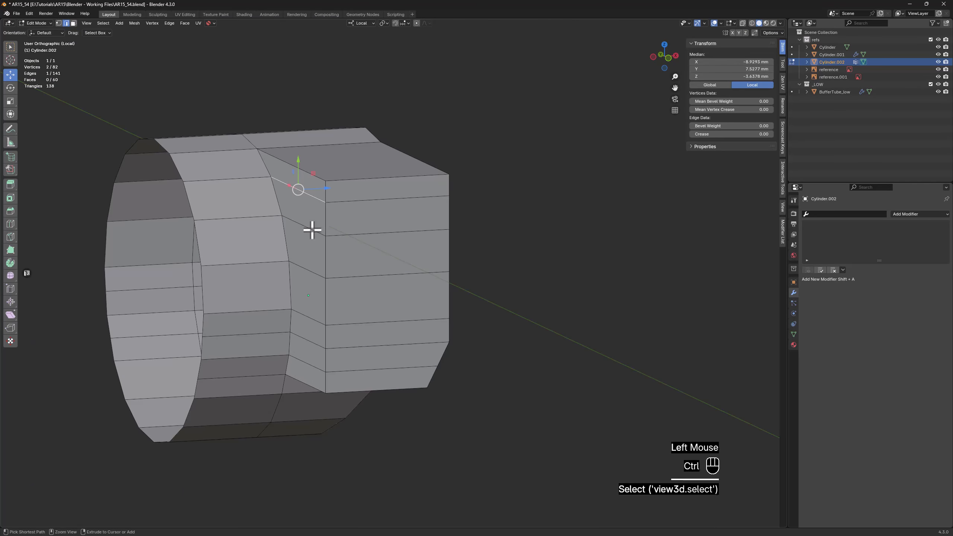
pyautogui.keyDown('ctrl'); pyautogui.click(314, 235); pyautogui.keyUp('ctrl')
pyautogui.click(311, 198)
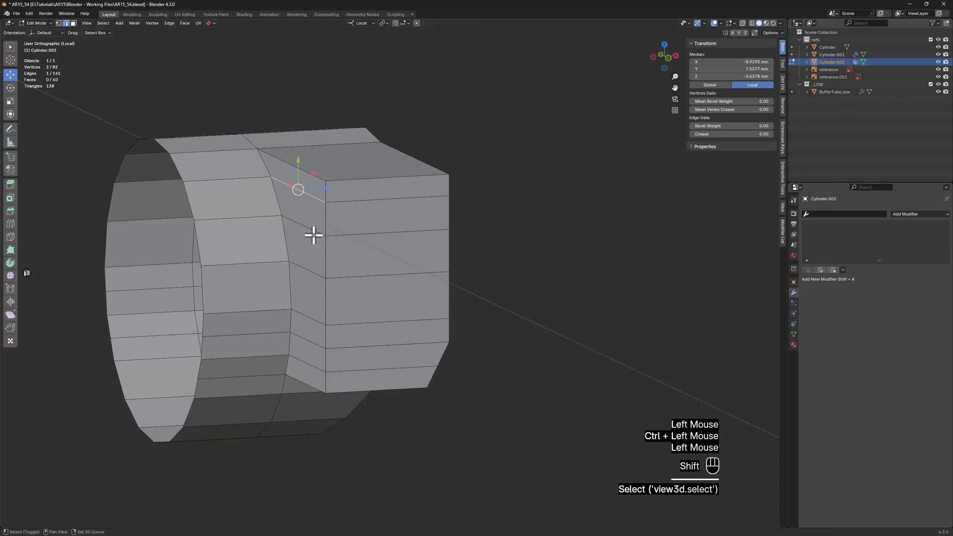
pyautogui.keyDown('shift'); pyautogui.click(314, 235); pyautogui.keyUp('shift')
pyautogui.keyDown('shift'); pyautogui.click(315, 273); pyautogui.keyUp('shift')
pyautogui.keyDown('shift'); pyautogui.click(313, 317); pyautogui.keyUp('shift')
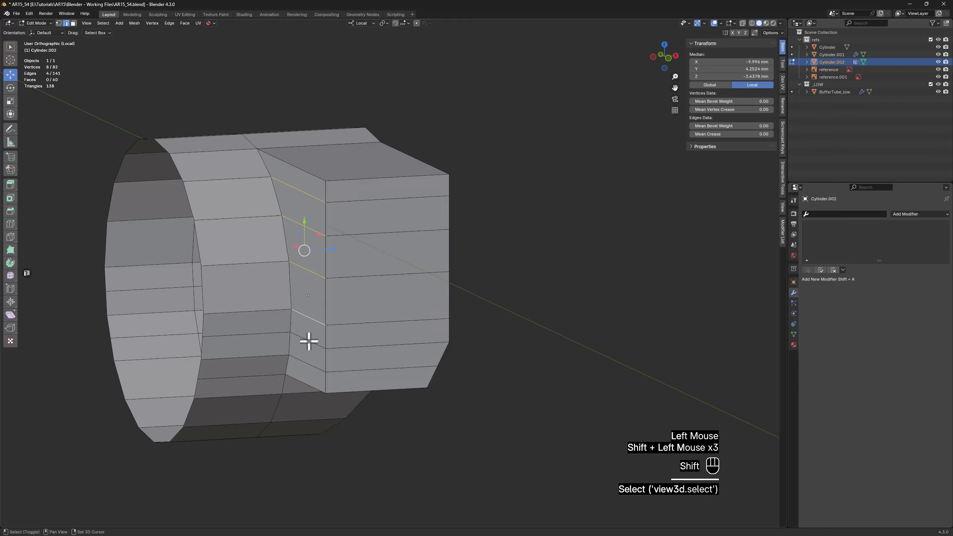
pyautogui.keyDown('shift'); pyautogui.click(310, 363); pyautogui.keyUp('shift')
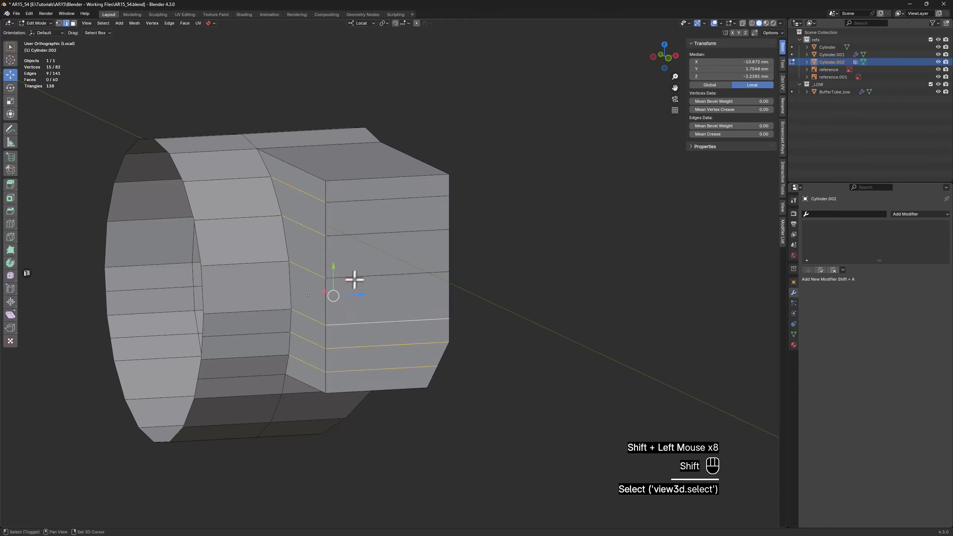
pyautogui.keyDown('shift'); pyautogui.click(365, 231); pyautogui.keyUp('shift')
pyautogui.keyDown('shift'); pyautogui.click(367, 198); pyautogui.keyUp('shift')
pyautogui.press('x')
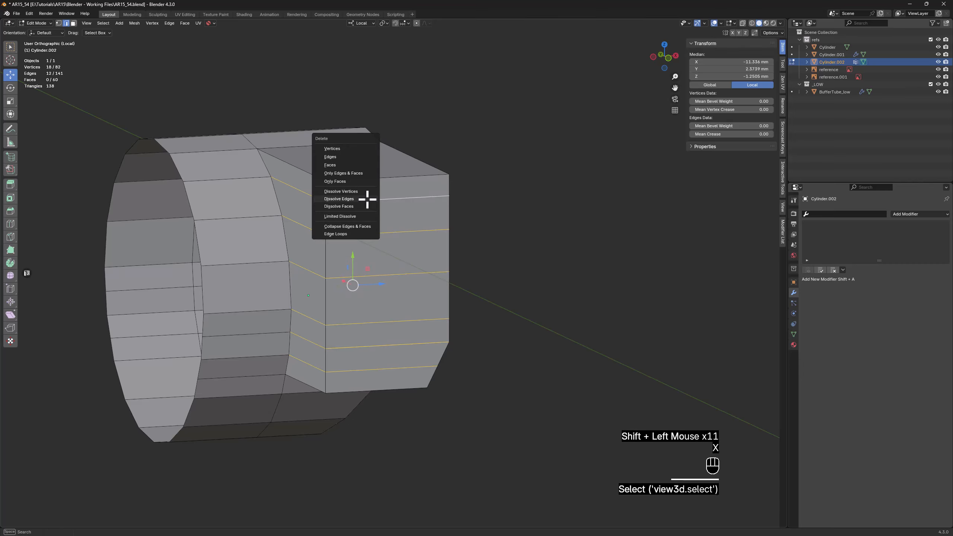
pyautogui.click(367, 199)
# Lengthen the arm to match the reference lever by moving its end vertices about 32.5 mm along negative X
pyautogui.press('1')
pyautogui.moveTo(466, 254); pyautogui.dragTo(372, 256, button='middle')
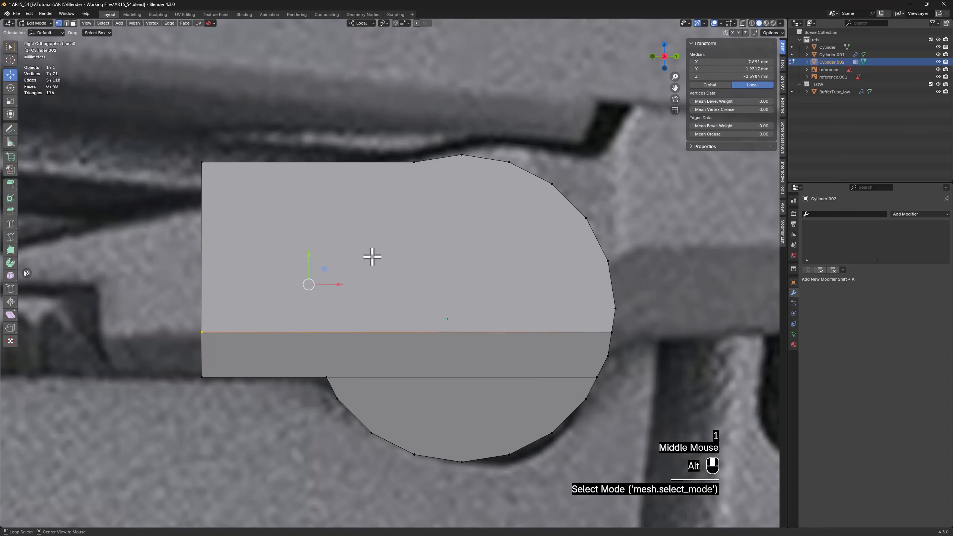
pyautogui.hotkey('alt', 'z')
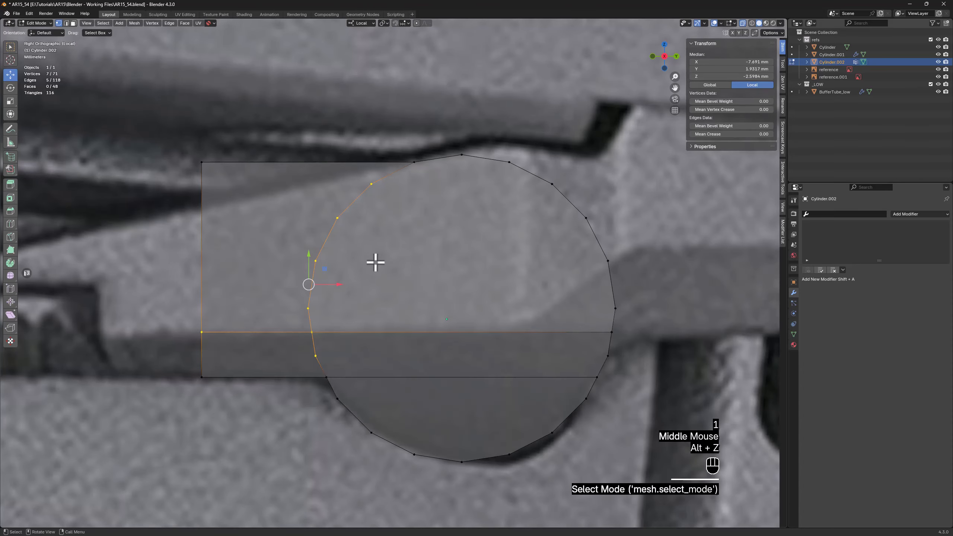
pyautogui.scroll(-2, 251, 356)
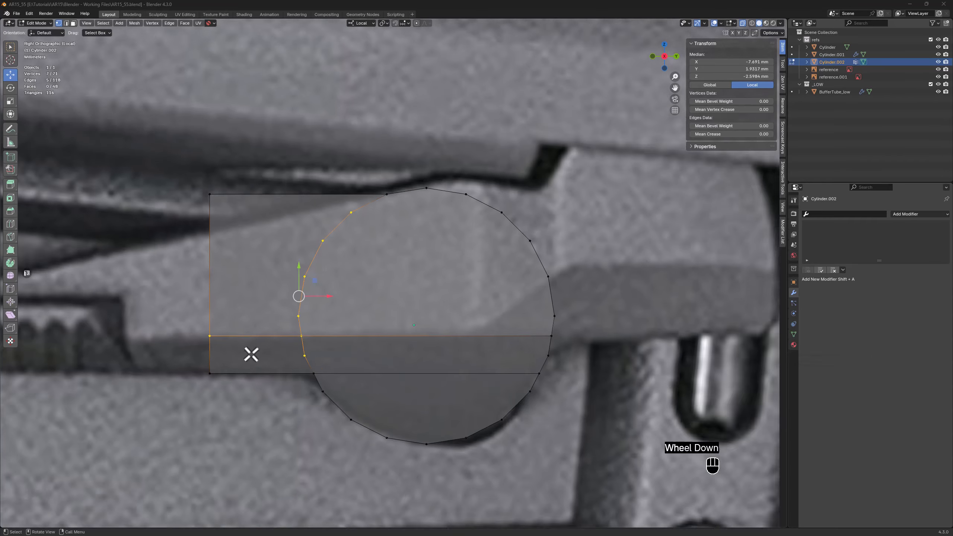
pyautogui.keyDown('shift'); pyautogui.moveTo(251, 356); pyautogui.dragTo(528, 376, button='middle'); pyautogui.keyUp('shift')
pyautogui.moveTo(510, 409); pyautogui.dragTo(545, 288)
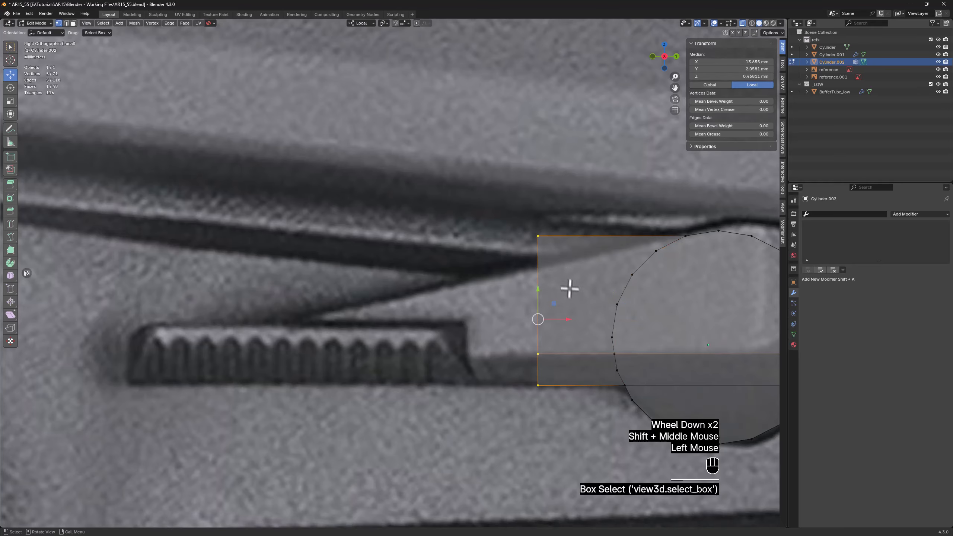
pyautogui.moveTo(560, 320); pyautogui.dragTo(151, 299)
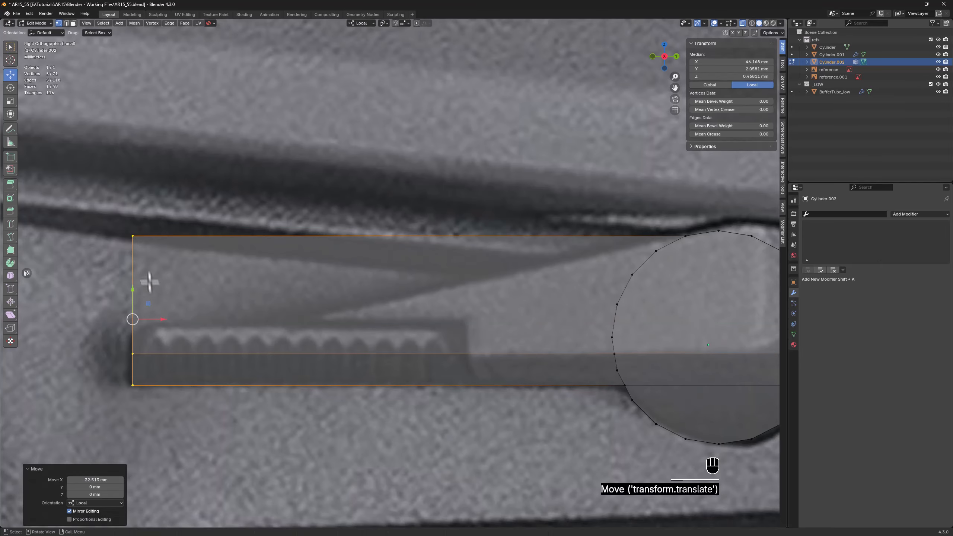
# Bevel the top edge at the arm's far end with one segment, about 7.18 mm wide
pyautogui.moveTo(137, 249); pyautogui.dragTo(138, 242, button='middle')
pyautogui.hotkey('alt', 'z')
pyautogui.press('2')
pyautogui.click(137, 239)
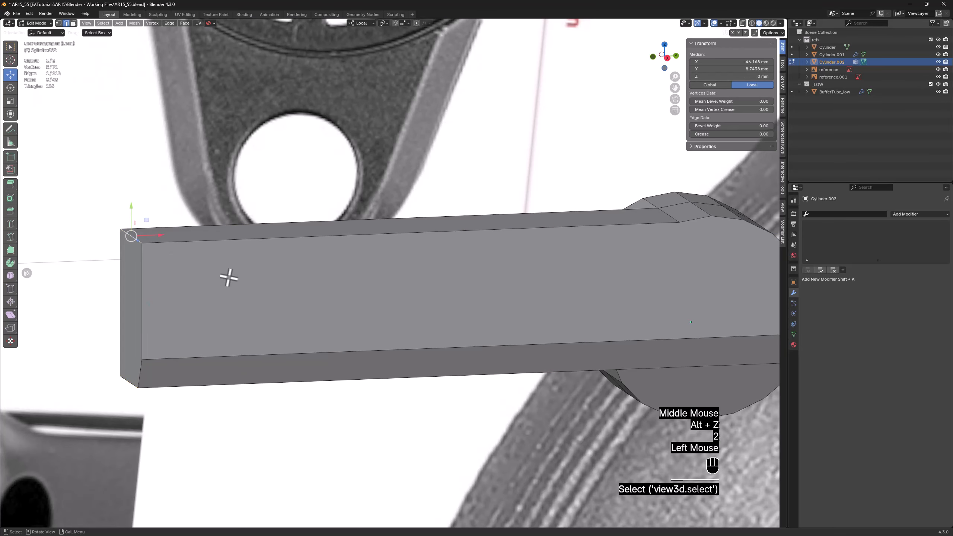
pyautogui.moveTo(230, 273); pyautogui.dragTo(213, 268, button='middle')
pyautogui.hotkey('alt', 'z')
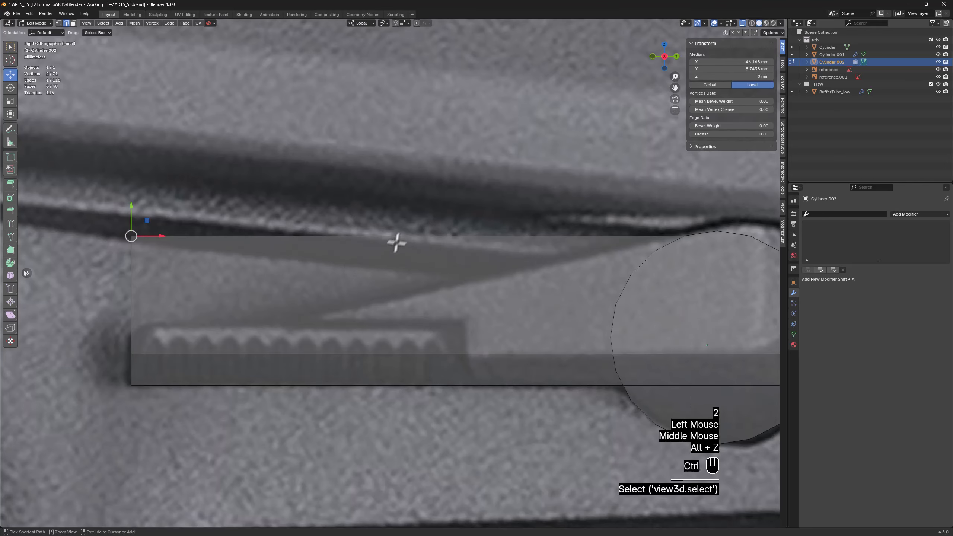
pyautogui.hotkey('ctrl', 'b')
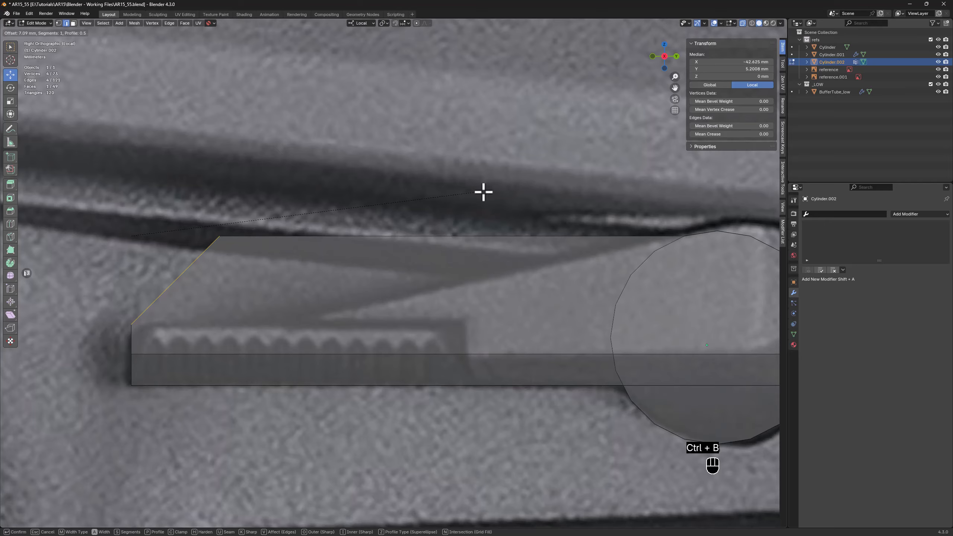
pyautogui.click(485, 191)
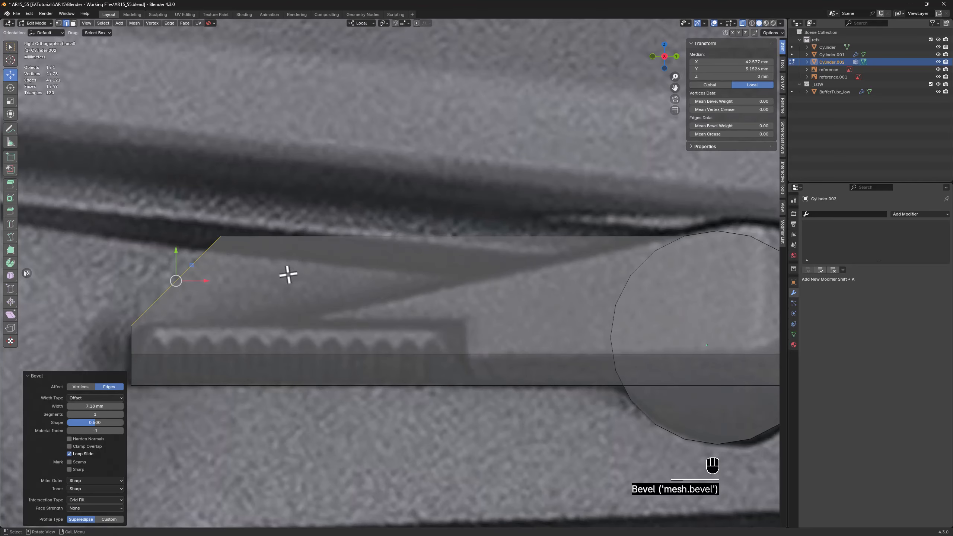
# Move the bevel's upper vertices about 7.94 mm in X and -6.29 mm in Y to follow the reference lever's top contour
pyautogui.press('1')
pyautogui.moveTo(190, 198); pyautogui.dragTo(341, 303)
pyautogui.scroll(2, 319, 324)
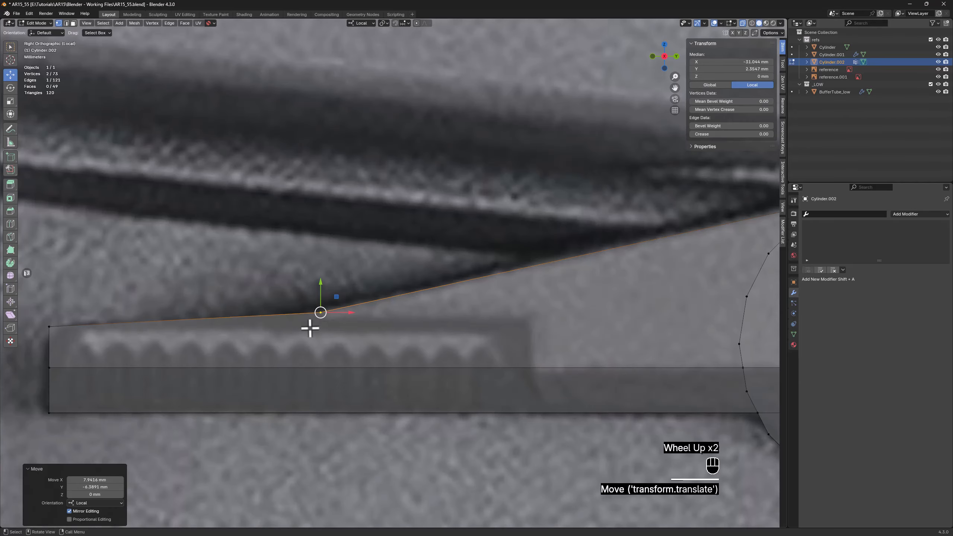
# Knife-cut along X from the arm's upper end corner to the inner end of the serrated grip in the reference
pyautogui.press('k')
pyautogui.click(49, 327)
pyautogui.press('x')
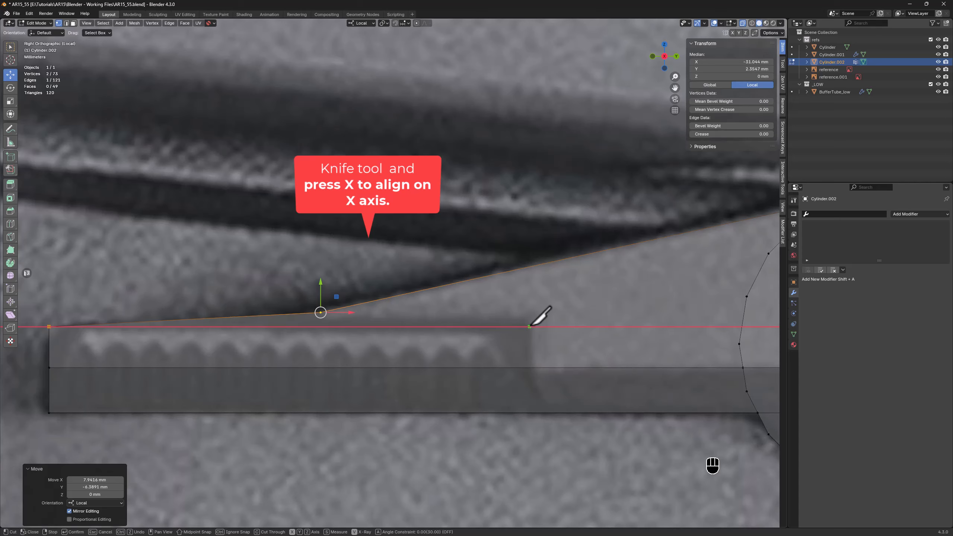
pyautogui.click(530, 326)
pyautogui.press('Return')
# Knife-cut along Y from the end of the horizontal cut down to the arm's bottom edge
pyautogui.press('k')
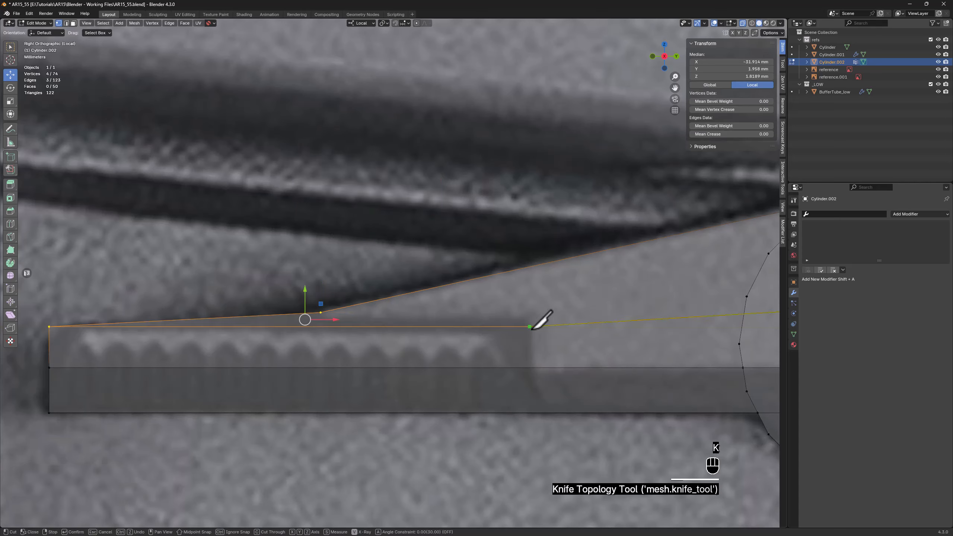
pyautogui.press('y')
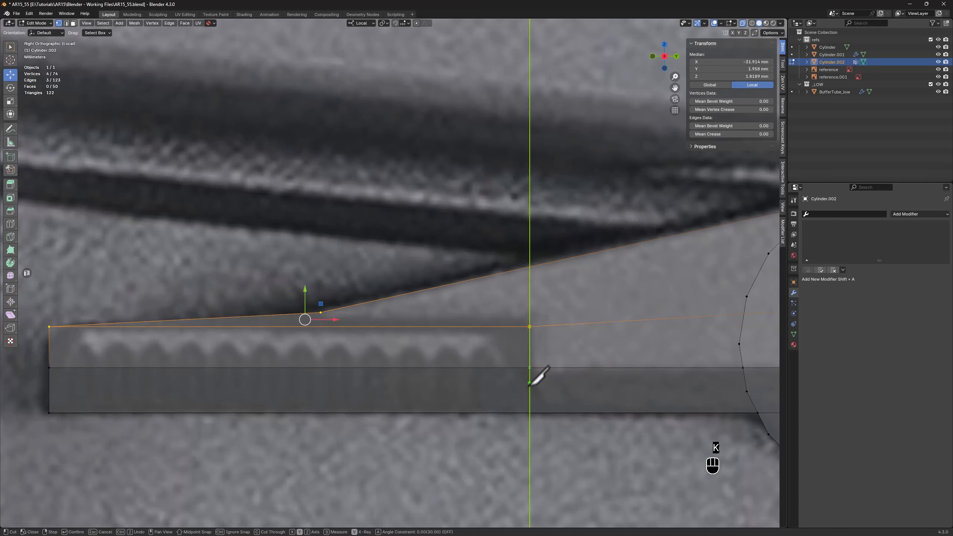
pyautogui.click(529, 412)
pyautogui.press('Return')
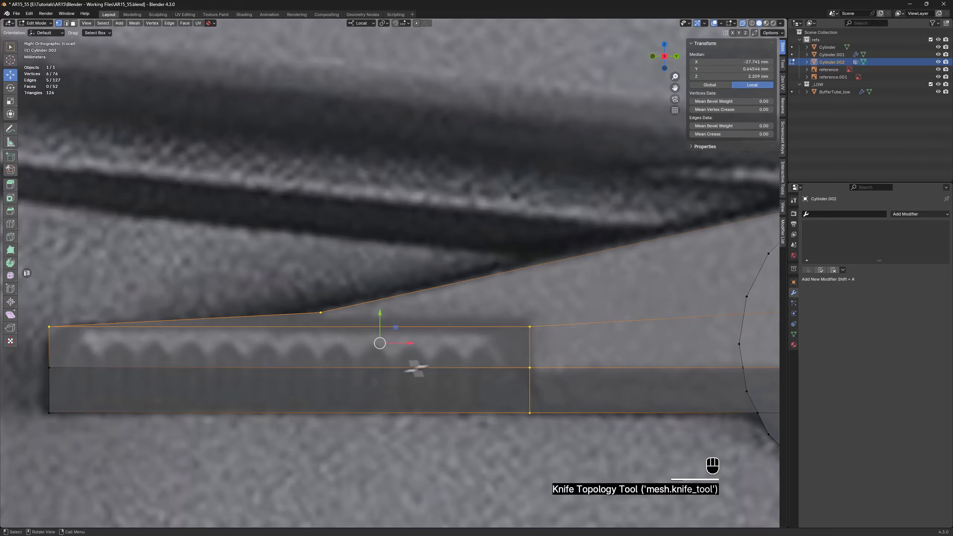
# Extrude the two faces covering the grip area and move them about 4.13 mm outward along local Z
pyautogui.hotkey('alt', 'z')
pyautogui.press('3')
pyautogui.click(329, 366)
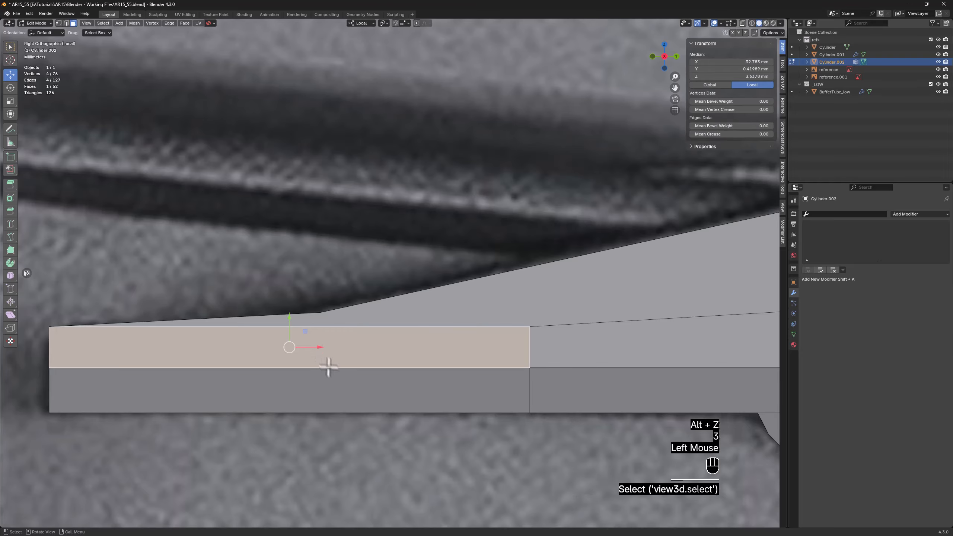
pyautogui.keyDown('shift'); pyautogui.click(322, 383); pyautogui.keyUp('shift')
pyautogui.moveTo(362, 379)
pyautogui.mouseDown(button='middle')
pyautogui.moveTo(389, 369)
pyautogui.moveTo(362, 366)
pyautogui.mouseUp(button='middle')
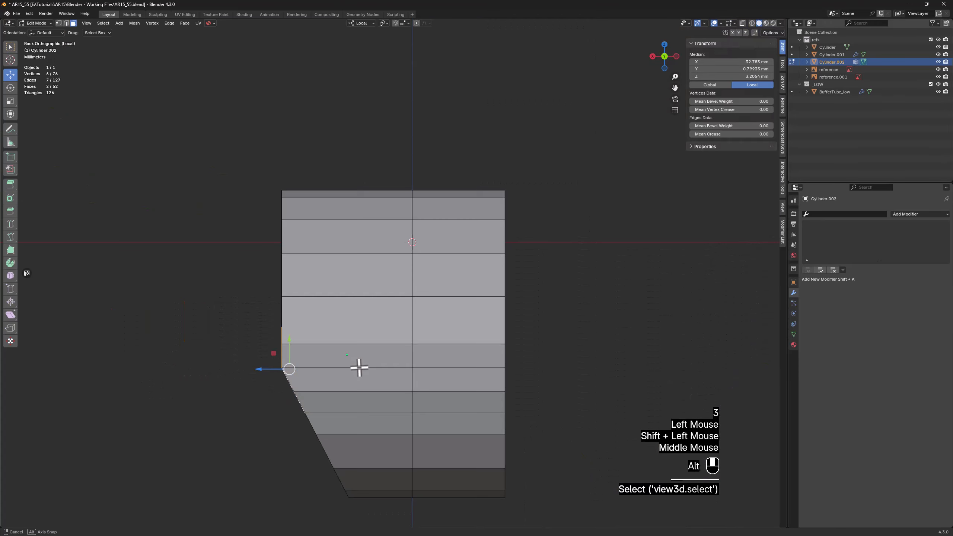
pyautogui.press('d')
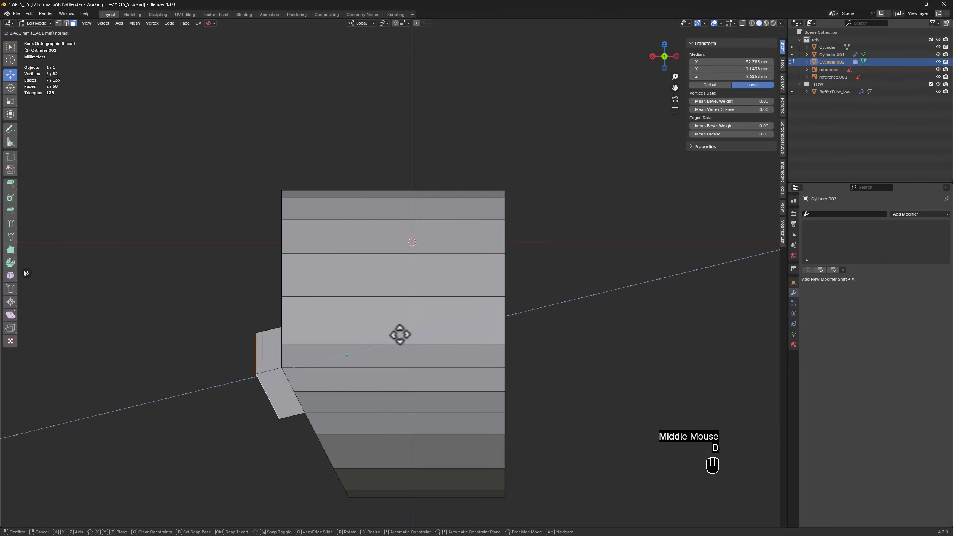
pyautogui.rightClick(351, 340)
pyautogui.moveTo(264, 372); pyautogui.dragTo(188, 363)
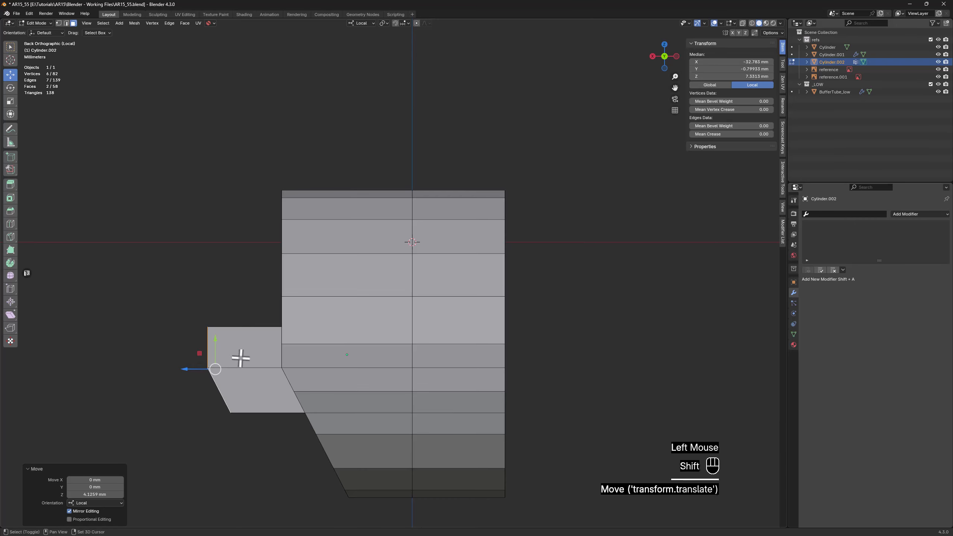
# Dissolve the bottom outer edge of the extruded grip block
pyautogui.keyDown('shift'); pyautogui.moveTo(241, 358); pyautogui.dragTo(325, 326, button='middle'); pyautogui.keyUp('shift')
pyautogui.press('2')
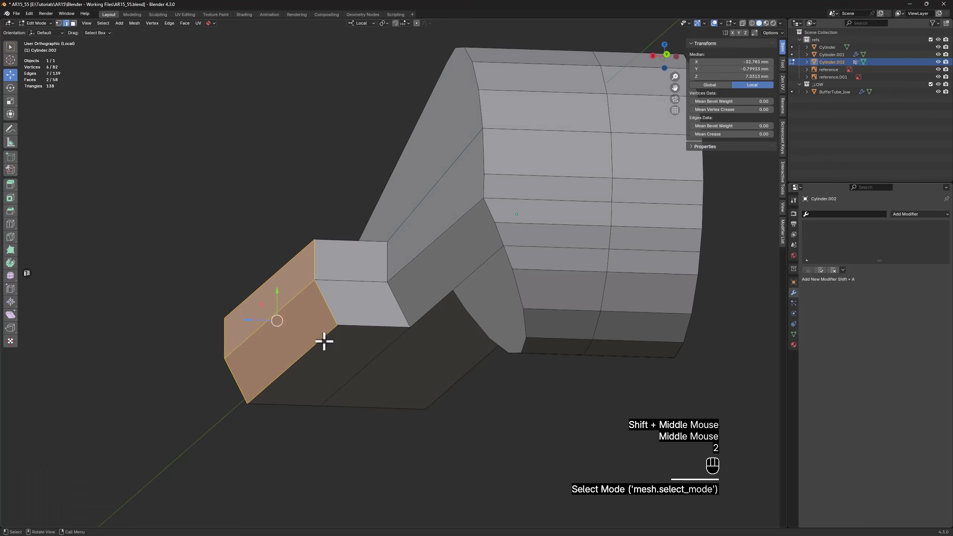
pyautogui.click(324, 341)
pyautogui.press('x')
pyautogui.click(325, 342)
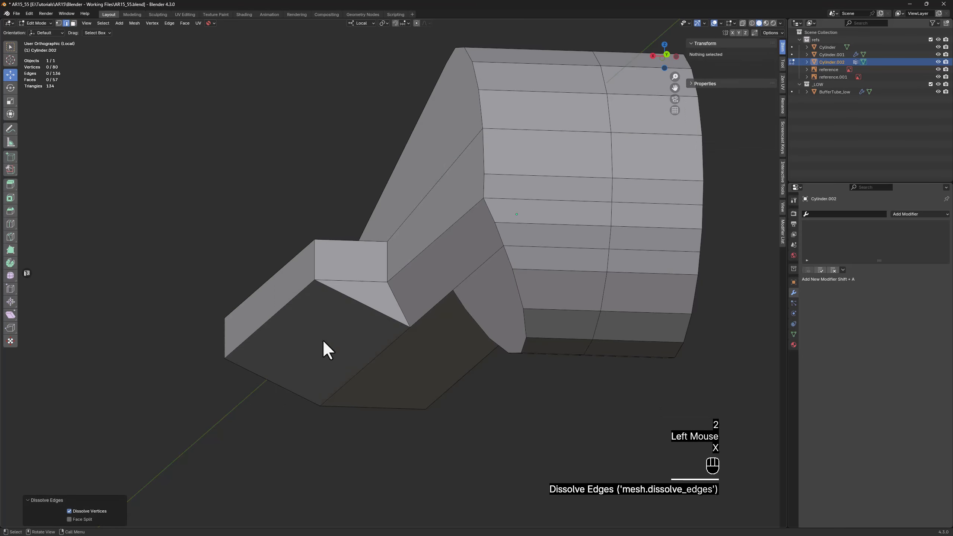
pyautogui.scroll(-2, 317, 324)
pyautogui.moveTo(317, 324); pyautogui.dragTo(379, 339, button='middle')
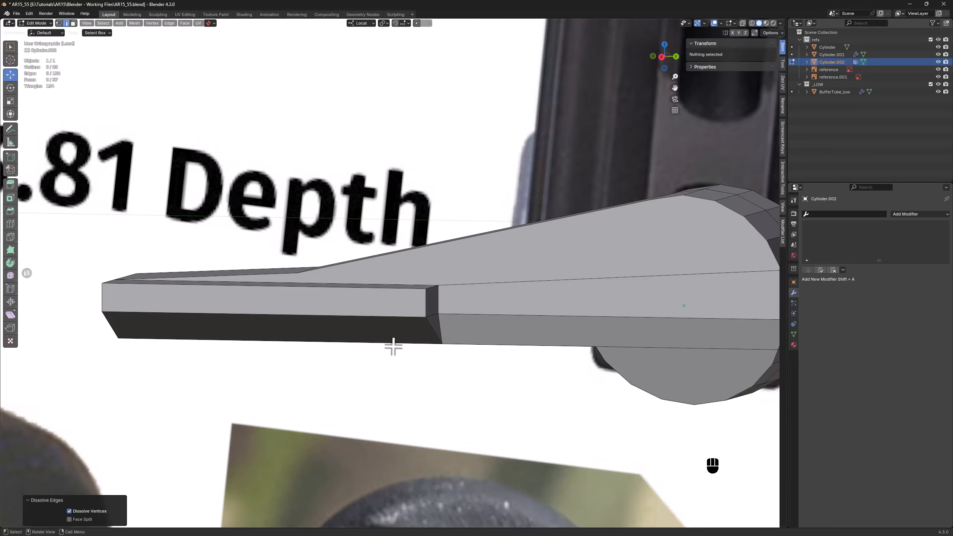
# Move the lower front edge of the grip block slightly upward along local Y
pyautogui.click(262, 300)
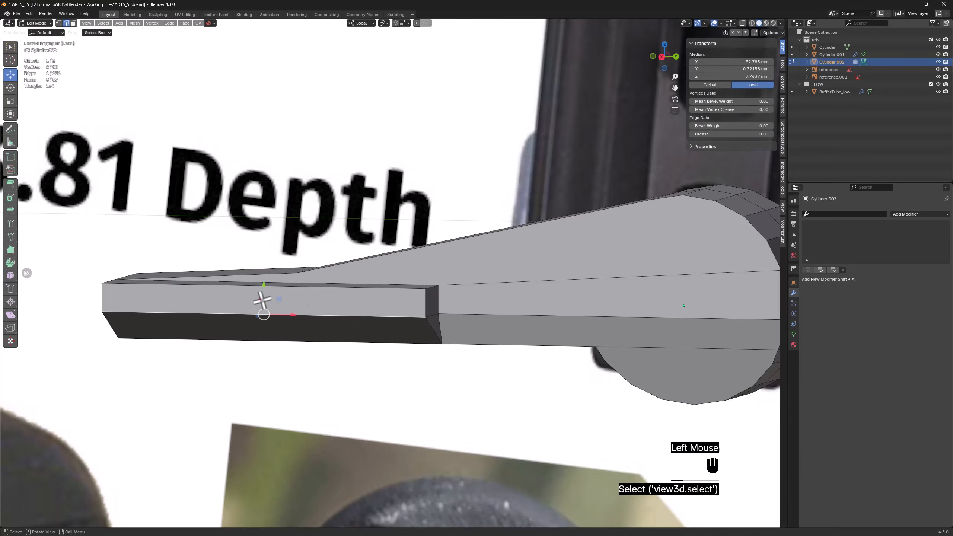
pyautogui.moveTo(265, 292); pyautogui.dragTo(263, 279)
pyautogui.moveTo(297, 287); pyautogui.dragTo(281, 301, button='middle')
# Dissolve the two leftover edges on the end faces of the grip block
pyautogui.click(423, 318)
pyautogui.moveTo(423, 318); pyautogui.dragTo(140, 278, button='middle')
pyautogui.keyDown('shift'); pyautogui.click(256, 344); pyautogui.keyUp('shift')
pyautogui.press('x')
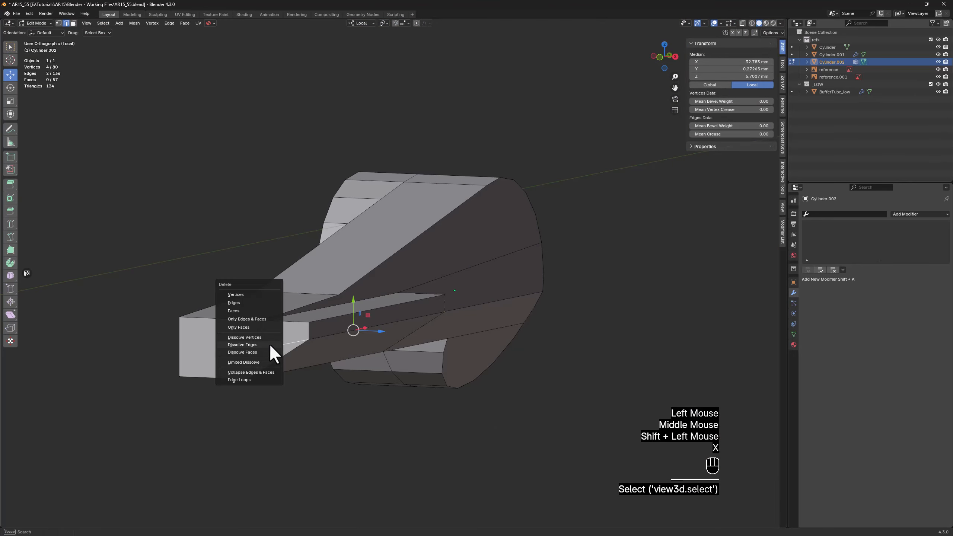
pyautogui.click(274, 350)
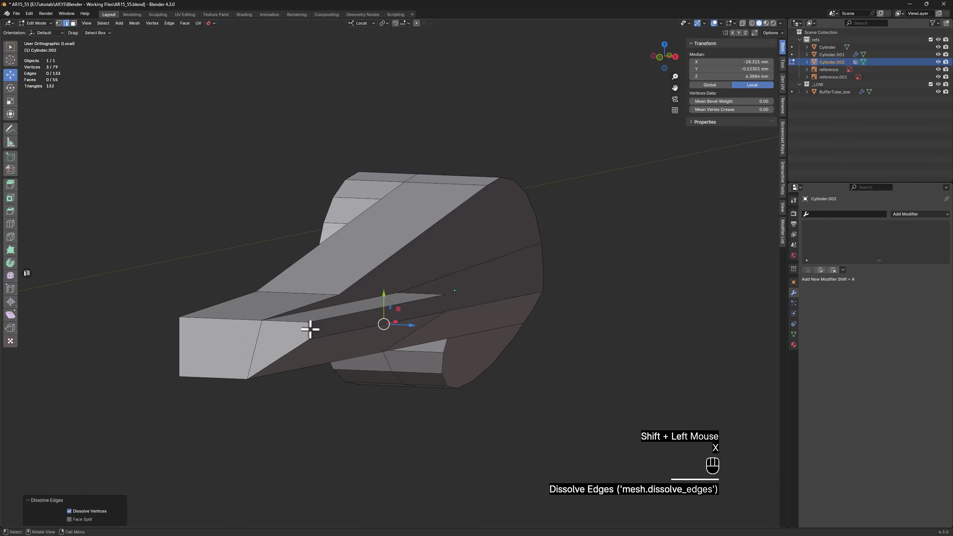
# Select the two outer vertical corner edges of the grip block and compare its ends with the lever in AR15_Reference.jpg
pyautogui.click(310, 329)
pyautogui.moveTo(311, 330); pyautogui.dragTo(550, 379, button='middle')
pyautogui.scroll(2, 549, 378)
pyautogui.scroll(1, 548, 378)
pyautogui.keyDown('shift'); pyautogui.click(548, 391); pyautogui.keyUp('shift')
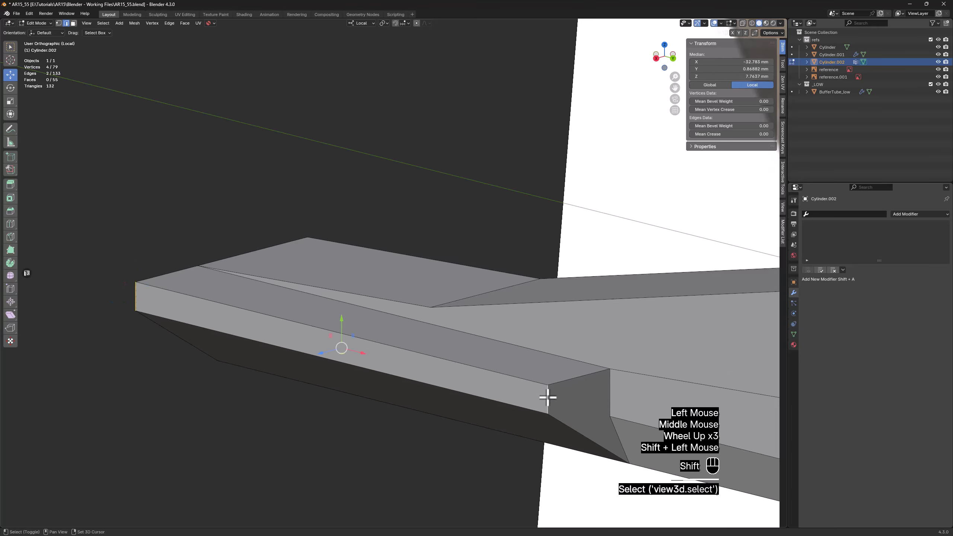
pyautogui.moveTo(952, 8); pyautogui.dragTo(540, 73)
pyautogui.scroll(-6, 498, 287)
pyautogui.scroll(3, 559, 361)
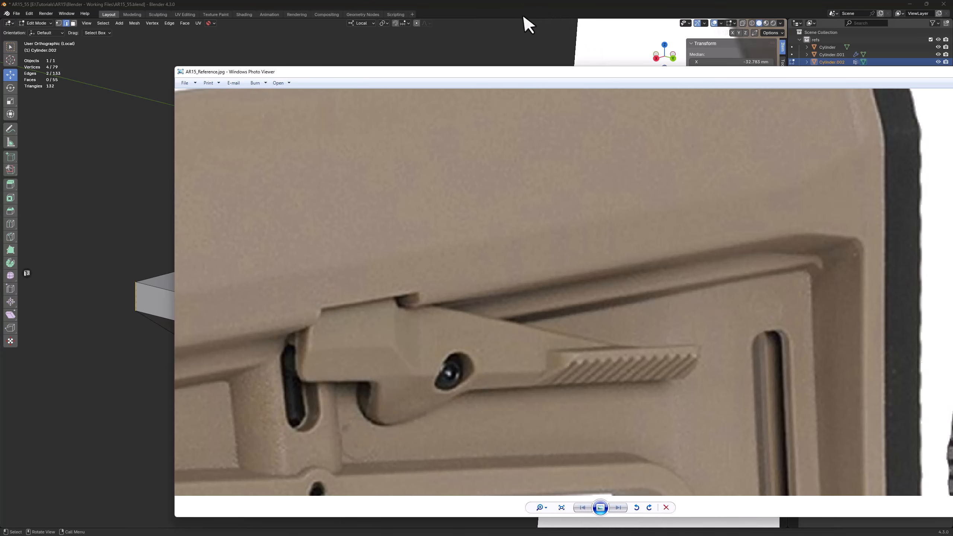
pyautogui.click(524, 16)
# Try beveling the two selected grip corner edges about 2.22 mm with 4 segments, and undo it
pyautogui.hotkey('ctrl', 'b')
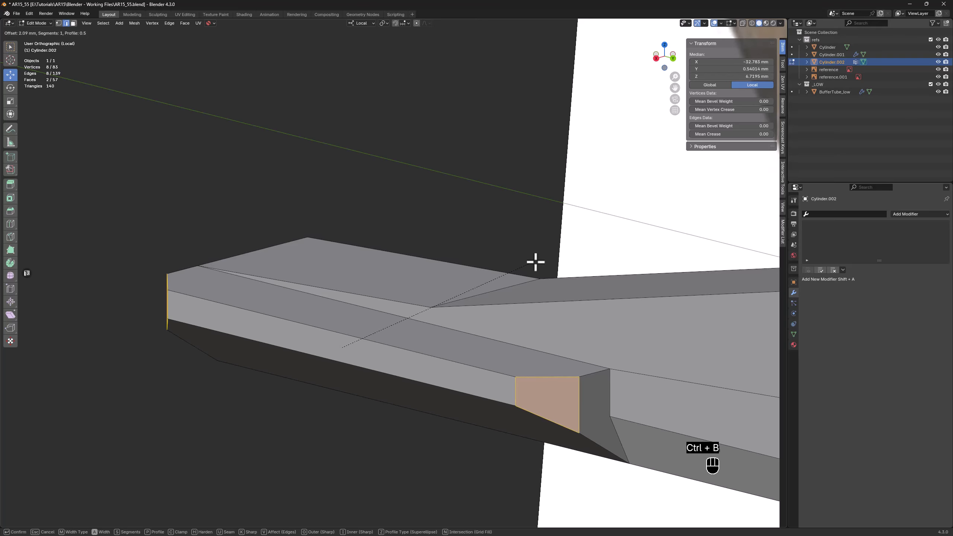
pyautogui.scroll(2, 534, 262)
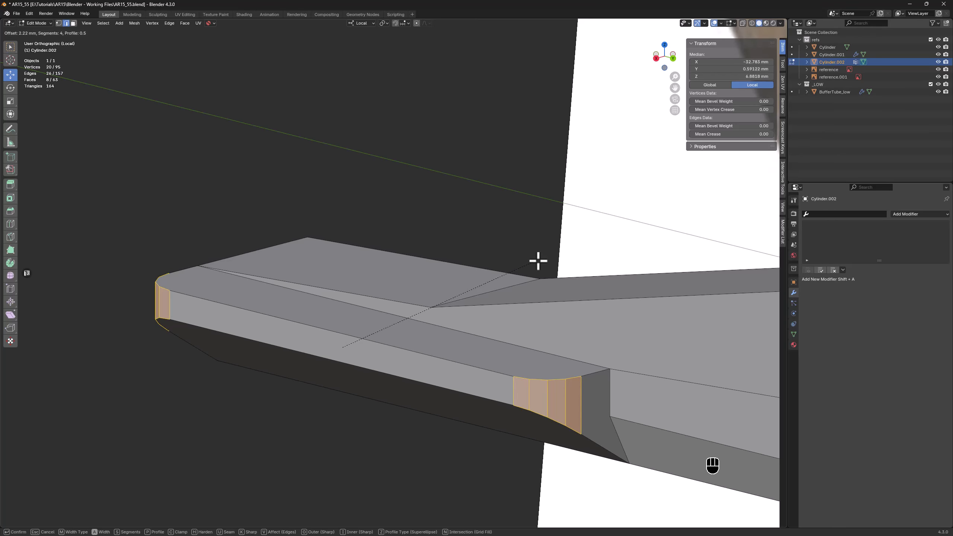
pyautogui.click(538, 261)
pyautogui.moveTo(287, 262); pyautogui.dragTo(293, 283, button='middle')
pyautogui.hotkey('ctrl', 'z')
# Bevel the two selected grip corner edges about 2.31 mm with 5 segments and save incrementally as AR15_56
pyautogui.hotkey('ctrl', 'b')
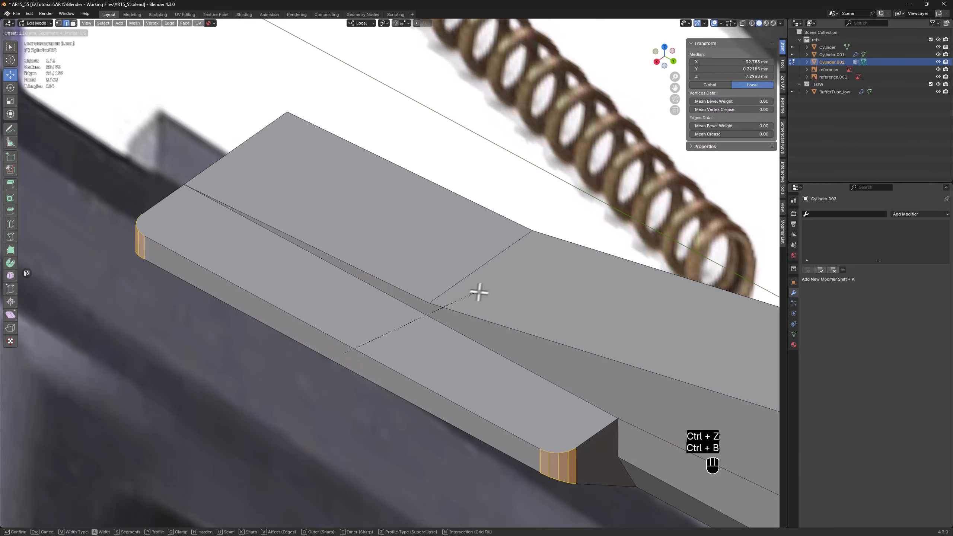
pyautogui.click(500, 283)
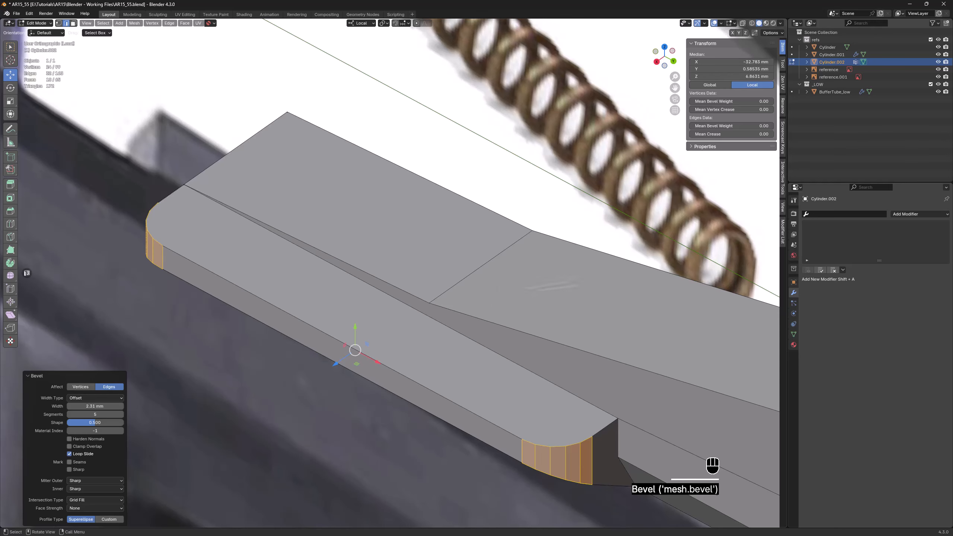
pyautogui.hotkey('ctrl', 'alt', 's')
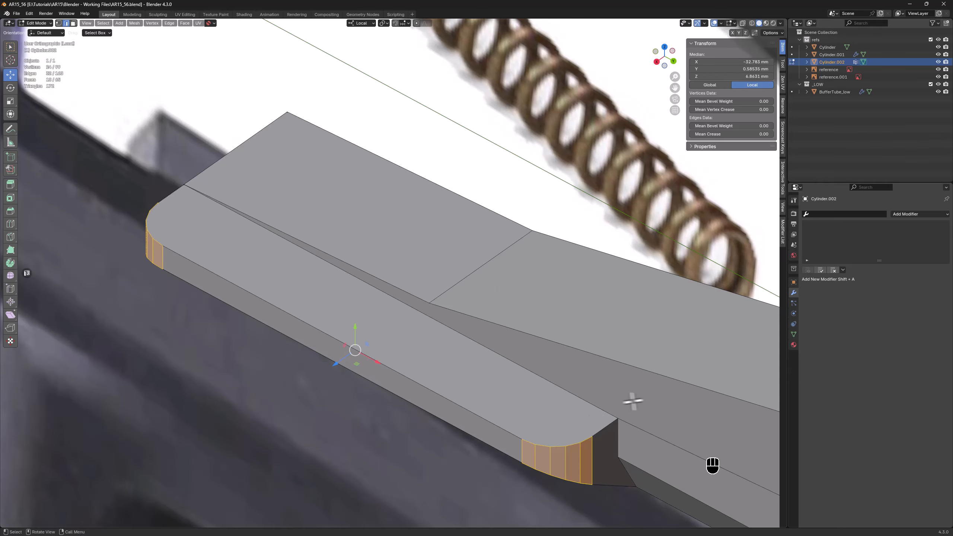
# Dissolve the long edge crossing the arm's side face from the grip block to the rounded end
pyautogui.keyDown('shift'); pyautogui.moveTo(632, 401); pyautogui.dragTo(213, 256, button='middle'); pyautogui.keyUp('shift')
pyautogui.press('2')
pyautogui.click(302, 323)
pyautogui.press('x')
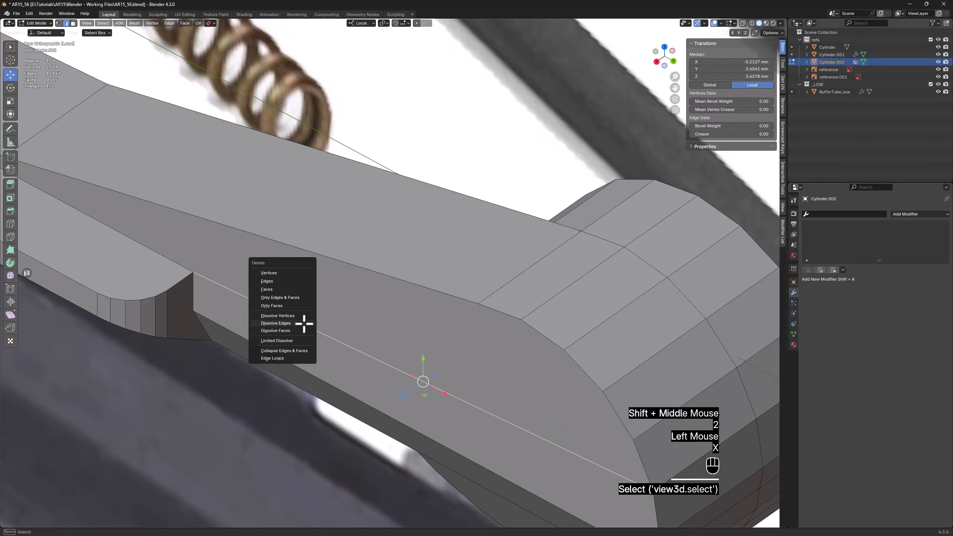
pyautogui.click(299, 325)
# Connect the grip block's upper inner corner vertex to the vertex where the arm's top edge meets the rounded end
pyautogui.moveTo(309, 325); pyautogui.dragTo(451, 340, button='middle')
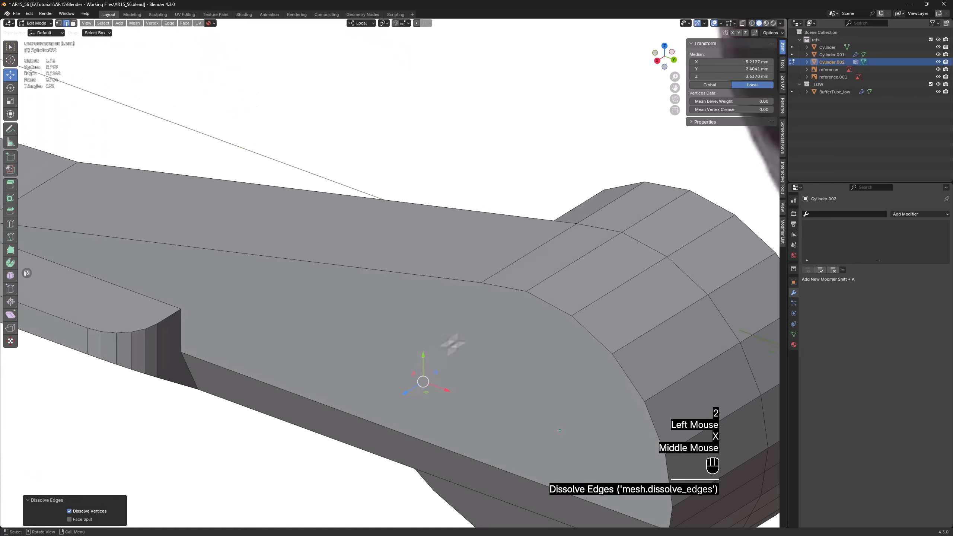
pyautogui.press('1')
pyautogui.click(181, 309)
pyautogui.keyDown('shift'); pyautogui.click(481, 283); pyautogui.keyUp('shift')
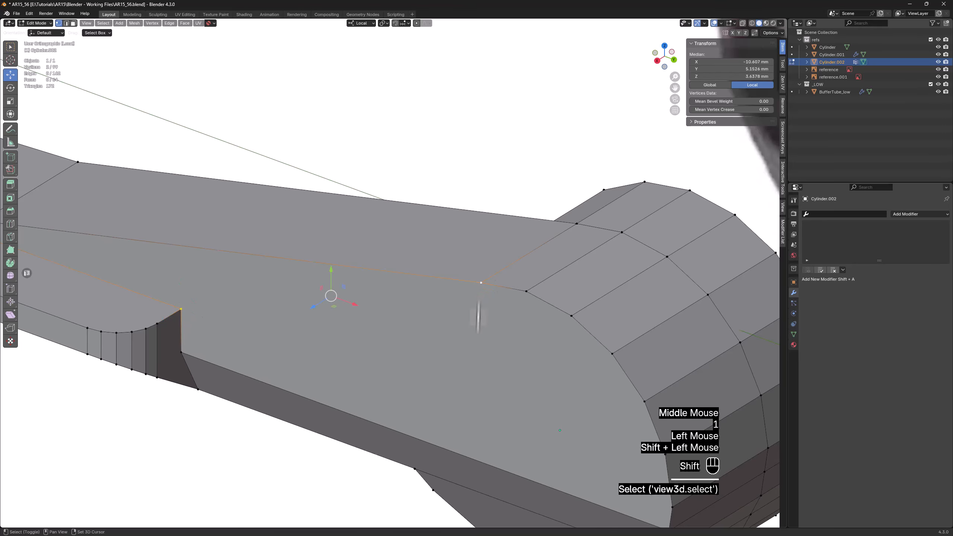
pyautogui.press('f')
# Extrude the run of rim faces on the rounded end's upper outer side and move them about 3 mm outward along local X
pyautogui.scroll(-2, 480, 396)
pyautogui.keyDown('shift'); pyautogui.moveTo(480, 396); pyautogui.dragTo(366, 347, button='middle'); pyautogui.keyUp('shift')
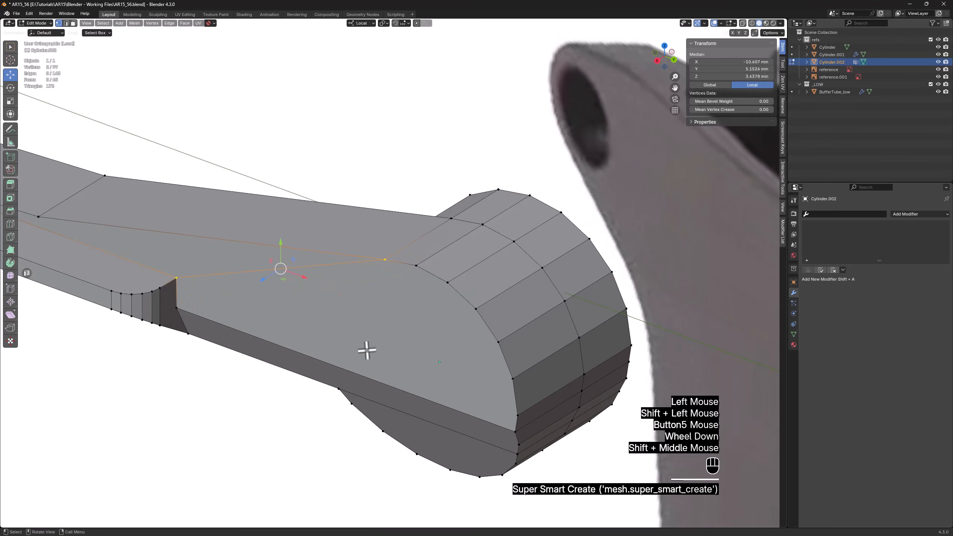
pyautogui.moveTo(513, 391); pyautogui.dragTo(572, 371, button='middle')
pyautogui.press('3')
pyautogui.click(580, 367)
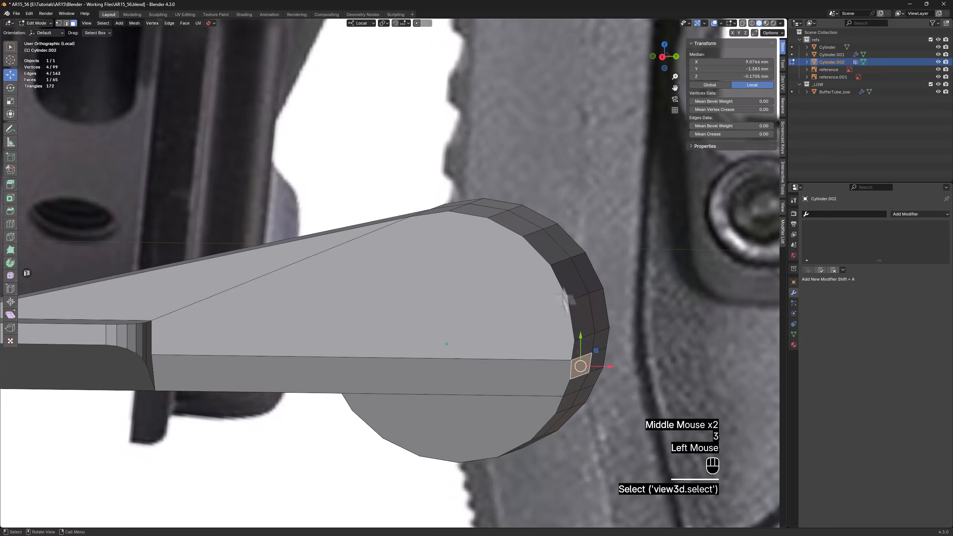
pyautogui.keyDown('ctrl'); pyautogui.click(467, 211); pyautogui.keyUp('ctrl')
pyautogui.moveTo(496, 262); pyautogui.dragTo(530, 274, button='middle')
pyautogui.press('d')
pyautogui.rightClick(638, 226)
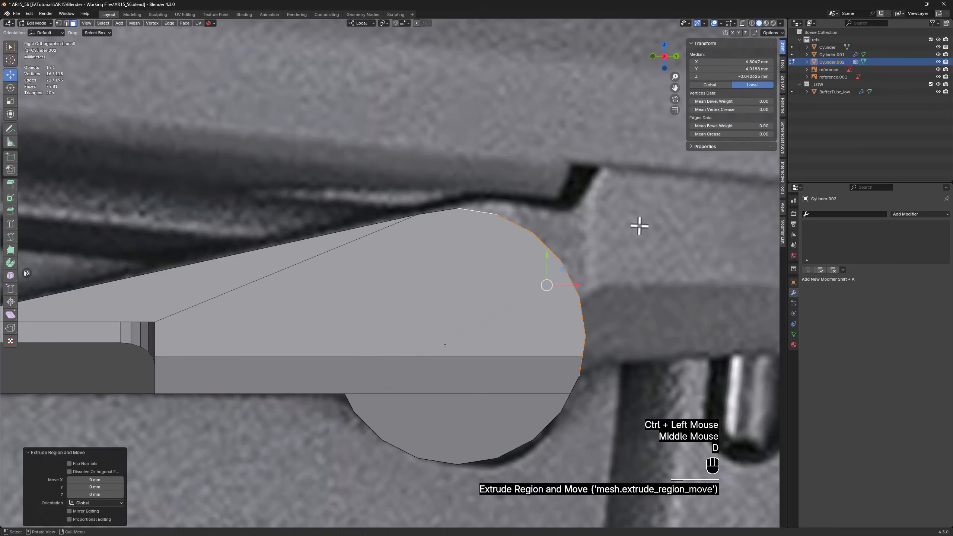
pyautogui.moveTo(579, 284); pyautogui.dragTo(581, 284)
pyautogui.moveTo(580, 284); pyautogui.dragTo(621, 279)
# Flatten the extruded rim faces by scaling them to 0 along local X
pyautogui.press('s')
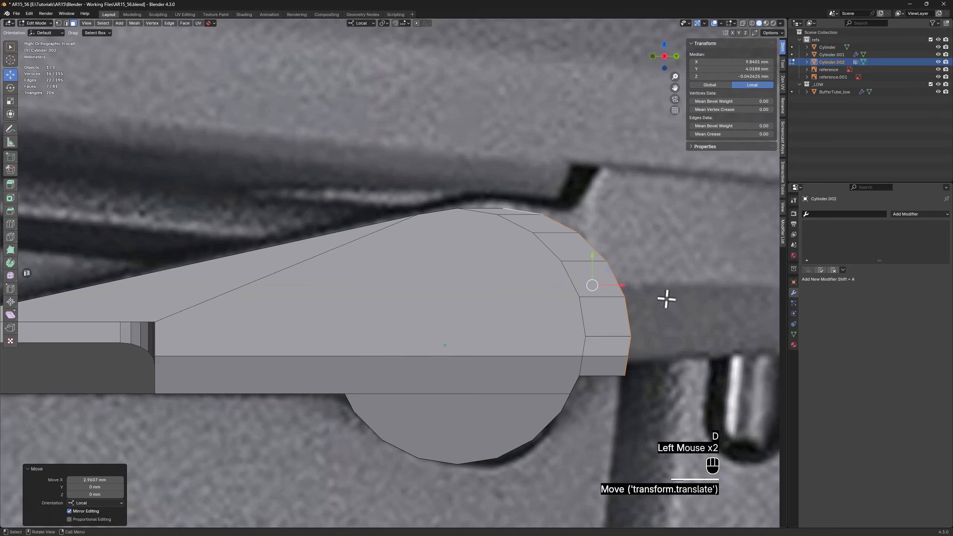
pyautogui.press('x')
pyautogui.press('0')
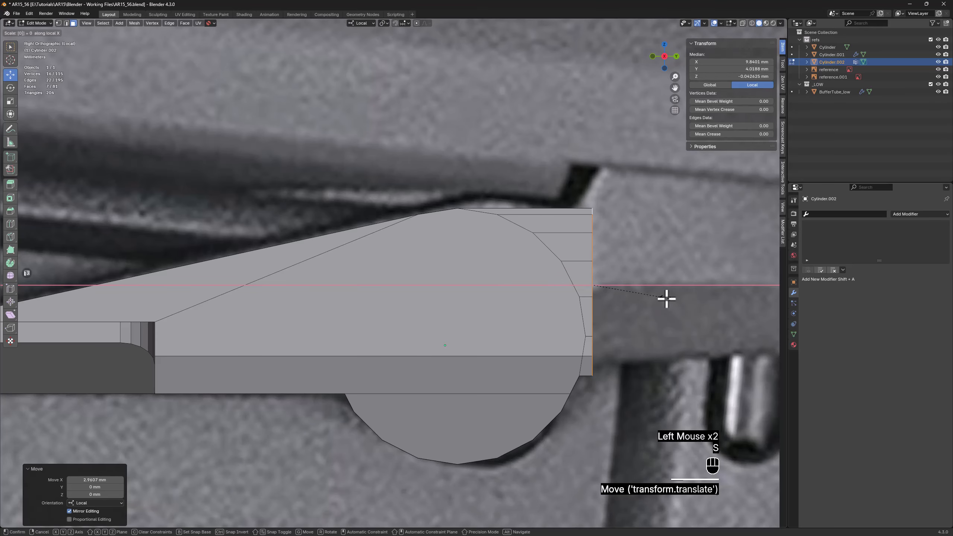
pyautogui.click(666, 299)
# Dissolve the five curved rim vertices left on the side face between the rounded end and the flat extension
pyautogui.scroll(2, 628, 300)
pyautogui.press('1')
pyautogui.moveTo(417, 175); pyautogui.dragTo(454, 203)
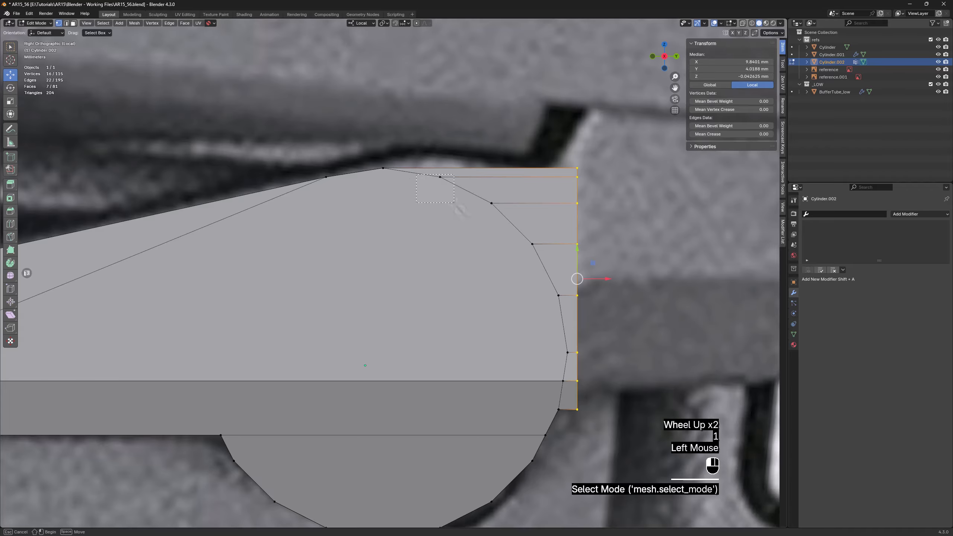
pyautogui.moveTo(568, 363); pyautogui.dragTo(570, 365)
pyautogui.press('x')
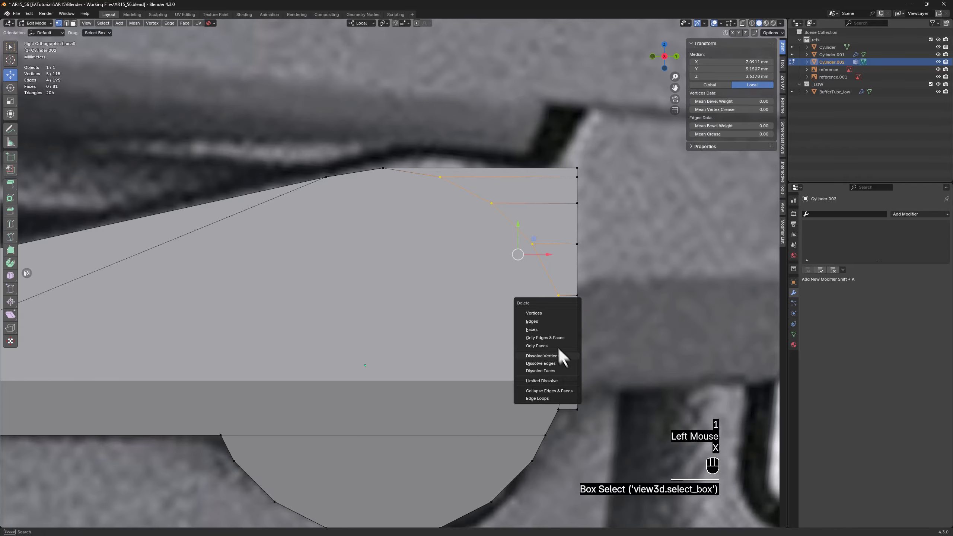
pyautogui.click(536, 356)
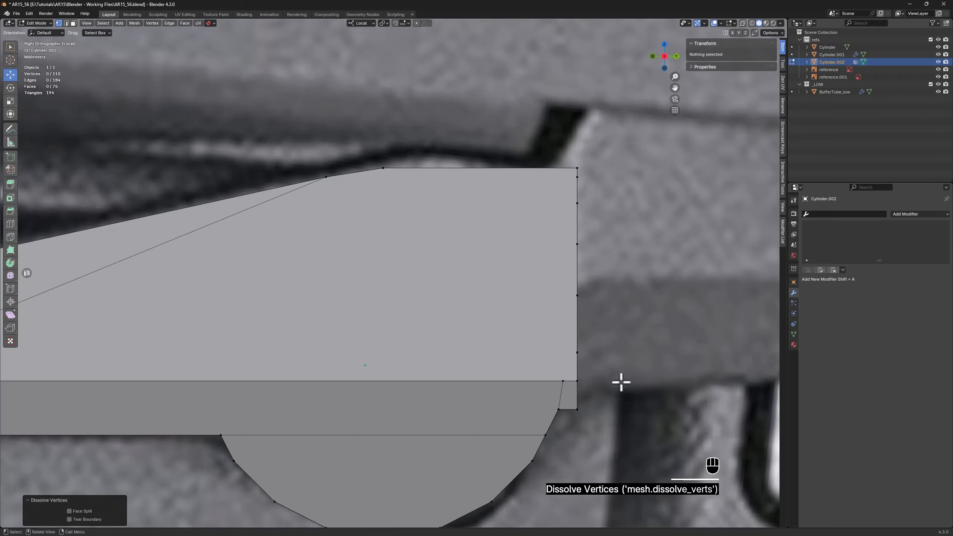
# Dissolve the horizontal edges across the extension's flat end face together with the short edges joining it to the cylinder rim
pyautogui.moveTo(621, 382); pyautogui.dragTo(602, 376, button='middle')
pyautogui.press('2')
pyautogui.click(589, 349)
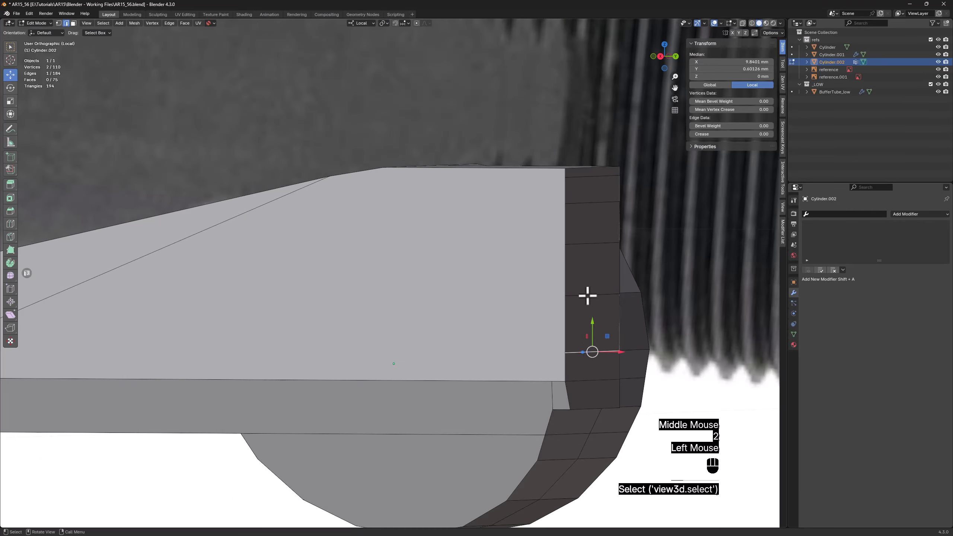
pyautogui.keyDown('shift'); pyautogui.click(587, 295); pyautogui.keyUp('shift')
pyautogui.keyDown('shift'); pyautogui.click(589, 243); pyautogui.keyUp('shift')
pyautogui.keyDown('shift'); pyautogui.click(589, 202); pyautogui.keyUp('shift')
pyautogui.keyDown('shift'); pyautogui.click(590, 176); pyautogui.keyUp('shift')
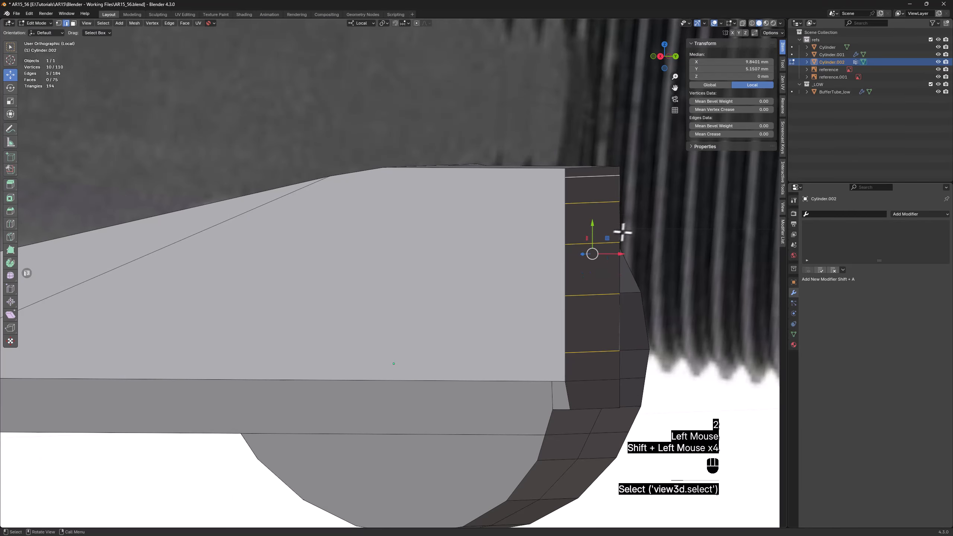
pyautogui.moveTo(623, 233); pyautogui.dragTo(515, 351, button='middle')
pyautogui.scroll(2, 504, 432)
pyautogui.keyDown('shift'); pyautogui.moveTo(504, 432); pyautogui.dragTo(510, 450, button='middle'); pyautogui.keyUp('shift')
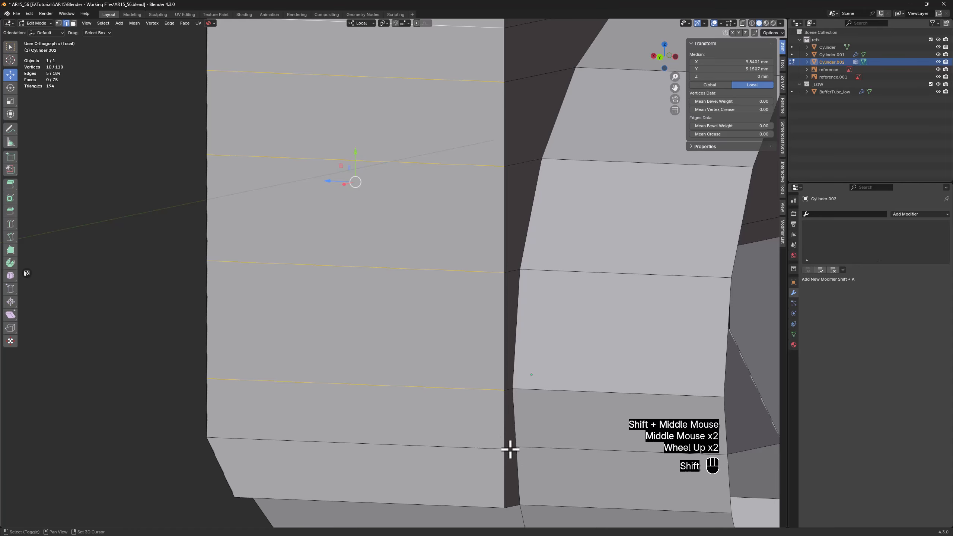
pyautogui.keyDown('shift'); pyautogui.click(510, 449); pyautogui.keyUp('shift')
pyautogui.hotkey('alt', 'z')
pyautogui.keyDown('shift'); pyautogui.click(507, 389); pyautogui.keyUp('shift')
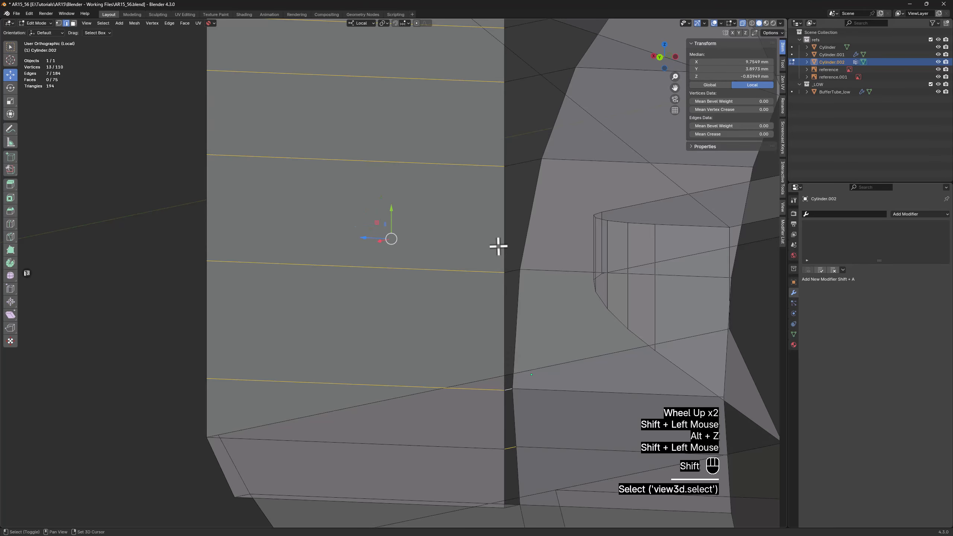
pyautogui.keyDown('shift'); pyautogui.click(513, 271); pyautogui.keyUp('shift')
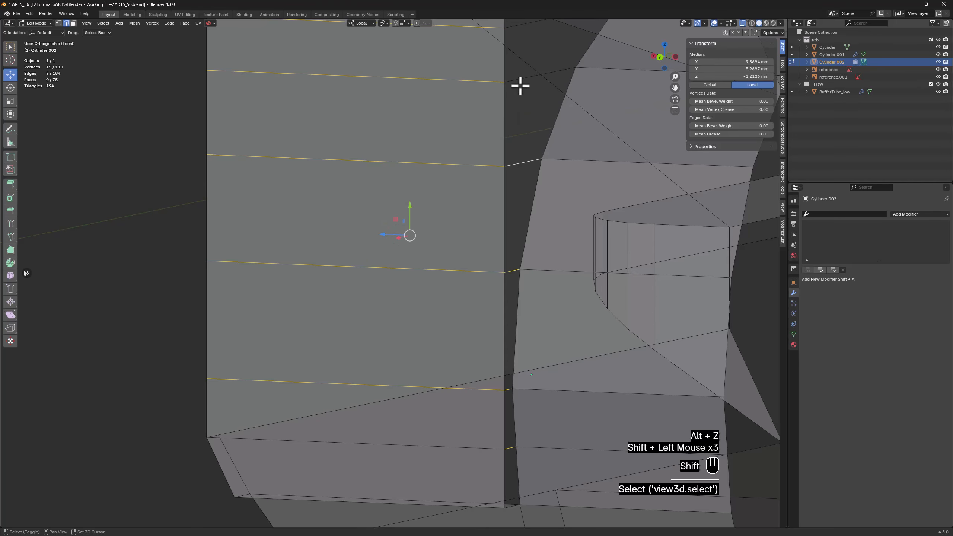
pyautogui.keyDown('shift'); pyautogui.moveTo(520, 86); pyautogui.dragTo(519, 177, button='middle'); pyautogui.keyUp('shift')
pyautogui.keyDown('shift'); pyautogui.click(520, 160); pyautogui.keyUp('shift')
pyautogui.keyDown('shift'); pyautogui.click(530, 113); pyautogui.keyUp('shift')
pyautogui.hotkey('alt', 'z')
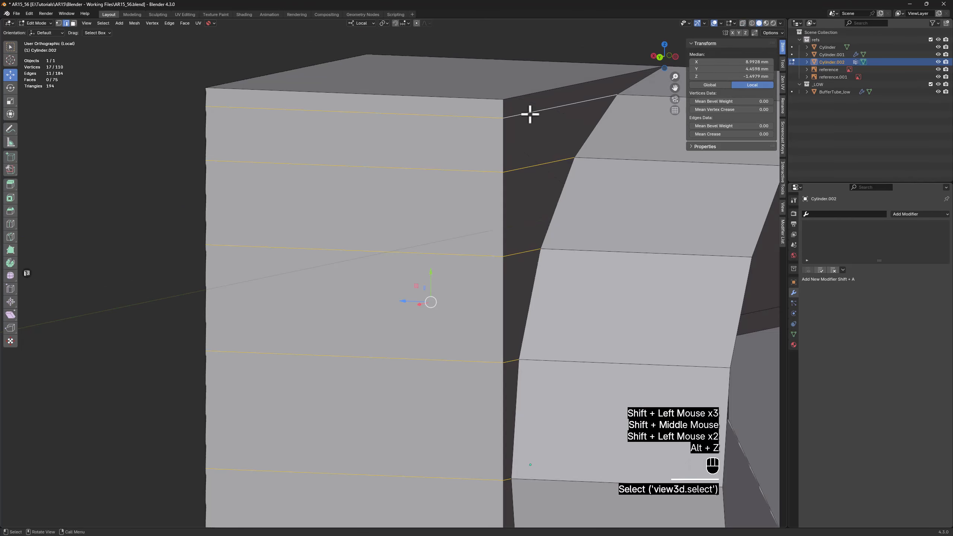
pyautogui.press('x')
pyautogui.click(512, 128)
pyautogui.scroll(-3, 481, 145)
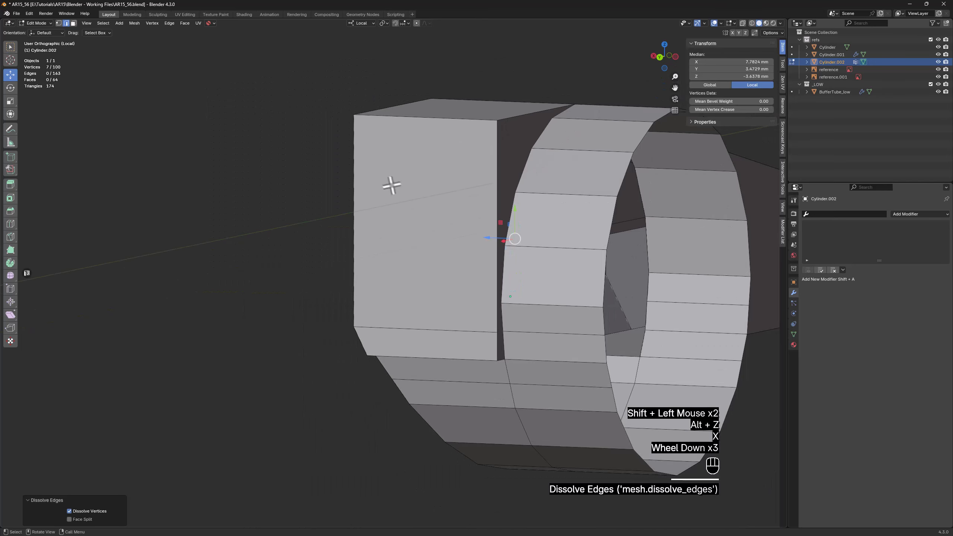
# Move the vertex at the extension end of the arm's lower horizontal edge about 5.37 mm inward along local X
pyautogui.moveTo(391, 185); pyautogui.dragTo(477, 225, button='middle')
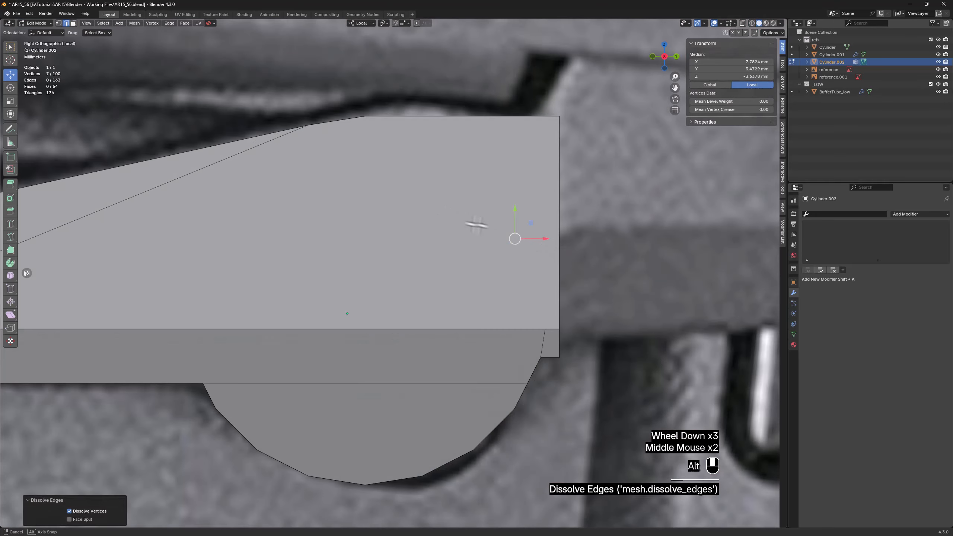
pyautogui.hotkey('alt', 'z')
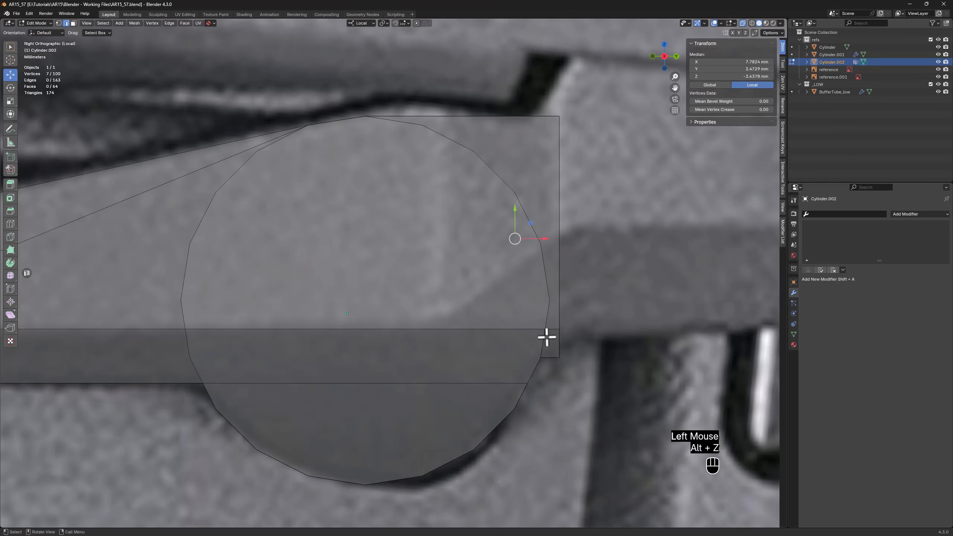
pyautogui.press('1')
pyautogui.click(559, 329)
pyautogui.hotkey('alt', 'z')
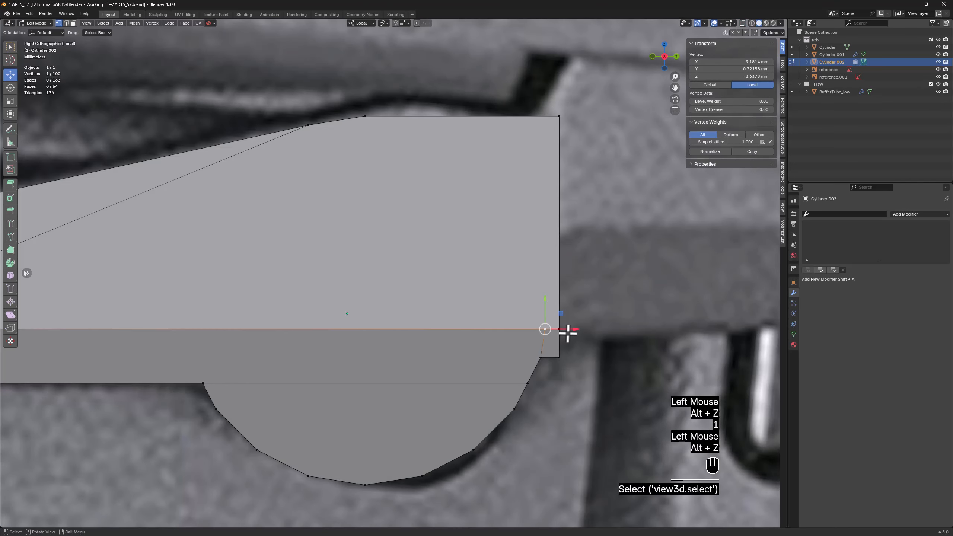
pyautogui.moveTo(568, 329); pyautogui.dragTo(536, 328)
pyautogui.moveTo(455, 322)
pyautogui.mouseDown()
pyautogui.moveTo(458, 330)
pyautogui.moveTo(446, 329)
pyautogui.mouseUp()
pyautogui.hotkey('alt', 'z')
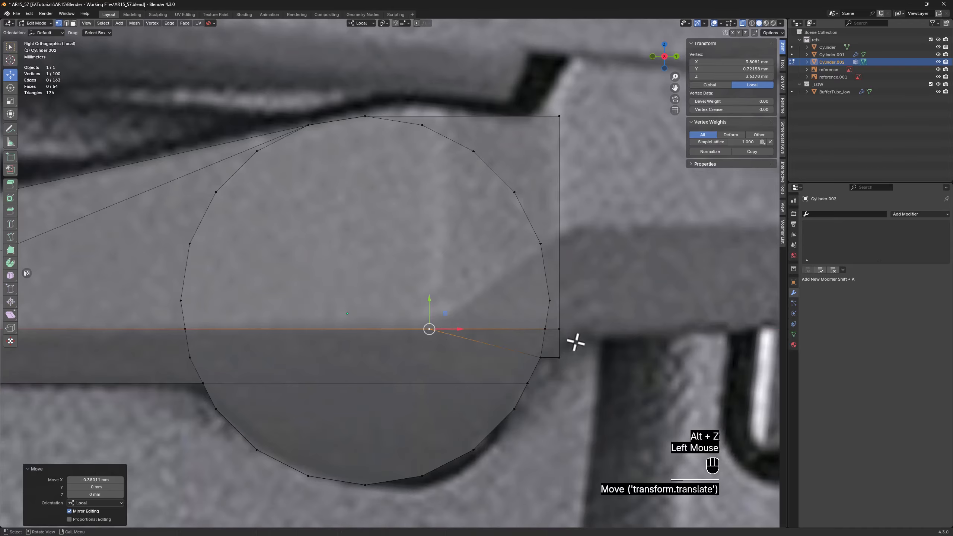
pyautogui.hotkey('alt', 'z')
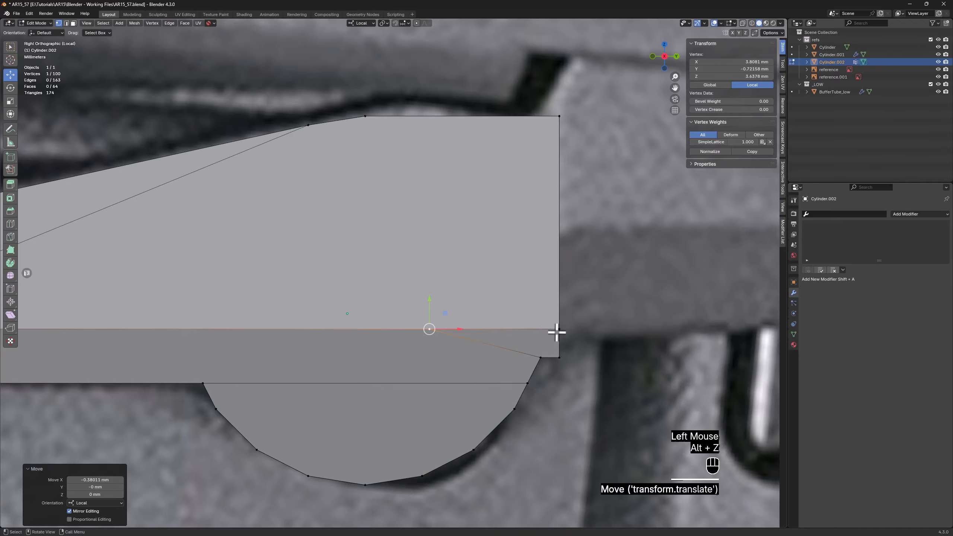
# Raise the vertex on the extension's outer vertical edge about 4.56 mm along local Y to form a slanted facet
pyautogui.click(559, 329)
pyautogui.hotkey('alt', 'z')
pyautogui.moveTo(558, 304); pyautogui.dragTo(576, 208)
pyautogui.hotkey('alt', 'z')
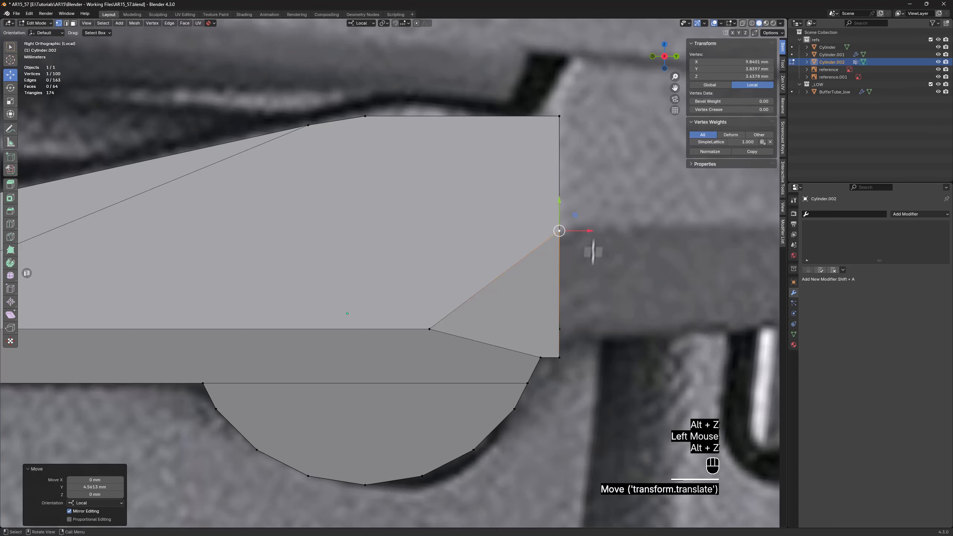
# Dissolve the diagonal edge across the extension's flat end face
pyautogui.moveTo(584, 353); pyautogui.dragTo(558, 351, button='middle')
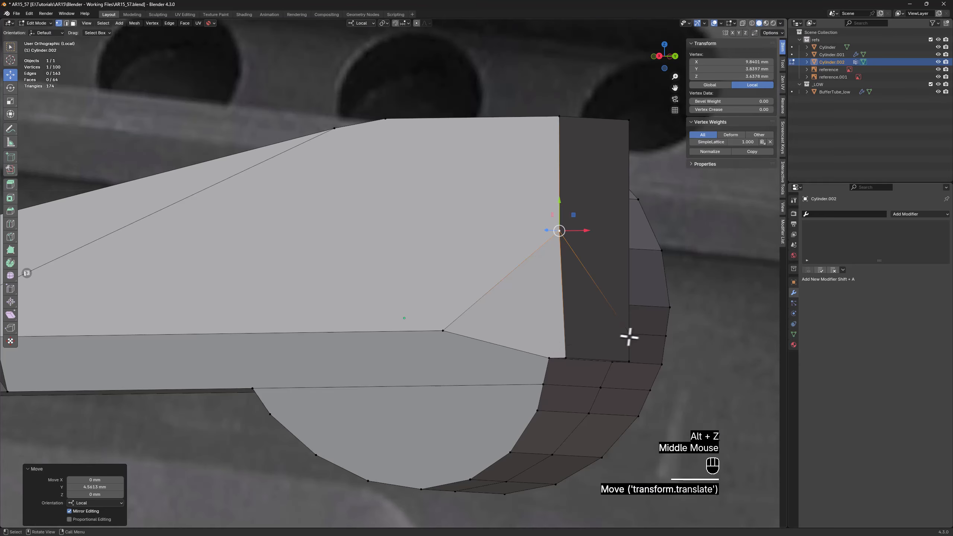
pyautogui.keyDown('shift'); pyautogui.moveTo(631, 337); pyautogui.dragTo(427, 341, button='middle'); pyautogui.keyUp('shift')
pyautogui.moveTo(514, 338); pyautogui.dragTo(512, 362, button='middle')
pyautogui.scroll(2, 506, 341)
pyautogui.press('2')
pyautogui.click(484, 316)
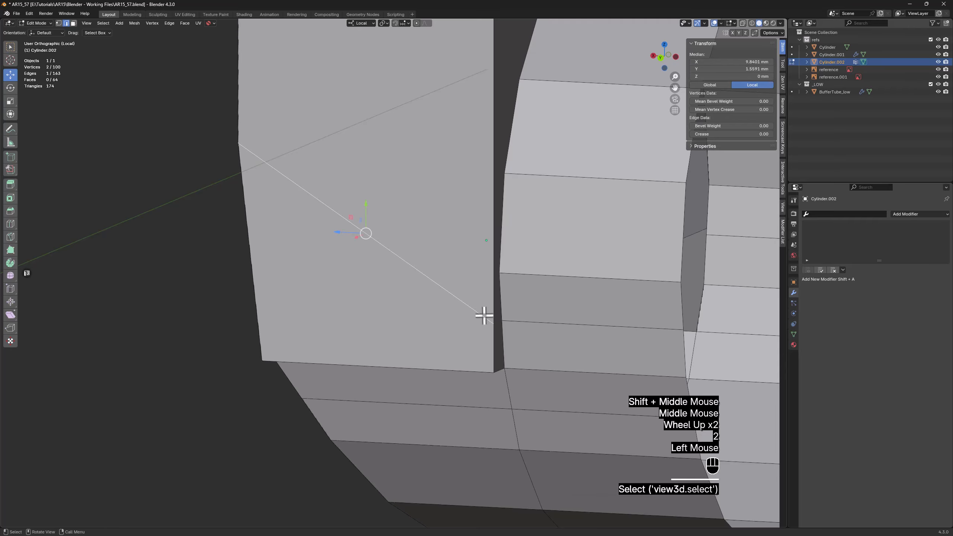
pyautogui.press('x')
pyautogui.click(481, 319)
# Move the extension's lower outer corner vertices about 0.80 mm along local X and 1.16 mm along local Y to match the reference
pyautogui.scroll(-2, 388, 305)
pyautogui.moveTo(387, 305); pyautogui.dragTo(472, 300, button='middle')
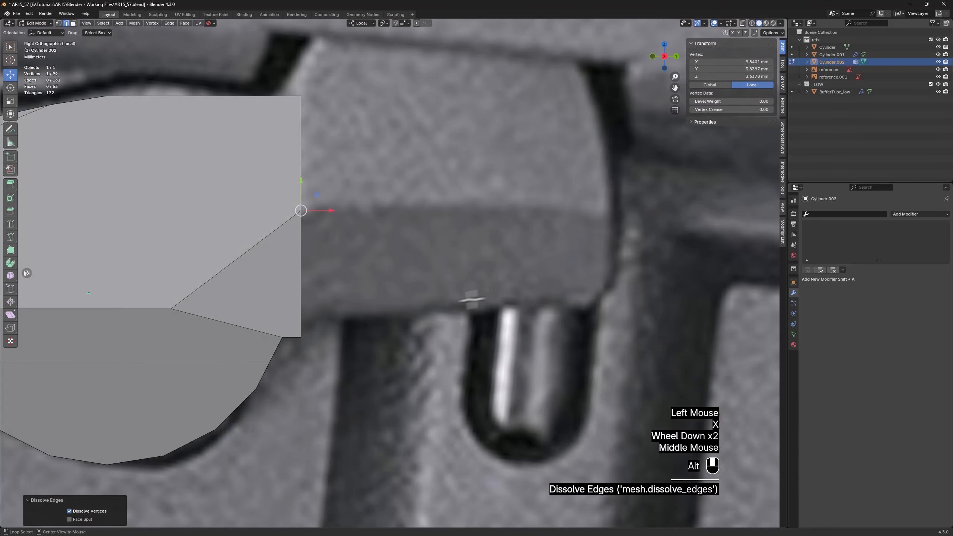
pyautogui.hotkey('alt', 'z')
pyautogui.press('1')
pyautogui.moveTo(292, 346); pyautogui.dragTo(335, 297)
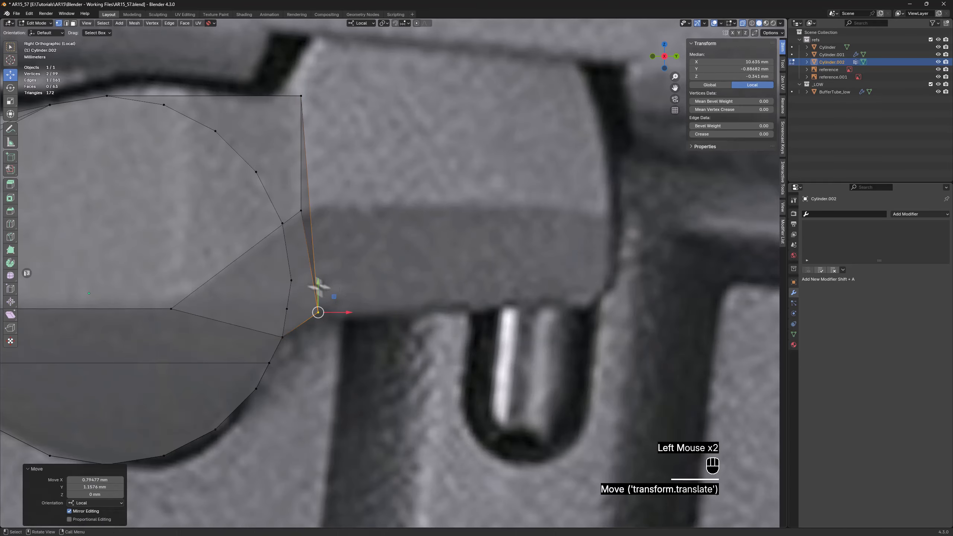
# Knife-cut a vertical edge across the arm's side face from the slanted facet's inner vertex to the upper edge
pyautogui.hotkey('alt', 'z')
pyautogui.keyDown('shift'); pyautogui.moveTo(189, 258); pyautogui.dragTo(398, 305, button='middle'); pyautogui.keyUp('shift')
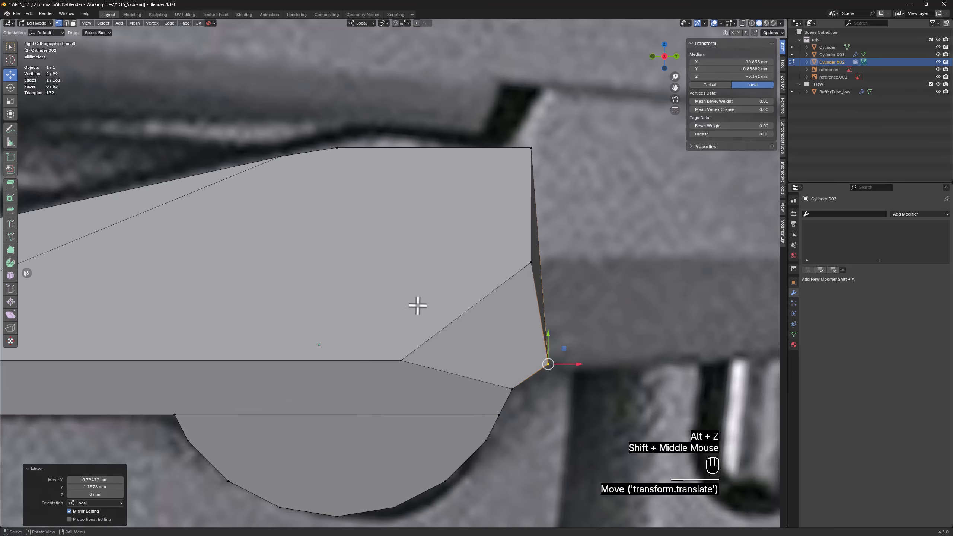
pyautogui.press('k')
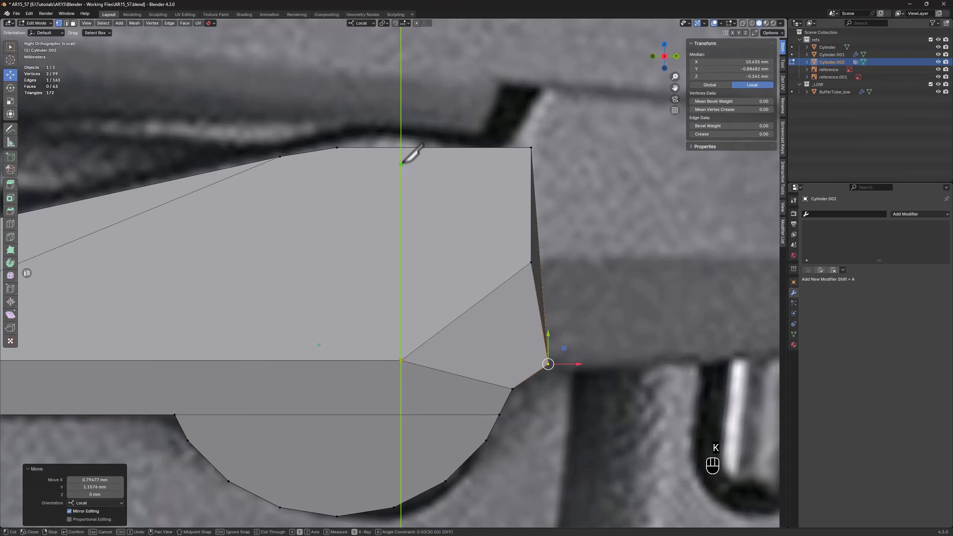
pyautogui.click(401, 148)
pyautogui.press('Return')
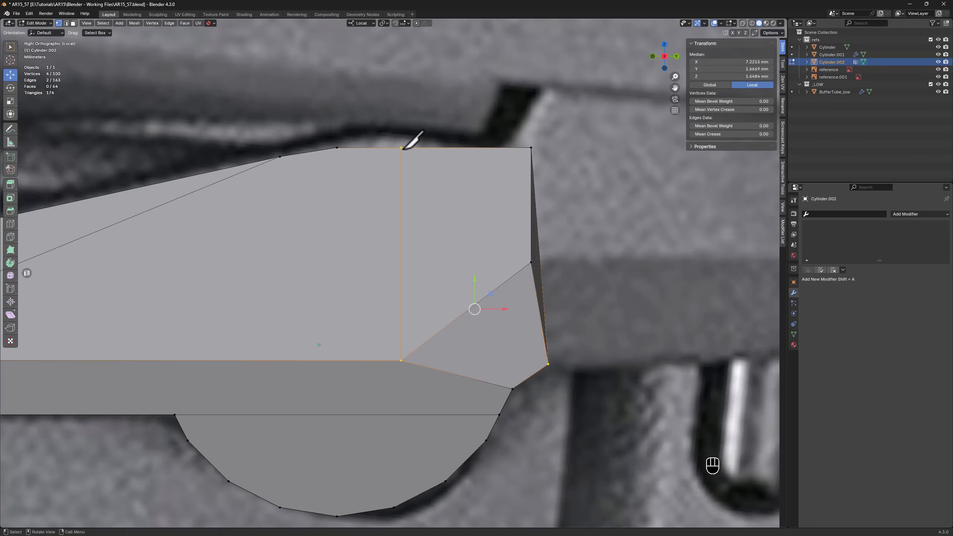
# Continue the knife cut along local Z across the arm's upper face to its opposite edge
pyautogui.keyDown('alt'); pyautogui.moveTo(413, 141); pyautogui.dragTo(406, 217, button='middle'); pyautogui.keyUp('alt')
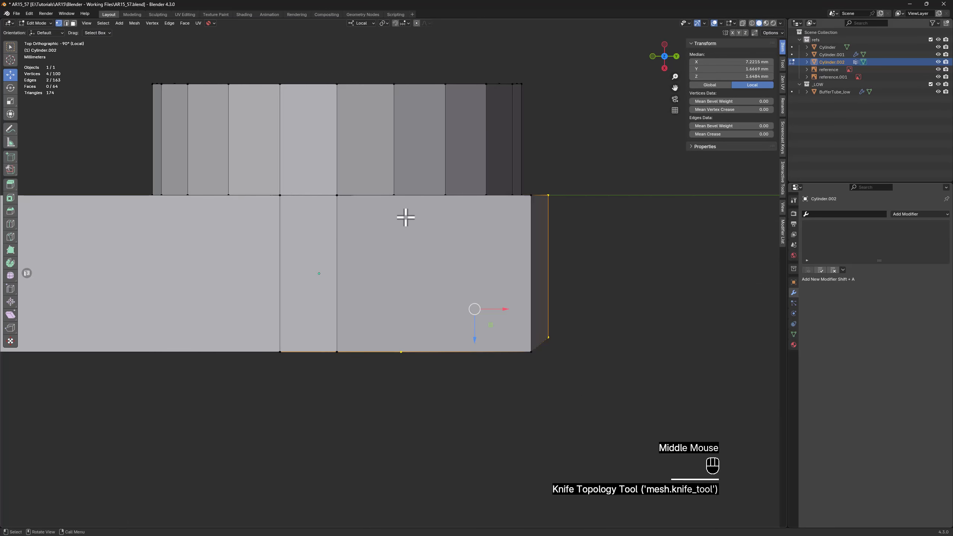
pyautogui.press('k')
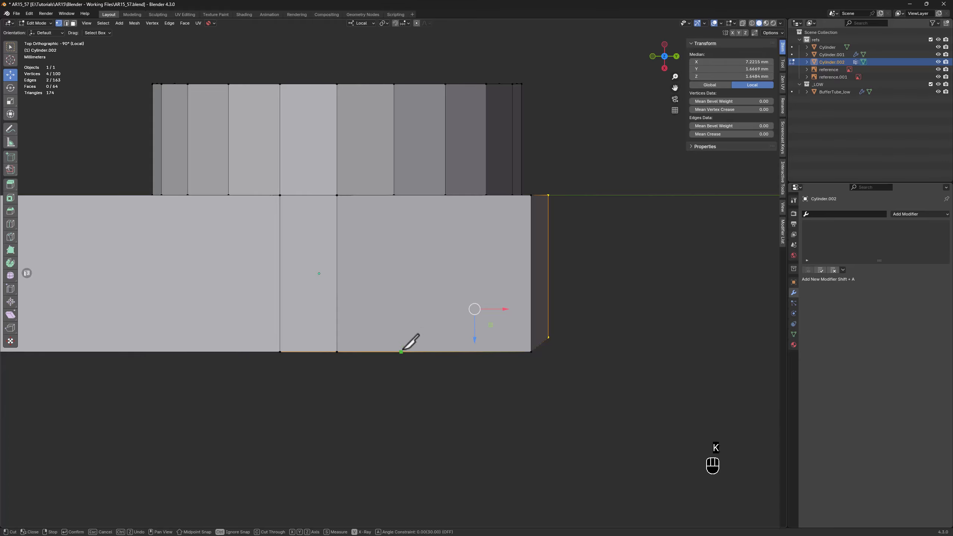
pyautogui.press('z')
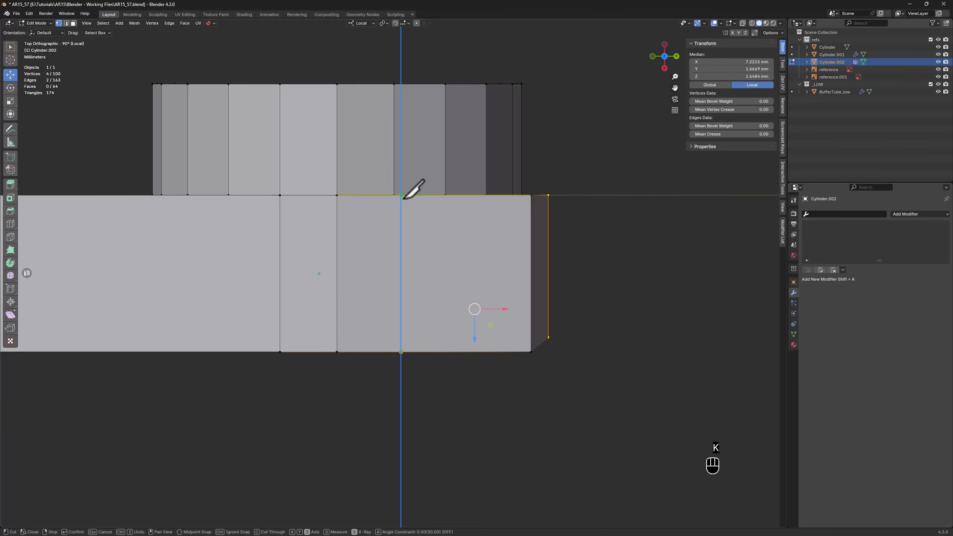
pyautogui.click(401, 195)
pyautogui.press('Return')
# Connect the cut's end vertex on the arm's upper edge to the adjacent cylinder vertex
pyautogui.moveTo(414, 204); pyautogui.dragTo(404, 216, button='middle')
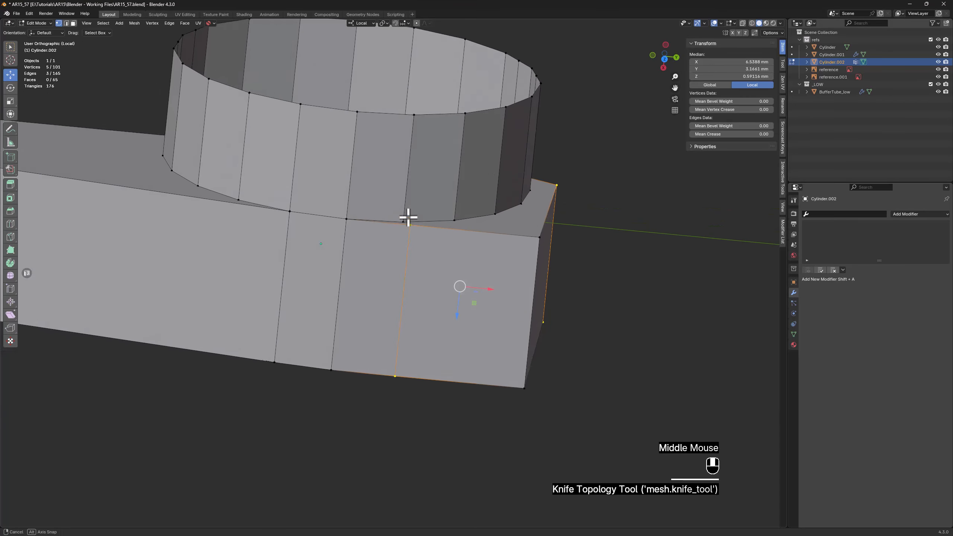
pyautogui.scroll(3, 400, 202)
pyautogui.click(434, 254)
pyautogui.scroll(-4, 521, 251)
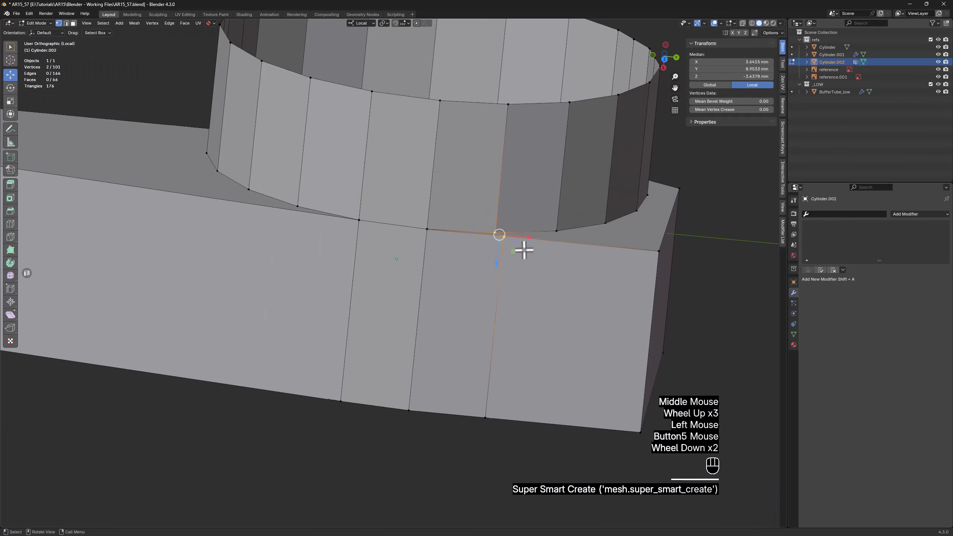
# Extrude the extension's end face and move it about 9.58 mm outward along local X
pyautogui.moveTo(521, 252); pyautogui.dragTo(486, 251, button='middle')
pyautogui.hotkey('alt', 'z')
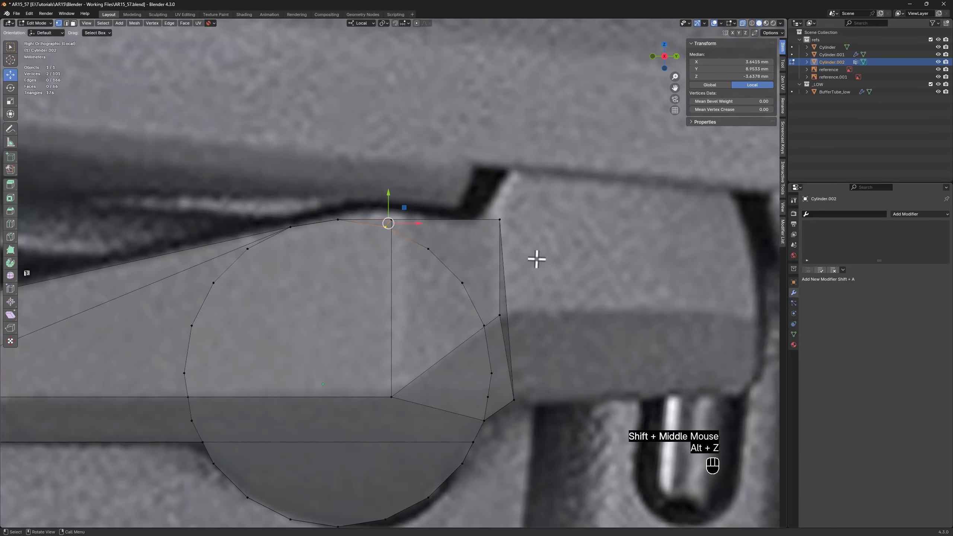
pyautogui.scroll(1, 513, 291)
pyautogui.press('3')
pyautogui.click(503, 317)
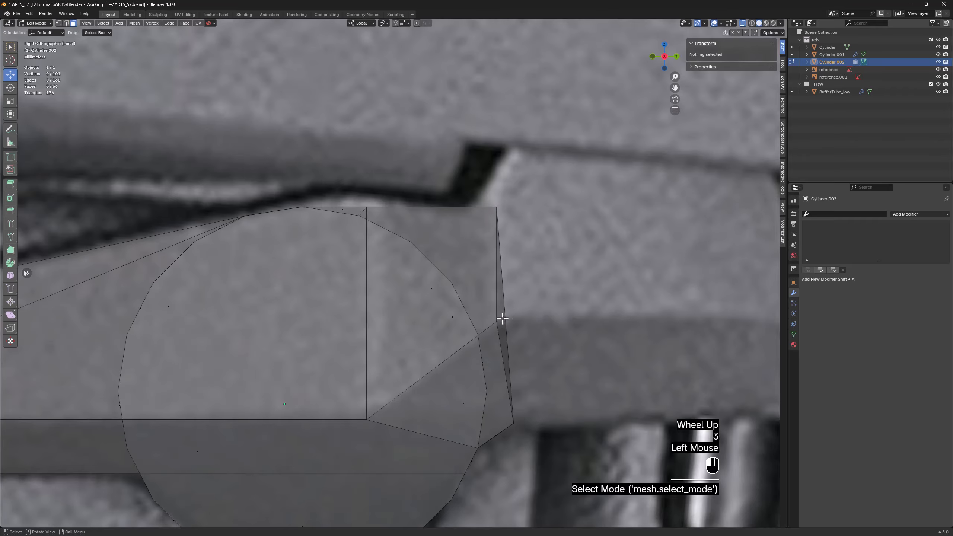
pyautogui.hotkey('alt', 'z')
pyautogui.moveTo(554, 322)
pyautogui.mouseDown(button='middle')
pyautogui.moveTo(487, 323)
pyautogui.moveTo(551, 323)
pyautogui.mouseUp(button='middle')
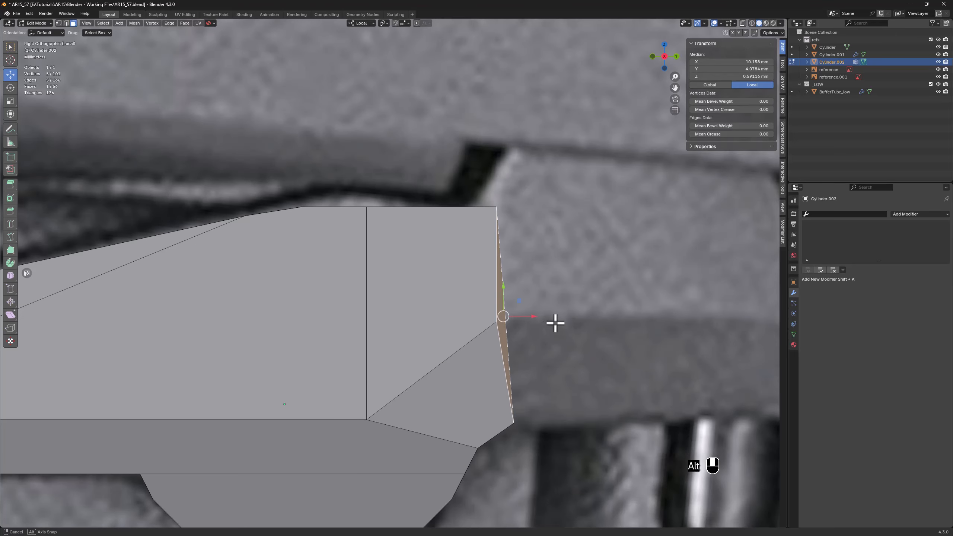
pyautogui.scroll(-2, 554, 322)
pyautogui.press('d')
pyautogui.rightClick(560, 321)
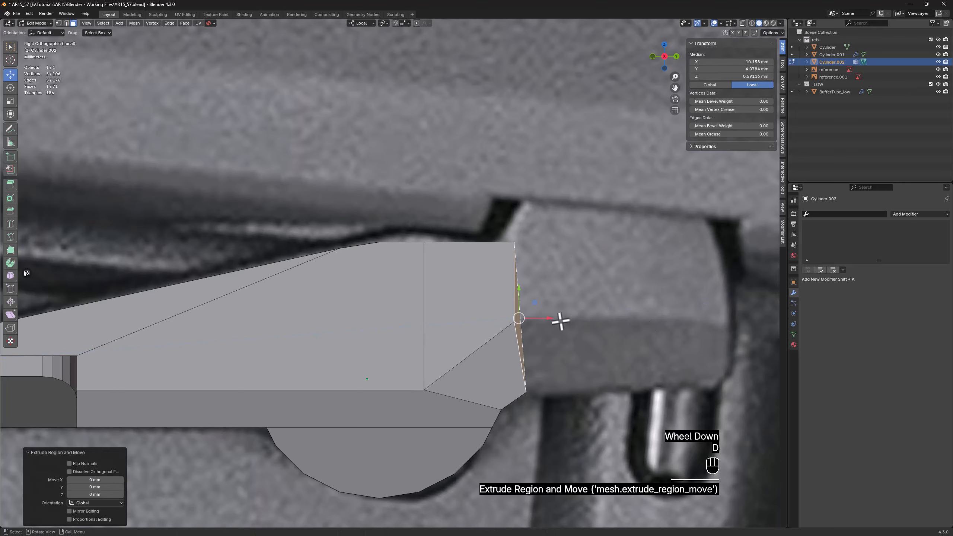
pyautogui.moveTo(543, 319); pyautogui.dragTo(687, 324)
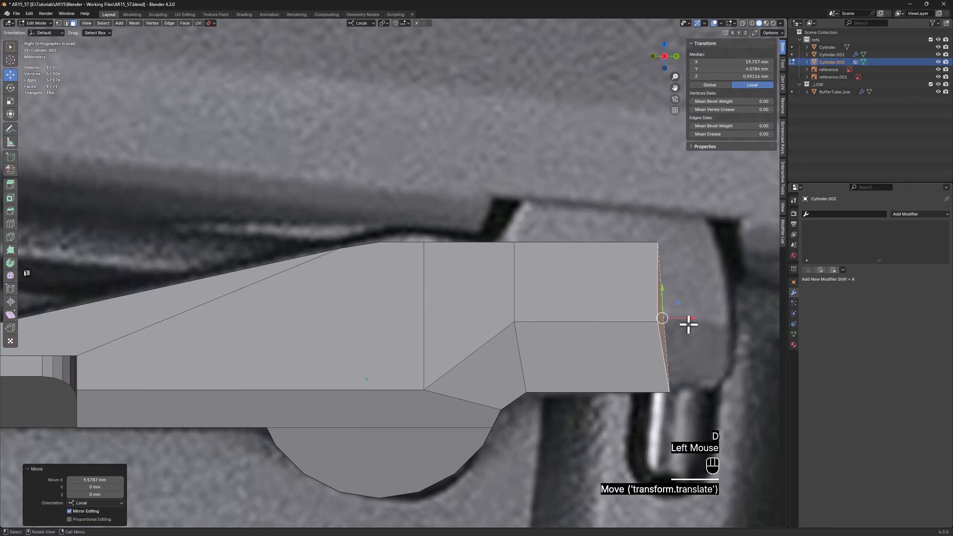
# Flatten the extruded end face to scale 0 along X and move it about 4.55 mm further outward
pyautogui.press('s')
pyautogui.press('x')
pyautogui.click(689, 324)
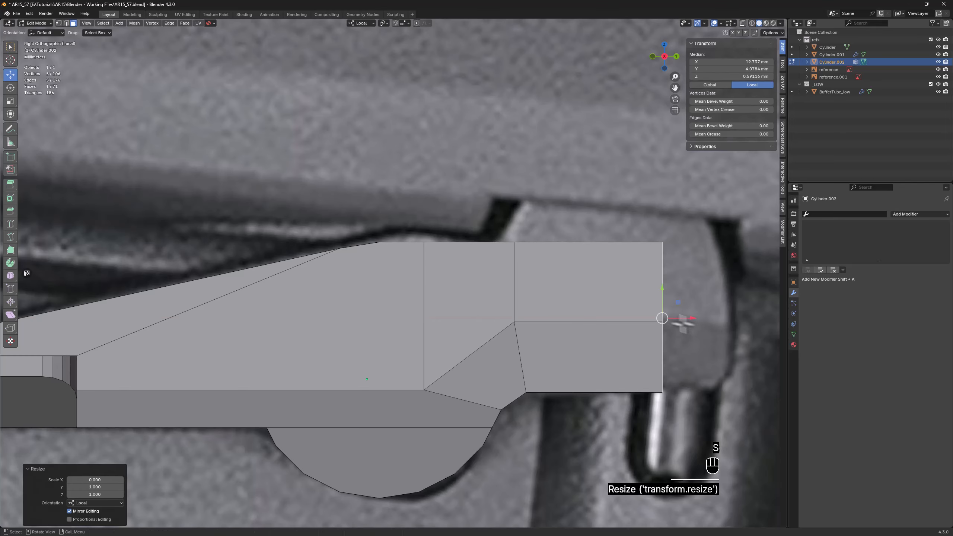
pyautogui.moveTo(676, 319); pyautogui.dragTo(745, 325)
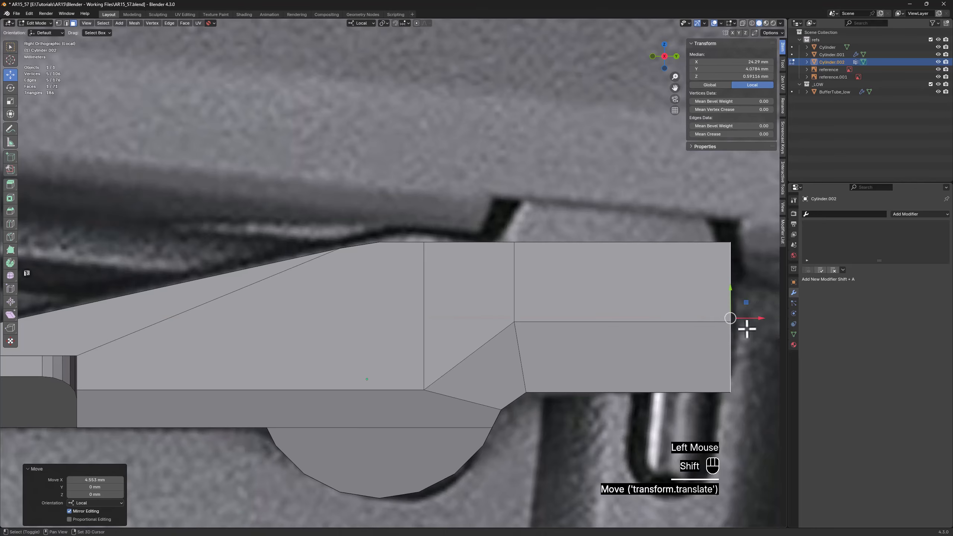
# Raise the end block's lower vertices about 0.25 mm along local Y and move its upper inner vertices about 1.51 mm toward the arm
pyautogui.keyDown('shift'); pyautogui.moveTo(745, 325); pyautogui.dragTo(592, 334, button='middle'); pyautogui.keyUp('shift')
pyautogui.scroll(1, 592, 334)
pyautogui.hotkey('alt', 'z')
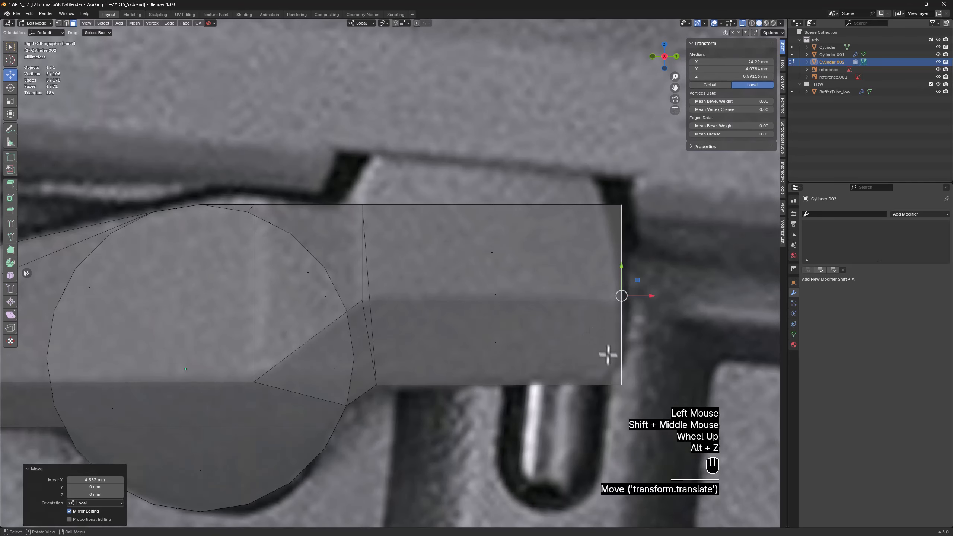
pyautogui.press('1')
pyautogui.moveTo(375, 398); pyautogui.dragTo(632, 372)
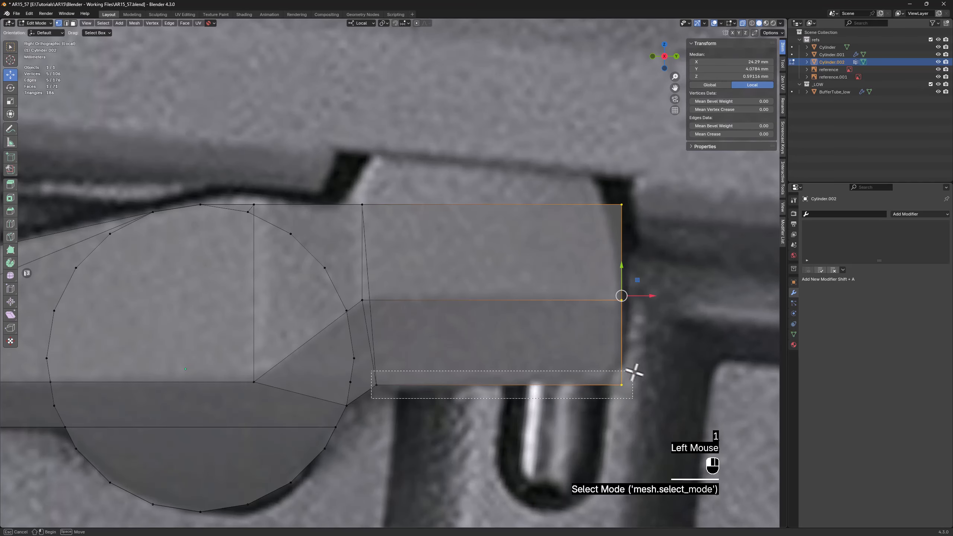
pyautogui.moveTo(499, 362); pyautogui.dragTo(504, 357)
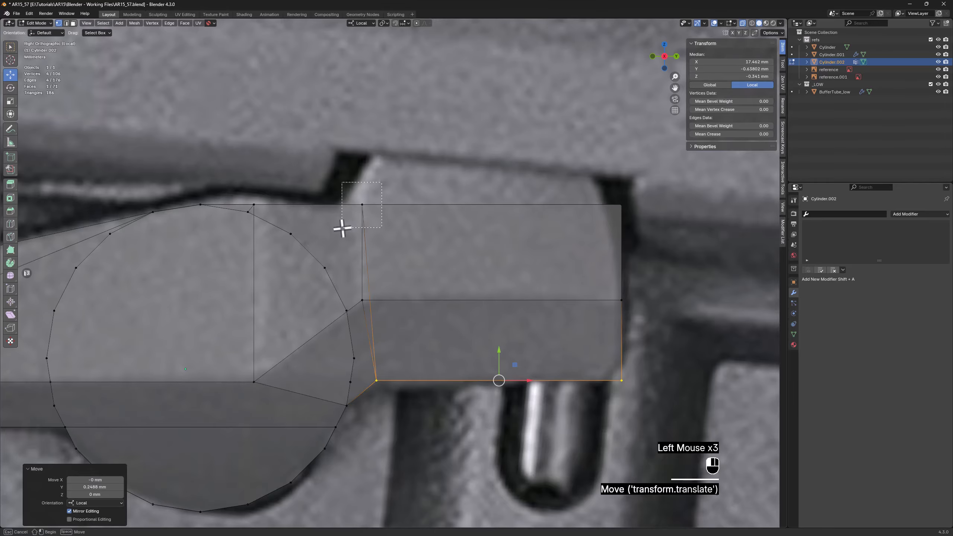
pyautogui.moveTo(342, 229); pyautogui.dragTo(366, 203)
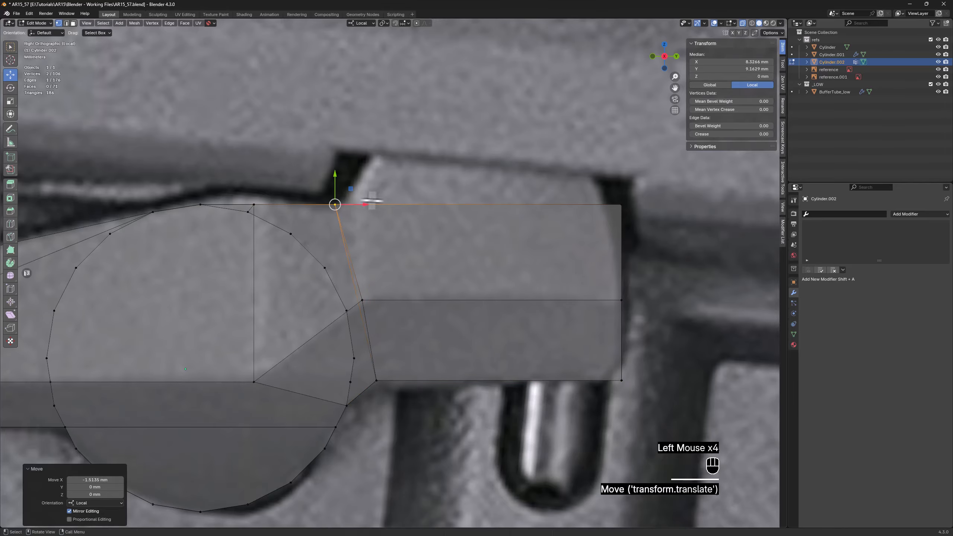
# Extrude the end block's upper face about 2.94 mm upward
pyautogui.hotkey('alt', 'z')
pyautogui.moveTo(409, 187); pyautogui.dragTo(433, 206, button='middle')
pyautogui.press('3')
pyautogui.click(433, 215)
pyautogui.press('e')
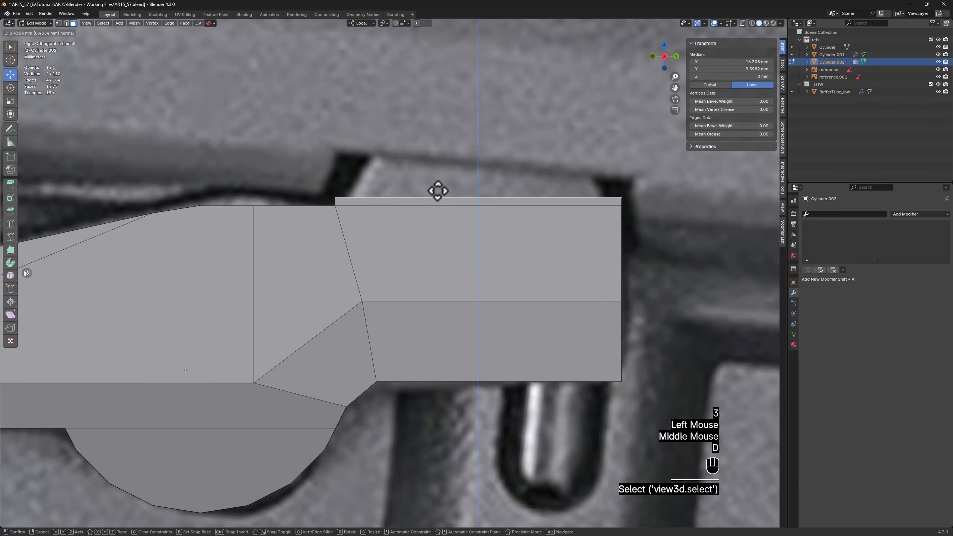
pyautogui.click(454, 150)
# Taper the raised section by moving its upper inner corners about 2.4 mm and outer corners about 1.7 mm inward along local X
pyautogui.press('1')
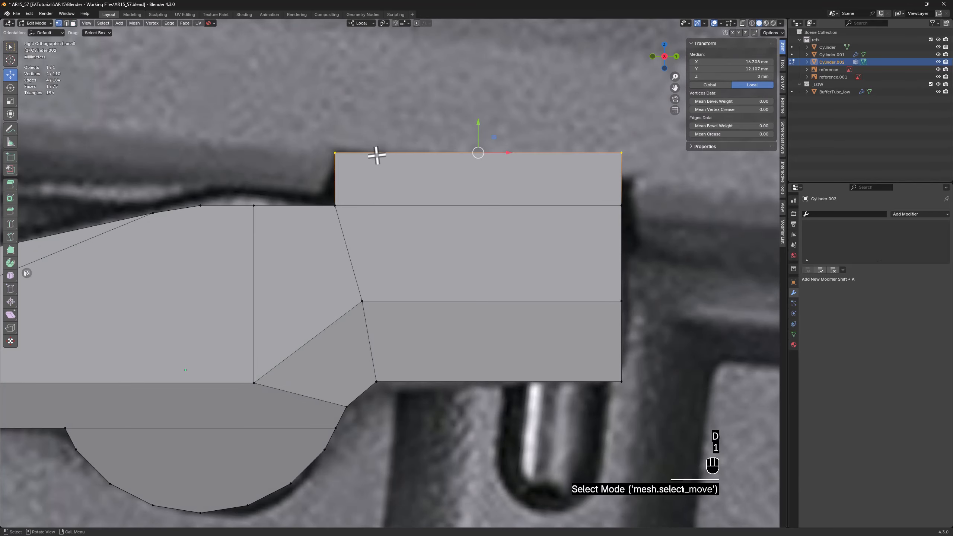
pyautogui.hotkey('alt', 'z')
pyautogui.moveTo(323, 171); pyautogui.dragTo(411, 146)
pyautogui.moveTo(642, 141); pyautogui.dragTo(622, 150)
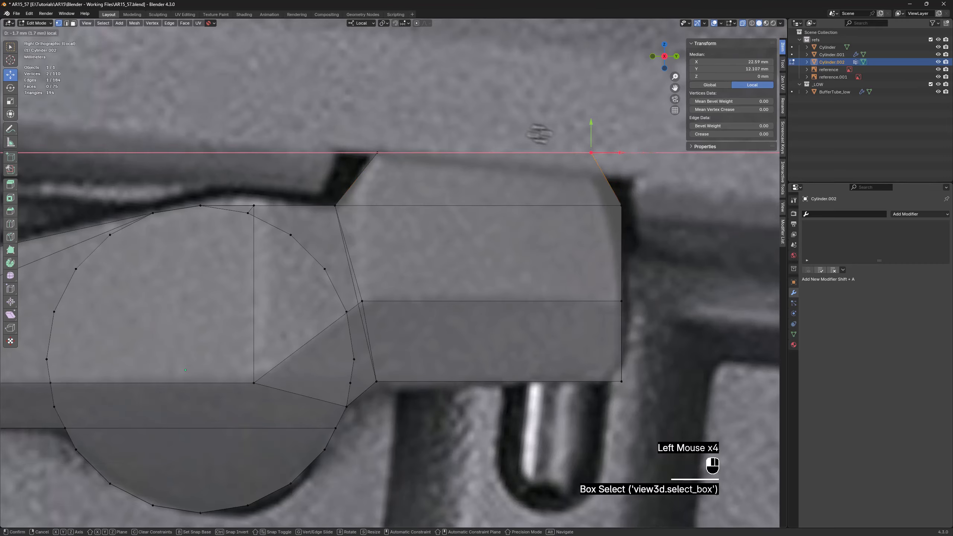
# Raise the block's top vertices about 0.97 mm along local Y and move its slanted inner side about 0.64 mm outward along local X
pyautogui.hotkey('alt', 'z')
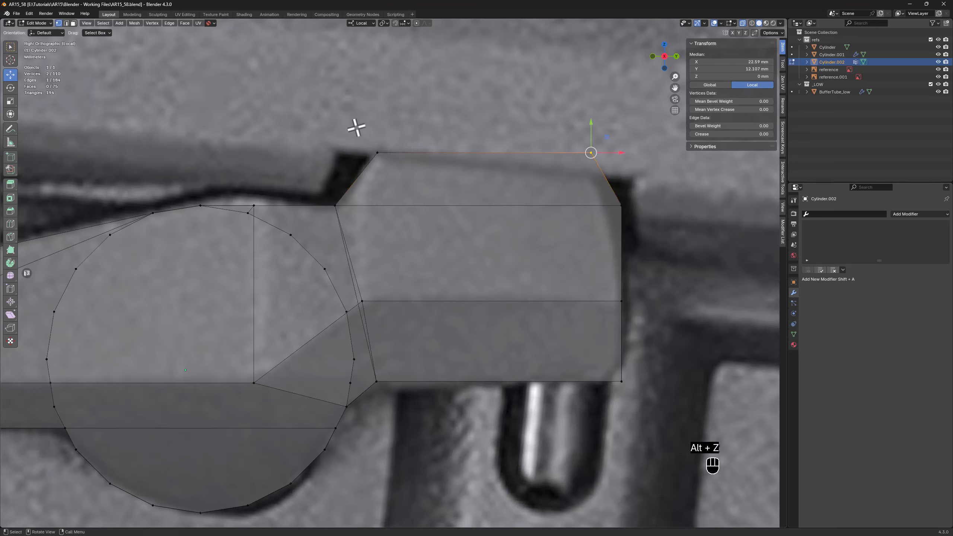
pyautogui.moveTo(355, 127); pyautogui.dragTo(612, 165)
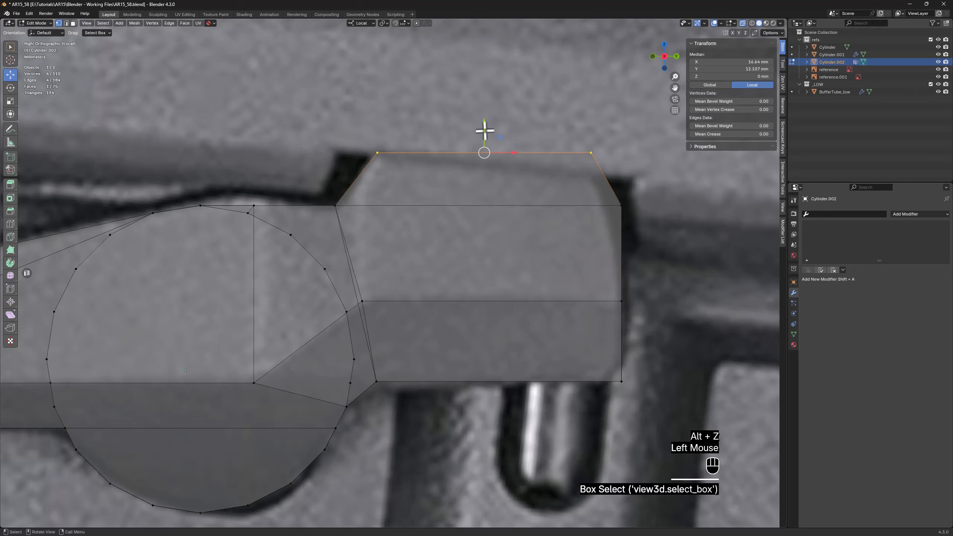
pyautogui.moveTo(485, 131); pyautogui.dragTo(489, 110)
pyautogui.moveTo(333, 206); pyautogui.dragTo(389, 123)
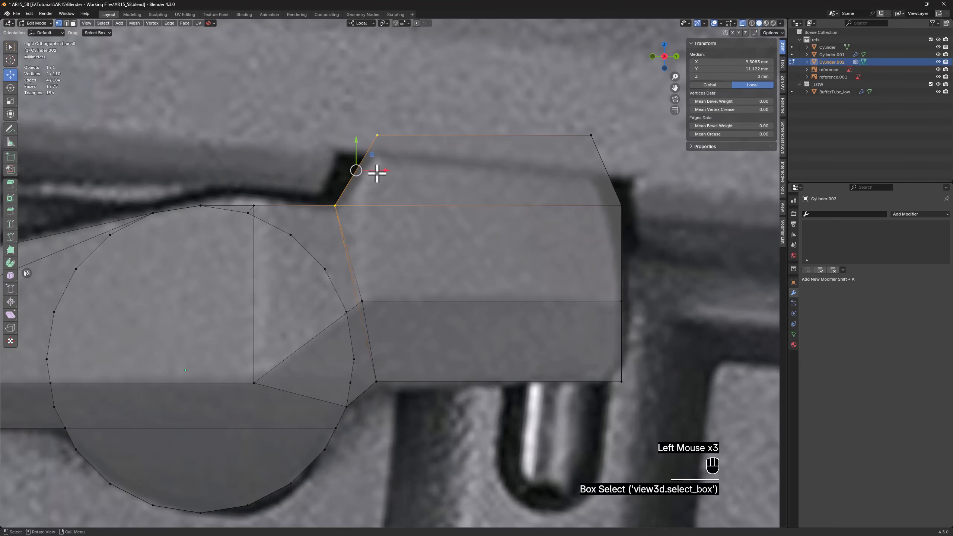
pyautogui.moveTo(377, 173); pyautogui.dragTo(392, 171)
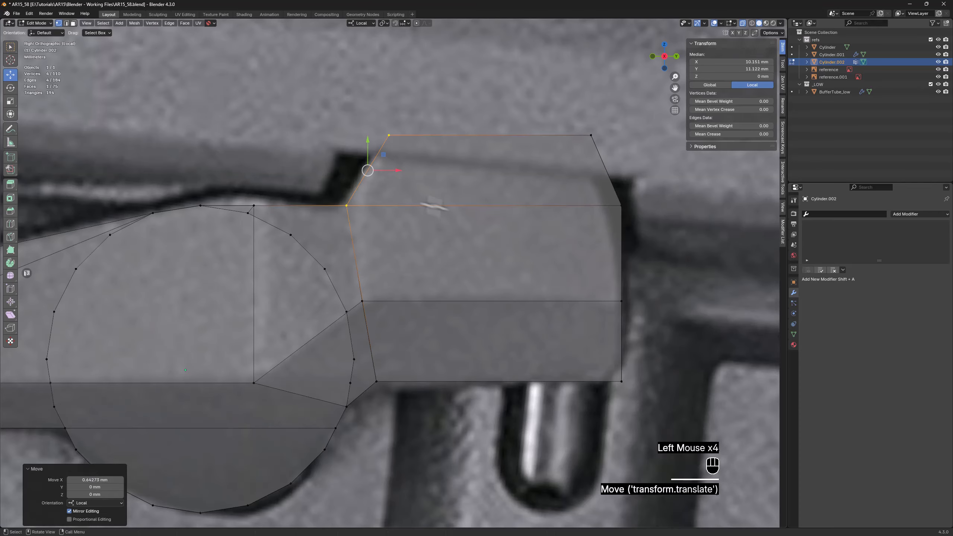
# Dissolve the horizontal edges between the raised section and the block on both side faces
pyautogui.hotkey('alt', 'z')
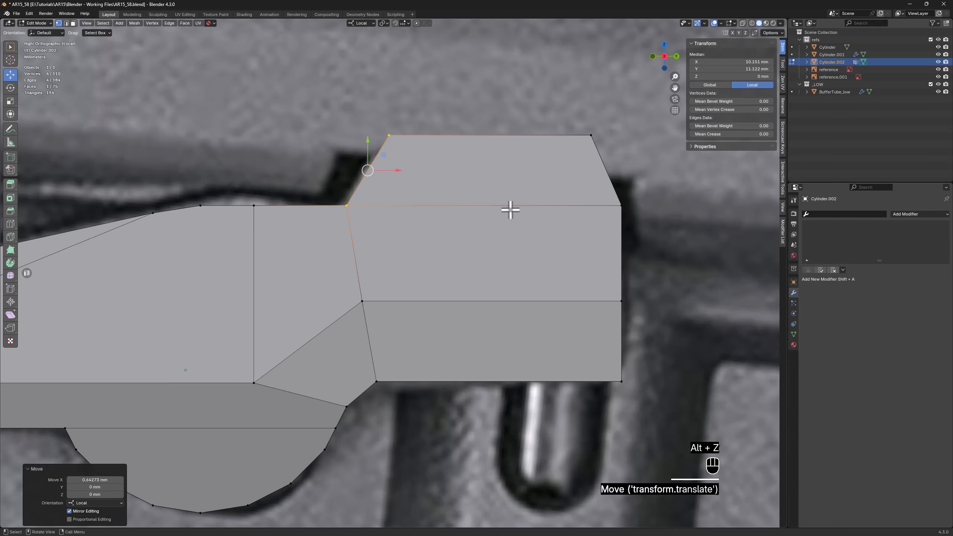
pyautogui.moveTo(511, 210); pyautogui.dragTo(497, 213, button='middle')
pyautogui.hotkey('alt', 'z')
pyautogui.press('2')
pyautogui.click(500, 229)
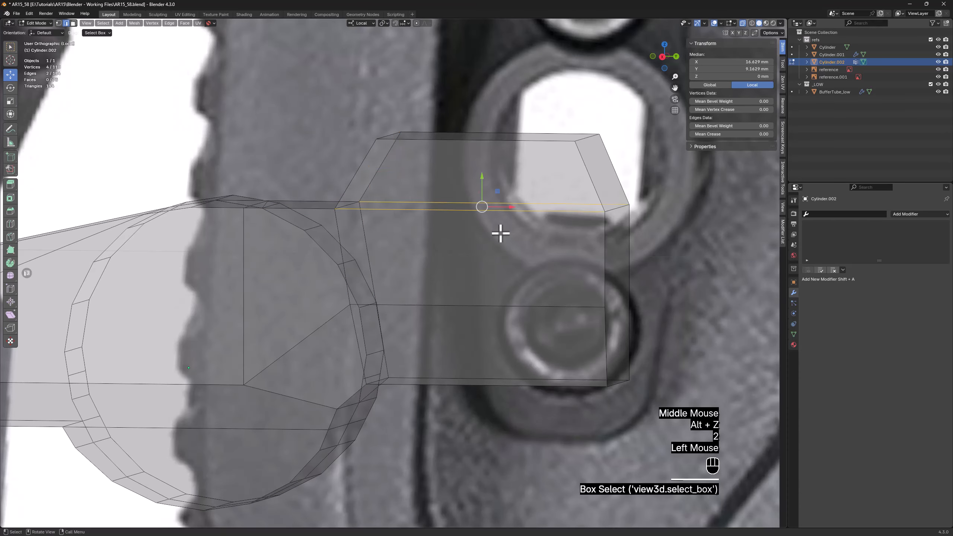
pyautogui.press('x')
pyautogui.click(488, 240)
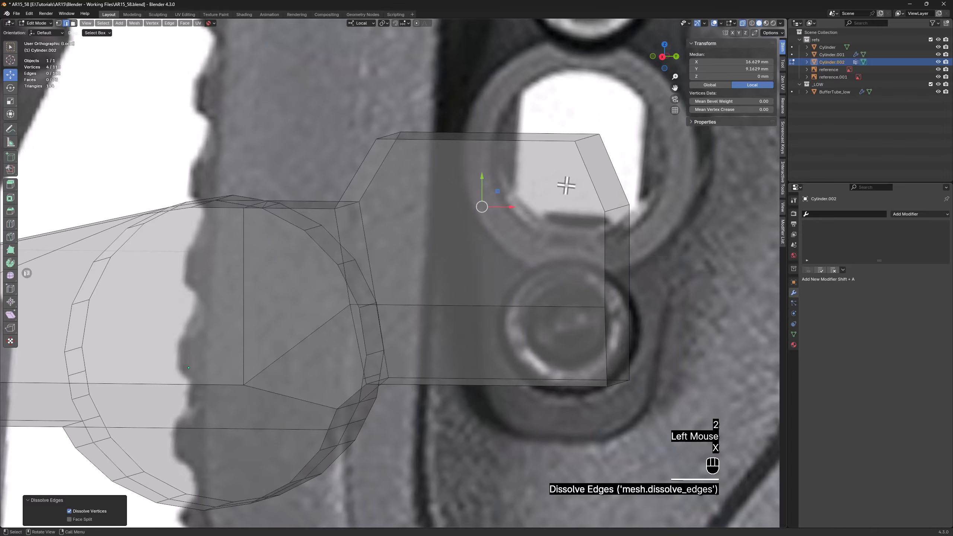
# Select the end block's faces and shift the block sideways along local Z, away from the cylinder side
pyautogui.hotkey('alt', 'z')
pyautogui.moveTo(513, 225); pyautogui.dragTo(561, 252, button='middle')
pyautogui.press('3')
pyautogui.click(562, 251)
pyautogui.moveTo(484, 230); pyautogui.dragTo(436, 239, button='middle')
pyautogui.keyDown('shift'); pyautogui.click(432, 232); pyautogui.keyUp('shift')
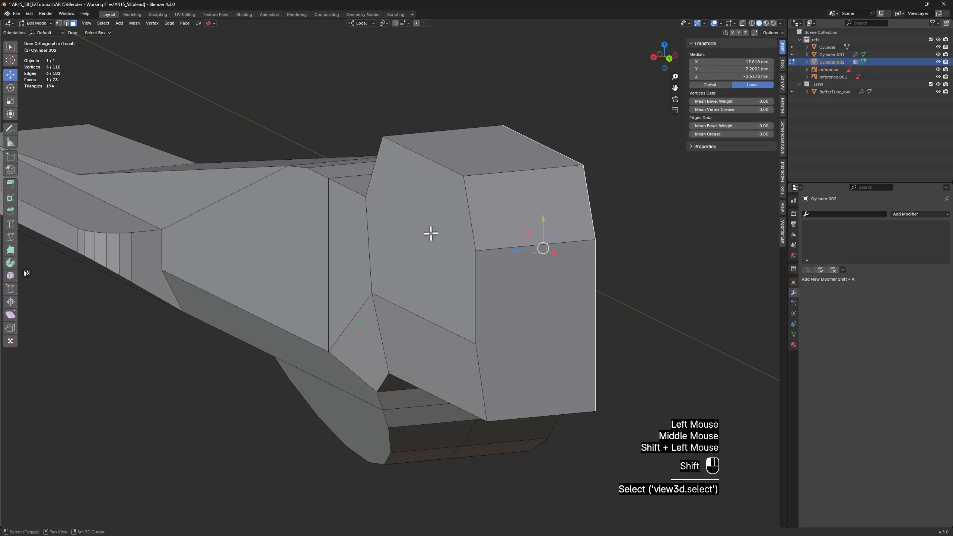
pyautogui.moveTo(423, 343); pyautogui.dragTo(412, 308, button='middle')
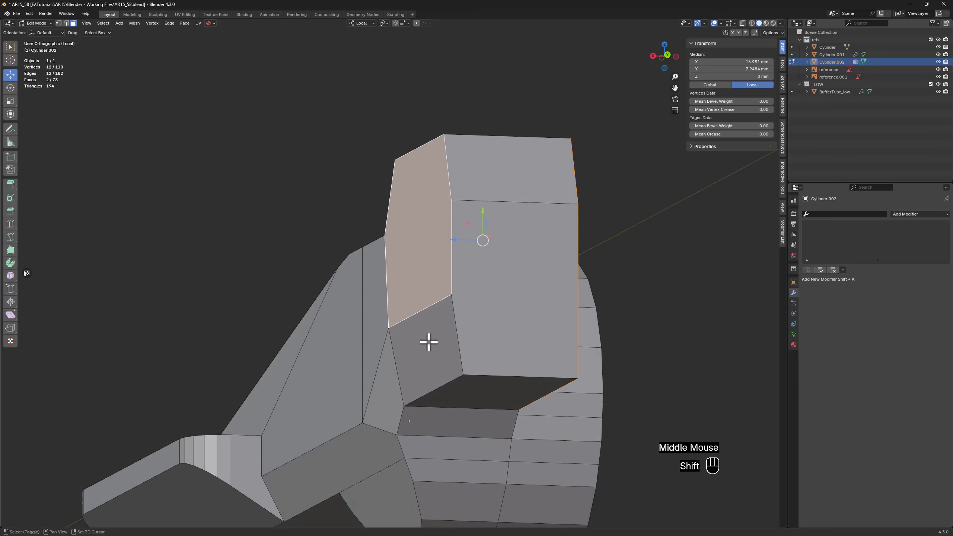
pyautogui.moveTo(431, 337); pyautogui.dragTo(428, 329, button='middle')
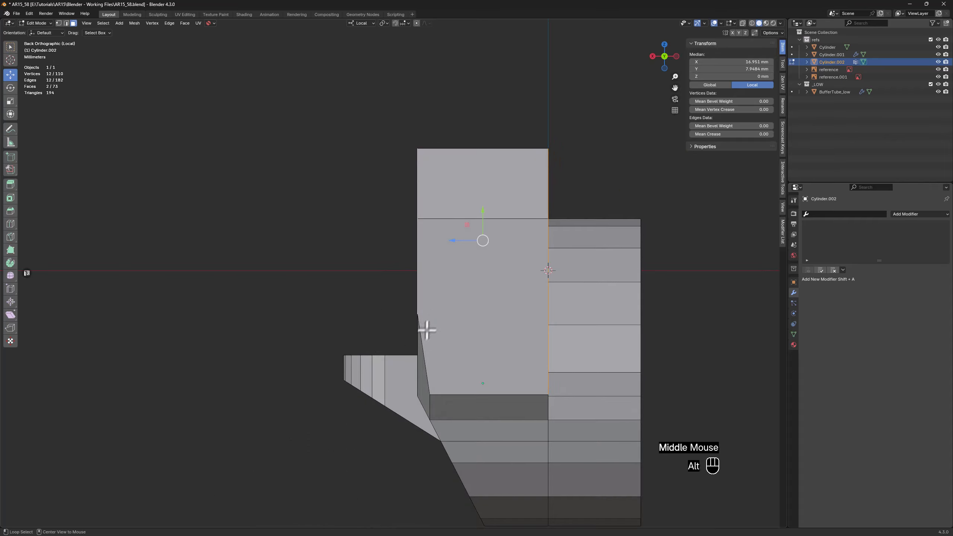
pyautogui.hotkey('alt', 'z')
pyautogui.moveTo(465, 242); pyautogui.dragTo(409, 241)
pyautogui.hotkey('alt', 'z')
# Bevel the edge loop where the offset end block meets the arm about 1.49 mm with 4 segments
pyautogui.moveTo(409, 241); pyautogui.dragTo(319, 262, button='middle')
pyautogui.press('2')
pyautogui.keyDown('alt'); pyautogui.click(265, 267); pyautogui.keyUp('alt')
pyautogui.hotkey('alt', 'z')
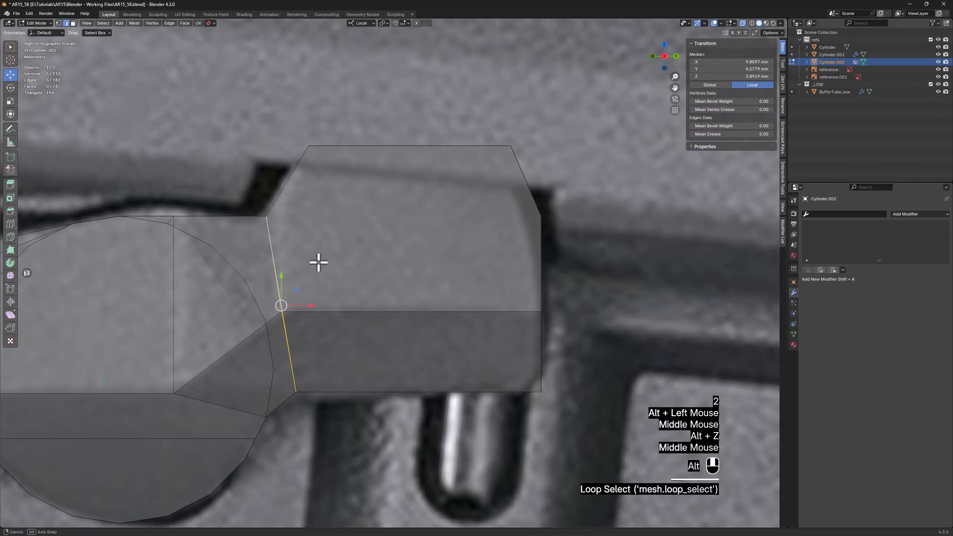
pyautogui.hotkey('ctrl', 'b')
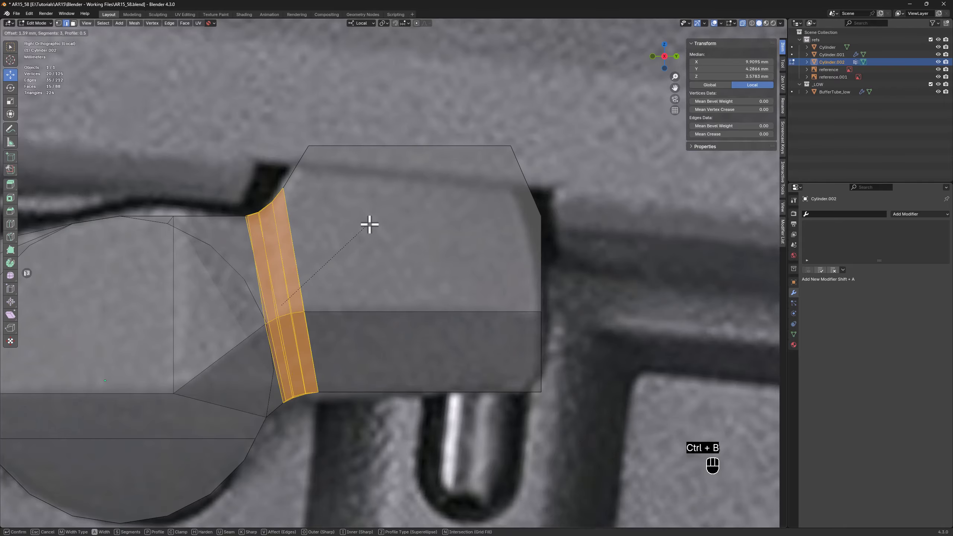
pyautogui.scroll(1, 370, 224)
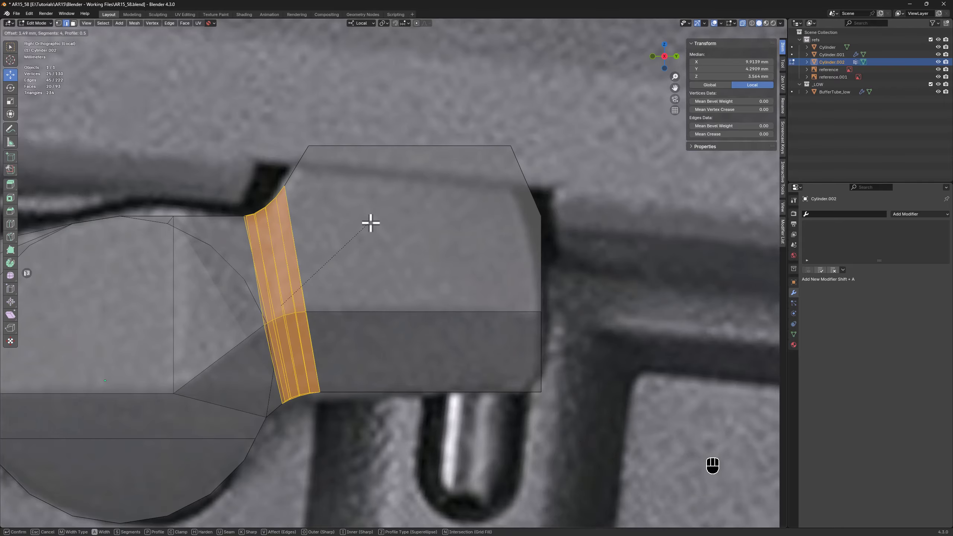
pyautogui.click(370, 222)
pyautogui.hotkey('alt', 'z')
pyautogui.moveTo(351, 224); pyautogui.dragTo(215, 311, button='middle')
pyautogui.scroll(-2, 220, 307)
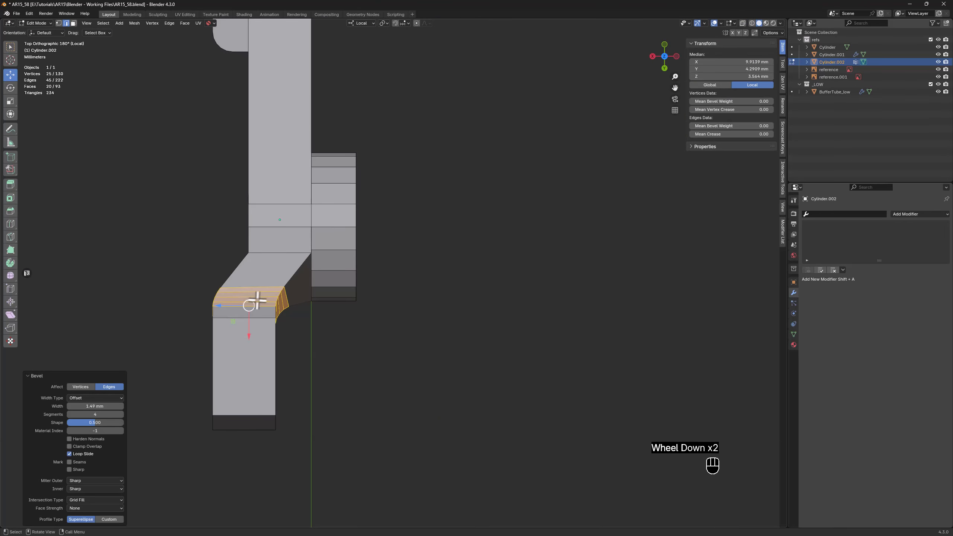
# Move the cylinder-side vertex at the arm's bend about 1.36 mm along local Z, away from the cylinder
pyautogui.scroll(2, 307, 263)
pyautogui.press('1')
pyautogui.click(310, 250)
pyautogui.moveTo(311, 249); pyautogui.dragTo(300, 221, button='middle')
pyautogui.scroll(4, 324, 293)
pyautogui.moveTo(324, 294); pyautogui.dragTo(390, 315, button='middle')
pyautogui.scroll(-2, 362, 279)
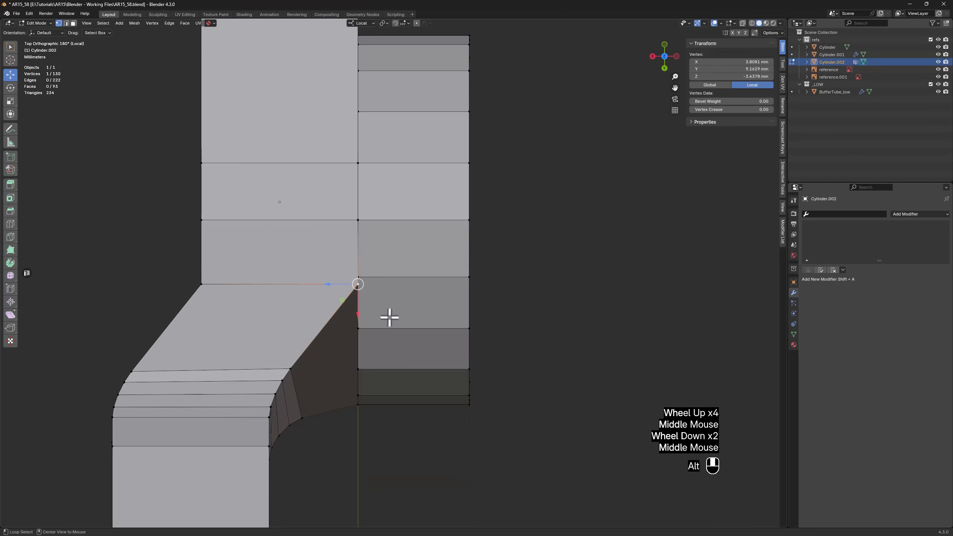
pyautogui.hotkey('alt', 'z')
pyautogui.moveTo(332, 283); pyautogui.dragTo(307, 277)
pyautogui.hotkey('alt', 'z')
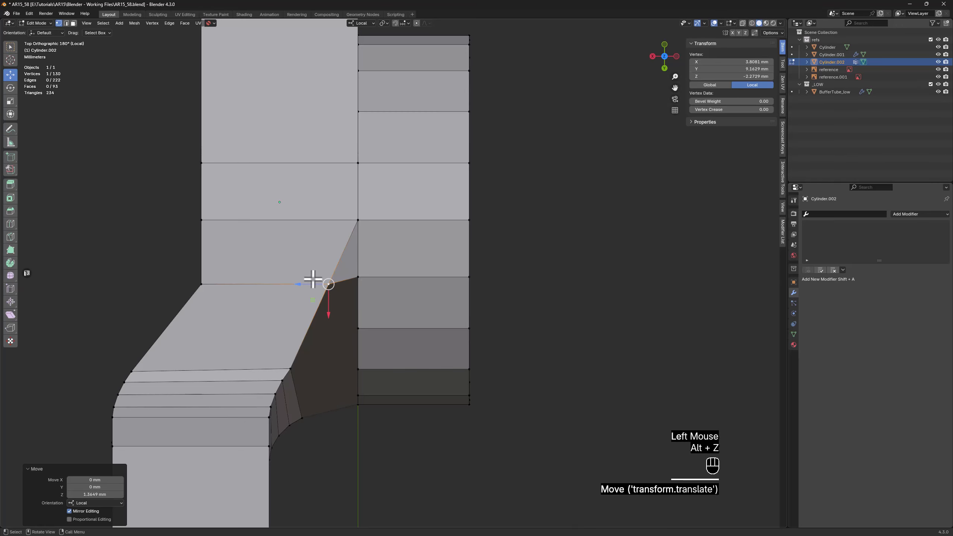
# Dissolve the cross edges on the top and underside of the arm's bend, then bevel its vertical side edge about 0.92 mm with 2 segments
pyautogui.scroll(-2, 313, 279)
pyautogui.moveTo(296, 279); pyautogui.dragTo(392, 325, button='middle')
pyautogui.press('2')
pyautogui.click(383, 346)
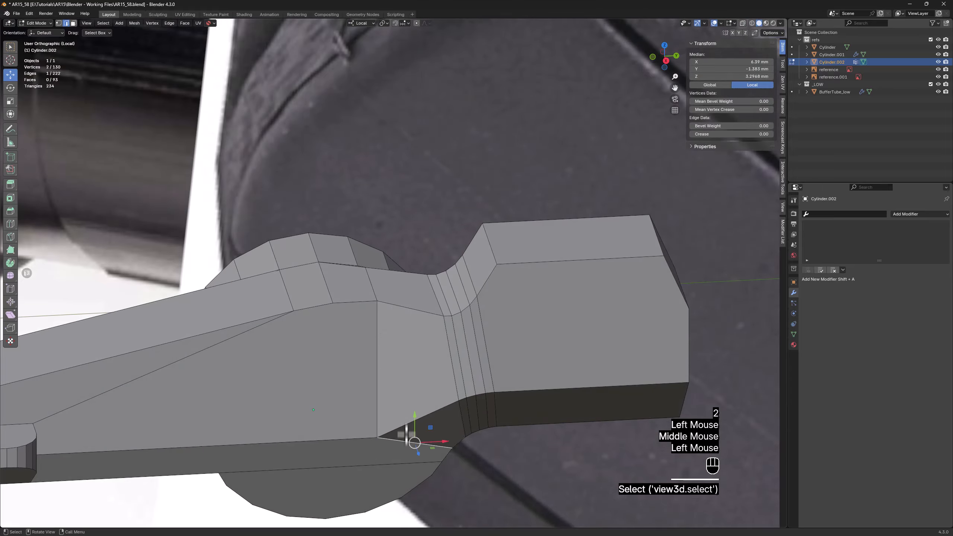
pyautogui.moveTo(421, 427); pyautogui.dragTo(420, 456, button='middle')
pyautogui.moveTo(396, 340); pyautogui.dragTo(418, 366, button='middle')
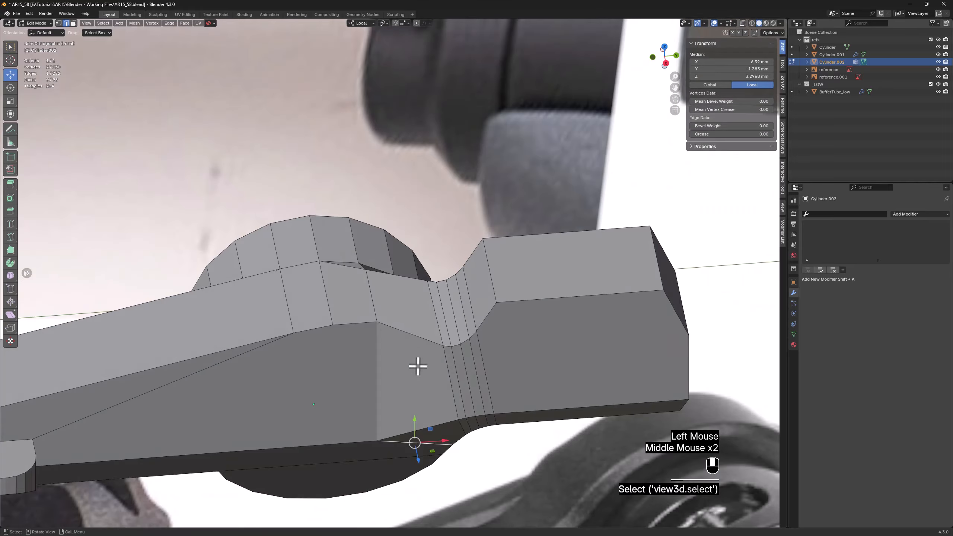
pyautogui.keyDown('shift'); pyautogui.click(374, 306); pyautogui.keyUp('shift')
pyautogui.press('x')
pyautogui.click(374, 306)
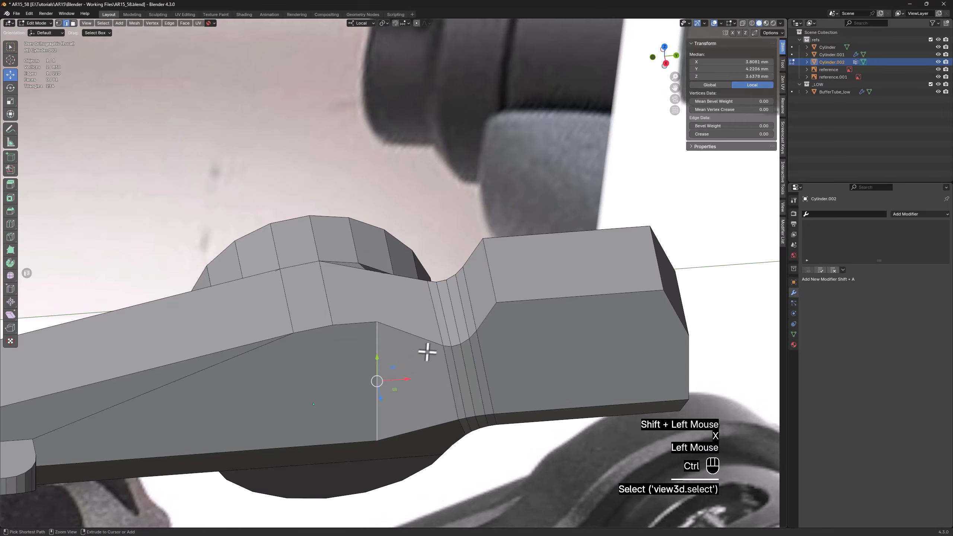
pyautogui.hotkey('ctrl', 'b')
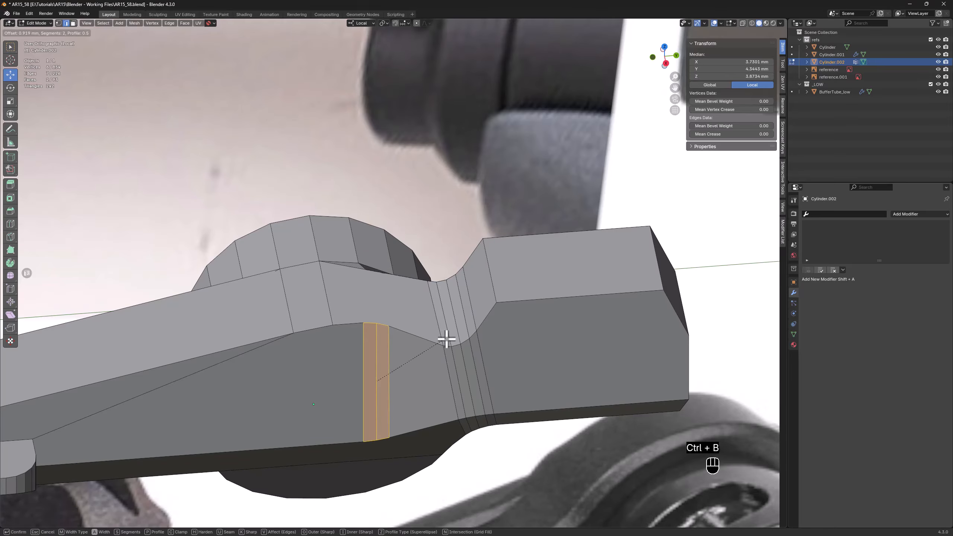
pyautogui.click(446, 340)
# Connect the three top vertices of the new bevel to the shifted vertex on the cylinder side of the arm
pyautogui.scroll(2, 366, 355)
pyautogui.press('1')
pyautogui.click(368, 307)
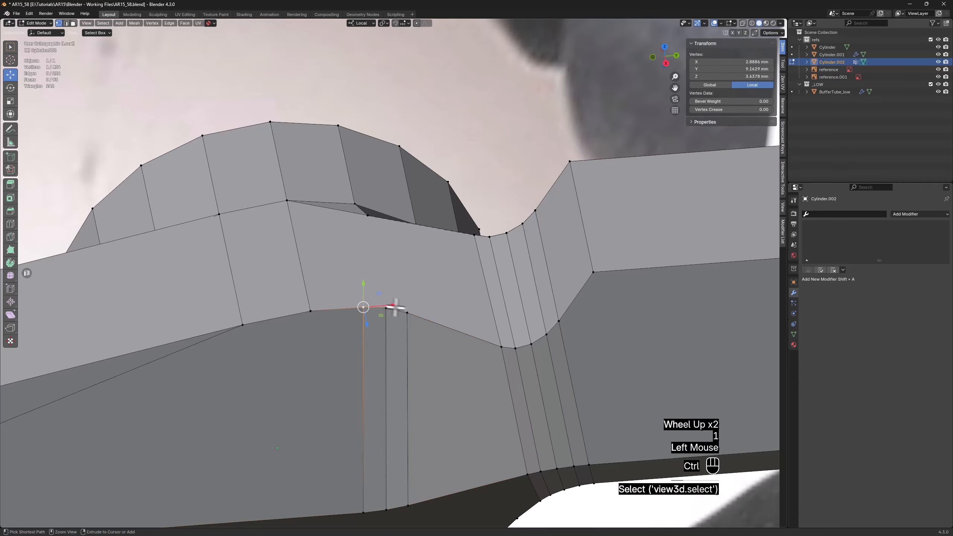
pyautogui.keyDown('ctrl'); pyautogui.click(389, 306); pyautogui.keyUp('ctrl')
pyautogui.moveTo(389, 306); pyautogui.dragTo(381, 263, button='middle')
pyautogui.keyDown('shift'); pyautogui.click(375, 183); pyautogui.keyUp('shift')
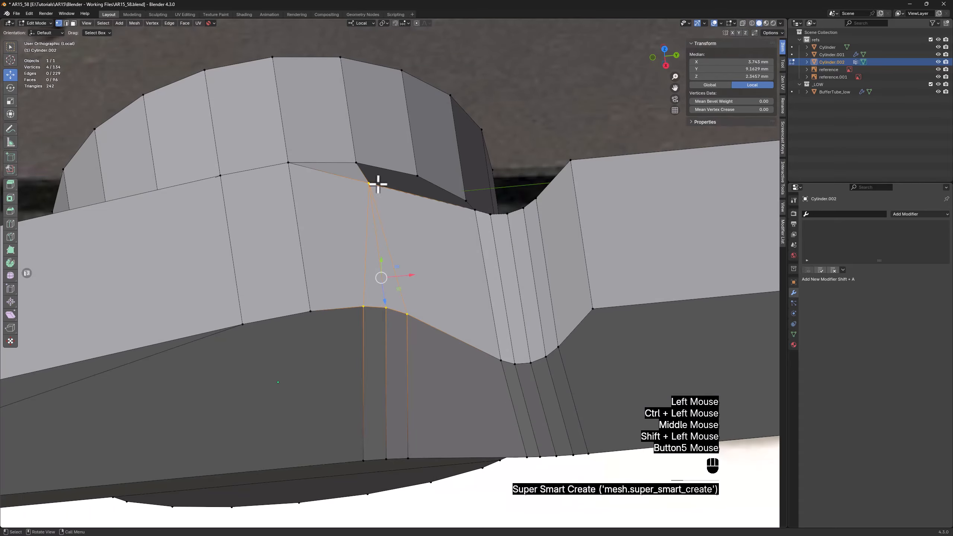
# Connect the bevel's three lower vertices to the nearby vertex on the cylinder's edge beside the end block transition
pyautogui.scroll(-2, 380, 191)
pyautogui.moveTo(389, 337); pyautogui.dragTo(378, 253, button='middle')
pyautogui.click(369, 371)
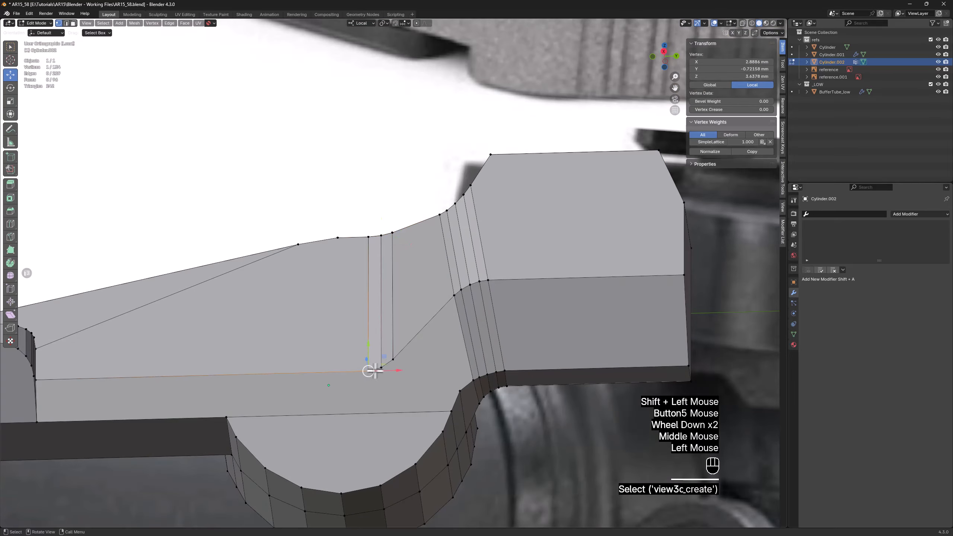
pyautogui.keyDown('ctrl'); pyautogui.click(380, 367); pyautogui.keyUp('ctrl')
pyautogui.keyDown('shift'); pyautogui.click(460, 391); pyautogui.keyUp('shift')
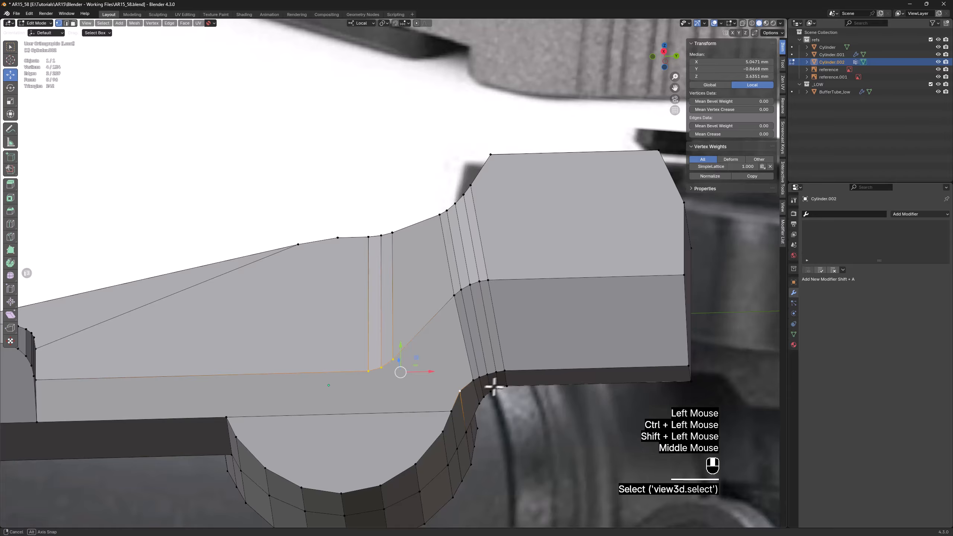
# Connect the vertex where the cylinder meets the arm's lower edge to the grip block's nearby corner vertex
pyautogui.moveTo(494, 387); pyautogui.dragTo(318, 388, button='middle')
pyautogui.click(242, 407)
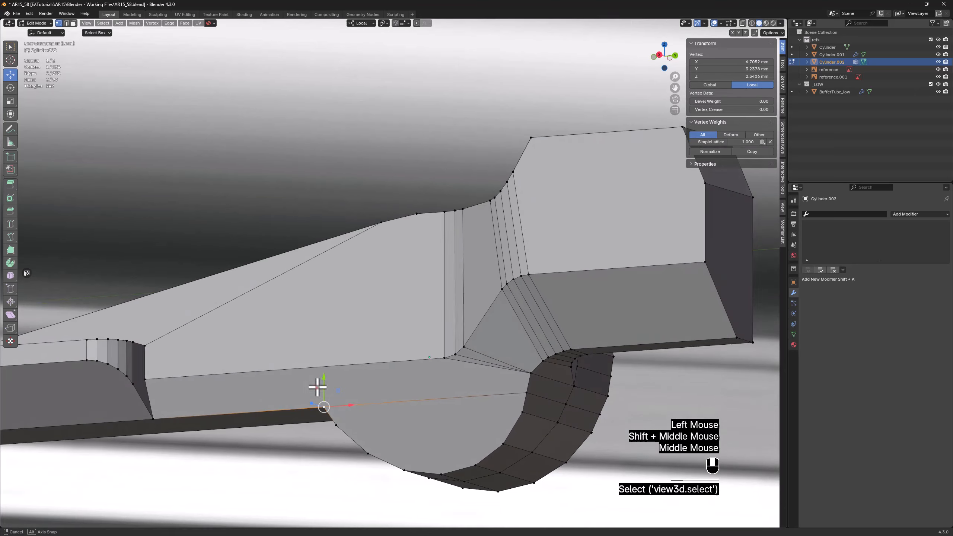
pyautogui.keyDown('shift'); pyautogui.click(149, 379); pyautogui.keyUp('shift')
pyautogui.press('2')
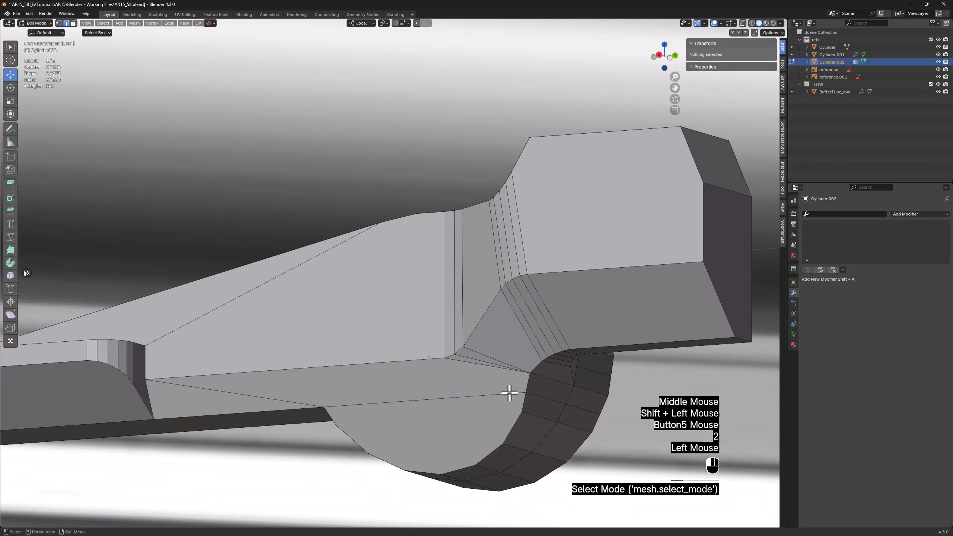
# Dissolve the edge crossing the cylinder's flat side face and the redundant middle edge loop around the cylinder wall
pyautogui.click(511, 392)
pyautogui.moveTo(577, 403); pyautogui.dragTo(361, 373, button='middle')
pyautogui.press('x')
pyautogui.click(568, 400)
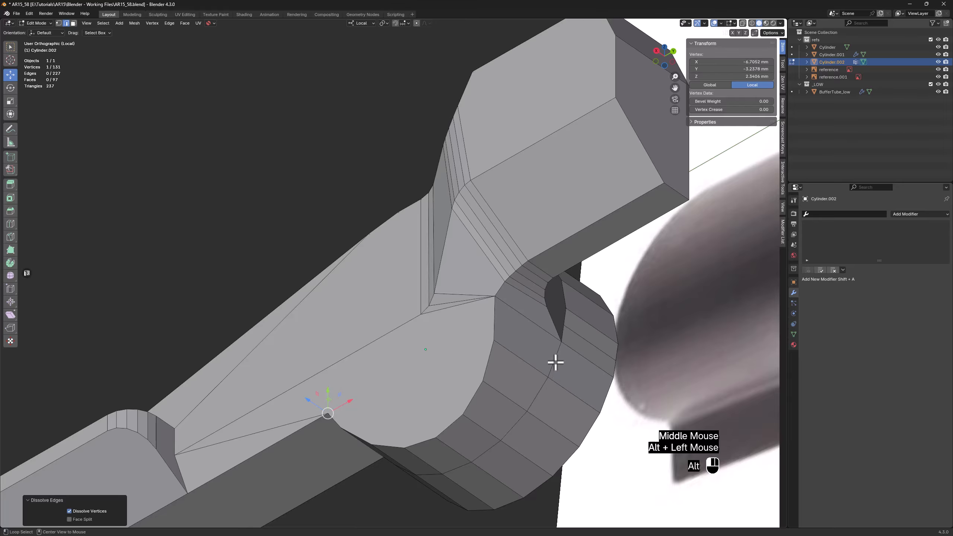
pyautogui.keyDown('alt'); pyautogui.click(556, 362); pyautogui.keyUp('alt')
pyautogui.press('x')
pyautogui.click(483, 370)
# Dissolve the extra edge across the cylinder wall beside the arm and connect the arm's corner vertex to the nearby outer rim vertex
pyautogui.press('1')
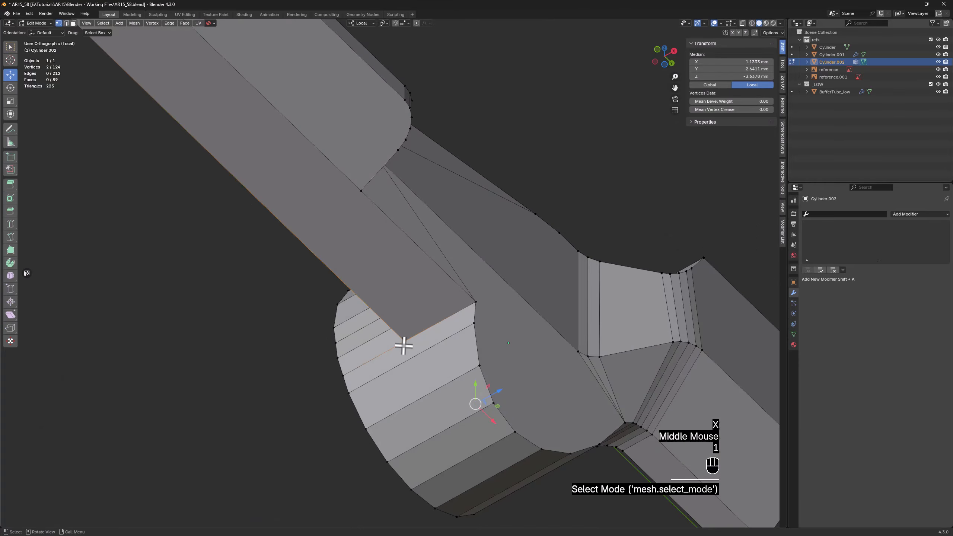
pyautogui.moveTo(403, 345); pyautogui.dragTo(451, 366, button='middle')
pyautogui.scroll(4, 476, 366)
pyautogui.press('2')
pyautogui.click(494, 367)
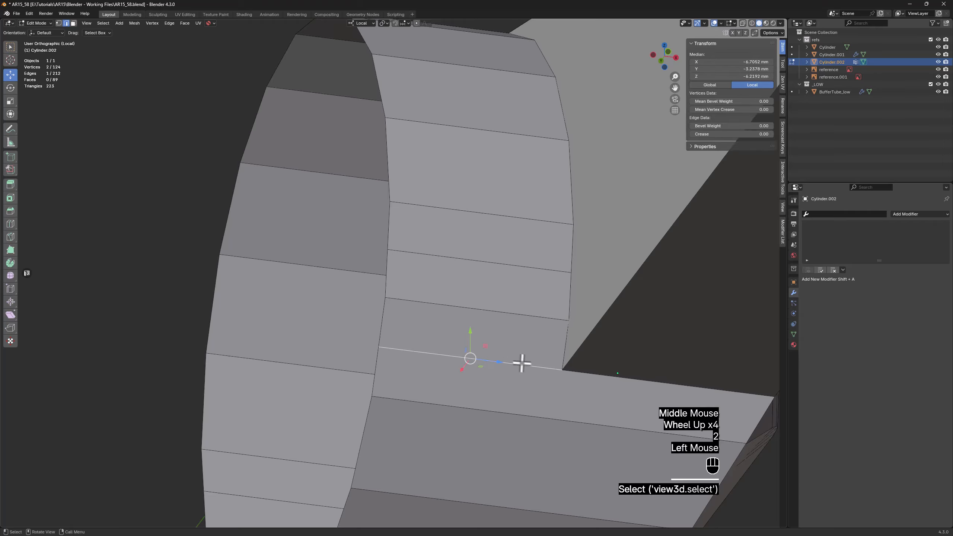
pyautogui.moveTo(519, 362); pyautogui.dragTo(540, 377, button='middle')
pyautogui.press('x')
pyautogui.click(539, 375)
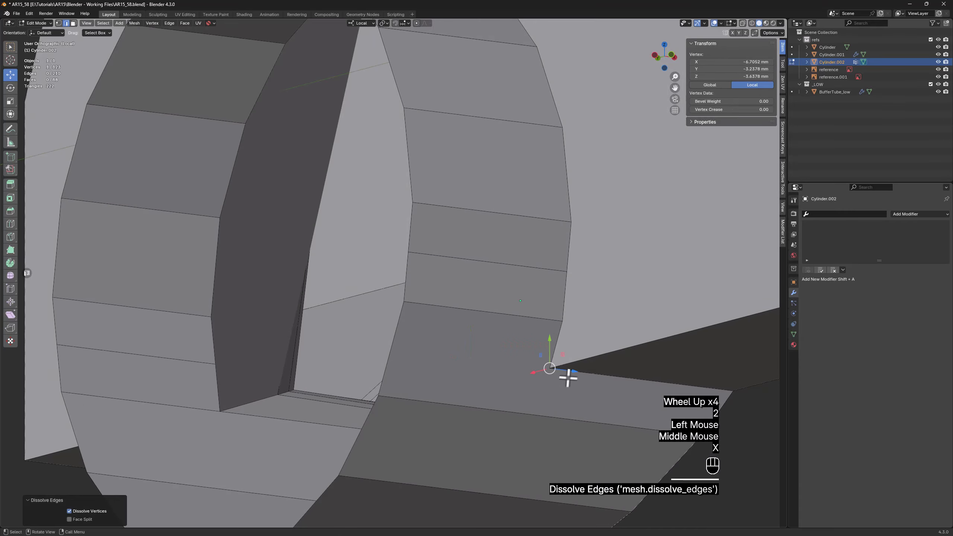
pyautogui.press('1')
pyautogui.keyDown('shift'); pyautogui.click(396, 393); pyautogui.keyUp('shift')
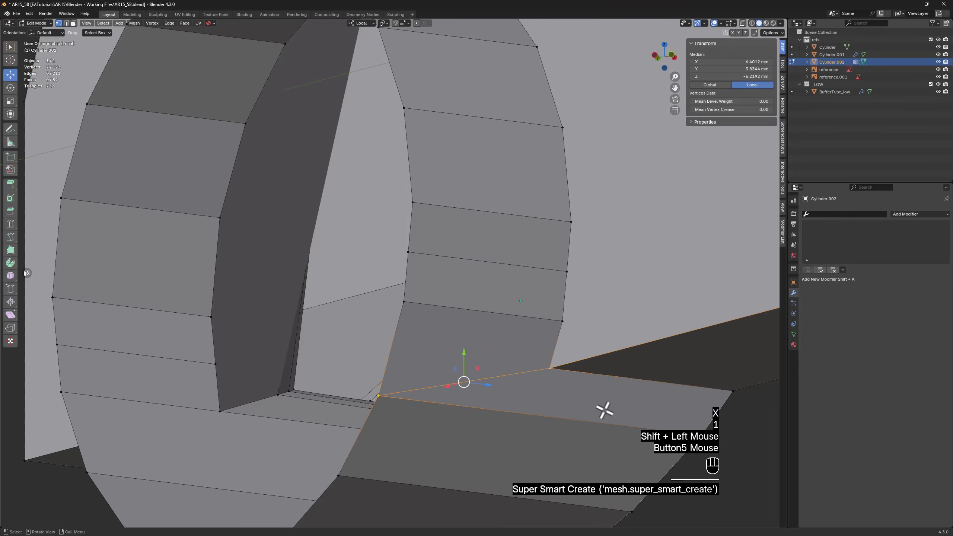
# Connect the arm's underside corner beside the cylinder to the grip block's lower corner vertex
pyautogui.moveTo(604, 410); pyautogui.dragTo(525, 396, button='middle')
pyautogui.scroll(-2, 532, 396)
pyautogui.scroll(-2, 604, 401)
pyautogui.keyDown('shift'); pyautogui.moveTo(593, 398); pyautogui.dragTo(493, 396, button='middle'); pyautogui.keyUp('shift')
pyautogui.click(491, 401)
pyautogui.keyDown('shift'); pyautogui.click(395, 315); pyautogui.keyUp('shift')
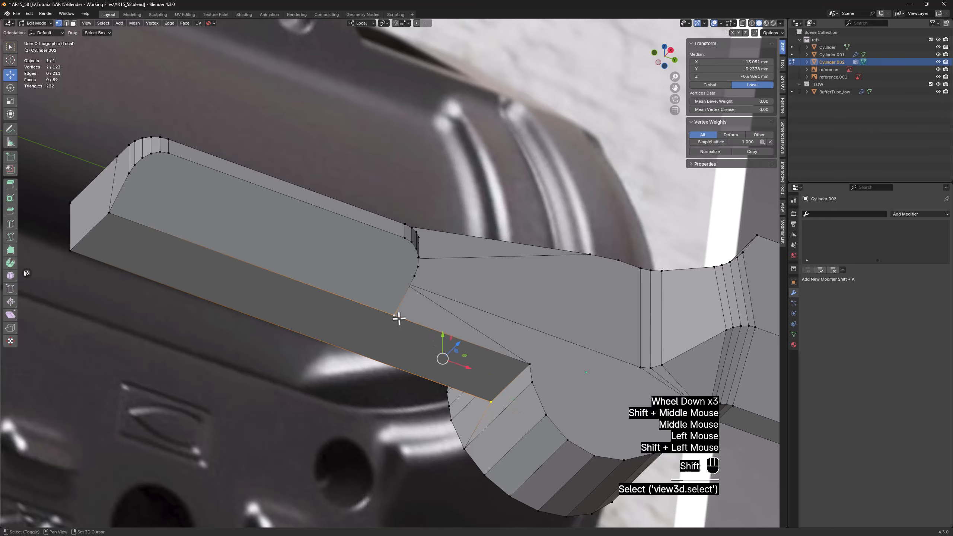
# Connect the matching vertex pairs of the grip block's two rounded ends with four straight parallel edges along the block
pyautogui.moveTo(394, 220); pyautogui.dragTo(504, 275, button='middle')
pyautogui.scroll(2, 571, 318)
pyautogui.hotkey('alt', 'z')
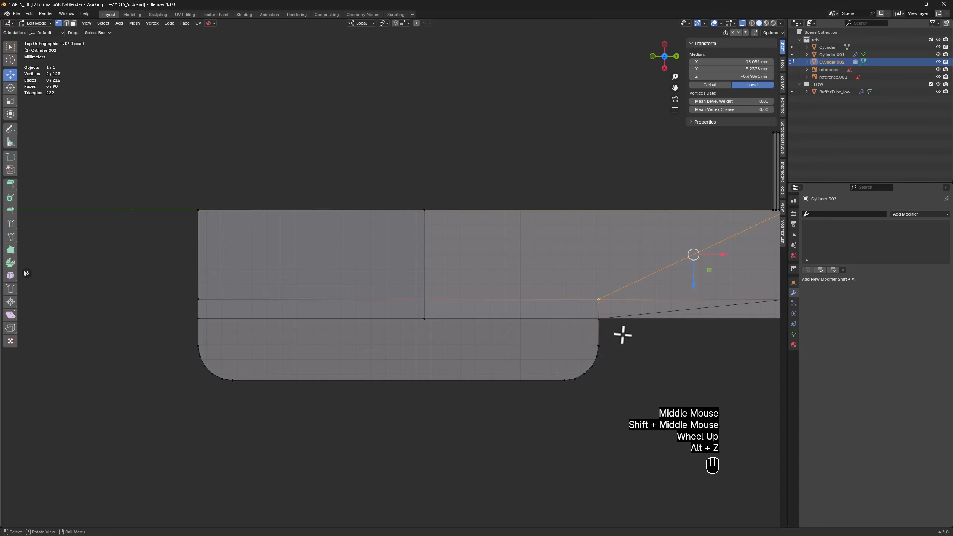
pyautogui.moveTo(622, 326); pyautogui.dragTo(162, 347)
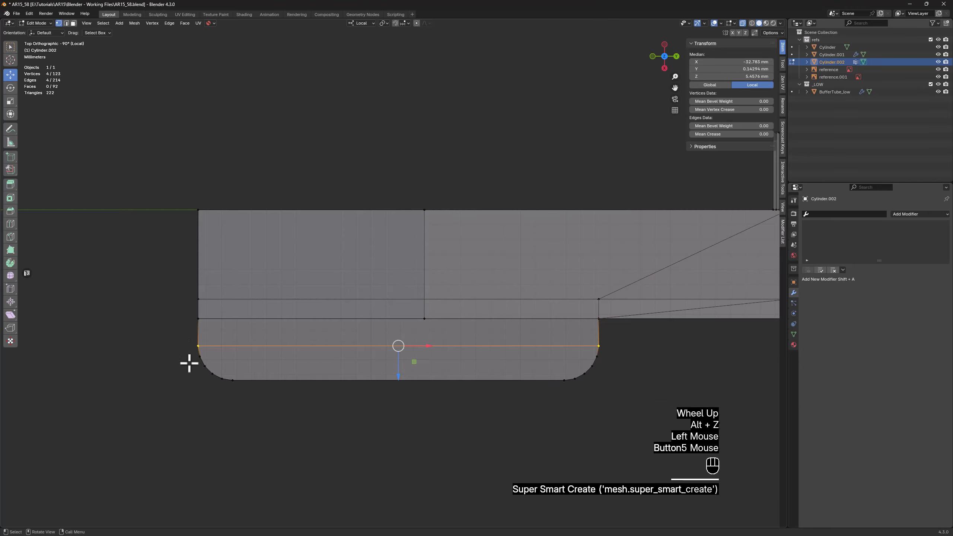
pyautogui.moveTo(629, 352); pyautogui.dragTo(26, 369)
pyautogui.scroll(2, 525, 365)
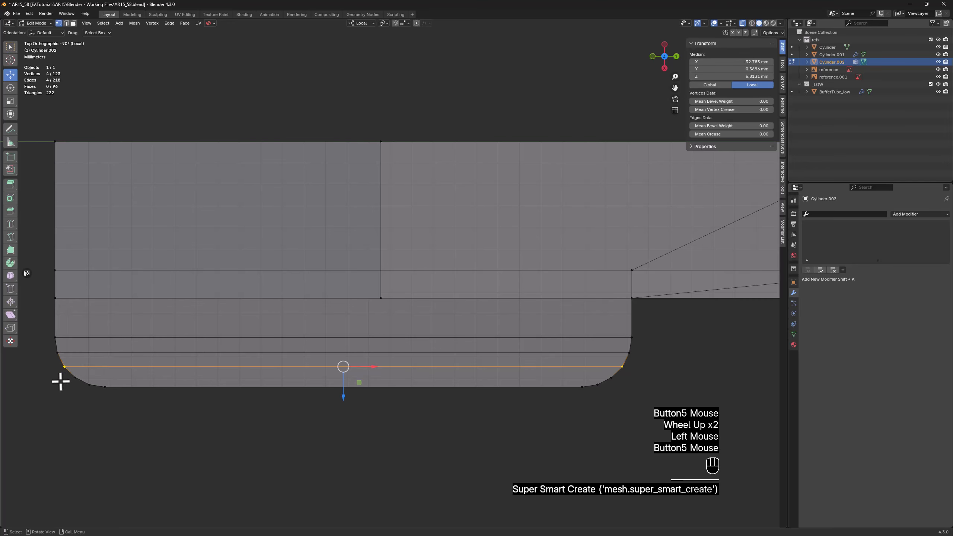
pyautogui.moveTo(628, 371); pyautogui.dragTo(594, 393)
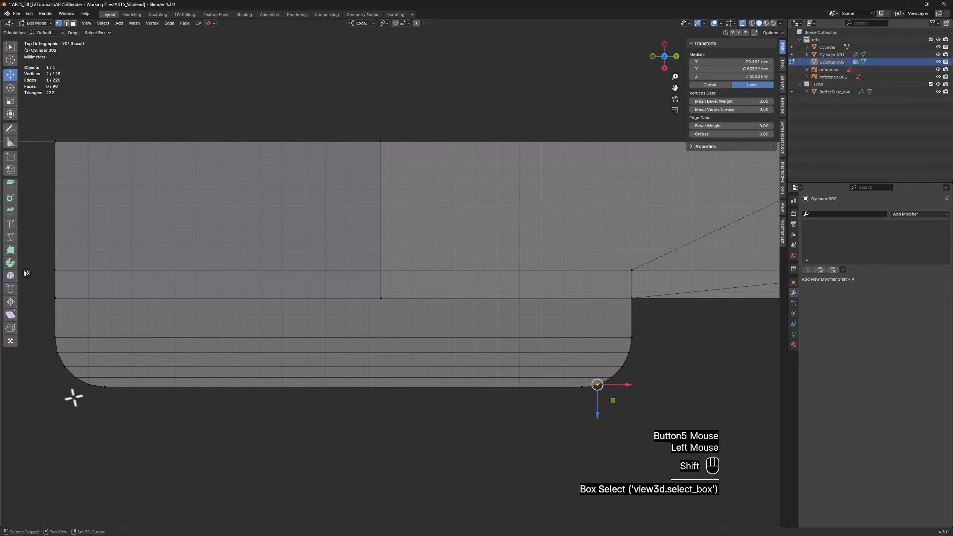
pyautogui.keyDown('shift'); pyautogui.moveTo(97, 375); pyautogui.dragTo(98, 376); pyautogui.keyUp('shift')
pyautogui.hotkey('alt', 'z')
pyautogui.scroll(-2, 257, 376)
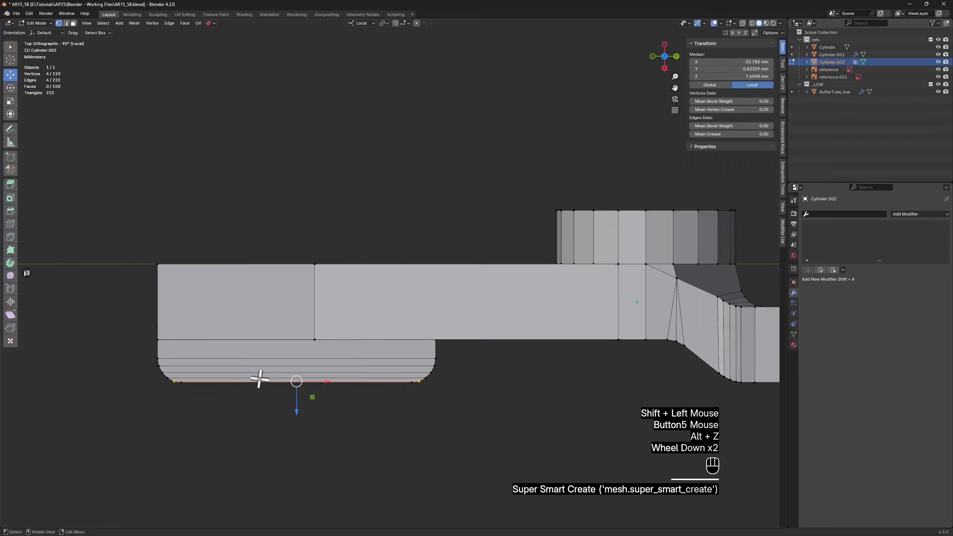
# On the arm's side face, connect the grip block's corner to the upper edge vertex, and the bend's upper vertex to the lower bevel vertex
pyautogui.moveTo(257, 377); pyautogui.dragTo(242, 300, button='middle')
pyautogui.scroll(-1, 242, 300)
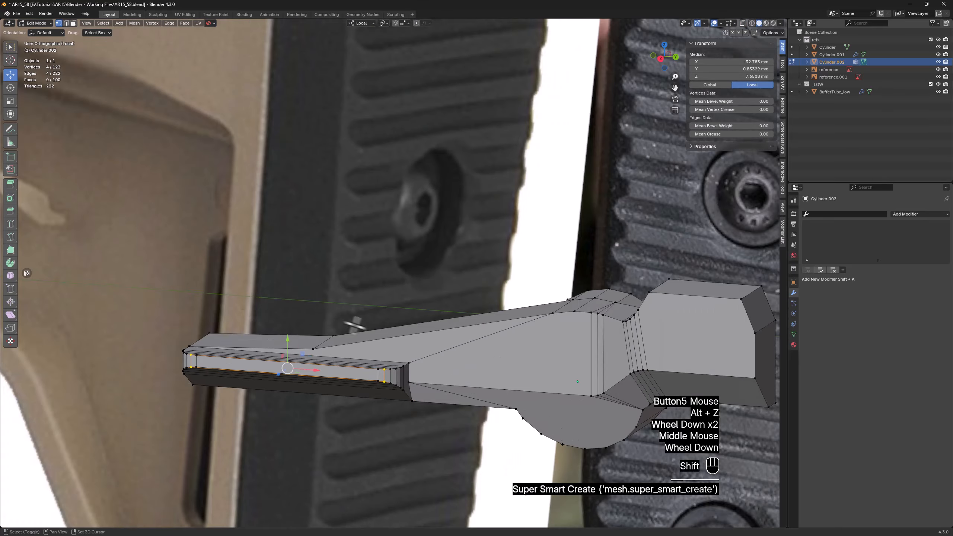
pyautogui.keyDown('shift'); pyautogui.moveTo(398, 383); pyautogui.dragTo(303, 384, button='middle'); pyautogui.keyUp('shift')
pyautogui.scroll(1, 303, 384)
pyautogui.click(325, 357)
pyautogui.keyDown('shift'); pyautogui.click(188, 336); pyautogui.keyUp('shift')
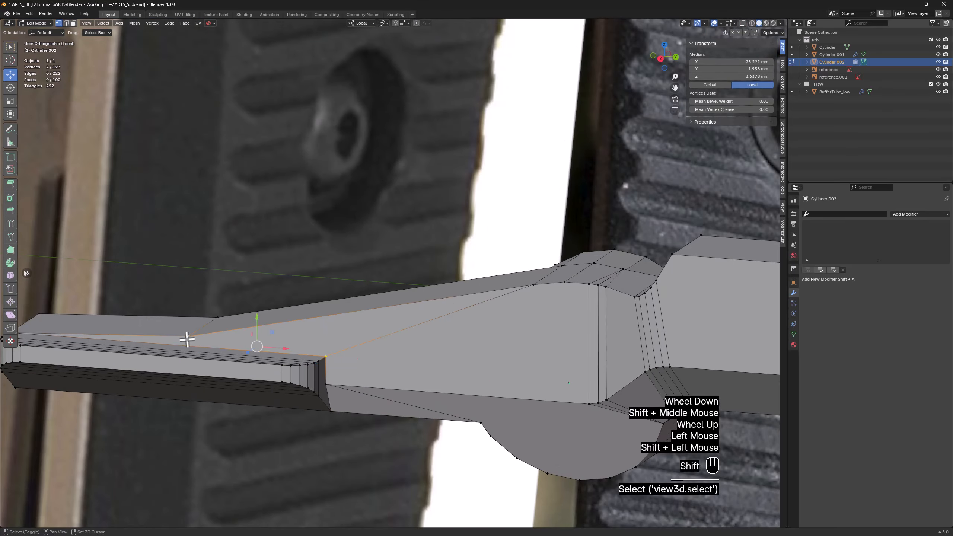
pyautogui.keyDown('shift'); pyautogui.moveTo(560, 296); pyautogui.dragTo(372, 301, button='middle'); pyautogui.keyUp('shift')
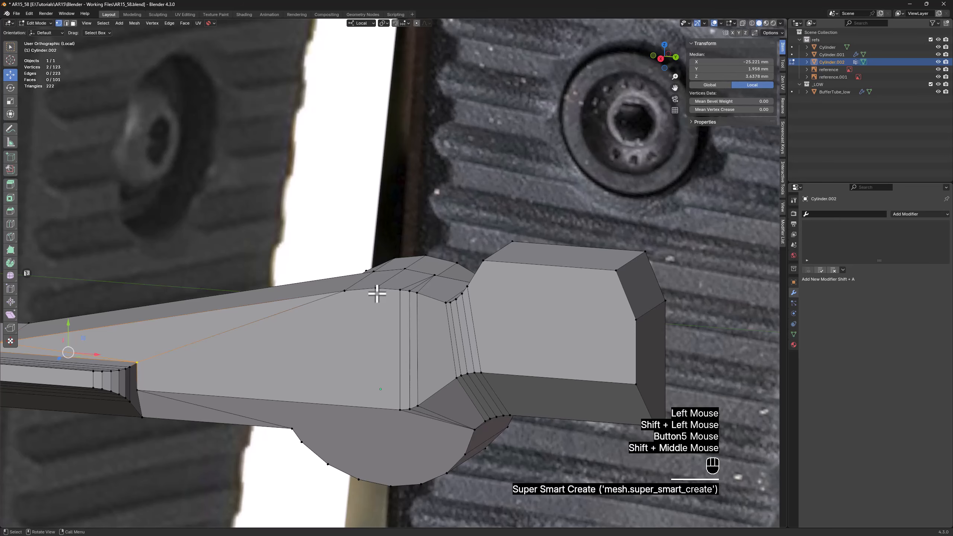
pyautogui.click(377, 293)
pyautogui.keyDown('shift'); pyautogui.click(399, 412); pyautogui.keyUp('shift')
# Select the end block's inner side faces, including the rounded transition, and move them about 1.25 mm along local Z to thin the block
pyautogui.keyDown('shift'); pyautogui.moveTo(586, 344); pyautogui.dragTo(408, 368, button='middle'); pyautogui.keyUp('shift')
pyautogui.moveTo(381, 389); pyautogui.dragTo(334, 334, button='middle')
pyautogui.scroll(-3, 362, 424)
pyautogui.scroll(2, 345, 343)
pyautogui.hotkey('alt', 'z')
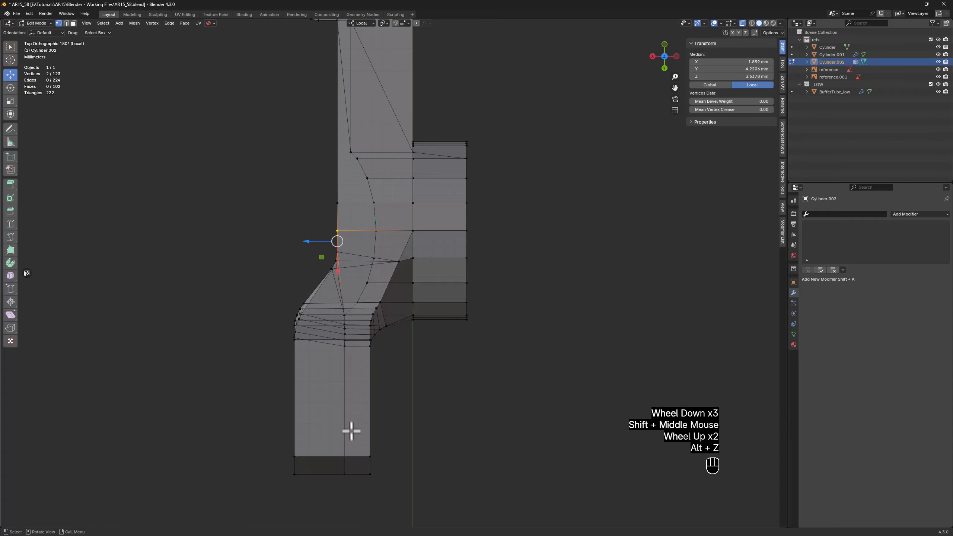
pyautogui.hotkey('alt', 'z')
pyautogui.moveTo(368, 410); pyautogui.dragTo(335, 386, button='middle')
pyautogui.press('3')
pyautogui.click(305, 322)
pyautogui.scroll(2, 307, 320)
pyautogui.keyDown('ctrl'); pyautogui.click(350, 309); pyautogui.keyUp('ctrl')
pyautogui.scroll(-1, 304, 335)
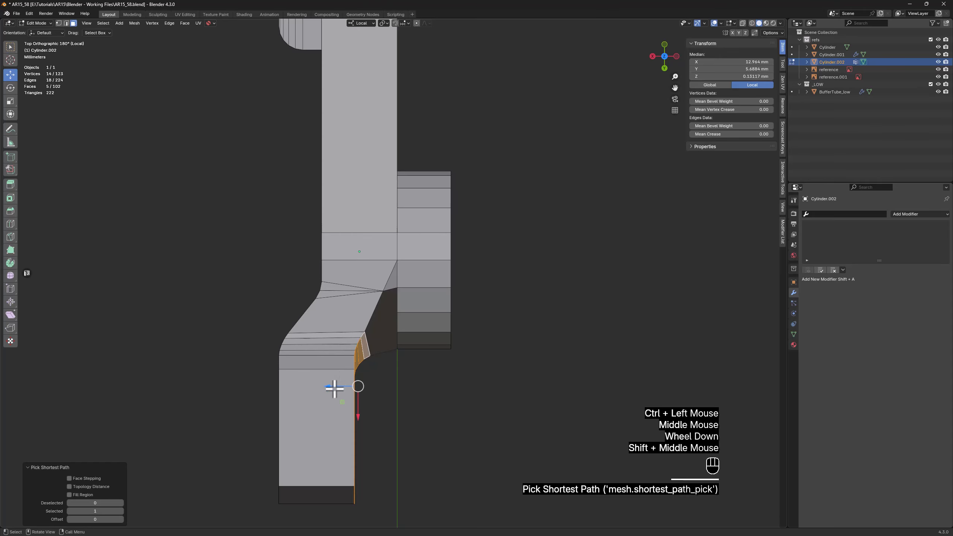
pyautogui.moveTo(334, 389); pyautogui.dragTo(332, 387)
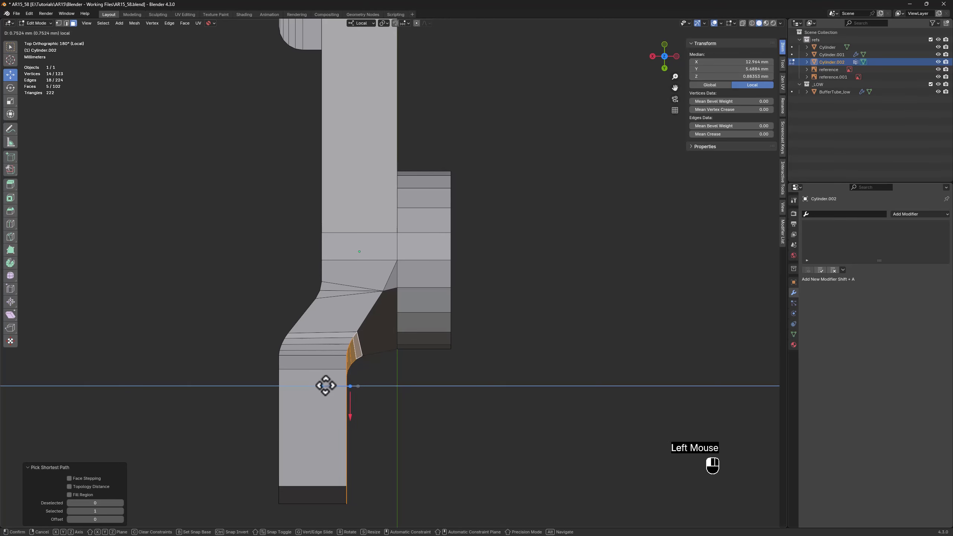
pyautogui.moveTo(320, 383); pyautogui.dragTo(321, 383)
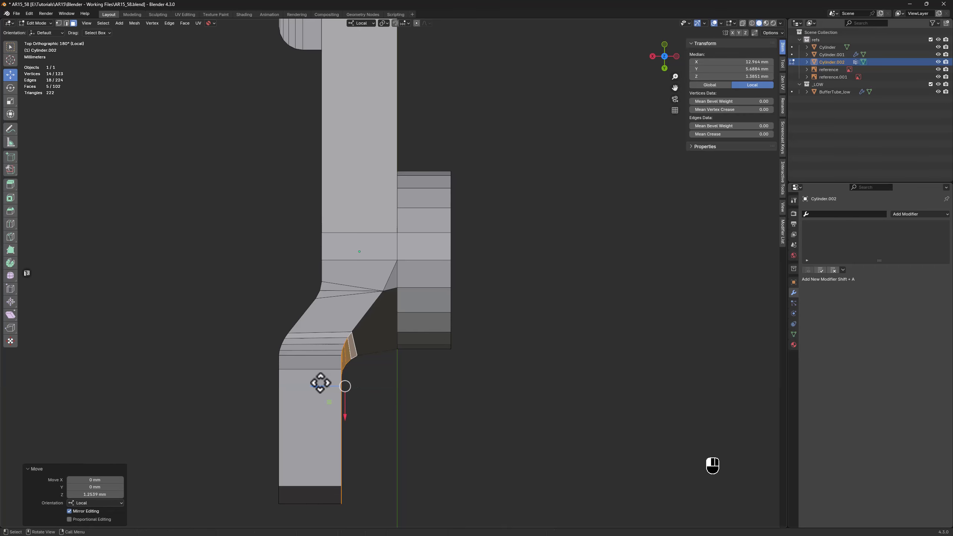
# Move the cylinder-side vertex at the arm's bend another 0.32 mm along local Z to follow the thinned end block
pyautogui.scroll(2, 337, 305)
pyautogui.press('1')
pyautogui.click(393, 290)
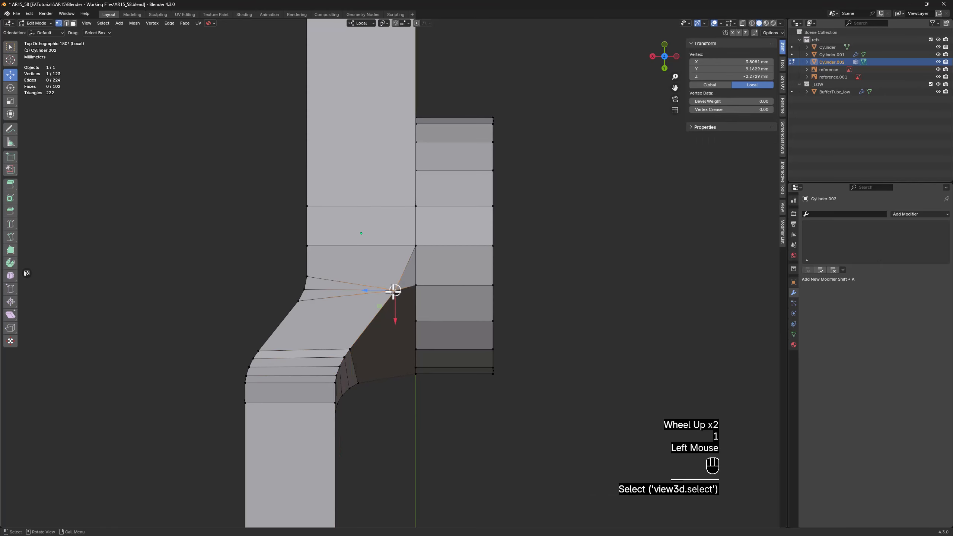
pyautogui.moveTo(376, 293); pyautogui.dragTo(367, 292)
pyautogui.scroll(-3, 367, 292)
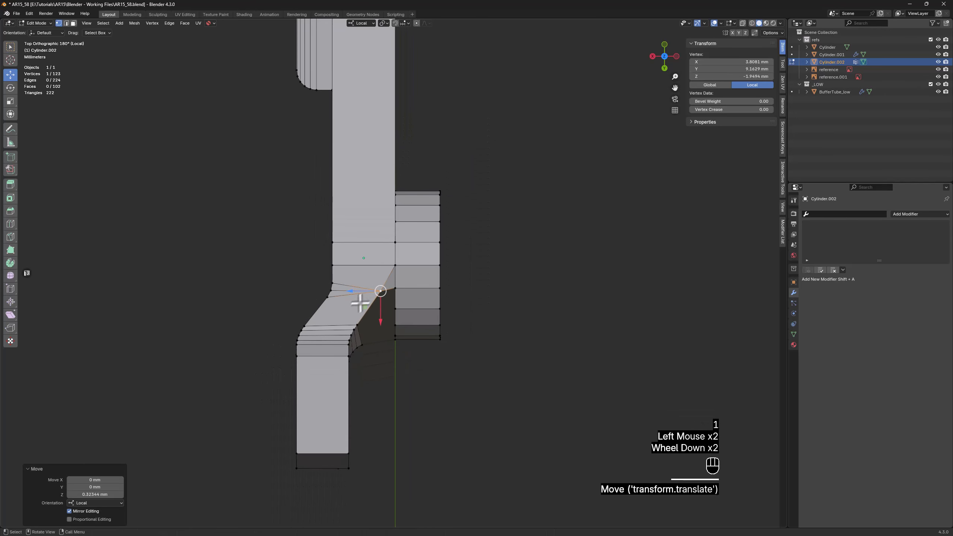
# Select all vertices on the arm's cylinder-side plane plus the bend vertex and move them about 3.03 mm along local Z to thin the arm
pyautogui.keyDown('shift'); pyautogui.moveTo(324, 204); pyautogui.dragTo(351, 225, button='middle'); pyautogui.keyUp('shift')
pyautogui.scroll(2, 369, 333)
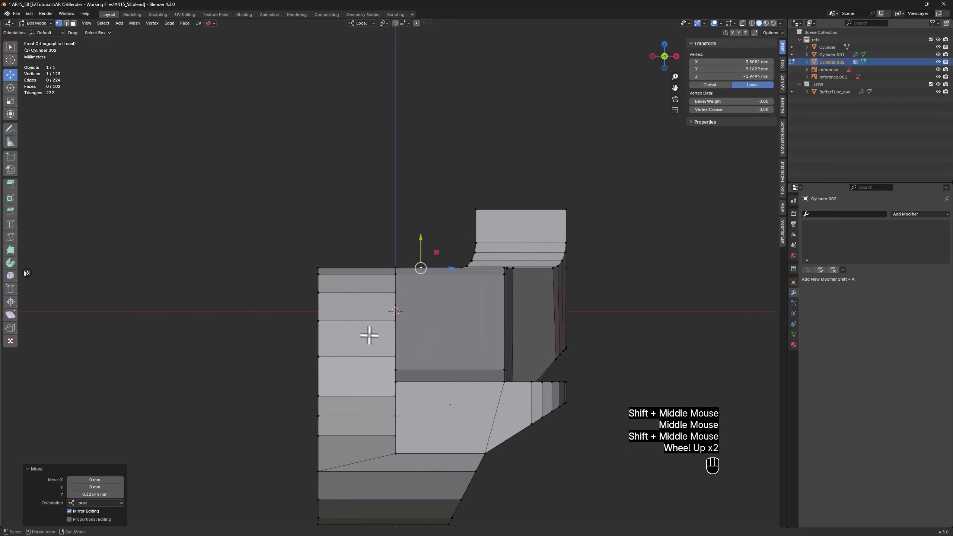
pyautogui.hotkey('alt', 'z')
pyautogui.moveTo(378, 480); pyautogui.dragTo(400, 275)
pyautogui.scroll(-2, 415, 213)
pyautogui.moveTo(415, 213); pyautogui.dragTo(398, 271, button='middle')
pyautogui.hotkey('alt', 'z')
pyautogui.scroll(-1, 418, 317)
pyautogui.scroll(2, 399, 251)
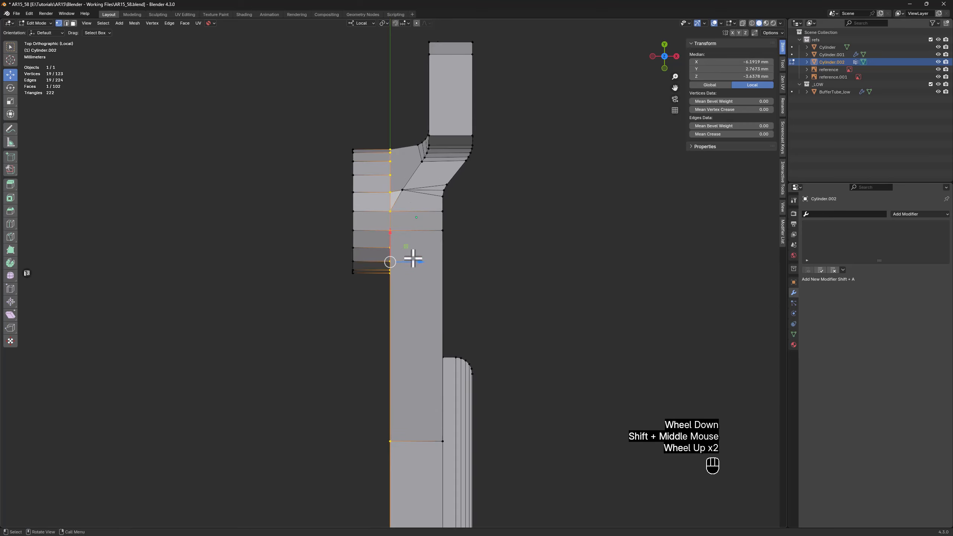
pyautogui.scroll(2, 404, 186)
pyautogui.keyDown('shift'); pyautogui.click(402, 190); pyautogui.keyUp('shift')
pyautogui.scroll(-2, 402, 191)
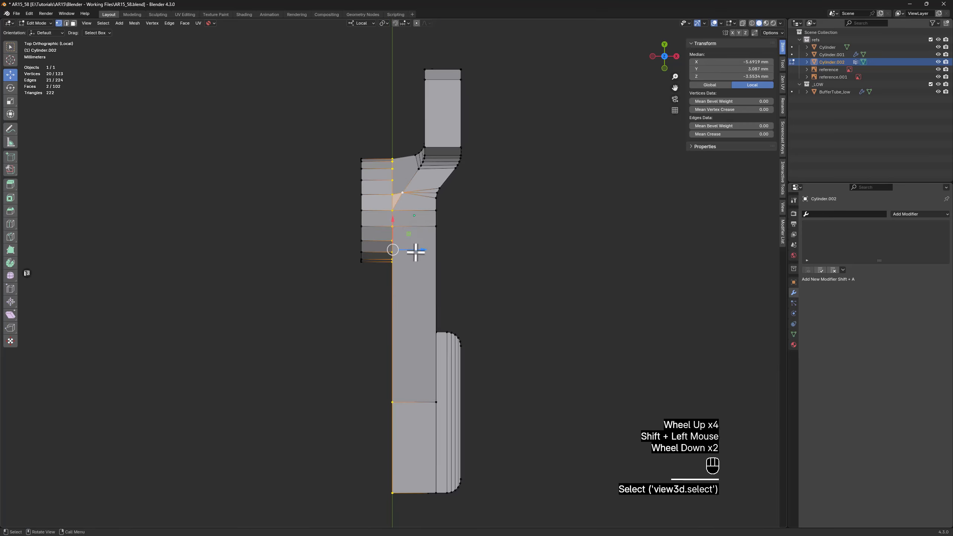
pyautogui.moveTo(416, 251); pyautogui.dragTo(435, 252)
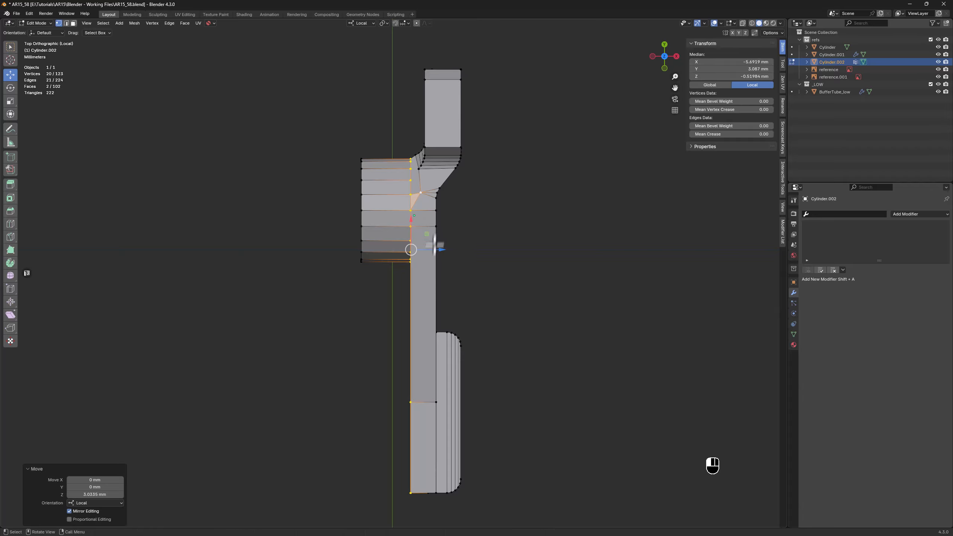
# Move the bend's top vertex about 1.41 mm back along local Z toward the cylinder
pyautogui.scroll(4, 418, 191)
pyautogui.click(415, 188)
pyautogui.moveTo(434, 188); pyautogui.dragTo(407, 185)
pyautogui.scroll(-2, 411, 185)
# Connect the two upper cylinder rim vertices facing the end block to the top vertex of the curved transition
pyautogui.moveTo(398, 216); pyautogui.dragTo(190, 175, button='middle')
pyautogui.scroll(1, 355, 199)
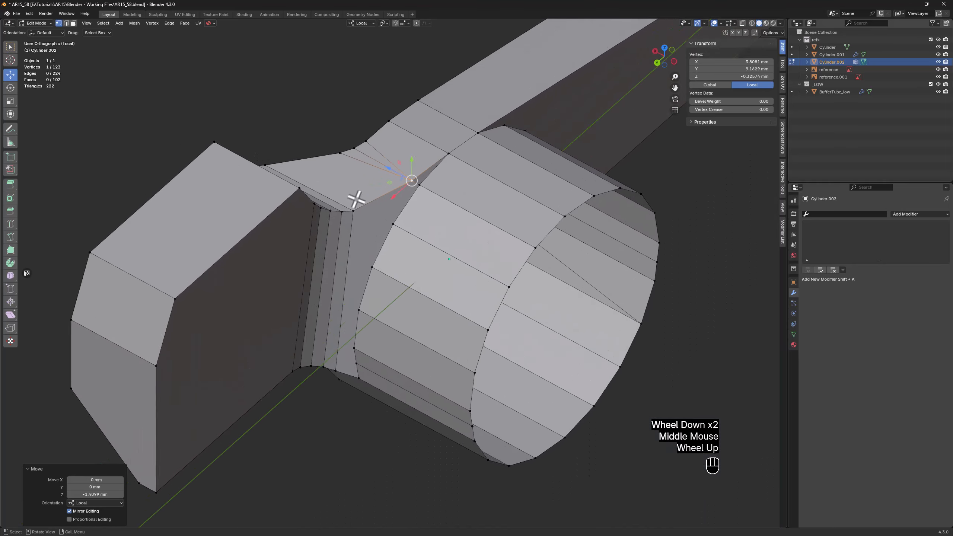
pyautogui.scroll(1, 355, 198)
pyautogui.click(387, 293)
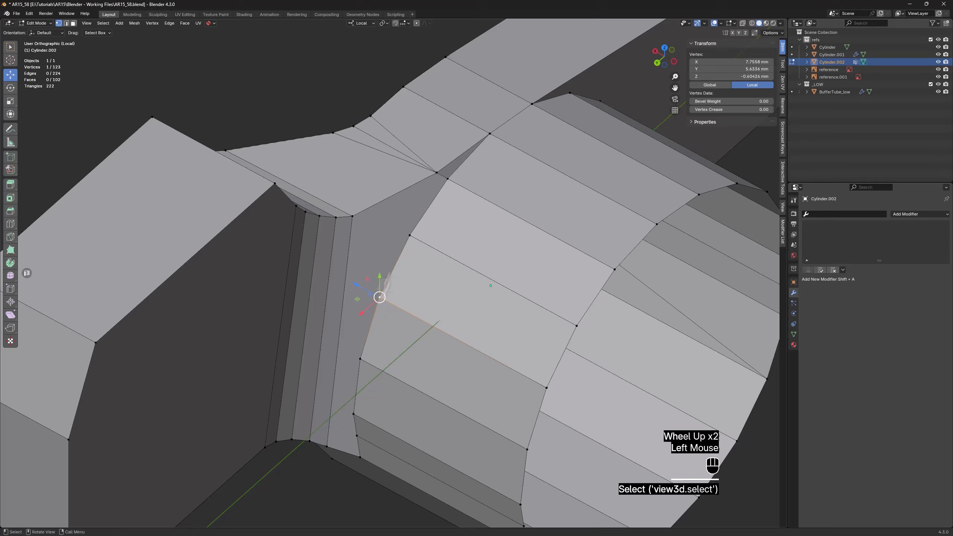
pyautogui.keyDown('ctrl'); pyautogui.click(408, 234); pyautogui.keyUp('ctrl')
pyautogui.keyDown('shift'); pyautogui.click(353, 216); pyautogui.keyUp('shift')
# Connect the three lower cylinder rim vertices to the bottom vertex of the end block's curved transition
pyautogui.moveTo(448, 292); pyautogui.dragTo(404, 317, button='middle')
pyautogui.click(374, 360)
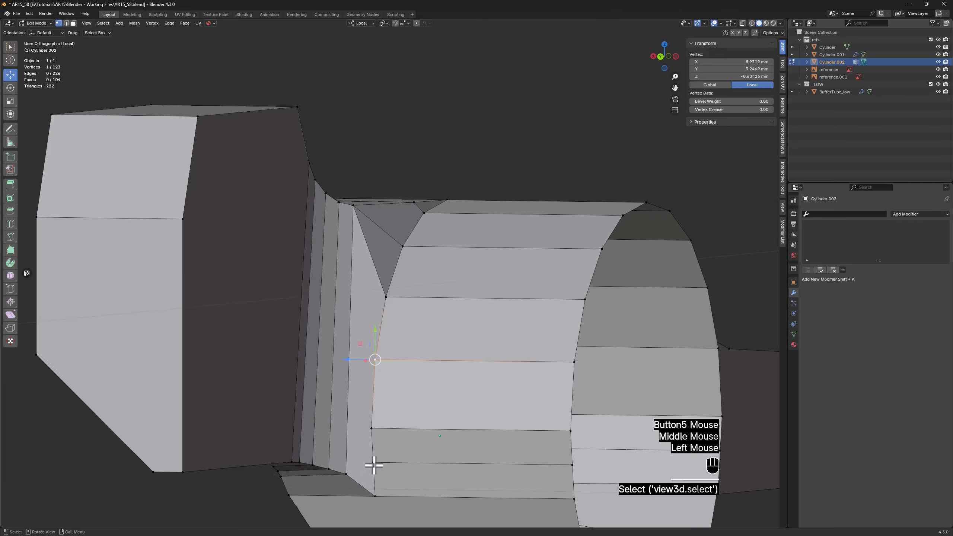
pyautogui.keyDown('ctrl'); pyautogui.click(374, 465); pyautogui.keyUp('ctrl')
pyautogui.keyDown('shift'); pyautogui.moveTo(346, 472); pyautogui.dragTo(389, 312, button='middle'); pyautogui.keyUp('shift')
pyautogui.keyDown('shift'); pyautogui.click(364, 381); pyautogui.keyUp('shift')
pyautogui.scroll(3, 387, 270)
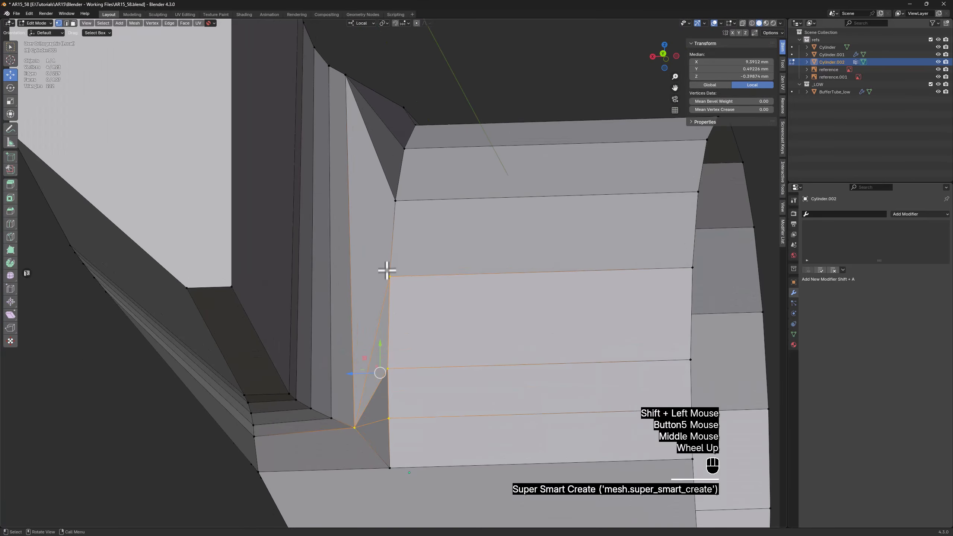
# Connect the rim vertex at the top of the lower fan to the transition's top vertex
pyautogui.scroll(1, 387, 271)
pyautogui.moveTo(386, 271)
pyautogui.mouseDown(button='middle')
pyautogui.moveTo(373, 270)
pyautogui.moveTo(379, 283)
pyautogui.mouseUp(button='middle')
pyautogui.click(393, 261)
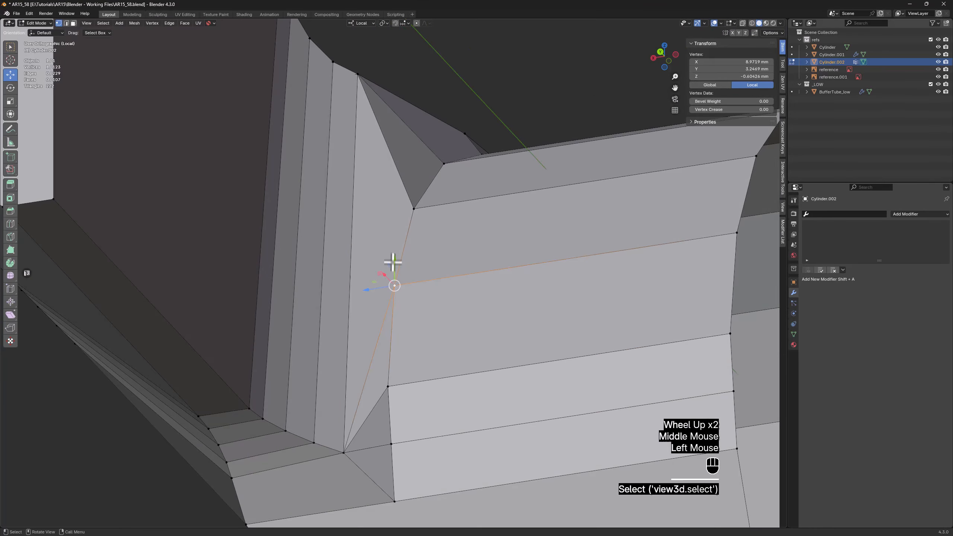
pyautogui.keyDown('shift'); pyautogui.click(355, 80); pyautogui.keyUp('shift')
pyautogui.moveTo(355, 79); pyautogui.dragTo(394, 175, button='middle')
# In the see-through right view, move the end block's outer corner vertices about 2.74 mm down along local Y
pyautogui.scroll(-2, 395, 178)
pyautogui.scroll(-2, 391, 177)
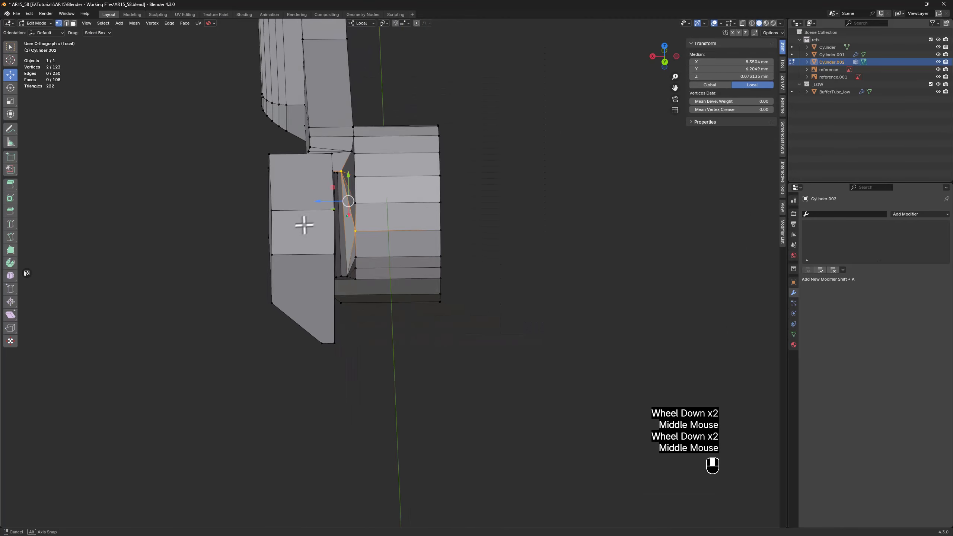
pyautogui.moveTo(304, 223); pyautogui.dragTo(456, 258, button='middle')
pyautogui.scroll(2, 456, 258)
pyautogui.hotkey('alt', 'z')
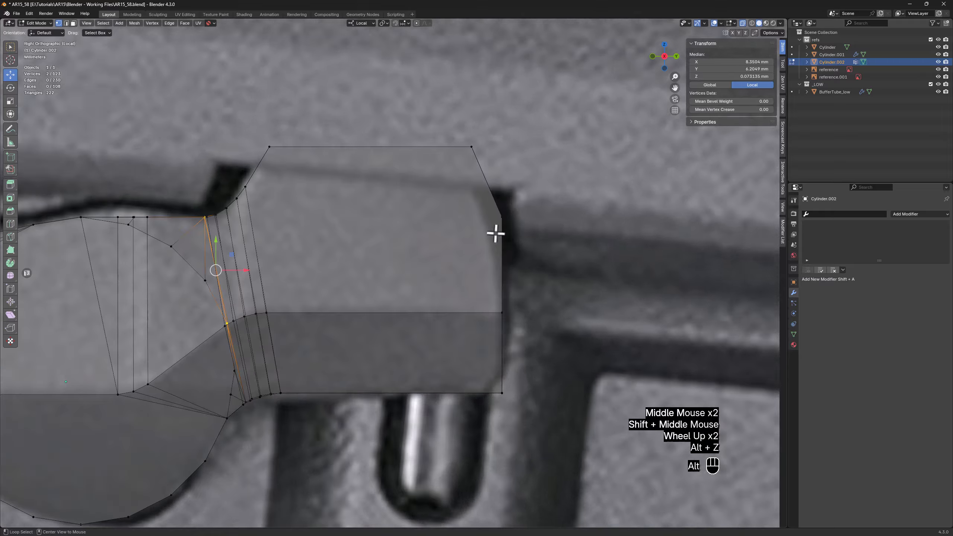
pyautogui.moveTo(493, 230); pyautogui.dragTo(486, 251)
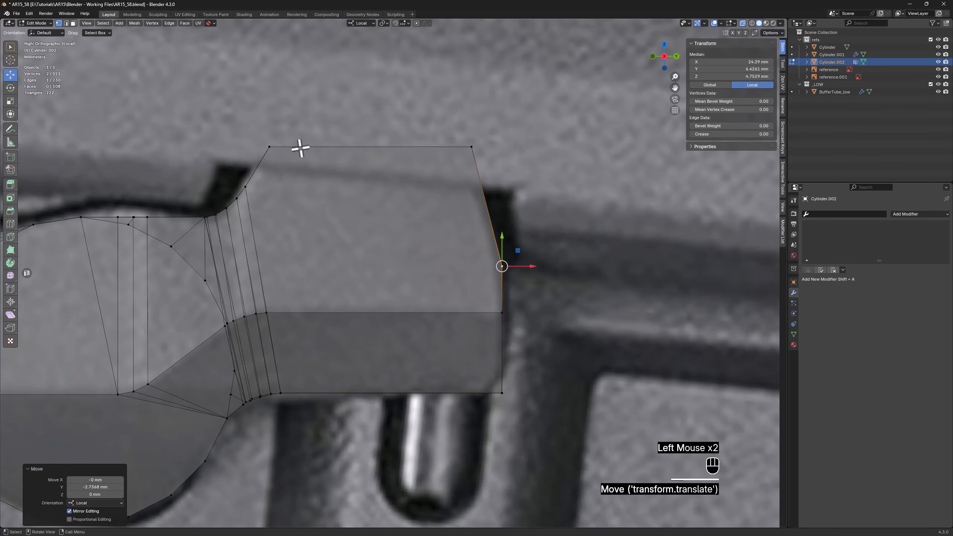
# Select the two upper corner edges of the end block and bevel them 0.973 mm with 3 segments
pyautogui.moveTo(300, 148); pyautogui.dragTo(266, 159, button='middle')
pyautogui.click(276, 155)
pyautogui.press('2')
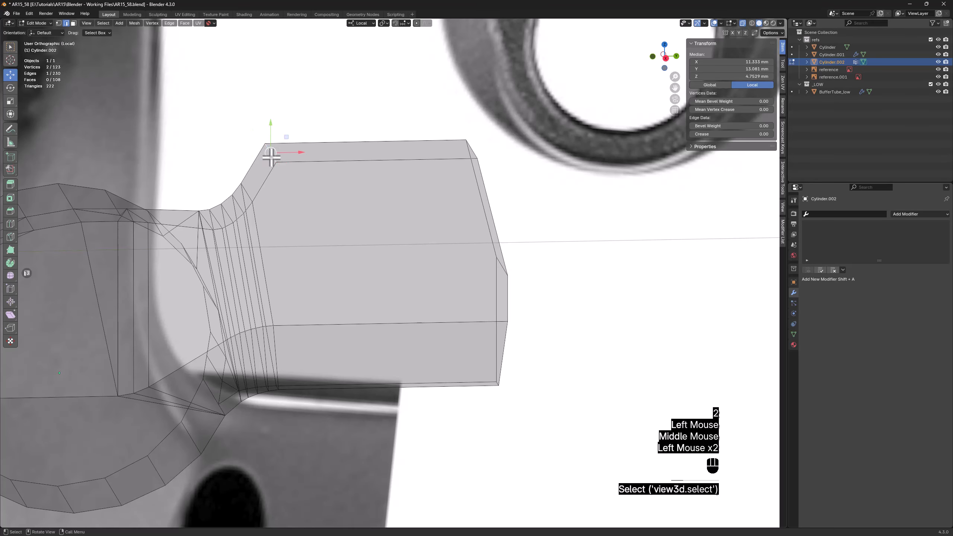
pyautogui.hotkey('alt', 'z')
pyautogui.moveTo(324, 191); pyautogui.dragTo(466, 158, button='middle')
pyautogui.hotkey('alt', 'z')
pyautogui.hotkey('alt', 'z')
pyautogui.keyDown('shift'); pyautogui.click(472, 153); pyautogui.keyUp('shift')
pyautogui.keyDown('alt'); pyautogui.moveTo(453, 191); pyautogui.dragTo(461, 183, button='middle'); pyautogui.keyUp('alt')
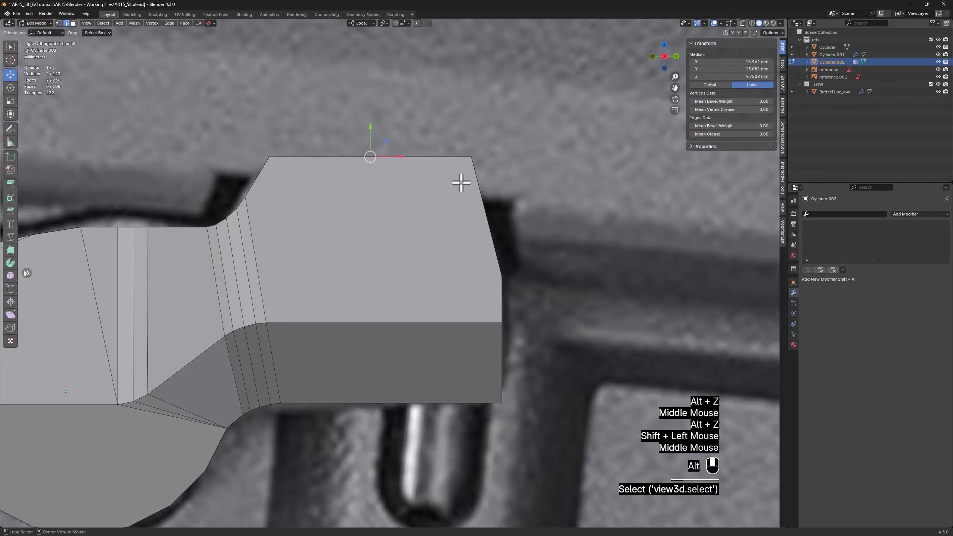
pyautogui.hotkey('alt', 'z')
pyautogui.hotkey('ctrl', 'b')
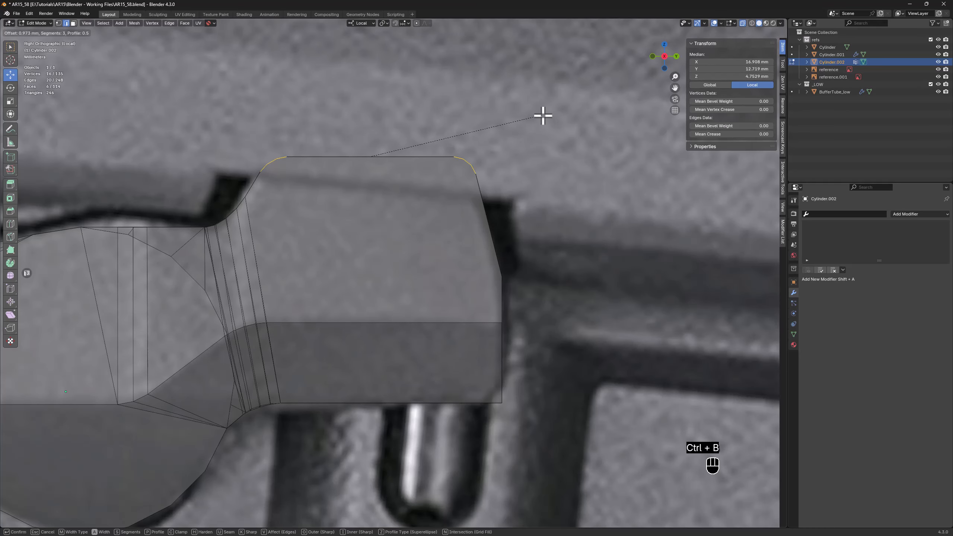
pyautogui.click(542, 115)
pyautogui.moveTo(542, 116); pyautogui.dragTo(527, 130, button='middle')
# Bevel the angled corner edge on the end block's outer end 0.632 mm with 2 segments
pyautogui.hotkey('alt', 'z')
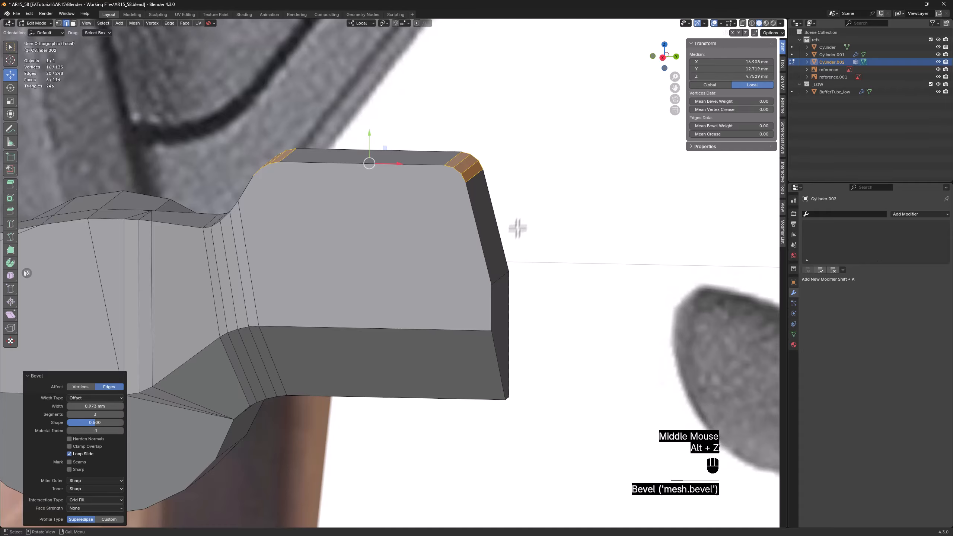
pyautogui.click(502, 280)
pyautogui.hotkey('ctrl', 'b')
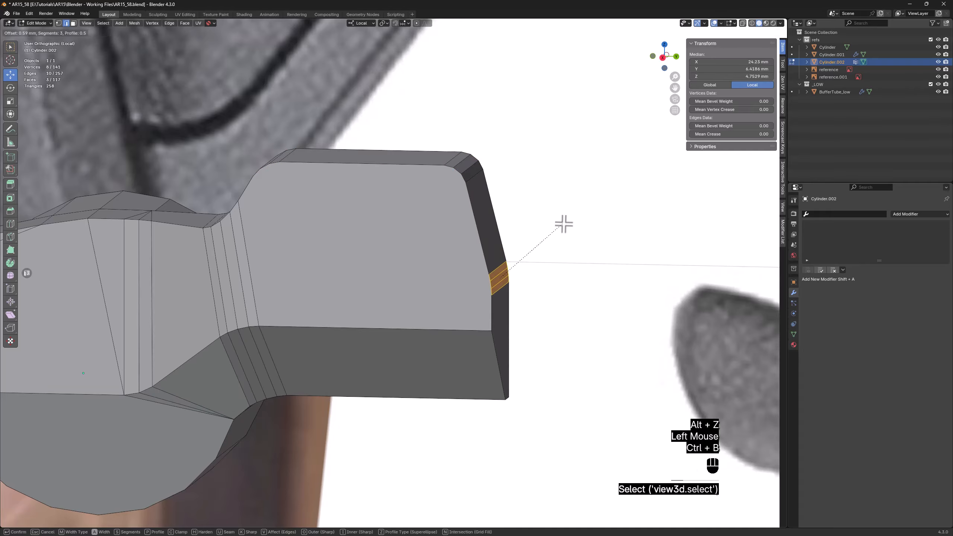
pyautogui.click(564, 224)
# Bevel the end block's lower outer corner edge 1.2 mm with 4 segments
pyautogui.moveTo(504, 361); pyautogui.dragTo(496, 336, button='middle')
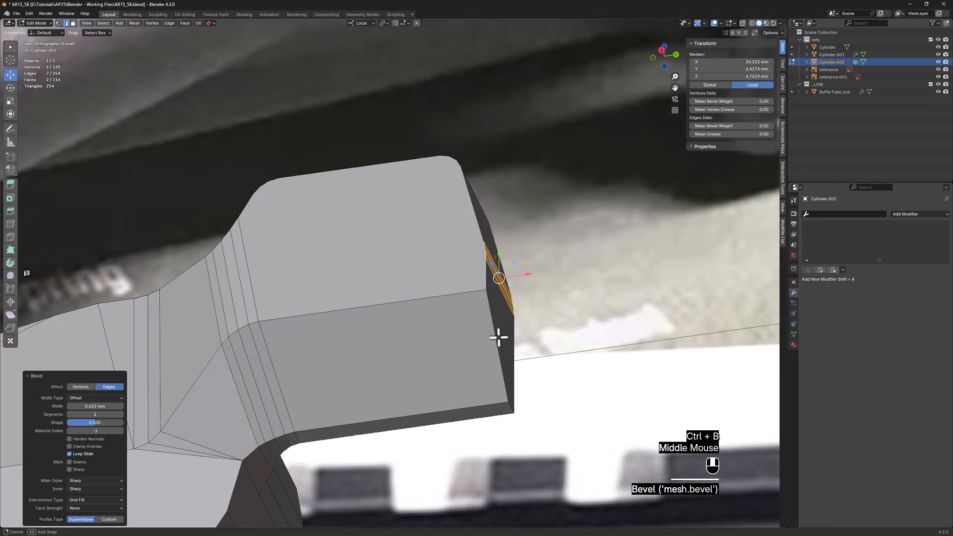
pyautogui.scroll(2, 517, 400)
pyautogui.click(520, 407)
pyautogui.moveTo(520, 407); pyautogui.dragTo(521, 394, button='middle')
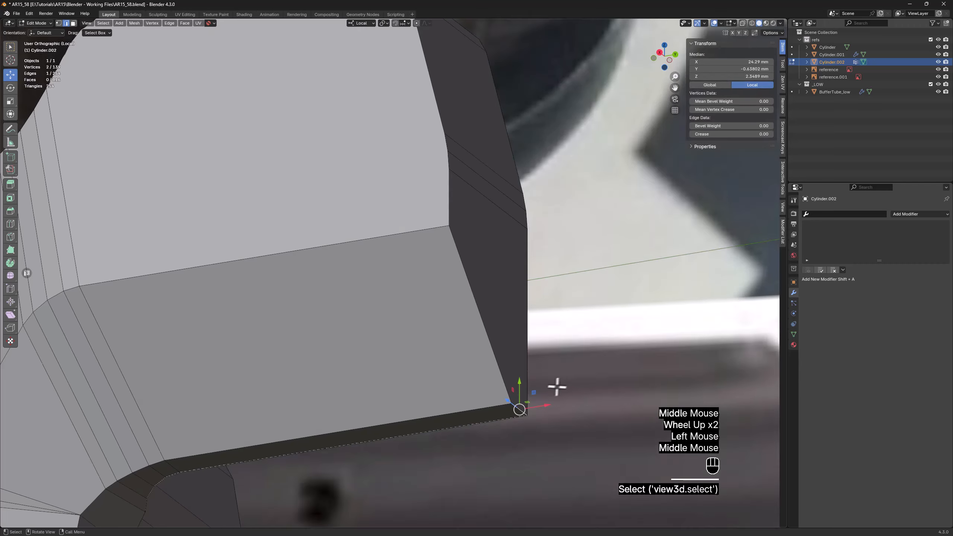
pyautogui.hotkey('ctrl', 'b')
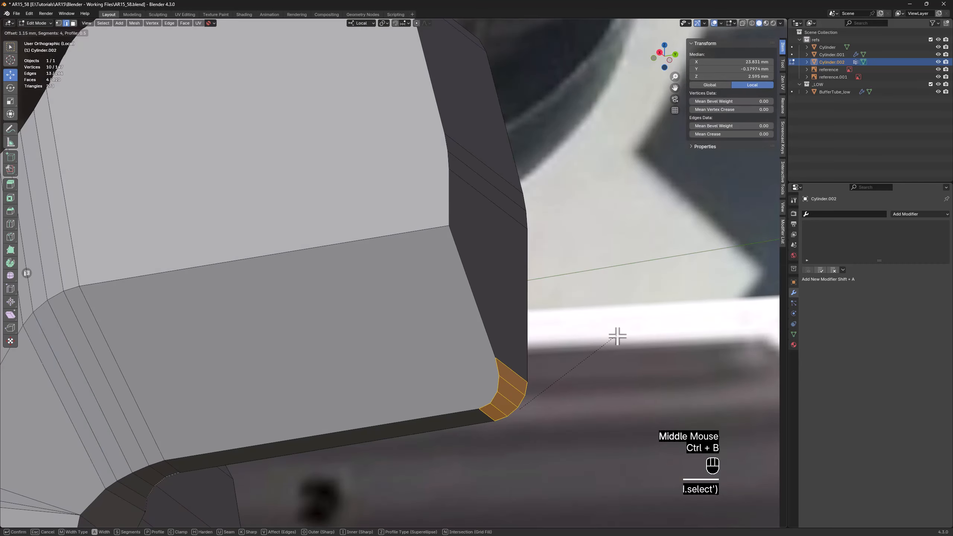
pyautogui.click(618, 335)
pyautogui.scroll(-2, 617, 334)
pyautogui.moveTo(617, 334); pyautogui.dragTo(570, 351, button='middle')
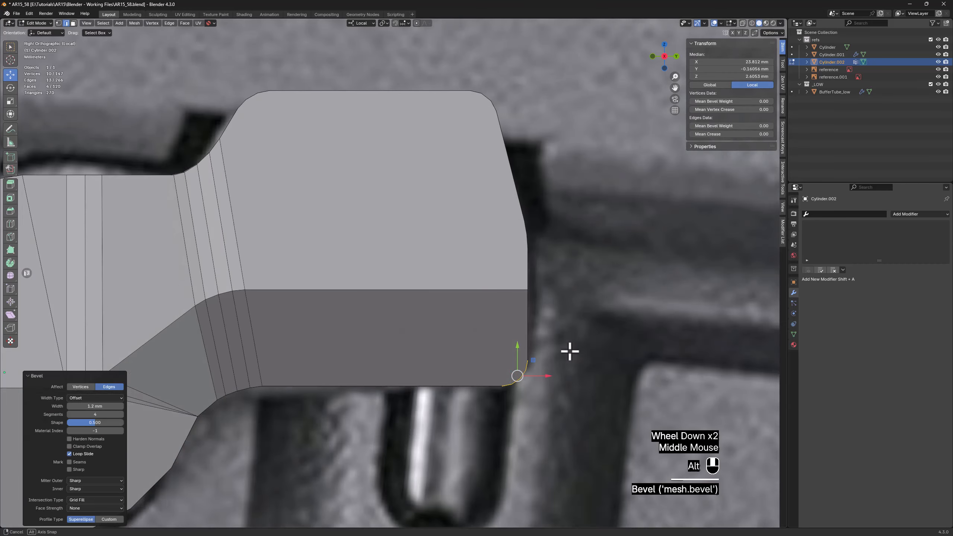
# Select the lower arc of vertices on the arm's round boss and connect them all to the arm vertex above
pyautogui.hotkey('alt', 'z')
pyautogui.hotkey('alt', 'z')
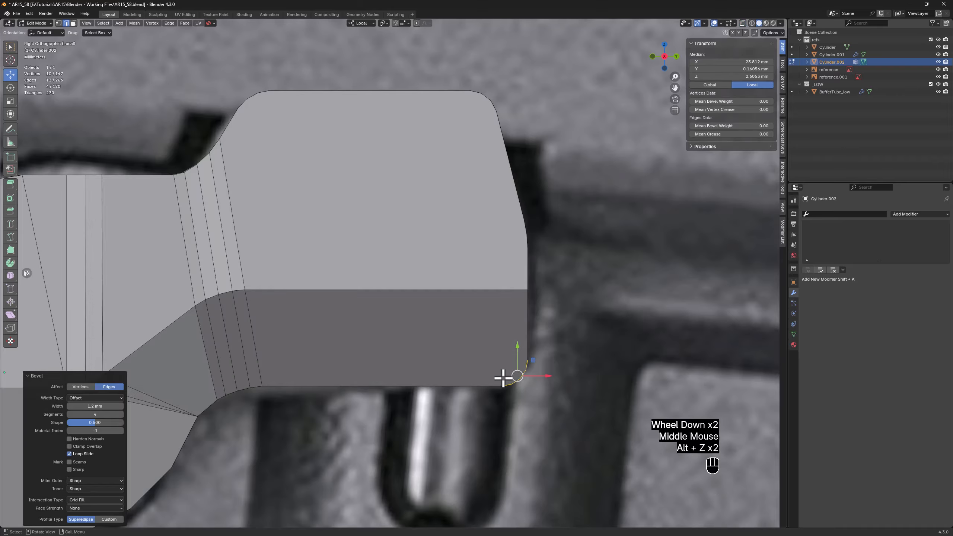
pyautogui.scroll(-3, 505, 377)
pyautogui.keyDown('shift'); pyautogui.moveTo(505, 377); pyautogui.dragTo(458, 383, button='middle'); pyautogui.keyUp('shift')
pyautogui.scroll(2, 475, 390)
pyautogui.press('1')
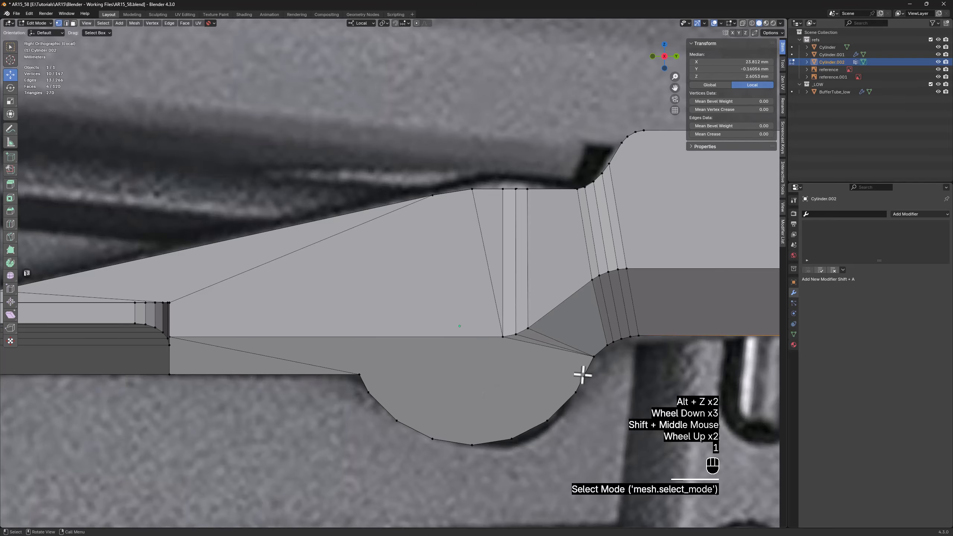
pyautogui.click(359, 375)
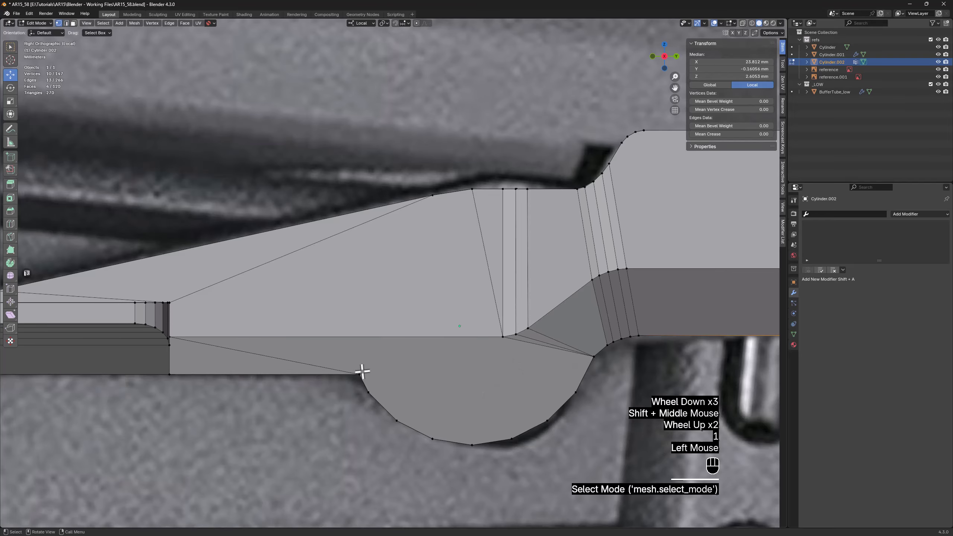
pyautogui.keyDown('ctrl'); pyautogui.click(579, 392); pyautogui.keyUp('ctrl')
pyautogui.keyDown('shift'); pyautogui.click(503, 338); pyautogui.keyUp('shift')
pyautogui.press('f')
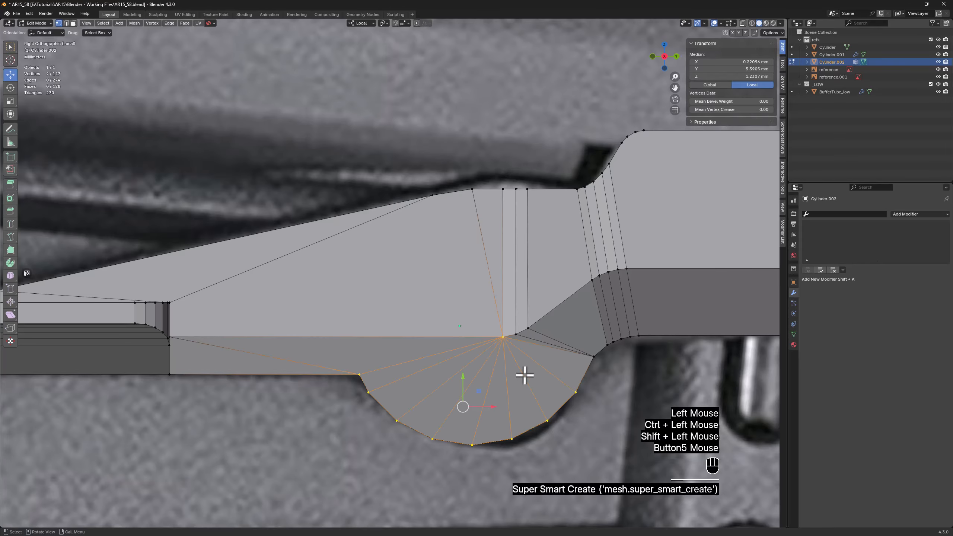
# Connect the two neighbouring vertices at the inner end of the grip block where it meets the arm
pyautogui.scroll(-1, 469, 363)
pyautogui.moveTo(469, 362); pyautogui.dragTo(434, 343, button='middle')
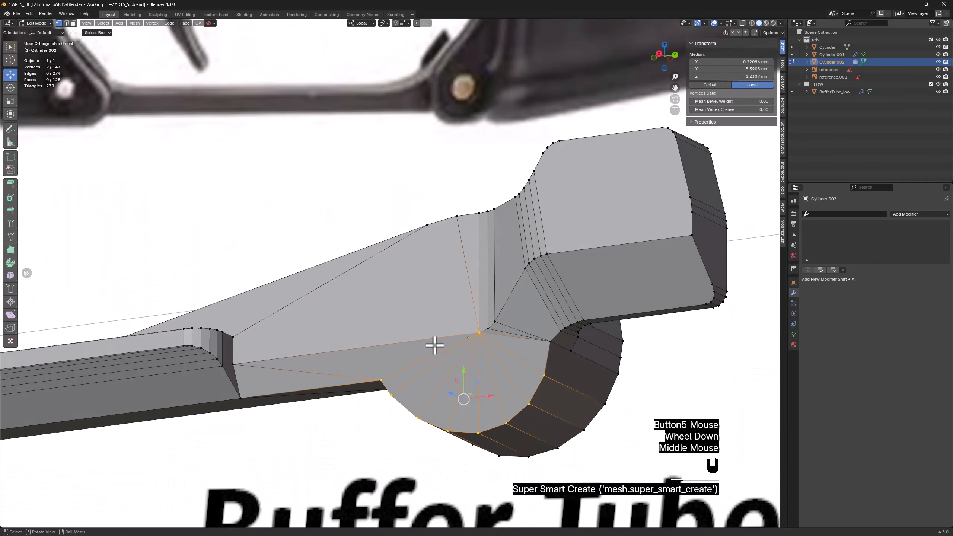
pyautogui.scroll(-1, 313, 353)
pyautogui.scroll(3, 293, 362)
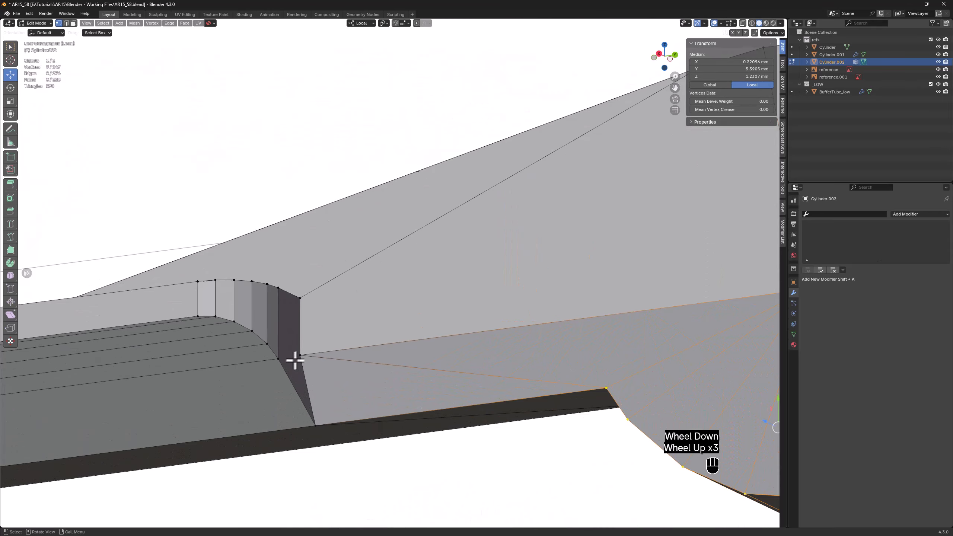
pyautogui.click(278, 364)
pyautogui.keyDown('shift'); pyautogui.click(282, 357); pyautogui.keyUp('shift')
pyautogui.press('f')
# Select the arm's large cylinder-side face and triangulate it
pyautogui.scroll(-2, 283, 362)
pyautogui.moveTo(283, 362); pyautogui.dragTo(386, 373, button='middle')
pyautogui.moveTo(298, 366); pyautogui.dragTo(331, 385, button='middle')
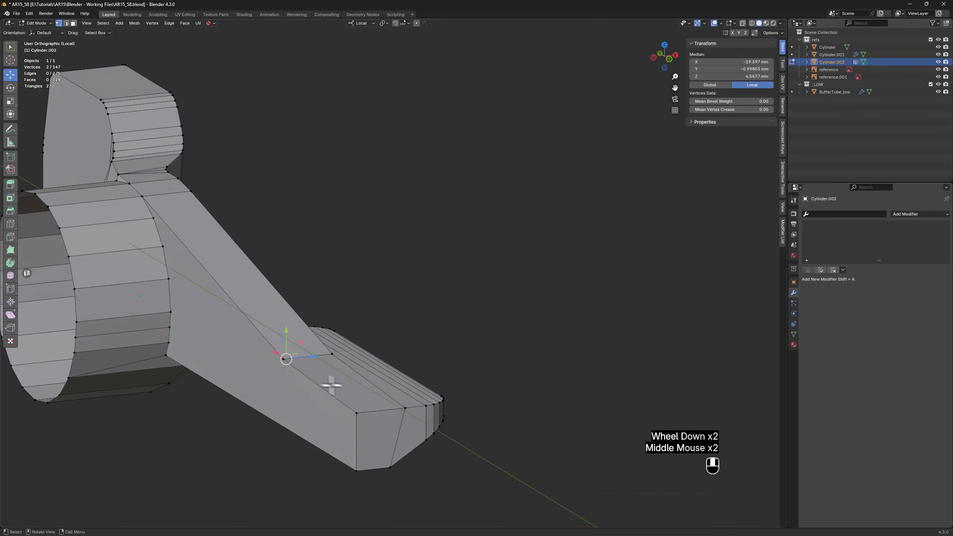
pyautogui.press('3')
pyautogui.click(215, 338)
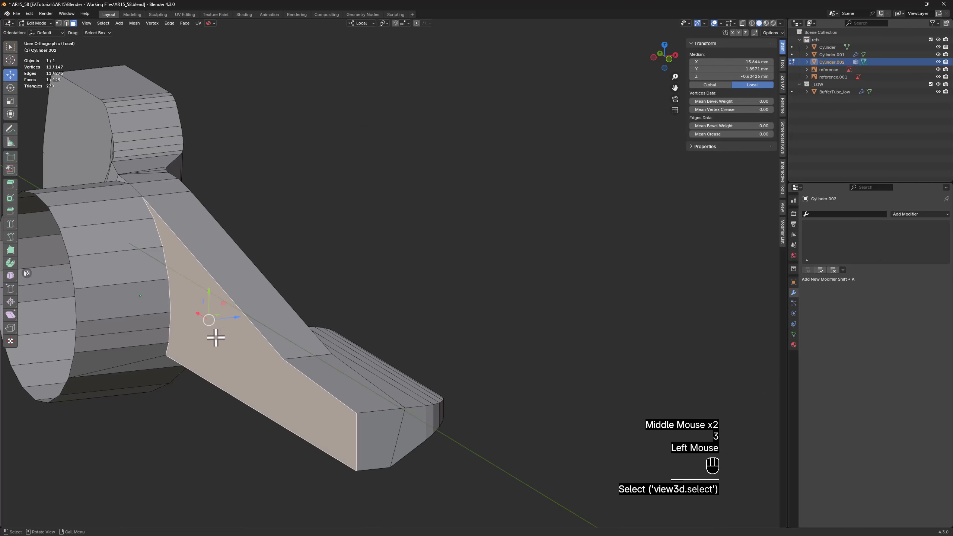
pyautogui.rightClick(216, 338)
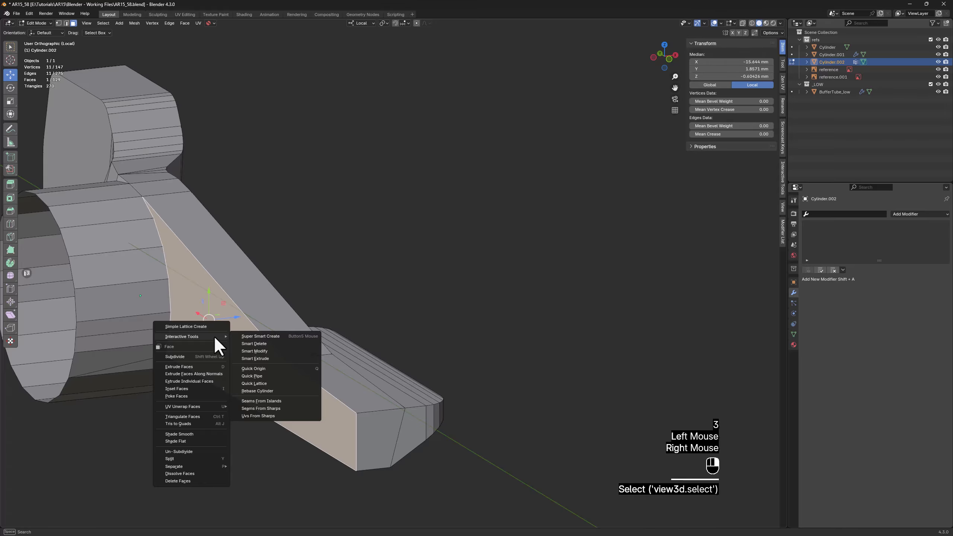
pyautogui.click(189, 414)
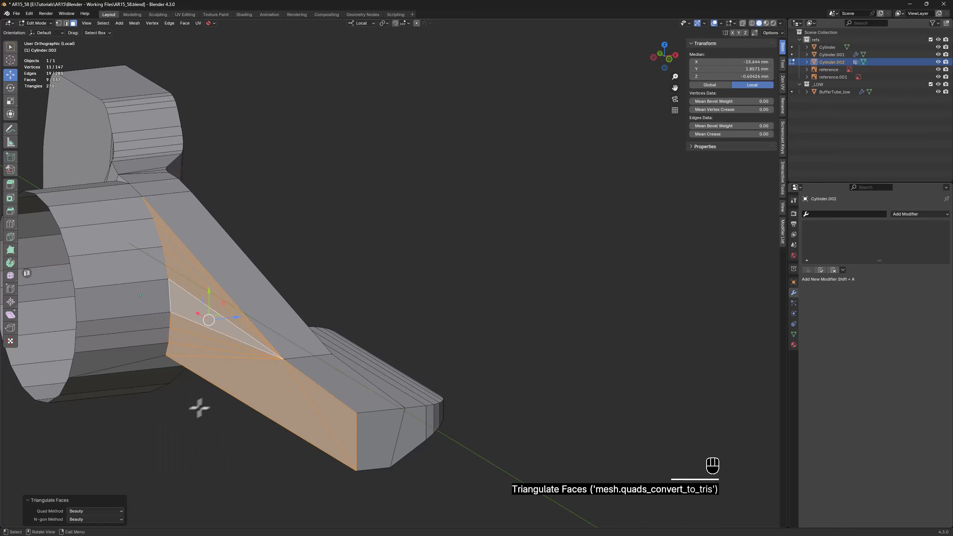
# Connect the lowest vertices of the end block's two rounded upper corners with straight edges across the side faces
pyautogui.keyDown('shift'); pyautogui.moveTo(198, 404); pyautogui.dragTo(251, 434, button='middle'); pyautogui.keyUp('shift')
pyautogui.keyDown('shift'); pyautogui.moveTo(246, 354); pyautogui.dragTo(367, 309, button='middle'); pyautogui.keyUp('shift')
pyautogui.moveTo(367, 259); pyautogui.dragTo(366, 279, button='middle')
pyautogui.scroll(-2, 276, 276)
pyautogui.scroll(2, 432, 290)
pyautogui.press('1')
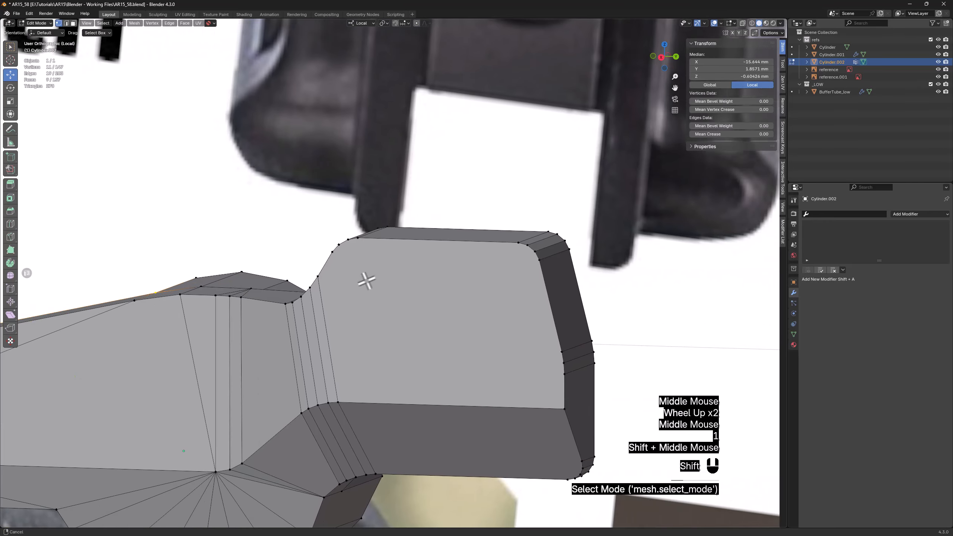
pyautogui.click(532, 259)
pyautogui.moveTo(532, 260); pyautogui.dragTo(536, 255, button='middle')
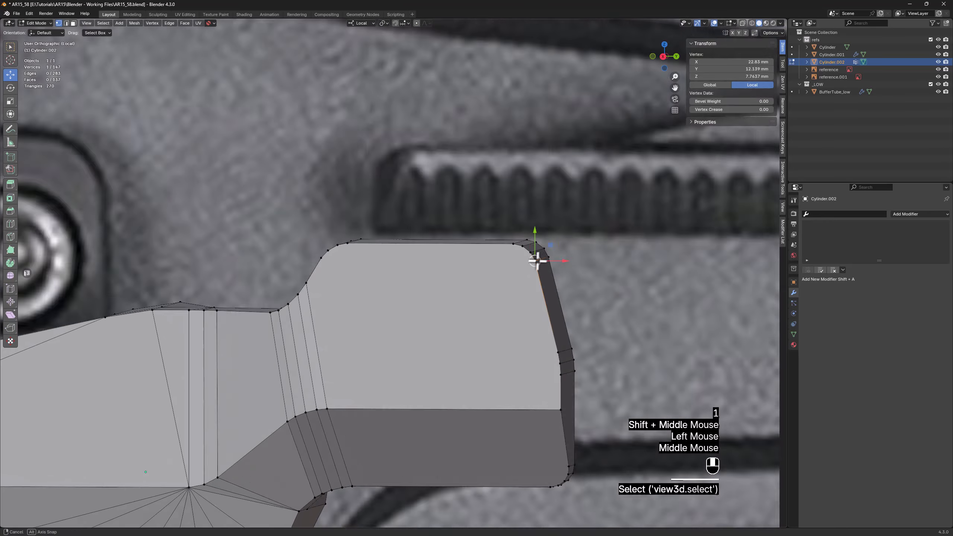
pyautogui.hotkey('alt', 'z')
pyautogui.scroll(1, 536, 259)
pyautogui.moveTo(257, 267); pyautogui.dragTo(581, 243)
# Connect the remaining two pairs of matching intermediate vertices between the end block's rounded upper corners
pyautogui.scroll(2, 565, 233)
pyautogui.moveTo(110, 262); pyautogui.dragTo(124, 254)
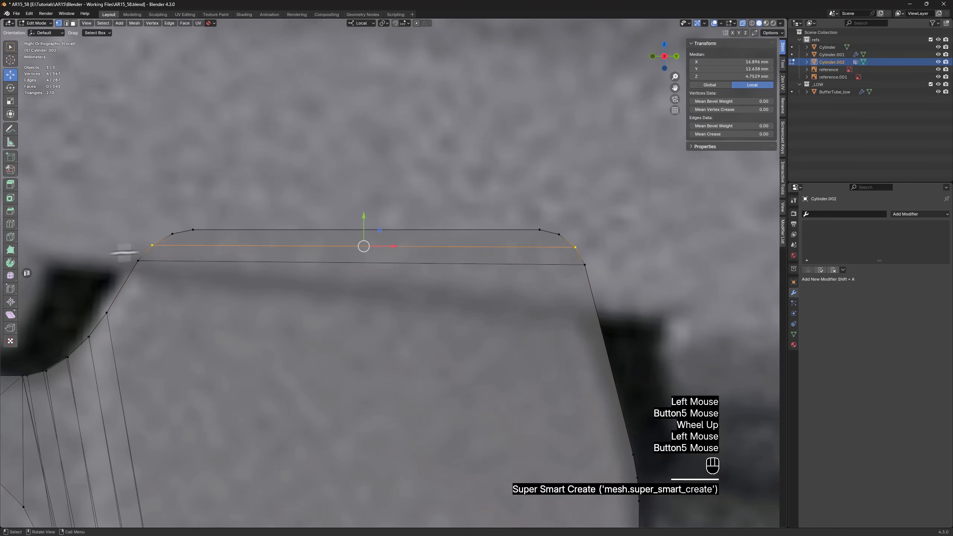
pyautogui.moveTo(175, 229); pyautogui.dragTo(161, 242)
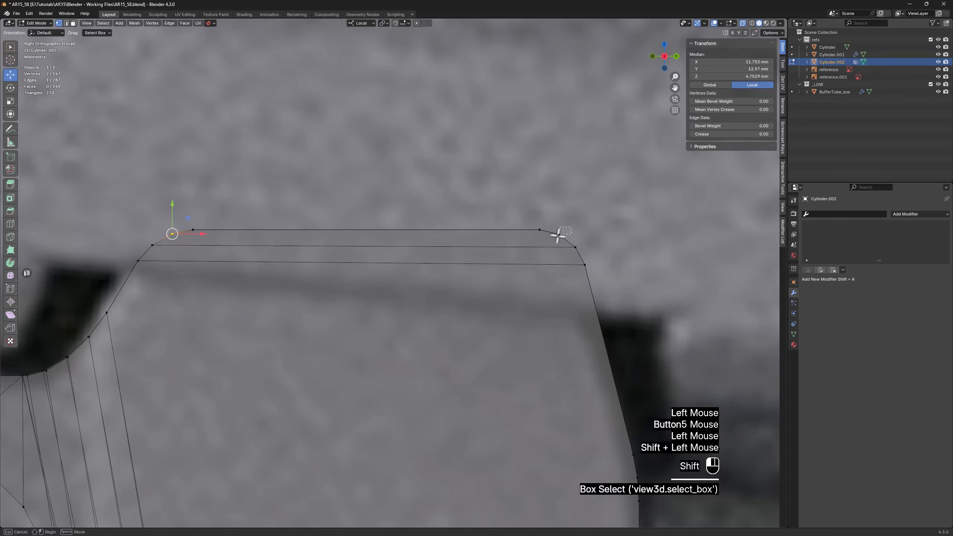
pyautogui.scroll(-2, 541, 293)
pyautogui.keyDown('shift'); pyautogui.moveTo(538, 299); pyautogui.dragTo(482, 275, button='middle'); pyautogui.keyUp('shift')
# Connect the end block's lower rounded corner vertices to the inner upper vertex of its sloped face
pyautogui.scroll(2, 553, 398)
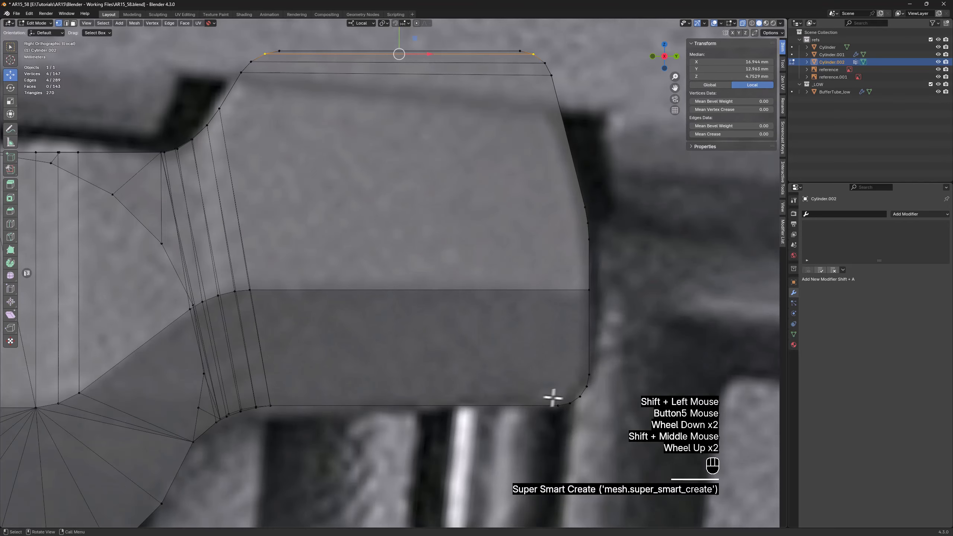
pyautogui.hotkey('alt', 'z')
pyautogui.click(558, 404)
pyautogui.keyDown('ctrl'); pyautogui.click(298, 296); pyautogui.keyUp('ctrl')
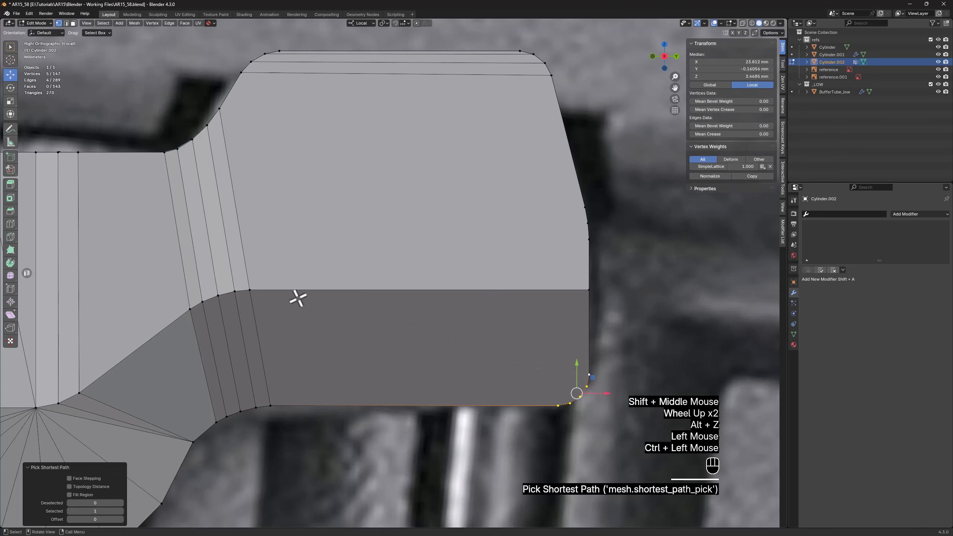
pyautogui.keyDown('shift'); pyautogui.click(255, 293); pyautogui.keyUp('shift')
# Connect the sloped face's outer upper vertex diagonally to the opposite bevel vertex across the block's end face
pyautogui.moveTo(553, 306); pyautogui.dragTo(504, 305, button='middle')
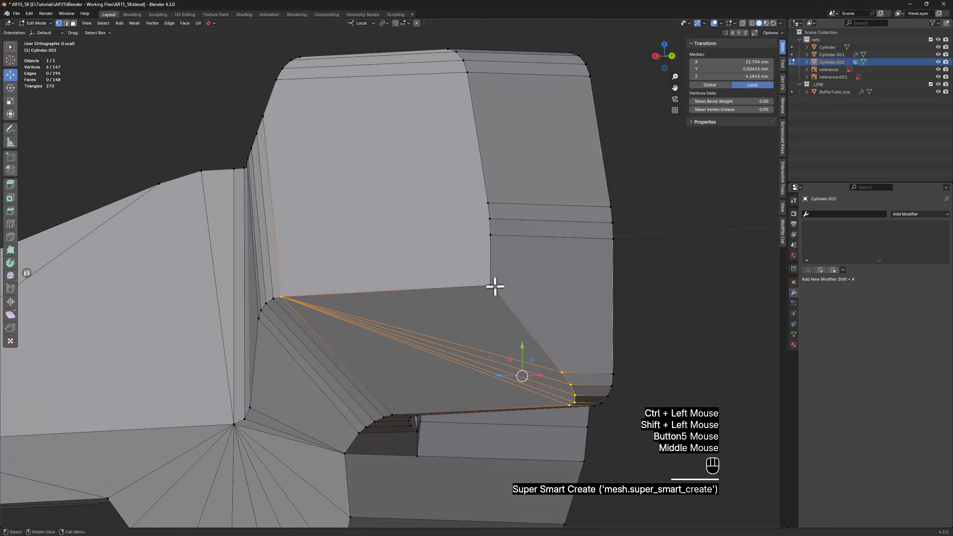
pyautogui.click(495, 287)
pyautogui.keyDown('shift'); pyautogui.click(604, 241); pyautogui.keyUp('shift')
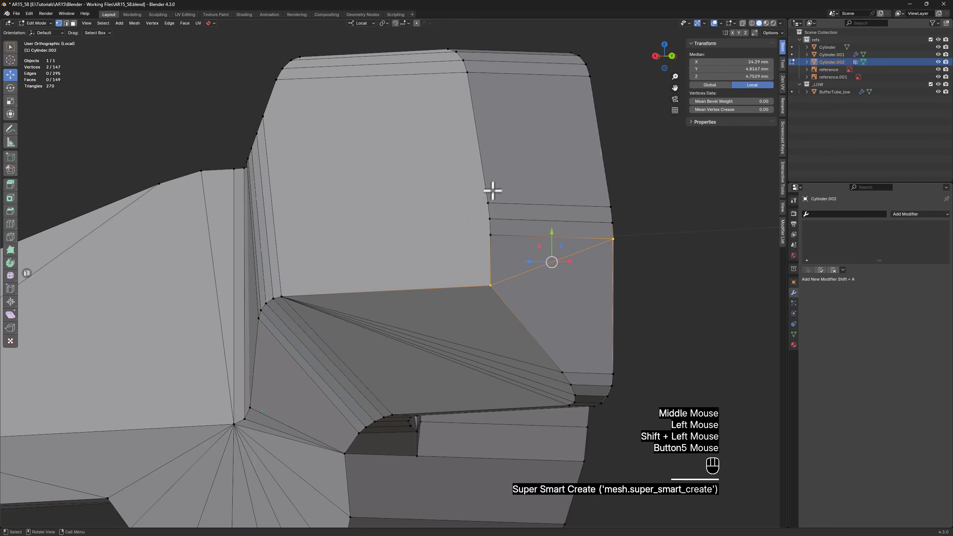
# Connect the end block's three bevel vertices to the sloped face's inner upper vertex, and triangulate the large n-gon on the block's opposite side
pyautogui.moveTo(505, 200); pyautogui.dragTo(454, 255)
pyautogui.keyDown('shift'); pyautogui.click(283, 293); pyautogui.keyUp('shift')
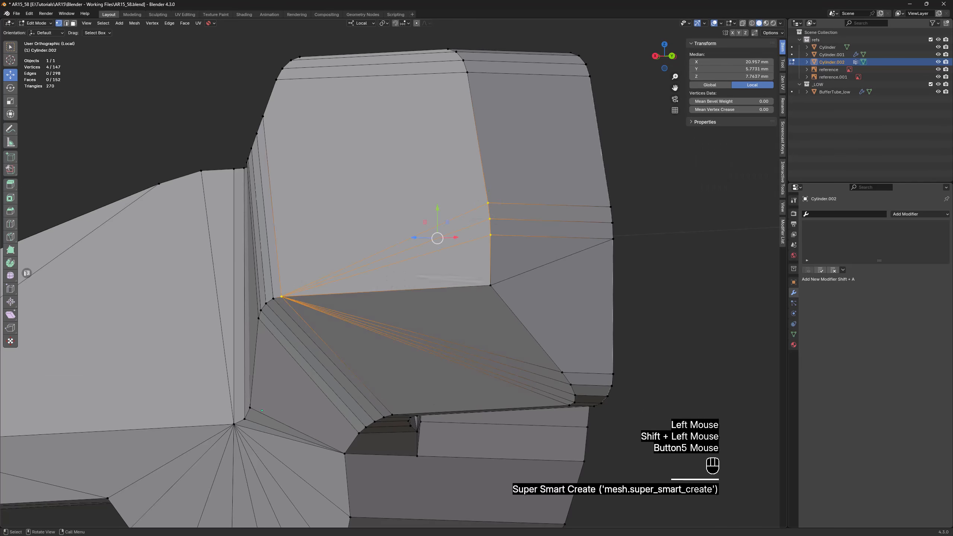
pyautogui.moveTo(606, 280); pyautogui.dragTo(425, 299, button='middle')
pyautogui.press('3')
pyautogui.click(609, 272)
pyautogui.rightClick(430, 272)
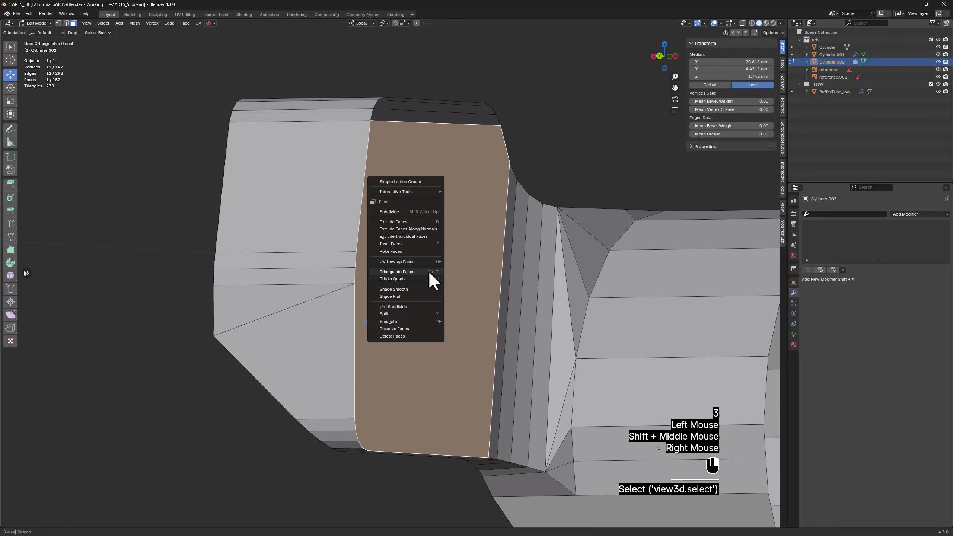
pyautogui.click(429, 272)
# Join two rim vertices with a new edge where the lever meets the lower part of the cylinder
pyautogui.scroll(-2, 429, 272)
pyautogui.scroll(-1, 429, 273)
pyautogui.moveTo(429, 272); pyautogui.dragTo(432, 285, button='middle')
pyautogui.scroll(1, 436, 433)
pyautogui.press('1')
pyautogui.click(435, 428)
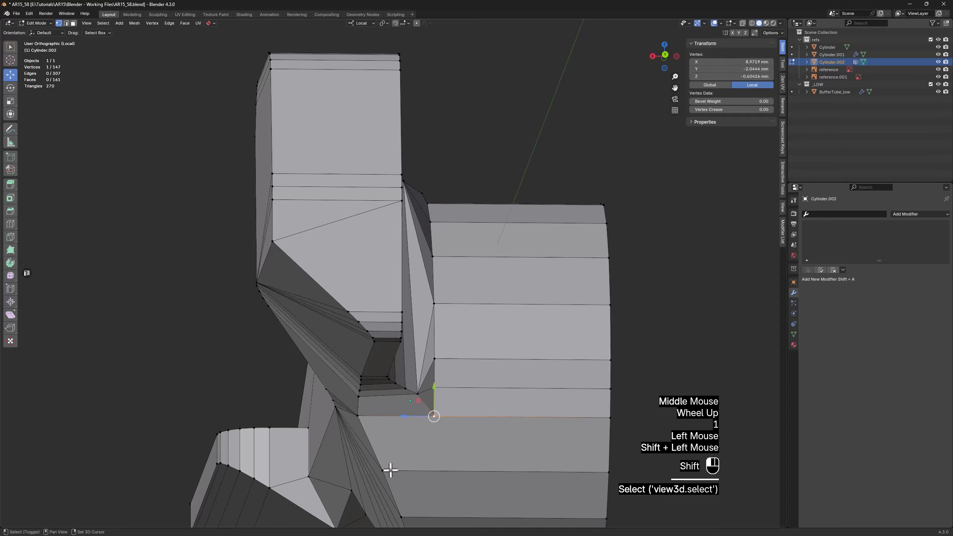
pyautogui.keyDown('shift'); pyautogui.click(390, 470); pyautogui.keyUp('shift')
# Finish editing the lever, leave local view, and move the lever about 27.7 mm outward along its local Z axis to clear the stock
pyautogui.scroll(-2, 396, 467)
pyautogui.moveTo(396, 466); pyautogui.dragTo(427, 453, button='middle')
pyautogui.keyDown('shift'); pyautogui.moveTo(229, 435); pyautogui.dragTo(282, 419, button='middle'); pyautogui.keyUp('shift')
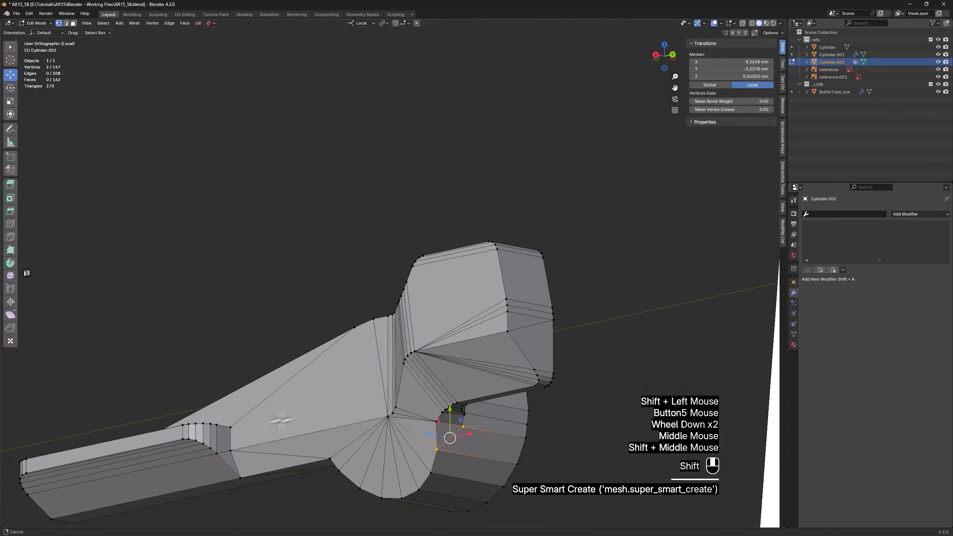
pyautogui.scroll(-1, 281, 421)
pyautogui.moveTo(357, 366); pyautogui.dragTo(464, 381, button='middle')
pyautogui.scroll(-2, 406, 444)
pyautogui.press('Tab')
pyautogui.press('z')
pyautogui.scroll(-2, 454, 391)
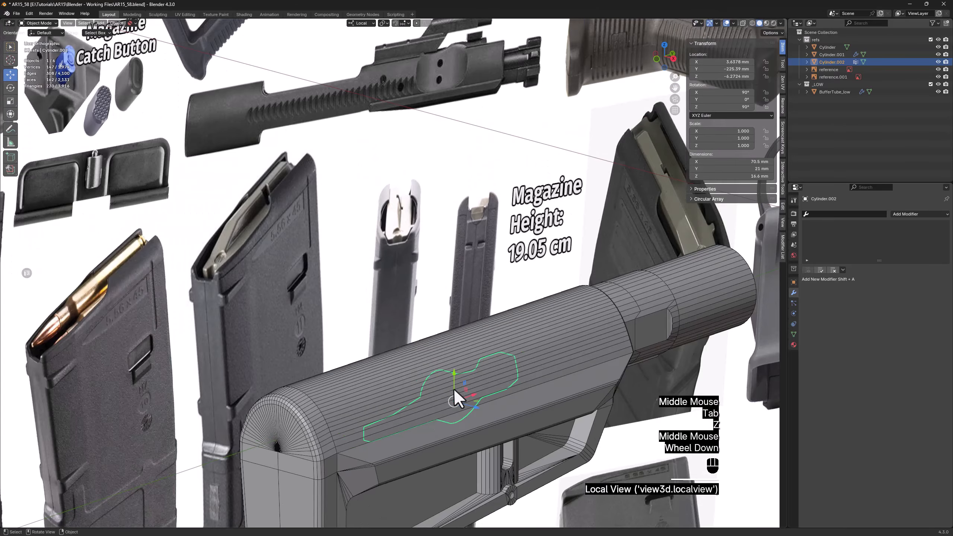
pyautogui.moveTo(464, 407); pyautogui.dragTo(521, 439)
pyautogui.click(525, 447)
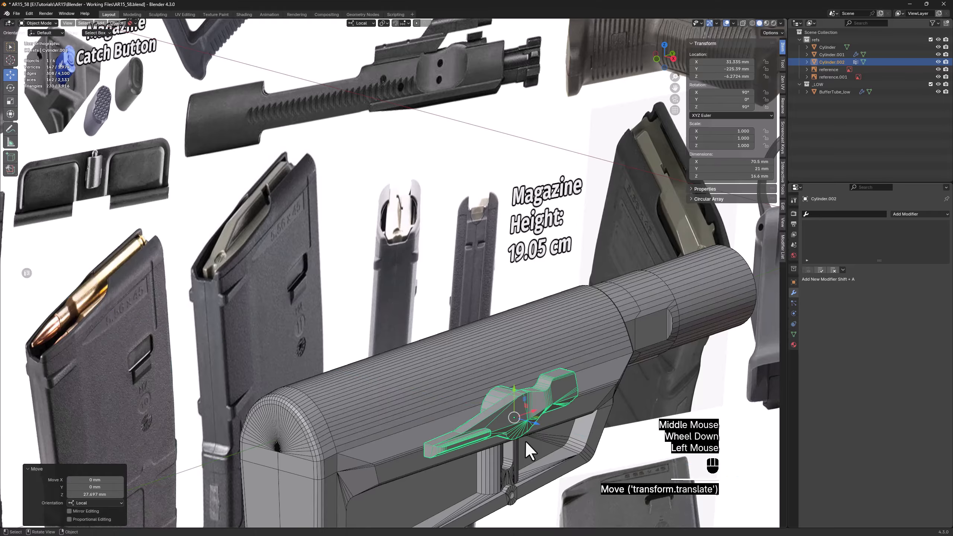
# Delete the second reference image, reference.001, from the scene
pyautogui.scroll(-5, 527, 450)
pyautogui.scroll(1, 300, 213)
pyautogui.click(296, 206)
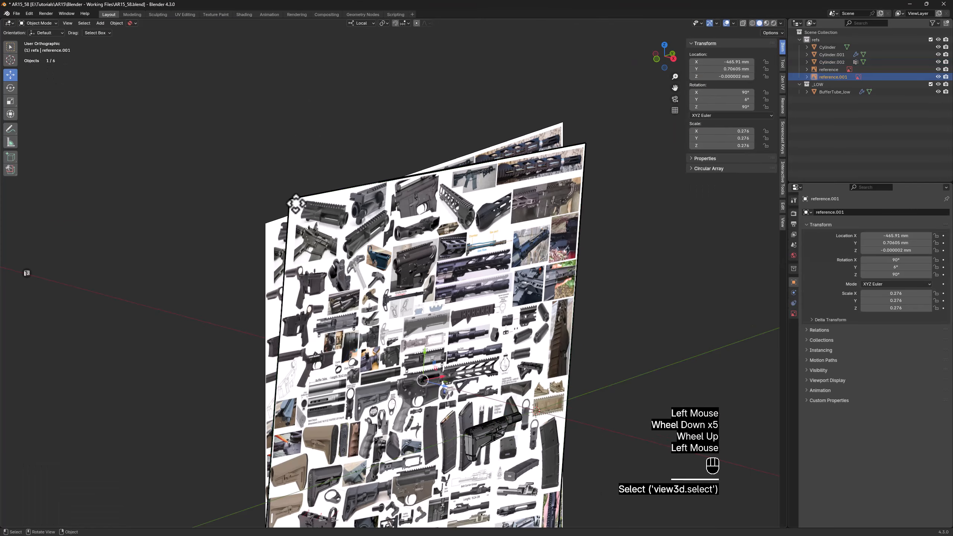
pyautogui.press('x')
# In the right orthographic view, shift the lever about 1.63 mm along local X and -23.48 mm along local Y, over the stock's recess
pyautogui.keyDown('shift'); pyautogui.moveTo(323, 221); pyautogui.dragTo(273, 146, button='middle'); pyautogui.keyUp('shift')
pyautogui.scroll(5, 431, 338)
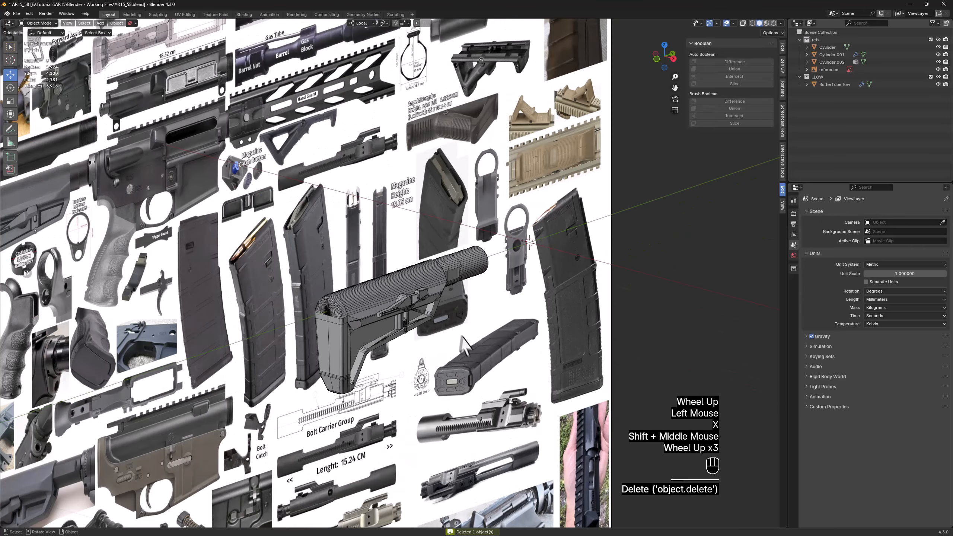
pyautogui.click(413, 301)
pyautogui.keyDown('alt'); pyautogui.moveTo(433, 303); pyautogui.dragTo(394, 281, button='middle'); pyautogui.keyUp('alt')
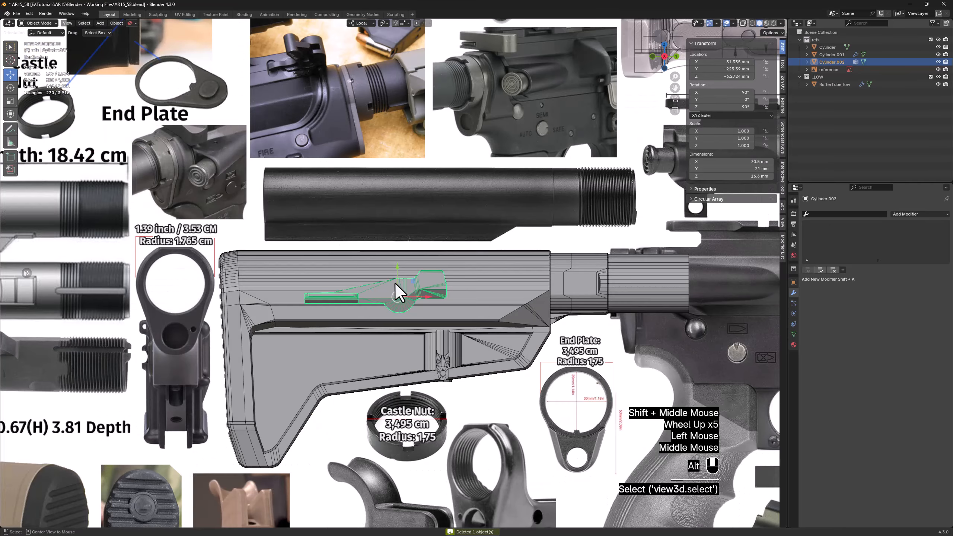
pyautogui.hotkey('alt', 'z')
pyautogui.scroll(3, 395, 282)
pyautogui.moveTo(395, 262); pyautogui.dragTo(406, 374)
pyautogui.hotkey('alt', 'z')
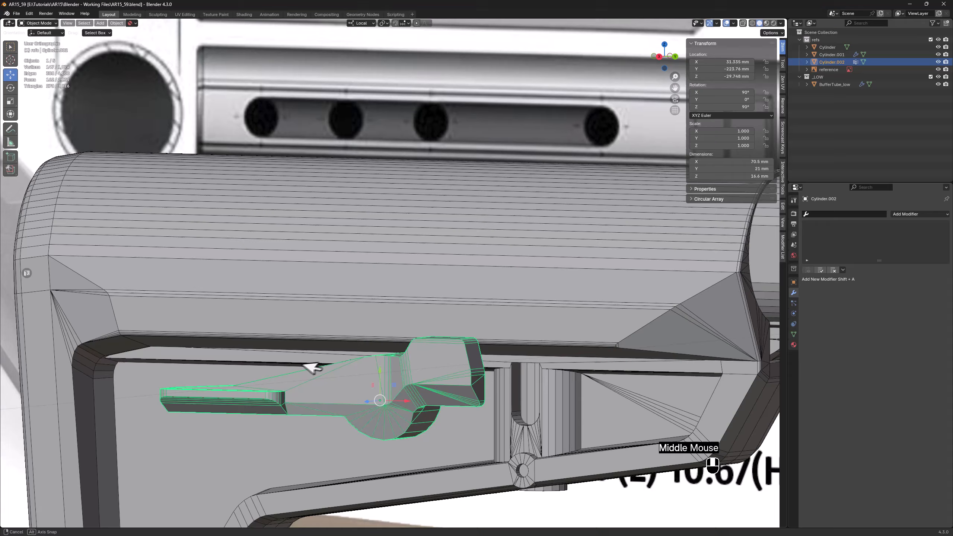
# Isolate the stock in local view and compare its lever recess with the stock photos in Windows Photo Viewer
pyautogui.moveTo(262, 300); pyautogui.dragTo(299, 331, button='middle')
pyautogui.click(285, 319)
pyautogui.press('KP_Divide')
pyautogui.keyDown('shift'); pyautogui.moveTo(233, 375); pyautogui.dragTo(135, 285, button='middle'); pyautogui.keyUp('shift')
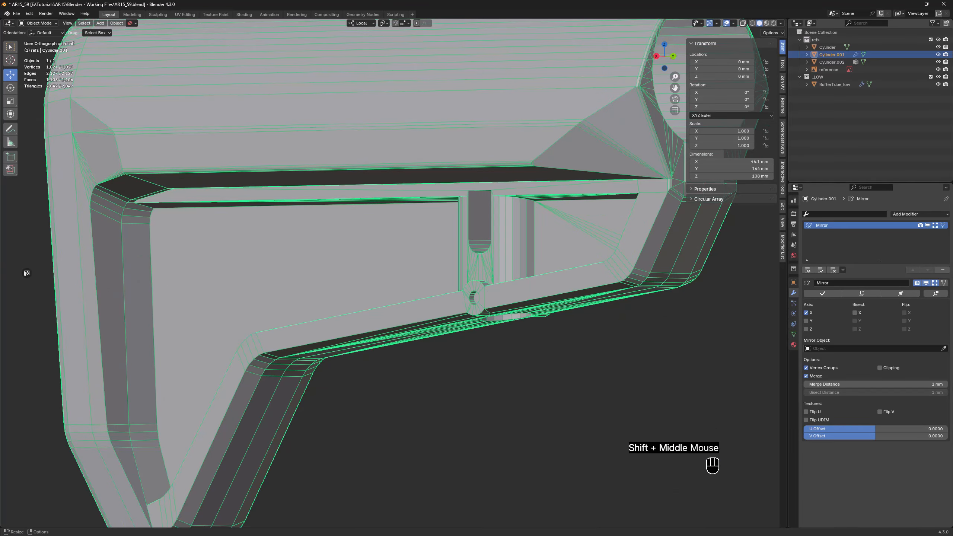
pyautogui.hotkey('alt', 'Tab')
pyautogui.scroll(-5, 473, 371)
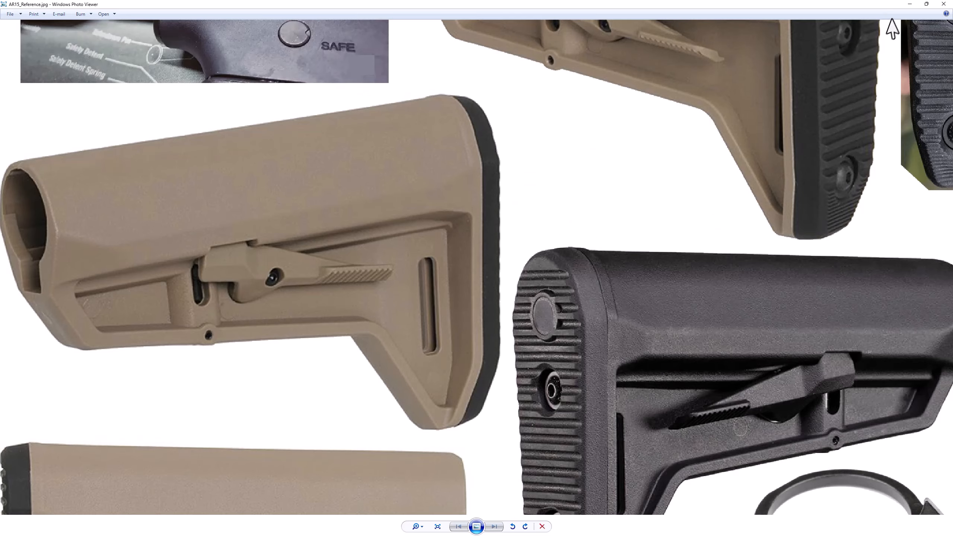
pyautogui.click(910, 4)
# Dissolve the fan of diagonal edges crossing the smaller recessed side panel beside the slotted pillar
pyautogui.moveTo(505, 319); pyautogui.dragTo(634, 279, button='middle')
pyautogui.press('Tab')
pyautogui.scroll(2, 645, 249)
pyautogui.press('2')
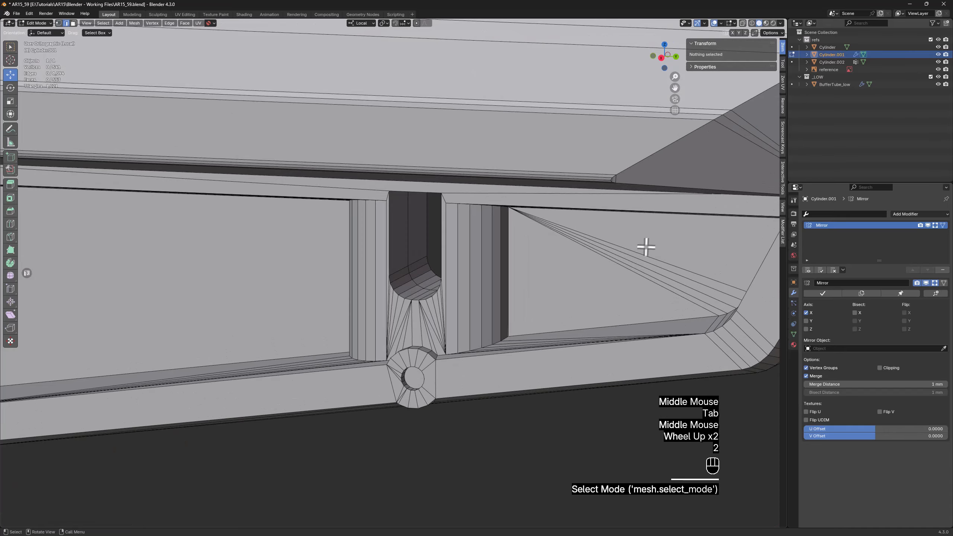
pyautogui.moveTo(644, 249); pyautogui.dragTo(617, 268)
pyautogui.press('x')
pyautogui.click(593, 268)
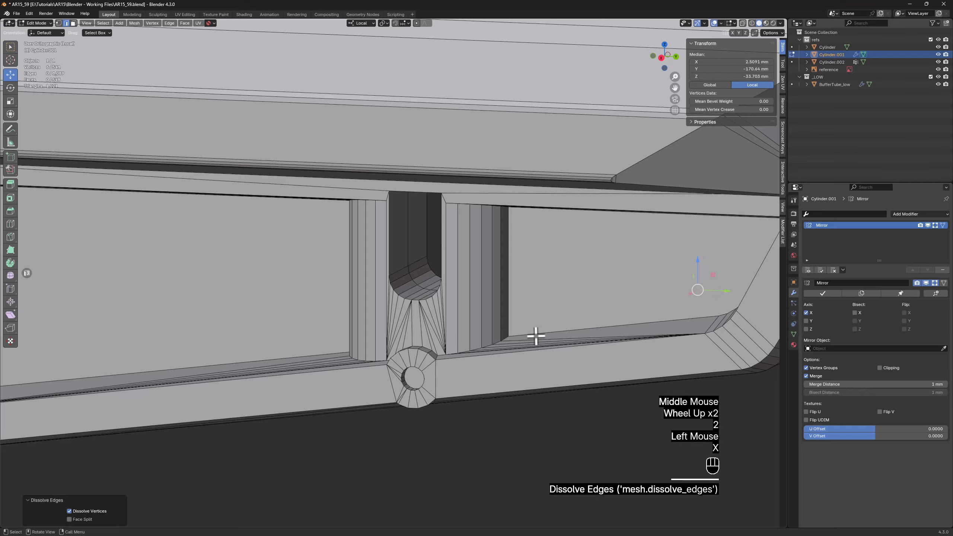
# Bevel the boundary loops of both recessed side panels with a width of 1.8 mm and one segment
pyautogui.keyDown('alt'); pyautogui.click(537, 331); pyautogui.keyUp('alt')
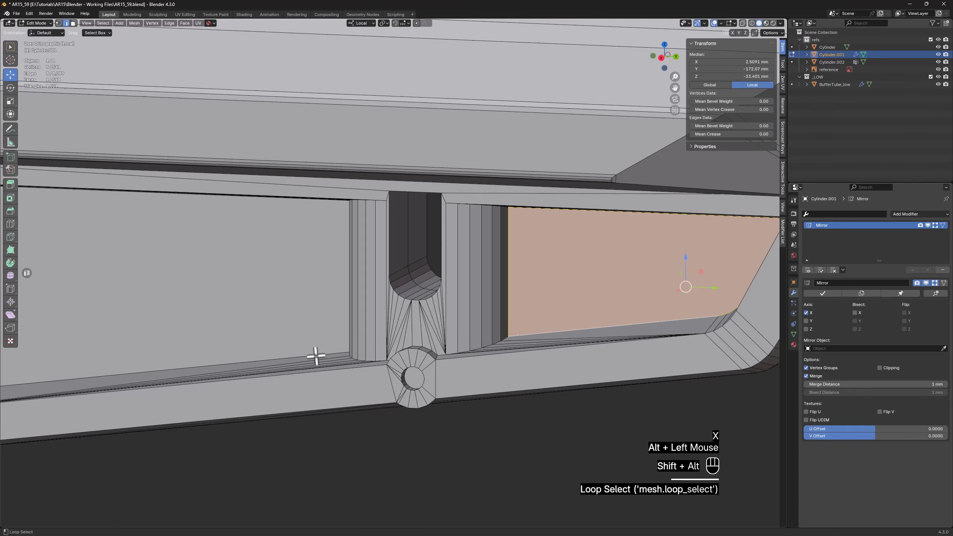
pyautogui.keyDown('alt'); pyautogui.keyDown('shift'); pyautogui.click(316, 356); pyautogui.keyUp('shift'); pyautogui.keyUp('alt')
pyautogui.scroll(-2, 316, 356)
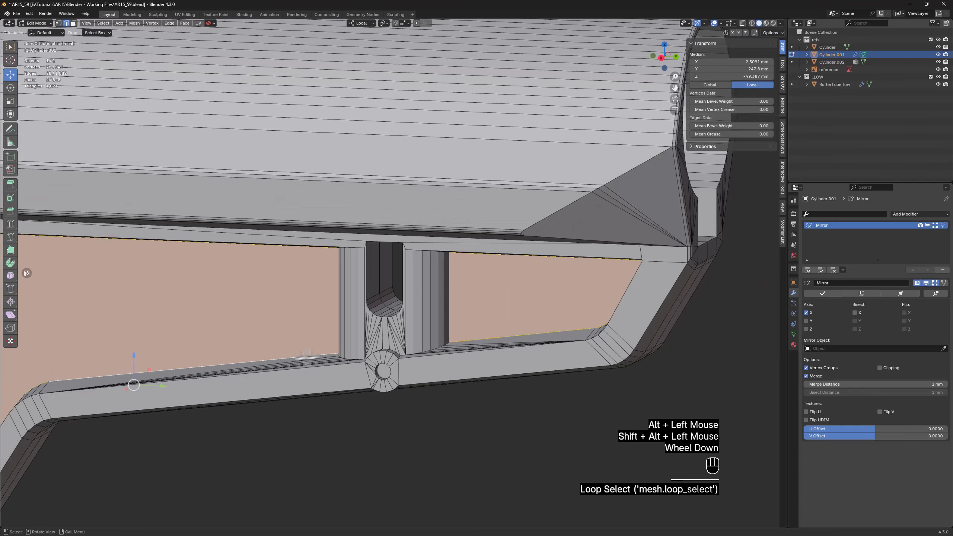
pyautogui.keyDown('shift'); pyautogui.moveTo(316, 356); pyautogui.dragTo(571, 234, button='middle'); pyautogui.keyUp('shift')
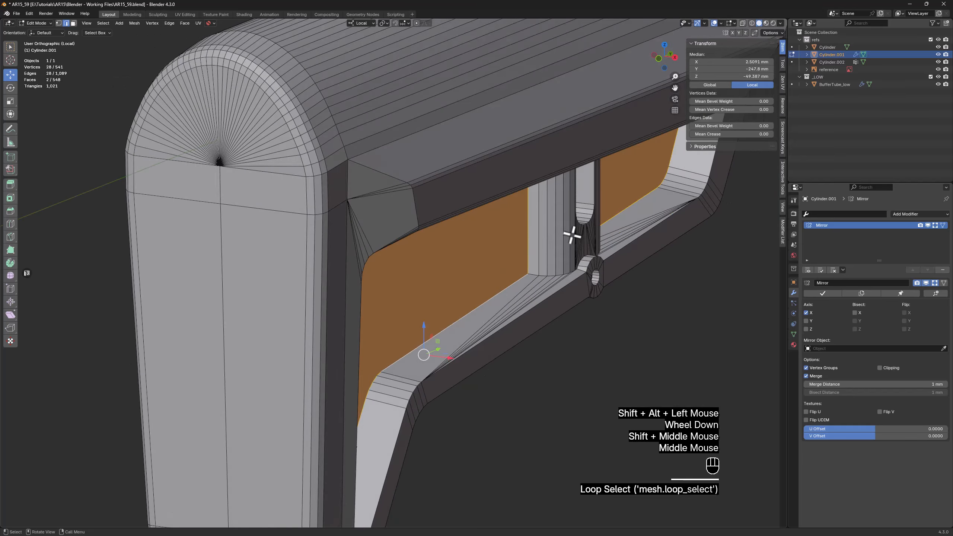
pyautogui.scroll(5, 536, 311)
pyautogui.keyDown('shift'); pyautogui.moveTo(536, 311); pyautogui.dragTo(359, 345, button='middle'); pyautogui.keyUp('shift')
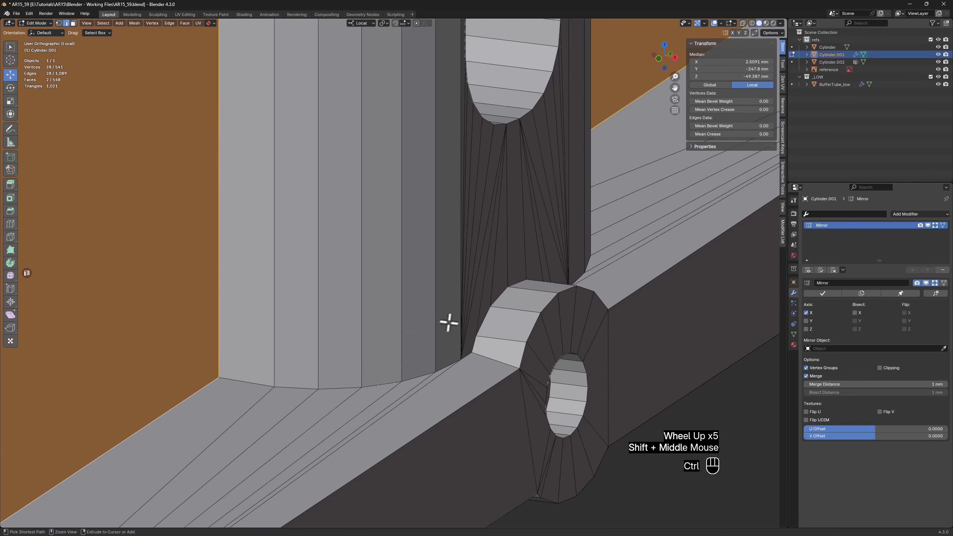
pyautogui.hotkey('ctrl', 'b')
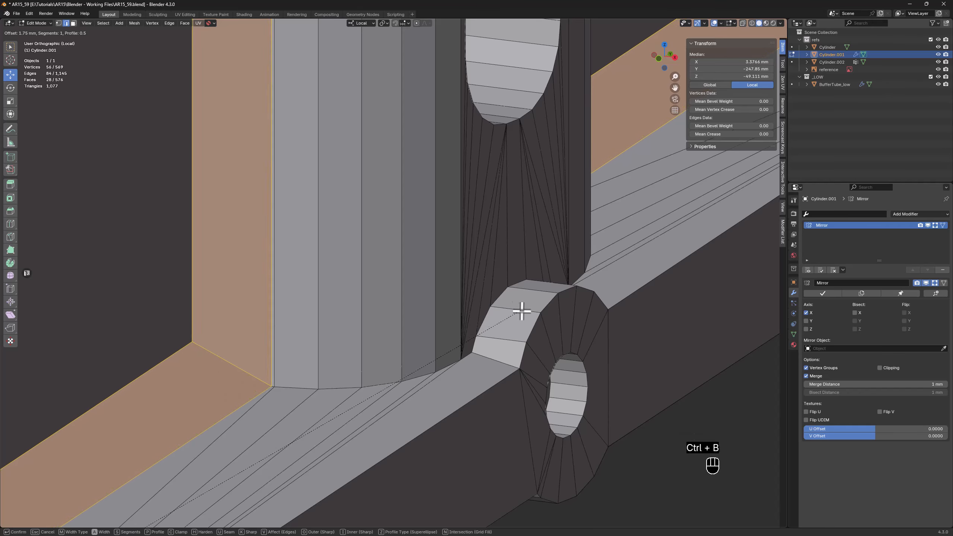
pyautogui.press('shift')
pyautogui.click(530, 314)
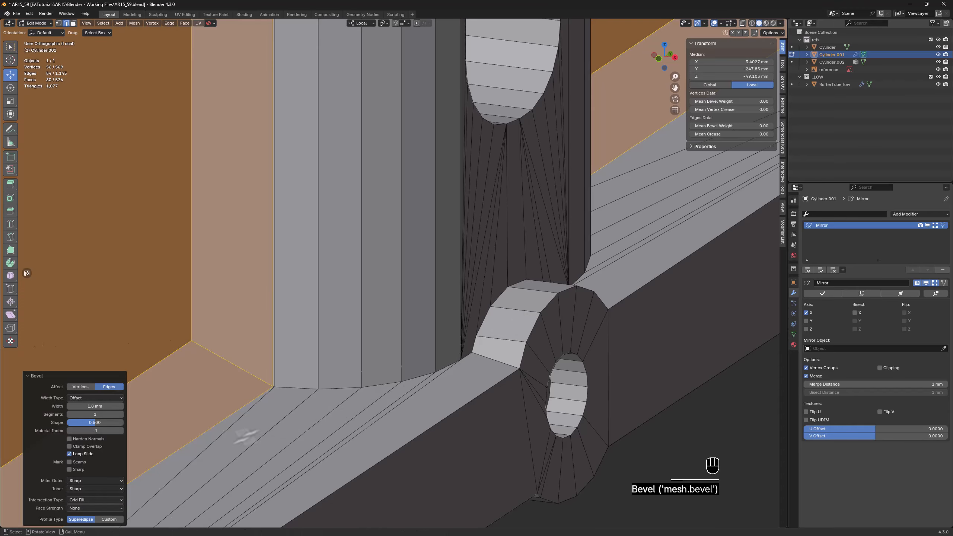
# Dissolve the bevel's inner edge loops on both recessed side panels
pyautogui.scroll(5, 271, 383)
pyautogui.scroll(-1, 264, 363)
pyautogui.scroll(-4, 262, 365)
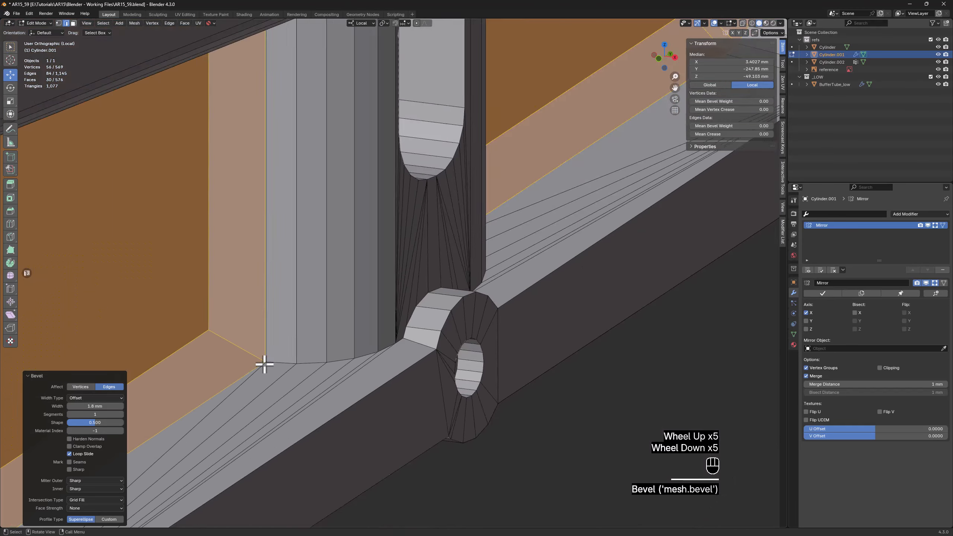
pyautogui.moveTo(262, 364); pyautogui.dragTo(464, 320, button='middle')
pyautogui.keyDown('alt'); pyautogui.click(347, 358); pyautogui.keyUp('alt')
pyautogui.scroll(-2, 347, 358)
pyautogui.keyDown('alt'); pyautogui.keyDown('shift'); pyautogui.click(469, 319); pyautogui.keyUp('shift'); pyautogui.keyUp('alt')
pyautogui.scroll(-1, 469, 319)
pyautogui.moveTo(459, 320); pyautogui.dragTo(435, 326, button='middle')
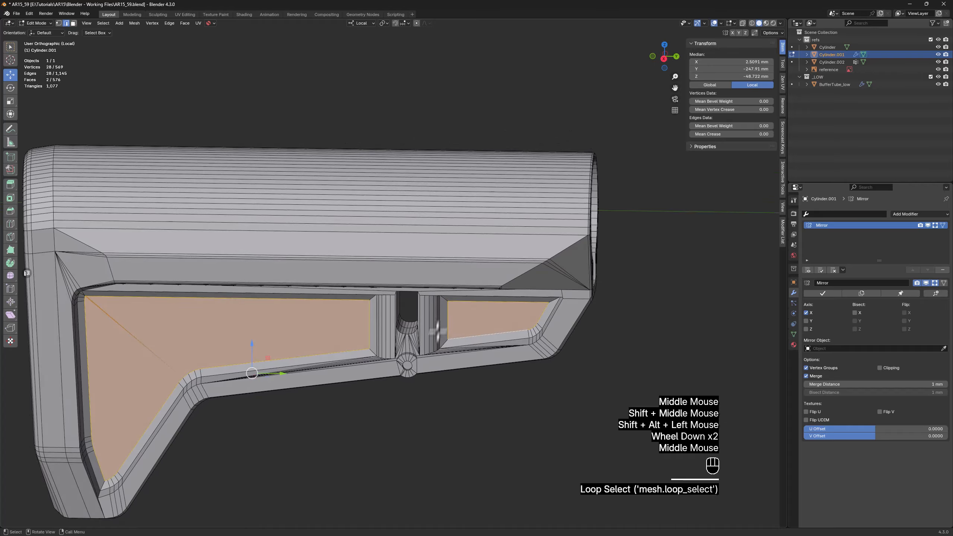
pyautogui.press('x')
pyautogui.click(434, 343)
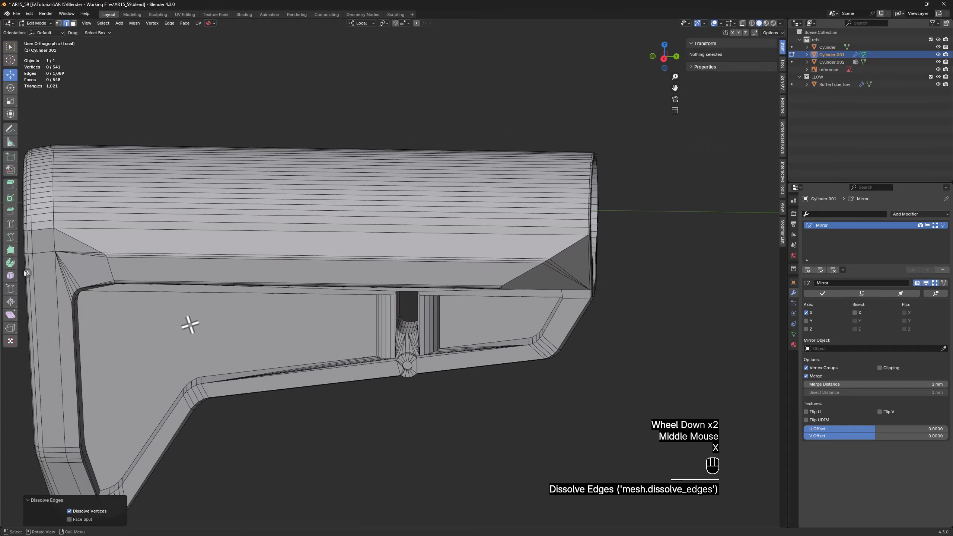
# Dissolve the redundant edges along both outer sides of the slotted pillar where it meets the recessed panels
pyautogui.moveTo(191, 326); pyautogui.dragTo(241, 326, button='middle')
pyautogui.scroll(4, 326, 315)
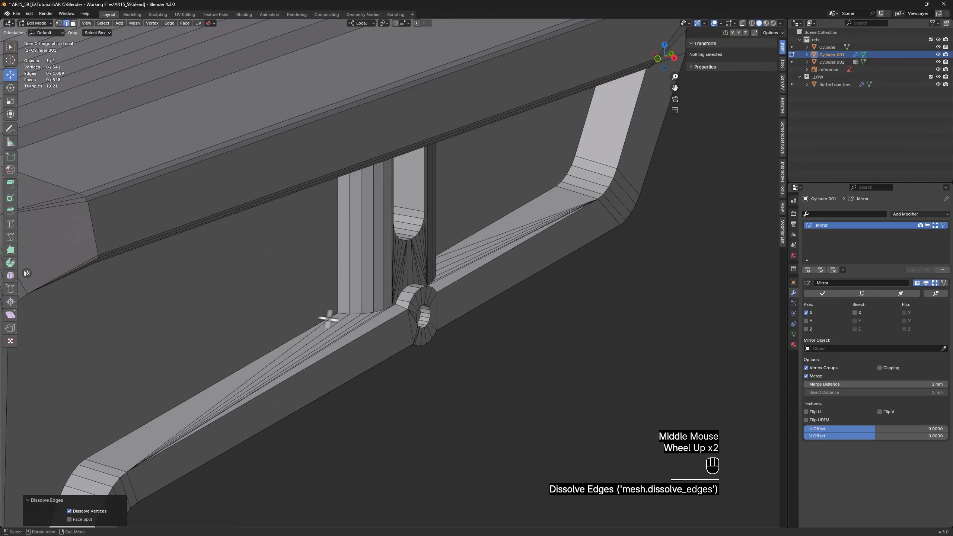
pyautogui.keyDown('alt'); pyautogui.click(320, 253); pyautogui.keyUp('alt')
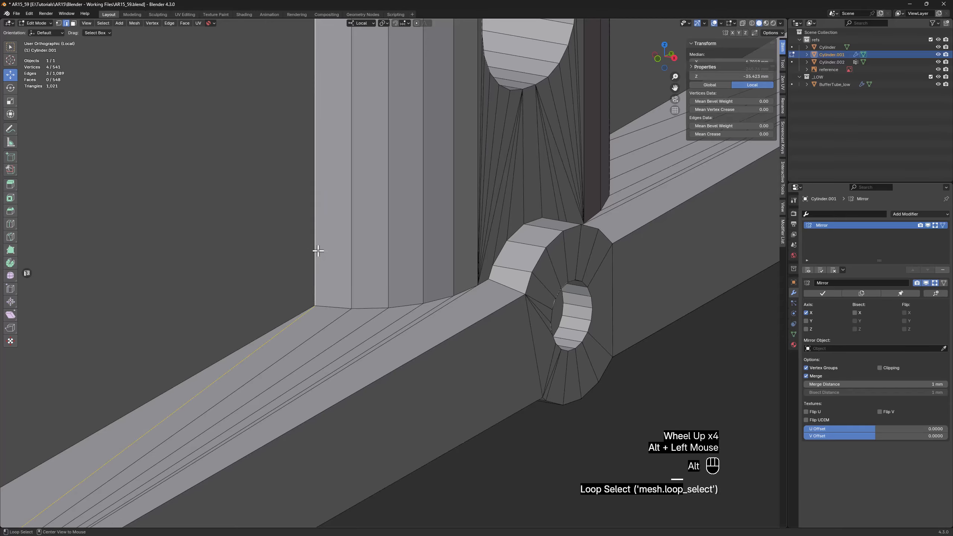
pyautogui.scroll(-3, 387, 270)
pyautogui.keyDown('shift'); pyautogui.moveTo(387, 270); pyautogui.dragTo(432, 272, button='middle'); pyautogui.keyUp('shift')
pyautogui.moveTo(432, 272); pyautogui.dragTo(169, 187, button='middle')
pyautogui.scroll(5, 169, 187)
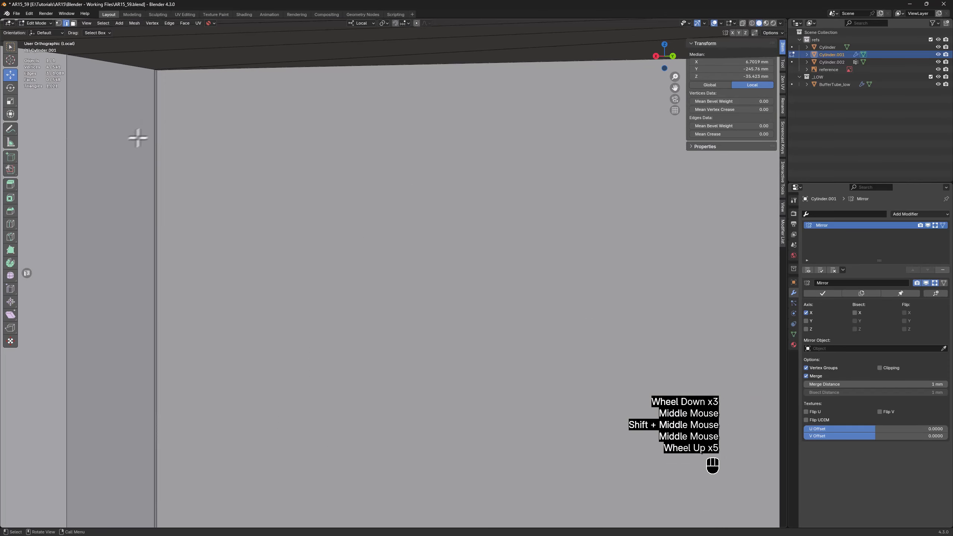
pyautogui.keyDown('alt'); pyautogui.keyDown('shift'); pyautogui.click(153, 104); pyautogui.keyUp('shift'); pyautogui.keyUp('alt')
pyautogui.scroll(-3, 179, 222)
pyautogui.moveTo(180, 225); pyautogui.dragTo(202, 254, button='middle')
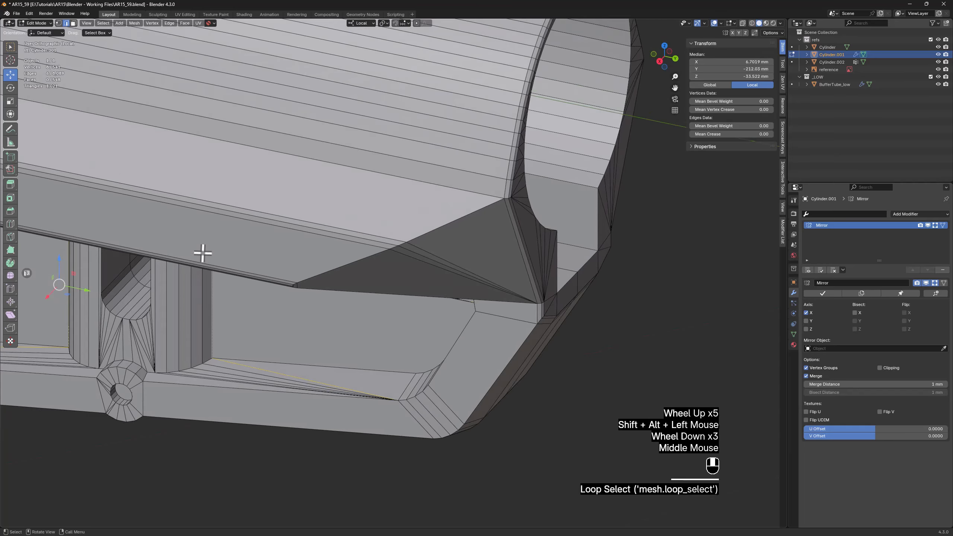
pyautogui.press('x')
pyautogui.click(216, 353)
pyautogui.scroll(2, 220, 360)
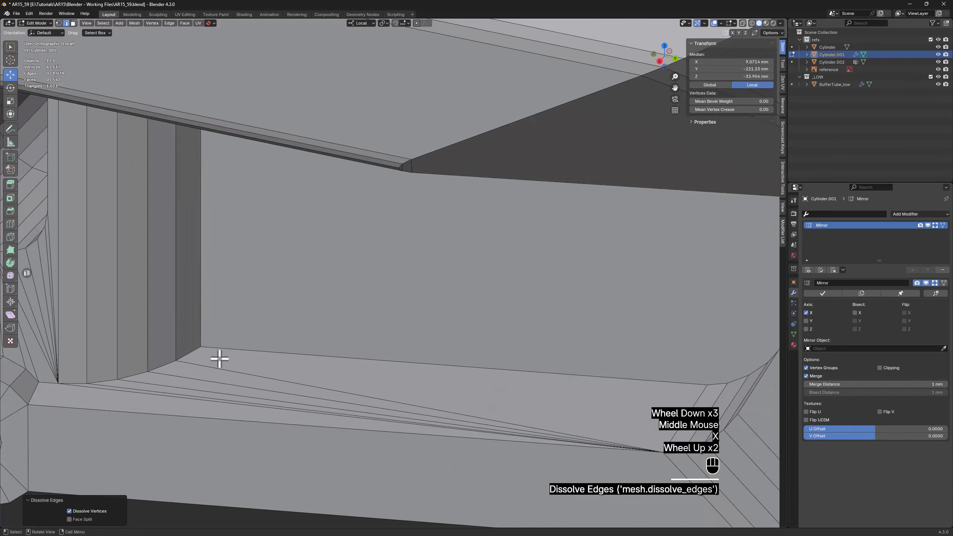
# Look over the stock, then examine the butt stock photos in Windows Photo Viewer for side panel, slot and lever details
pyautogui.scroll(-2, 215, 334)
pyautogui.moveTo(215, 334); pyautogui.dragTo(217, 308, button='middle')
pyautogui.scroll(-2, 245, 309)
pyautogui.scroll(1, 216, 308)
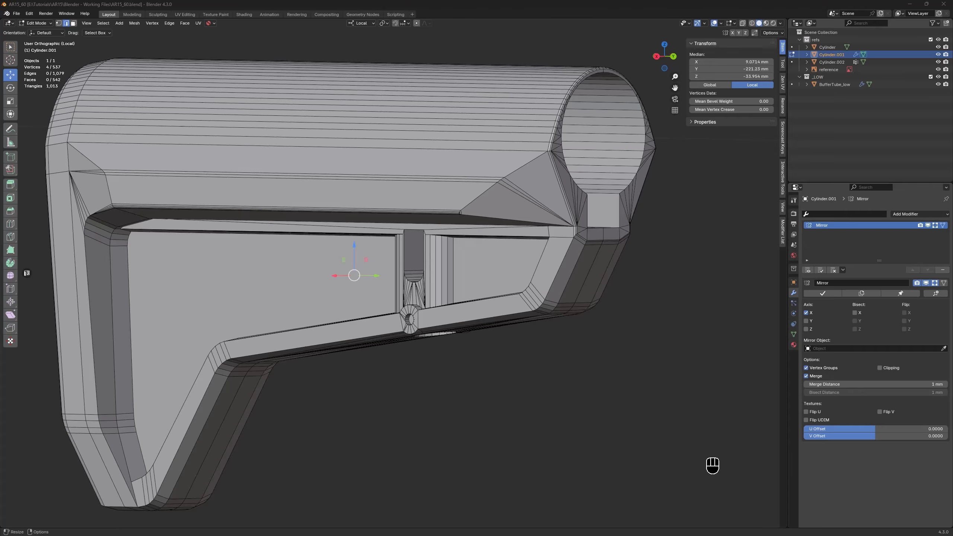
pyautogui.hotkey('alt', 'Tab')
pyautogui.scroll(-5, 560, 270)
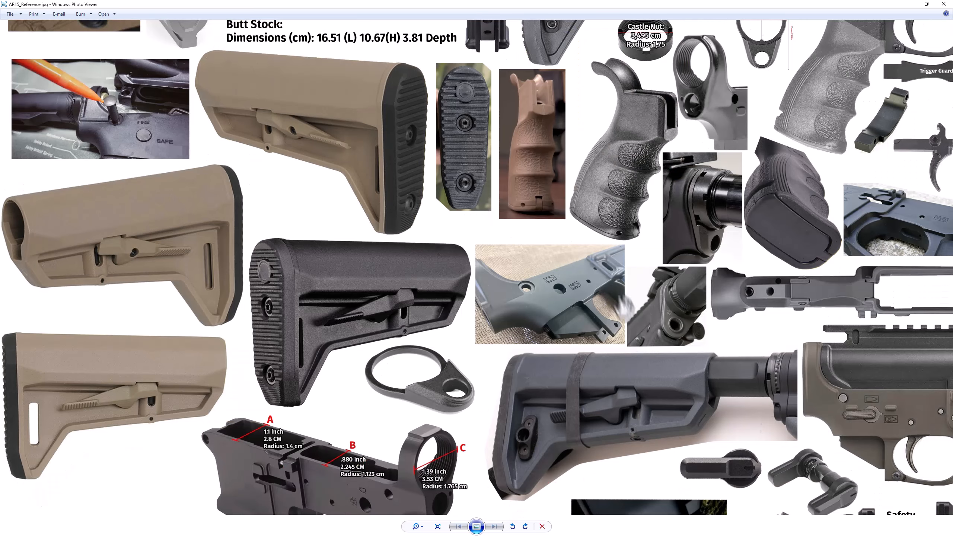
pyautogui.scroll(4, 437, 372)
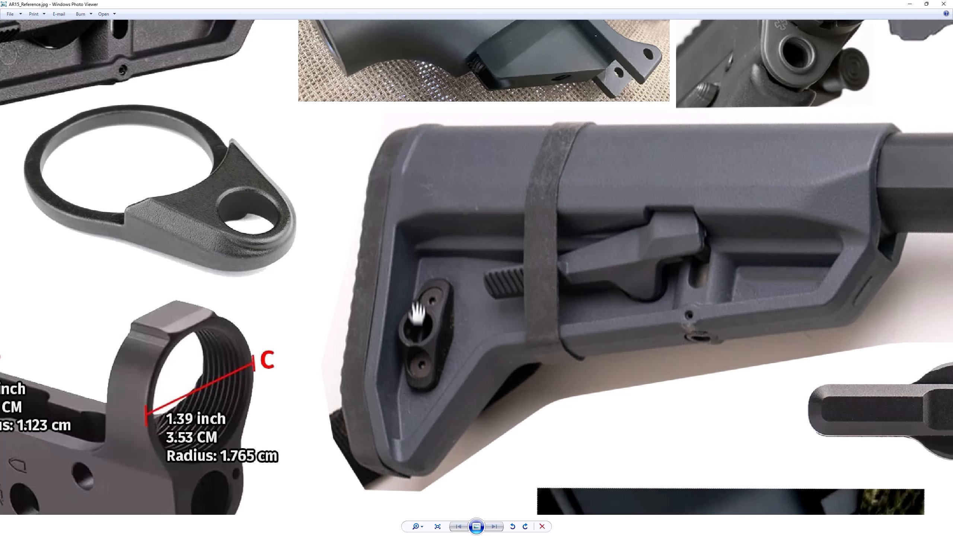
pyautogui.scroll(-4, 420, 344)
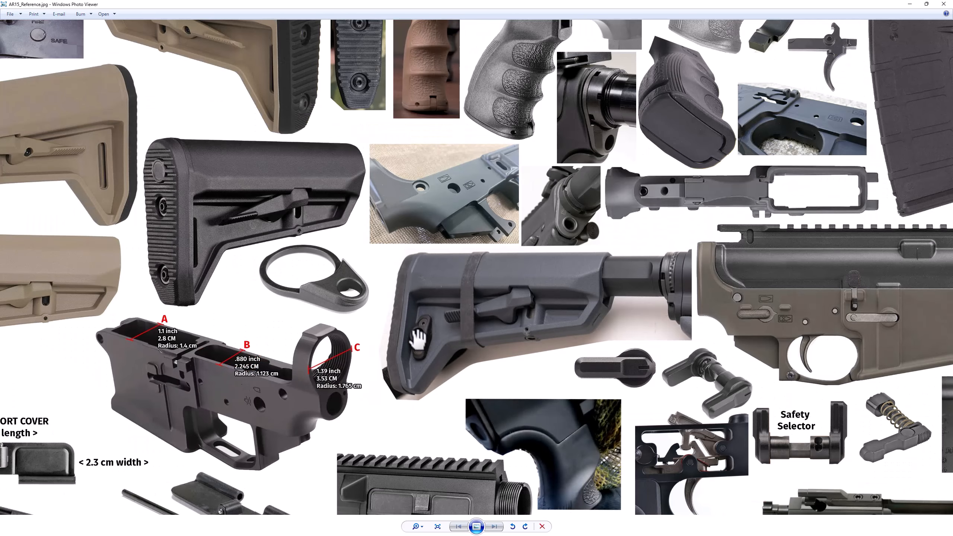
pyautogui.scroll(6, 244, 272)
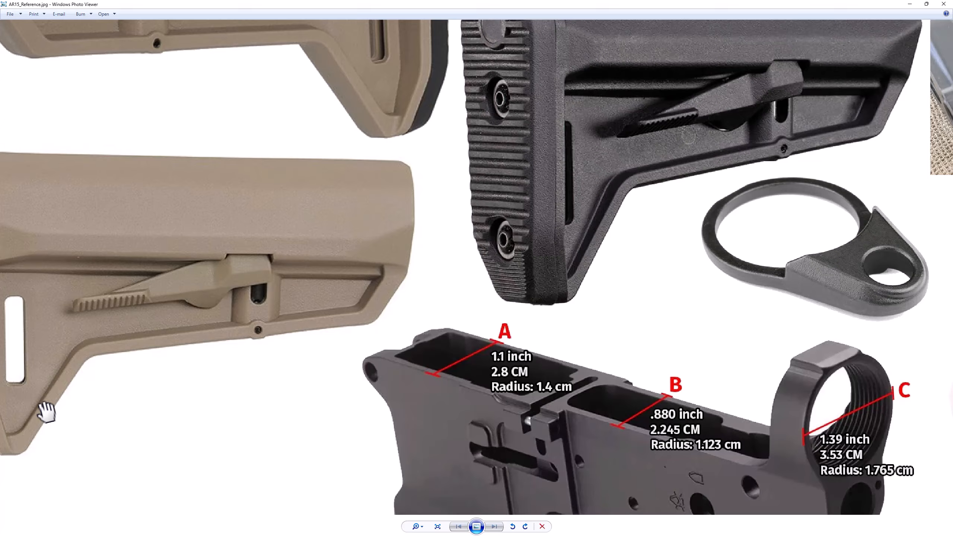
pyautogui.moveTo(104, 371); pyautogui.dragTo(159, 363)
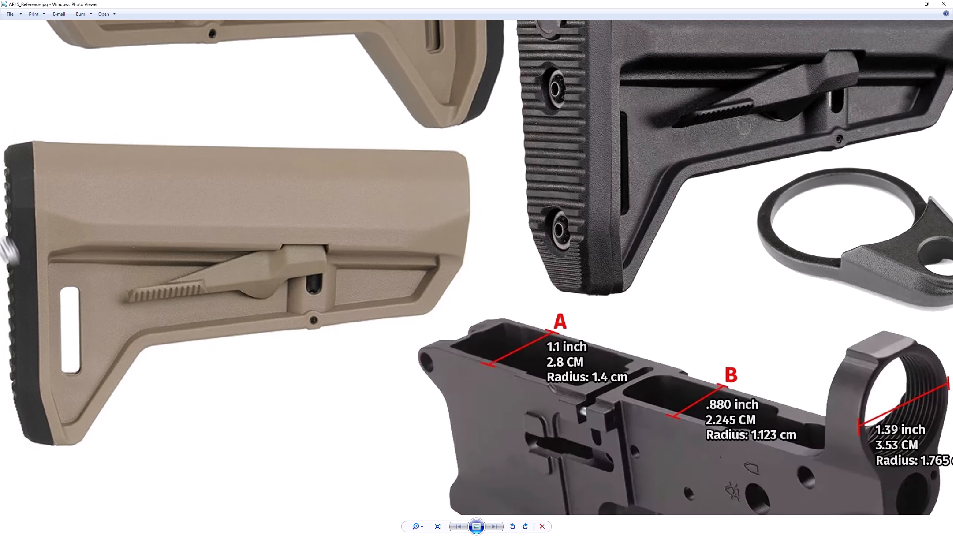
pyautogui.scroll(-3, 532, 238)
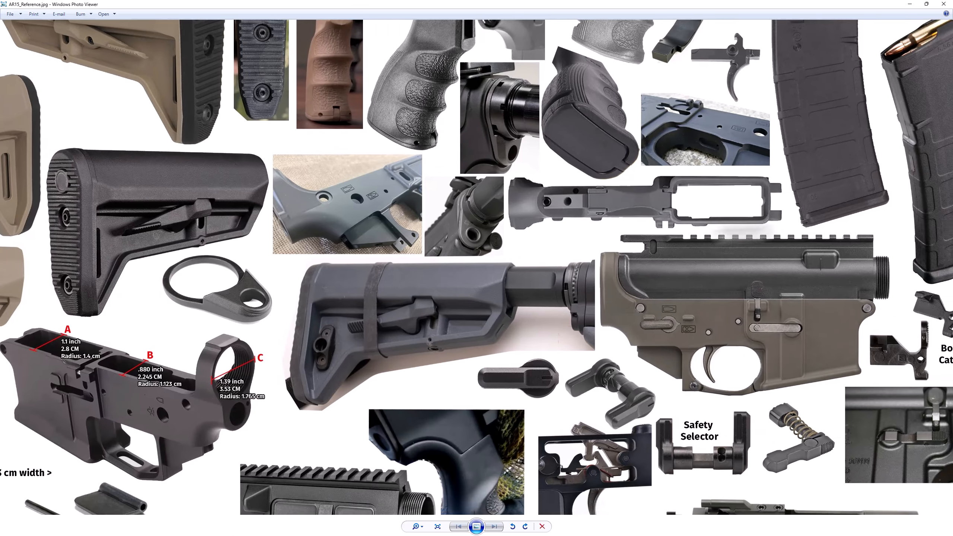
# Switch to the reference sheet in Photoshop and zoom in on the stock's lever and side cutouts
pyautogui.hotkey('alt', 'Tab')
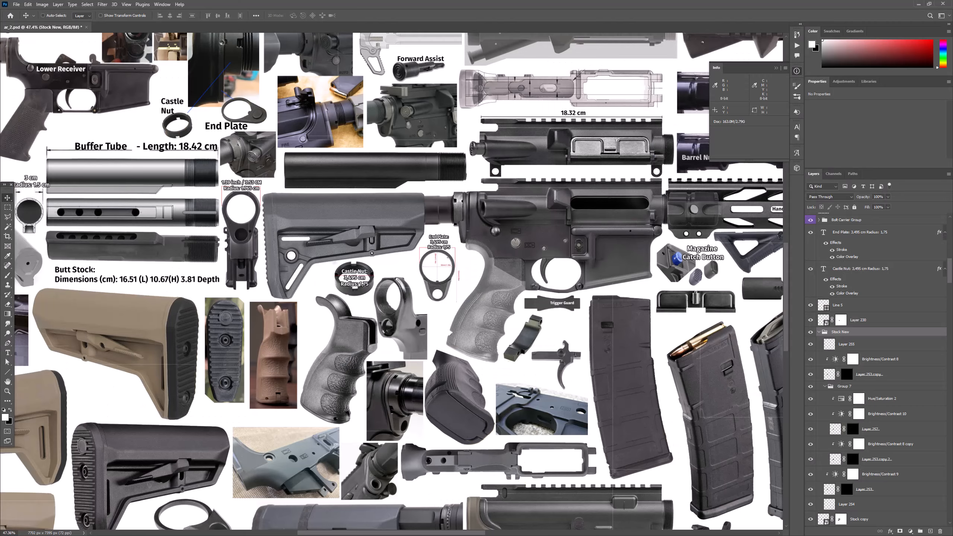
pyautogui.press('z')
pyautogui.moveTo(289, 253); pyautogui.dragTo(289, 253)
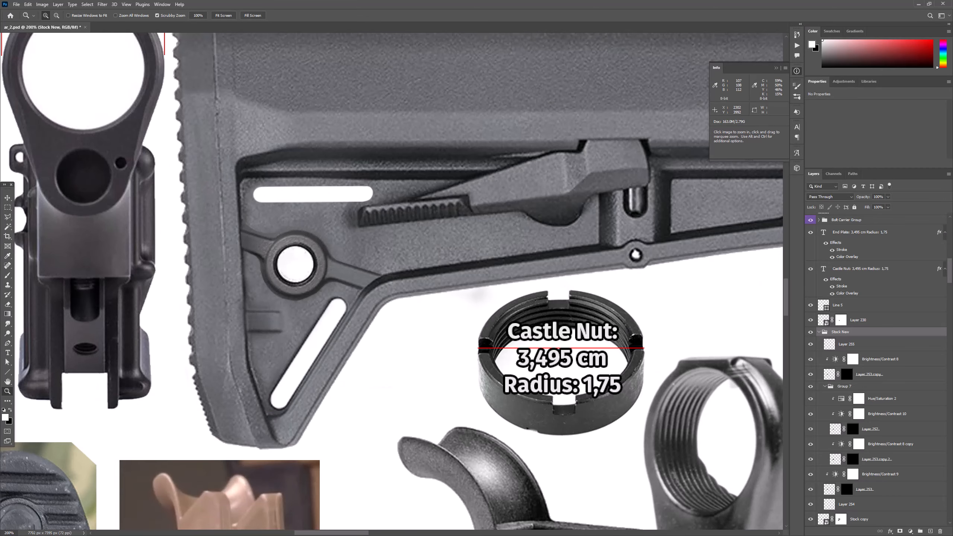
# Compare the side reference with the Stock New layer group hidden and shown, and examine the blue stock photo's round hole and slots
pyautogui.click(809, 332)
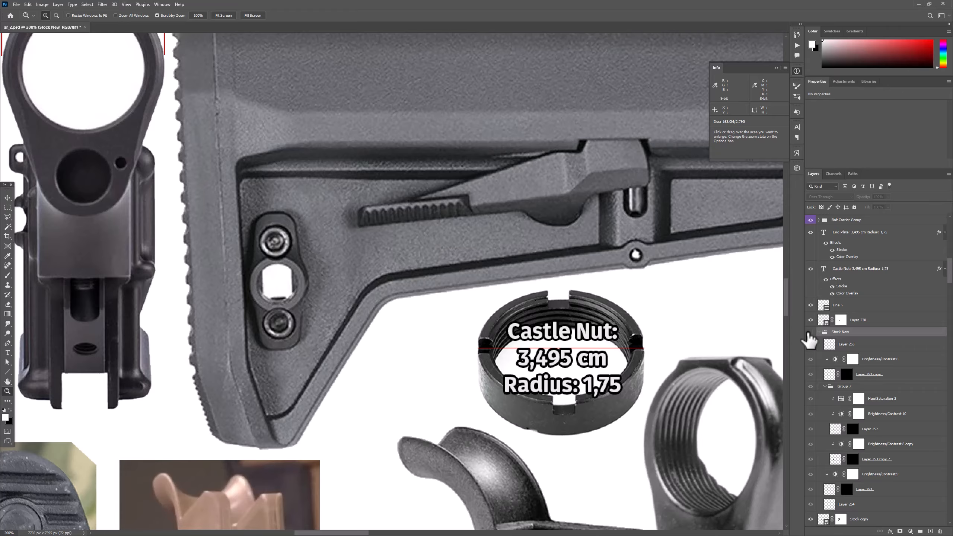
pyautogui.click(810, 332)
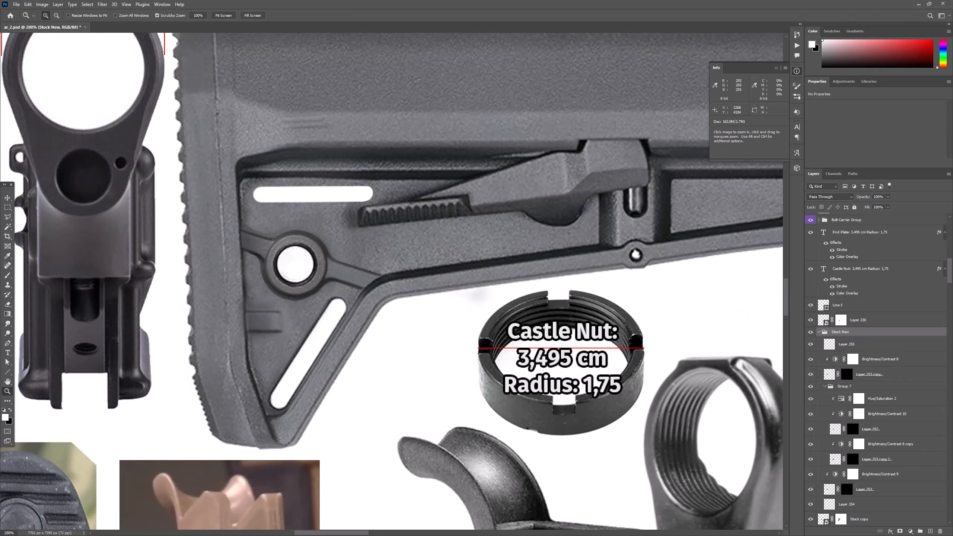
pyautogui.keyDown('alt'); pyautogui.click(318, 256); pyautogui.keyUp('alt')
pyautogui.keyDown('alt'); pyautogui.click(318, 255); pyautogui.keyUp('alt')
pyautogui.keyDown('alt'); pyautogui.click(318, 255); pyautogui.keyUp('alt')
pyautogui.moveTo(133, 334); pyautogui.dragTo(408, 150)
pyautogui.click(299, 431)
pyautogui.click(298, 432)
pyautogui.click(299, 432)
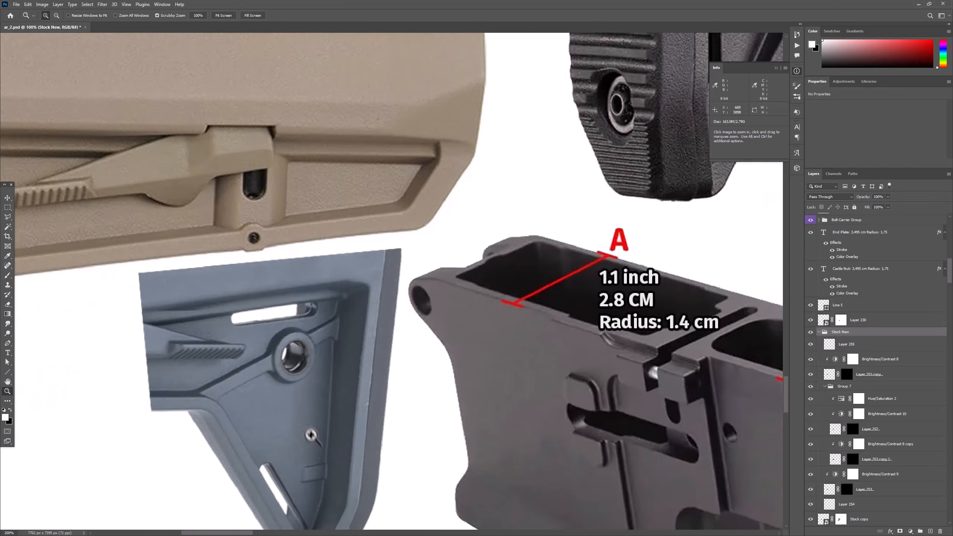
pyautogui.click(311, 435)
pyautogui.moveTo(297, 415); pyautogui.dragTo(288, 282)
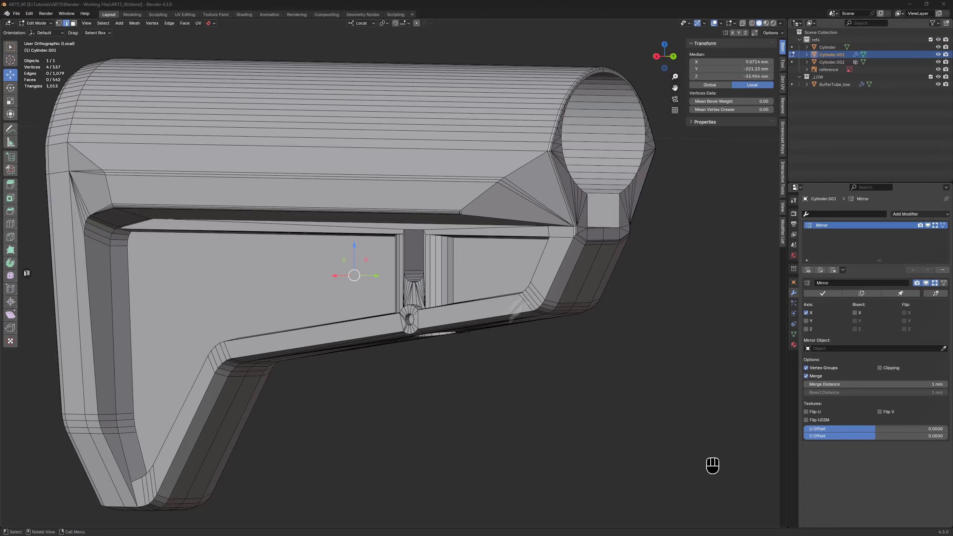
# Switch back to Blender, leave local view and show the stock see-through over the side reference around the round hole
pyautogui.scroll(3, 435, 381)
pyautogui.keyDown('shift'); pyautogui.moveTo(434, 381); pyautogui.dragTo(474, 384, button='middle'); pyautogui.keyUp('shift')
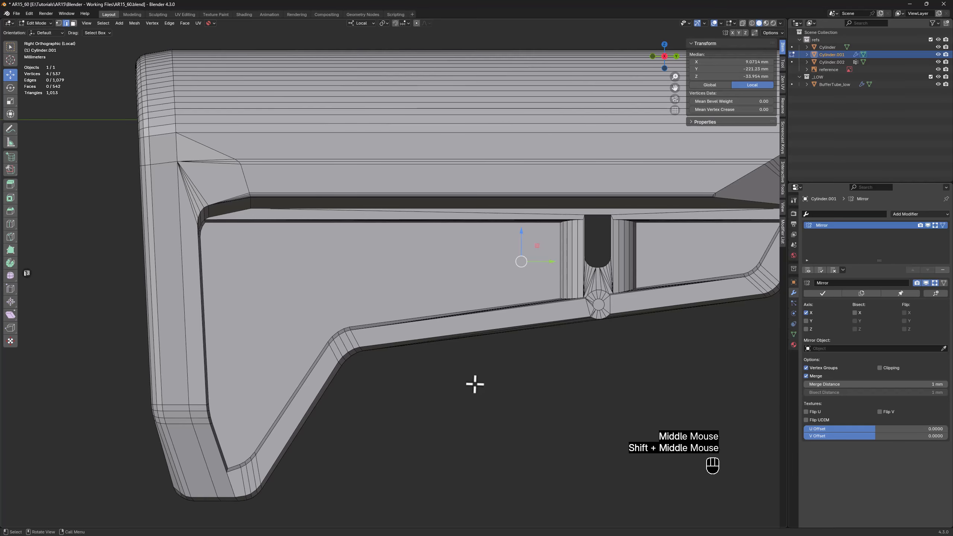
pyautogui.press('KP_Divide')
pyautogui.press('z')
pyautogui.hotkey('alt', 'z')
pyautogui.scroll(5, 255, 316)
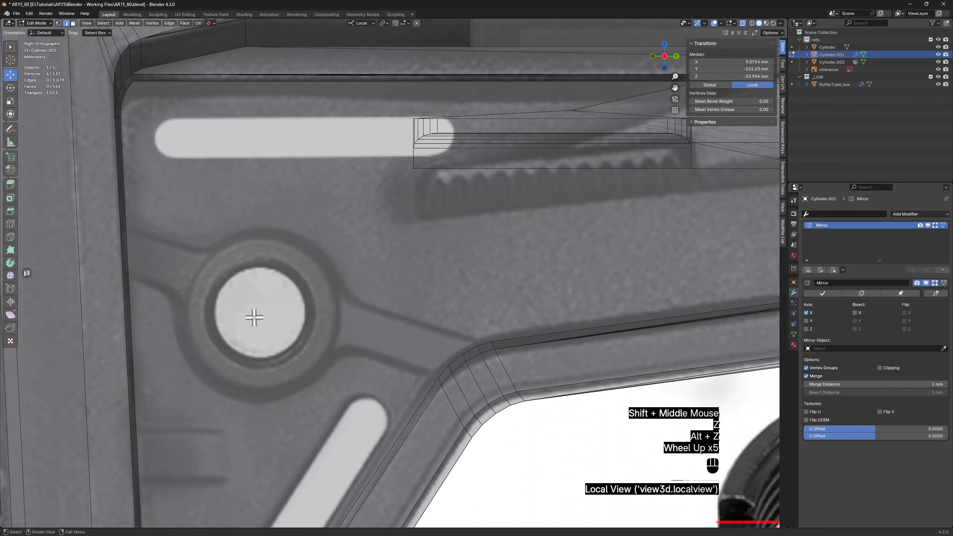
pyautogui.scroll(1, 254, 318)
# Add a 24-vertex cylinder about 14.9 mm in diameter and 5.8 mm deep over the ring around the round hole
pyautogui.press('Tab')
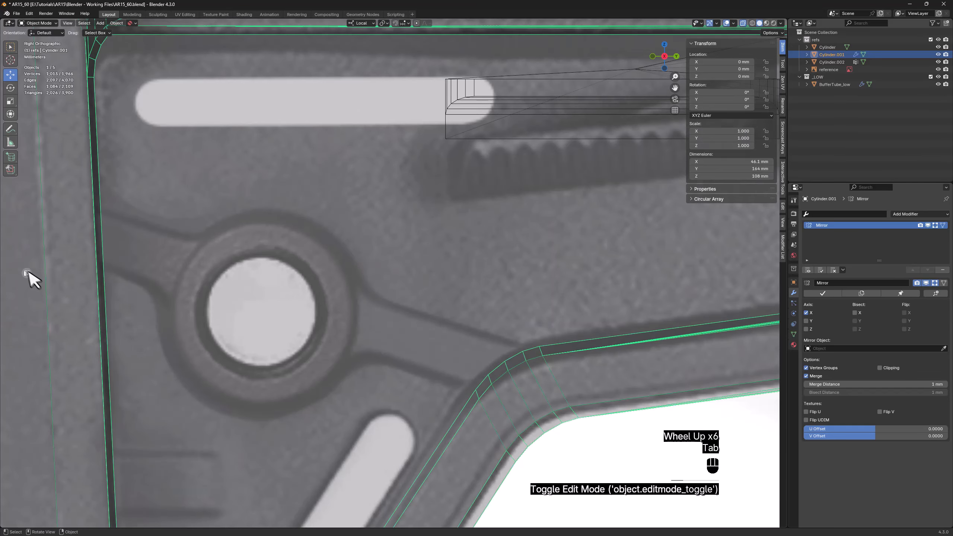
pyautogui.click(11, 158)
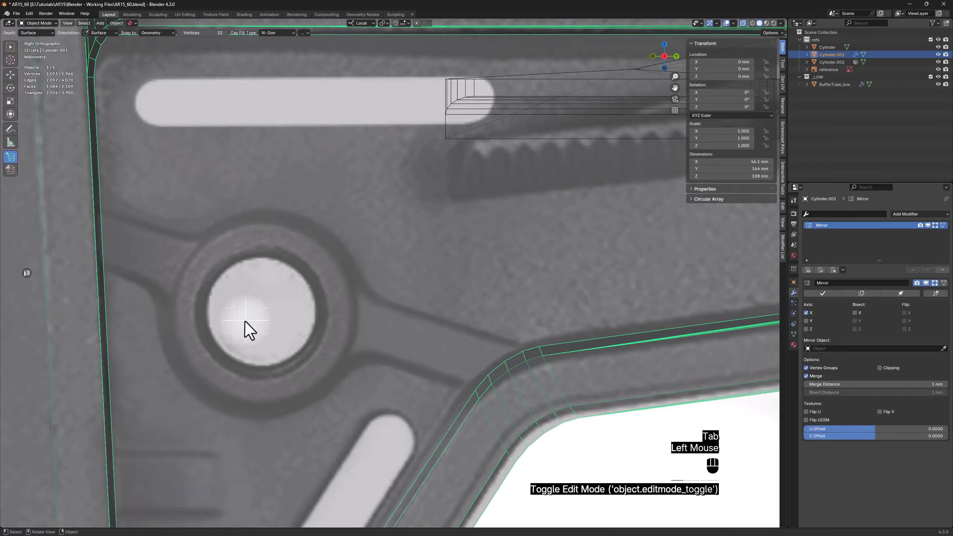
pyautogui.keyDown('shift'); pyautogui.moveTo(255, 311); pyautogui.dragTo(349, 216); pyautogui.keyUp('shift')
pyautogui.click(433, 201)
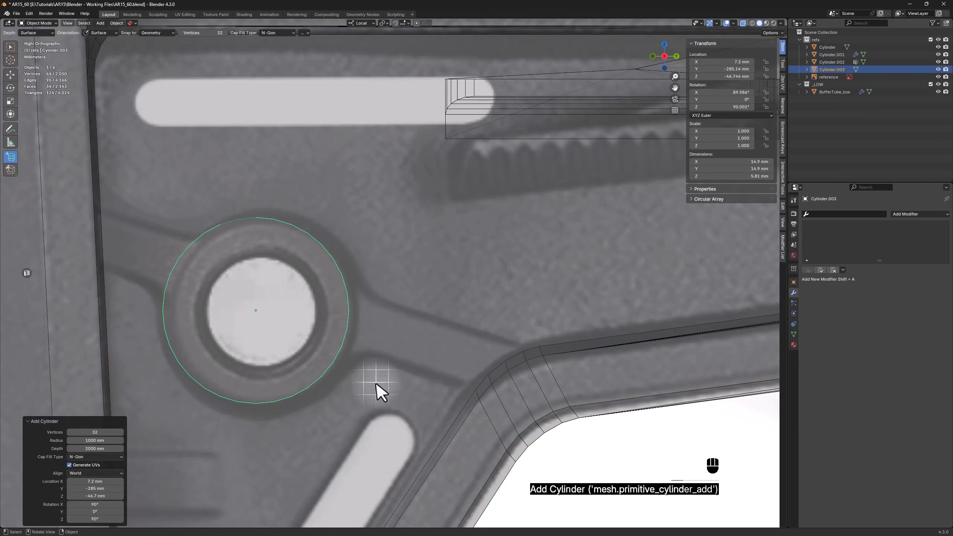
pyautogui.click(104, 431)
pyautogui.write('24')
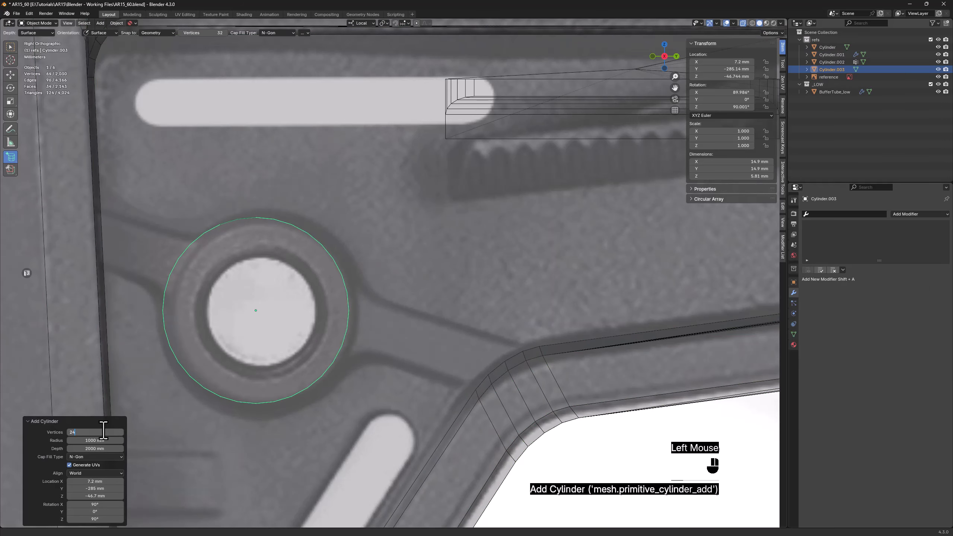
pyautogui.press('Return')
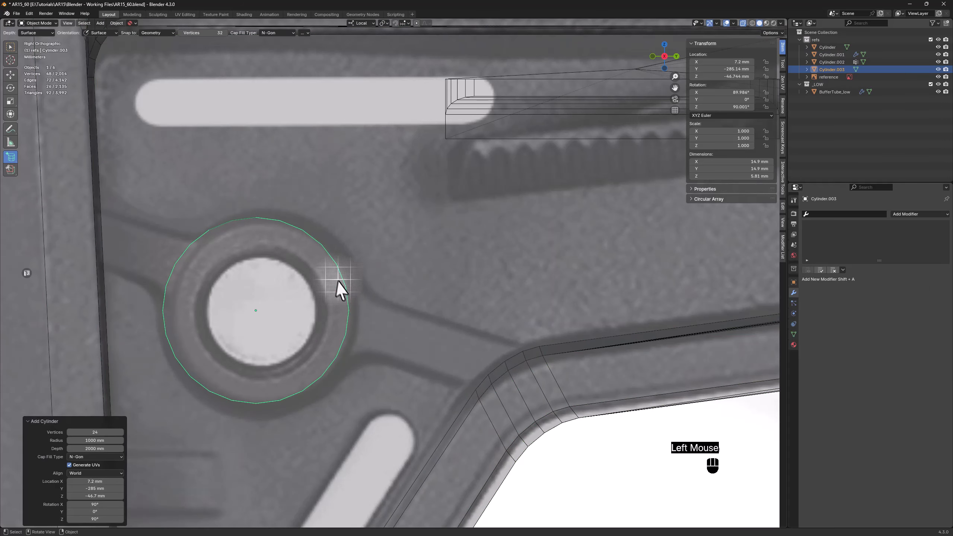
# Extrude three adjacent rim faces on the cylinder's side facing the lower stock edge about 2.45 mm outward along local X
pyautogui.press('Tab')
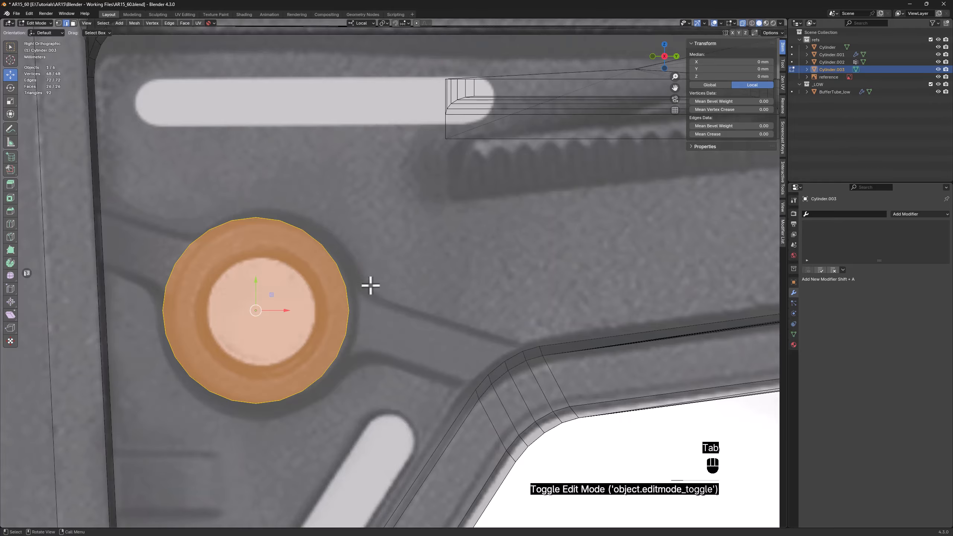
pyautogui.moveTo(366, 283); pyautogui.dragTo(360, 283, button='middle')
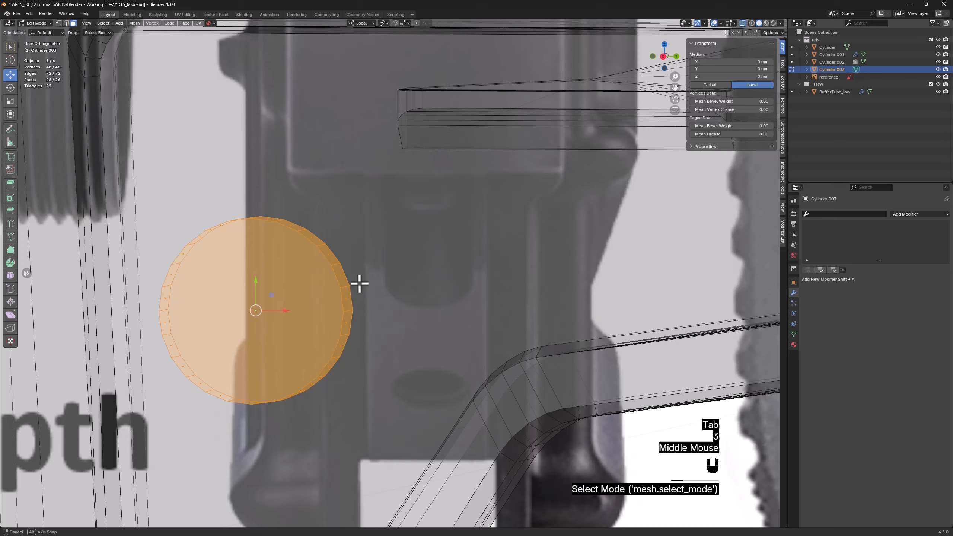
pyautogui.scroll(2, 349, 304)
pyautogui.click(349, 300)
pyautogui.keyDown('shift'); pyautogui.click(339, 265); pyautogui.keyUp('shift')
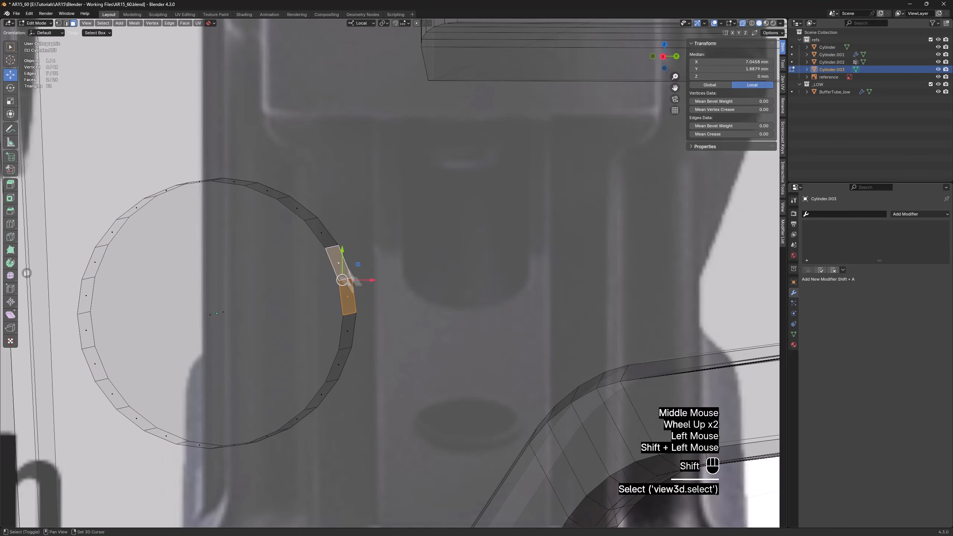
pyautogui.keyDown('shift'); pyautogui.click(345, 329); pyautogui.keyUp('shift')
pyautogui.moveTo(373, 281); pyautogui.dragTo(381, 289, button='middle')
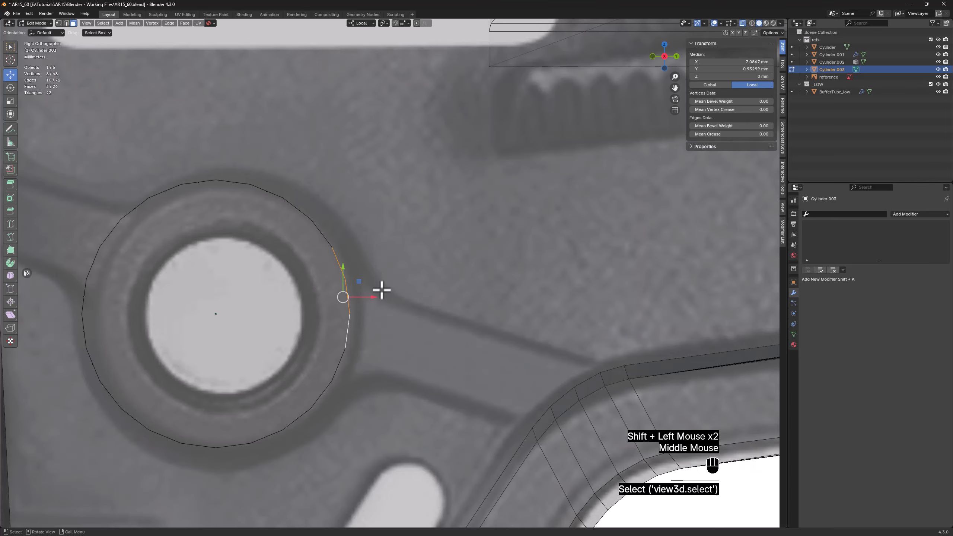
pyautogui.press('d')
pyautogui.rightClick(462, 252)
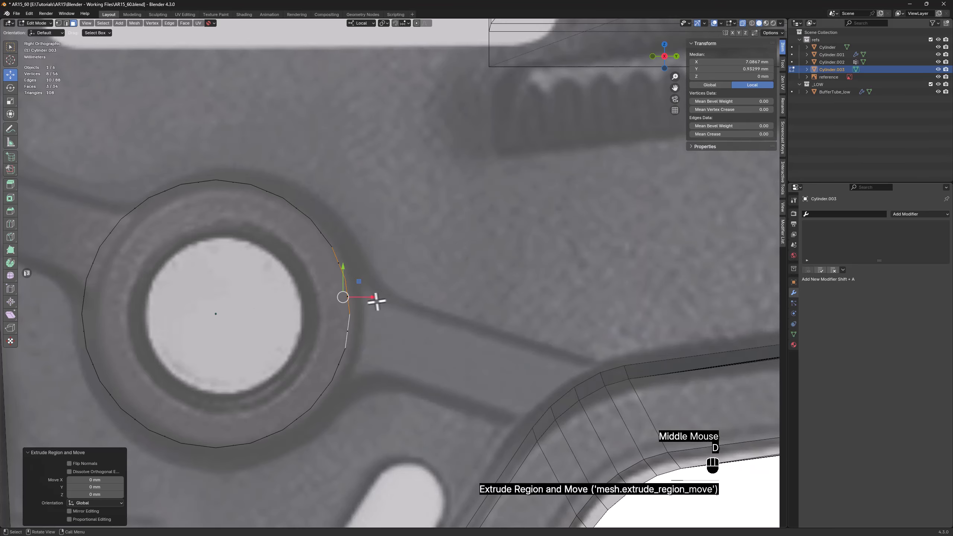
pyautogui.moveTo(373, 297); pyautogui.dragTo(415, 296)
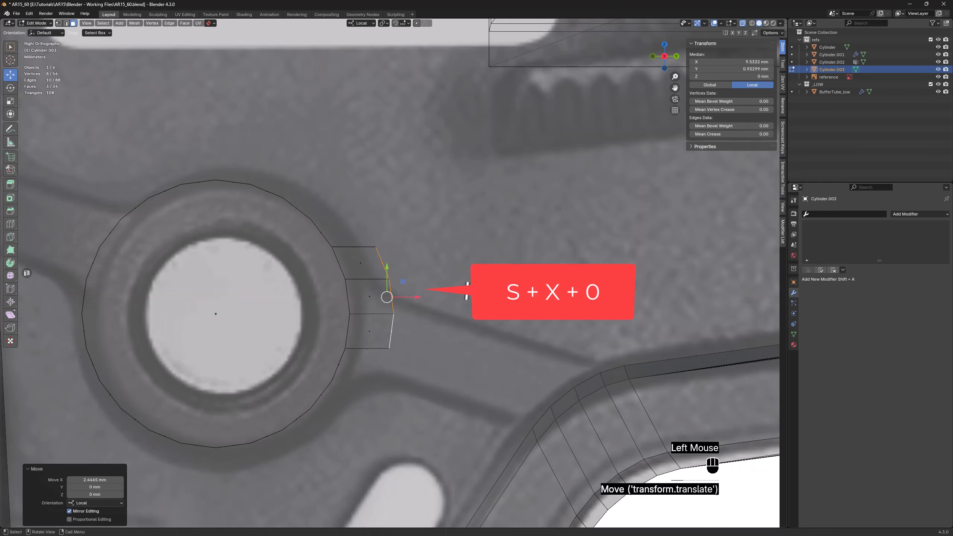
# Scale the extruded end faces to 0 along local X and 0.834 along local Y, and extrude them about 9.2 mm further
pyautogui.press('s')
pyautogui.press('x')
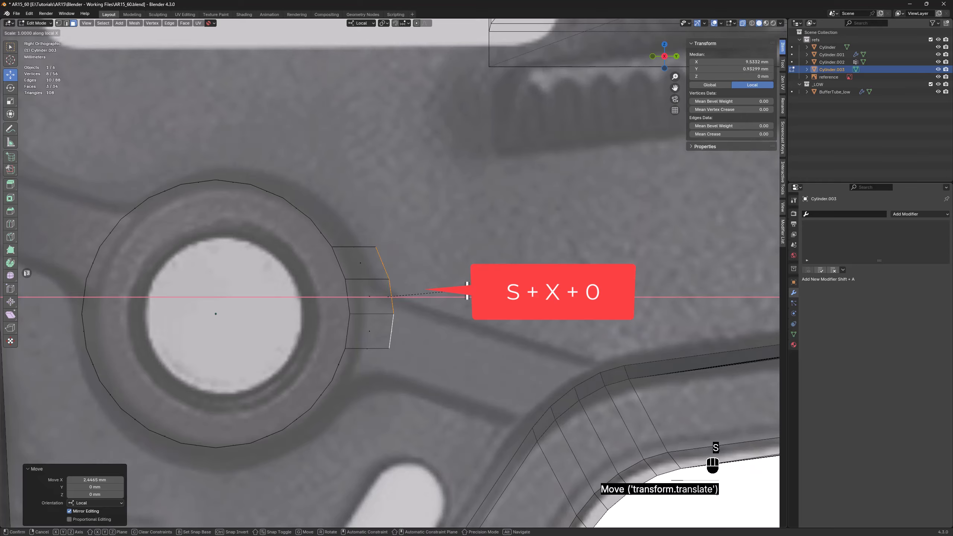
pyautogui.press('Return')
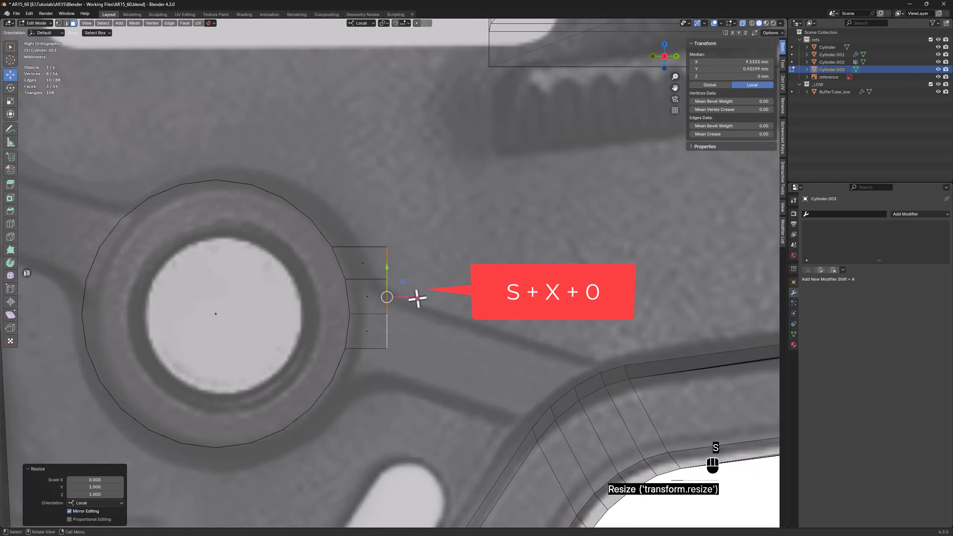
pyautogui.moveTo(387, 267); pyautogui.dragTo(387, 279)
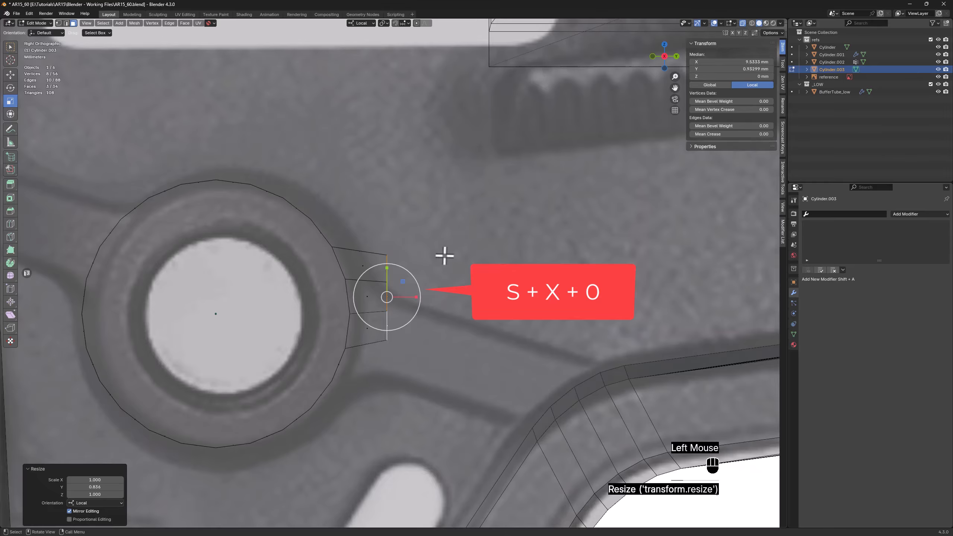
pyautogui.press('d')
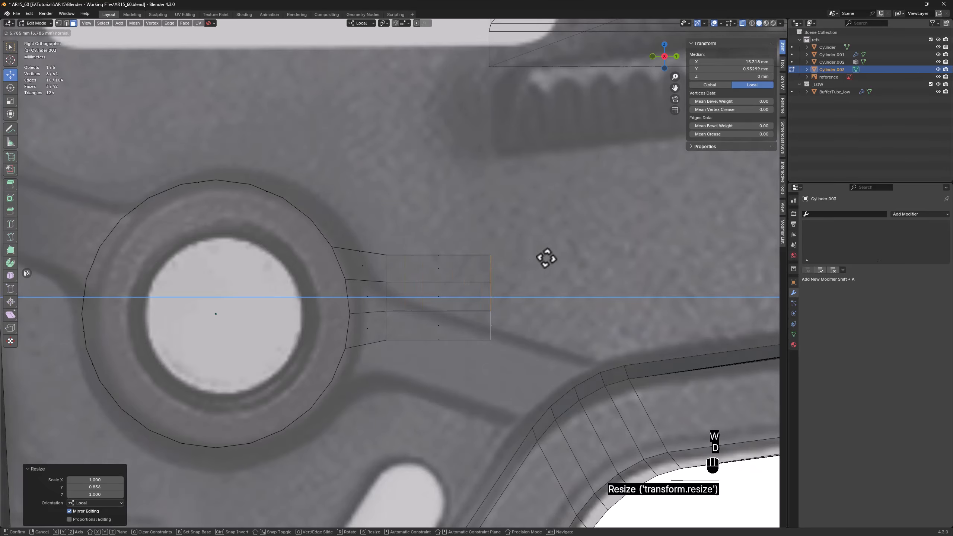
pyautogui.click(603, 253)
# Split the cylinder's front face with a vertical edge through its middle and delete the vertices of the half without the arm
pyautogui.keyDown('shift'); pyautogui.moveTo(229, 267); pyautogui.dragTo(412, 252, button='middle'); pyautogui.keyUp('shift')
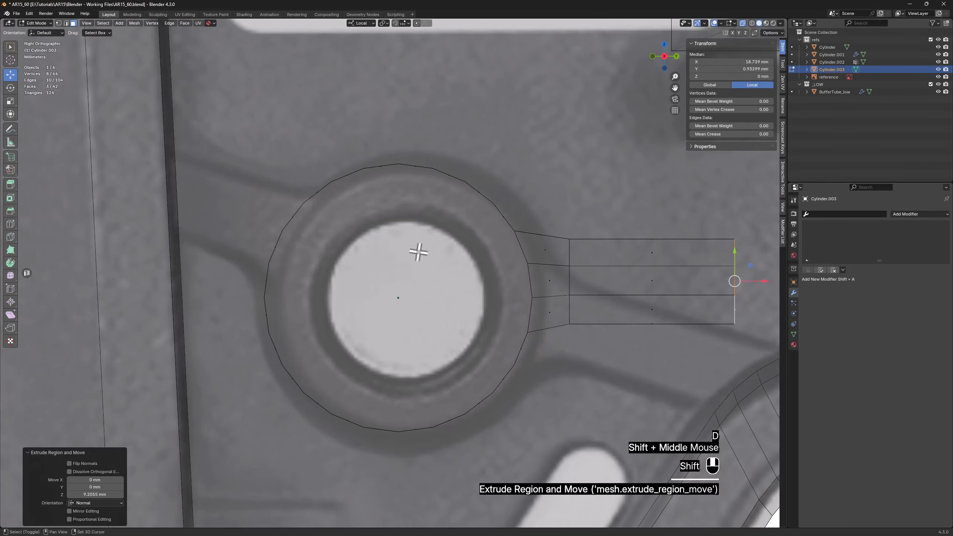
pyautogui.hotkey('alt', 'z')
pyautogui.press('1')
pyautogui.click(398, 164)
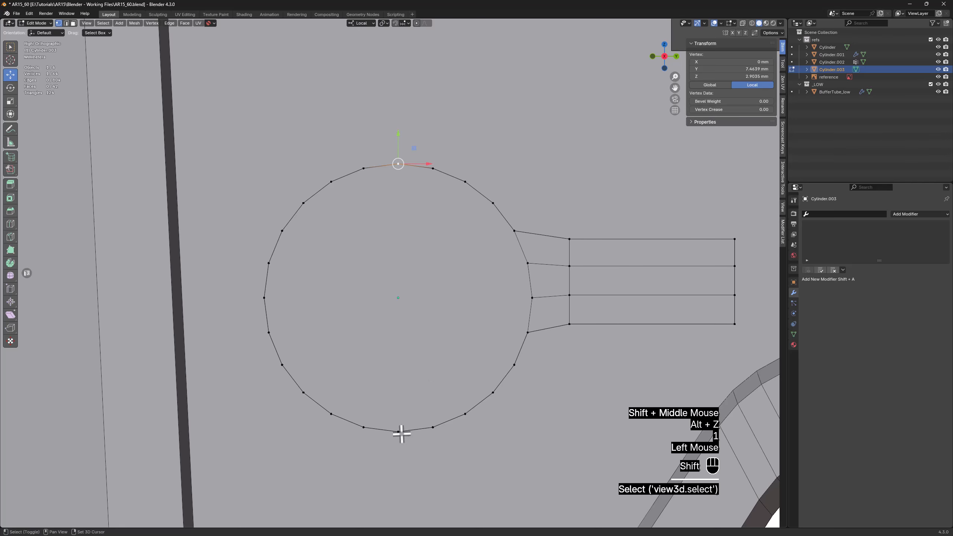
pyautogui.keyDown('shift'); pyautogui.click(398, 432); pyautogui.keyUp('shift')
pyautogui.press('f')
pyautogui.hotkey('alt', 'z')
pyautogui.moveTo(382, 145); pyautogui.dragTo(241, 476)
pyautogui.press('x')
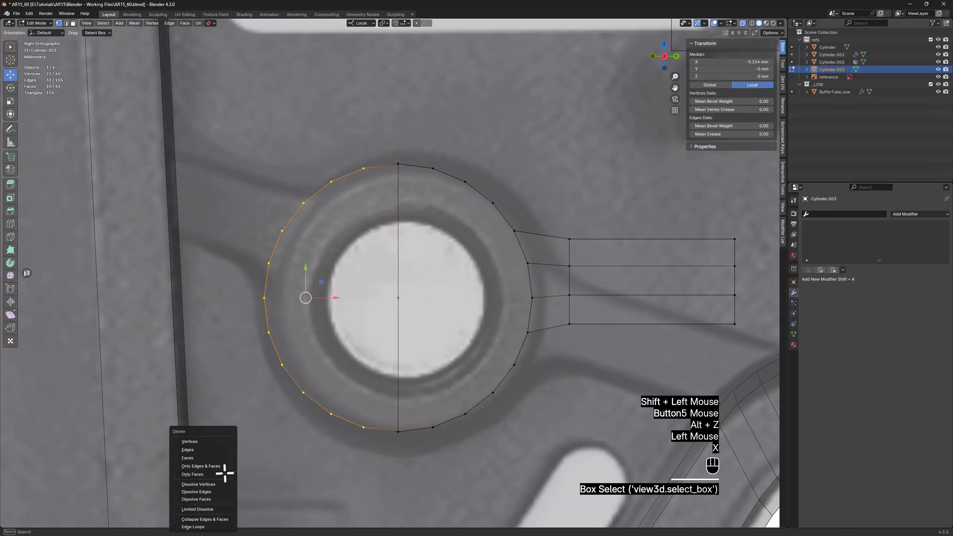
pyautogui.click(198, 442)
pyautogui.hotkey('alt', 'z')
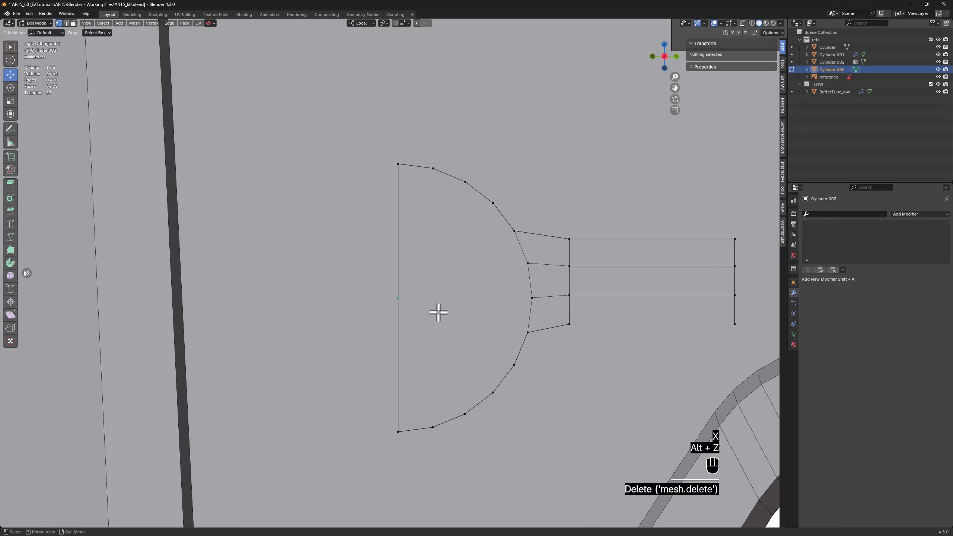
# Add a Mirror modifier across X to the half cylinder to complete the ring with an opposite arm
pyautogui.press('Tab')
pyautogui.press('w')
pyautogui.press('space')
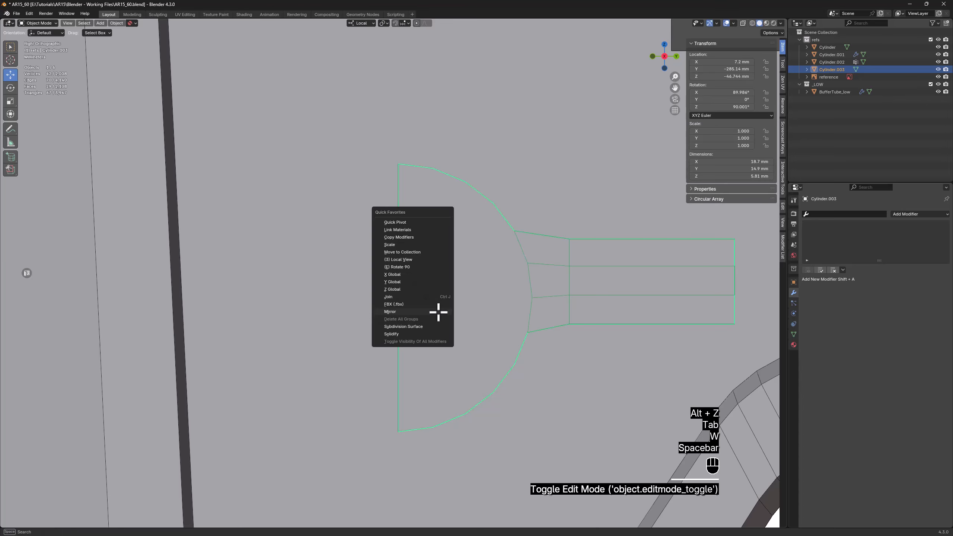
pyautogui.click(436, 311)
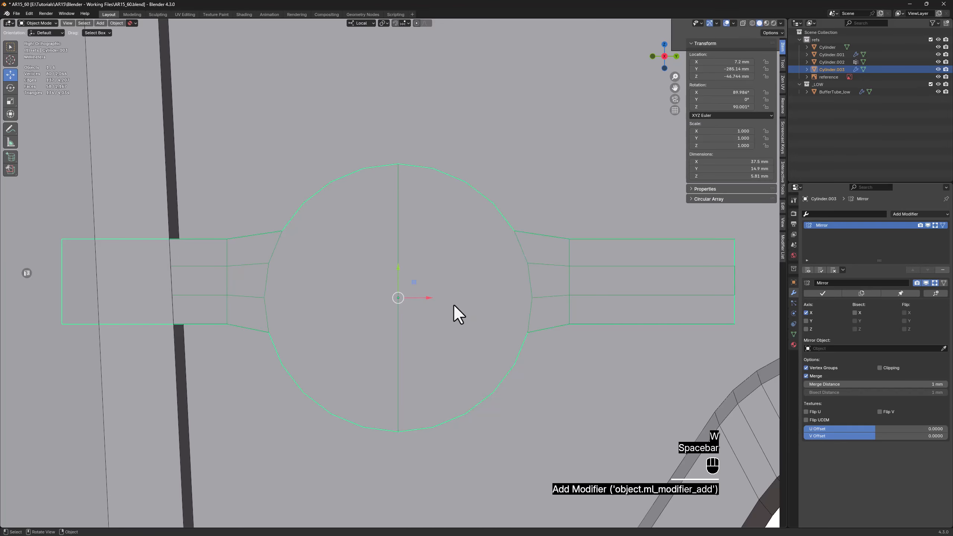
# Rotate the mirrored piece about 18.5° and shift it slightly so the ring and both arms match the side reference
pyautogui.hotkey('alt', 'z')
pyautogui.scroll(-2, 453, 304)
pyautogui.keyDown('shift'); pyautogui.moveTo(454, 306); pyautogui.dragTo(330, 272, button='middle'); pyautogui.keyUp('shift')
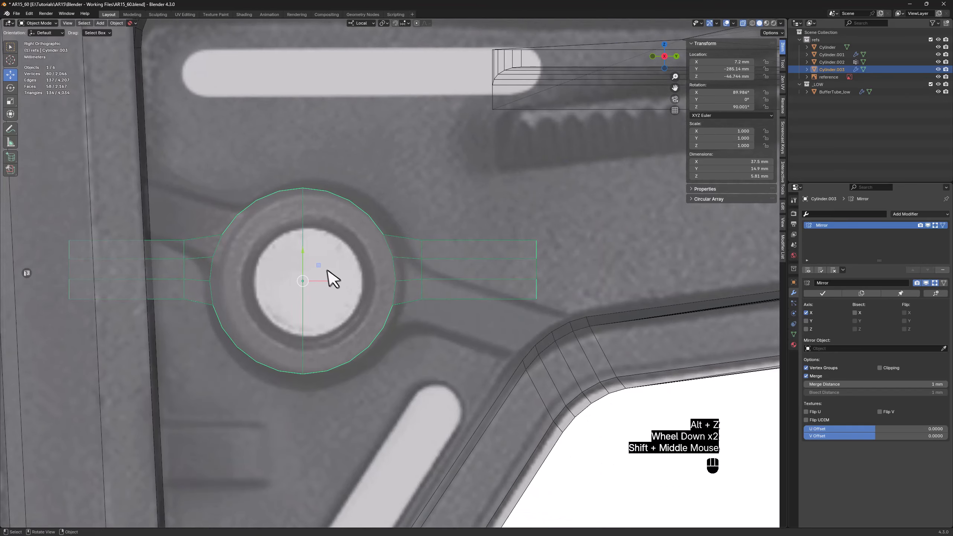
pyautogui.press('e')
pyautogui.moveTo(328, 269); pyautogui.dragTo(333, 270)
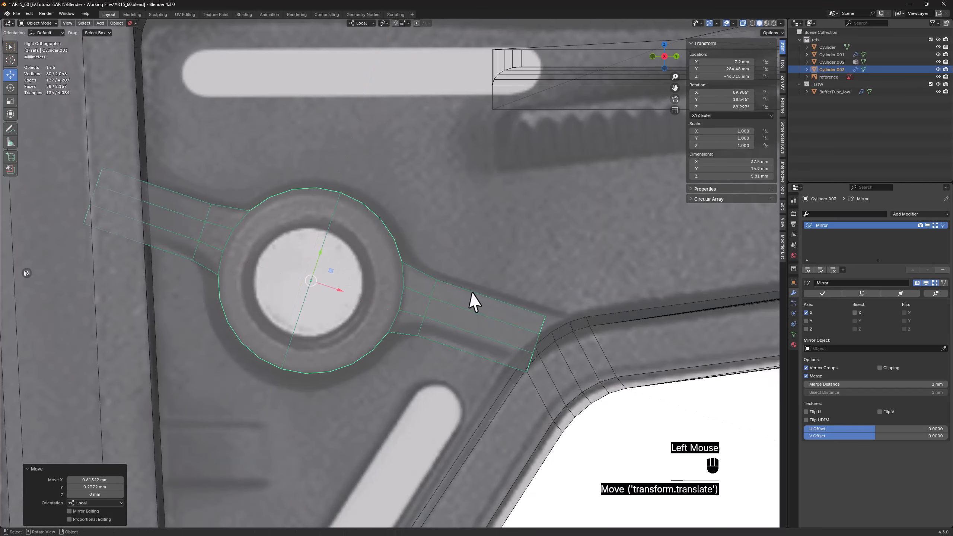
# Lengthen the arm by moving its end vertices outward along local X past the panel's edge
pyautogui.press('Tab')
pyautogui.moveTo(504, 391); pyautogui.dragTo(589, 230)
pyautogui.moveTo(559, 353); pyautogui.dragTo(590, 359)
# Sink the piece's front faces about 4.7 mm along local Z toward the recessed side panel
pyautogui.hotkey('alt', 'z')
pyautogui.moveTo(617, 307); pyautogui.dragTo(507, 398, button='middle')
pyautogui.hotkey('alt', 'z')
pyautogui.moveTo(483, 419); pyautogui.dragTo(564, 98)
pyautogui.moveTo(509, 310); pyautogui.dragTo(566, 313)
pyautogui.hotkey('alt', 'z')
pyautogui.moveTo(474, 273); pyautogui.dragTo(521, 267, button='middle')
pyautogui.scroll(1, 531, 267)
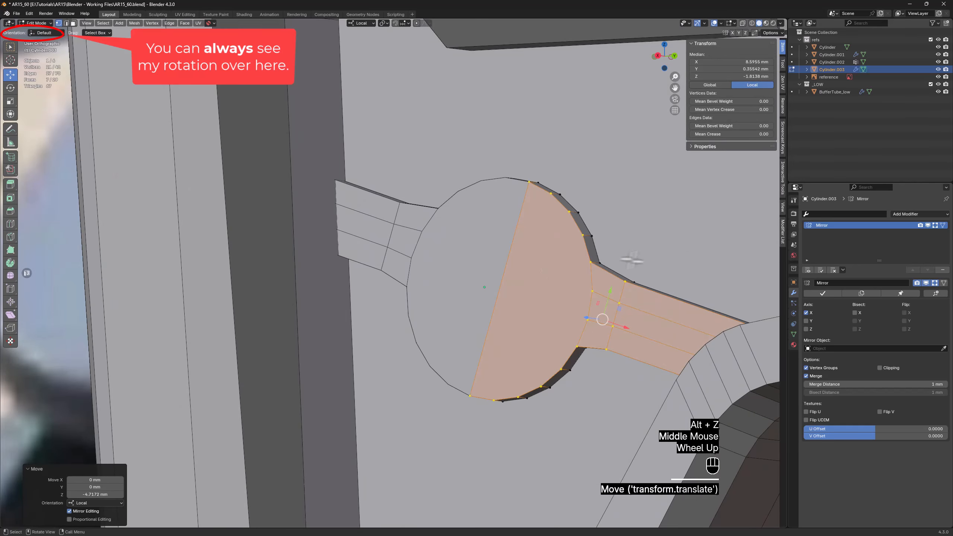
# Apply the Mirror modifier and extrude both halves of the round front face about 1.35 mm outward
pyautogui.click(821, 293)
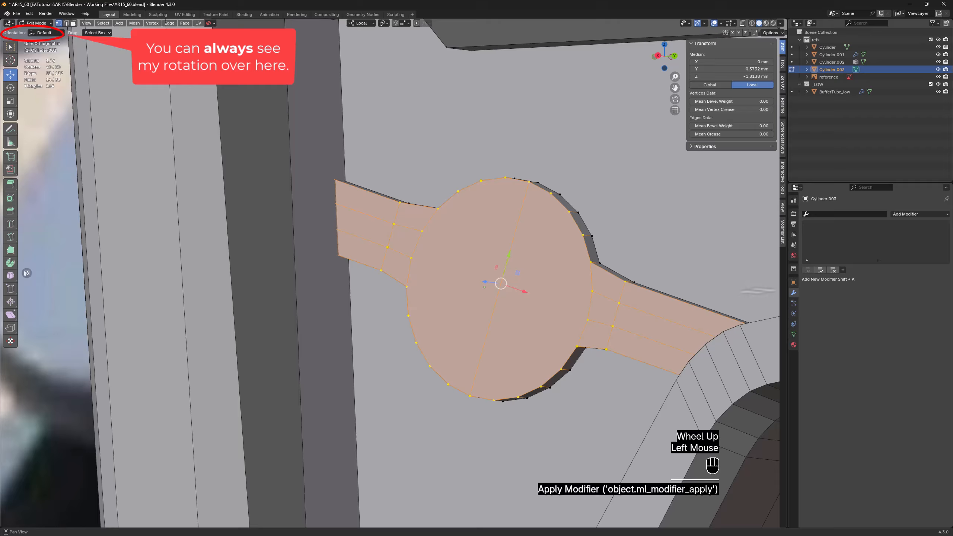
pyautogui.press('3')
pyautogui.click(540, 278)
pyautogui.keyDown('shift'); pyautogui.click(490, 257); pyautogui.keyUp('shift')
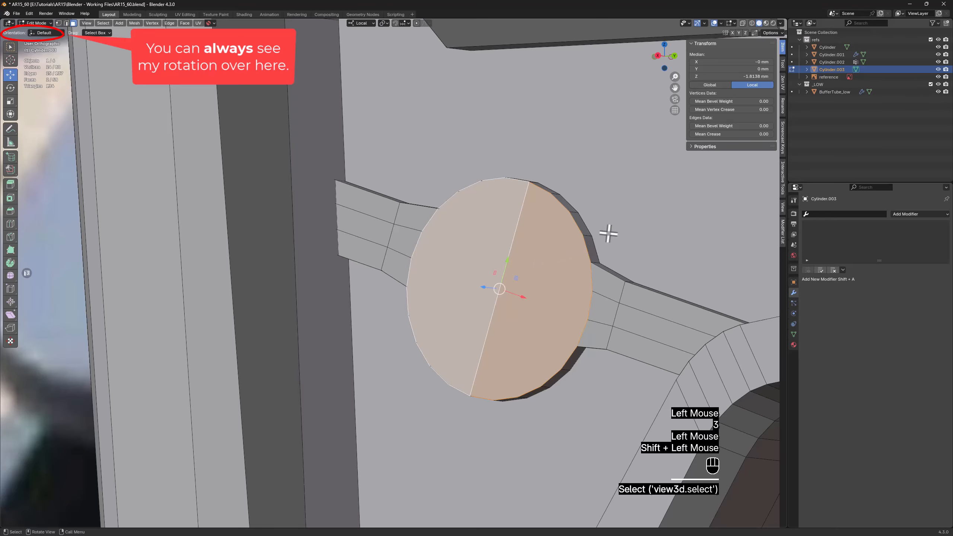
pyautogui.press('d')
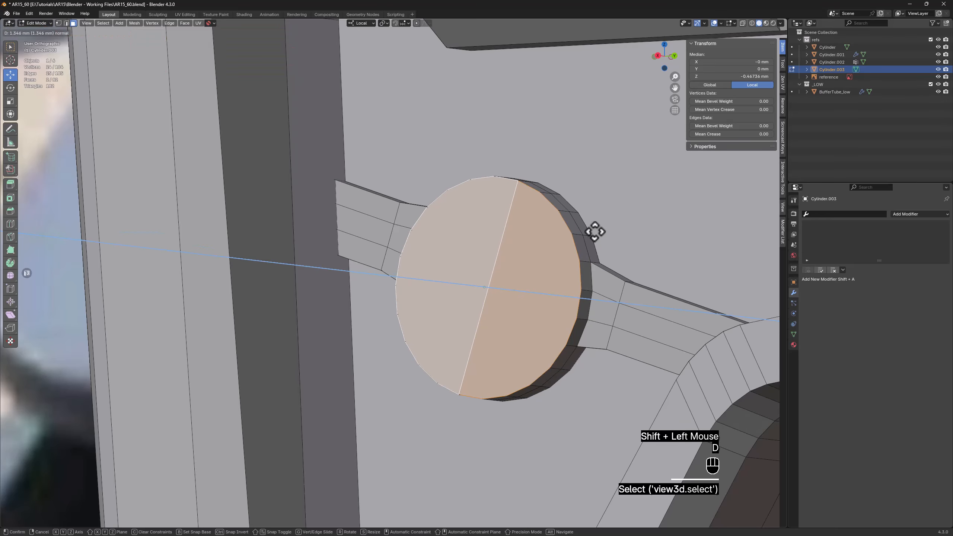
pyautogui.click(594, 232)
# Inset both halves of the round front face evenly by about 2.29 mm
pyautogui.scroll(-1, 533, 263)
pyautogui.keyDown('alt'); pyautogui.moveTo(536, 257); pyautogui.dragTo(558, 259, button='middle'); pyautogui.keyUp('alt')
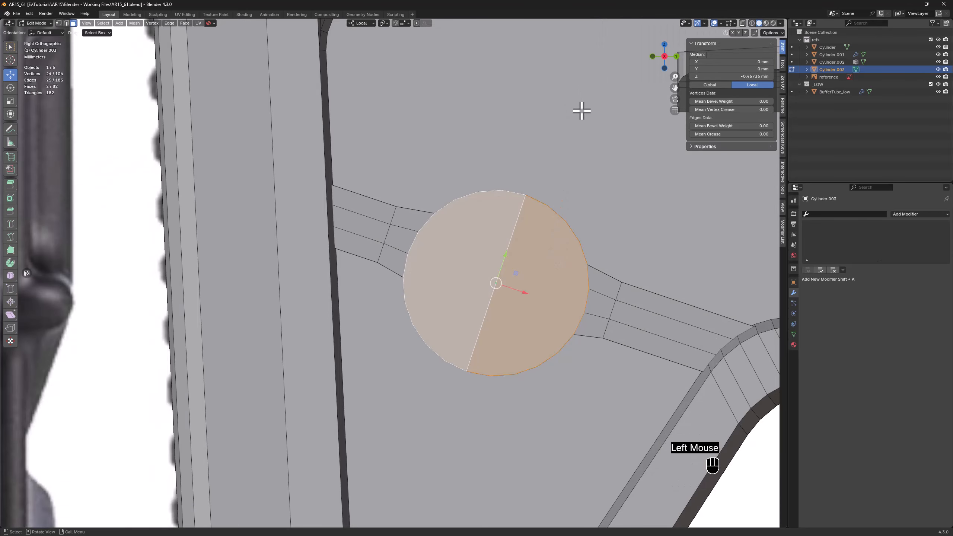
pyautogui.press('i')
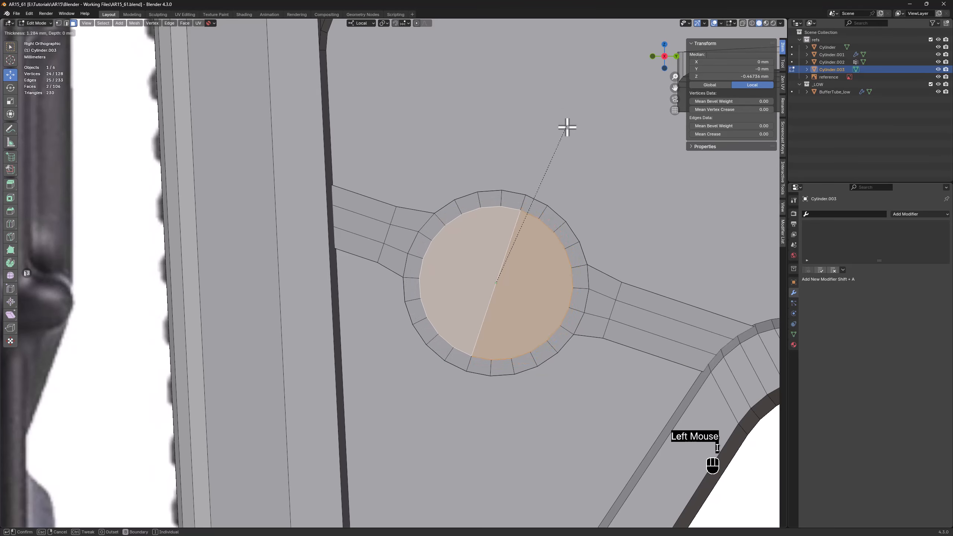
pyautogui.click(558, 136)
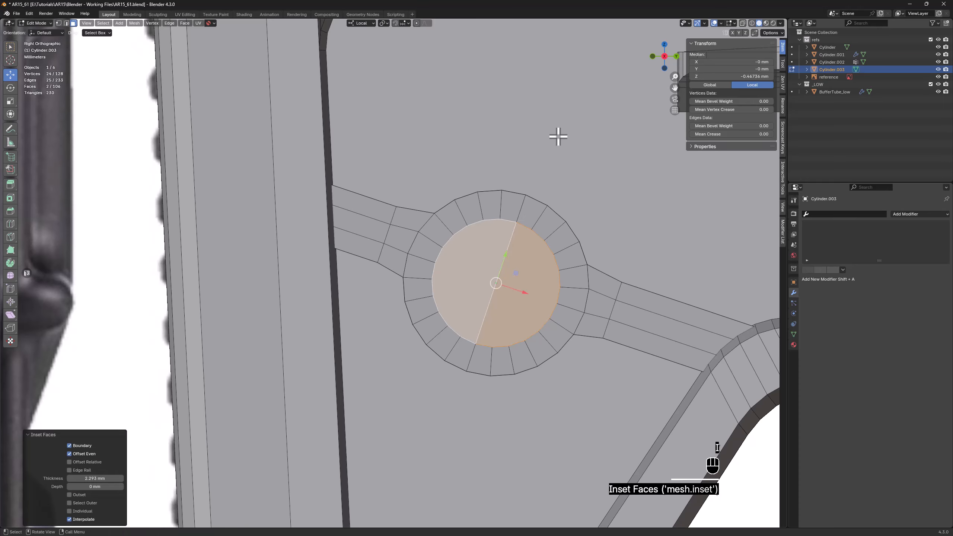
# Extrude the inset round faces about 1.29 mm inward to recess the ring's centre
pyautogui.moveTo(576, 209); pyautogui.dragTo(538, 217, button='middle')
pyautogui.scroll(2, 538, 218)
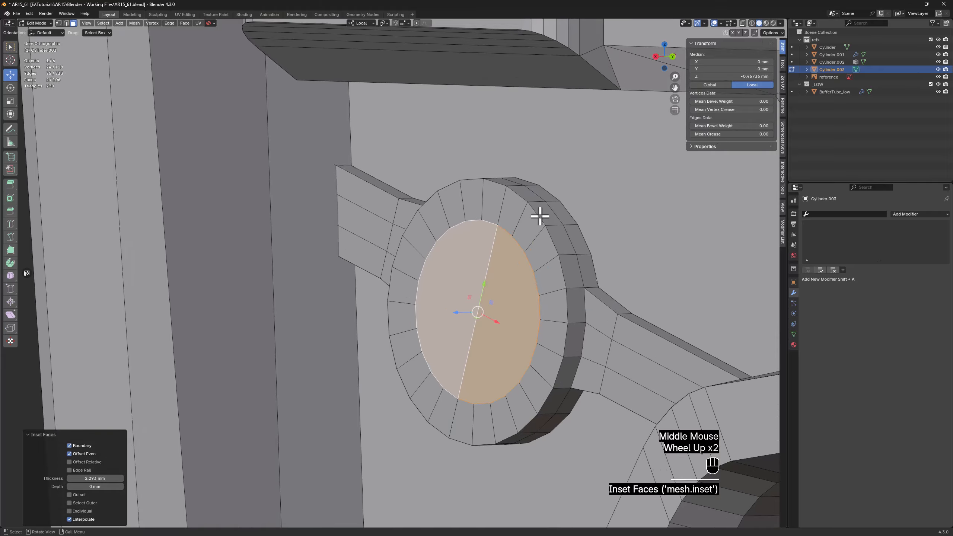
pyautogui.press('d')
pyautogui.click(557, 215)
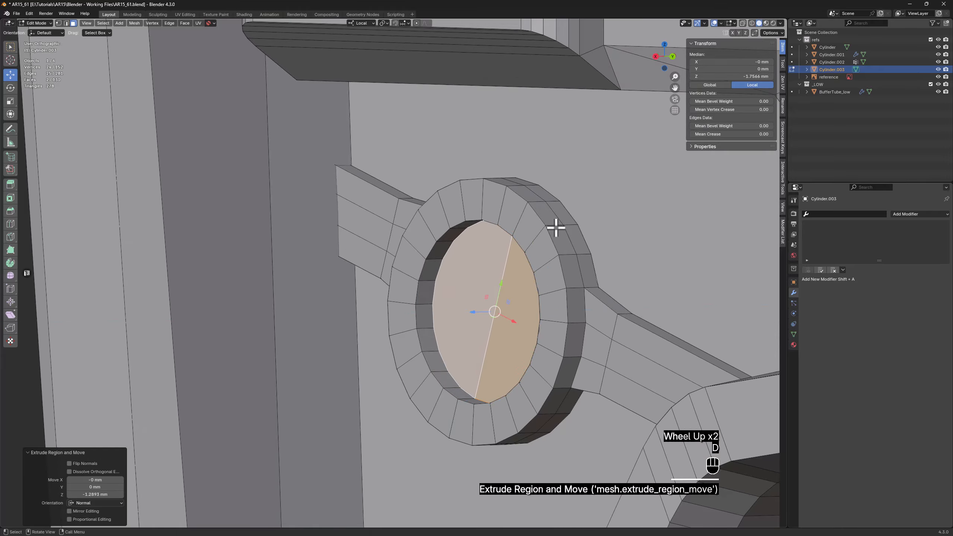
# Isolate the ring-and-arms piece in local view and select all vertices along its back side through the mesh
pyautogui.scroll(-2, 556, 227)
pyautogui.press('Tab')
pyautogui.press('z')
pyautogui.moveTo(583, 232); pyautogui.dragTo(543, 231, button='middle')
pyautogui.press('Tab')
pyautogui.press('1')
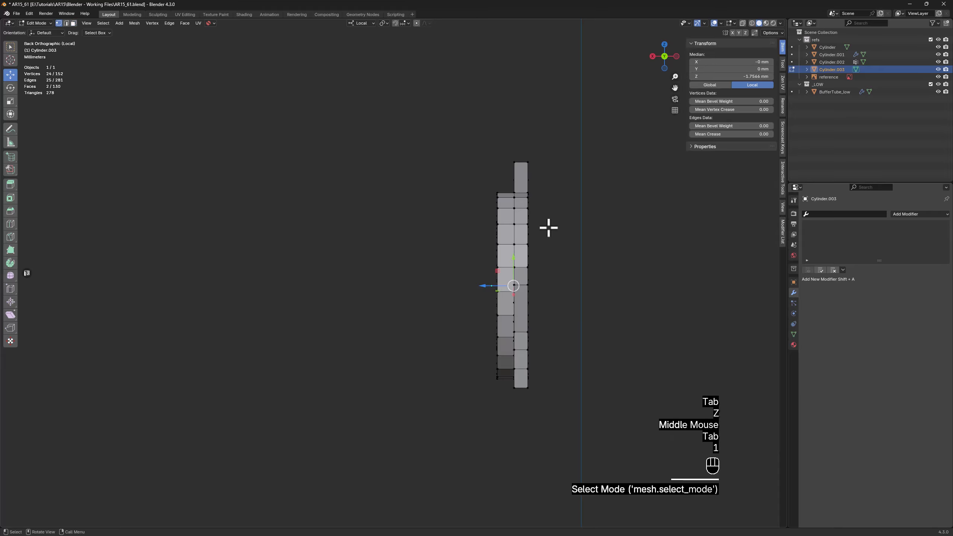
pyautogui.hotkey('alt', 'z')
pyautogui.moveTo(585, 120); pyautogui.dragTo(521, 407)
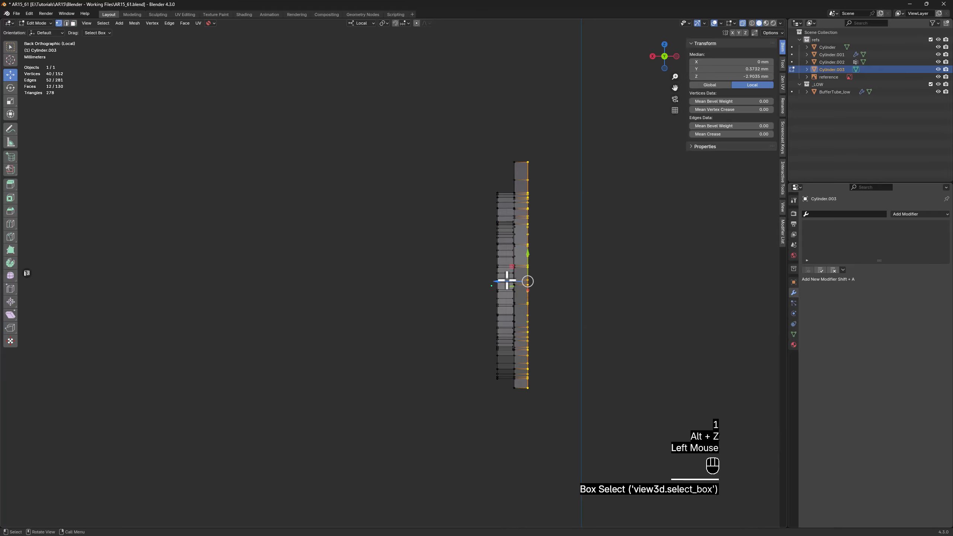
# Bring back the full model, merge the ring piece into the stock with a brush Boolean Union, and apply the cutter
pyautogui.press('z')
pyautogui.moveTo(538, 283); pyautogui.dragTo(529, 310, button='middle')
pyautogui.press('Tab')
pyautogui.hotkey('alt', 'z')
pyautogui.scroll(-1, 570, 295)
pyautogui.moveTo(529, 310); pyautogui.dragTo(609, 264, button='middle')
pyautogui.keyDown('shift'); pyautogui.click(617, 250); pyautogui.keyUp('shift')
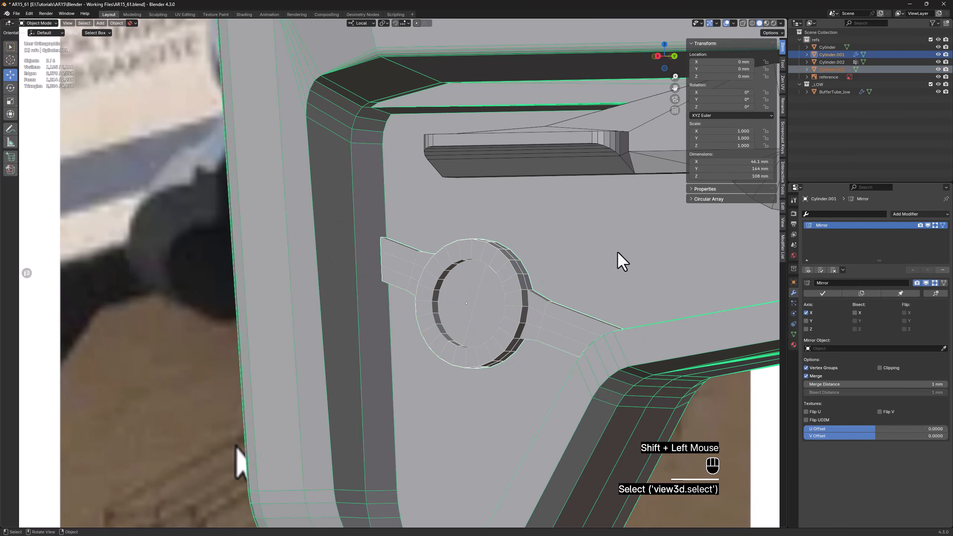
pyautogui.click(783, 207)
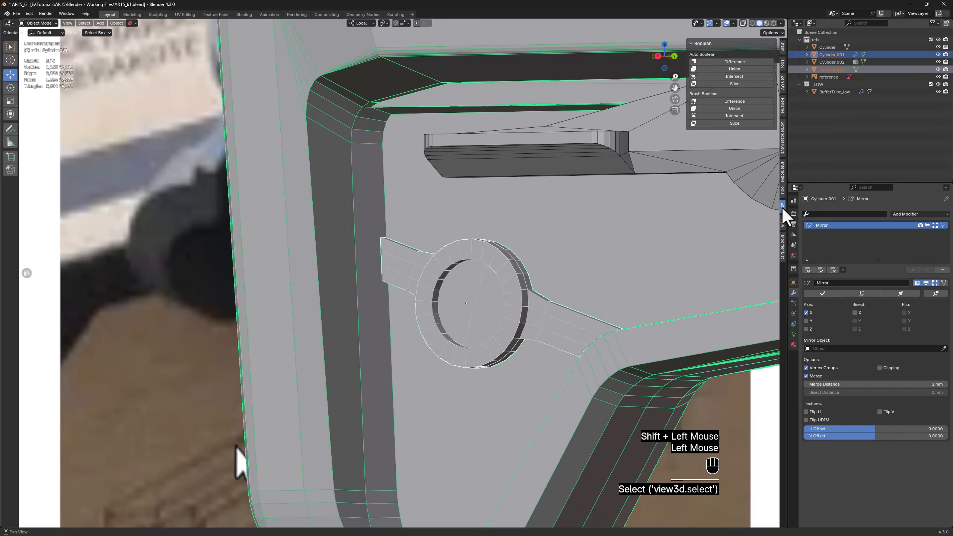
pyautogui.click(744, 109)
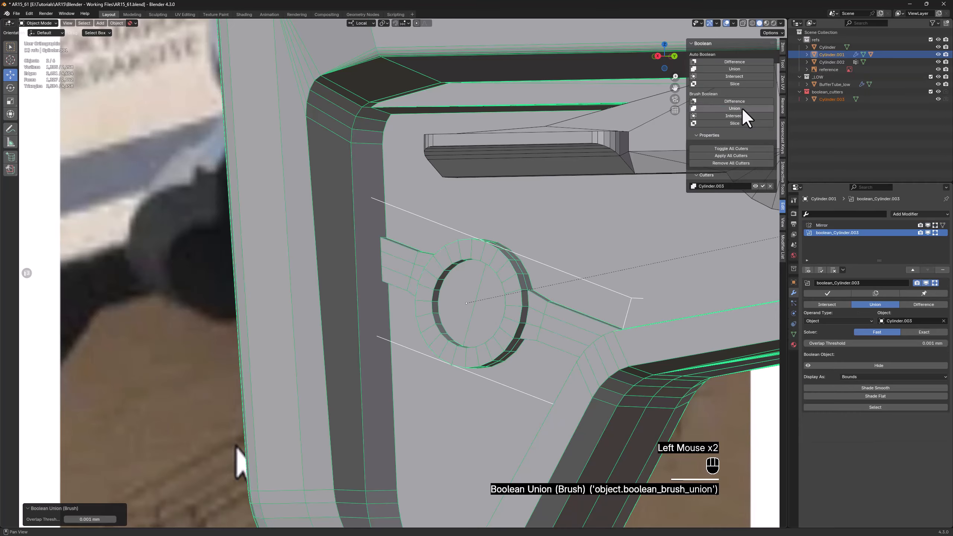
pyautogui.click(731, 155)
# Select both recessed faces inside the ring and set their median local X to 0
pyautogui.moveTo(454, 288); pyautogui.dragTo(464, 297, button='middle')
pyautogui.scroll(2, 438, 300)
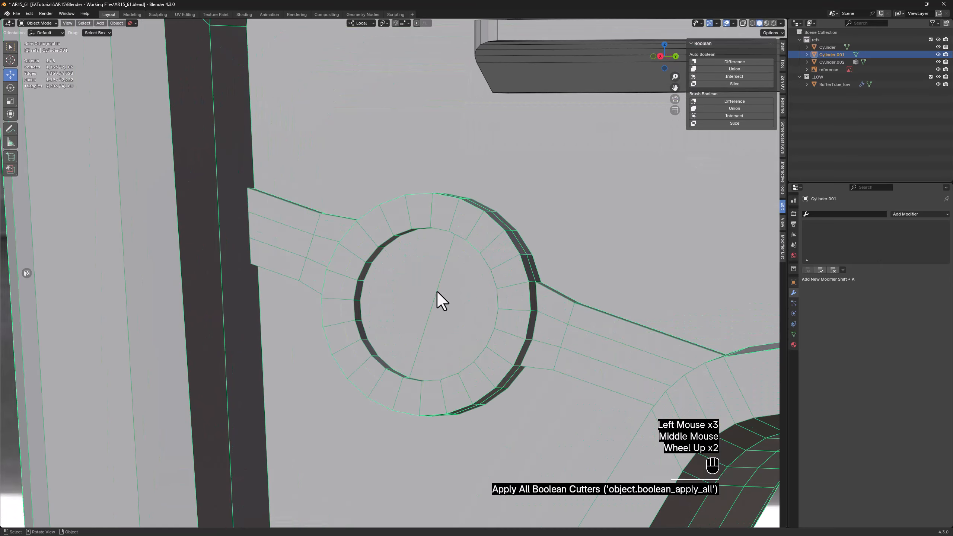
pyautogui.press('Tab')
pyautogui.press('3')
pyautogui.click(464, 305)
pyautogui.keyDown('shift'); pyautogui.click(469, 307); pyautogui.keyUp('shift')
pyautogui.keyDown('shift'); pyautogui.click(469, 308); pyautogui.keyUp('shift')
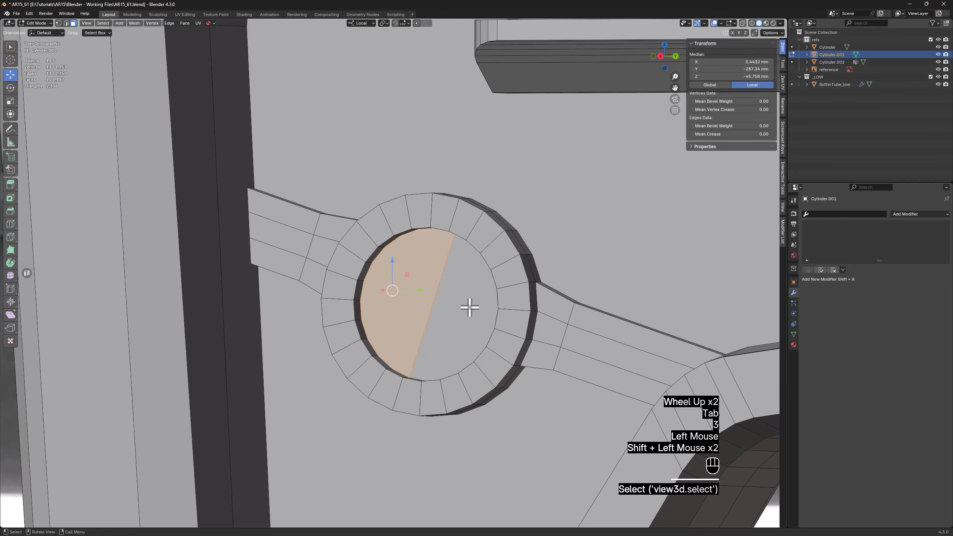
pyautogui.keyDown('shift'); pyautogui.click(458, 310); pyautogui.keyUp('shift')
pyautogui.moveTo(485, 292); pyautogui.dragTo(541, 188, button='middle')
pyautogui.click(732, 63)
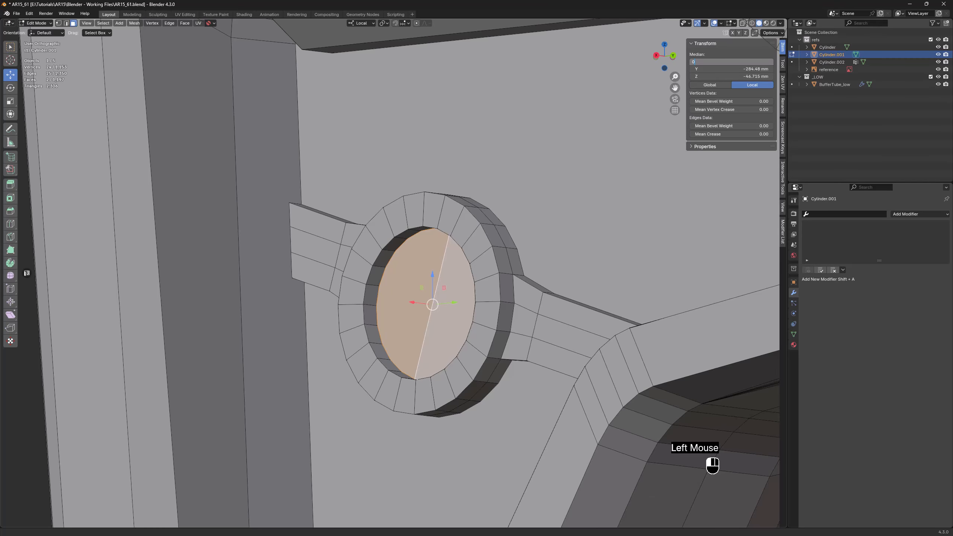
pyautogui.press('Return')
# Delete the two round faces at the bottom of the ring to open the hole
pyautogui.moveTo(397, 221); pyautogui.dragTo(408, 223, button='middle')
pyautogui.press('x')
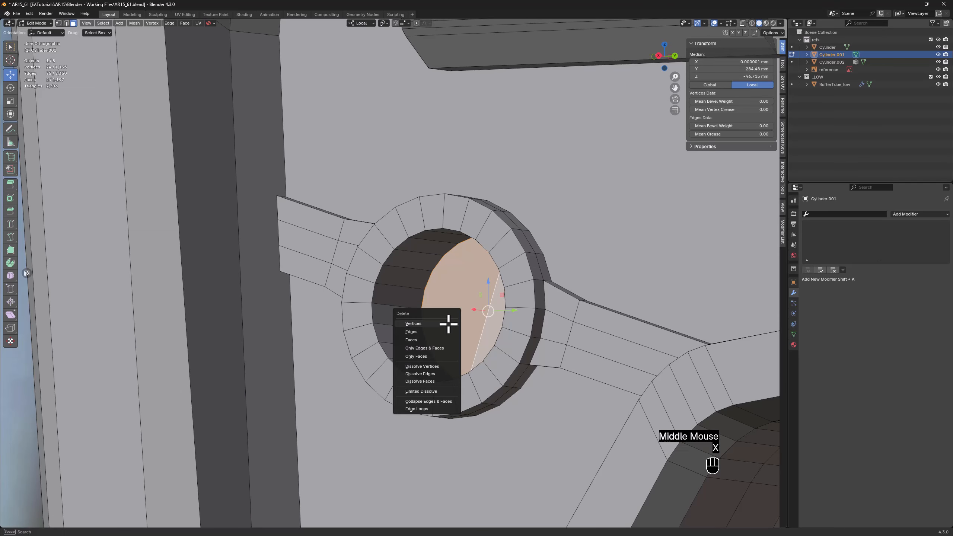
pyautogui.click(412, 340)
pyautogui.scroll(-2, 424, 337)
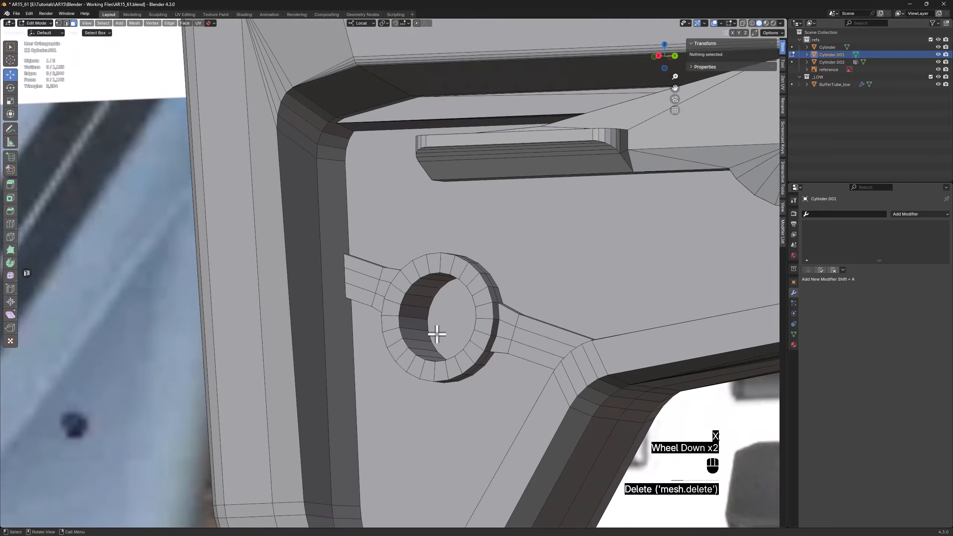
pyautogui.moveTo(435, 337)
pyautogui.mouseDown(button='middle')
pyautogui.moveTo(477, 352)
pyautogui.moveTo(426, 330)
pyautogui.mouseUp(button='middle')
pyautogui.scroll(-2, 425, 330)
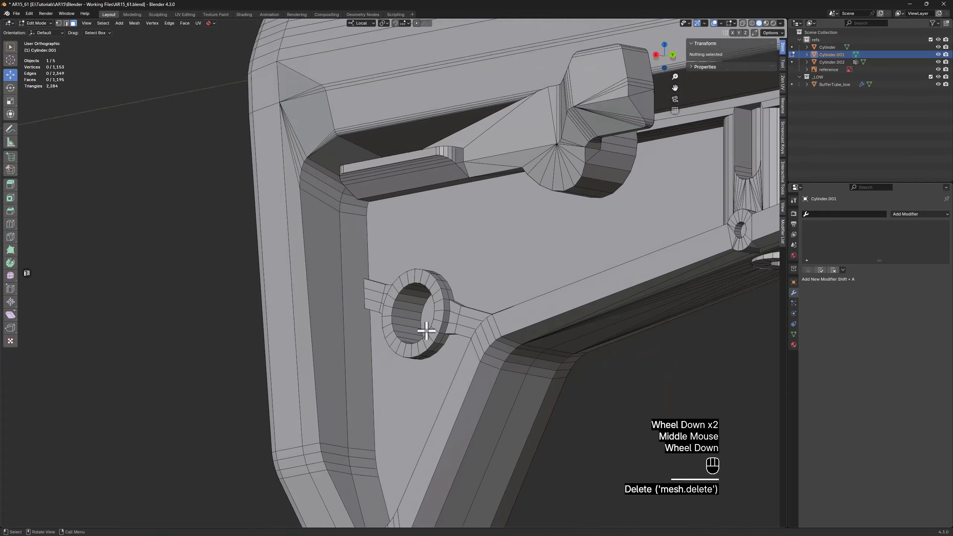
# Isolate the stock and delete all vertices on its negative X half
pyautogui.press('Tab')
pyautogui.press('z')
pyautogui.moveTo(520, 317); pyautogui.dragTo(400, 303, button='middle')
pyautogui.press('Tab')
pyautogui.scroll(-1, 491, 242)
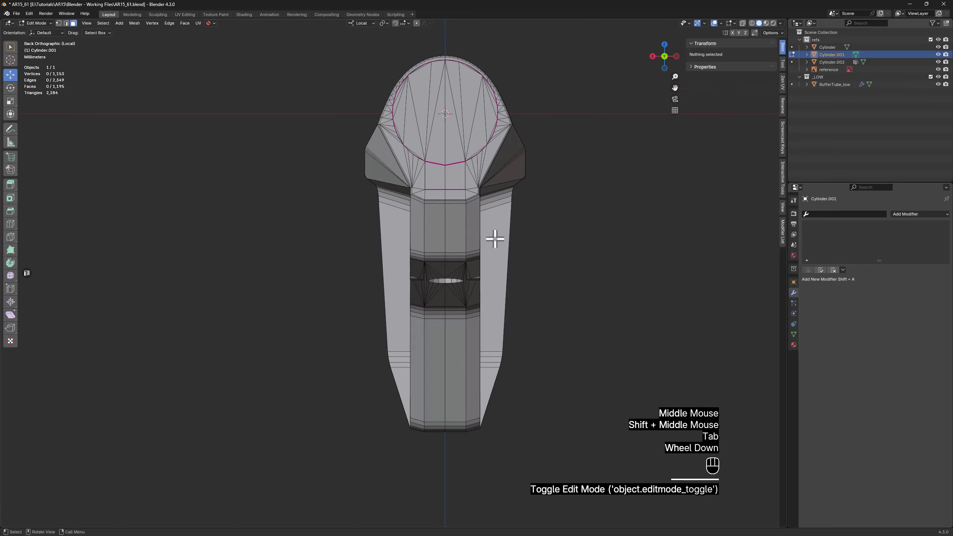
pyautogui.press('1')
pyautogui.hotkey('alt', 'z')
pyautogui.moveTo(605, 38); pyautogui.dragTo(449, 457)
pyautogui.press('x')
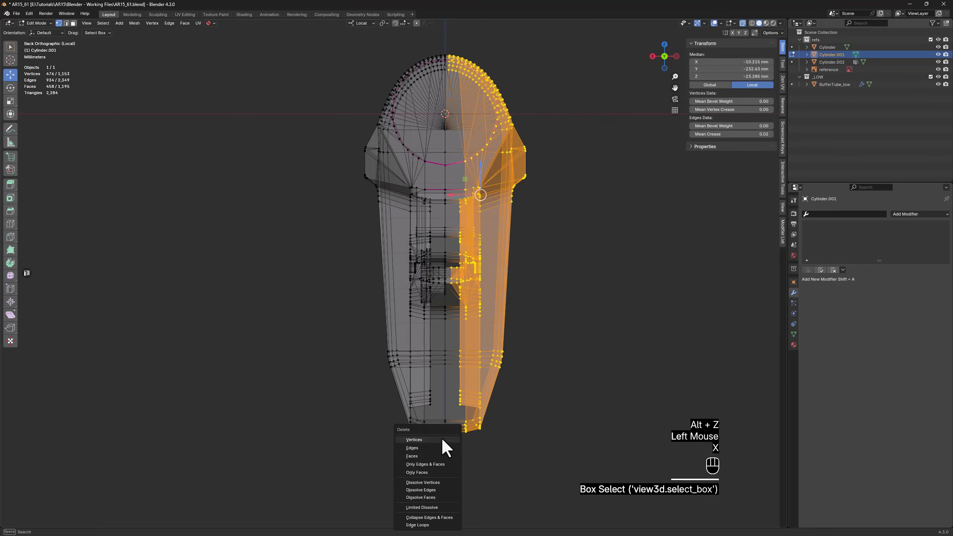
pyautogui.click(441, 438)
pyautogui.hotkey('alt', 'z')
# Add a Mirror modifier across the X axis to the remaining half of the stock
pyautogui.moveTo(375, 330); pyautogui.dragTo(410, 313, button='middle')
pyautogui.scroll(2, 470, 256)
pyautogui.press('Tab')
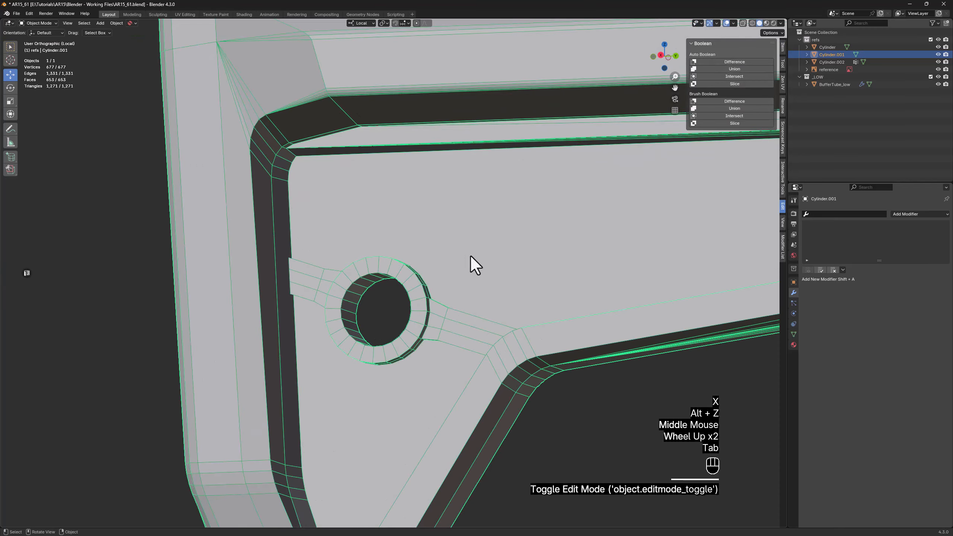
pyautogui.press('space')
pyautogui.click(472, 256)
pyautogui.moveTo(472, 256); pyautogui.dragTo(459, 328, button='middle')
# Dissolve the two lengthwise edges and the cross edge on the arm between the ring and the panel's bevelled bend
pyautogui.scroll(3, 449, 332)
pyautogui.press('Tab')
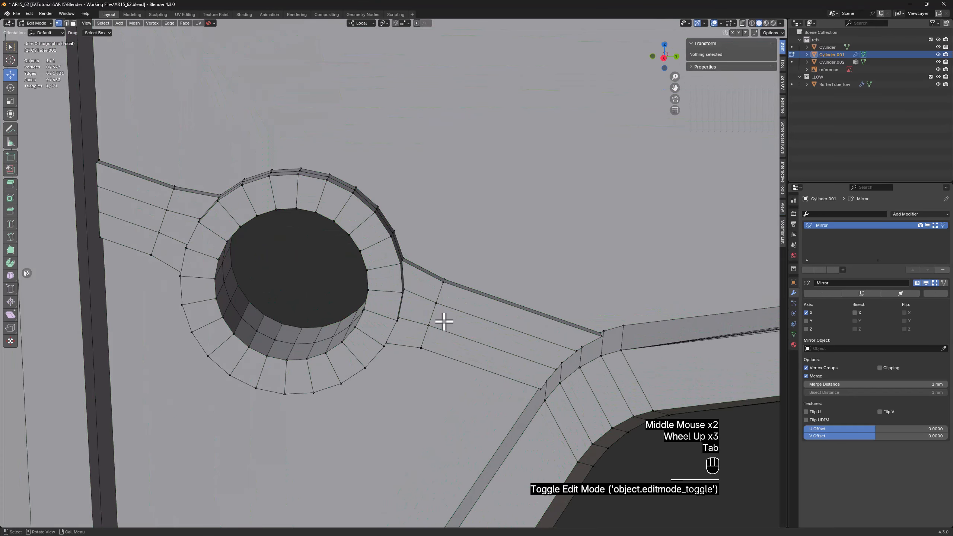
pyautogui.press('2')
pyautogui.click(434, 315)
pyautogui.middleClick(553, 344)
pyautogui.moveTo(557, 346); pyautogui.dragTo(511, 330, button='middle')
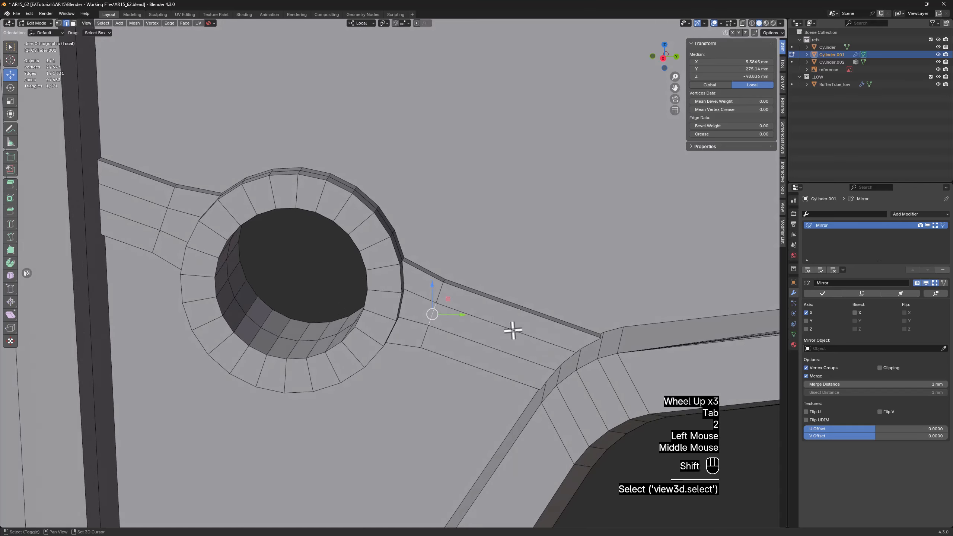
pyautogui.keyDown('shift'); pyautogui.click(508, 332); pyautogui.keyUp('shift')
pyautogui.keyDown('shift'); pyautogui.click(490, 345); pyautogui.keyUp('shift')
pyautogui.press('x')
pyautogui.click(491, 341)
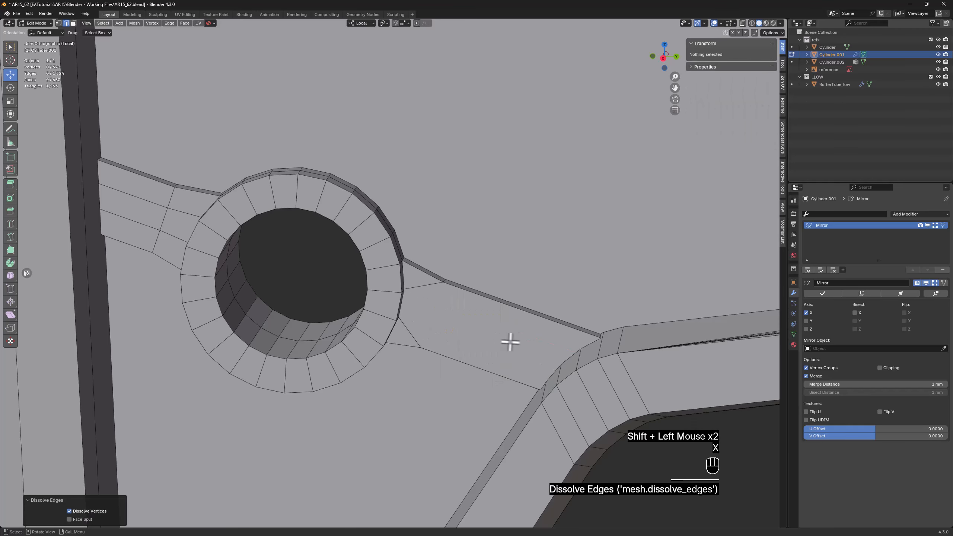
# Dissolve the leftover edge on the bevelled bend where the arm's end meets it
pyautogui.moveTo(510, 342); pyautogui.dragTo(549, 336, button='middle')
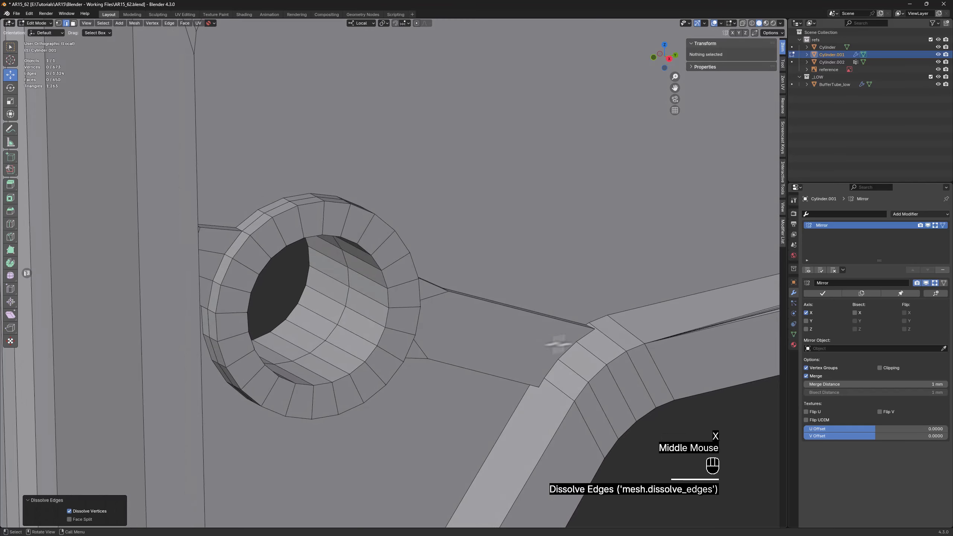
pyautogui.scroll(2, 605, 334)
pyautogui.click(608, 337)
pyautogui.press('x')
pyautogui.click(606, 336)
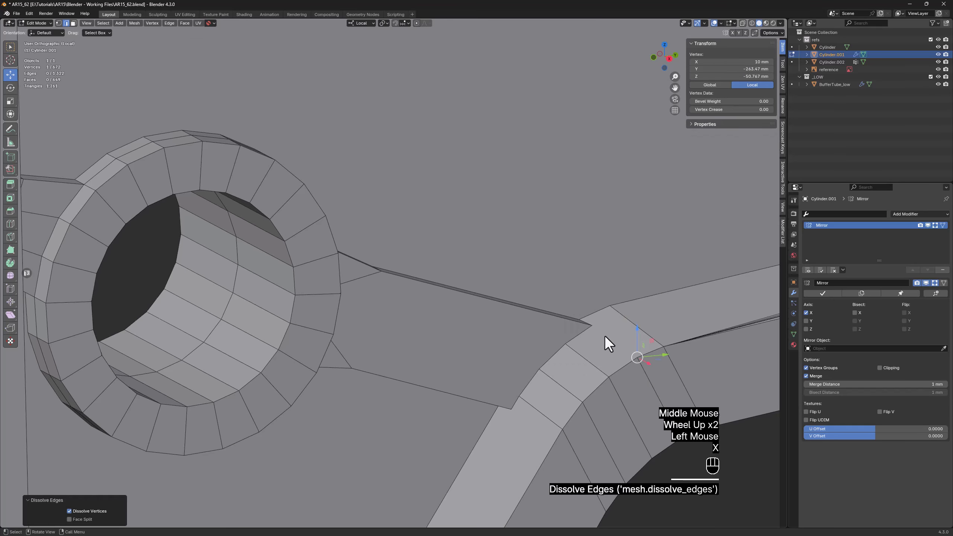
# Connect the arm's lower end corner to the vertex at the lower end of the sloped bevel with an edge
pyautogui.keyDown('shift'); pyautogui.moveTo(535, 390); pyautogui.dragTo(406, 430, button='middle'); pyautogui.keyUp('shift')
pyautogui.scroll(1, 510, 303)
pyautogui.scroll(-3, 506, 307)
pyautogui.press('1')
pyautogui.click(412, 436)
pyautogui.keyDown('shift'); pyautogui.click(529, 156); pyautogui.keyUp('shift')
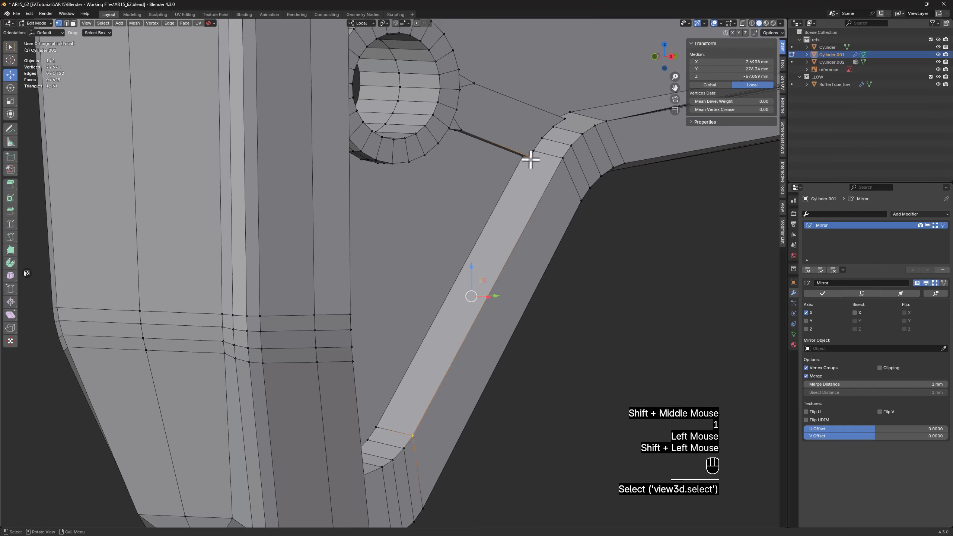
pyautogui.press('f')
# Bevel the short edge at the arm's lower end corner with a width of 1.38 mm and 4 segments
pyautogui.moveTo(572, 92); pyautogui.dragTo(461, 197, button='middle')
pyautogui.moveTo(417, 219); pyautogui.dragTo(456, 203, button='middle')
pyautogui.scroll(3, 430, 229)
pyautogui.scroll(2, 430, 230)
pyautogui.press('2')
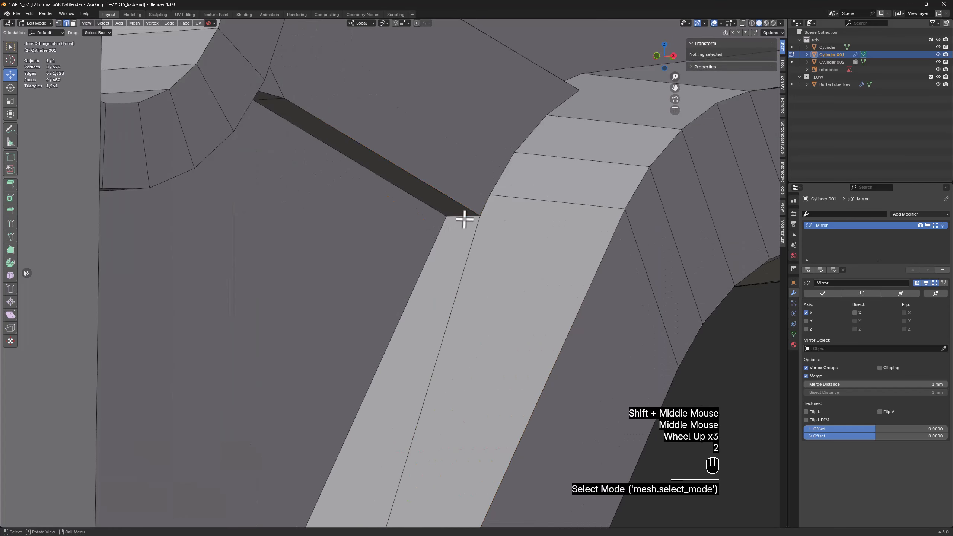
pyautogui.click(484, 211)
pyautogui.hotkey('ctrl', 'b')
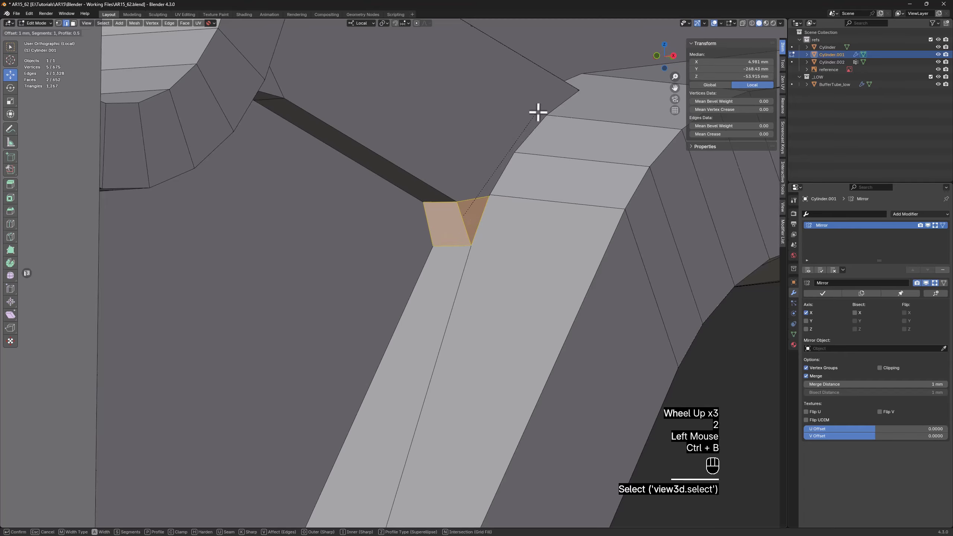
pyautogui.scroll(1, 545, 104)
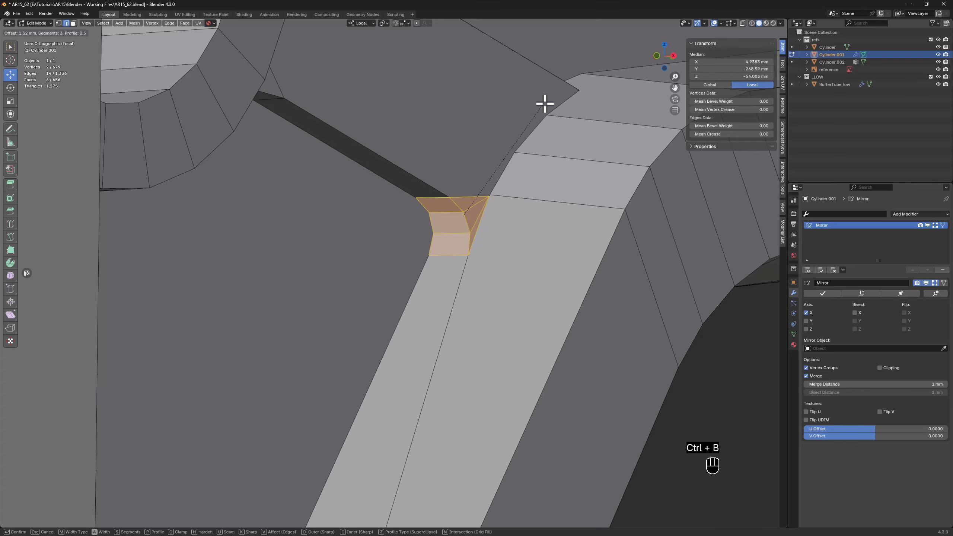
pyautogui.click(546, 101)
# Dissolve the vertex where the new bevel's fan of edges converges, beside the sloped bevel
pyautogui.moveTo(561, 142); pyautogui.dragTo(518, 171, button='middle')
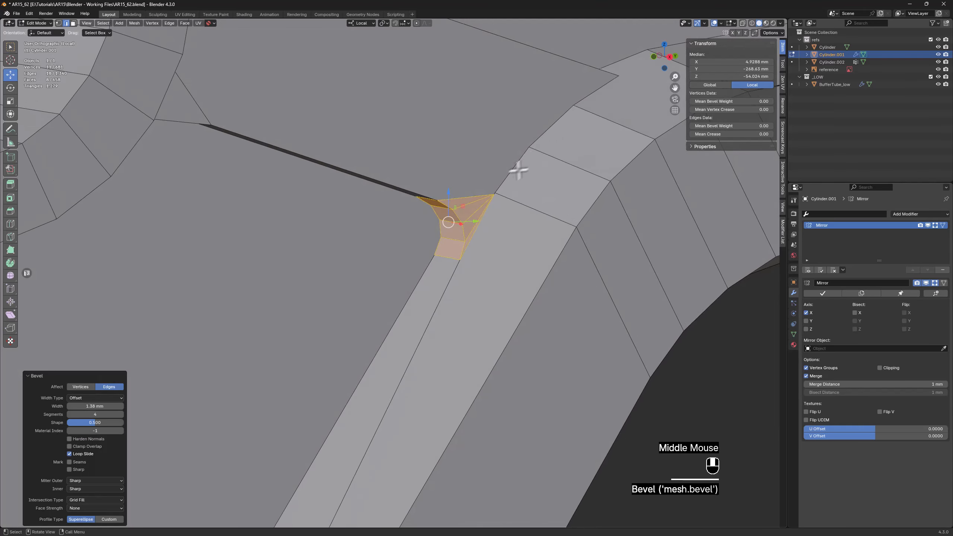
pyautogui.scroll(3, 470, 236)
pyautogui.press('1')
pyautogui.click(478, 229)
pyautogui.press('x')
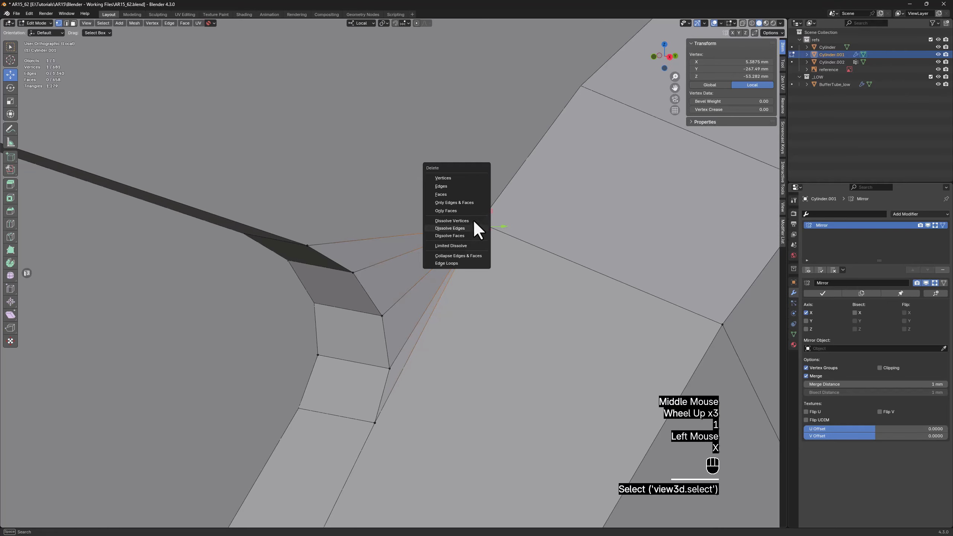
pyautogui.click(473, 221)
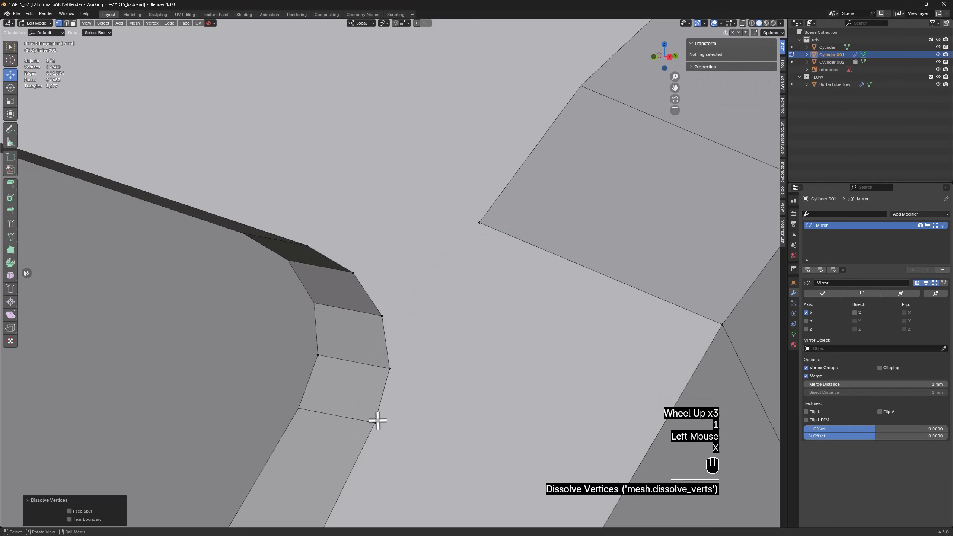
# Connect the vertices along the new rounded corner to the nearby corner vertex of the sloped bevel with edges
pyautogui.click(374, 423)
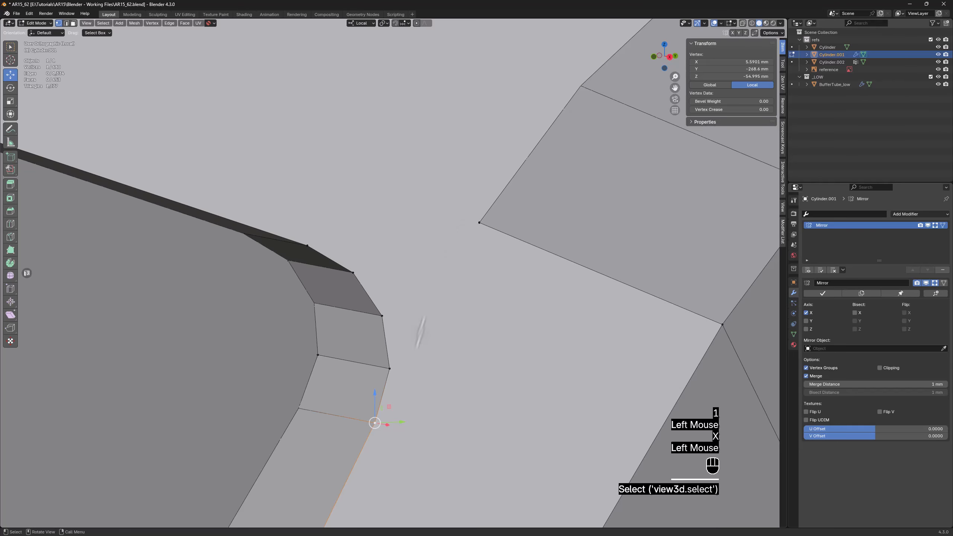
pyautogui.keyDown('shift'); pyautogui.click(481, 222); pyautogui.keyUp('shift')
pyautogui.moveTo(430, 247); pyautogui.dragTo(430, 248, button='middle')
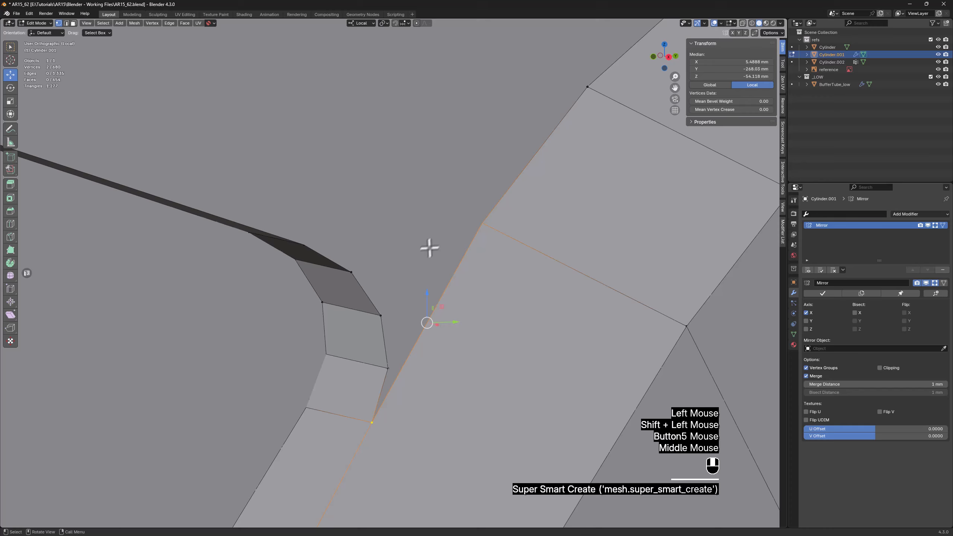
pyautogui.click(388, 365)
pyautogui.keyDown('ctrl'); pyautogui.click(312, 245); pyautogui.keyUp('ctrl')
pyautogui.moveTo(372, 279); pyautogui.dragTo(424, 246, button='middle')
pyautogui.keyDown('shift'); pyautogui.click(463, 240); pyautogui.keyUp('shift')
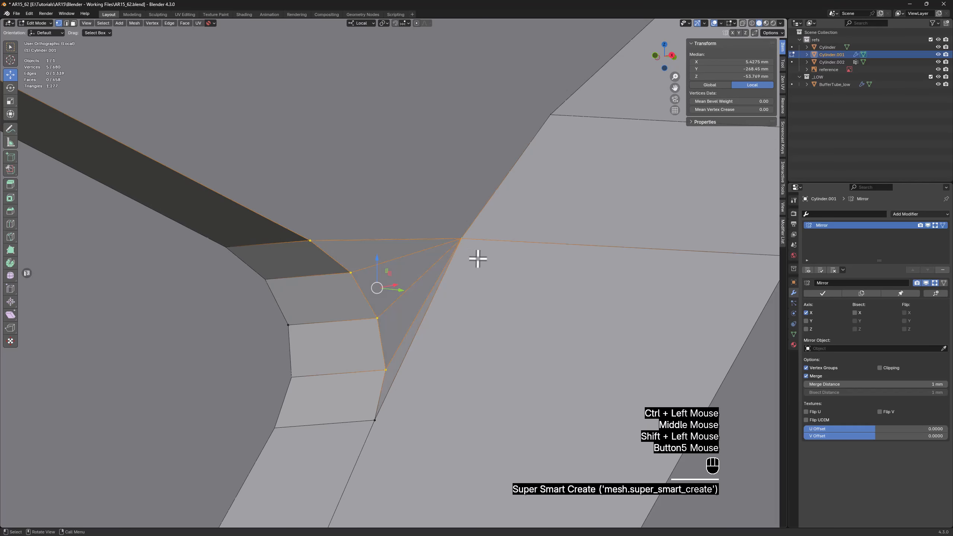
# Connect the arm's upper end corner to the far vertex across the sloped bevel with a diagonal edge
pyautogui.scroll(-2, 479, 257)
pyautogui.moveTo(575, 255); pyautogui.dragTo(559, 268, button='middle')
pyautogui.scroll(-2, 555, 269)
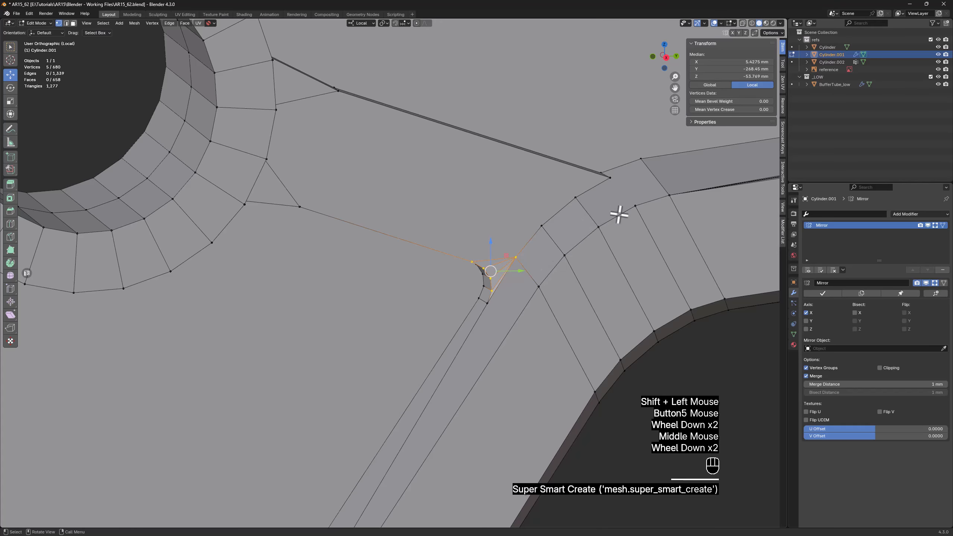
pyautogui.keyDown('shift'); pyautogui.moveTo(298, 160); pyautogui.dragTo(471, 275, button='middle'); pyautogui.keyUp('shift')
pyautogui.scroll(2, 473, 275)
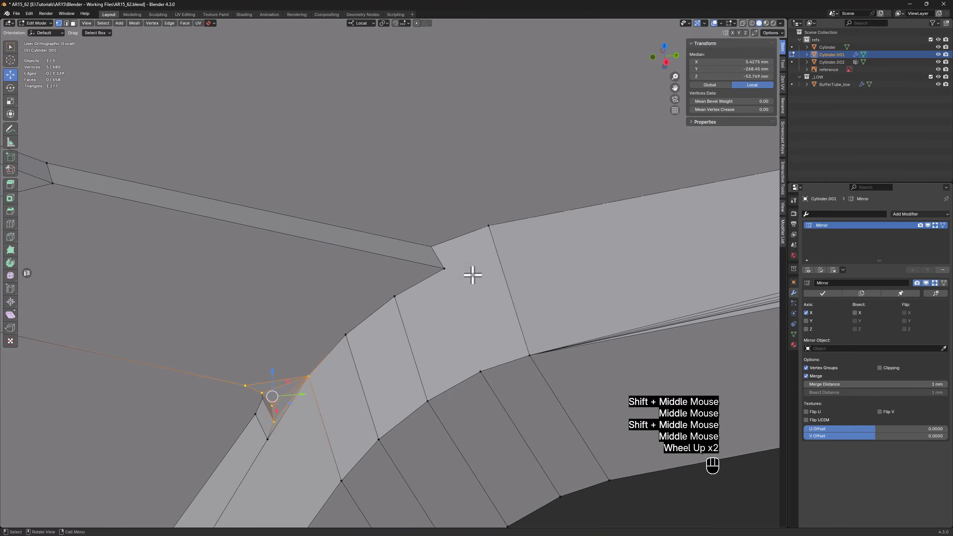
pyautogui.click(445, 269)
pyautogui.keyDown('shift'); pyautogui.click(531, 357); pyautogui.keyUp('shift')
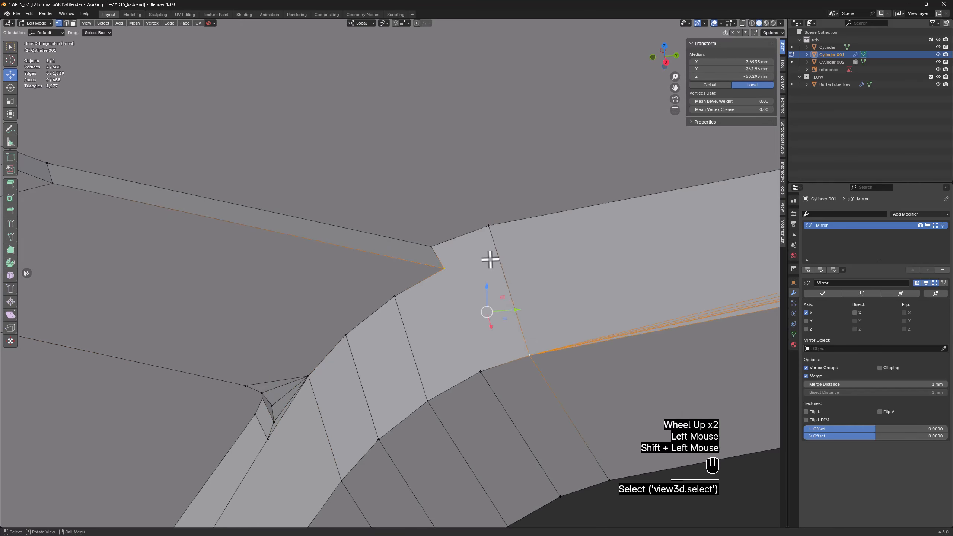
pyautogui.press('f')
# Try to bevel the short edge at the arm's upper end corner, and dissolve the new diagonal edge across the sloped bevel
pyautogui.press('2')
pyautogui.click(439, 258)
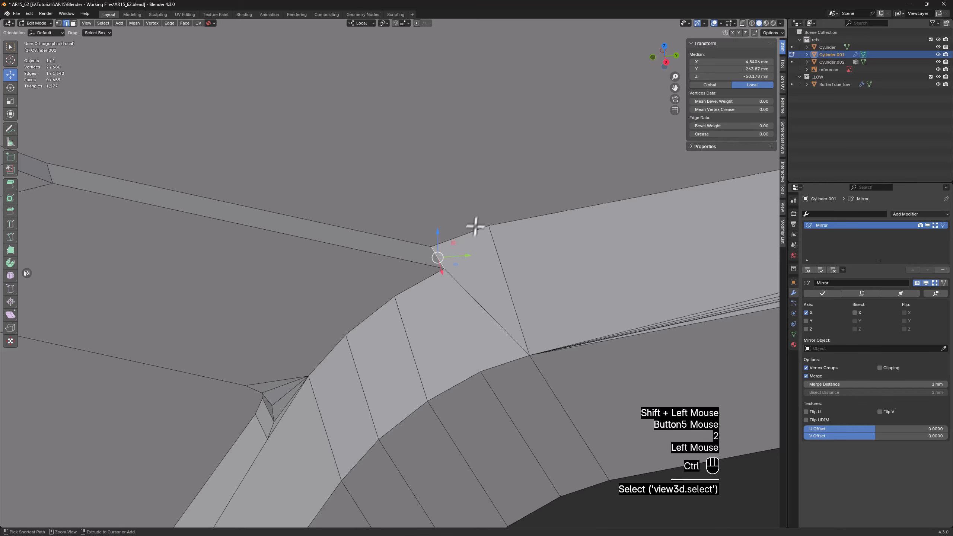
pyautogui.hotkey('ctrl', 'b')
pyautogui.rightClick(502, 172)
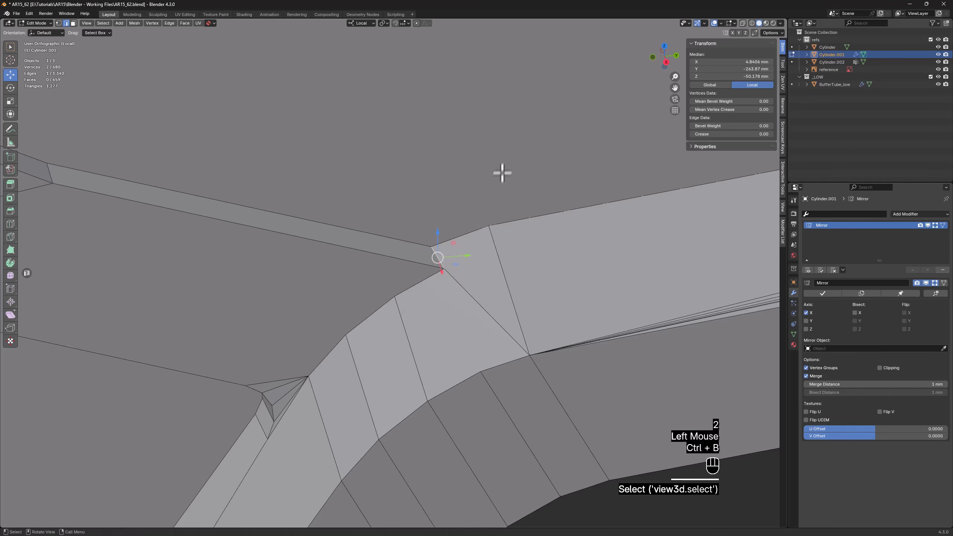
pyautogui.moveTo(492, 243); pyautogui.dragTo(506, 249, button='middle')
pyautogui.press('x')
pyautogui.click(473, 287)
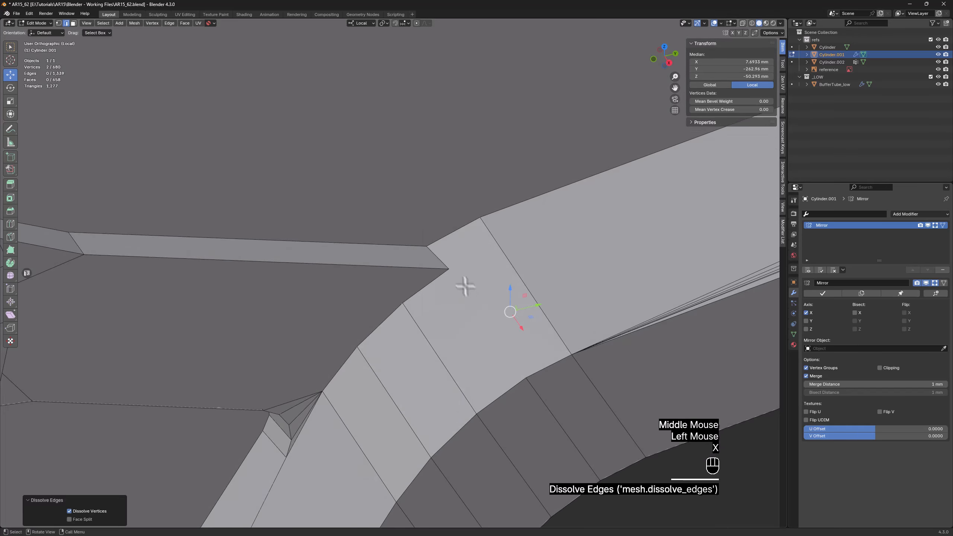
# Connect the arm's upper end corner to the nearby vertex on the upper edge of the sloped bevel with an edge
pyautogui.press('1')
pyautogui.click(448, 267)
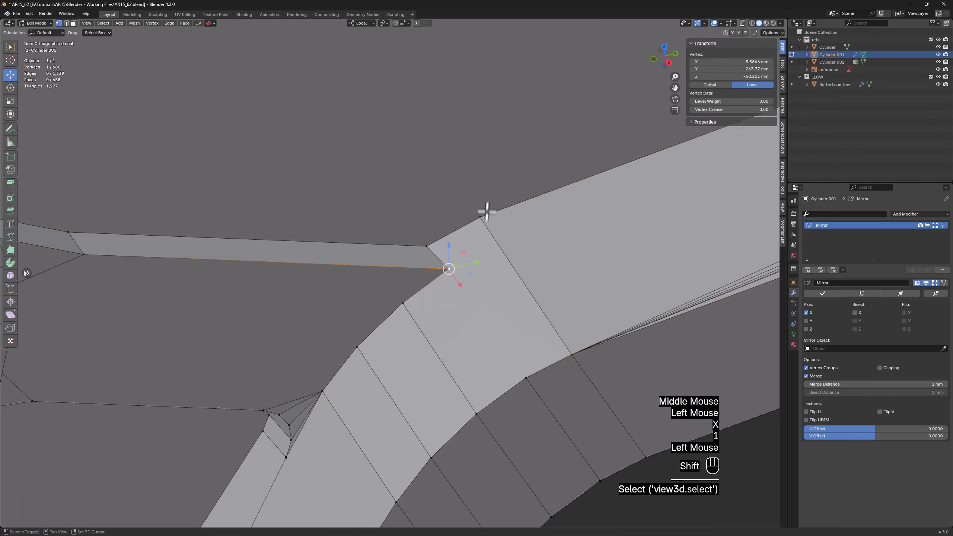
pyautogui.keyDown('shift'); pyautogui.click(486, 213); pyautogui.keyUp('shift')
pyautogui.press('f')
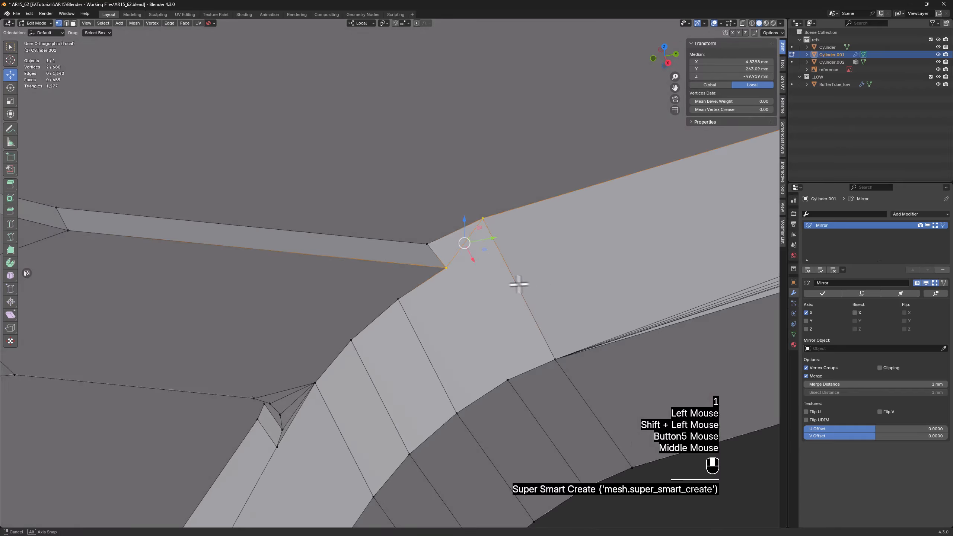
# Bevel the short edge at the arm's upper end corner with a width of 0.78 mm and 3 segments
pyautogui.moveTo(519, 281); pyautogui.dragTo(434, 241, button='middle')
pyautogui.press('2')
pyautogui.click(436, 240)
pyautogui.scroll(1, 434, 236)
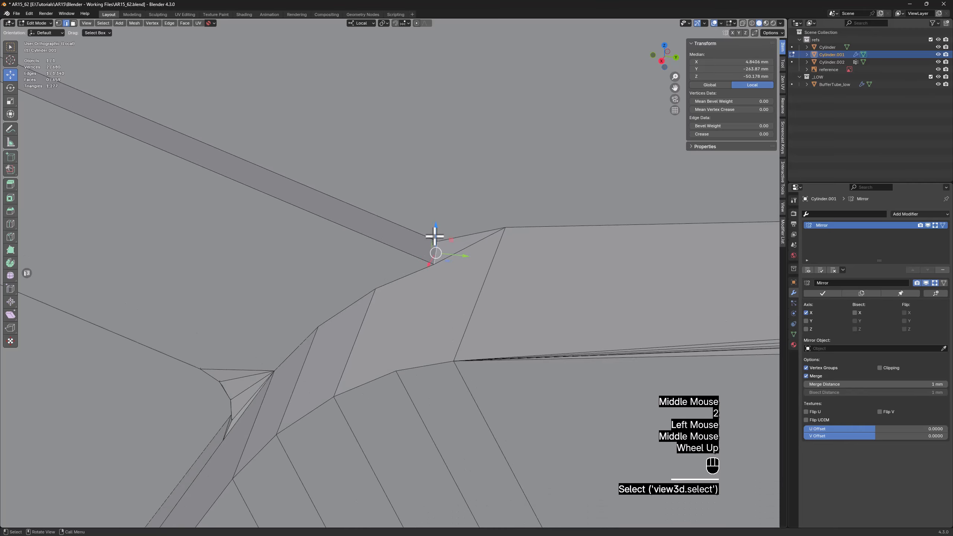
pyautogui.hotkey('ctrl', 'b')
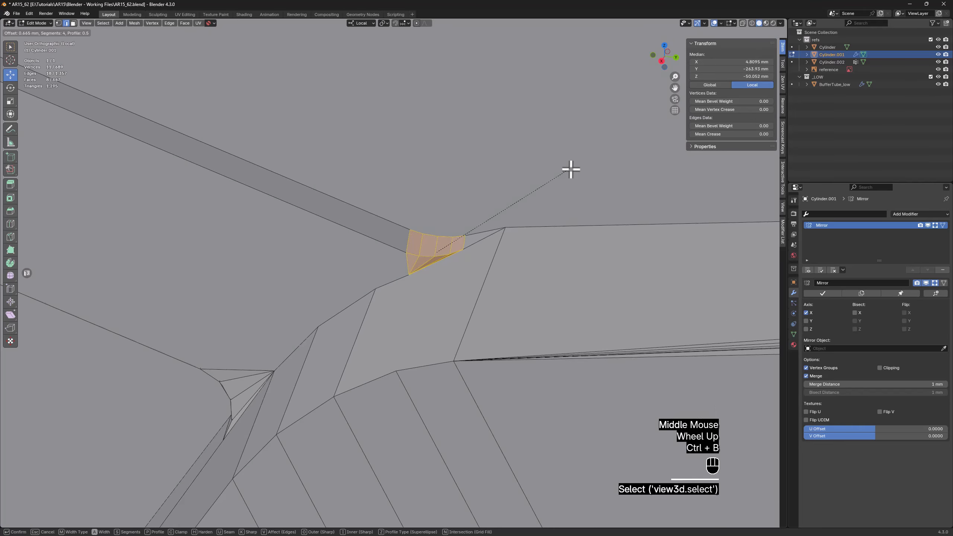
pyautogui.scroll(-1, 571, 169)
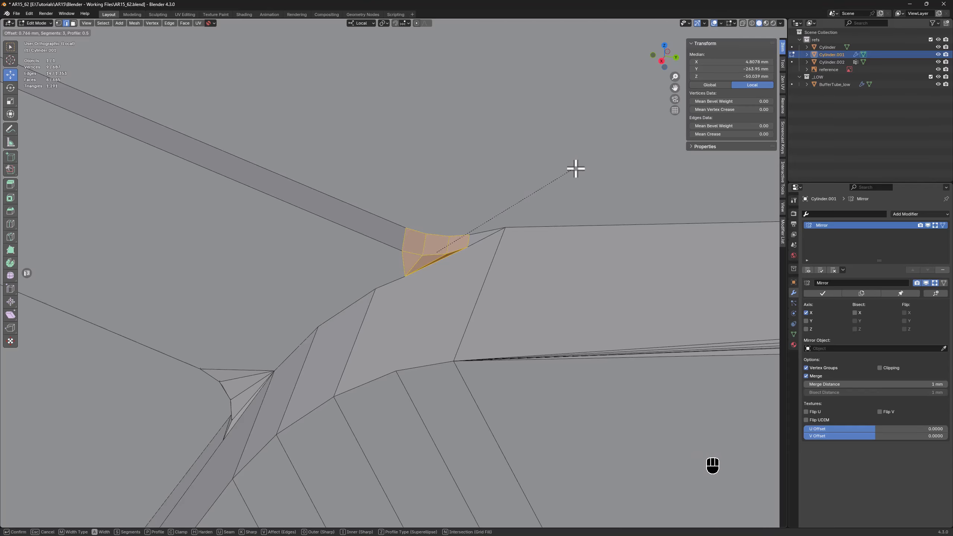
pyautogui.click(576, 168)
# Dissolve the vertex where the new bevel's fan of edges converges, below the arm's upper end corner
pyautogui.moveTo(523, 215); pyautogui.dragTo(500, 225, button='middle')
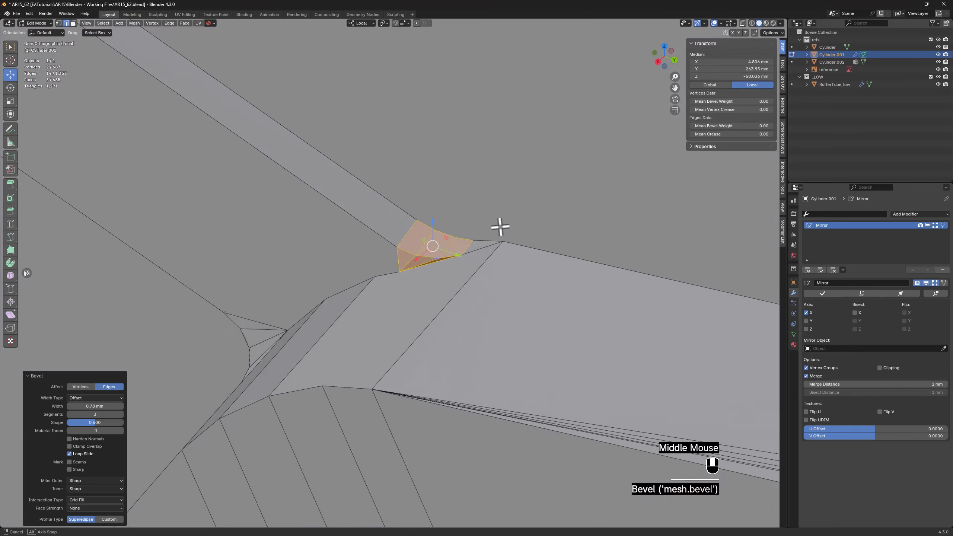
pyautogui.scroll(-1, 500, 225)
pyautogui.moveTo(435, 248); pyautogui.dragTo(477, 239, button='middle')
pyautogui.scroll(2, 458, 253)
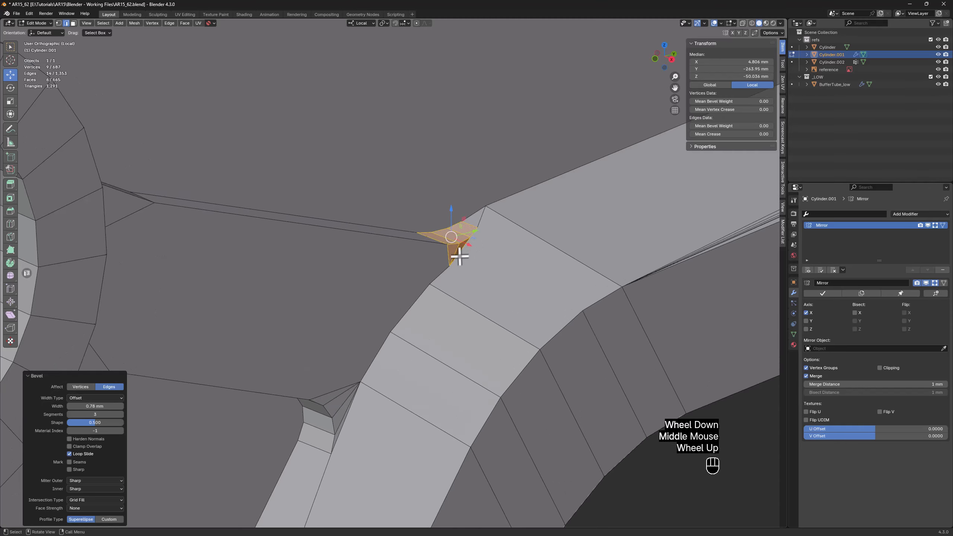
pyautogui.press('1')
pyautogui.click(447, 270)
pyautogui.press('x')
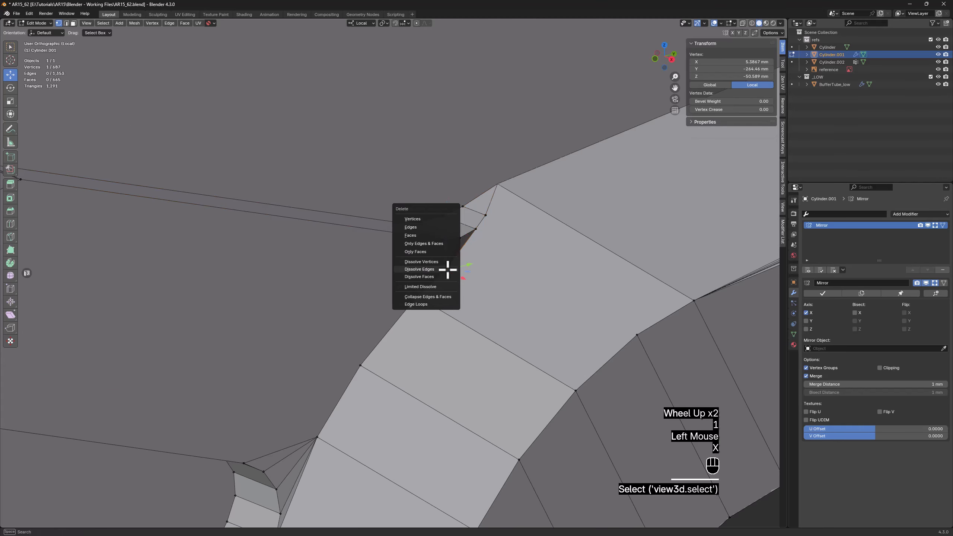
pyautogui.click(443, 260)
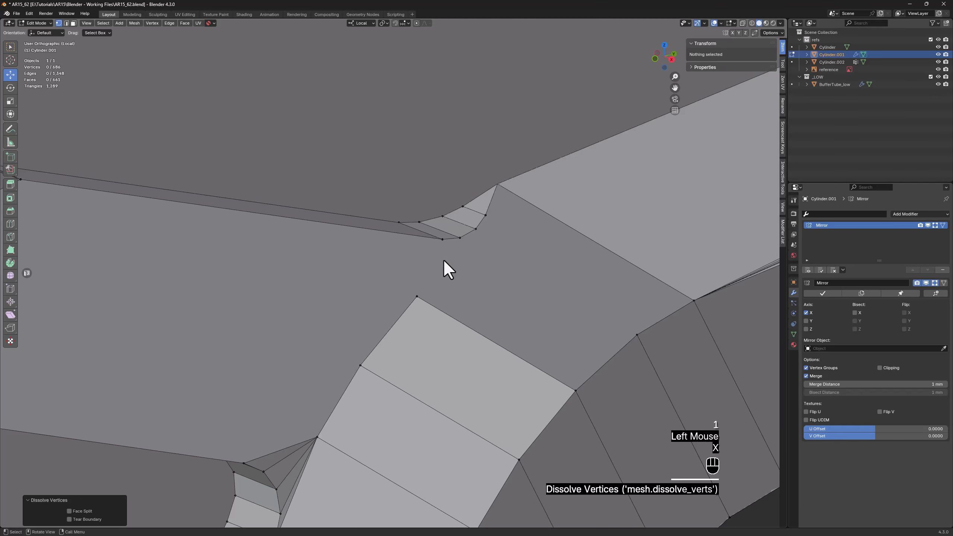
# Connect the adjacent vertex on the sloped bevel to the end vertex of the new rounded corner with an edge
pyautogui.click(417, 296)
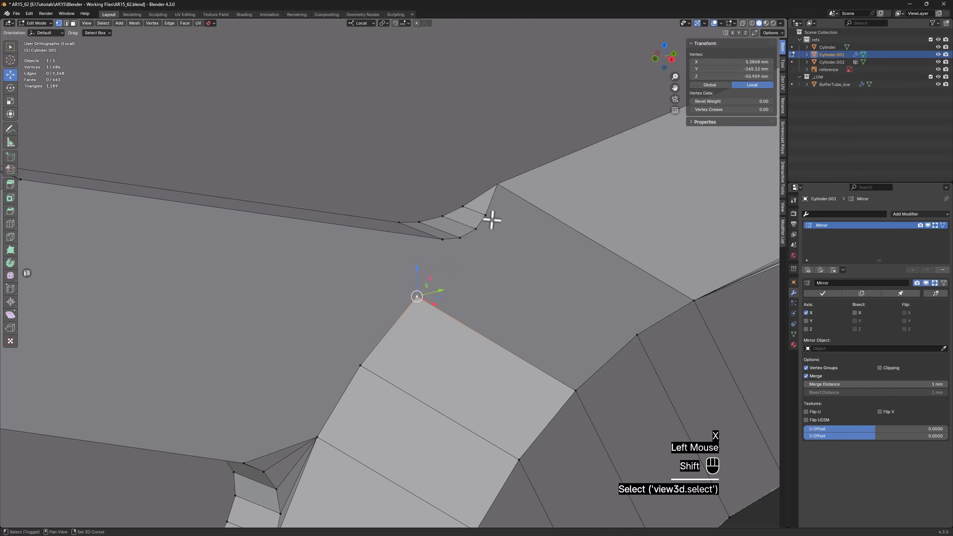
pyautogui.keyDown('shift'); pyautogui.click(488, 217); pyautogui.keyUp('shift')
pyautogui.press('f')
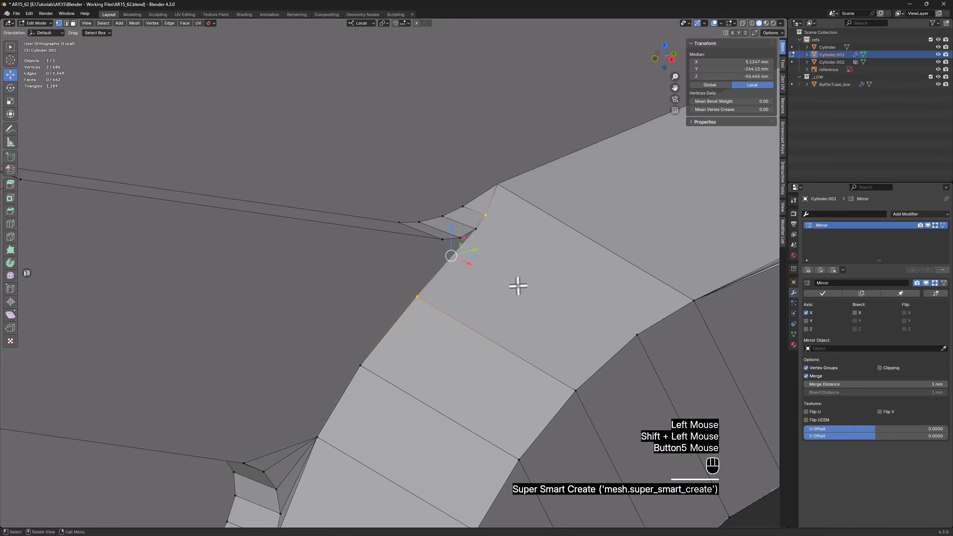
# Copy the X coordinate of the vertex on the arm's upper edge near the ring
pyautogui.moveTo(517, 283); pyautogui.dragTo(404, 341, button='middle')
pyautogui.scroll(-2, 449, 280)
pyautogui.click(277, 204)
pyautogui.moveTo(277, 205)
pyautogui.mouseDown(button='middle')
pyautogui.moveTo(283, 215)
pyautogui.moveTo(275, 205)
pyautogui.mouseUp(button='middle')
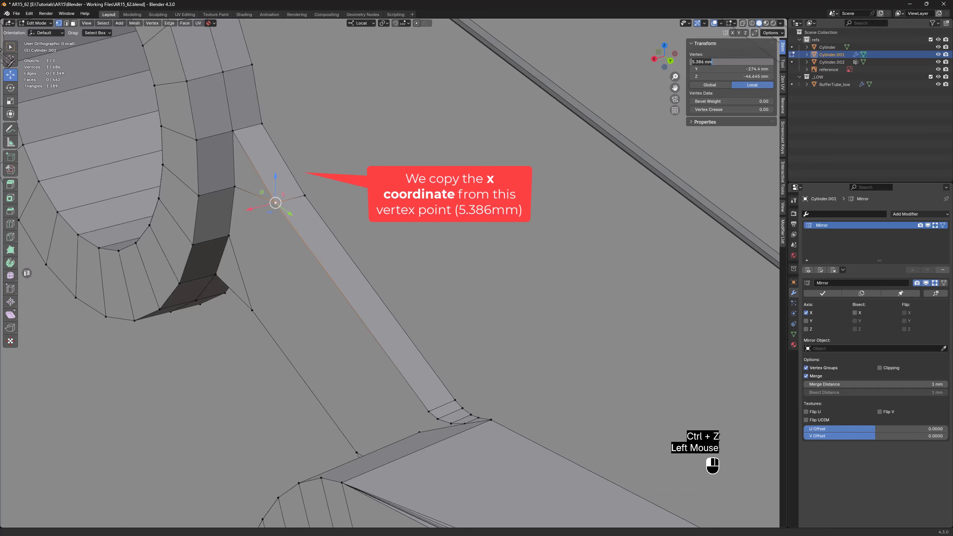
# Flatten the arm's side face, including the adjoining faces at the ring and the fan at the lower rounded corner, by scaling X to 0
pyautogui.moveTo(330, 212); pyautogui.dragTo(221, 277, button='middle')
pyautogui.press('3')
pyautogui.click(324, 273)
pyautogui.keyDown('shift'); pyautogui.click(202, 273); pyautogui.keyUp('shift')
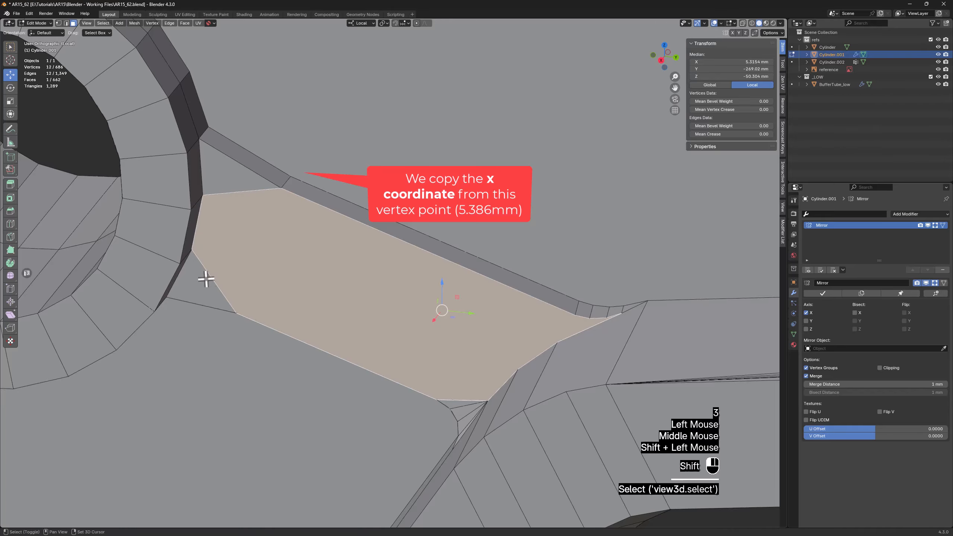
pyautogui.keyDown('shift'); pyautogui.click(202, 272); pyautogui.keyUp('shift')
pyautogui.keyDown('shift'); pyautogui.click(228, 180); pyautogui.keyUp('shift')
pyautogui.moveTo(228, 179); pyautogui.dragTo(479, 263, button='middle')
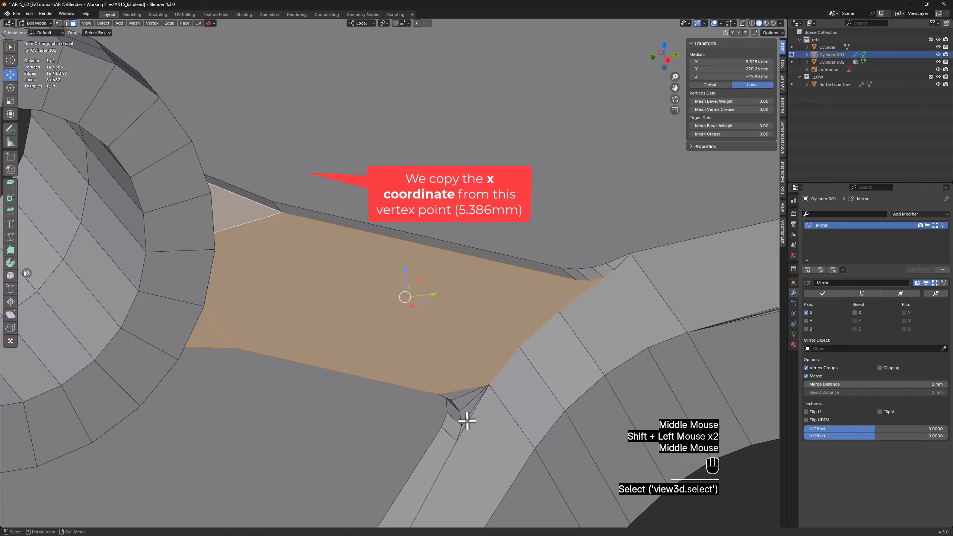
pyautogui.scroll(3, 465, 421)
pyautogui.keyDown('shift'); pyautogui.click(459, 400); pyautogui.keyUp('shift')
pyautogui.keyDown('shift'); pyautogui.click(460, 400); pyautogui.keyUp('shift')
pyautogui.keyDown('shift'); pyautogui.click(454, 362); pyautogui.keyUp('shift')
pyautogui.keyDown('shift'); pyautogui.click(472, 335); pyautogui.keyUp('shift')
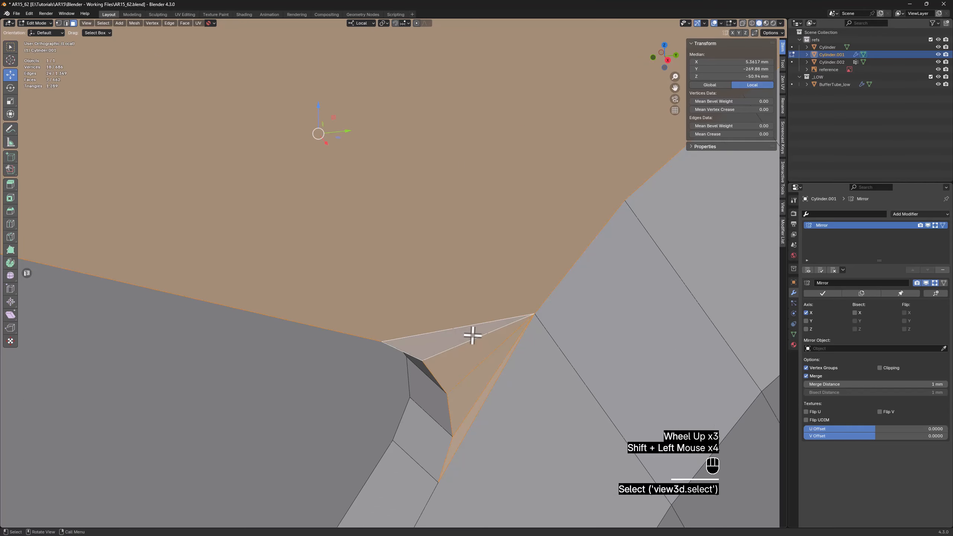
pyautogui.scroll(-2, 473, 335)
pyautogui.press('1')
pyautogui.moveTo(561, 268); pyautogui.dragTo(496, 270, button='middle')
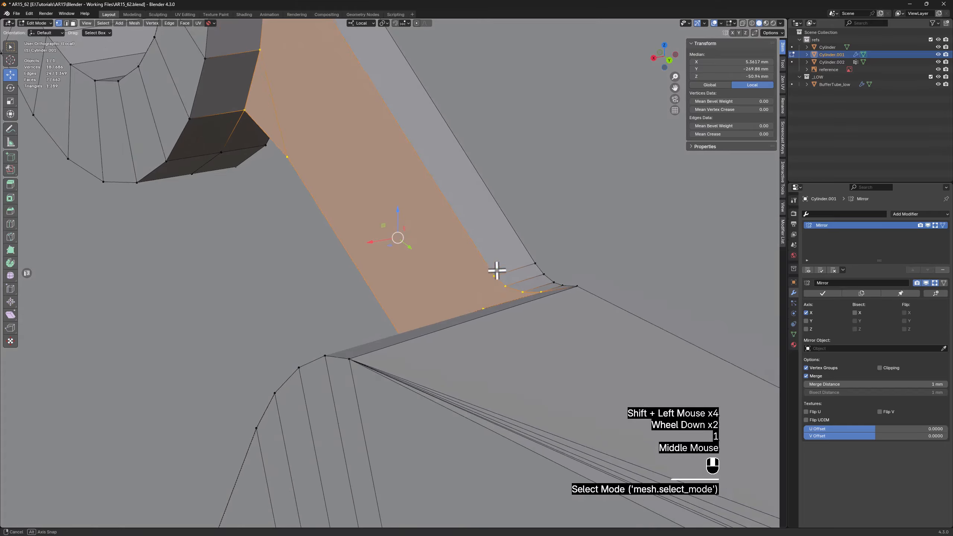
pyautogui.scroll(-1, 368, 247)
pyautogui.keyDown('shift'); pyautogui.moveTo(368, 247); pyautogui.dragTo(296, 273, button='middle'); pyautogui.keyUp('shift')
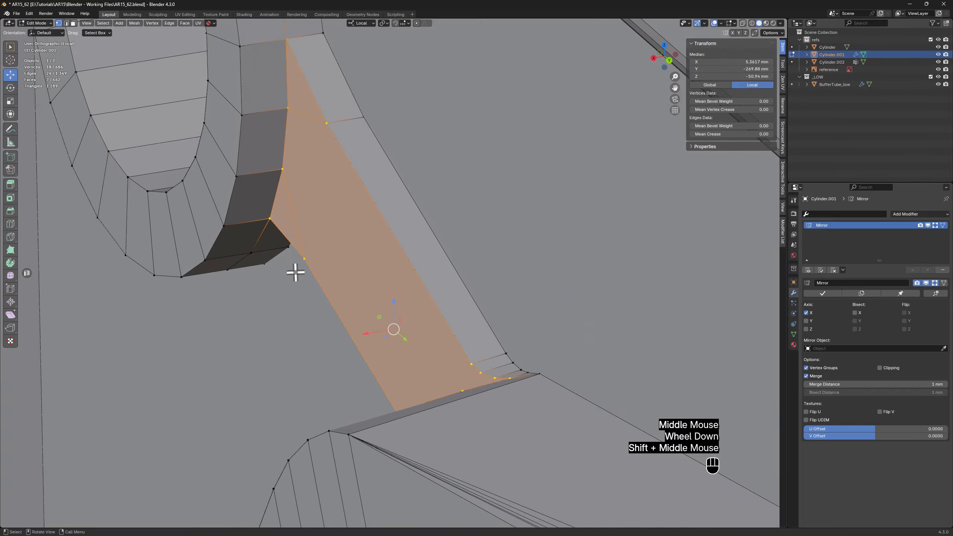
pyautogui.press('s')
pyautogui.press('x')
pyautogui.click(346, 239)
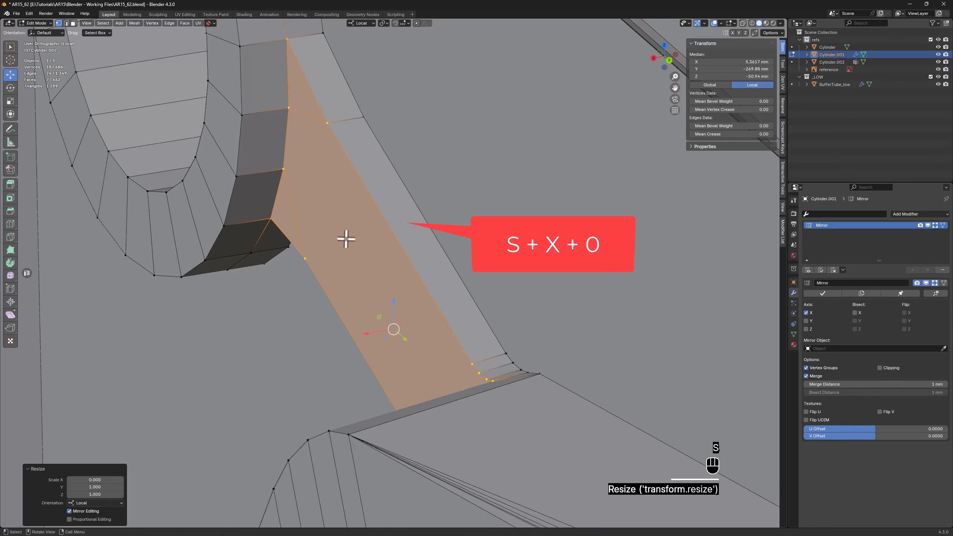
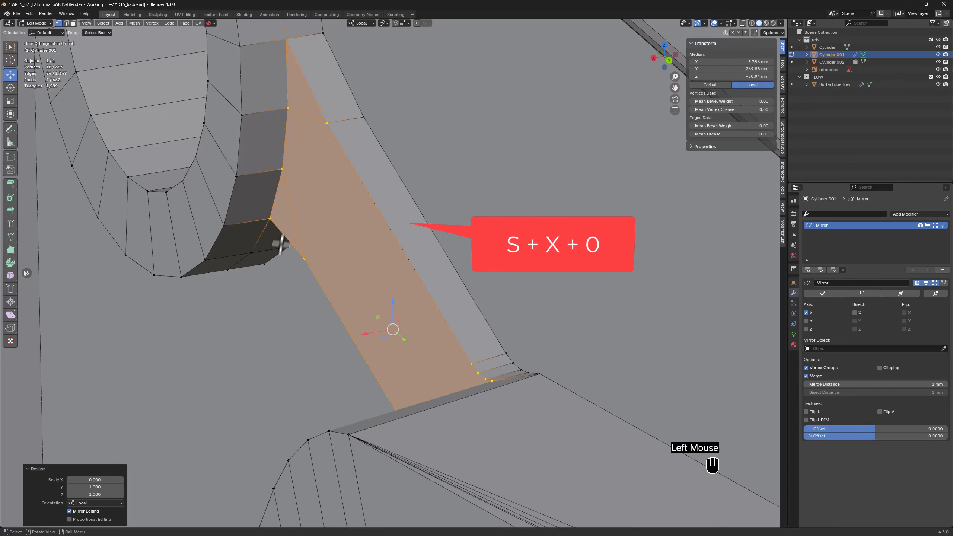
# Connect the three vertices of the rounded corner at the arm's upper end to the adjacent vertex on the sloped bevel with fanned edges
pyautogui.click(272, 259)
pyautogui.moveTo(272, 259); pyautogui.dragTo(443, 310, button='middle')
pyautogui.scroll(2, 444, 310)
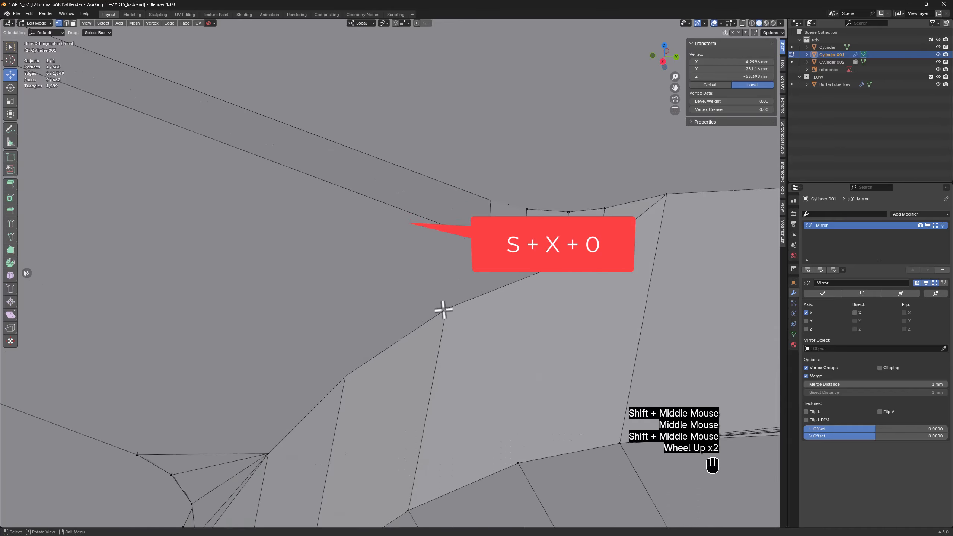
pyautogui.click(491, 244)
pyautogui.keyDown('ctrl'); pyautogui.click(567, 254); pyautogui.keyUp('ctrl')
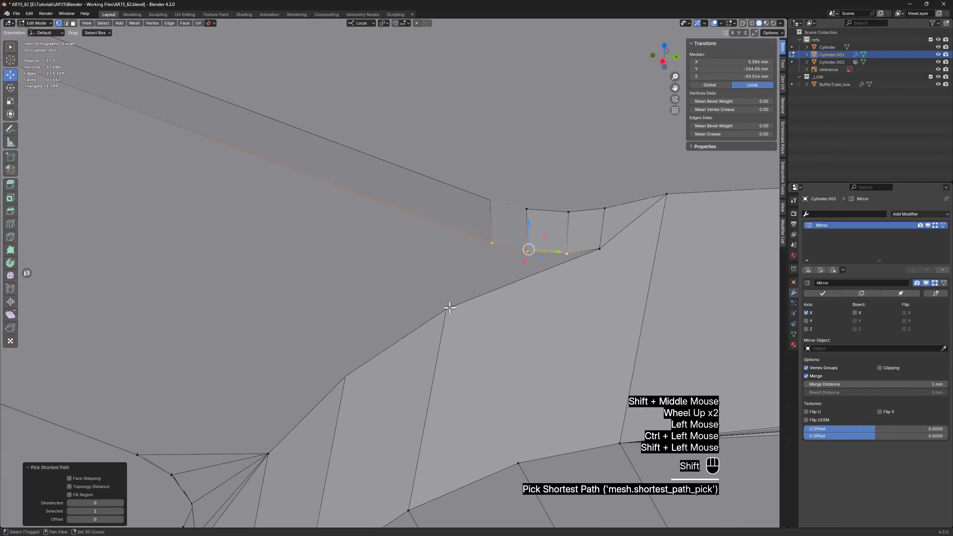
pyautogui.hotkey('alt', 'z')
pyautogui.keyDown('shift'); pyautogui.click(447, 310); pyautogui.keyUp('shift')
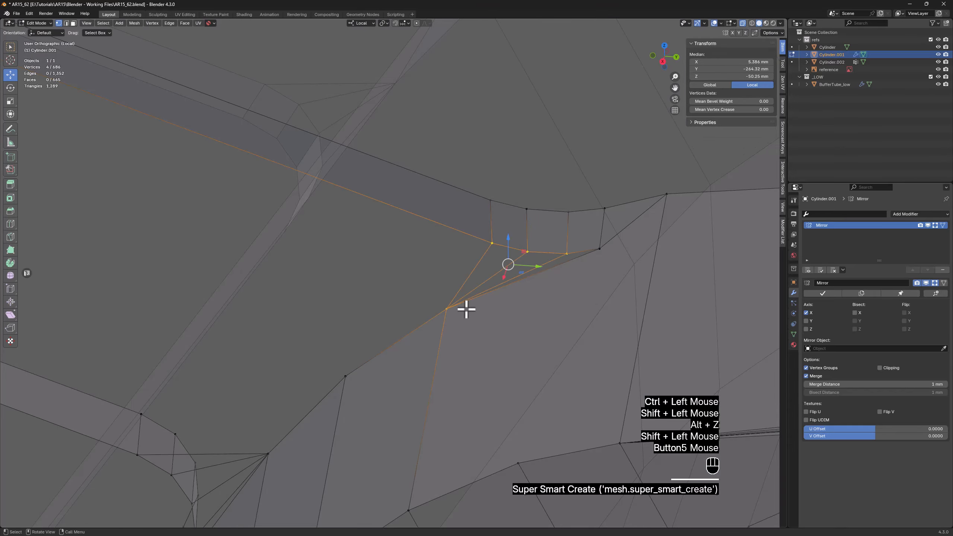
# Connect the rounded corner's end vertex diagonally to the vertex on the sloped bevel's opposite edge
pyautogui.scroll(-2, 448, 309)
pyautogui.hotkey('alt', 'z')
pyautogui.moveTo(449, 310); pyautogui.dragTo(520, 309, button='middle')
pyautogui.click(538, 260)
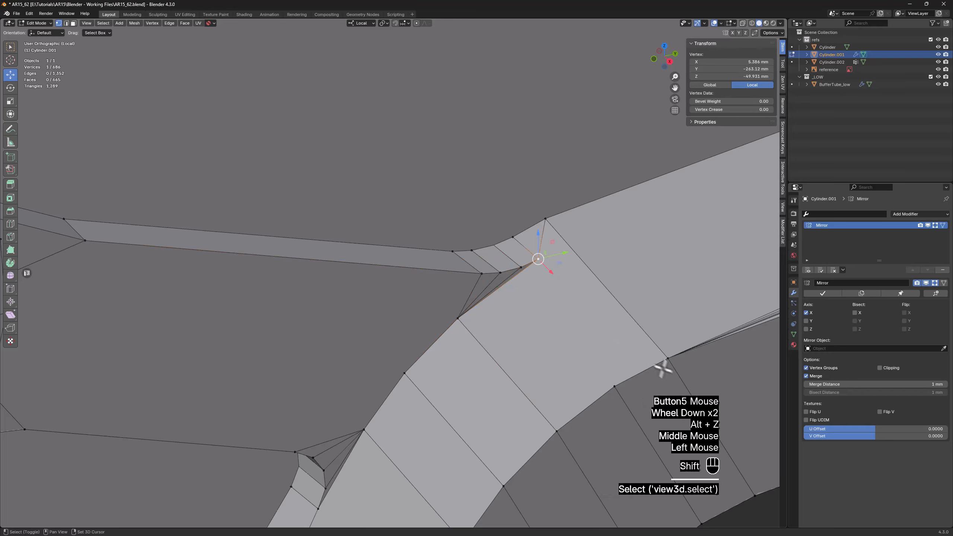
pyautogui.keyDown('shift'); pyautogui.click(666, 359); pyautogui.keyUp('shift')
# Dissolve the short edge between the rounded corner's end vertex and the panel vertex above it, and reconnect the same two vertices
pyautogui.press('2')
pyautogui.click(547, 245)
pyautogui.press('x')
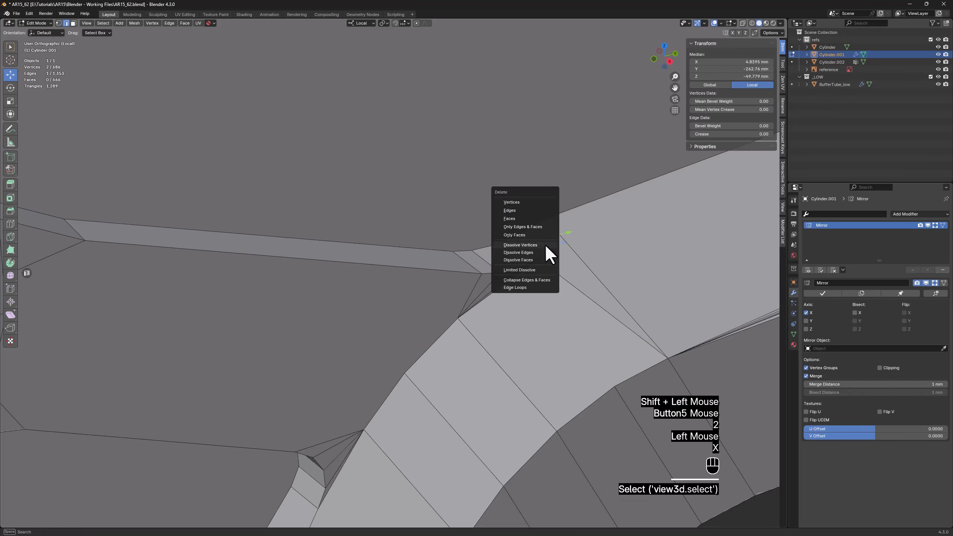
pyautogui.click(539, 253)
pyautogui.scroll(-3, 547, 251)
pyautogui.moveTo(546, 251)
pyautogui.mouseDown(button='middle')
pyautogui.moveTo(525, 258)
pyautogui.moveTo(527, 284)
pyautogui.moveTo(527, 270)
pyautogui.moveTo(546, 262)
pyautogui.mouseUp(button='middle')
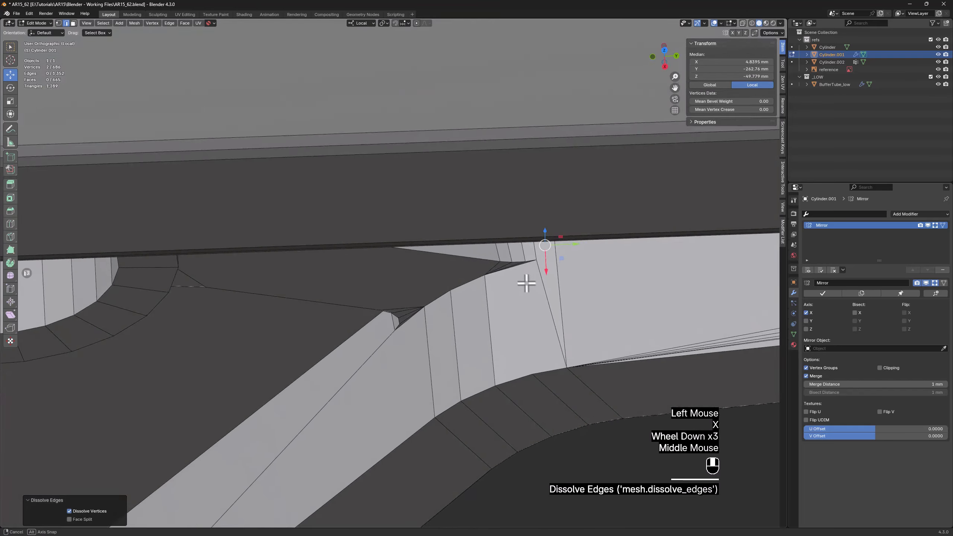
pyautogui.scroll(3, 547, 261)
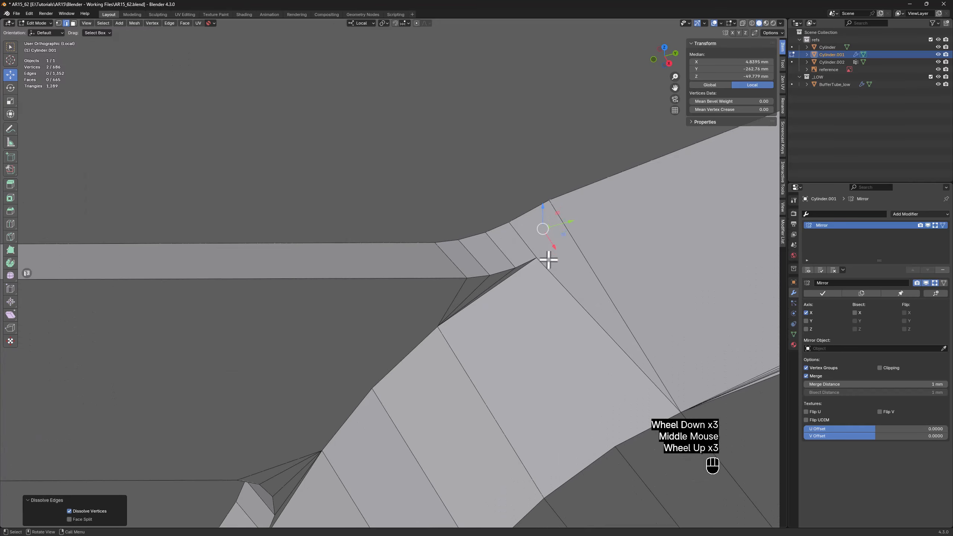
pyautogui.press('1')
pyautogui.click(538, 257)
pyautogui.hotkey('alt', 'z')
pyautogui.keyDown('shift'); pyautogui.click(555, 200); pyautogui.keyUp('shift')
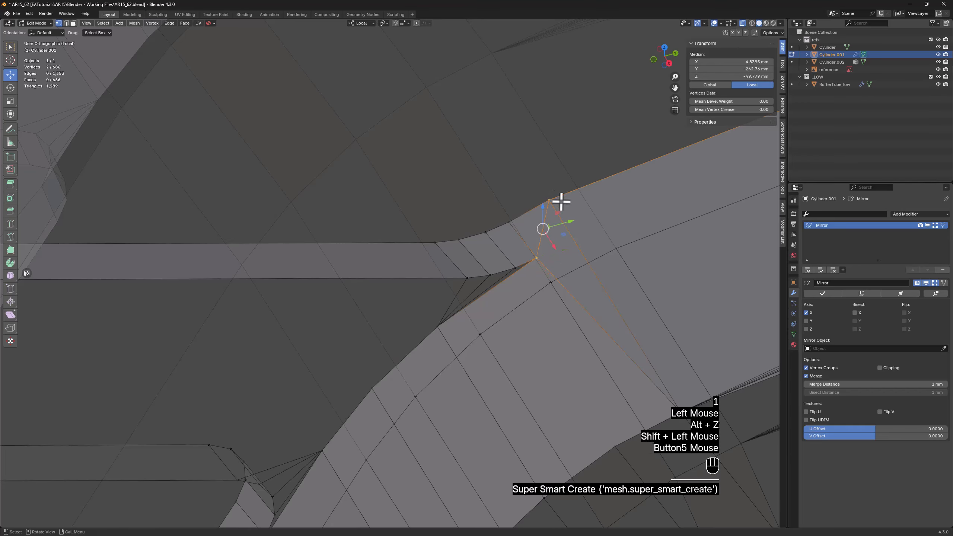
# Exit local view and move the upper and lower corner vertices where the arm meets the ring closer to the ring
pyautogui.press('KP_Divide')
pyautogui.scroll(-1, 574, 240)
pyautogui.hotkey('alt', 'z')
pyautogui.moveTo(521, 276); pyautogui.dragTo(424, 304, button='middle')
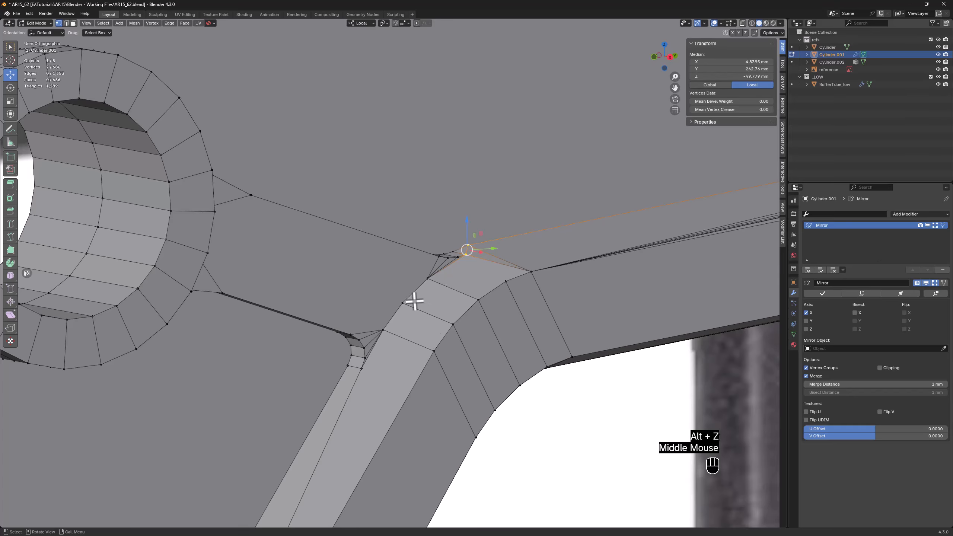
pyautogui.moveTo(355, 289); pyautogui.dragTo(264, 253, button='middle')
pyautogui.hotkey('alt', 'z')
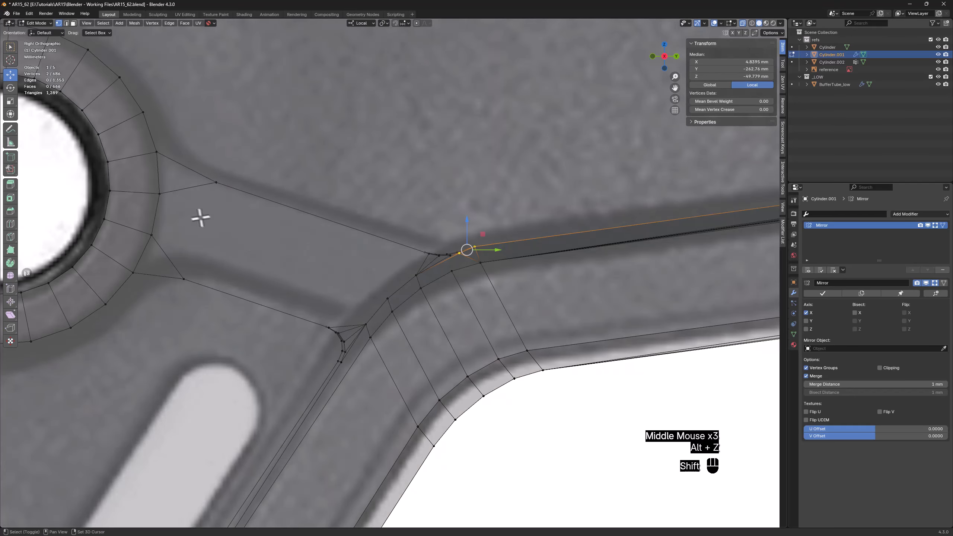
pyautogui.keyDown('shift'); pyautogui.moveTo(200, 215); pyautogui.dragTo(367, 313, button='middle'); pyautogui.keyUp('shift')
pyautogui.scroll(1, 367, 314)
pyautogui.scroll(2, 367, 313)
pyautogui.click(360, 316)
pyautogui.keyDown('shift'); pyautogui.click(417, 149); pyautogui.keyUp('shift')
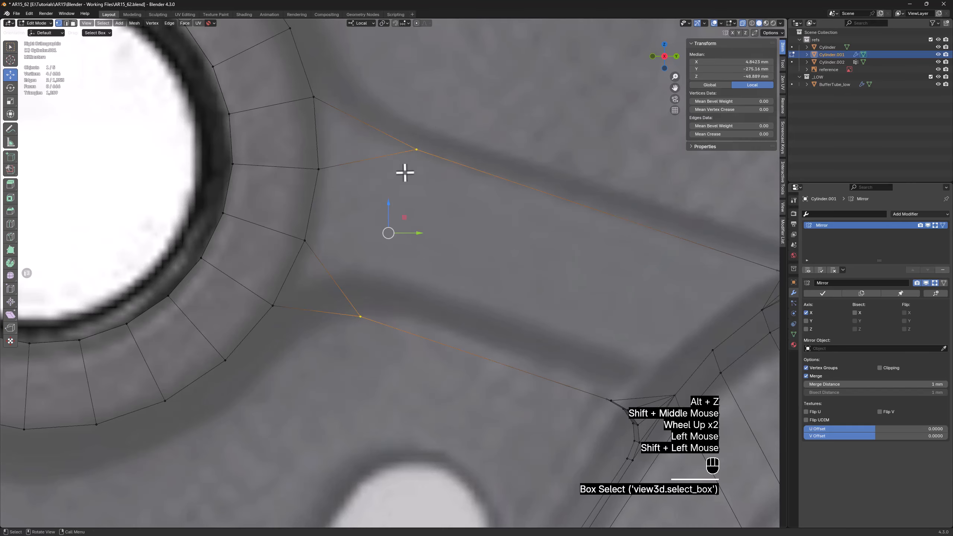
pyautogui.moveTo(407, 216); pyautogui.dragTo(369, 202)
pyautogui.click(381, 135)
pyautogui.moveTo(395, 119); pyautogui.dragTo(372, 114)
# Dissolve the two edges on the arm's side face that join its corner vertices to the ring
pyautogui.hotkey('alt', 'z')
pyautogui.moveTo(391, 170); pyautogui.dragTo(330, 145, button='middle')
pyautogui.press('2')
pyautogui.keyDown('shift'); pyautogui.click(302, 274); pyautogui.keyUp('shift')
pyautogui.press('x')
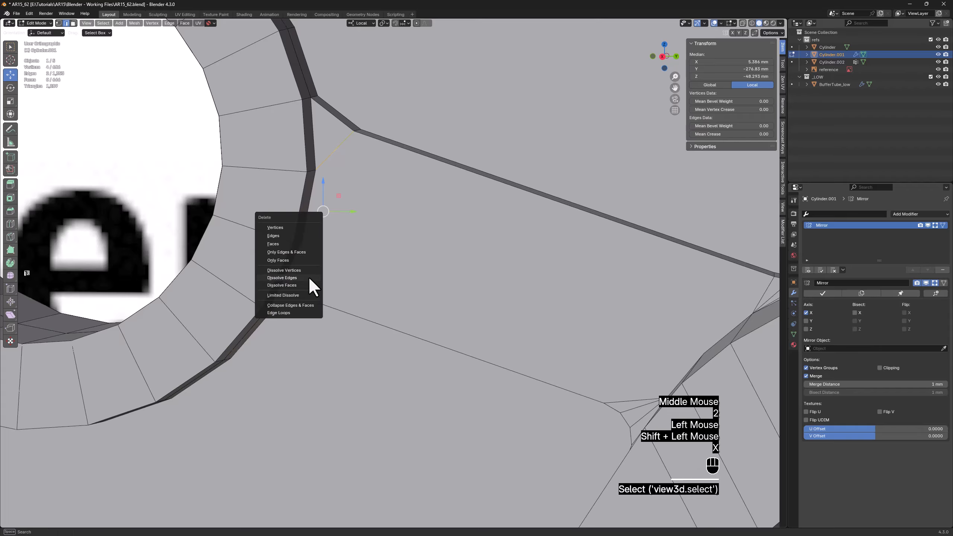
pyautogui.click(309, 276)
# Bevel the arm's upper and lower corner edges beside the ring with 2 segments and an offset of about 0.62 mm
pyautogui.moveTo(370, 117)
pyautogui.mouseDown(button='middle')
pyautogui.moveTo(360, 131)
pyautogui.moveTo(374, 122)
pyautogui.mouseUp(button='middle')
pyautogui.click(358, 130)
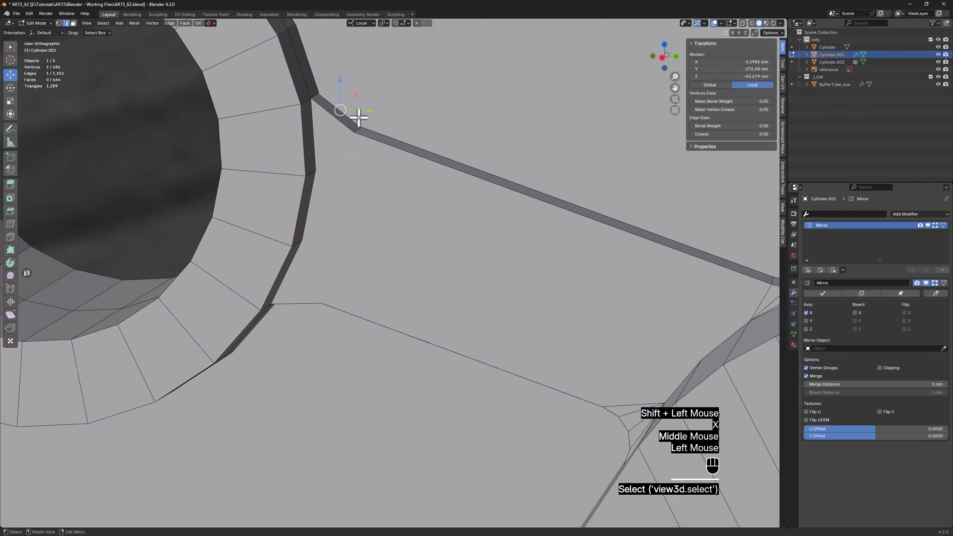
pyautogui.scroll(2, 359, 118)
pyautogui.click(356, 151)
pyautogui.scroll(-2, 358, 156)
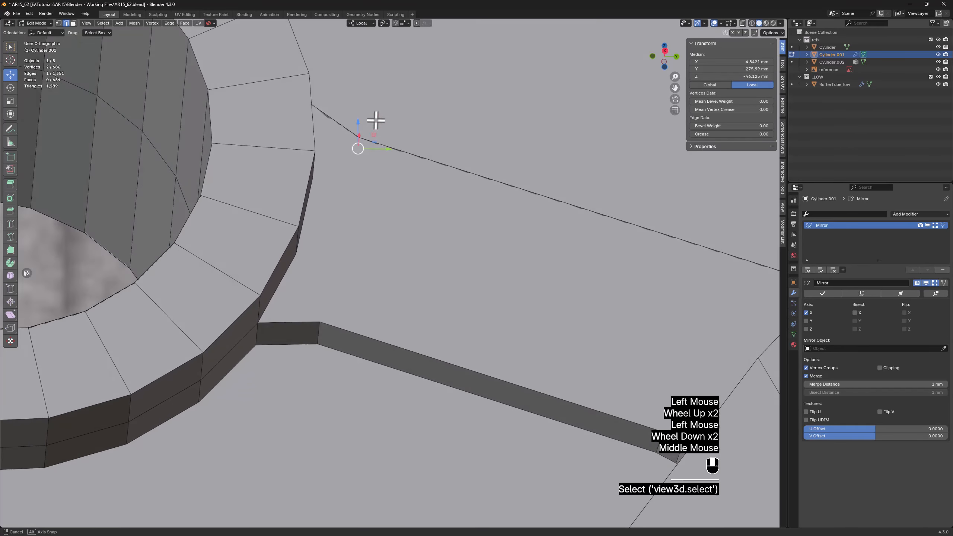
pyautogui.keyDown('shift'); pyautogui.click(322, 328); pyautogui.keyUp('shift')
pyautogui.keyDown('shift'); pyautogui.click(322, 327); pyautogui.keyUp('shift')
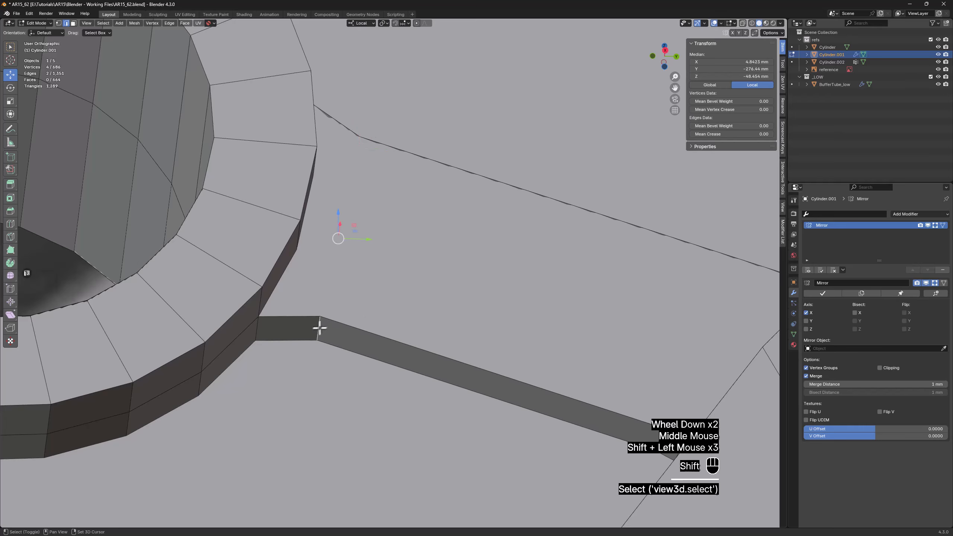
pyautogui.hotkey('ctrl', 'b')
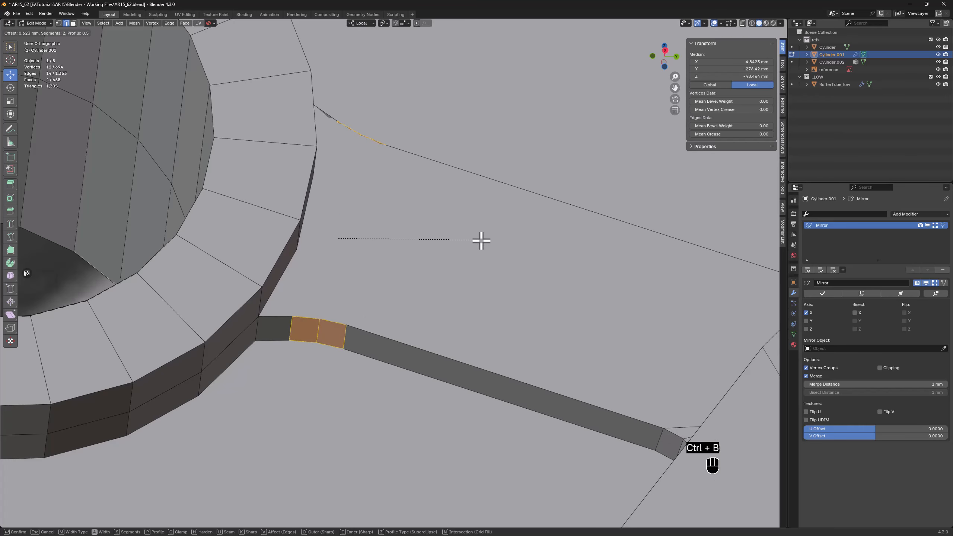
pyautogui.click(482, 241)
# Connect the three vertices of the arm's upper rounded corner to the adjacent ring vertex with fanned edges
pyautogui.moveTo(485, 132); pyautogui.dragTo(455, 166, button='middle')
pyautogui.scroll(-1, 484, 159)
pyautogui.scroll(1, 421, 158)
pyautogui.press('1')
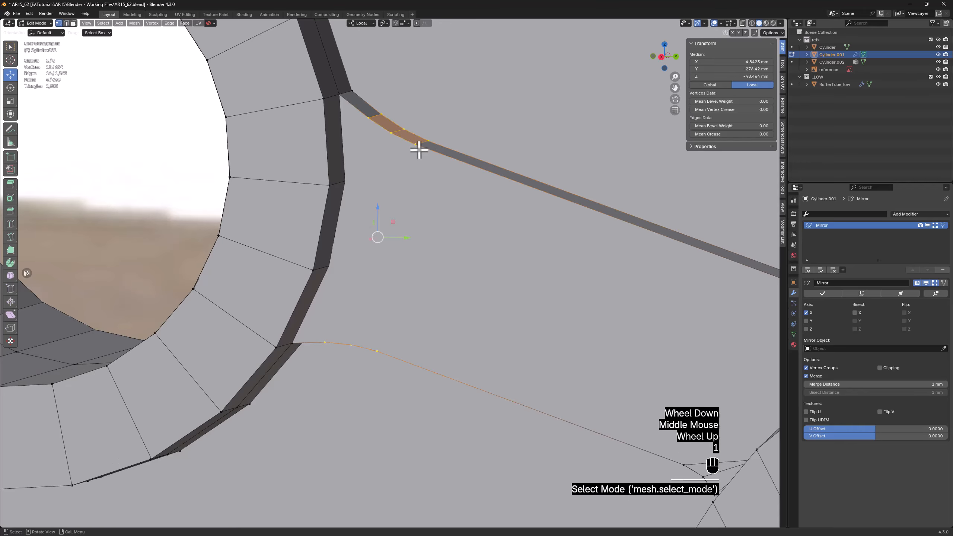
pyautogui.hotkey('alt', 'z')
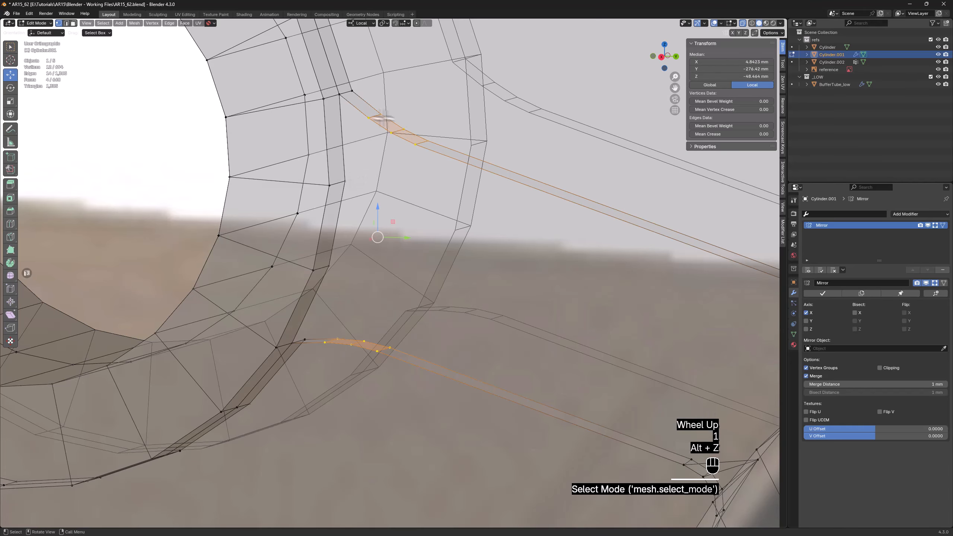
pyautogui.hotkey('alt', 'z')
pyautogui.keyDown('shift'); pyautogui.click(418, 147); pyautogui.keyUp('shift')
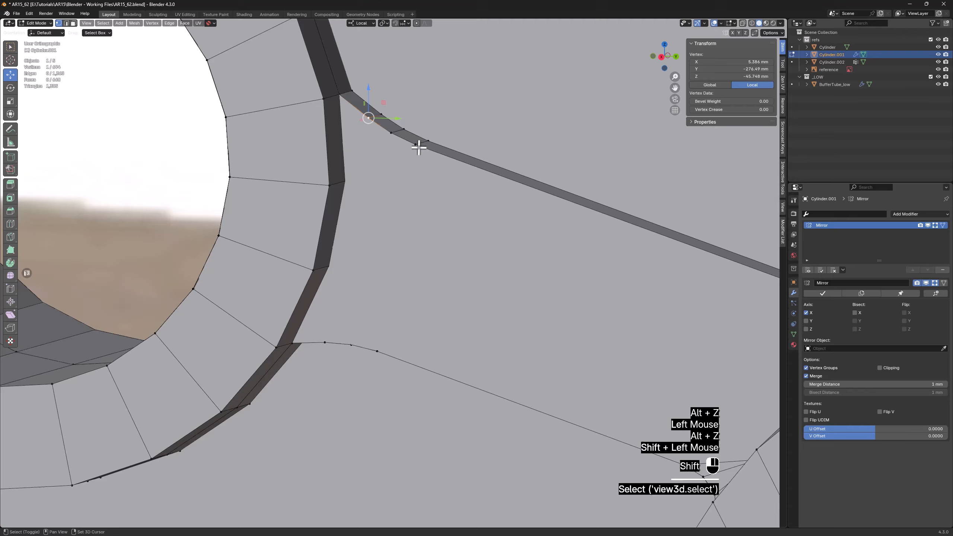
pyautogui.keyDown('shift'); pyautogui.click(390, 132); pyautogui.keyUp('shift')
pyautogui.hotkey('alt', 'z')
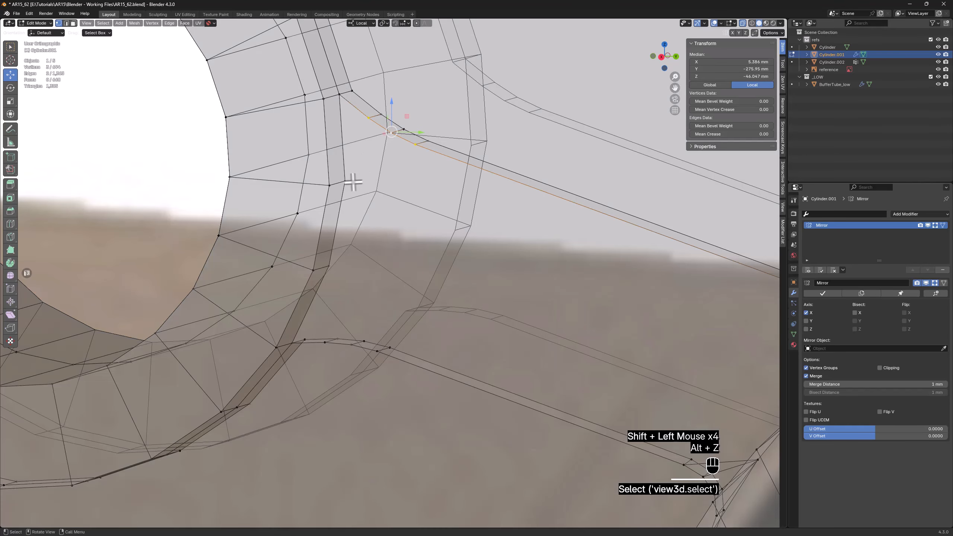
pyautogui.hotkey('alt', 'z')
# Connect the three vertices of the arm's lower rounded corner to the adjacent ring vertex with fanned edges
pyautogui.moveTo(416, 208); pyautogui.dragTo(380, 276, button='middle')
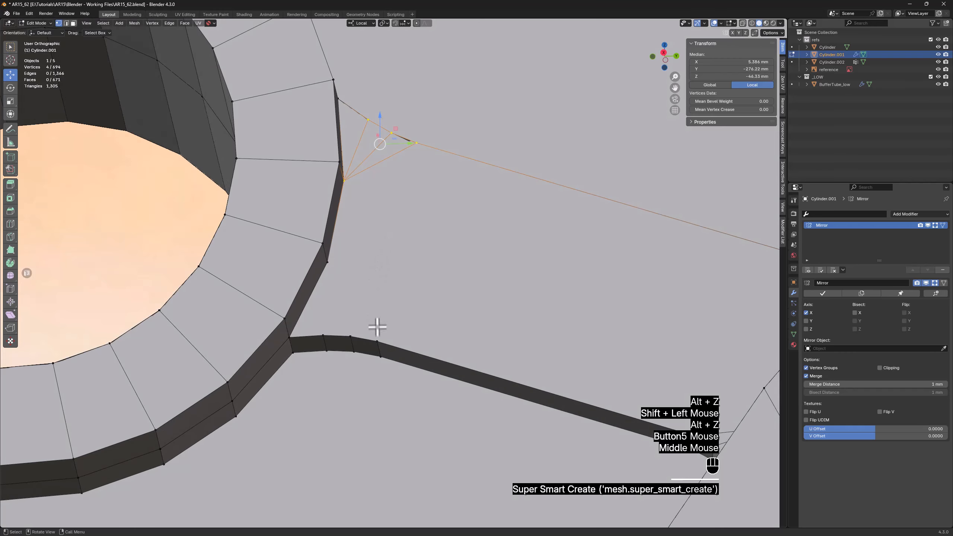
pyautogui.click(377, 341)
pyautogui.keyDown('ctrl'); pyautogui.click(322, 335); pyautogui.keyUp('ctrl')
pyautogui.keyDown('shift'); pyautogui.click(327, 261); pyautogui.keyUp('shift')
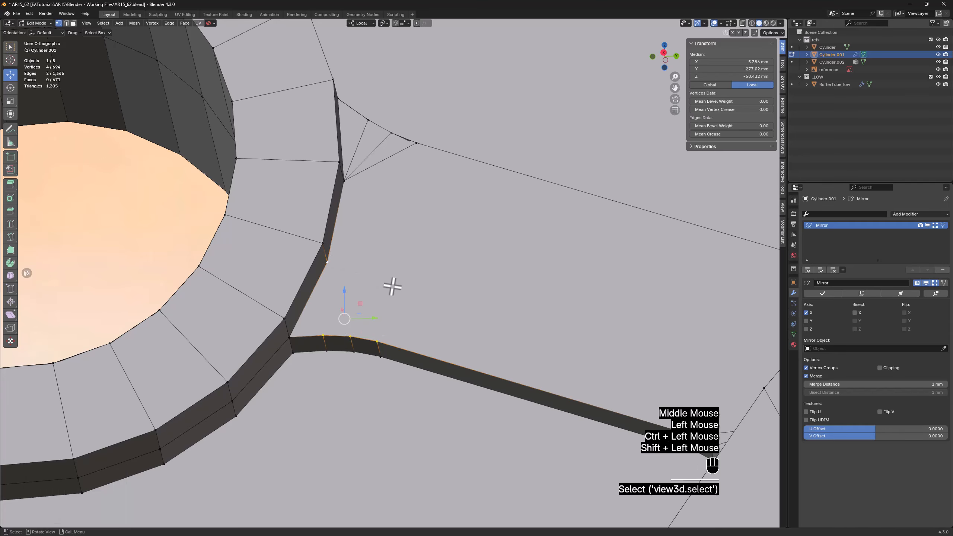
pyautogui.scroll(-3, 393, 285)
pyautogui.moveTo(390, 281)
pyautogui.keyDown('shift'); pyautogui.mouseDown(button='middle')
pyautogui.moveTo(466, 287)
pyautogui.moveTo(397, 247)
pyautogui.moveTo(398, 267)
pyautogui.moveTo(392, 263)
pyautogui.mouseUp(button='middle'); pyautogui.keyUp('shift')
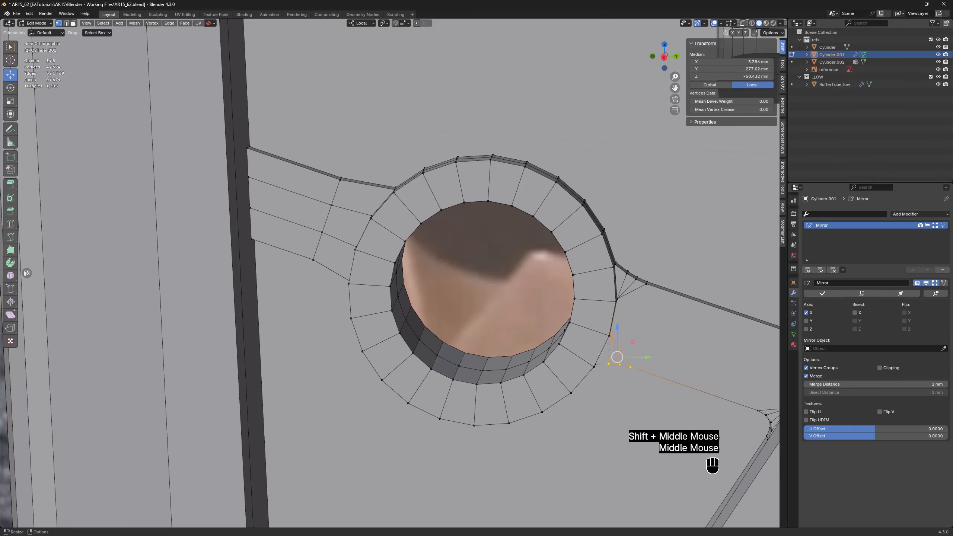
# Dissolve the cross edge and the two lengthwise edges on the side face of the arm on the ring's opposite side
pyautogui.moveTo(308, 155); pyautogui.dragTo(336, 175, button='middle')
pyautogui.scroll(2, 321, 209)
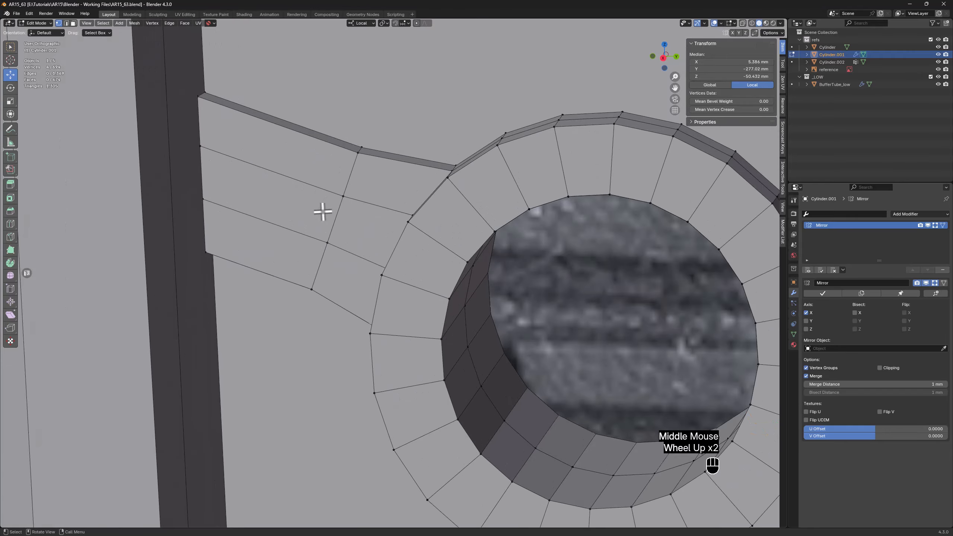
pyautogui.press('2')
pyautogui.click(335, 210)
pyautogui.keyDown('shift'); pyautogui.click(294, 180); pyautogui.keyUp('shift')
pyautogui.keyDown('shift'); pyautogui.click(266, 225); pyautogui.keyUp('shift')
pyautogui.press('x')
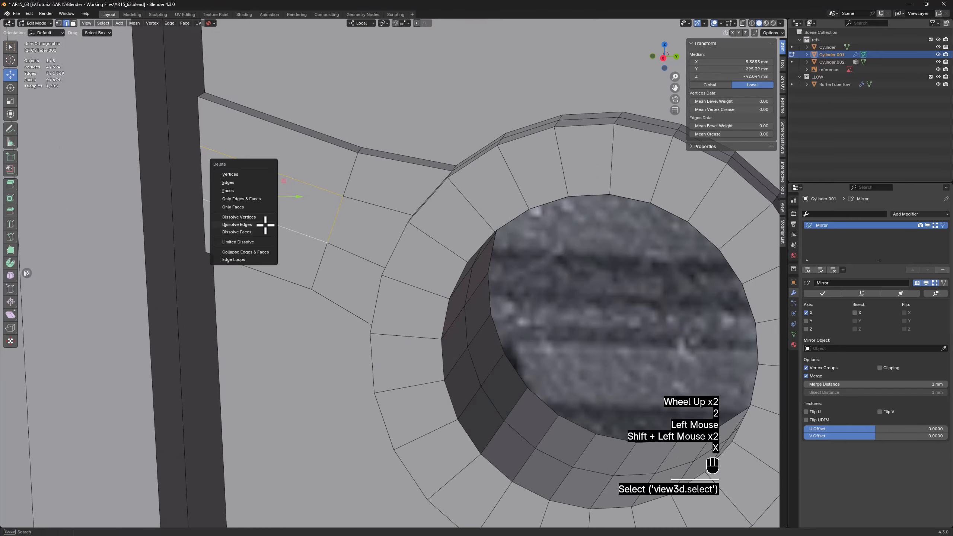
pyautogui.click(262, 224)
# Move this arm's upper and lower corner vertices toward the ring by about 1.13 mm in Y and -0.3 mm in Z
pyautogui.moveTo(363, 177); pyautogui.dragTo(371, 168, button='middle')
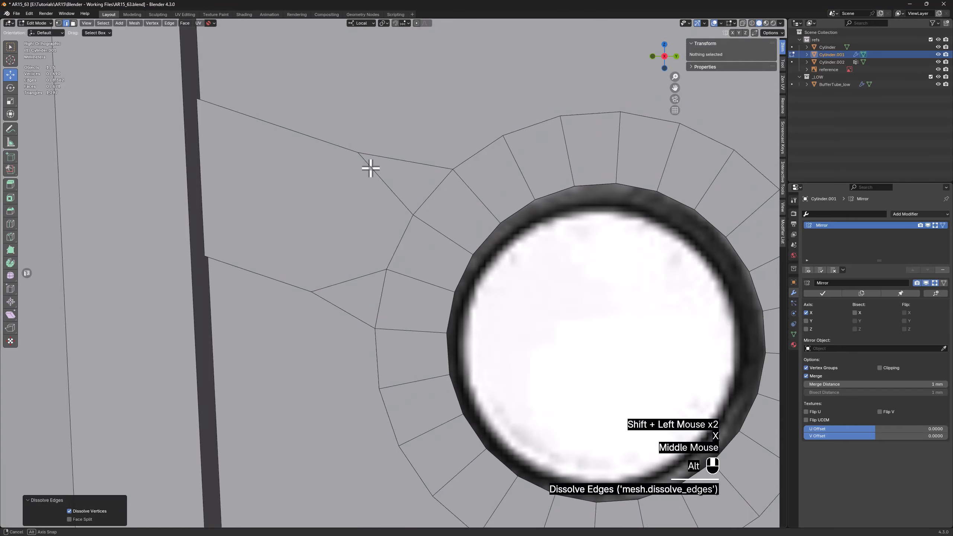
pyautogui.press('1')
pyautogui.hotkey('alt', 'z')
pyautogui.moveTo(351, 172); pyautogui.dragTo(370, 144)
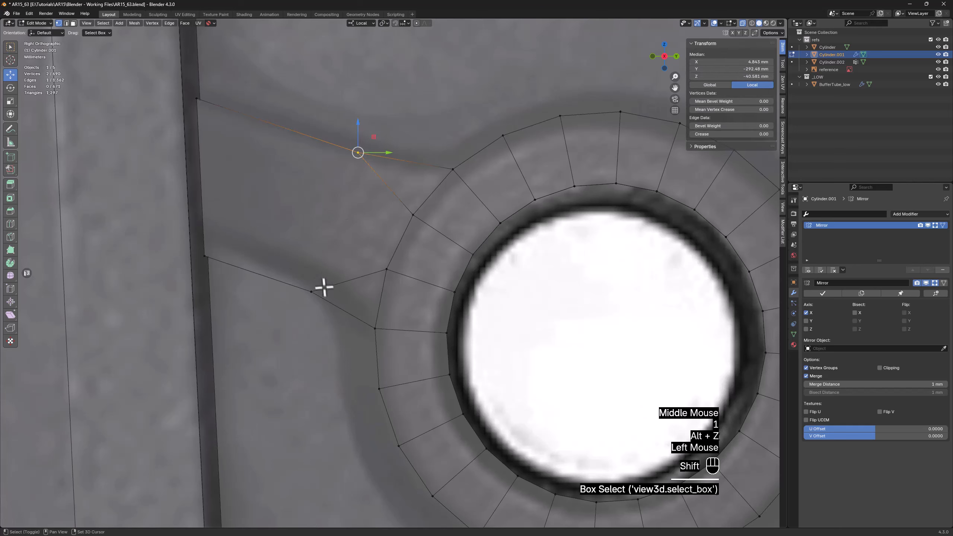
pyautogui.keyDown('shift'); pyautogui.moveTo(303, 304); pyautogui.dragTo(303, 304); pyautogui.keyUp('shift')
pyautogui.press('g')
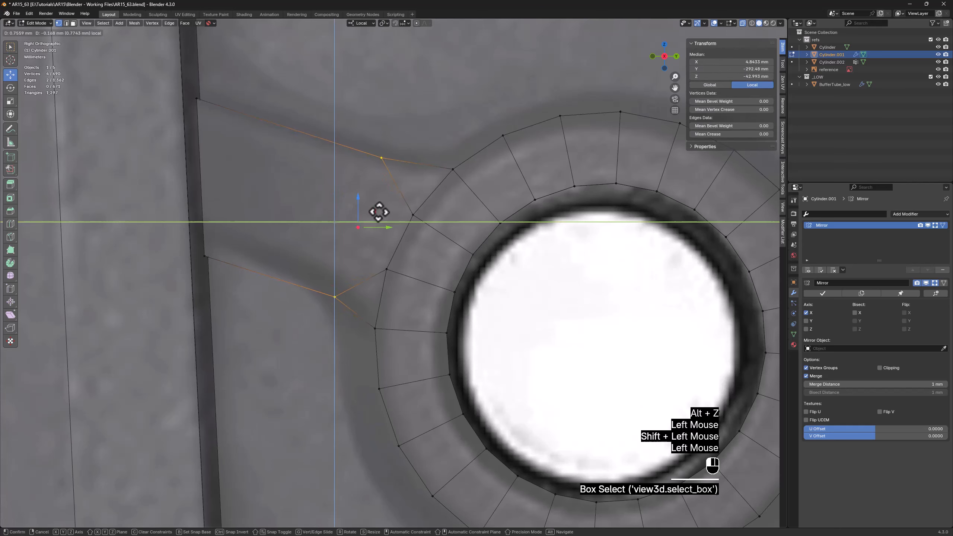
pyautogui.click(390, 216)
pyautogui.hotkey('alt', 'z')
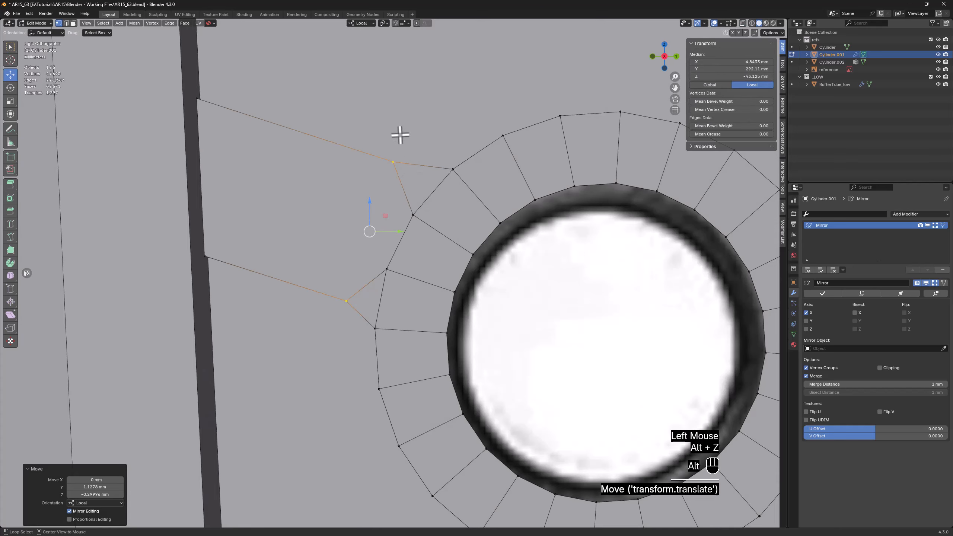
# Dissolve the two edges linking the moved corner vertices to the ring on the arm's side face
pyautogui.moveTo(400, 136); pyautogui.dragTo(398, 160, button='middle')
pyautogui.press('2')
pyautogui.keyDown('shift'); pyautogui.click(366, 283); pyautogui.keyUp('shift')
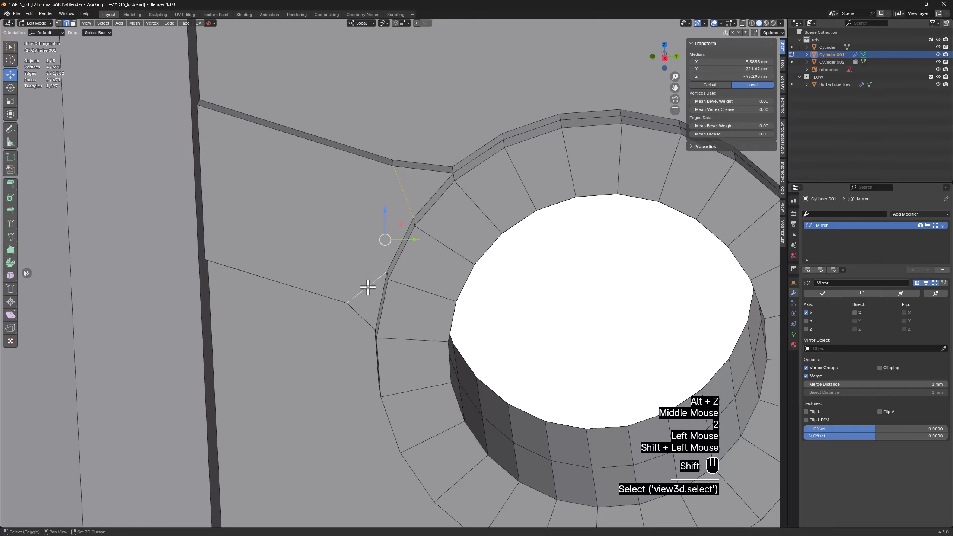
pyautogui.press('x')
pyautogui.click(366, 284)
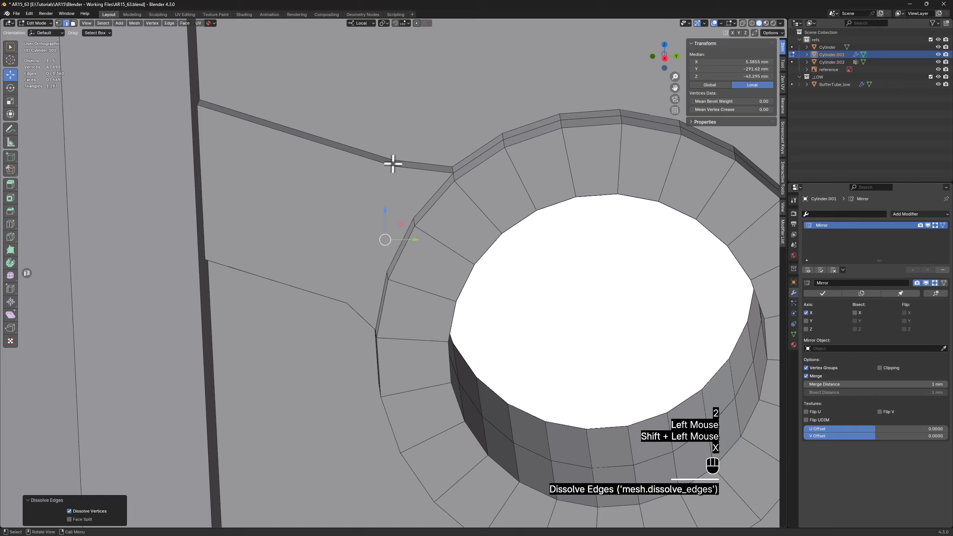
# Bevel the second arm's upper and lower corner edges with 2 segments and an offset of about 0.41 mm
pyautogui.click(393, 164)
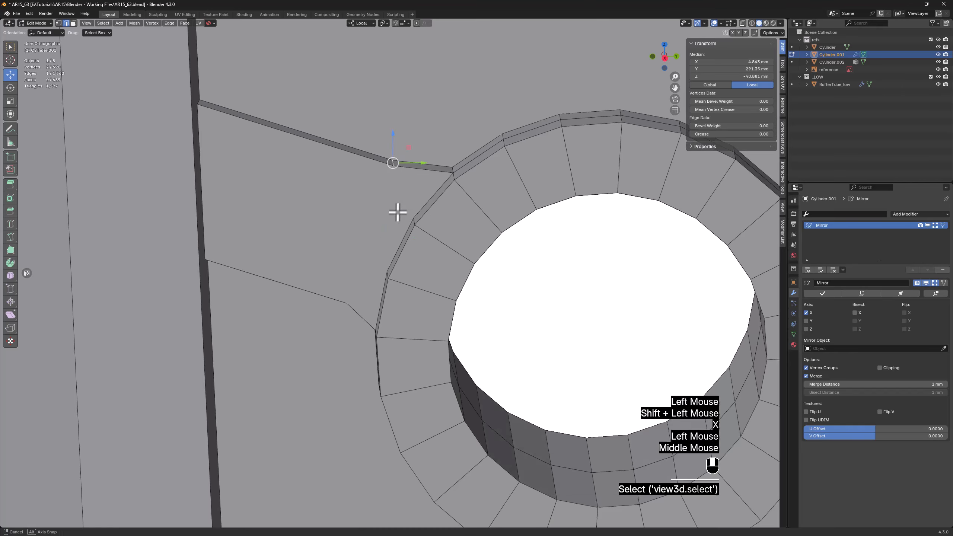
pyautogui.moveTo(398, 211); pyautogui.dragTo(340, 267, button='middle')
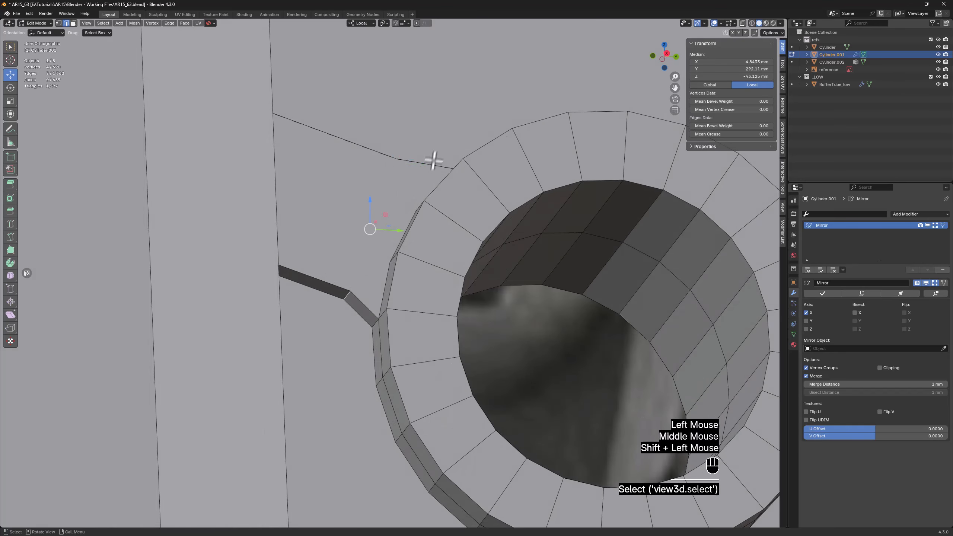
pyautogui.moveTo(434, 161); pyautogui.dragTo(423, 184, button='middle')
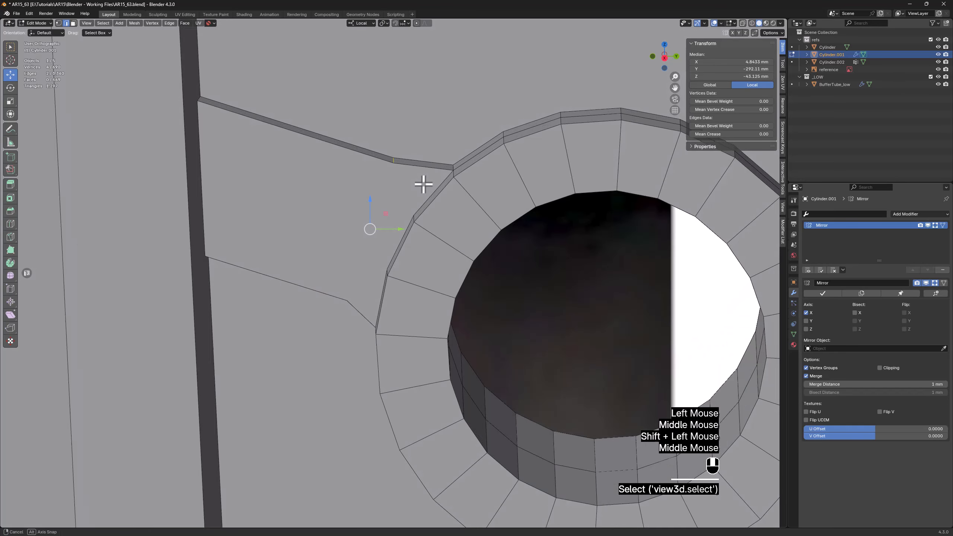
pyautogui.hotkey('ctrl', 'b')
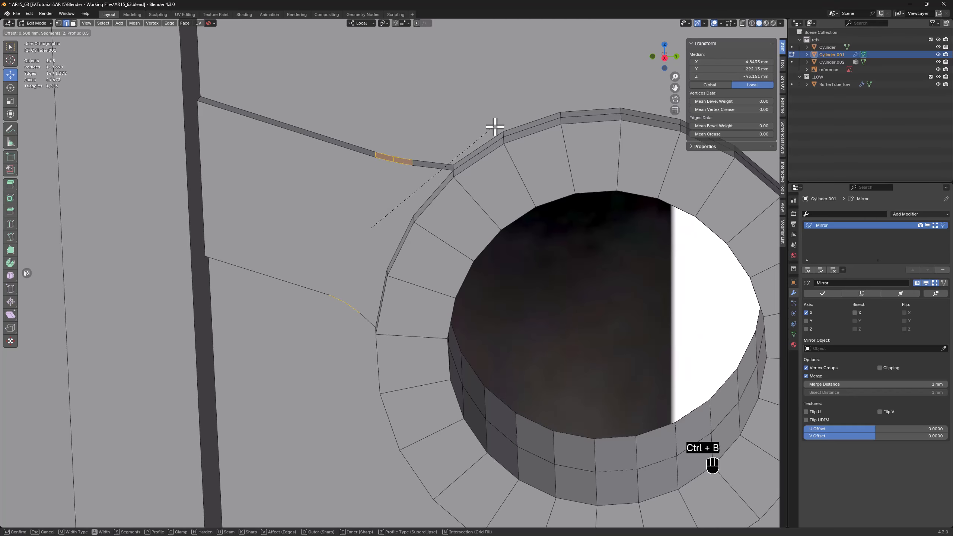
pyautogui.click(495, 127)
# Connect the three vertices of the second arm's upper rounded corner to the nearest ring vertex with fanned edges
pyautogui.moveTo(396, 178); pyautogui.dragTo(398, 164, button='middle')
pyautogui.press('1')
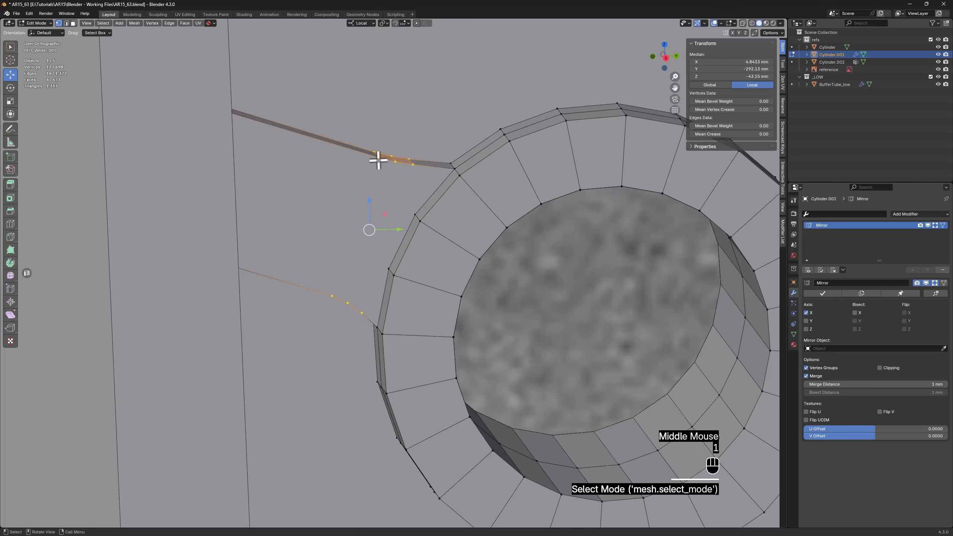
pyautogui.click(378, 157)
pyautogui.keyDown('ctrl'); pyautogui.click(413, 164); pyautogui.keyUp('ctrl')
pyautogui.keyDown('shift'); pyautogui.click(415, 214); pyautogui.keyUp('shift')
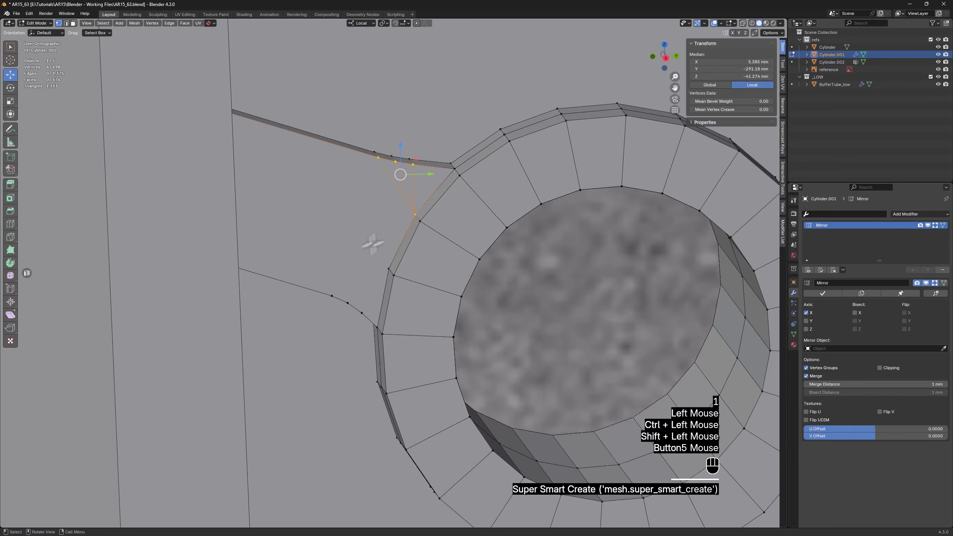
# Connect the three vertices of the second arm's lower rounded corner to the nearest ring vertex with fanned edges
pyautogui.click(333, 296)
pyautogui.keyDown('ctrl'); pyautogui.click(380, 267); pyautogui.keyUp('ctrl')
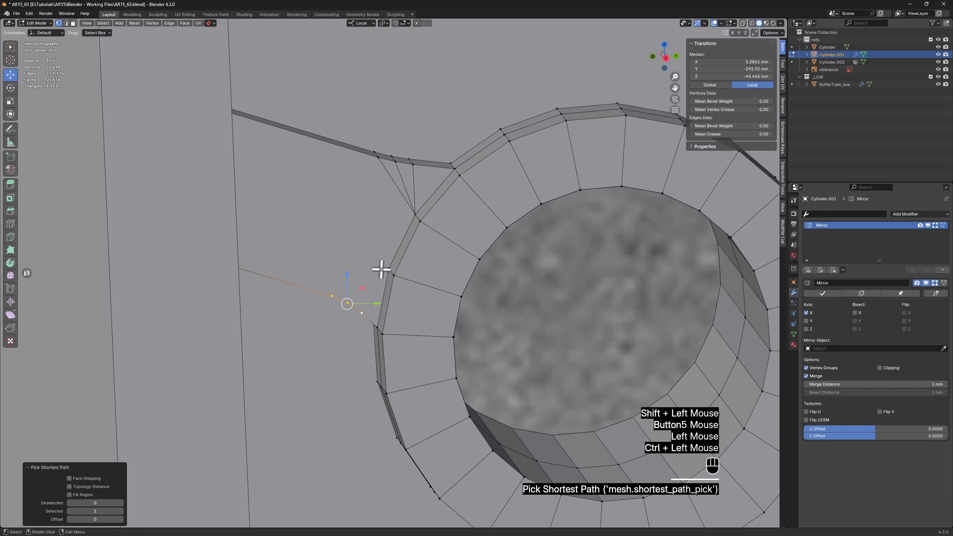
pyautogui.keyDown('shift'); pyautogui.click(382, 268); pyautogui.keyUp('shift')
# Connect the second arm's upper and lower end corners to the vertices above and below them on the adjoining wall's edge loop
pyautogui.moveTo(362, 251)
pyautogui.mouseDown(button='middle')
pyautogui.moveTo(332, 243)
pyautogui.moveTo(383, 240)
pyautogui.moveTo(291, 185)
pyautogui.moveTo(279, 138)
pyautogui.mouseUp(button='middle')
pyautogui.click(287, 174)
pyautogui.scroll(-2, 287, 174)
pyautogui.scroll(-2, 279, 139)
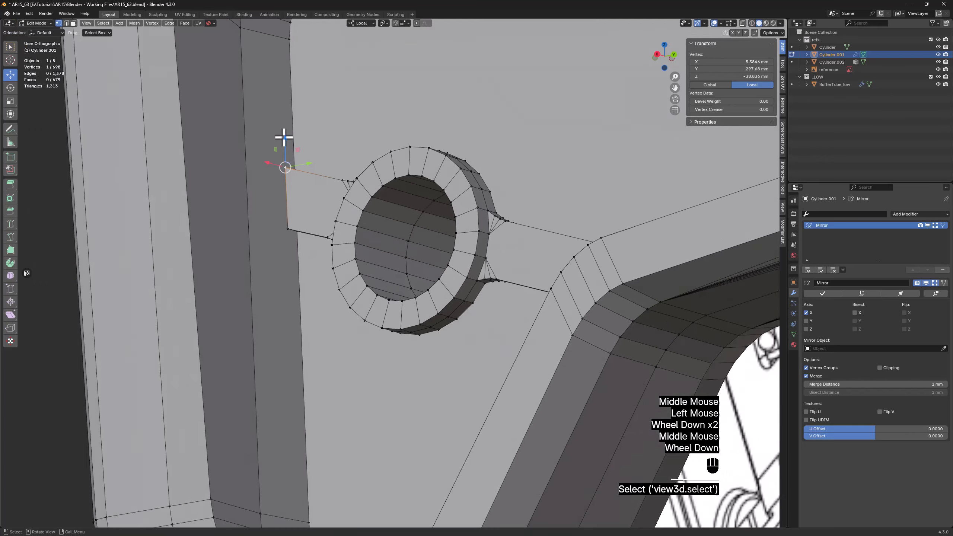
pyautogui.click(286, 189)
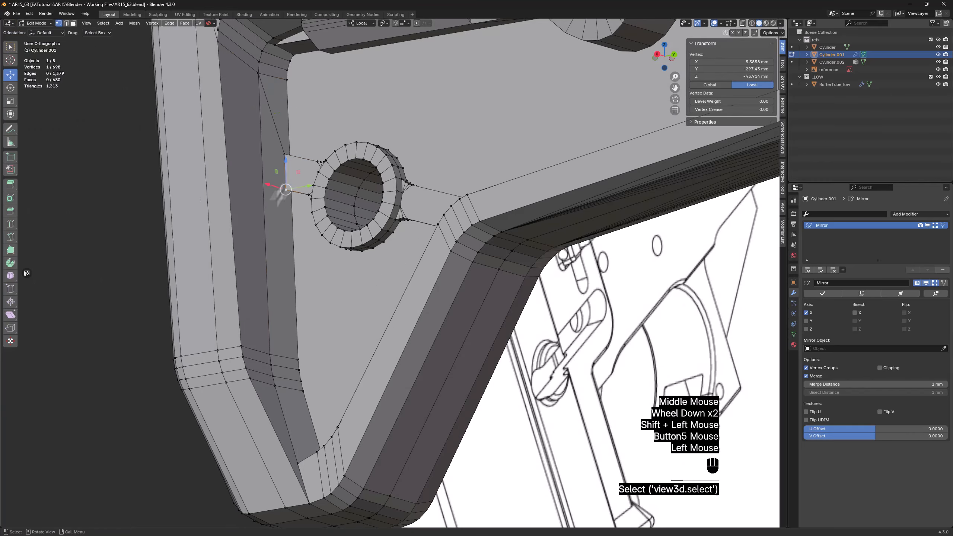
pyautogui.moveTo(283, 149); pyautogui.dragTo(284, 155, button='middle')
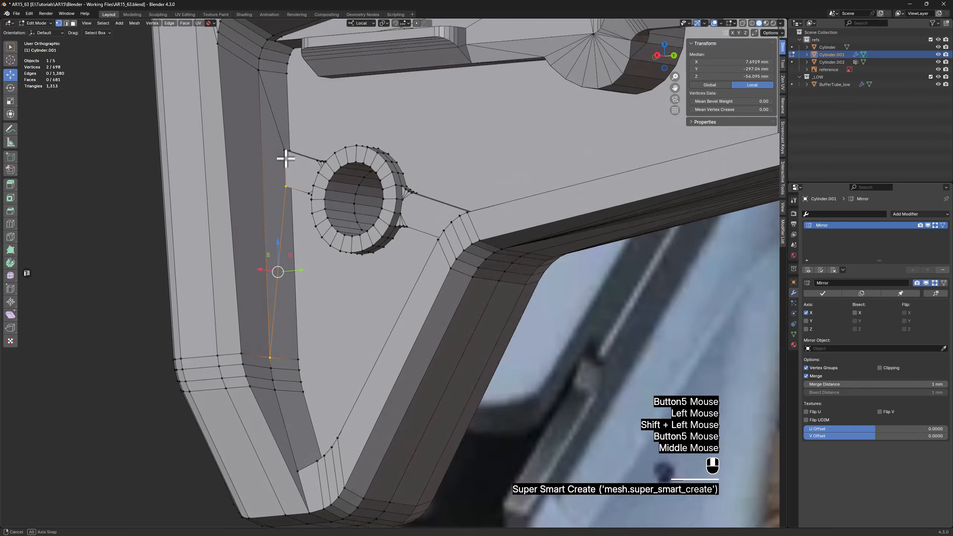
# Bevel the second arm's upper and lower corner edges at the wall with 3 segments, about 0.85 mm and 1.03 mm wide respectively
pyautogui.scroll(3, 286, 149)
pyautogui.press('2')
pyautogui.click(286, 148)
pyautogui.hotkey('ctrl', 'b')
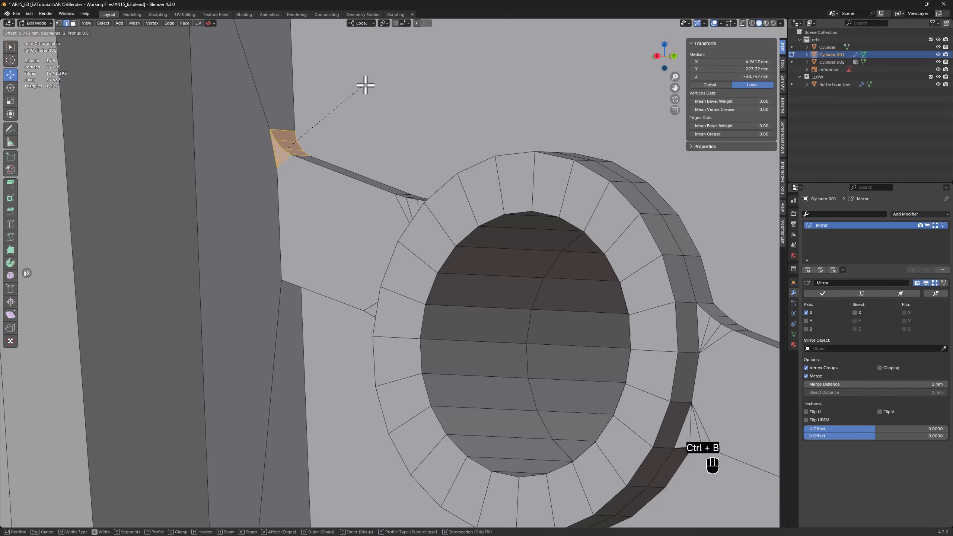
pyautogui.click(367, 85)
pyautogui.moveTo(286, 191); pyautogui.dragTo(278, 221, button='middle')
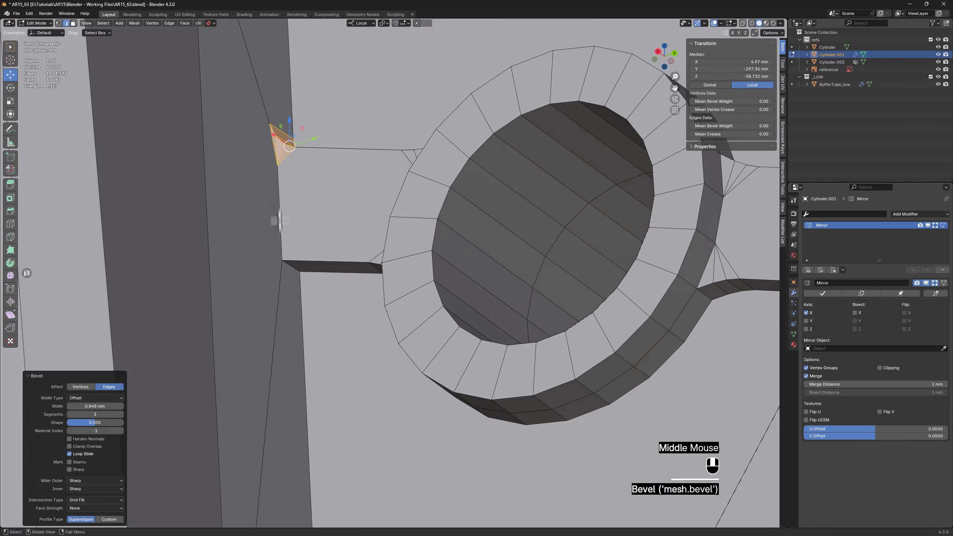
pyautogui.click(291, 268)
pyautogui.hotkey('ctrl', 'b')
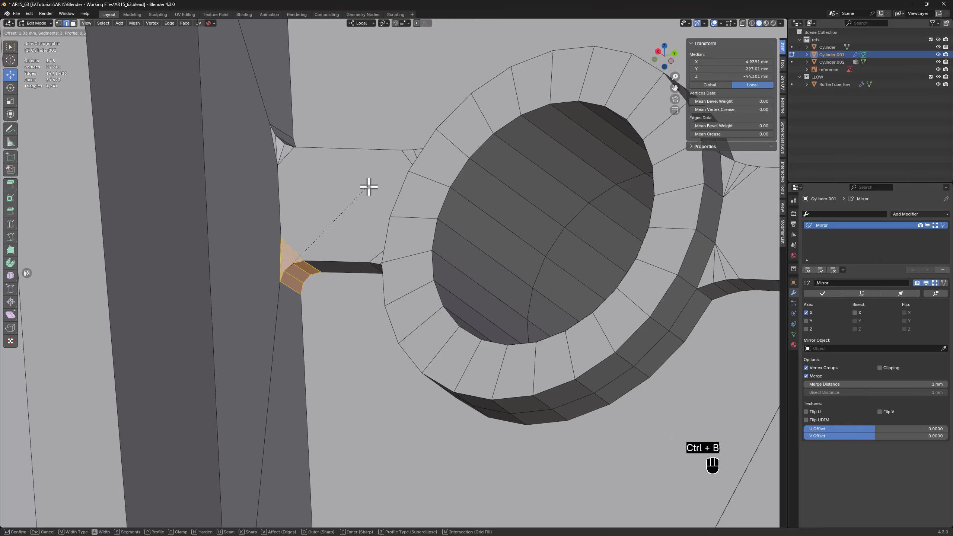
pyautogui.click(367, 188)
# Dissolve the two extra bevel vertices on the second arm's wall-side edge
pyautogui.scroll(3, 267, 220)
pyautogui.press('1')
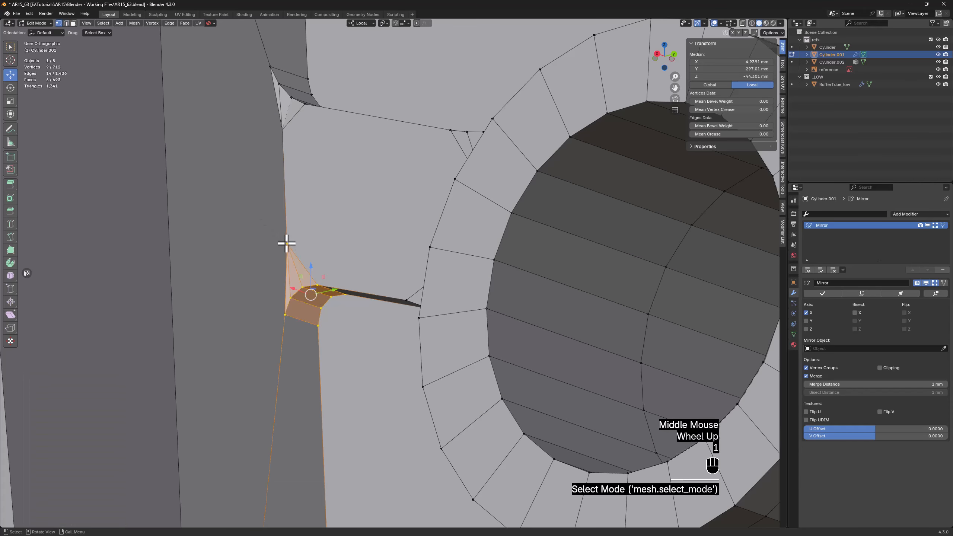
pyautogui.click(286, 244)
pyautogui.keyDown('shift'); pyautogui.click(282, 129); pyautogui.keyUp('shift')
pyautogui.press('x')
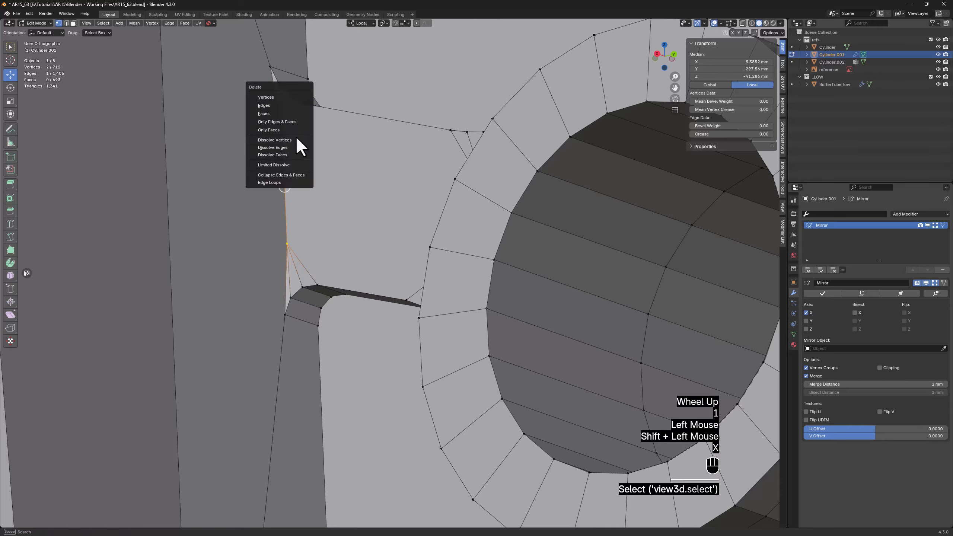
pyautogui.click(298, 145)
# Join the four matching vertex pairs of the second arm's upper and lower rounded corners at the wall with edges across its face
pyautogui.click(270, 67)
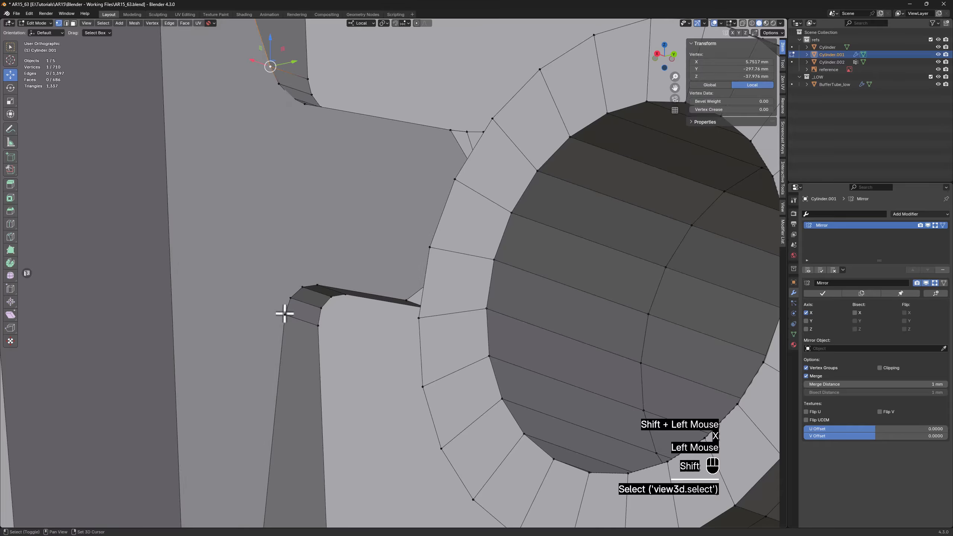
pyautogui.keyDown('shift'); pyautogui.click(284, 315); pyautogui.keyUp('shift')
pyautogui.press('f')
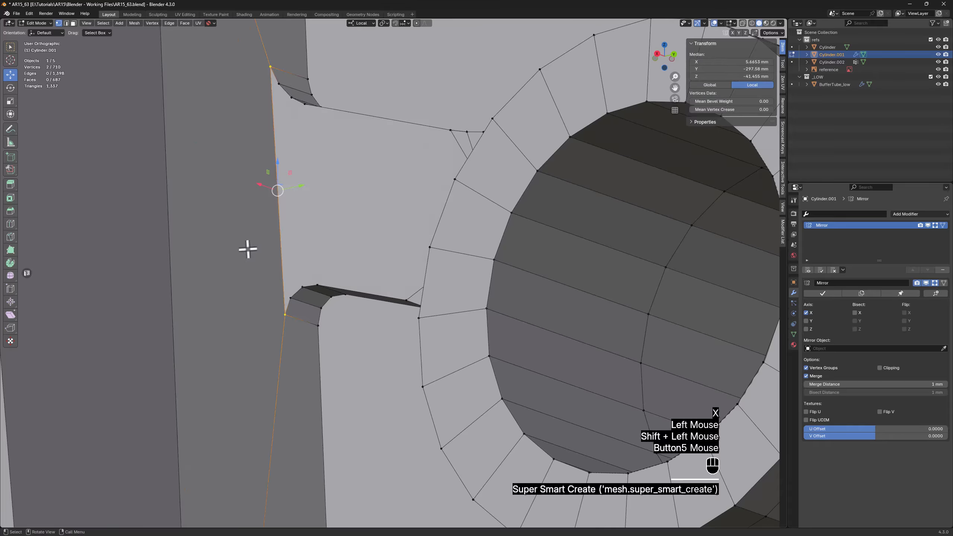
pyautogui.moveTo(314, 189)
pyautogui.mouseDown(button='middle')
pyautogui.moveTo(330, 222)
pyautogui.moveTo(315, 207)
pyautogui.moveTo(323, 196)
pyautogui.mouseUp(button='middle')
pyautogui.click(290, 300)
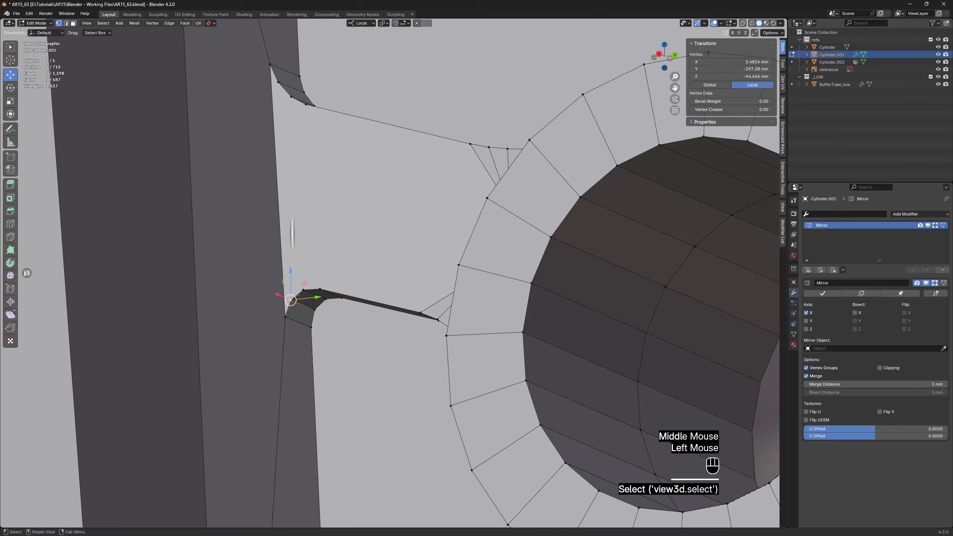
pyautogui.keyDown('shift'); pyautogui.click(289, 97); pyautogui.keyUp('shift')
pyautogui.press('f')
pyautogui.click(290, 97)
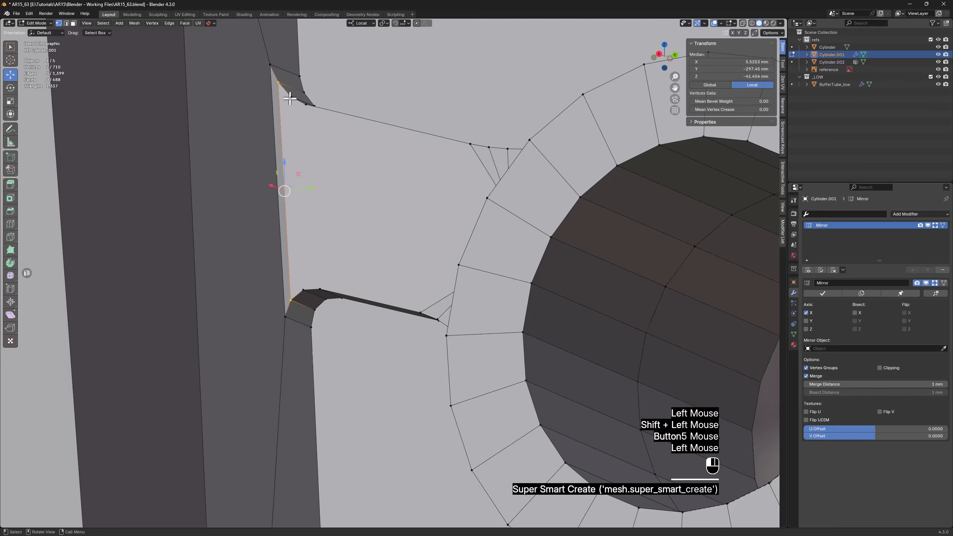
pyautogui.keyDown('shift'); pyautogui.click(300, 290); pyautogui.keyUp('shift')
pyautogui.press('f')
pyautogui.click(320, 289)
pyautogui.keyDown('shift'); pyautogui.click(307, 108); pyautogui.keyUp('shift')
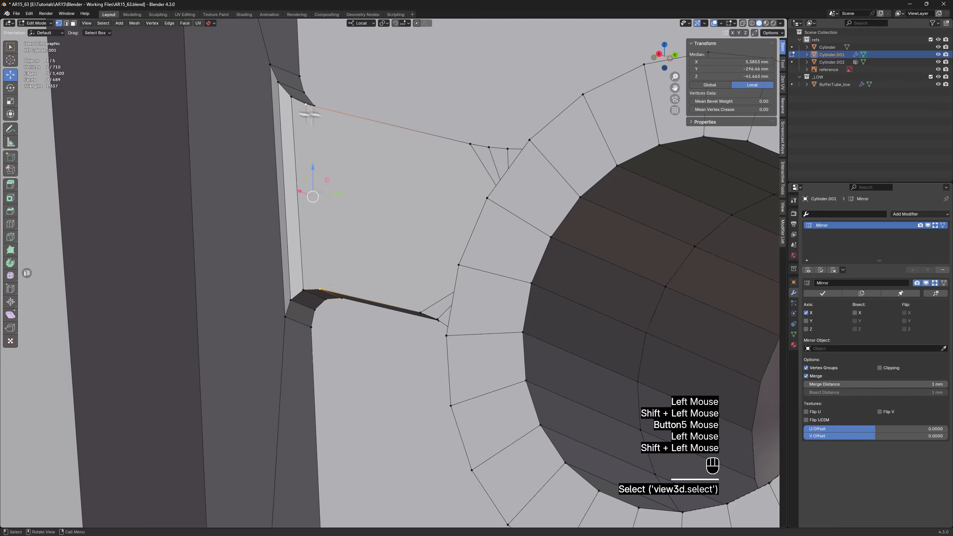
pyautogui.press('f')
# Connect the upper and lower vertices where the second arm's rounded corners begin near the ring with an edge
pyautogui.scroll(2, 378, 144)
pyautogui.moveTo(379, 145); pyautogui.dragTo(407, 155, button='middle')
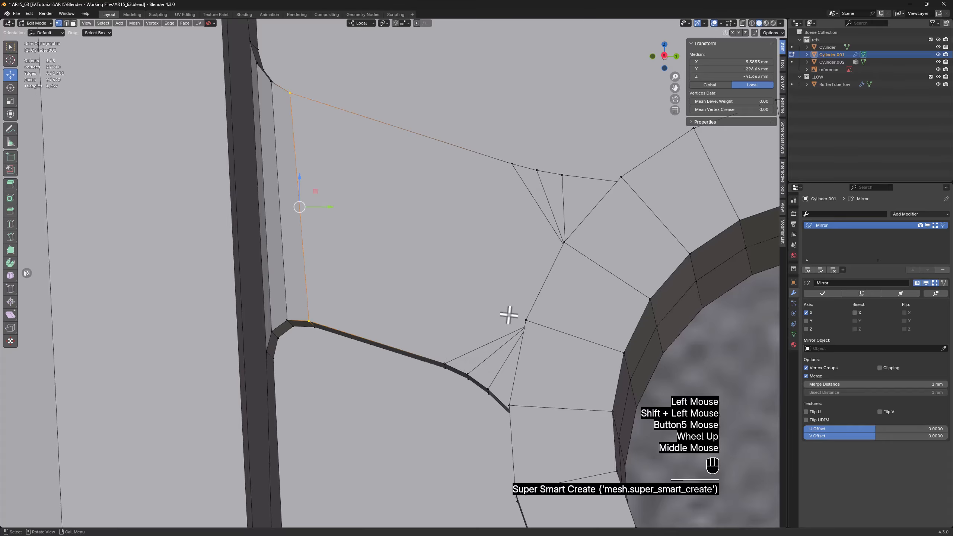
pyautogui.moveTo(509, 315)
pyautogui.mouseDown(button='middle')
pyautogui.moveTo(523, 328)
pyautogui.moveTo(504, 330)
pyautogui.mouseUp(button='middle')
pyautogui.click(443, 359)
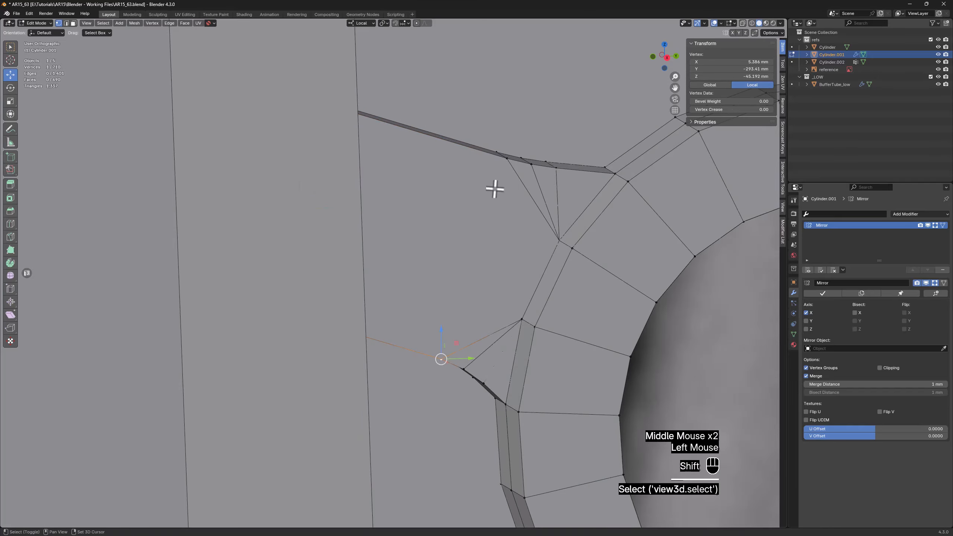
pyautogui.keyDown('shift'); pyautogui.click(506, 158); pyautogui.keyUp('shift')
pyautogui.press('f')
# Flatten the second arm's side faces by scaling them to 0 along local X and align them to X 5.385 mm
pyautogui.moveTo(547, 249); pyautogui.dragTo(606, 220, button='middle')
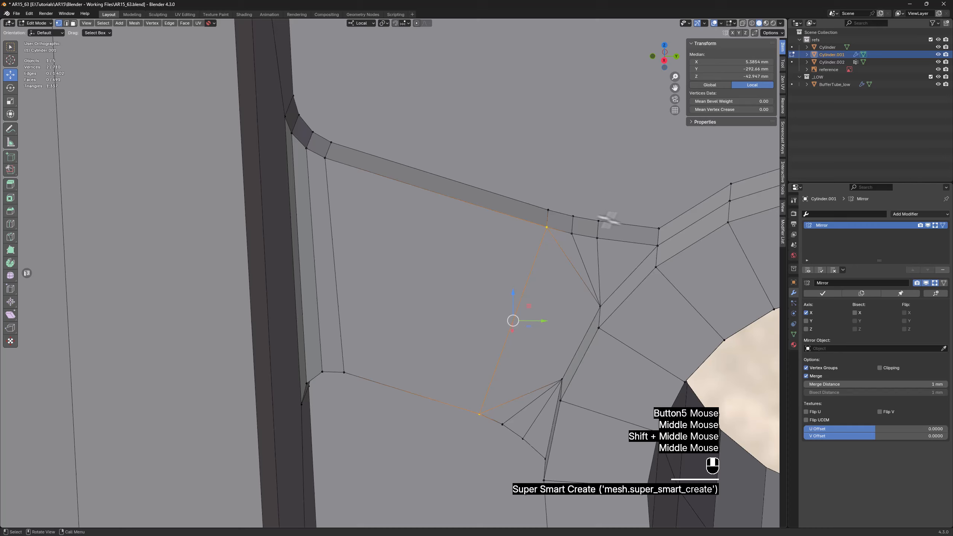
pyautogui.click(657, 247)
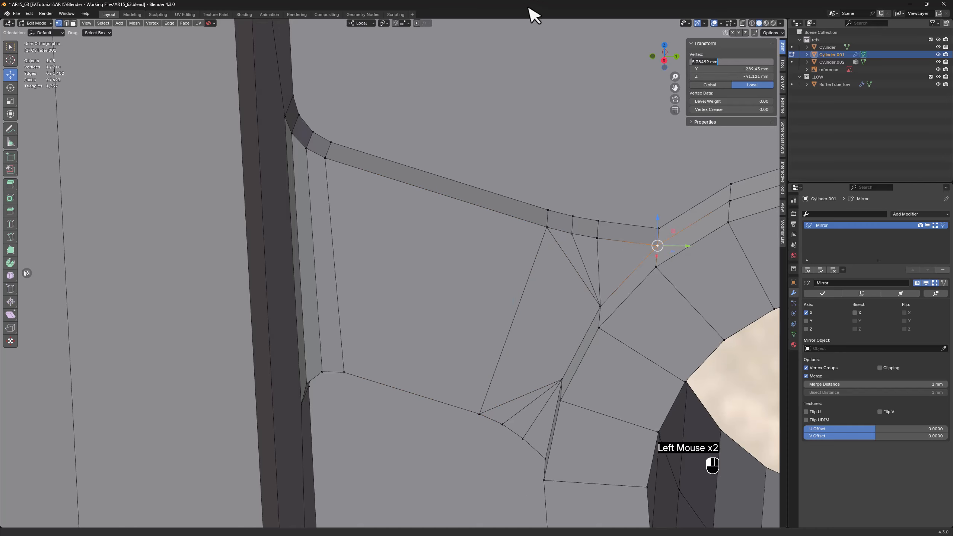
pyautogui.moveTo(488, 149); pyautogui.dragTo(425, 185, button='middle')
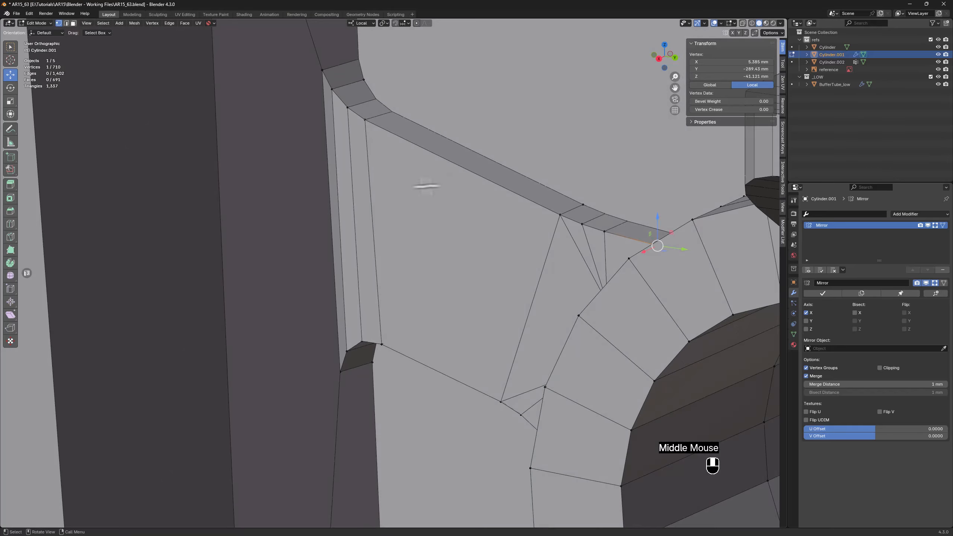
pyautogui.press('3')
pyautogui.keyDown('shift'); pyautogui.click(345, 128); pyautogui.keyUp('shift')
pyautogui.keyDown('shift'); pyautogui.click(346, 128); pyautogui.keyUp('shift')
pyautogui.keyDown('shift'); pyautogui.click(360, 140); pyautogui.keyUp('shift')
pyautogui.keyDown('shift'); pyautogui.click(540, 265); pyautogui.keyUp('shift')
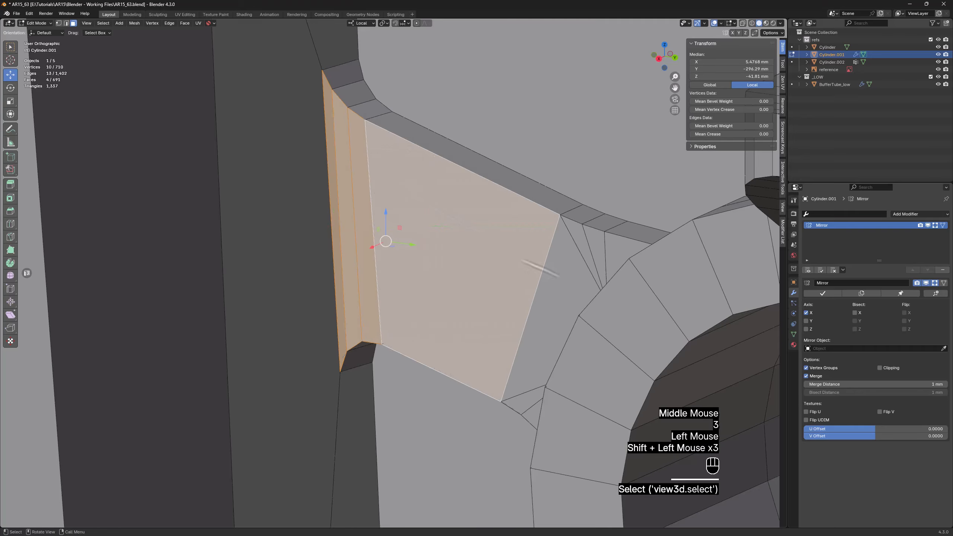
pyautogui.moveTo(541, 265); pyautogui.dragTo(649, 235, button='middle')
pyautogui.keyDown('shift'); pyautogui.click(646, 234); pyautogui.keyUp('shift')
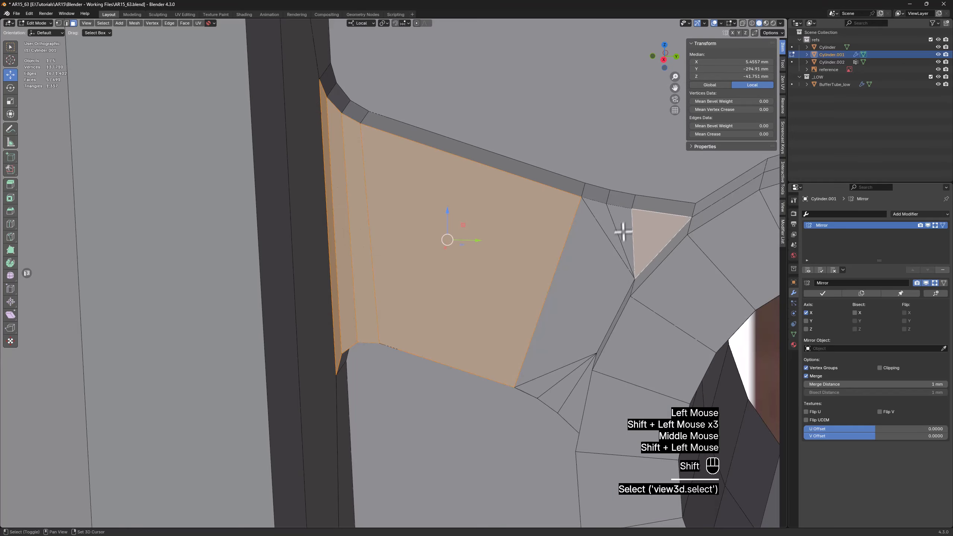
pyautogui.keyDown('ctrl'); pyautogui.click(588, 248); pyautogui.keyUp('ctrl')
pyautogui.keyDown('ctrl'); pyautogui.click(576, 404); pyautogui.keyUp('ctrl')
pyautogui.scroll(-2, 592, 353)
pyautogui.moveTo(613, 299); pyautogui.dragTo(587, 289, button='middle')
pyautogui.press('1')
pyautogui.press('s')
pyautogui.press('x')
pyautogui.press('x')
pyautogui.press('0')
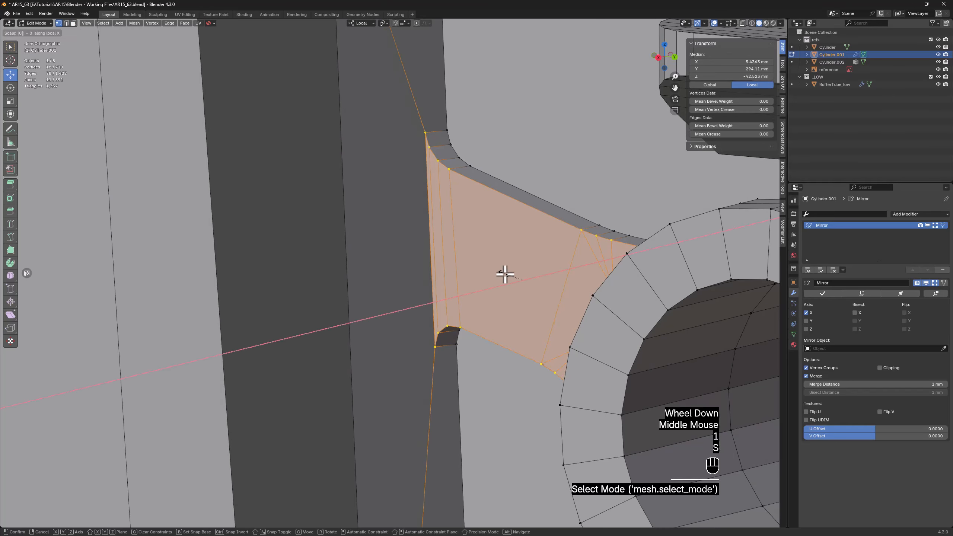
pyautogui.click(505, 274)
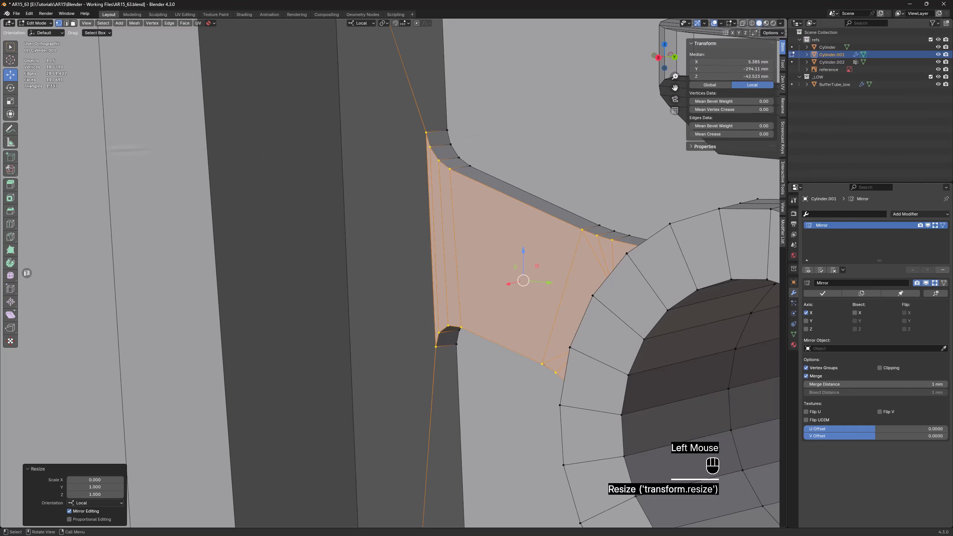
pyautogui.click(379, 215)
# Connect the upper and lower rounded-corner start vertices of the arm leading to the frame corner with an edge beside the ring
pyautogui.scroll(-2, 385, 215)
pyautogui.scroll(-2, 386, 216)
pyautogui.moveTo(386, 216); pyautogui.dragTo(349, 224, button='middle')
pyautogui.scroll(2, 547, 342)
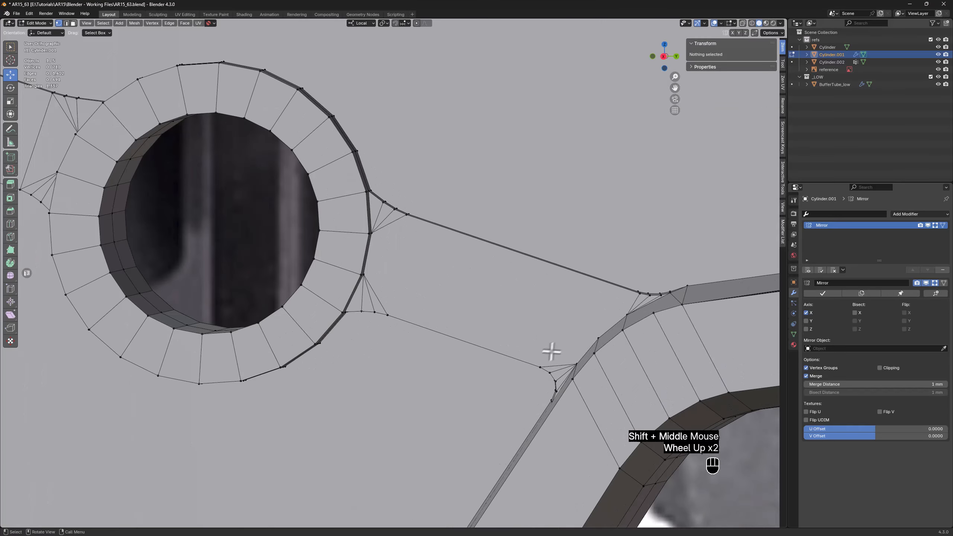
pyautogui.moveTo(594, 340); pyautogui.dragTo(542, 352, button='middle')
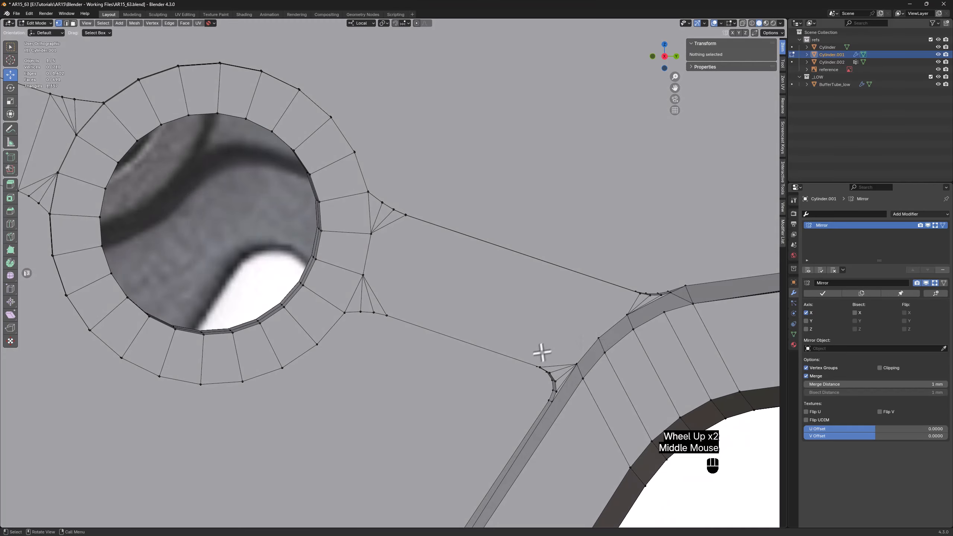
pyautogui.click(387, 316)
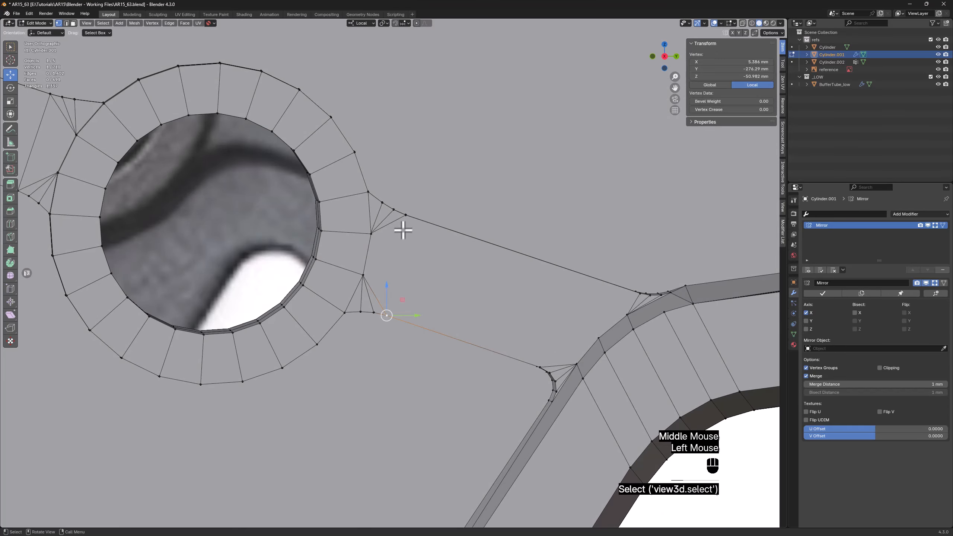
pyautogui.keyDown('shift'); pyautogui.click(405, 216); pyautogui.keyUp('shift')
# Connect the arm's lower and upper rounded-corner start vertices at the frame to the frame corner vertex between them
pyautogui.click(539, 364)
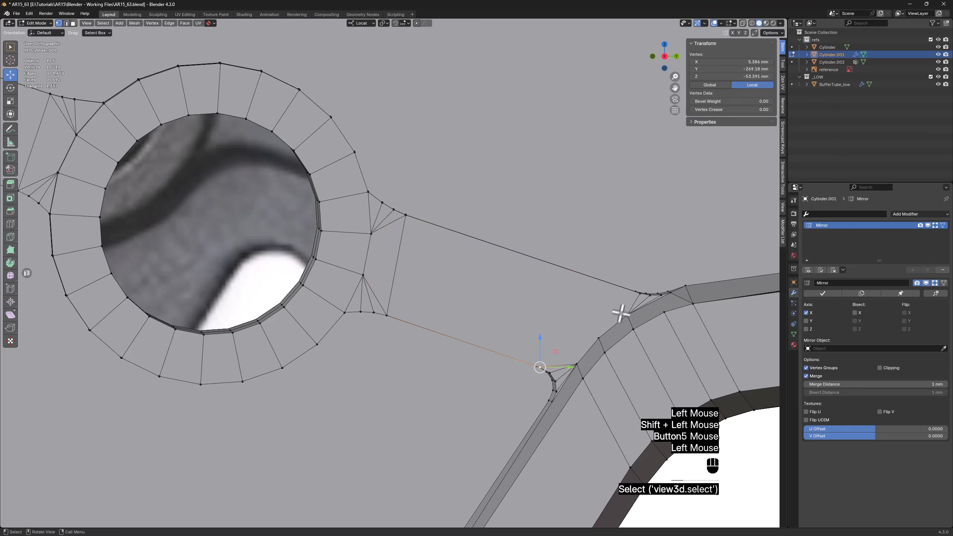
pyautogui.moveTo(630, 298); pyautogui.dragTo(616, 316, button='middle')
pyautogui.scroll(2, 599, 345)
pyautogui.keyDown('shift'); pyautogui.click(598, 344); pyautogui.keyUp('shift')
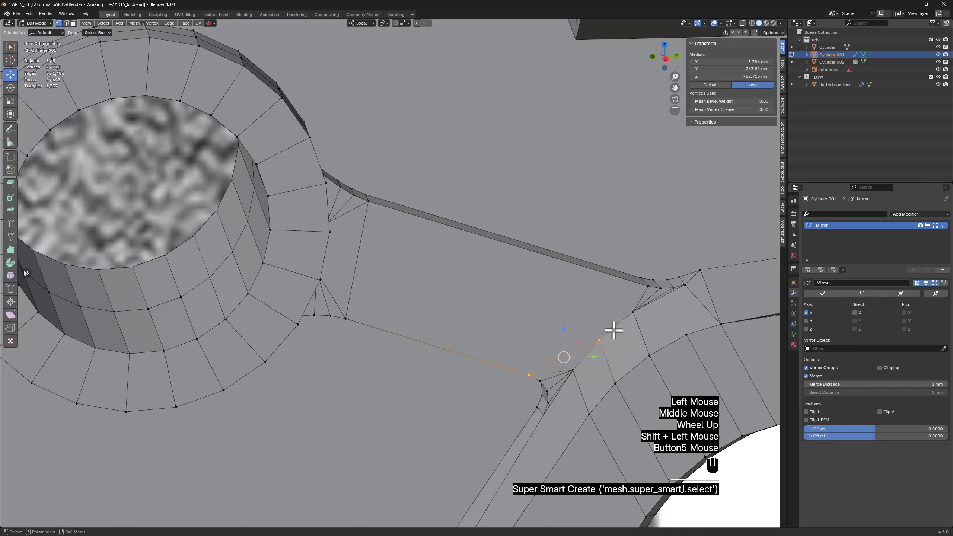
pyautogui.click(643, 287)
pyautogui.keyDown('shift'); pyautogui.click(626, 300); pyautogui.keyUp('shift')
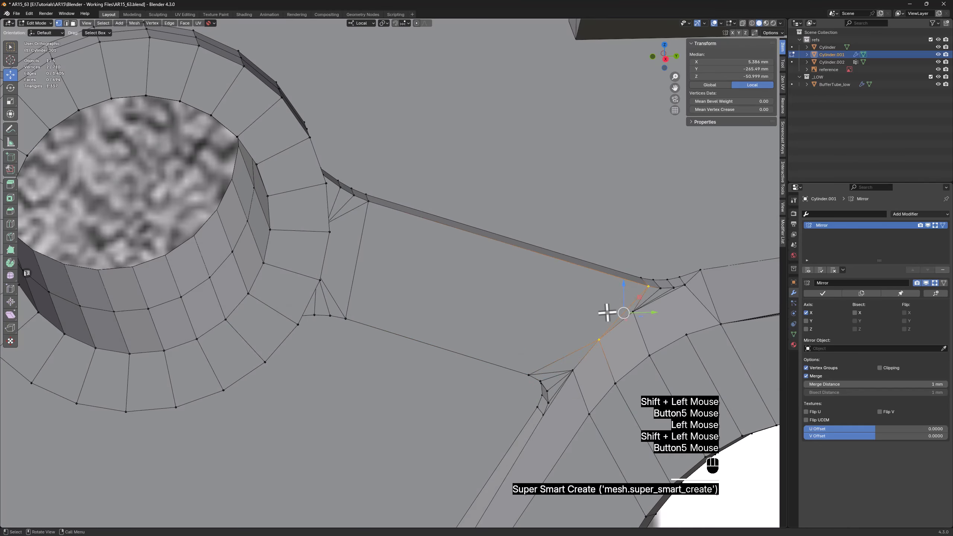
# Add a diagonal edge across the arm's face from its upper ring-side corner vertex to the same frame corner vertex
pyautogui.moveTo(608, 313)
pyautogui.mouseDown(button='middle')
pyautogui.moveTo(600, 300)
pyautogui.moveTo(596, 308)
pyautogui.mouseUp(button='middle')
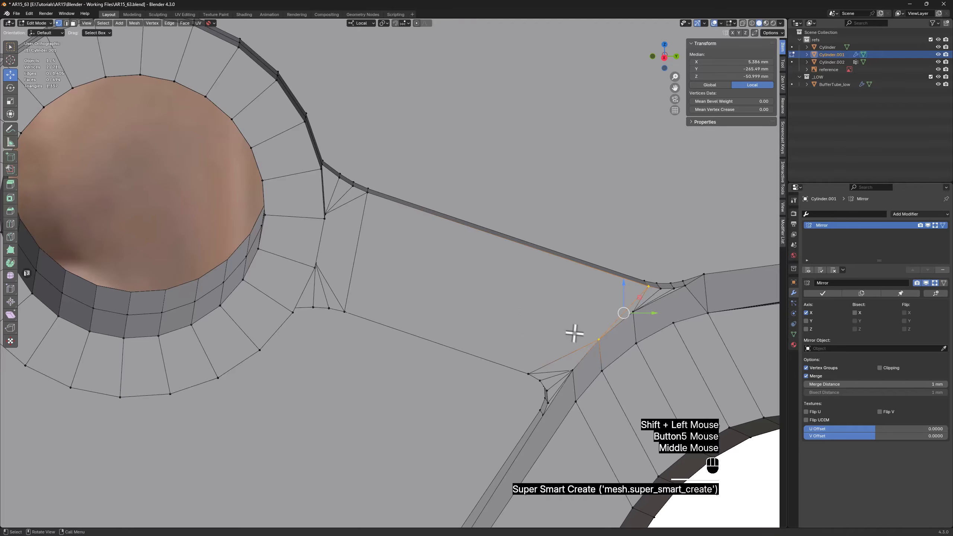
pyautogui.click(363, 191)
pyautogui.keyDown('shift'); pyautogui.click(440, 211); pyautogui.keyUp('shift')
pyautogui.scroll(-3, 443, 213)
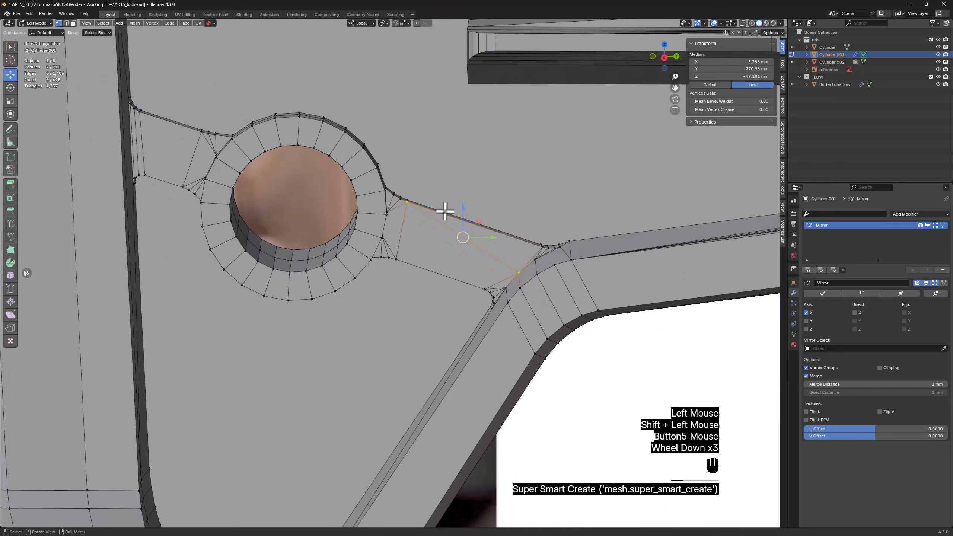
# Leave Edit Mode, save the file as AR15_64.blend and view the stock from the right
pyautogui.moveTo(443, 213)
pyautogui.mouseDown(button='middle')
pyautogui.moveTo(430, 203)
pyautogui.moveTo(442, 209)
pyautogui.mouseUp(button='middle')
pyautogui.press('Tab')
pyautogui.scroll(-2, 443, 209)
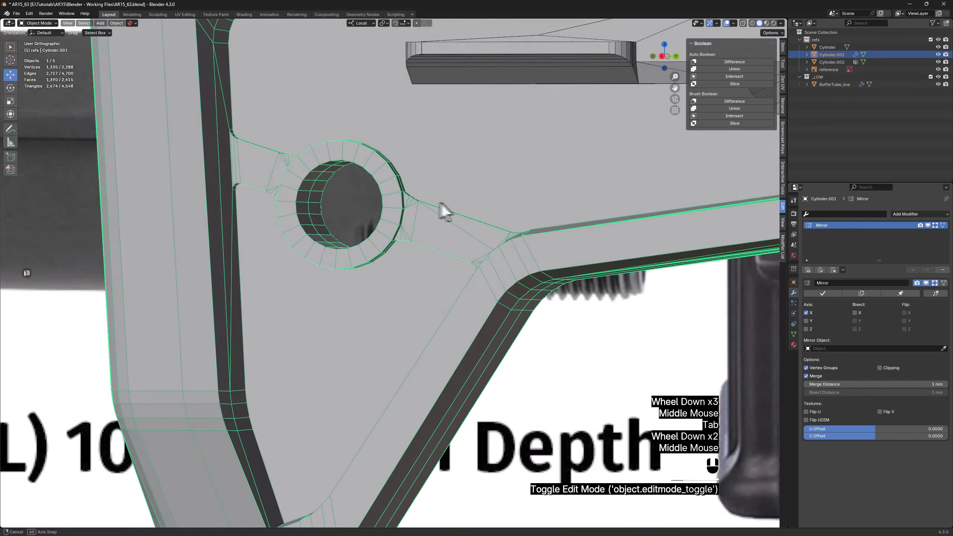
pyautogui.moveTo(440, 209); pyautogui.dragTo(523, 221, button='middle')
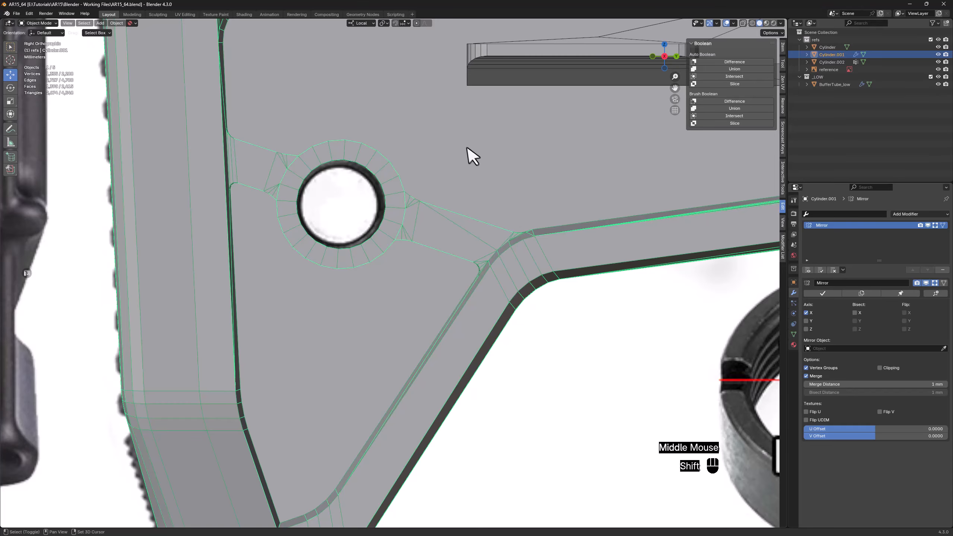
# Add an 18-vertex cylinder about 4.2 mm in diameter over the rear rounded end of the reference's upper slot
pyautogui.keyDown('shift'); pyautogui.moveTo(472, 157); pyautogui.dragTo(485, 245, button='middle'); pyautogui.keyUp('shift')
pyautogui.click(782, 47)
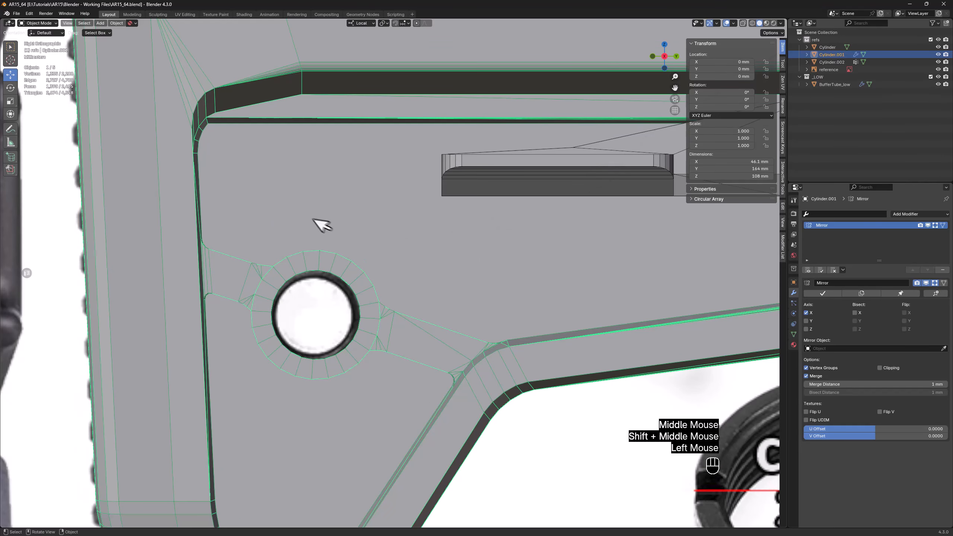
pyautogui.hotkey('alt', 'z')
pyautogui.scroll(4, 275, 160)
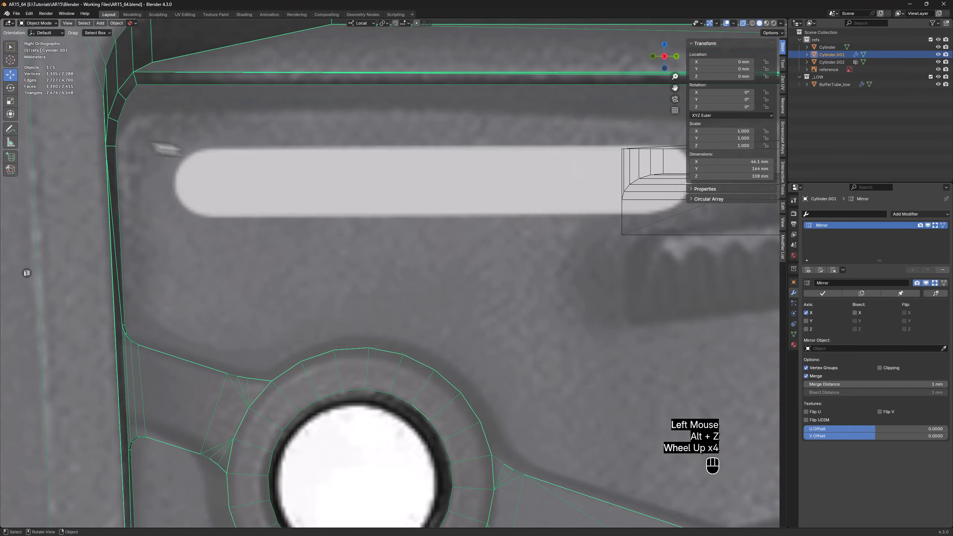
pyautogui.click(11, 156)
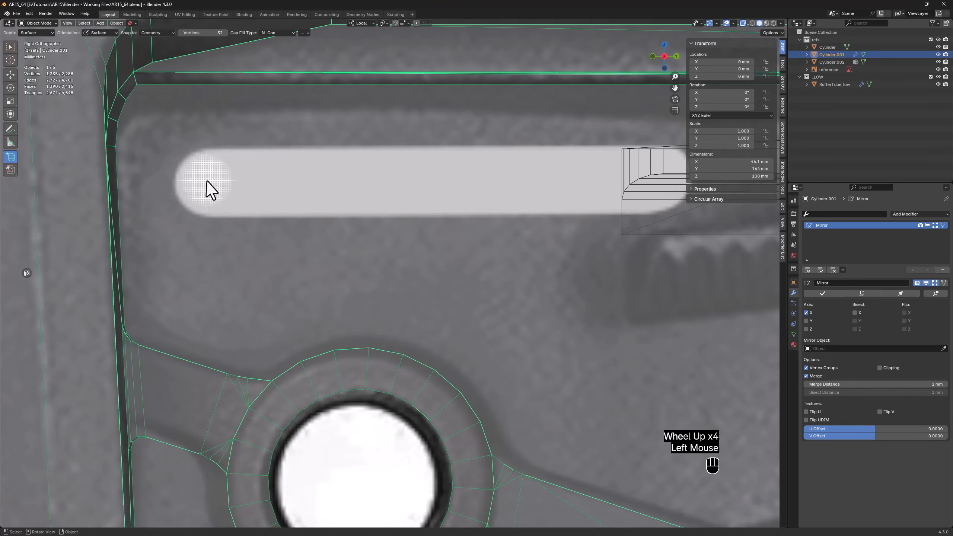
pyautogui.keyDown('alt'); pyautogui.keyDown('shift'); pyautogui.moveTo(209, 181); pyautogui.dragTo(245, 144); pyautogui.keyUp('shift'); pyautogui.keyUp('alt')
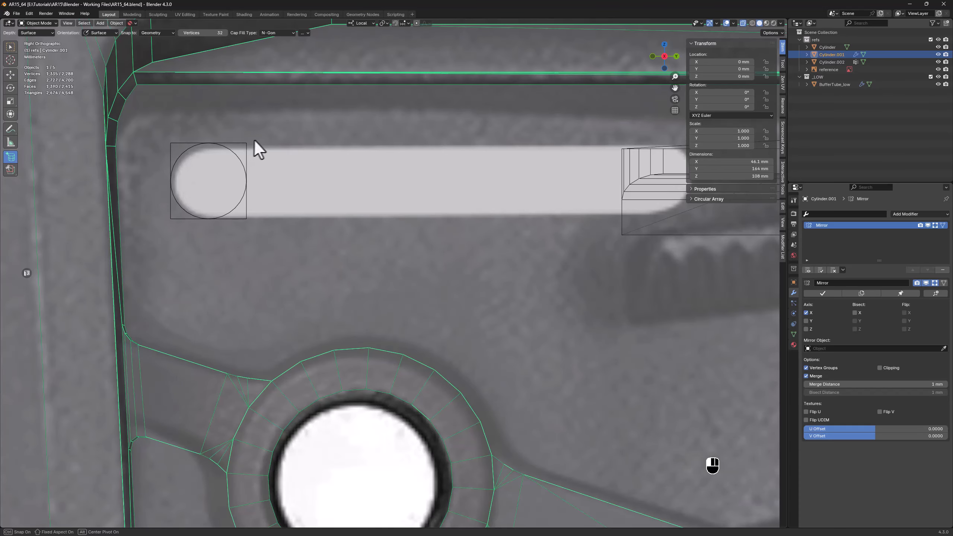
pyautogui.click(301, 132)
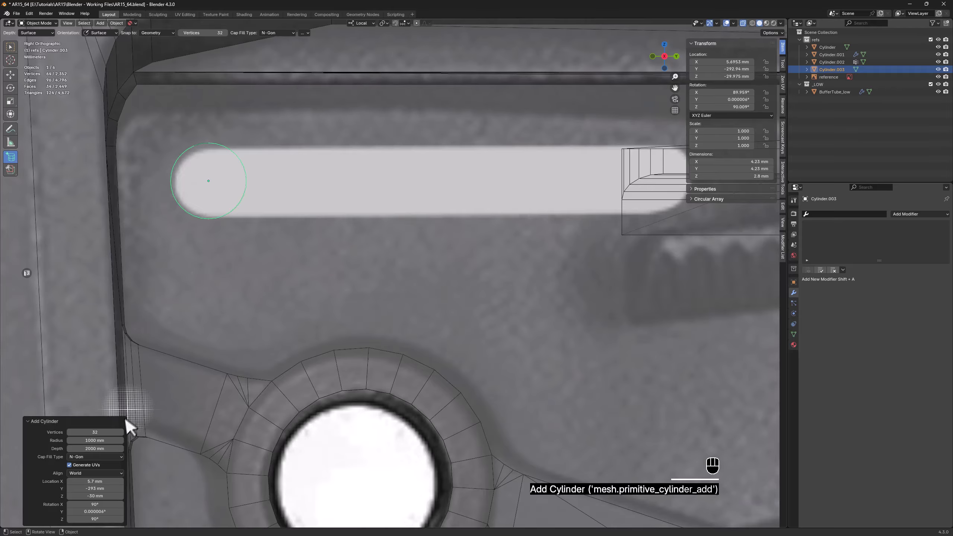
pyautogui.click(104, 432)
pyautogui.write('18')
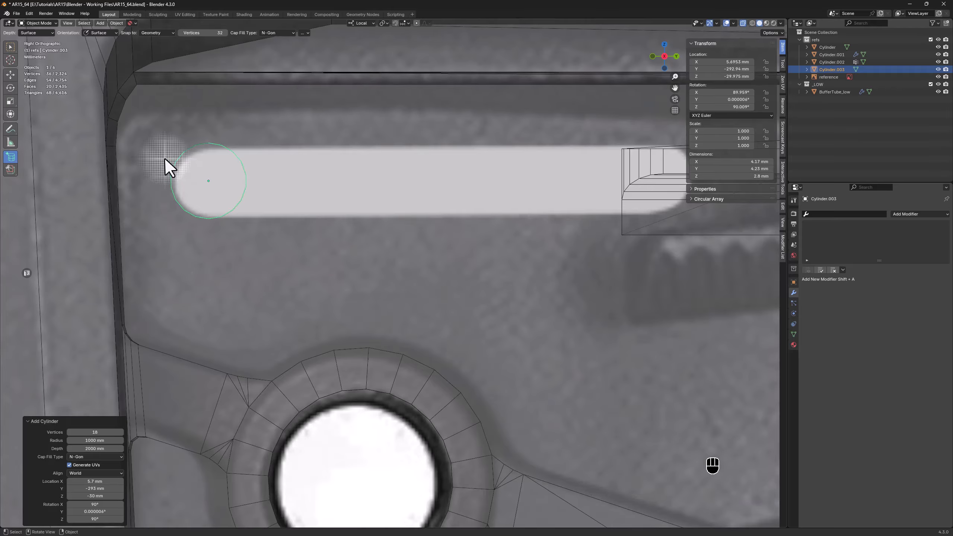
# Connect the cylinder's upper and lower middle vertices with a vertical edge across both caps
pyautogui.press('Tab')
pyautogui.moveTo(203, 214); pyautogui.dragTo(209, 210)
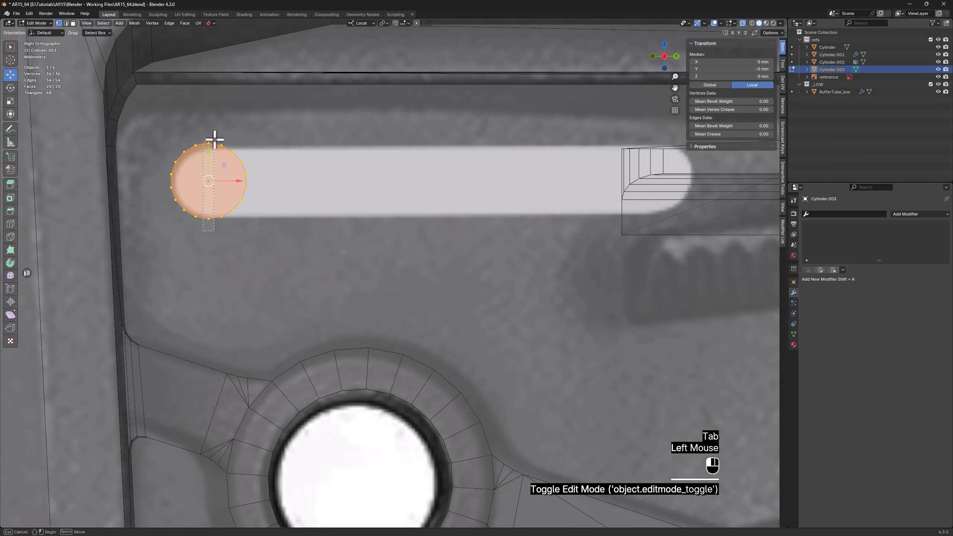
pyautogui.moveTo(214, 140); pyautogui.dragTo(213, 130)
pyautogui.scroll(3, 207, 150)
pyautogui.press('2')
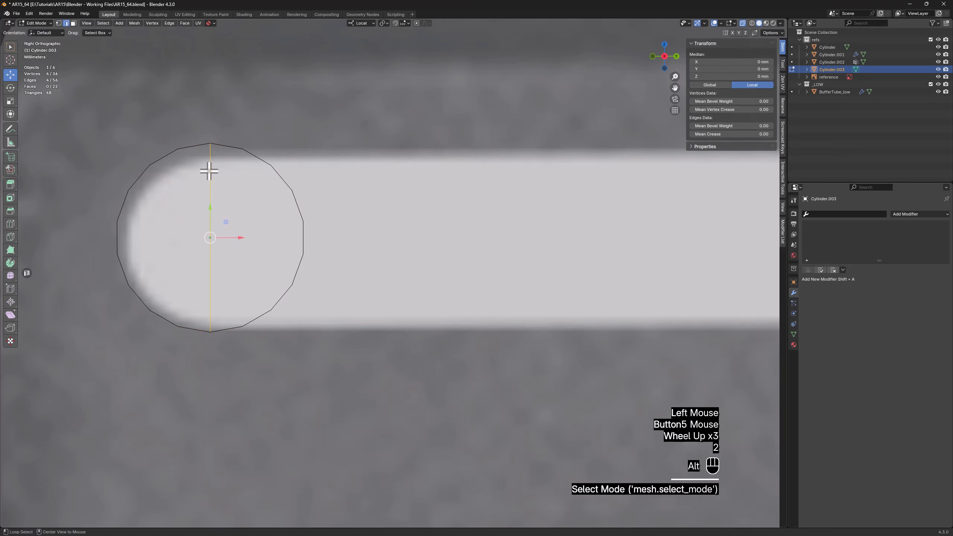
# Bevel the cylinder's middle edge loop with one segment into a thin strip about 0.08 mm in offset
pyautogui.keyDown('alt'); pyautogui.click(259, 161); pyautogui.keyUp('alt')
pyautogui.moveTo(259, 162); pyautogui.dragTo(243, 179, button='middle')
pyautogui.hotkey('alt', 'z')
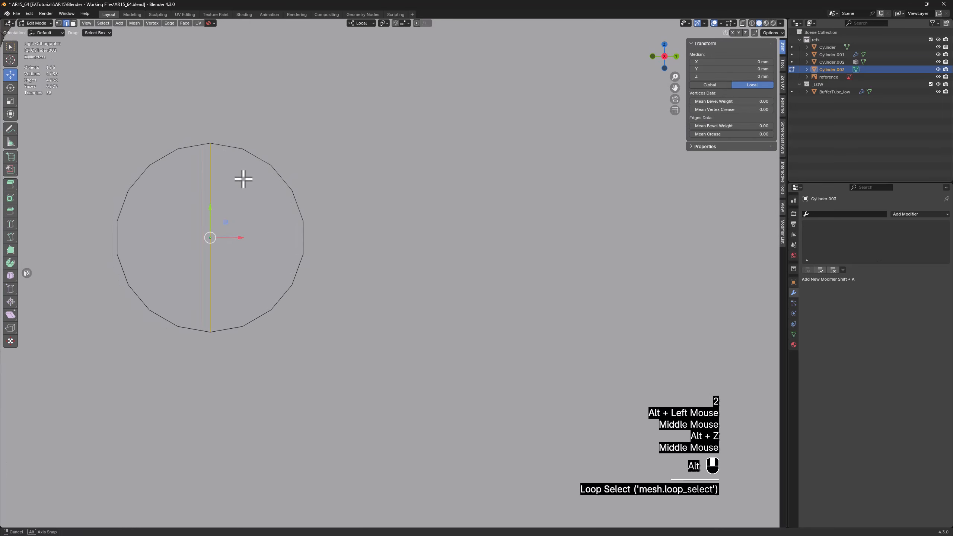
pyautogui.hotkey('alt', 'z')
pyautogui.hotkey('ctrl', 'b')
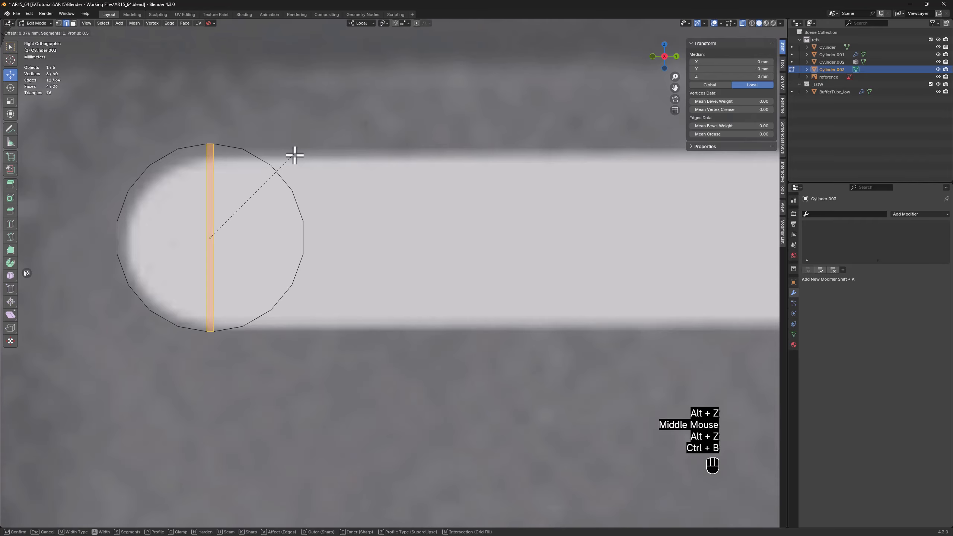
pyautogui.click(295, 154)
# Move the cylinder's forward half to the reference slot's other end, forming a slot cutter about 29.1 mm long, and leave Edit Mode
pyautogui.press('1')
pyautogui.moveTo(363, 110); pyautogui.dragTo(270, 300)
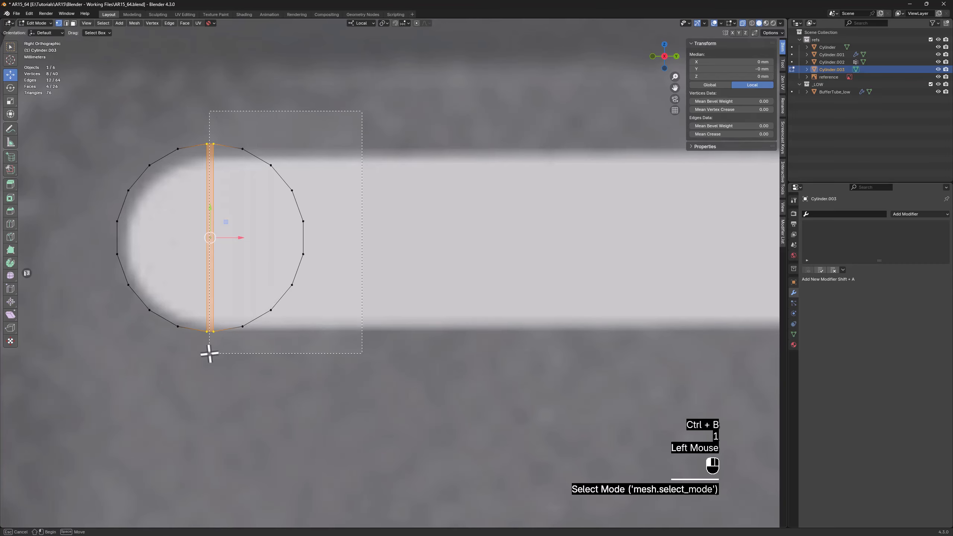
pyautogui.moveTo(209, 353); pyautogui.dragTo(212, 352)
pyautogui.scroll(-3, 213, 351)
pyautogui.keyDown('shift'); pyautogui.moveTo(366, 341); pyautogui.dragTo(215, 334, button='middle'); pyautogui.keyUp('shift')
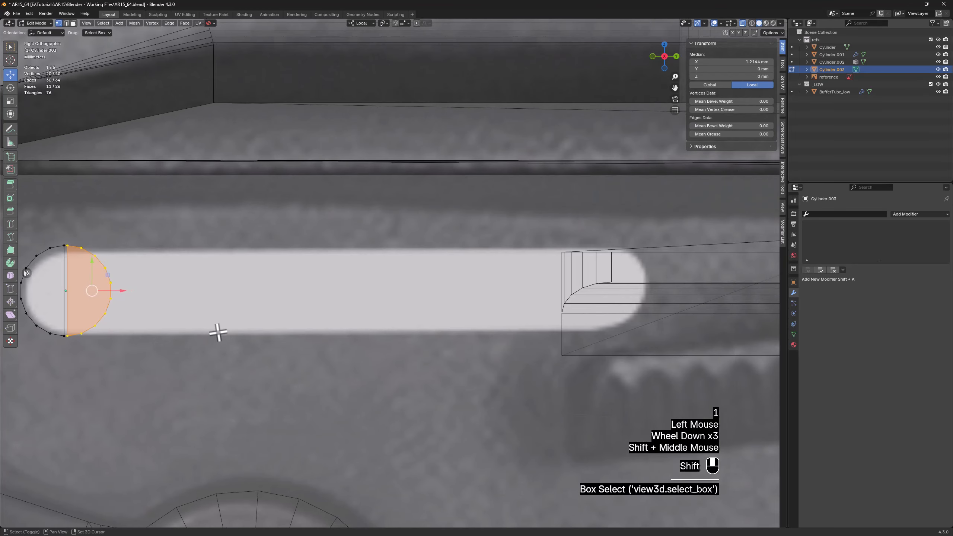
pyautogui.moveTo(107, 291); pyautogui.dragTo(649, 290)
pyautogui.scroll(-3, 464, 323)
pyautogui.press('Tab')
# Duplicate the slot cutter to the lower end of the reference's diagonal slot and rotate the copy 55° about its local Z axis
pyautogui.keyDown('shift'); pyautogui.moveTo(464, 389); pyautogui.dragTo(417, 235, button='middle'); pyautogui.keyUp('shift')
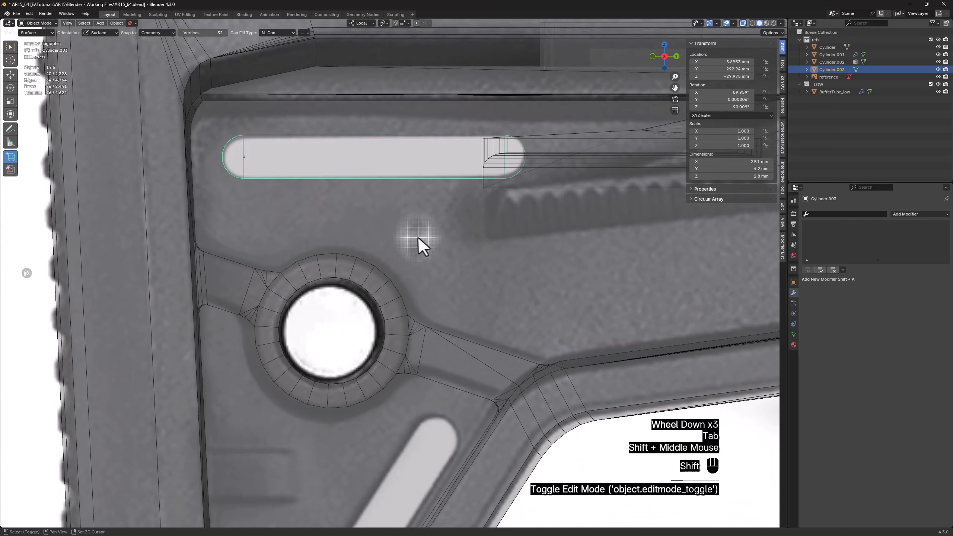
pyautogui.press('w')
pyautogui.scroll(-1, 352, 232)
pyautogui.hotkey('shift', 'd')
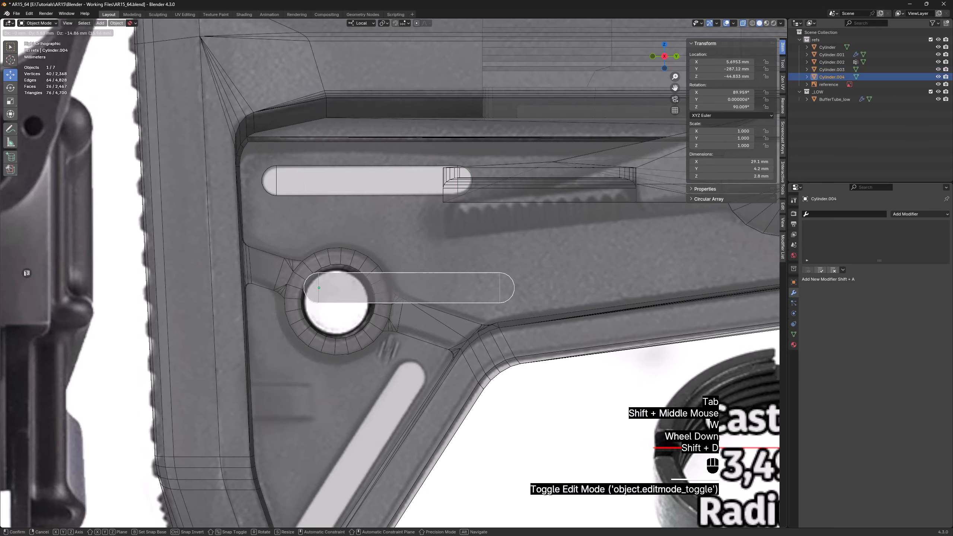
pyautogui.click(352, 454)
pyautogui.keyDown('shift'); pyautogui.moveTo(353, 454); pyautogui.dragTo(335, 271, button='middle'); pyautogui.keyUp('shift')
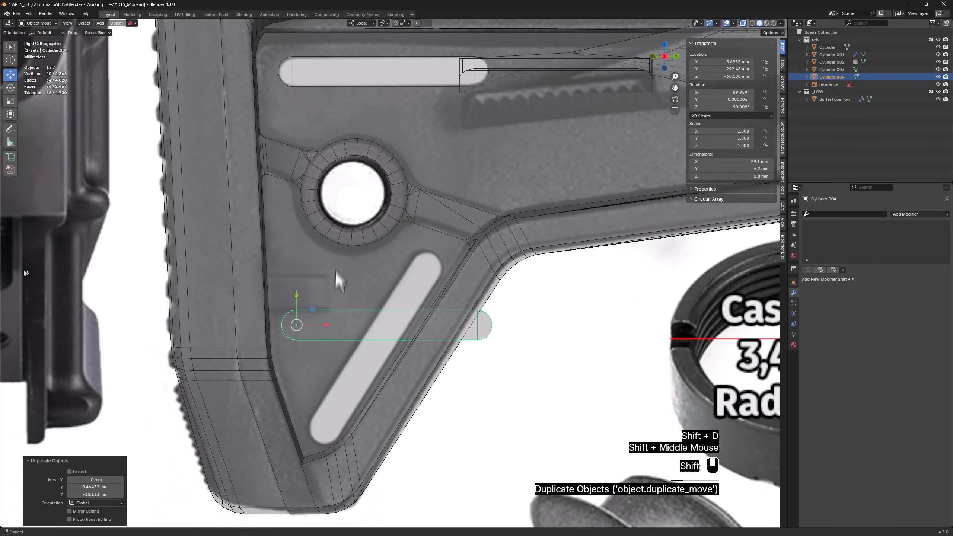
pyautogui.scroll(2, 336, 237)
pyautogui.moveTo(295, 224); pyautogui.dragTo(326, 378)
pyautogui.press('e')
pyautogui.hotkey('alt', 'z')
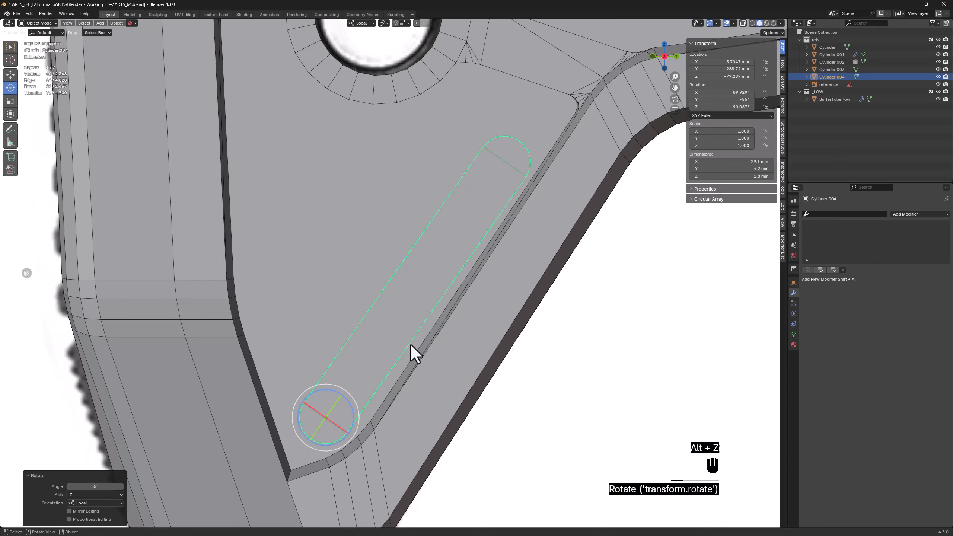
# Nudge the diagonal cutter onto its reference slot and rotate it a further 1.42° about local Z to match the slant
pyautogui.keyDown('shift'); pyautogui.moveTo(377, 366); pyautogui.dragTo(313, 366, button='middle'); pyautogui.keyUp('shift')
pyautogui.scroll(1, 324, 269)
pyautogui.hotkey('alt', 'z')
pyautogui.press('w')
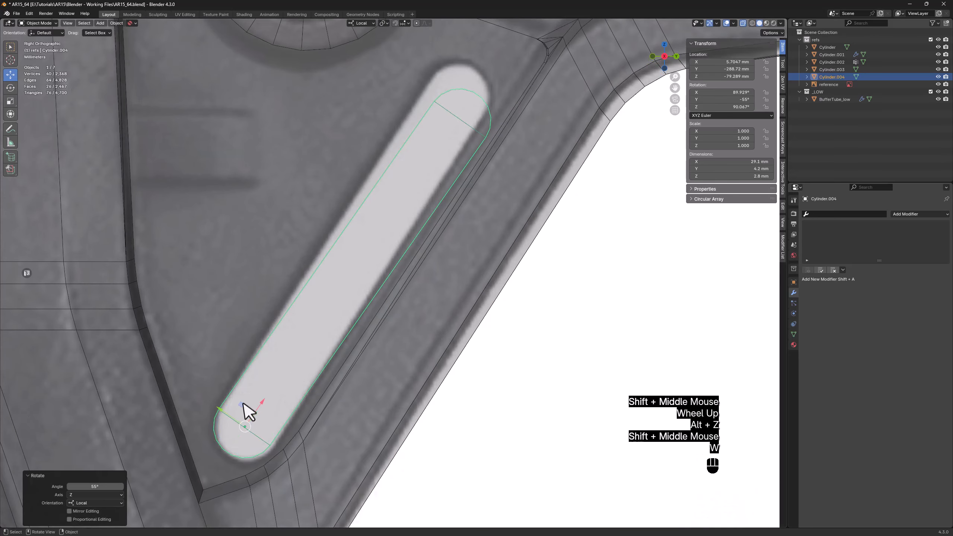
pyautogui.moveTo(242, 406); pyautogui.dragTo(266, 404)
pyautogui.press('e')
pyautogui.hotkey('alt', 'z')
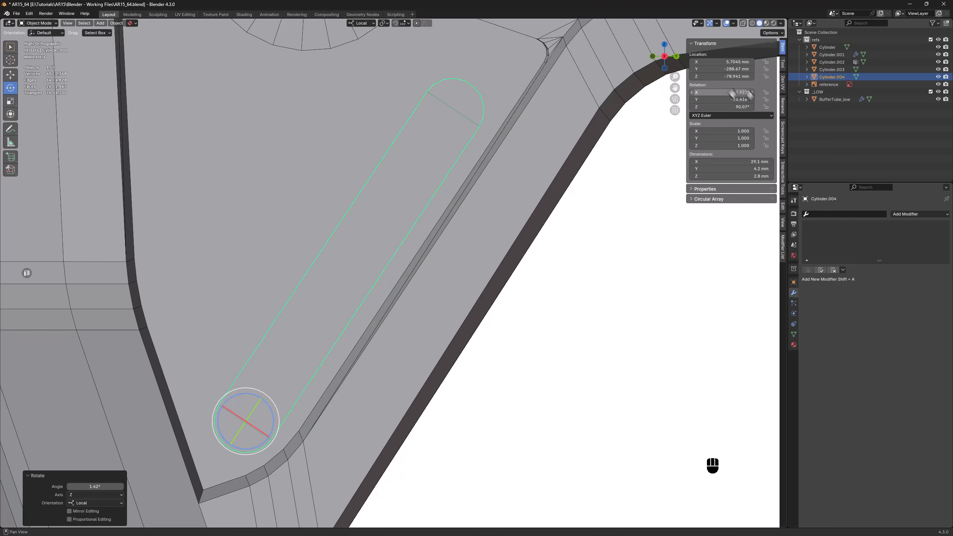
# Isolate both slot cutters and stretch their inner ends past the centre line to a depth of about 13.2 mm
pyautogui.scroll(-4, 475, 268)
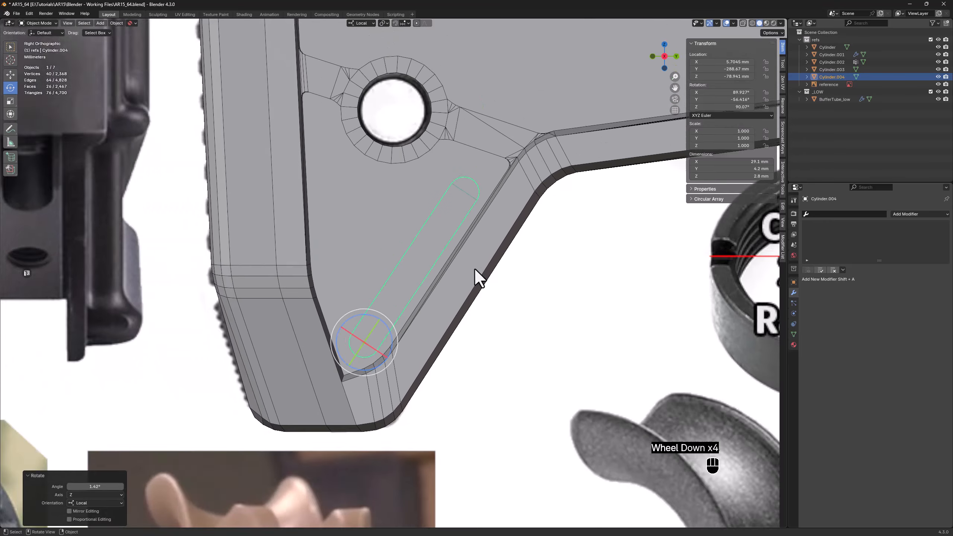
pyautogui.moveTo(475, 268); pyautogui.dragTo(417, 265, button='middle')
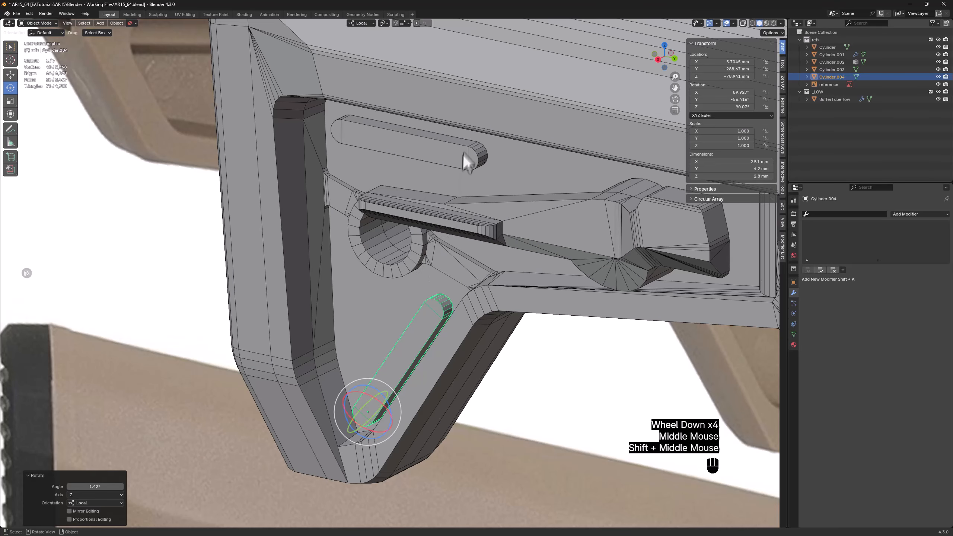
pyautogui.keyDown('shift'); pyautogui.click(451, 153); pyautogui.keyUp('shift')
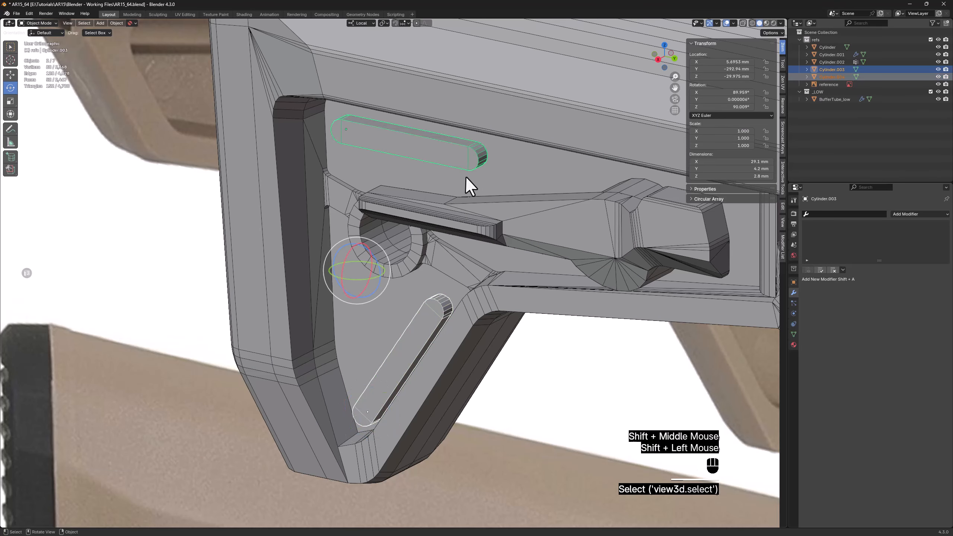
pyautogui.press('KP_Divide')
pyautogui.moveTo(457, 257); pyautogui.dragTo(427, 234, button='middle')
pyautogui.press('Tab')
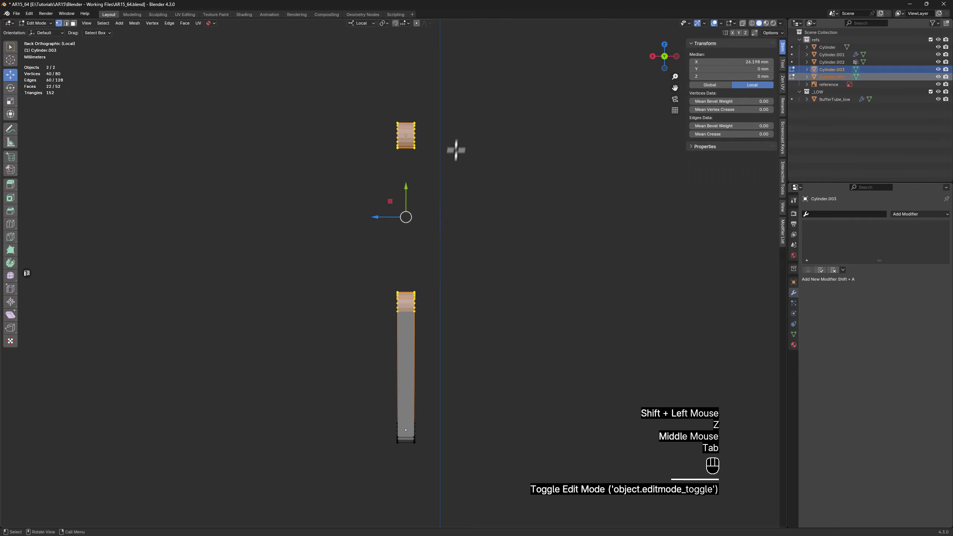
pyautogui.hotkey('alt', 'z')
pyautogui.moveTo(470, 88); pyautogui.dragTo(406, 464)
pyautogui.moveTo(391, 253); pyautogui.dragTo(453, 255)
pyautogui.press('Tab')
pyautogui.hotkey('alt', 'z')
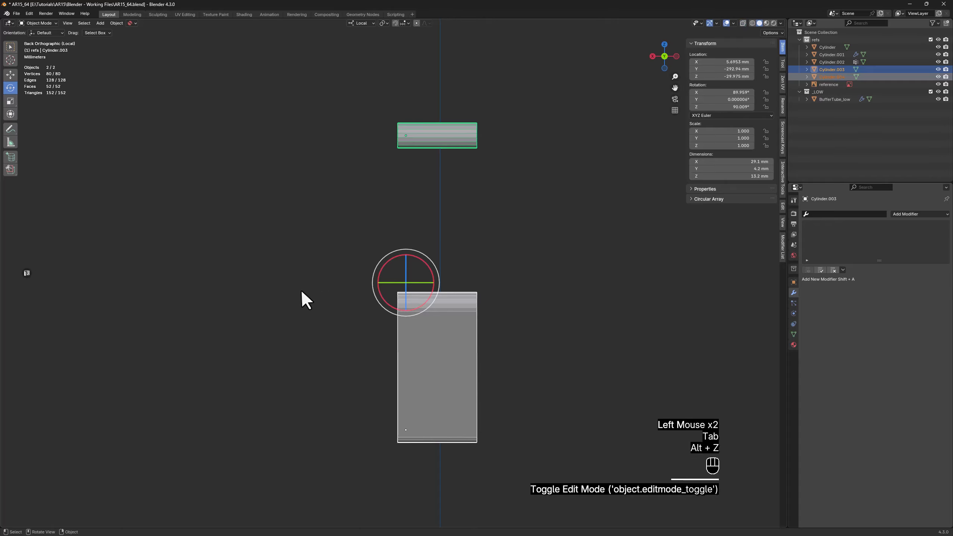
pyautogui.press('KP_Divide')
# Subtract both slot cutters from the stock with a brush Boolean Difference and apply all the cutters
pyautogui.moveTo(301, 289); pyautogui.dragTo(433, 284, button='middle')
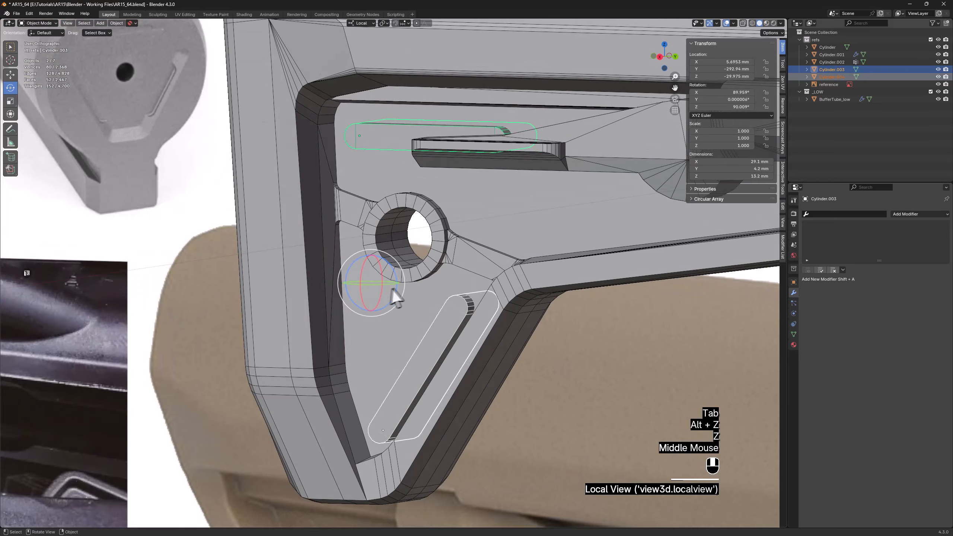
pyautogui.keyDown('shift'); pyautogui.moveTo(478, 226); pyautogui.dragTo(455, 284, button='middle'); pyautogui.keyUp('shift')
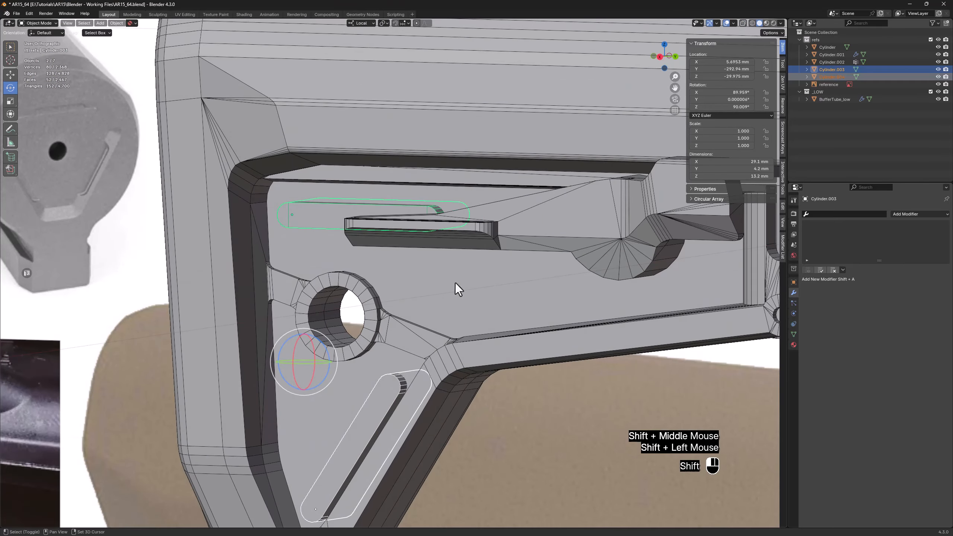
pyautogui.keyDown('shift'); pyautogui.click(455, 284); pyautogui.keyUp('shift')
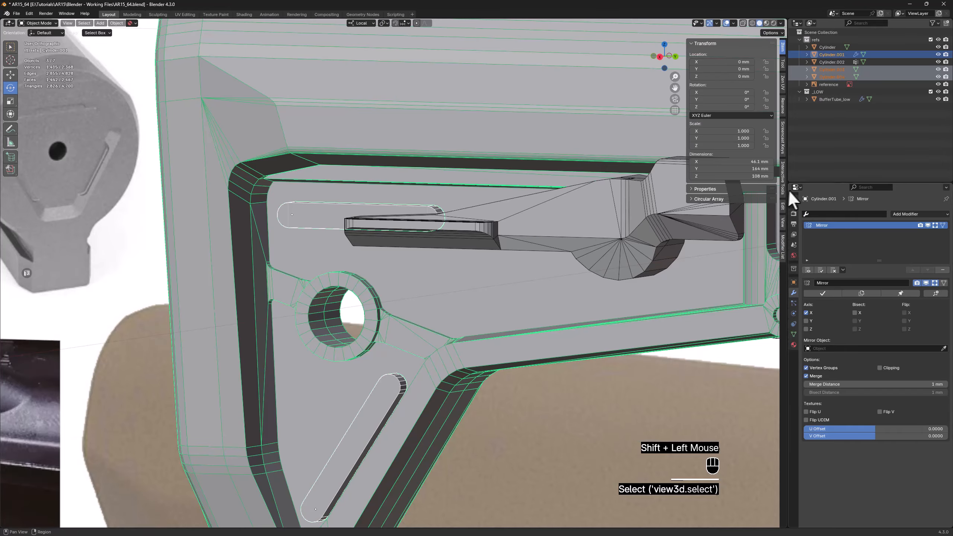
pyautogui.click(781, 207)
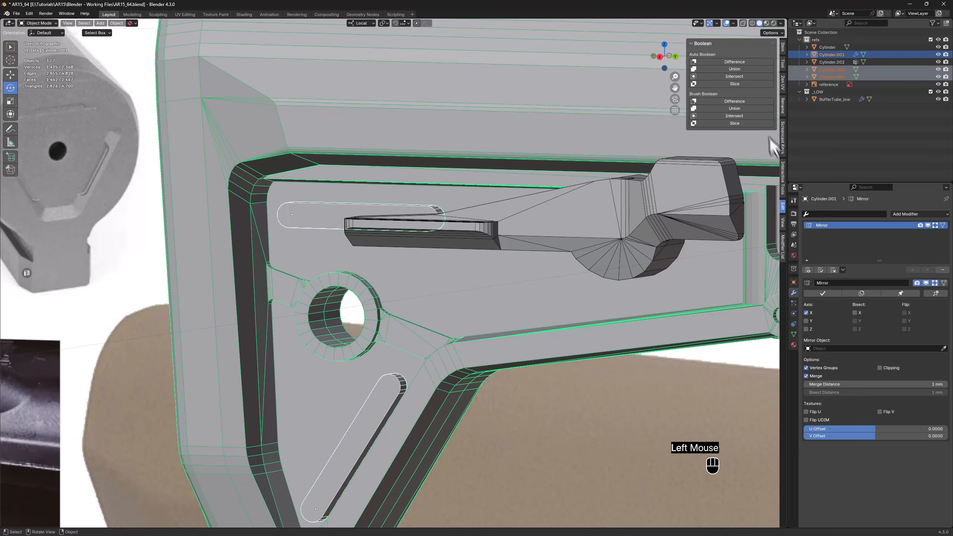
pyautogui.click(734, 102)
pyautogui.moveTo(346, 306)
pyautogui.mouseDown(button='middle')
pyautogui.moveTo(379, 315)
pyautogui.moveTo(340, 302)
pyautogui.mouseUp(button='middle')
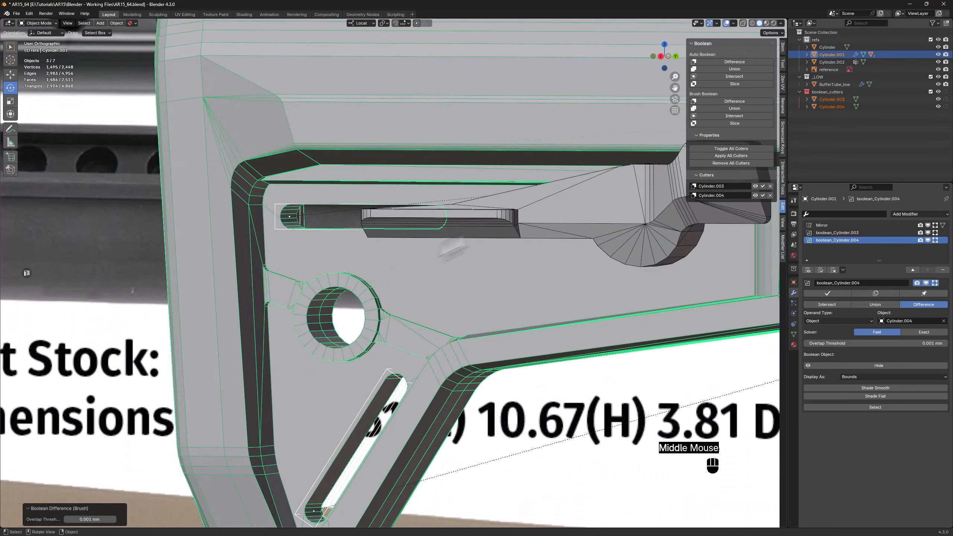
pyautogui.click(739, 155)
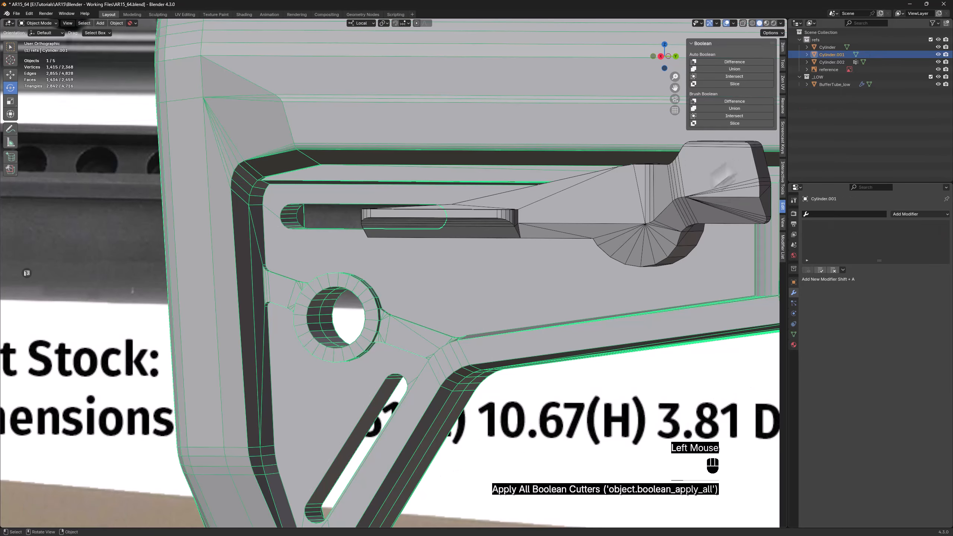
# Isolate the stock in Local View and save the file as AR15_65.blend
pyautogui.click(430, 263)
pyautogui.press('z')
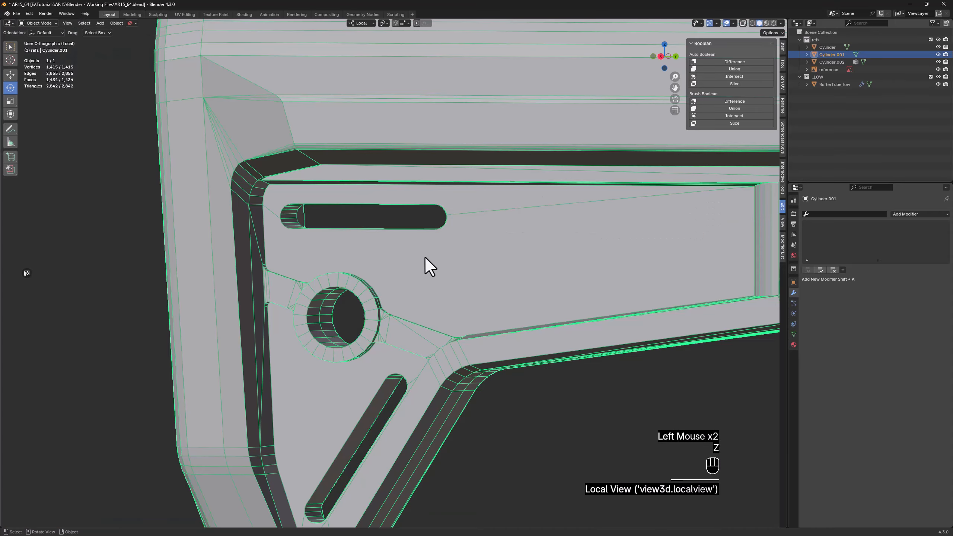
pyautogui.press('F4')
# Connect an upper vertex of the upper slot's rear rounded end to the neighbouring corner-end vertex on the panel border
pyautogui.moveTo(431, 255); pyautogui.dragTo(480, 223, button='middle')
pyautogui.scroll(3, 425, 231)
pyautogui.press('Tab')
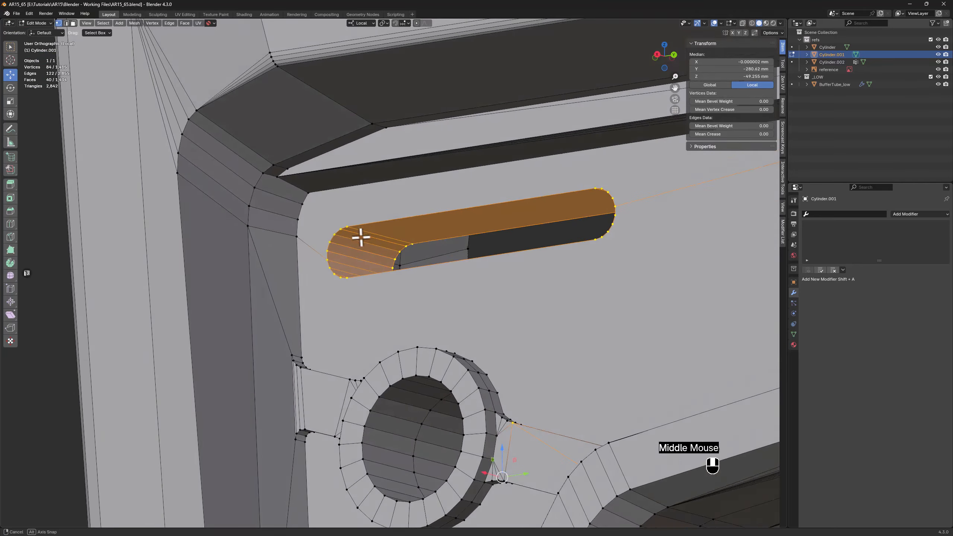
pyautogui.moveTo(362, 236); pyautogui.dragTo(370, 242, button='middle')
pyautogui.scroll(4, 315, 220)
pyautogui.click(340, 225)
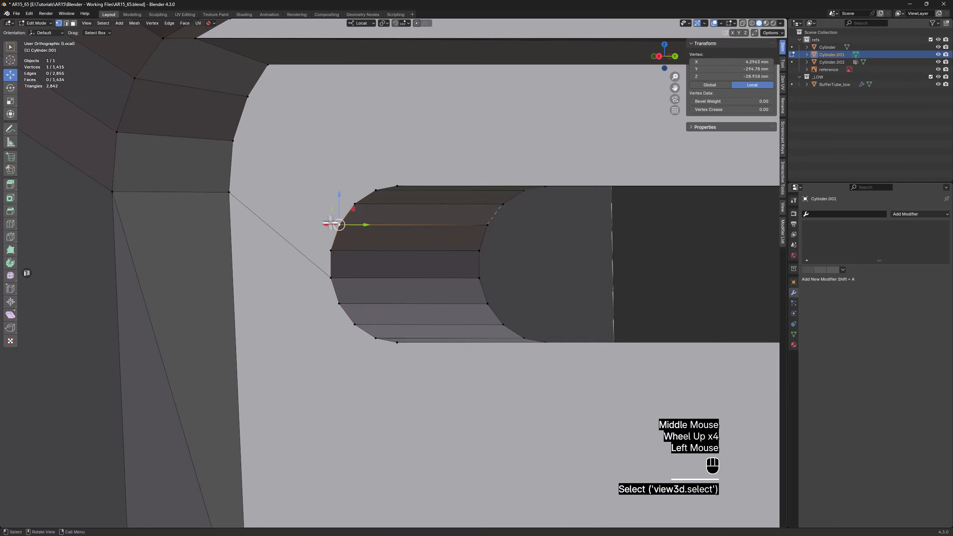
pyautogui.keyDown('shift'); pyautogui.click(229, 193); pyautogui.keyUp('shift')
pyautogui.press('f')
# Dissolve the lower diagonal edge running from the same panel corner vertex to the middle of the upper slot's rear end
pyautogui.press('2')
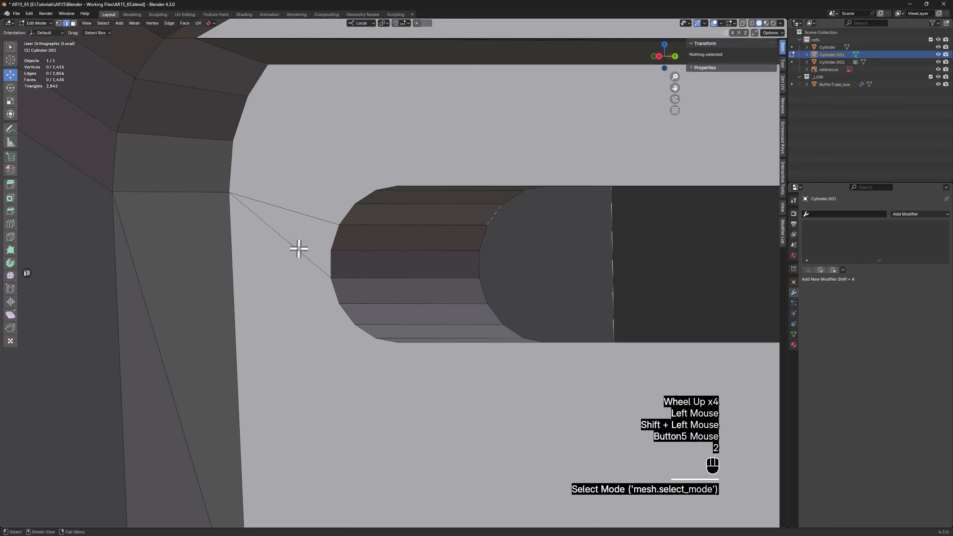
pyautogui.click(298, 249)
pyautogui.press('x')
pyautogui.click(298, 249)
# Connect a vertex on the front side of the diagonal slot's lower rounded end to the nearby vertex on the panel's lower border
pyautogui.scroll(-4, 298, 248)
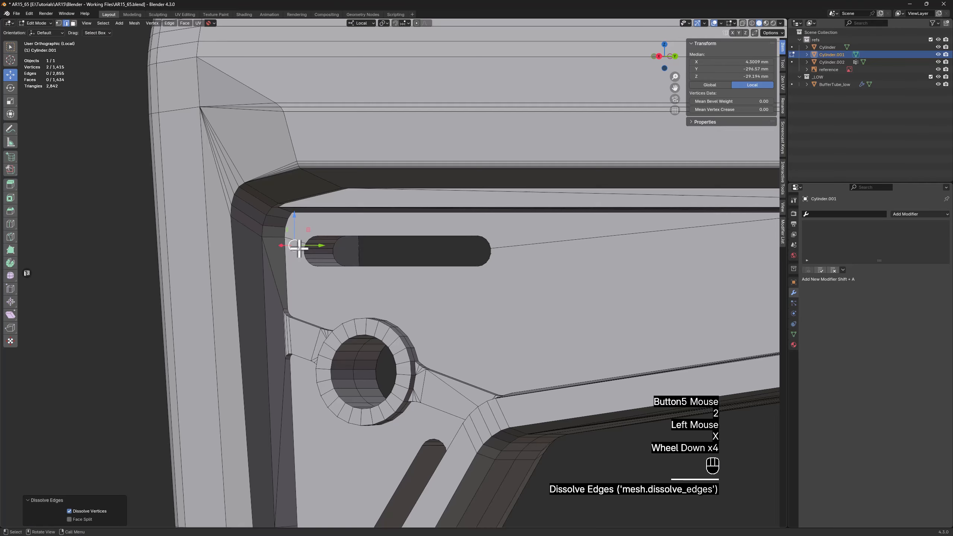
pyautogui.keyDown('shift'); pyautogui.moveTo(297, 247); pyautogui.dragTo(296, 60, button='middle'); pyautogui.keyUp('shift')
pyautogui.moveTo(311, 368); pyautogui.dragTo(336, 428, button='middle')
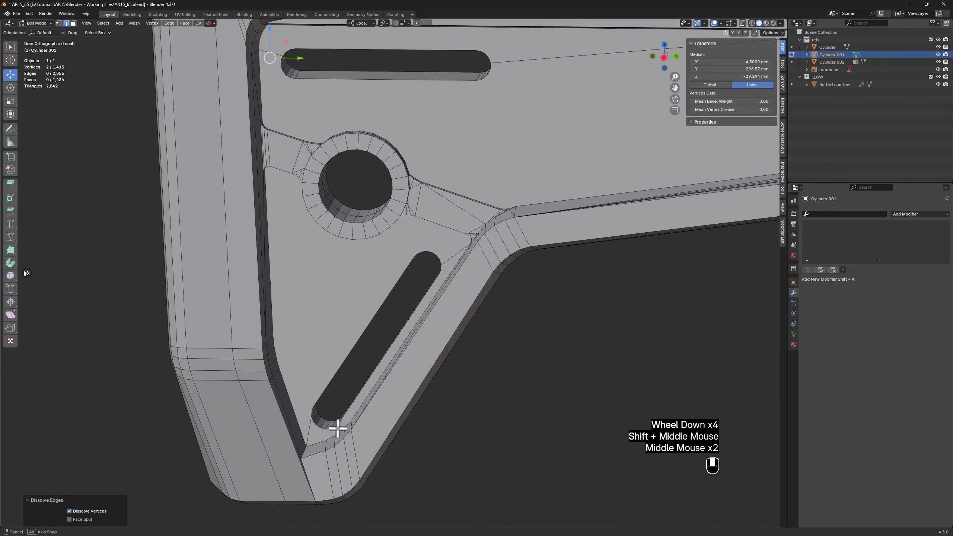
pyautogui.scroll(4, 337, 432)
pyautogui.press('1')
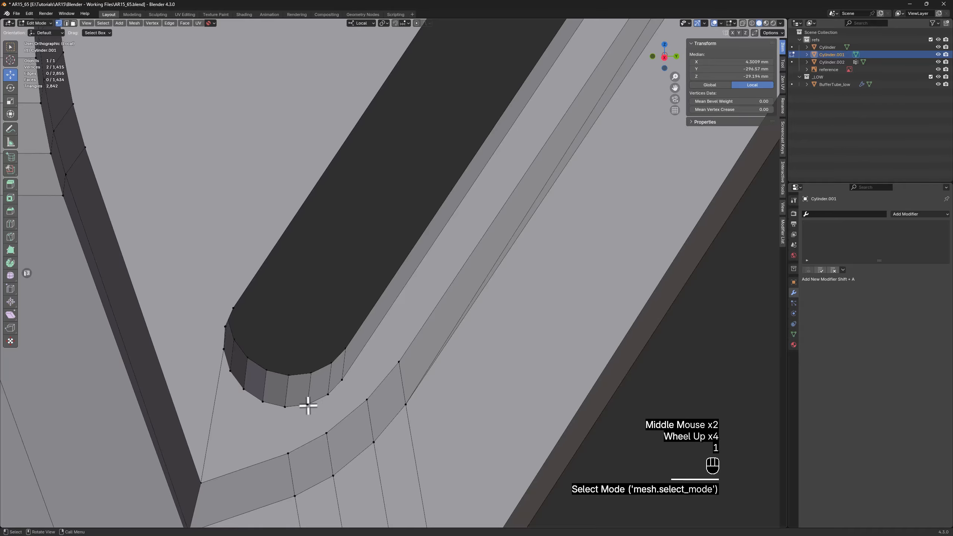
pyautogui.click(307, 404)
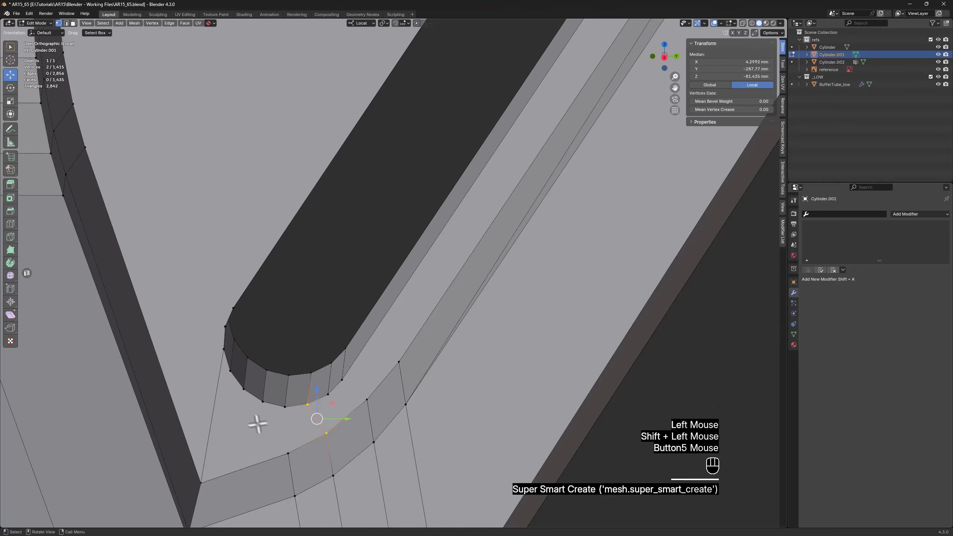
# Dissolve the stray edge running from the panel's lower corner to the rear side of the diagonal slot's lower end
pyautogui.press('2')
pyautogui.click(215, 400)
pyautogui.press('x')
pyautogui.click(213, 399)
pyautogui.scroll(-3, 225, 394)
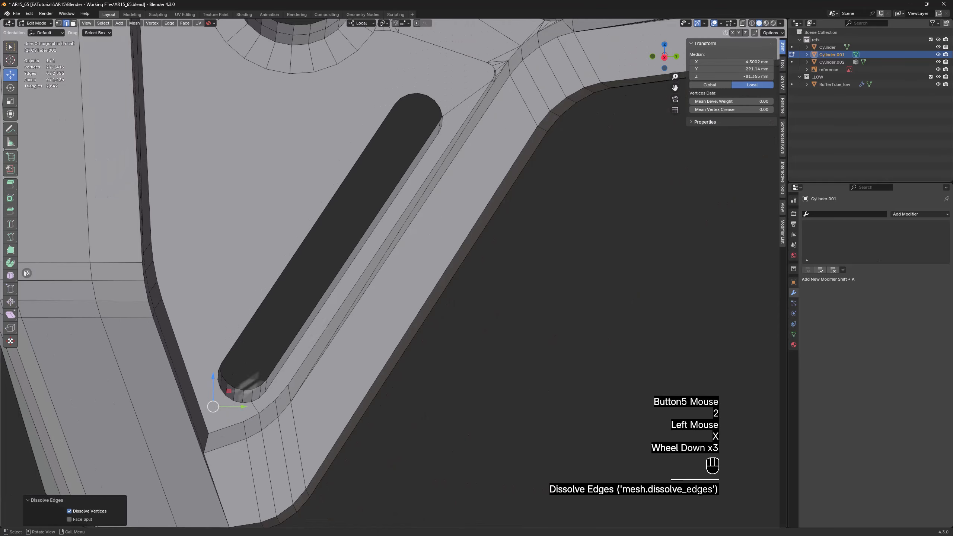
# Connect an upper vertex of the diagonal slot's top rounded end to the panel step's rounded corner beneath the round hole
pyautogui.keyDown('shift'); pyautogui.moveTo(226, 394); pyautogui.dragTo(362, 228, button='middle'); pyautogui.keyUp('shift')
pyautogui.scroll(2, 349, 263)
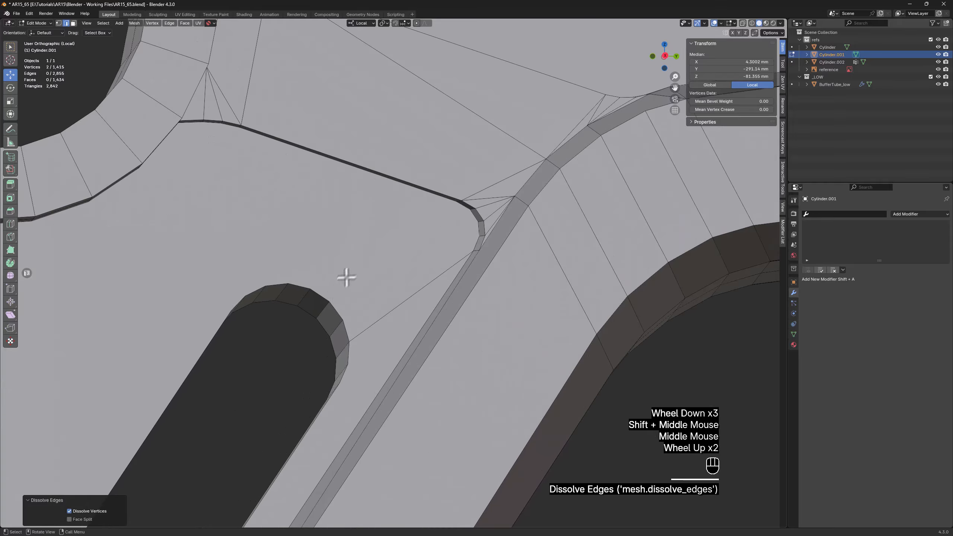
pyautogui.press('1')
pyautogui.click(331, 303)
pyautogui.moveTo(398, 253); pyautogui.dragTo(441, 228, button='middle')
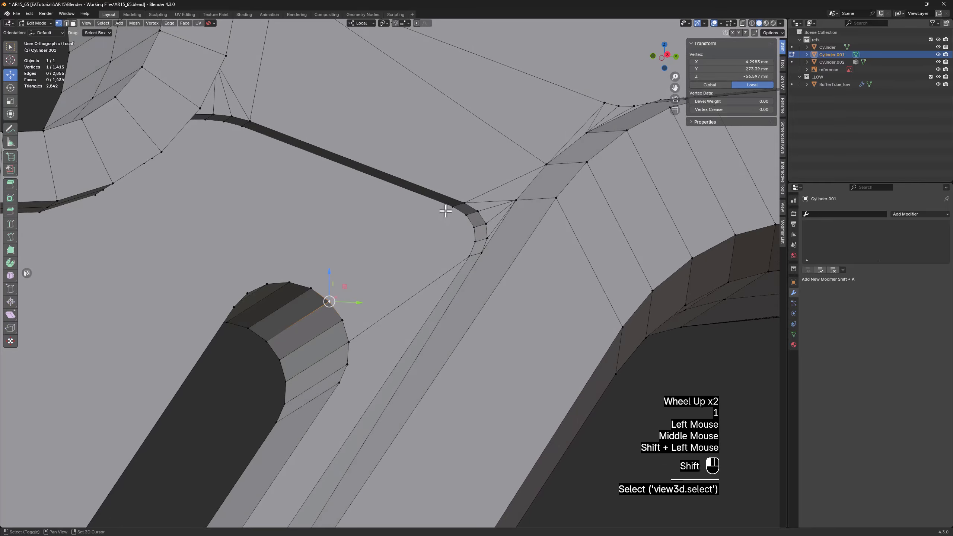
# Dissolve the lower edge running from the diagonal slot's top end to the end of the panel step's rounded corner
pyautogui.press('2')
pyautogui.click(405, 299)
pyautogui.press('x')
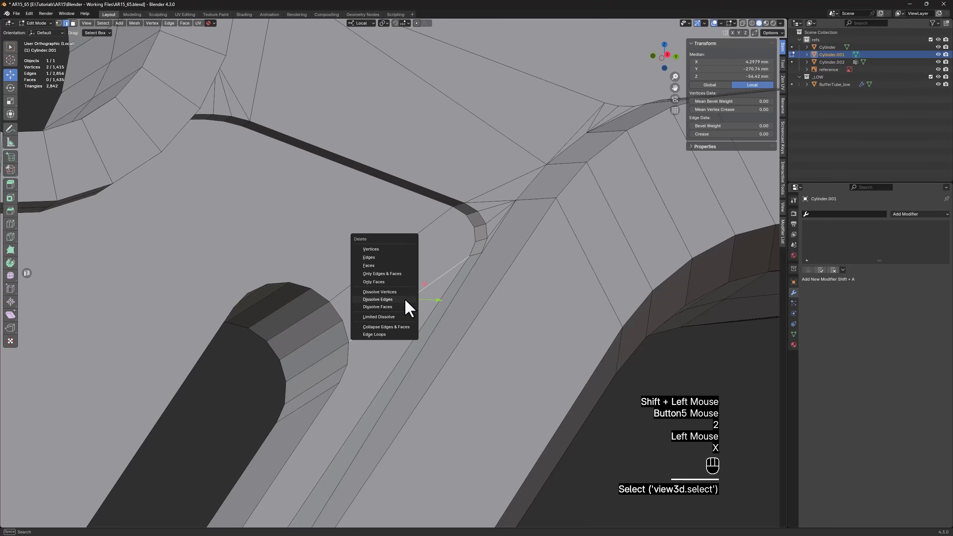
pyautogui.click(407, 301)
# Bevel the outer rim loops of the diagonal and upper slots by about 0.875 mm with one segment
pyautogui.keyDown('alt'); pyautogui.click(344, 379); pyautogui.keyUp('alt')
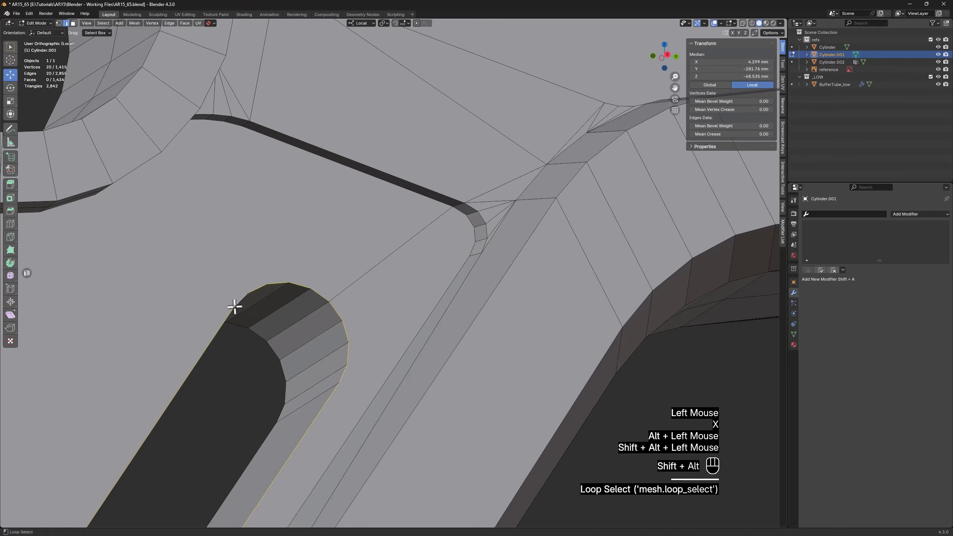
pyautogui.scroll(-3, 234, 306)
pyautogui.moveTo(234, 308); pyautogui.dragTo(214, 325, button='middle')
pyautogui.keyDown('shift'); pyautogui.moveTo(181, 233); pyautogui.dragTo(283, 337, button='middle'); pyautogui.keyUp('shift')
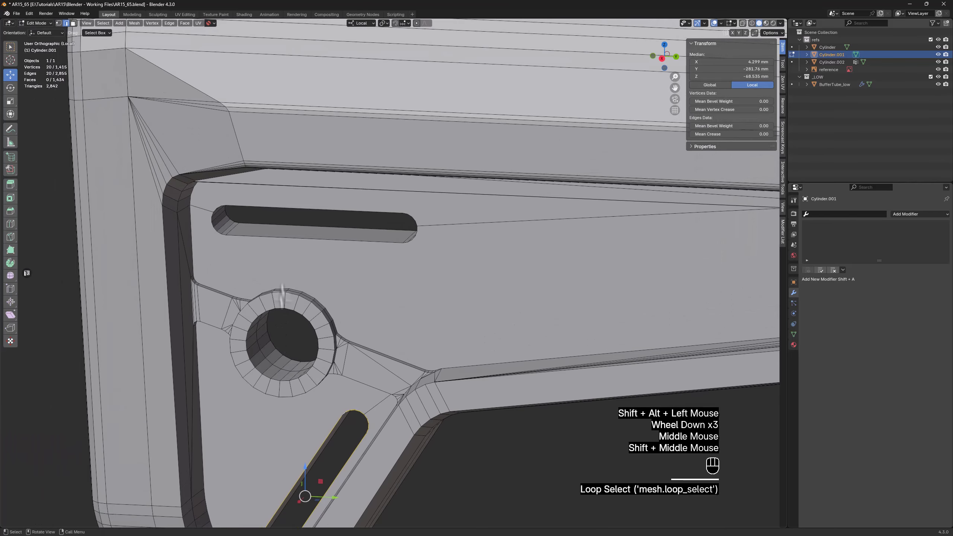
pyautogui.scroll(2, 260, 234)
pyautogui.keyDown('alt'); pyautogui.keyDown('shift'); pyautogui.click(263, 238); pyautogui.keyUp('shift'); pyautogui.keyUp('alt')
pyautogui.keyDown('alt'); pyautogui.keyDown('shift'); pyautogui.click(287, 189); pyautogui.keyUp('shift'); pyautogui.keyUp('alt')
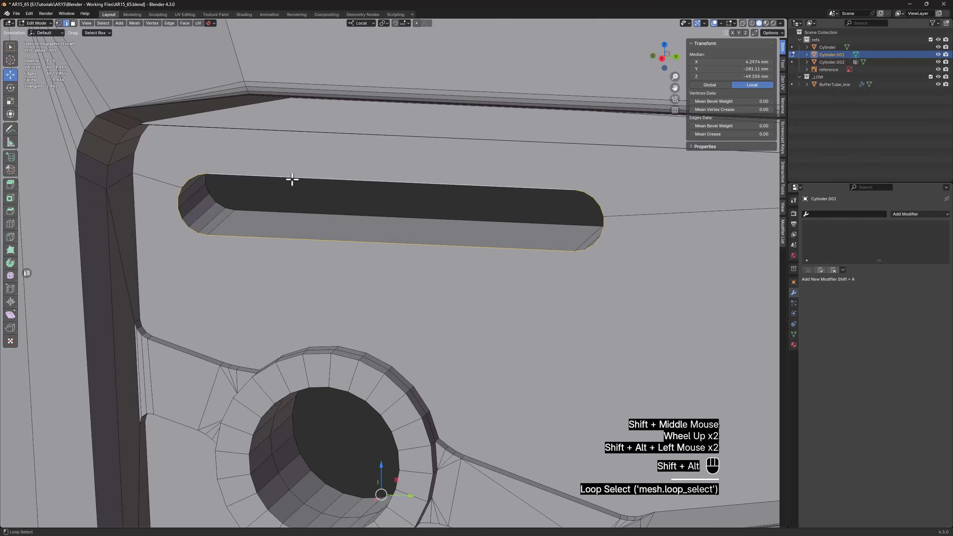
pyautogui.scroll(-2, 291, 180)
pyautogui.keyDown('shift'); pyautogui.moveTo(291, 180); pyautogui.dragTo(292, 161, button='middle'); pyautogui.keyUp('shift')
pyautogui.keyDown('shift'); pyautogui.moveTo(284, 184); pyautogui.dragTo(264, 271, button='middle'); pyautogui.keyUp('shift')
pyautogui.scroll(1, 264, 272)
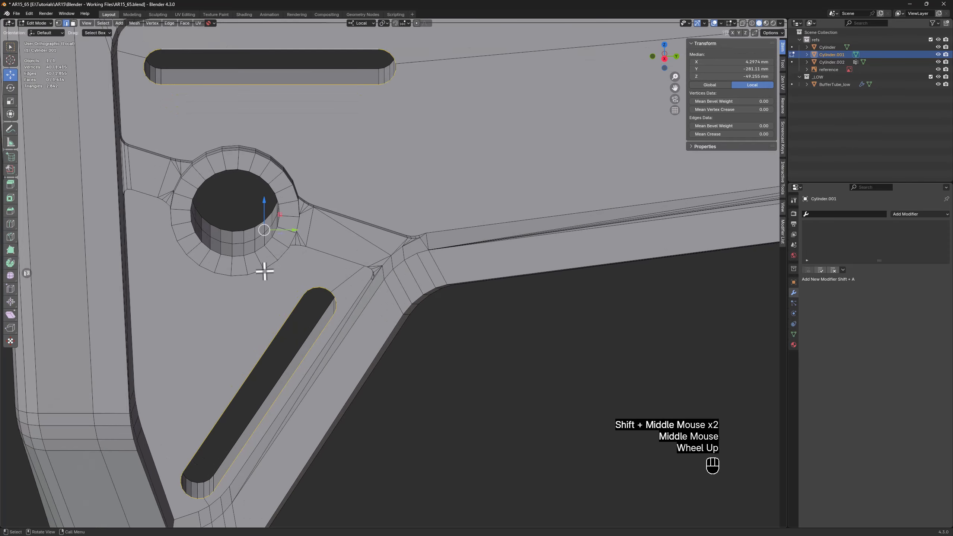
pyautogui.hotkey('ctrl', 'b')
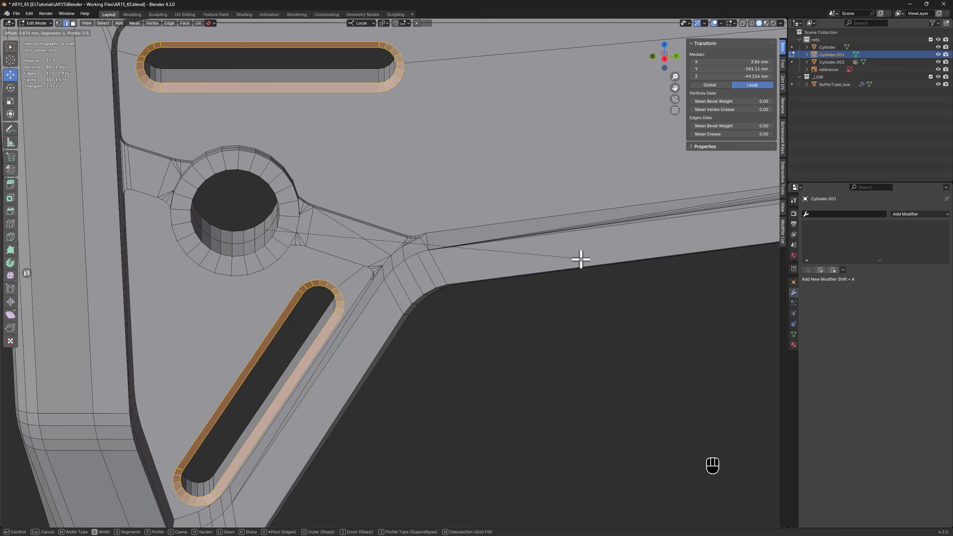
pyautogui.click(581, 259)
pyautogui.keyDown('shift'); pyautogui.moveTo(574, 260); pyautogui.dragTo(357, 260, button='middle'); pyautogui.keyUp('shift')
# Select all wall and bevel faces of the diagonal slot and realign it in the panel, rotating it about -0.5° around local X
pyautogui.scroll(3, 544, 263)
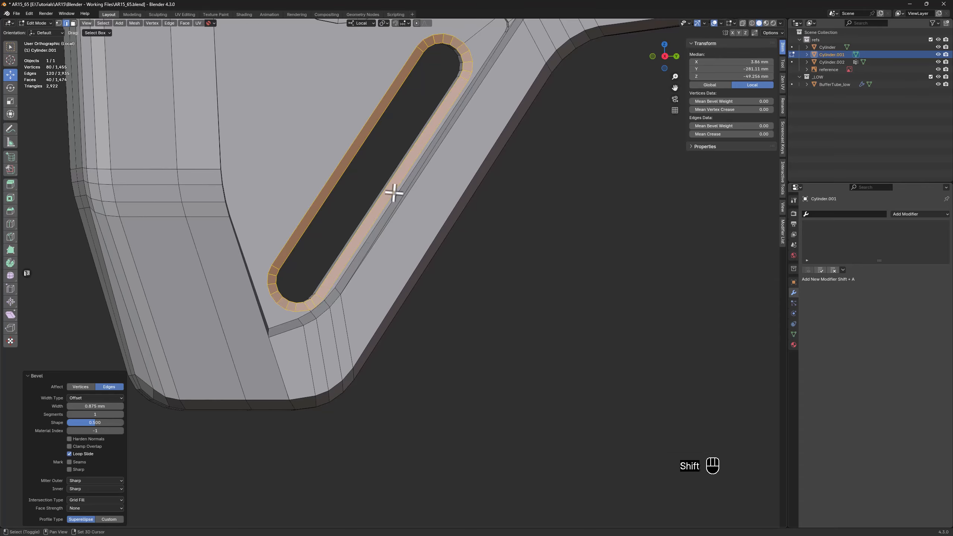
pyautogui.keyDown('shift'); pyautogui.moveTo(393, 191); pyautogui.dragTo(301, 346, button='middle'); pyautogui.keyUp('shift')
pyautogui.press('3')
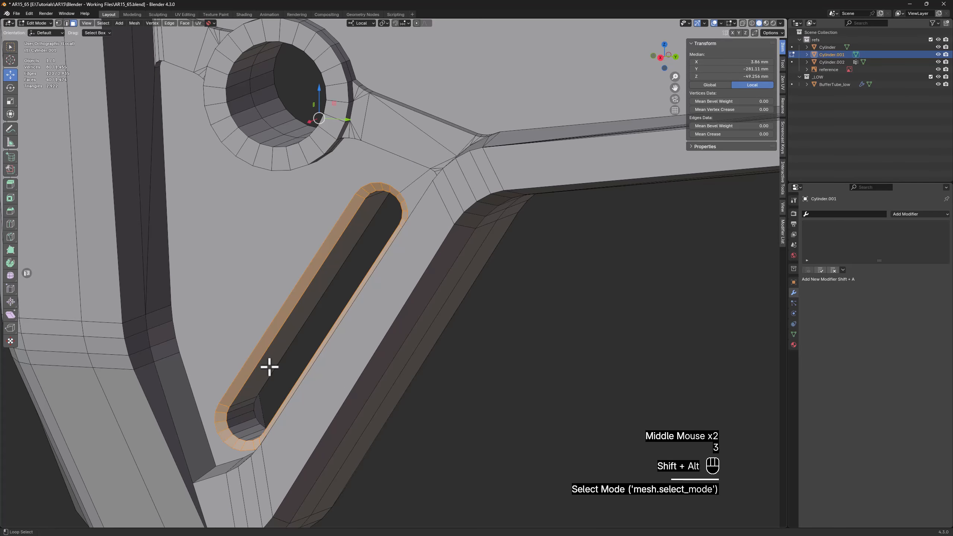
pyautogui.keyDown('alt'); pyautogui.keyDown('shift'); pyautogui.click(269, 367); pyautogui.keyUp('shift'); pyautogui.keyUp('alt')
pyautogui.click(291, 366)
pyautogui.keyDown('ctrl'); pyautogui.keyDown('alt'); pyautogui.click(244, 403); pyautogui.keyUp('alt'); pyautogui.keyUp('ctrl')
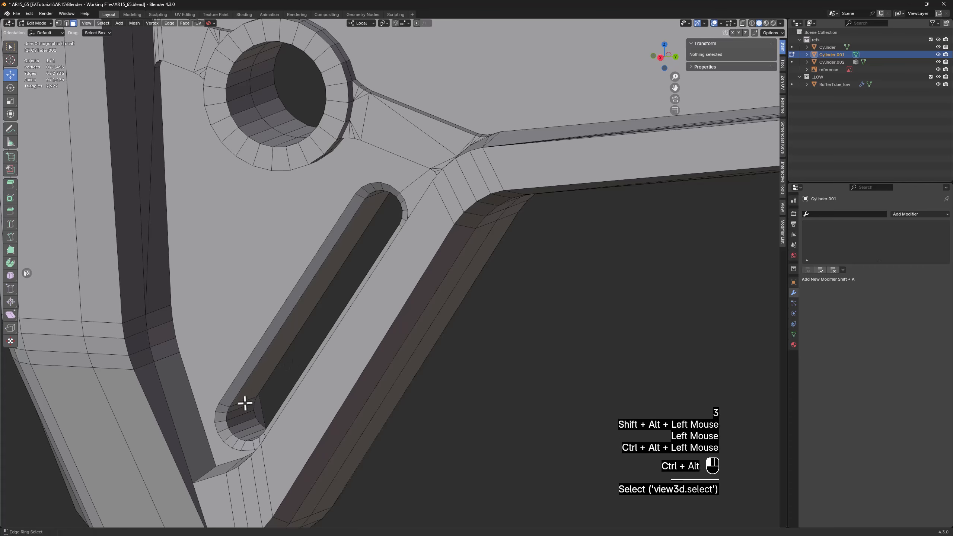
pyautogui.keyDown('ctrl'); pyautogui.scroll(1, 271, 341); pyautogui.keyUp('ctrl')
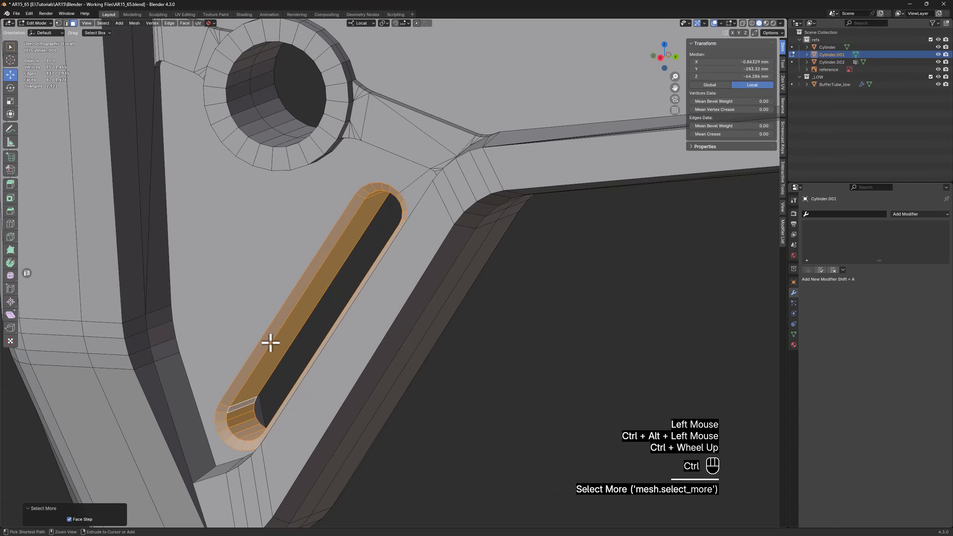
pyautogui.moveTo(319, 272)
pyautogui.mouseDown(button='middle')
pyautogui.moveTo(389, 287)
pyautogui.moveTo(364, 264)
pyautogui.moveTo(341, 266)
pyautogui.moveTo(330, 281)
pyautogui.mouseUp(button='middle')
pyautogui.scroll(1, 329, 297)
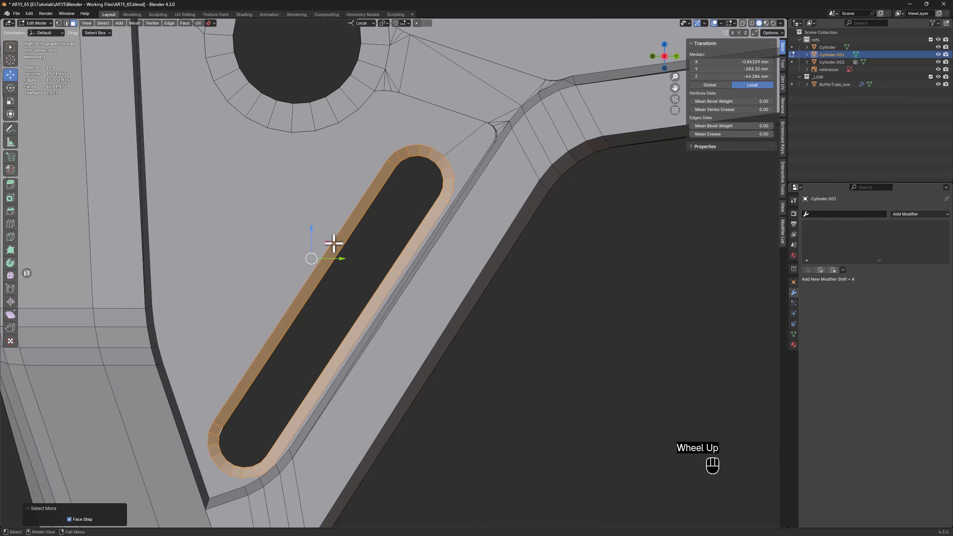
pyautogui.moveTo(334, 243)
pyautogui.mouseDown()
pyautogui.moveTo(325, 238)
pyautogui.moveTo(332, 235)
pyautogui.mouseUp()
pyautogui.scroll(1, 323, 248)
pyautogui.press('e')
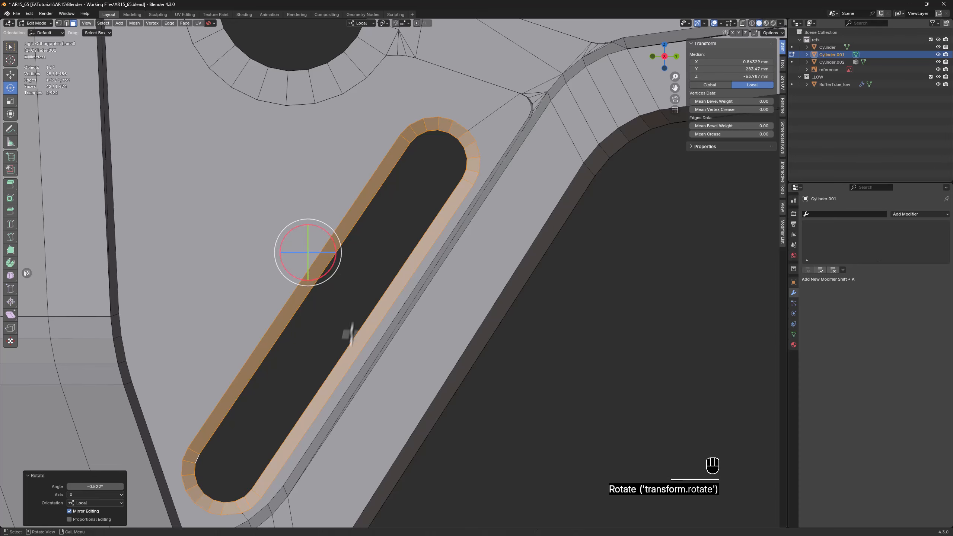
# Connect the front rim vertices of the diagonal slot's lower end to the two neighbouring vertices on the panel's curved border
pyautogui.scroll(-2, 338, 359)
pyautogui.keyDown('shift'); pyautogui.moveTo(338, 360); pyautogui.dragTo(319, 321, button='middle'); pyautogui.keyUp('shift')
pyautogui.scroll(6, 272, 521)
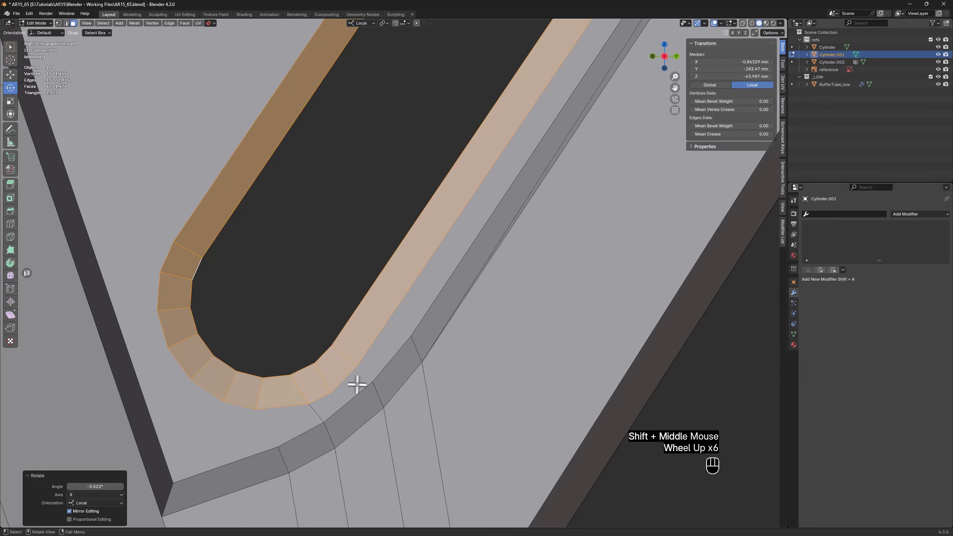
pyautogui.press('1')
pyautogui.click(330, 393)
pyautogui.keyDown('shift'); pyautogui.click(366, 375); pyautogui.keyUp('shift')
pyautogui.keyDown('shift'); pyautogui.click(372, 382); pyautogui.keyUp('shift')
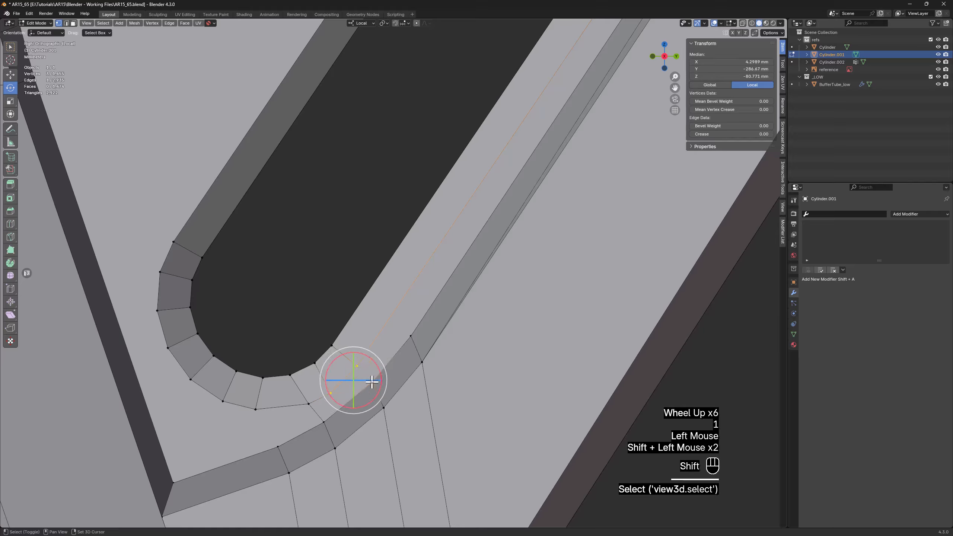
pyautogui.press('w')
pyautogui.click(411, 334)
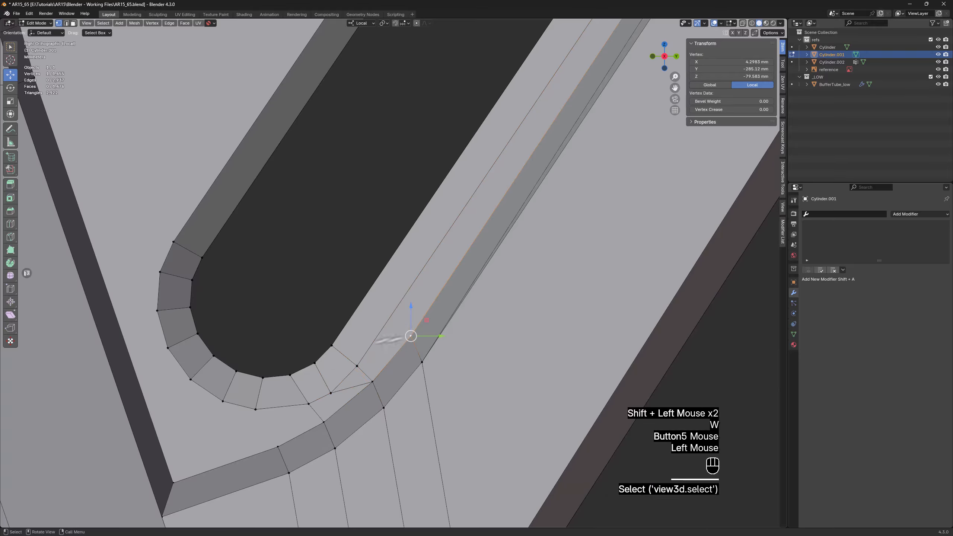
pyautogui.keyDown('shift'); pyautogui.click(353, 367); pyautogui.keyUp('shift')
# Connect the bottom rim vertex of the diagonal slot's lower end to the nearest vertex on the panel's lower border
pyautogui.scroll(-2, 353, 367)
pyautogui.moveTo(353, 366); pyautogui.dragTo(298, 383, button='middle')
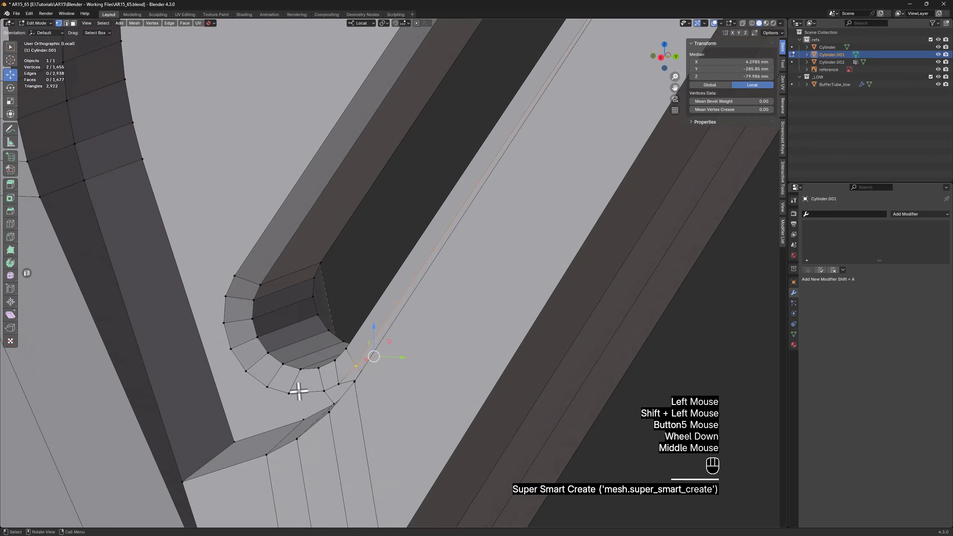
pyautogui.click(290, 393)
pyautogui.keyDown('shift'); pyautogui.click(300, 413); pyautogui.keyUp('shift')
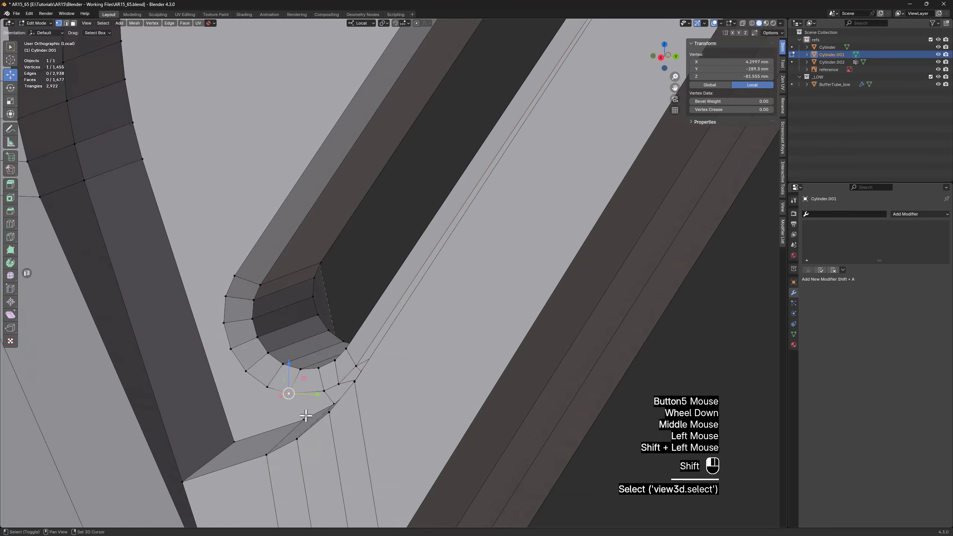
# Connect the lower end's four lower rear rim vertices to the panel's bottom corner, and its two upper rear ones to the border's bend vertex
pyautogui.click(224, 323)
pyautogui.keyDown('ctrl'); pyautogui.click(267, 388); pyautogui.keyUp('ctrl')
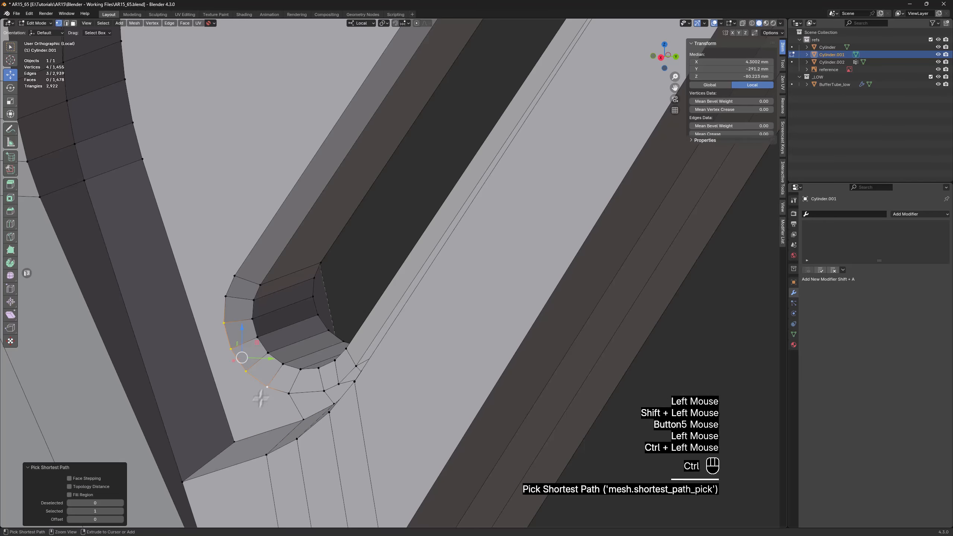
pyautogui.keyDown('shift'); pyautogui.click(232, 440); pyautogui.keyUp('shift')
pyautogui.keyDown('shift'); pyautogui.moveTo(224, 258); pyautogui.dragTo(263, 441, button='middle'); pyautogui.keyUp('shift')
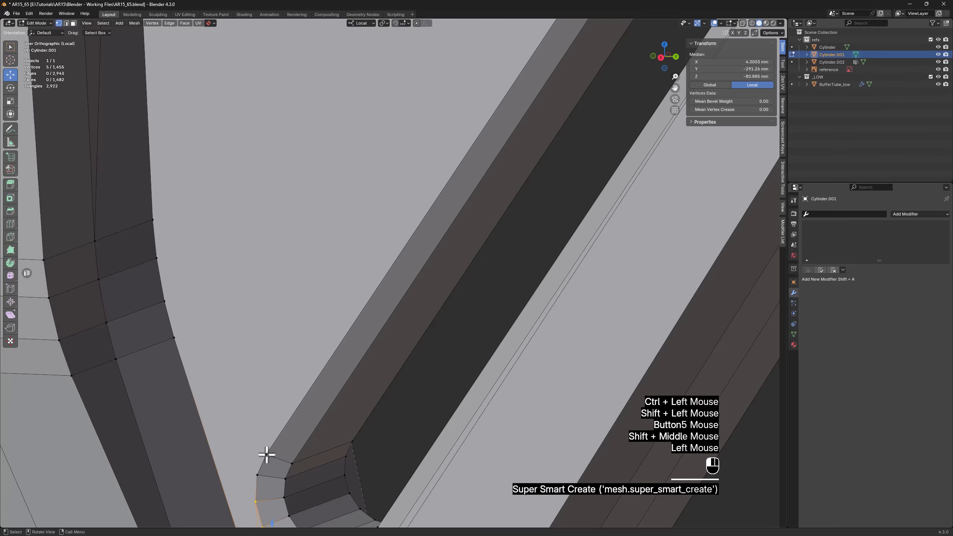
pyautogui.keyDown('shift'); pyautogui.click(267, 455); pyautogui.keyUp('shift')
pyautogui.keyDown('shift'); pyautogui.click(179, 336); pyautogui.keyUp('shift')
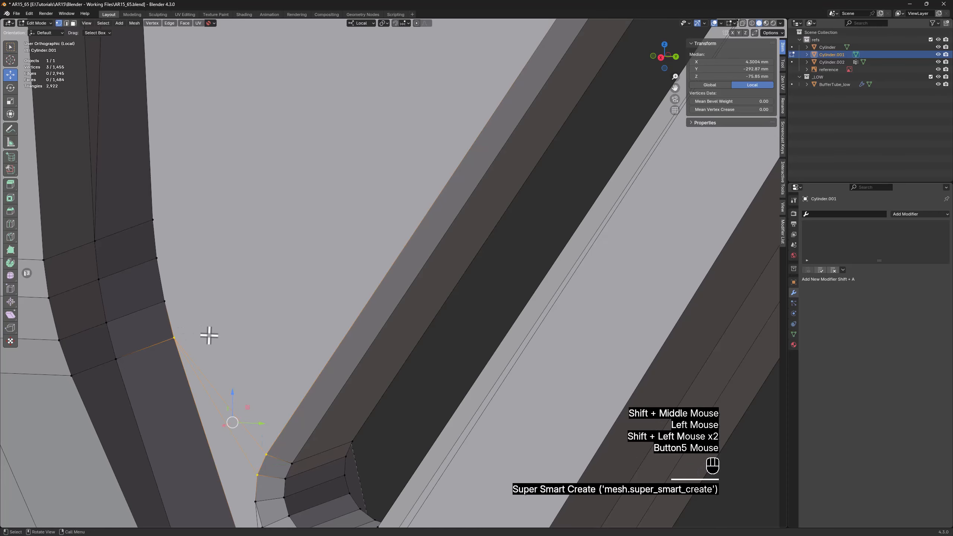
# Connect five rim vertices of the diagonal slot's top end to the start of the straight panel step near the round hole
pyautogui.scroll(-2, 208, 335)
pyautogui.moveTo(209, 336); pyautogui.dragTo(221, 317, button='middle')
pyautogui.scroll(-1, 221, 317)
pyautogui.keyDown('shift'); pyautogui.moveTo(270, 257); pyautogui.dragTo(344, 234, button='middle'); pyautogui.keyUp('shift')
pyautogui.scroll(1, 340, 263)
pyautogui.scroll(3, 346, 260)
pyautogui.keyDown('ctrl'); pyautogui.click(386, 287); pyautogui.keyUp('ctrl')
pyautogui.keyDown('shift'); pyautogui.click(322, 196); pyautogui.keyUp('shift')
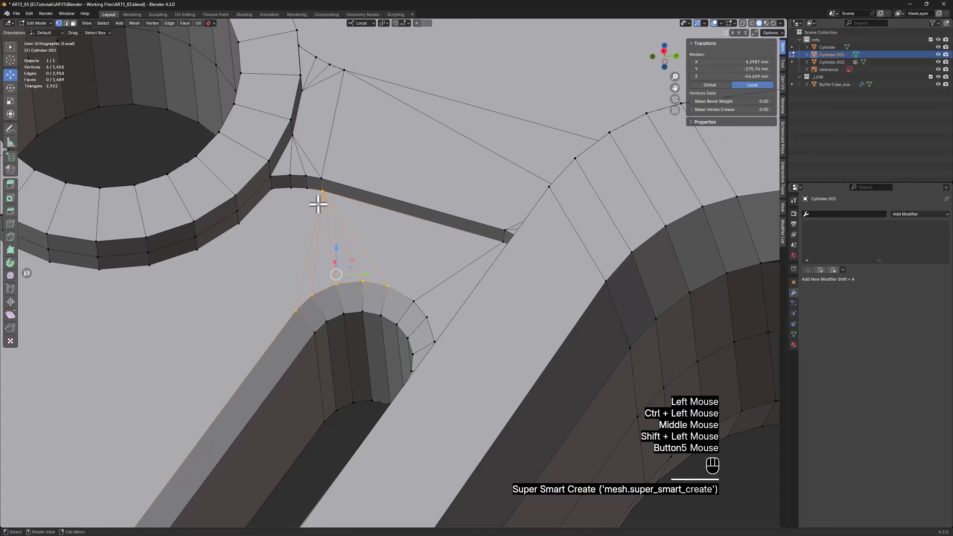
# Connect the lower vertices joining the round hole's ring and the panel step to the rear rim vertex of the slot's top end
pyautogui.click(279, 189)
pyautogui.keyDown('ctrl'); pyautogui.click(275, 188); pyautogui.keyUp('ctrl')
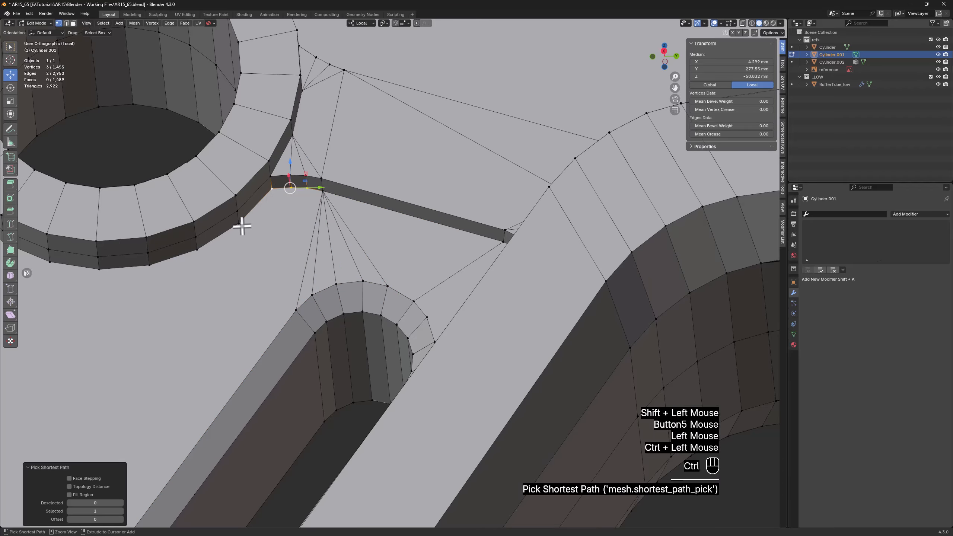
pyautogui.keyDown('shift'); pyautogui.click(290, 307); pyautogui.keyUp('shift')
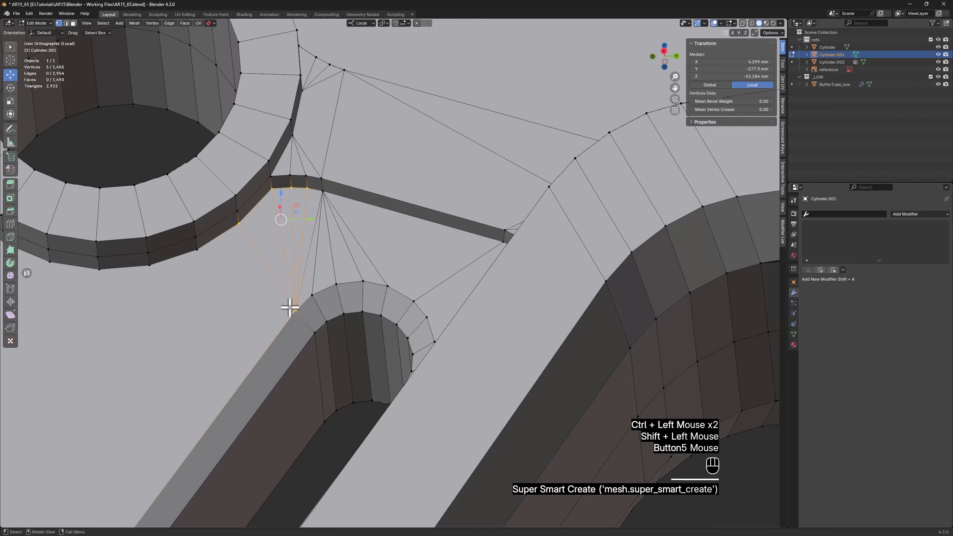
# Connect four front rim vertices of the diagonal slot's top end to the lower end vertex of the panel step's rounded corner
pyautogui.moveTo(392, 289); pyautogui.dragTo(413, 311, button='middle')
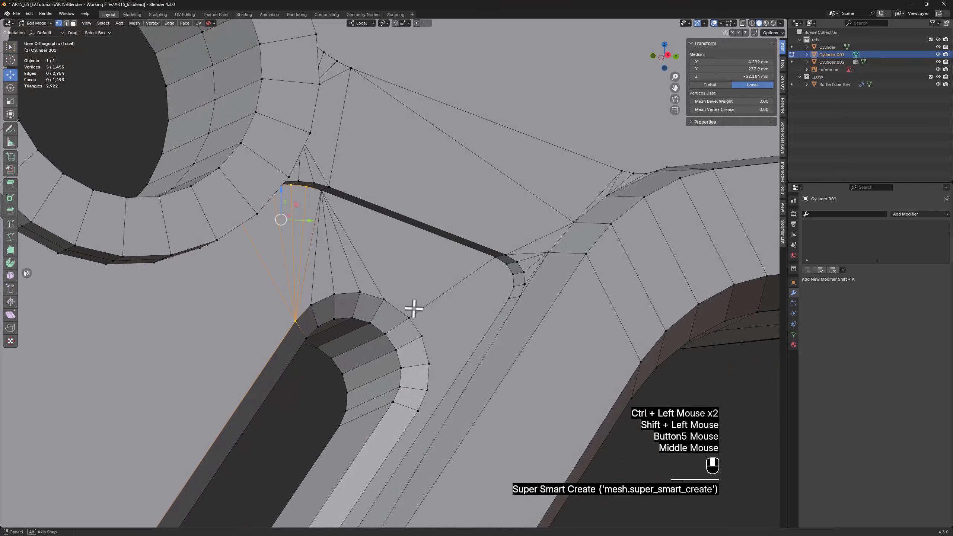
pyautogui.click(419, 411)
pyautogui.keyDown('ctrl'); pyautogui.click(422, 337); pyautogui.keyUp('ctrl')
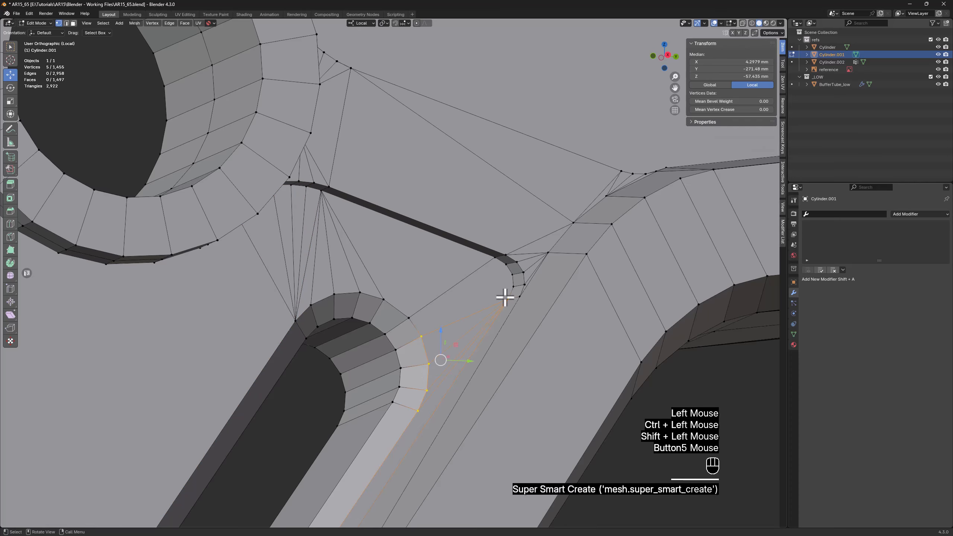
# Add two edges across the panel step's rounded corner, linking its lower end vertex to the two vertices at its upper end
pyautogui.click(506, 295)
pyautogui.scroll(2, 506, 295)
pyautogui.keyDown('shift'); pyautogui.click(503, 257); pyautogui.keyUp('shift')
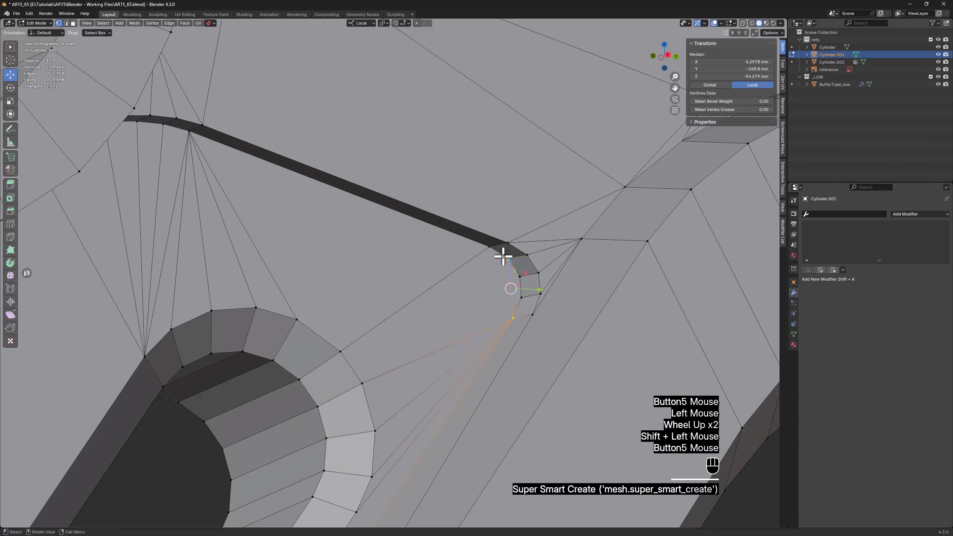
pyautogui.click(511, 314)
pyautogui.keyDown('shift'); pyautogui.click(504, 318); pyautogui.keyUp('shift')
pyautogui.scroll(-4, 490, 319)
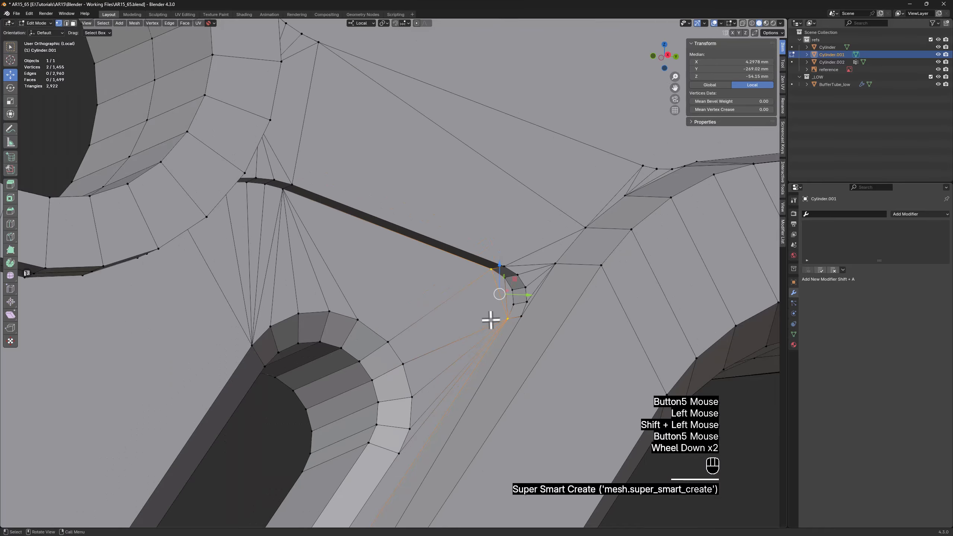
# Connect the lower outer vertices of the round hole's ring to the vertex where the slot's rear long edge meets its lower end
pyautogui.moveTo(490, 319); pyautogui.dragTo(451, 302, button='middle')
pyautogui.keyDown('shift'); pyautogui.moveTo(185, 341); pyautogui.dragTo(388, 288, button='middle'); pyautogui.keyUp('shift')
pyautogui.click(230, 171)
pyautogui.keyDown('ctrl'); pyautogui.click(422, 234); pyautogui.keyUp('ctrl')
pyautogui.scroll(-4, 397, 254)
pyautogui.keyDown('shift'); pyautogui.click(328, 443); pyautogui.keyUp('shift')
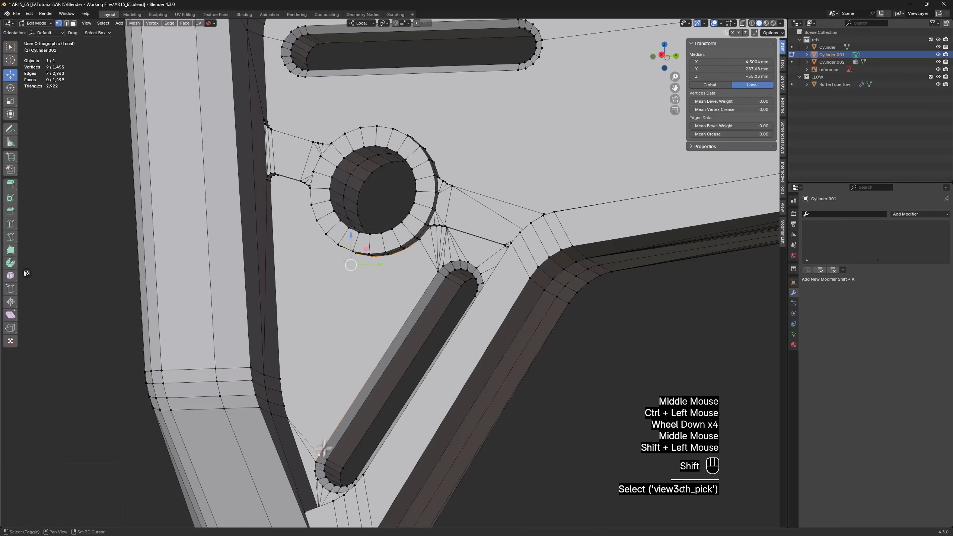
pyautogui.press('f')
# Connect three vertices of the side panel's lower rear rounded corner to the lower rear vertex of the round hole's ring
pyautogui.scroll(2, 287, 403)
pyautogui.click(281, 401)
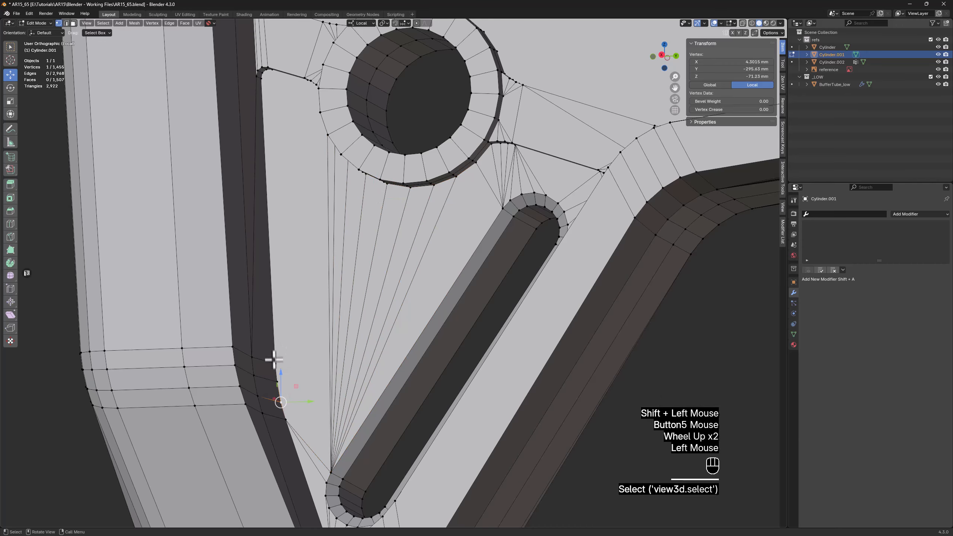
pyautogui.keyDown('ctrl'); pyautogui.click(275, 365); pyautogui.keyUp('ctrl')
pyautogui.moveTo(296, 191); pyautogui.dragTo(299, 108, button='middle')
pyautogui.scroll(3, 323, 113)
pyautogui.keyDown('shift'); pyautogui.click(325, 112); pyautogui.keyUp('shift')
pyautogui.press('f')
# Connect the three panel step vertices beside the round hole's ring to the lower end vertex of the step's rear rounded corner
pyautogui.click(318, 98)
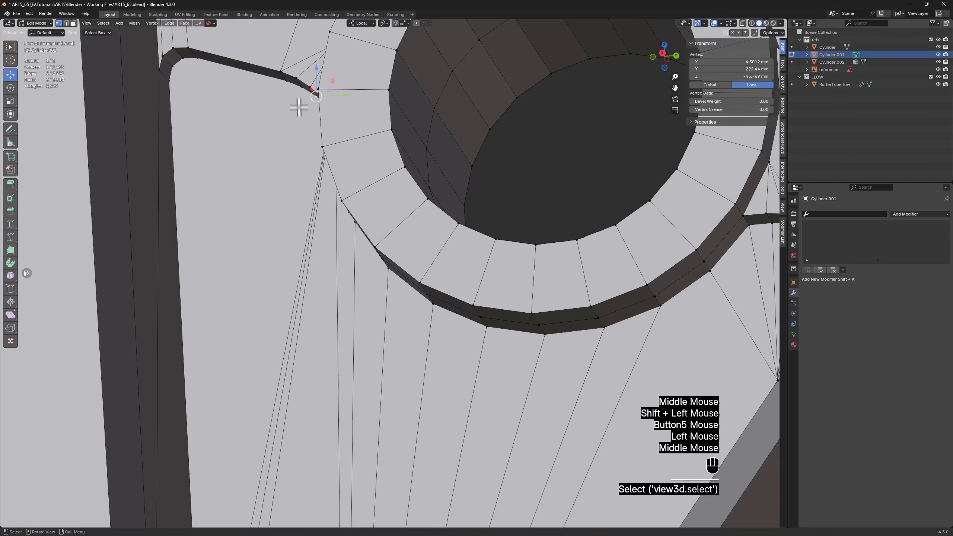
pyautogui.keyDown('shift'); pyautogui.click(293, 86); pyautogui.keyUp('shift')
pyautogui.press('f')
# Add an edge across the step's rear rounded corner, linking its upper end vertex to the vertex just above its lower end
pyautogui.scroll(2, 172, 82)
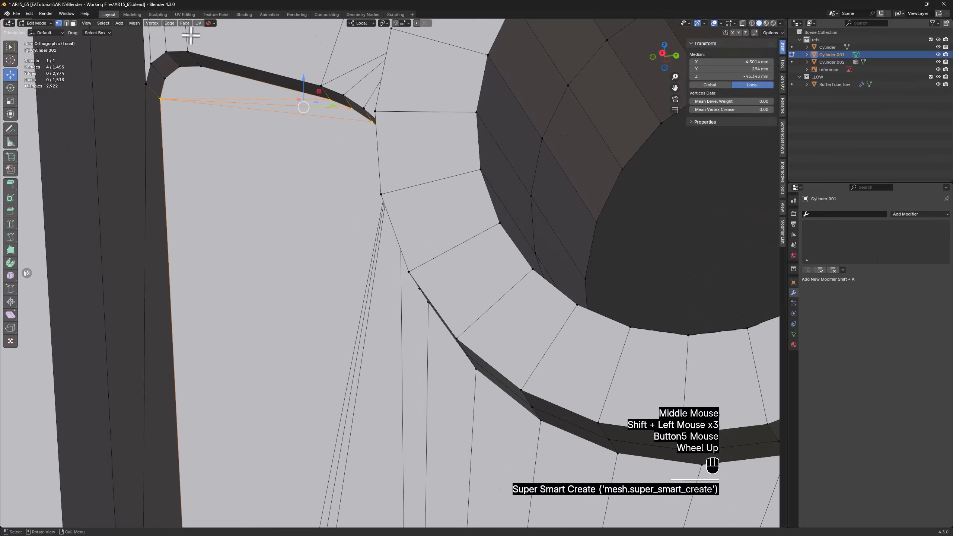
pyautogui.click(172, 82)
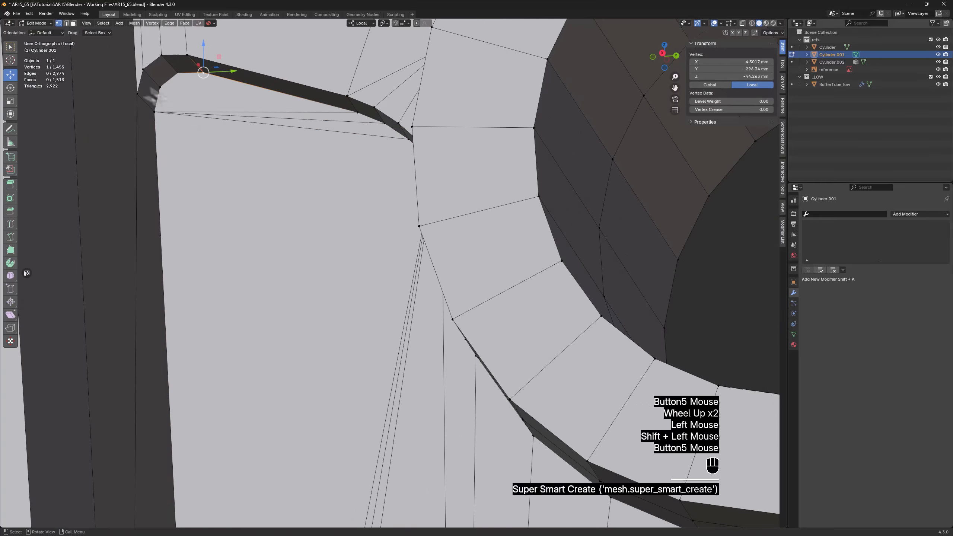
pyautogui.hotkey('alt', 'z')
pyautogui.click(167, 84)
pyautogui.press('f')
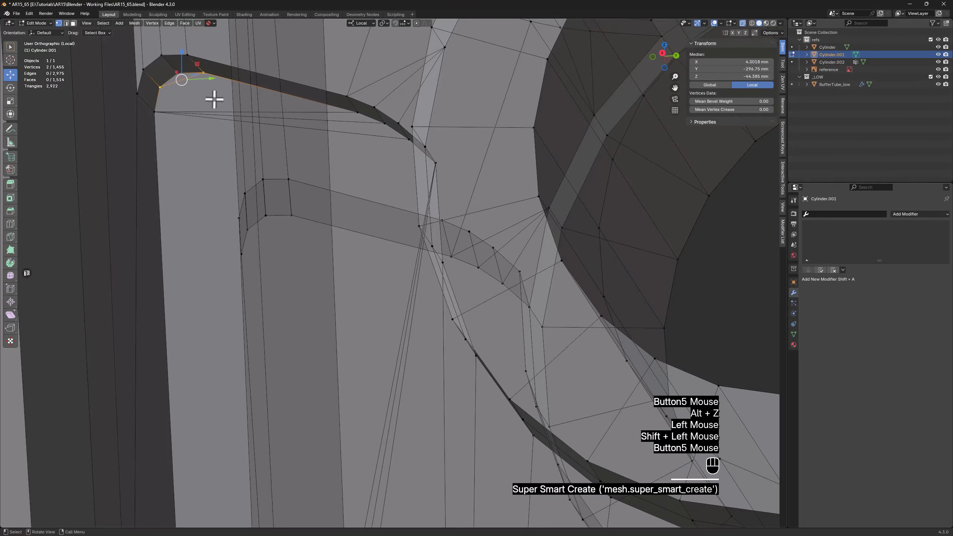
# Connect four upper front vertices of the round hole's ring to the vertex where the horizontal slot's lower edge meets its front end
pyautogui.scroll(-3, 213, 96)
pyautogui.moveTo(228, 99); pyautogui.dragTo(249, 123, button='middle')
pyautogui.scroll(-2, 366, 177)
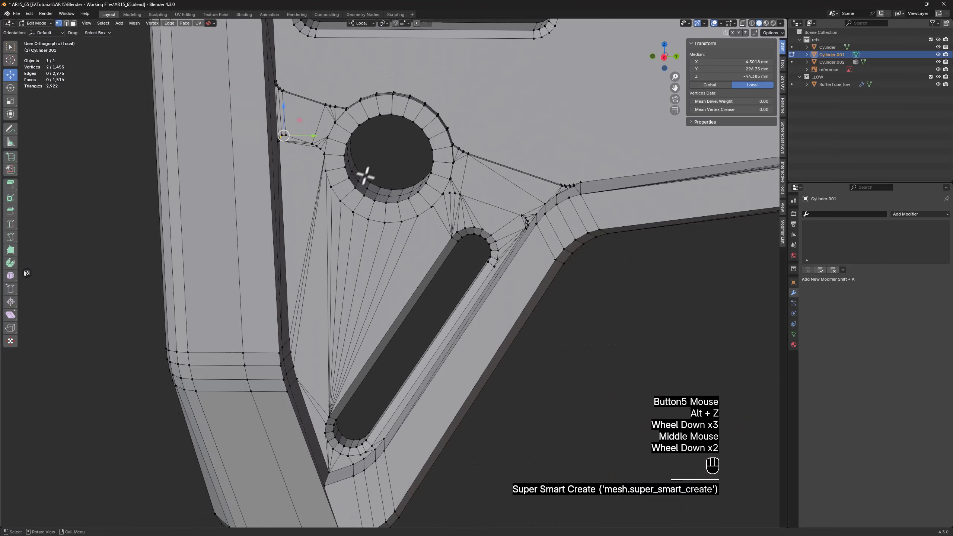
pyautogui.keyDown('shift'); pyautogui.moveTo(366, 176); pyautogui.dragTo(466, 364, button='middle'); pyautogui.keyUp('shift')
pyautogui.scroll(2, 368, 310)
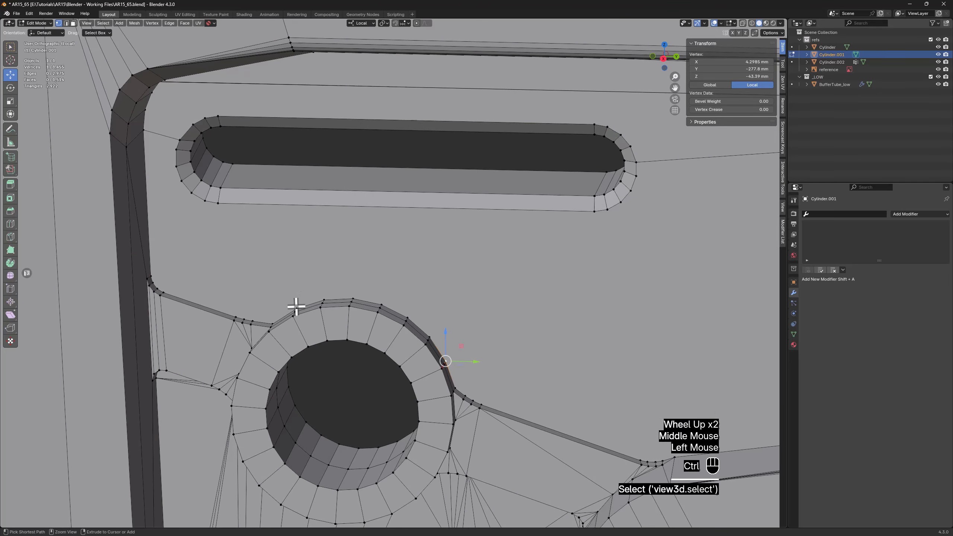
pyautogui.keyDown('ctrl'); pyautogui.click(385, 304); pyautogui.keyUp('ctrl')
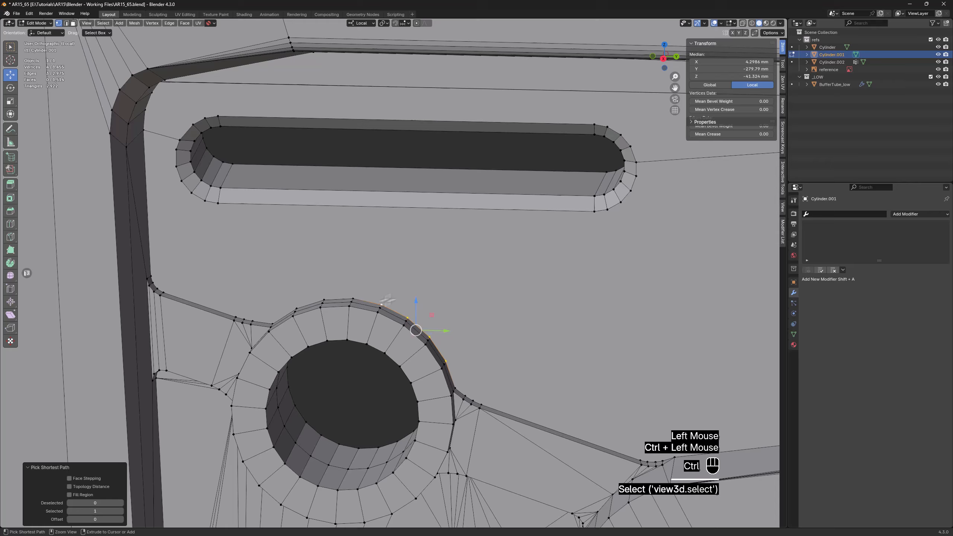
pyautogui.keyDown('shift'); pyautogui.click(595, 212); pyautogui.keyUp('shift')
pyautogui.press('f')
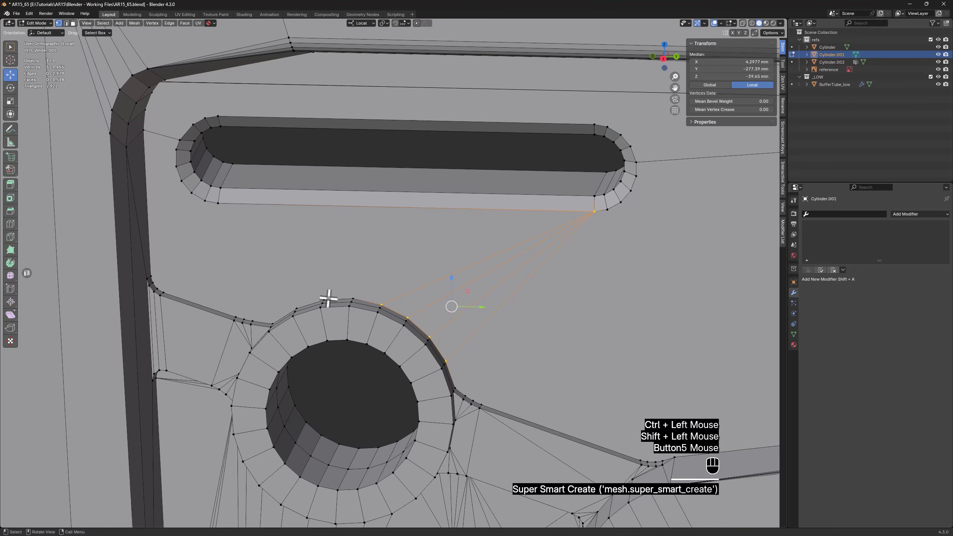
# Connect four upper rear vertices of the round hole's ring to the vertex where the horizontal slot's lower edge meets its rear end
pyautogui.click(353, 297)
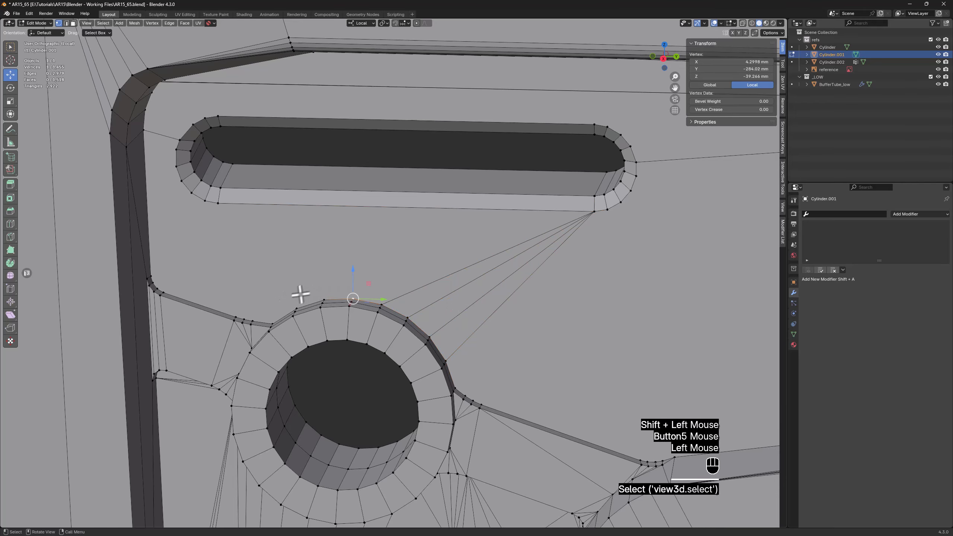
pyautogui.keyDown('ctrl'); pyautogui.click(270, 321); pyautogui.keyUp('ctrl')
pyautogui.keyDown('shift'); pyautogui.click(218, 204); pyautogui.keyUp('shift')
pyautogui.press('f')
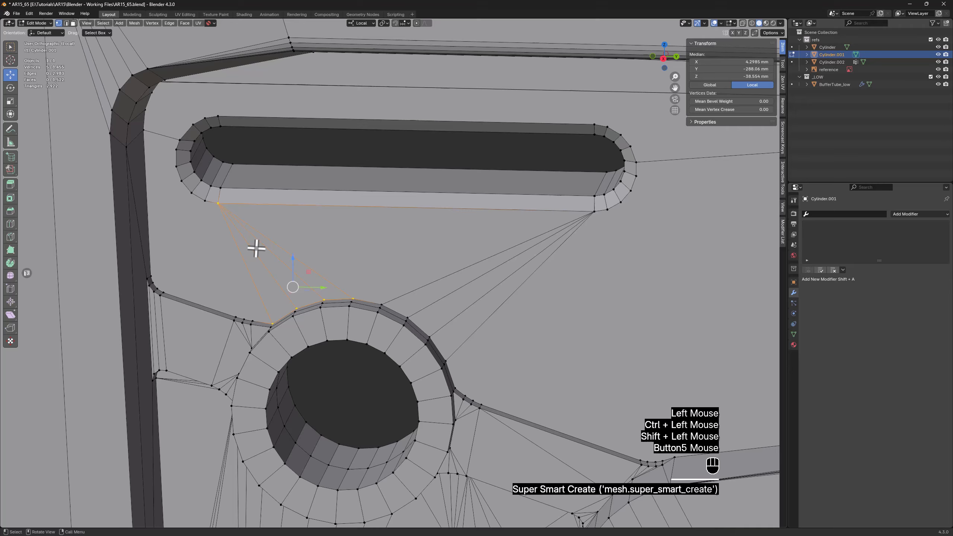
# Connect the three upper step vertices behind the round hole's ring to the next rim vertex around the horizontal slot's rear end
pyautogui.click(251, 319)
pyautogui.keyDown('ctrl'); pyautogui.click(235, 318); pyautogui.keyUp('ctrl')
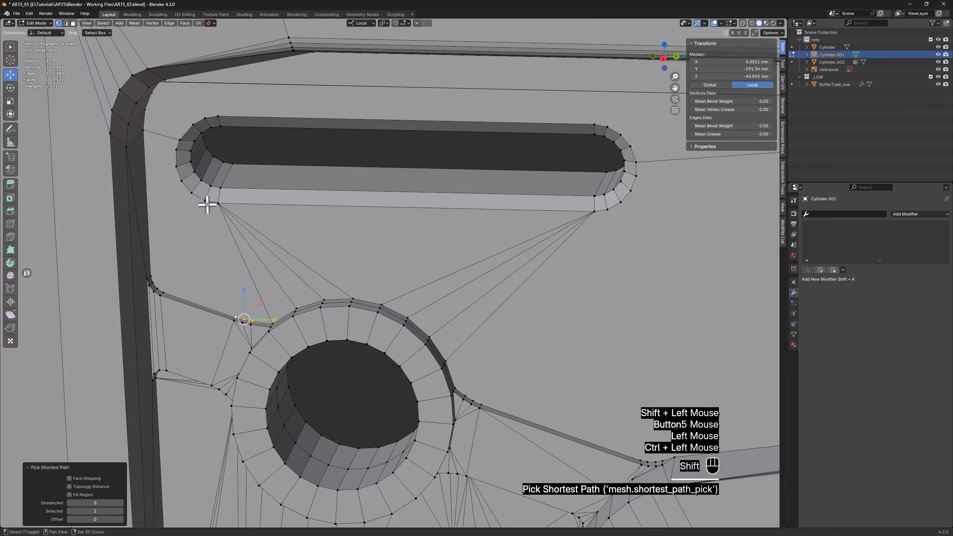
pyautogui.press('f')
# Connect three lower rim vertices of the horizontal slot's rear end to the step's rear corner vertex, and the next one up to the panel's rear edge
pyautogui.scroll(2, 203, 192)
pyautogui.click(192, 169)
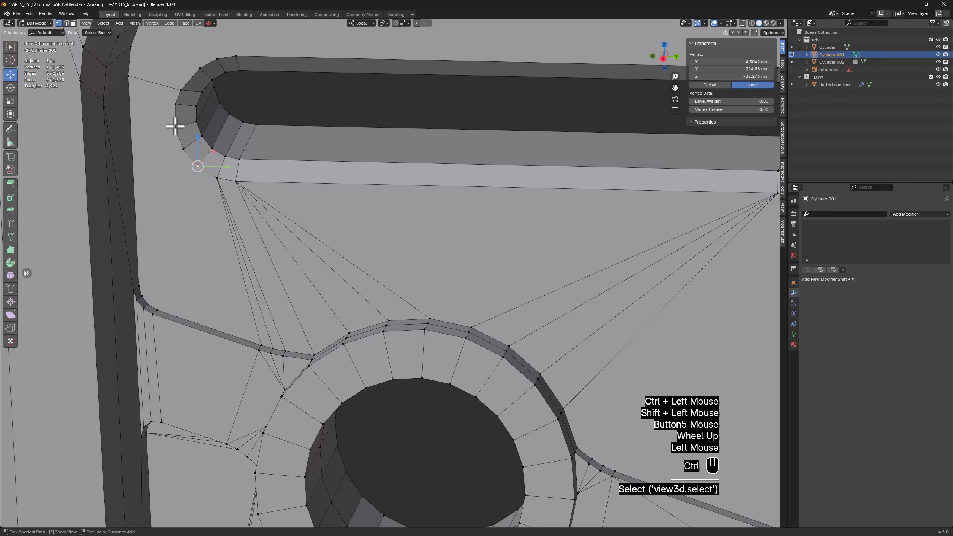
pyautogui.keyDown('ctrl'); pyautogui.click(174, 129); pyautogui.keyUp('ctrl')
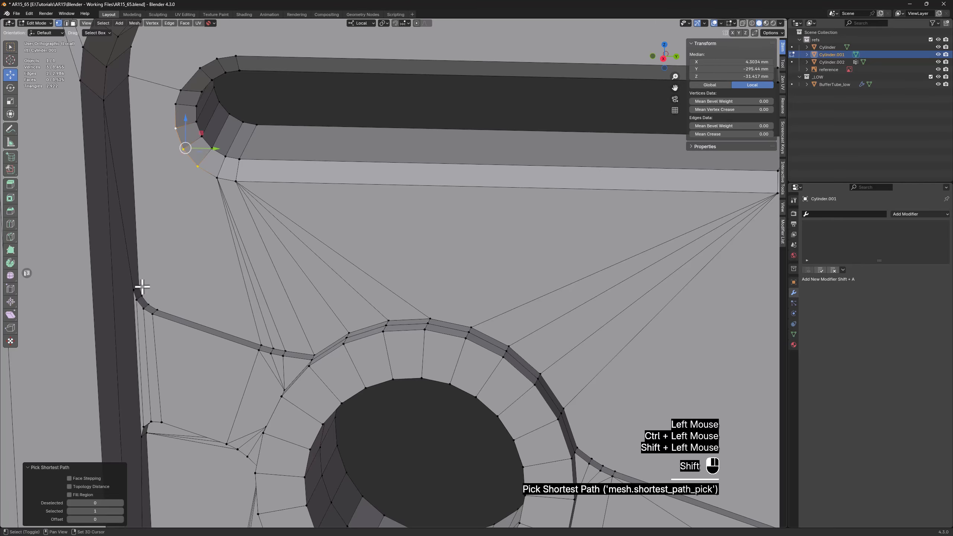
pyautogui.keyDown('shift'); pyautogui.click(140, 286); pyautogui.keyUp('shift')
pyautogui.press('f')
pyautogui.click(177, 95)
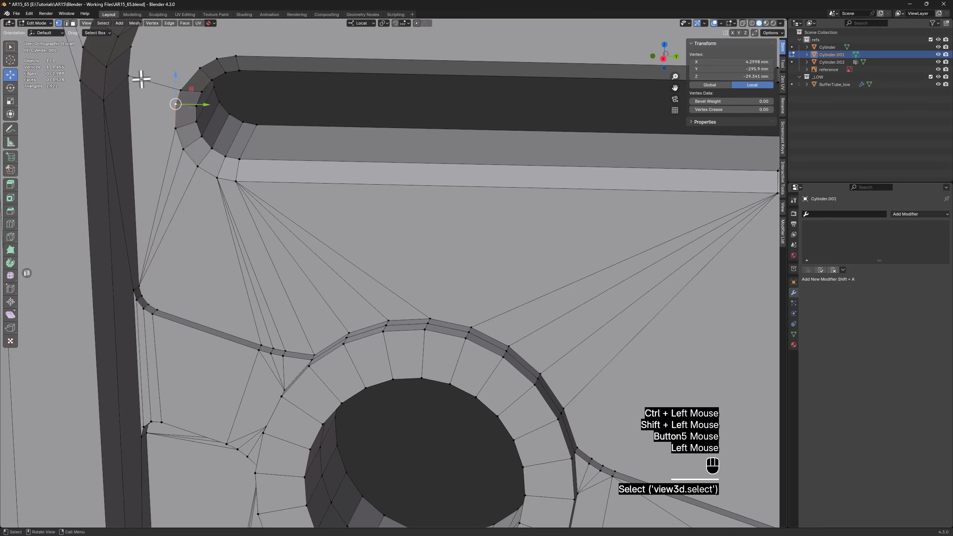
pyautogui.press('f')
# Connect three upper rim vertices of the horizontal slot's rear end to the upper end vertex of the panel's upper rear rounded corner
pyautogui.moveTo(163, 214); pyautogui.dragTo(199, 396, button='middle')
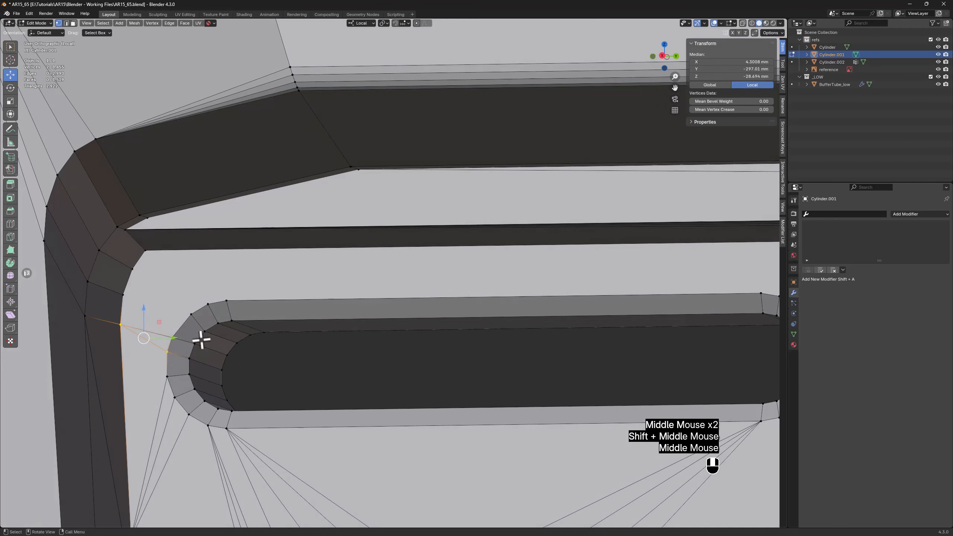
pyautogui.scroll(2, 187, 300)
pyautogui.click(186, 300)
pyautogui.keyDown('ctrl'); pyautogui.click(242, 283); pyautogui.keyUp('ctrl')
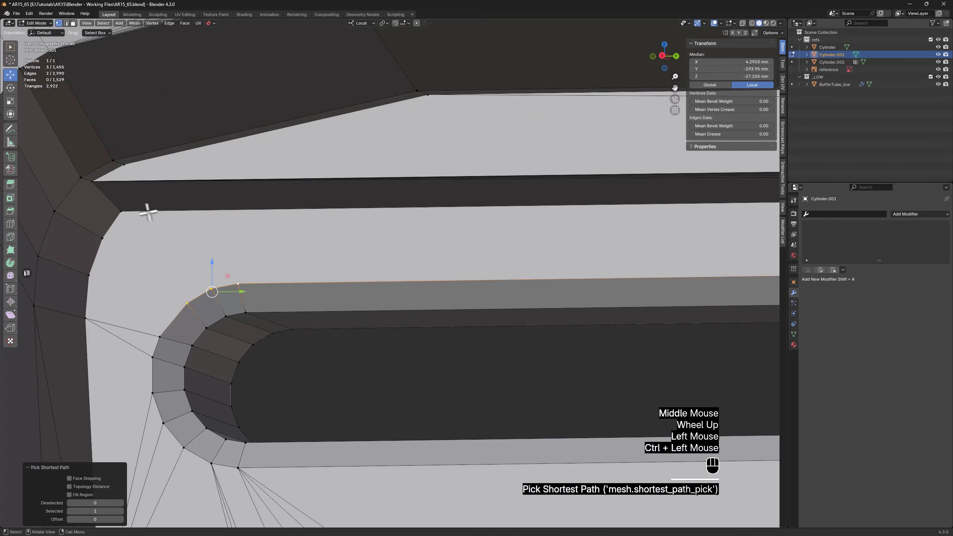
pyautogui.keyDown('shift'); pyautogui.click(127, 215); pyautogui.keyUp('shift')
# Link the next two vertices down the panel's upper rear rounded corner to the nearest rim vertices of the horizontal slot's rear end
pyautogui.click(106, 240)
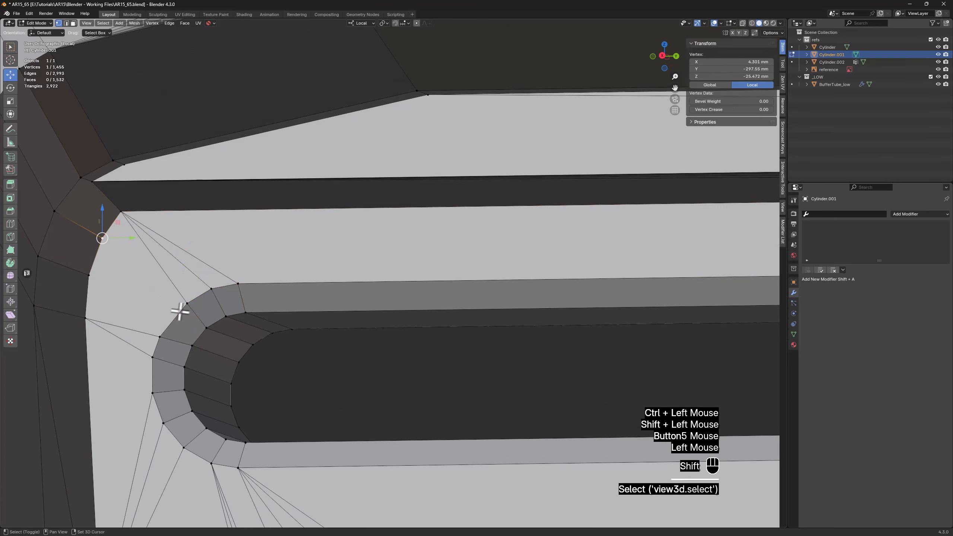
pyautogui.click(95, 277)
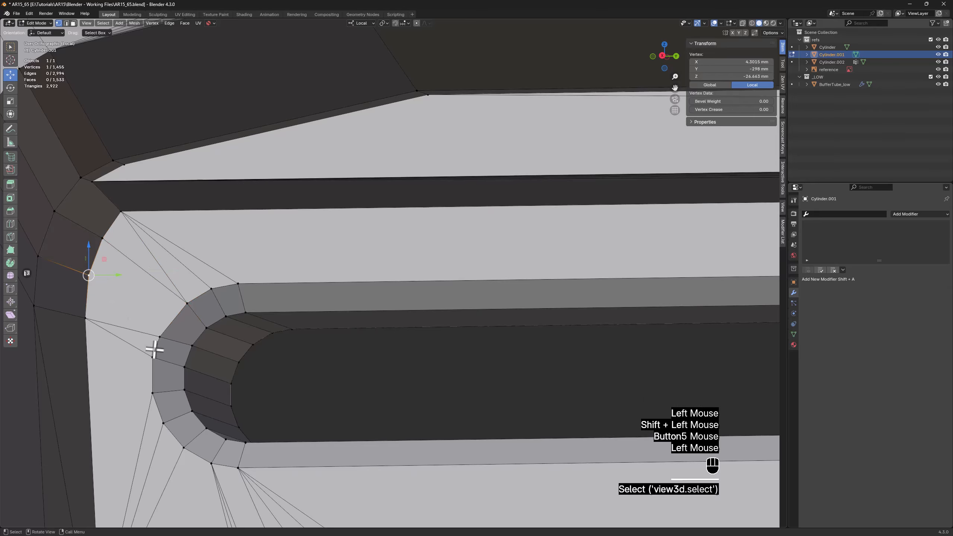
pyautogui.keyDown('shift'); pyautogui.click(159, 336); pyautogui.keyUp('shift')
pyautogui.keyDown('shift'); pyautogui.scroll(1, 174, 332); pyautogui.keyUp('shift')
# Connect the bend vertex on the upper panel strip's top edge to the strip's rear corner vertex
pyautogui.scroll(-2, 184, 330)
pyautogui.moveTo(186, 329); pyautogui.dragTo(213, 298, button='middle')
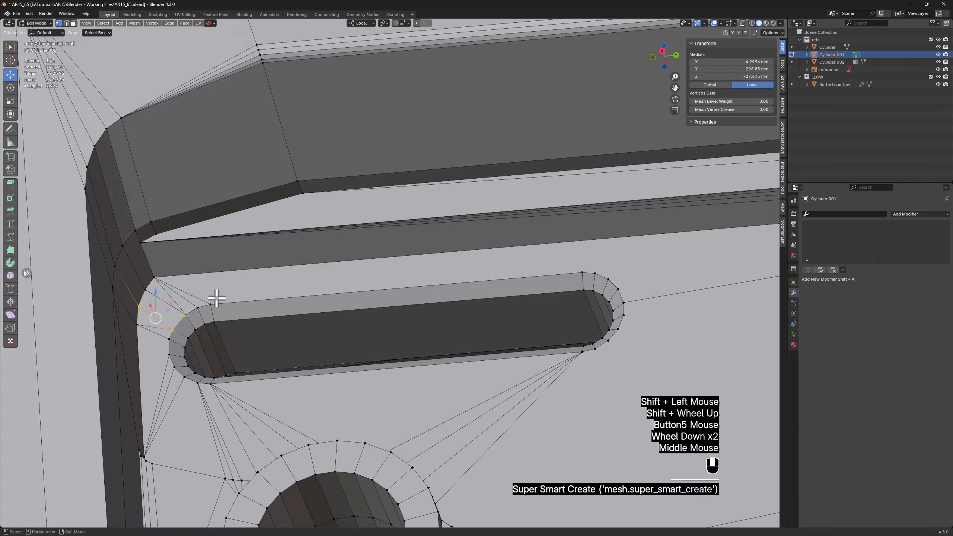
pyautogui.scroll(2, 290, 218)
pyautogui.click(311, 185)
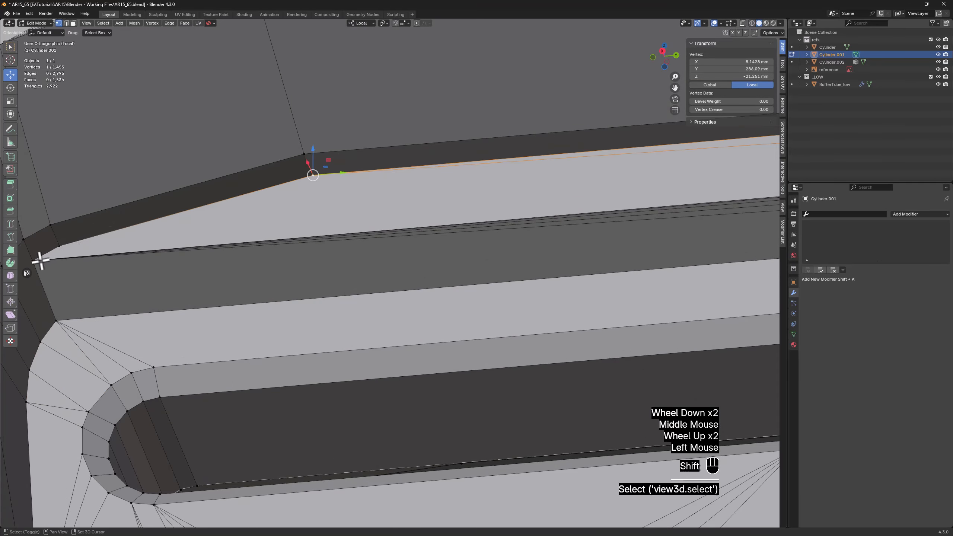
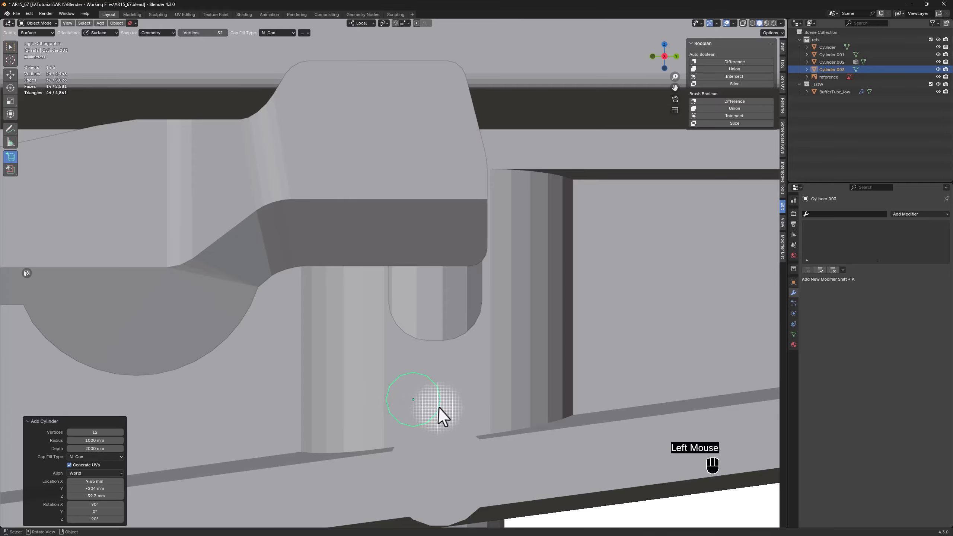
# Move the new 12-sided cylinder about 1.6 mm in X and 12.9 mm in Y to sit above the stock's vertical slot
pyautogui.press('w')
pyautogui.moveTo(429, 383); pyautogui.dragTo(455, 193)
pyautogui.hotkey('alt', 'z')
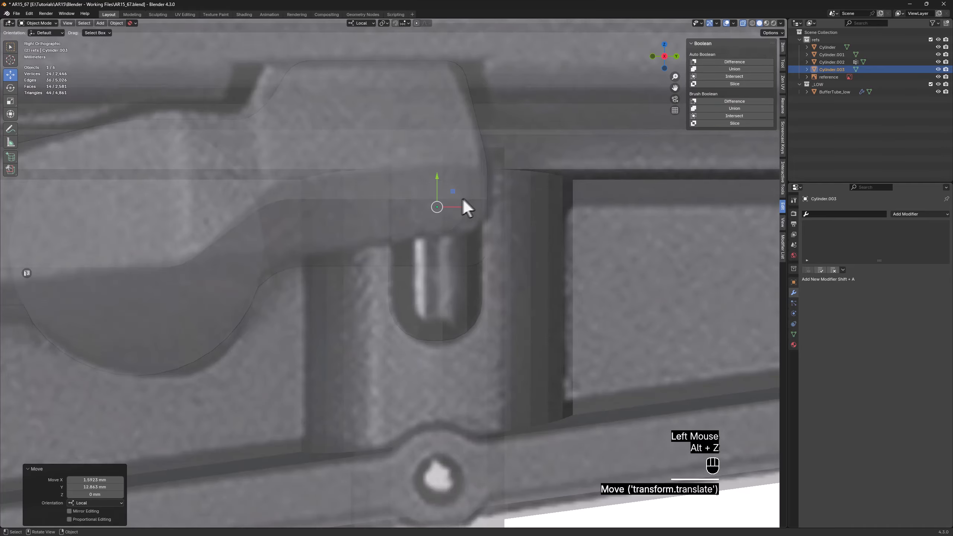
pyautogui.moveTo(462, 197); pyautogui.dragTo(415, 203, button='middle')
pyautogui.hotkey('alt', 'z')
pyautogui.scroll(2, 441, 207)
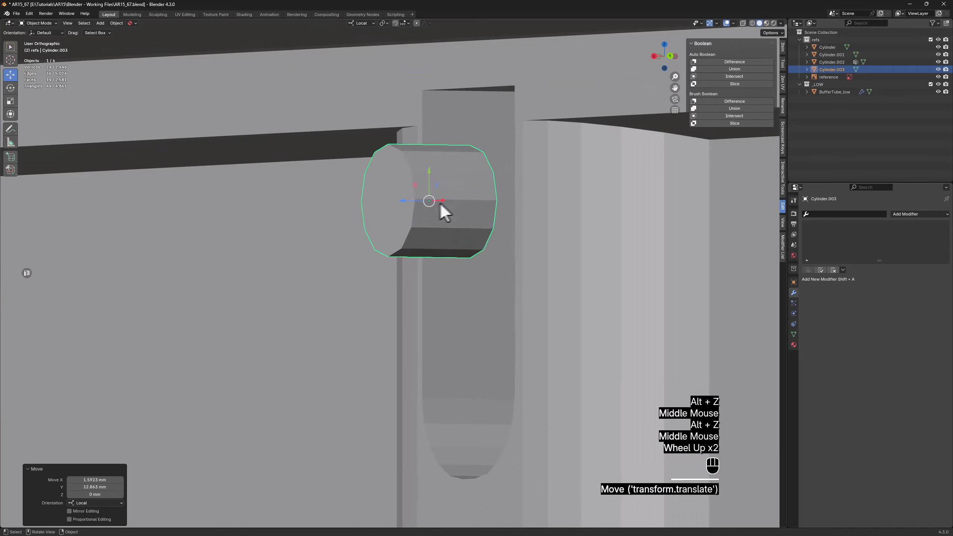
# Extend the pin cylinder's outer end face about 9.1 mm outward along its local Z axis
pyautogui.press('Tab')
pyautogui.press('3')
pyautogui.click(395, 198)
pyautogui.scroll(-2, 431, 205)
pyautogui.moveTo(399, 204); pyautogui.dragTo(278, 205)
pyautogui.moveTo(277, 204); pyautogui.dragTo(404, 219, button='middle')
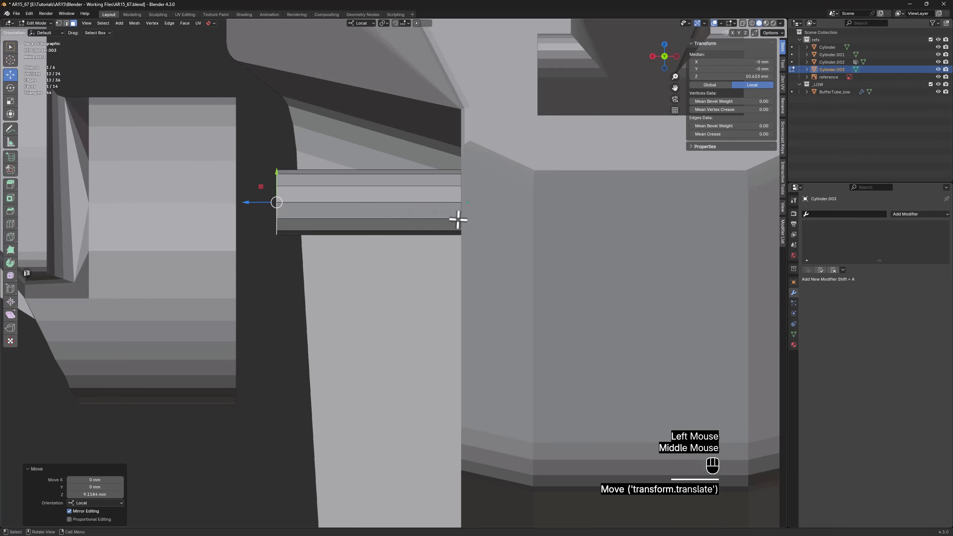
pyautogui.press('Tab')
# Shift the whole pin cylinder about 0.36 mm inward along its local Z axis
pyautogui.hotkey('alt', 'z')
pyautogui.moveTo(442, 202); pyautogui.dragTo(472, 221)
pyautogui.hotkey('alt', 'z')
pyautogui.moveTo(472, 222)
pyautogui.mouseDown(button='middle')
pyautogui.moveTo(520, 186)
pyautogui.moveTo(485, 216)
pyautogui.moveTo(485, 234)
pyautogui.mouseUp(button='middle')
pyautogui.scroll(2, 489, 236)
pyautogui.moveTo(490, 236)
pyautogui.mouseDown()
pyautogui.moveTo(506, 238)
pyautogui.moveTo(493, 234)
pyautogui.mouseUp()
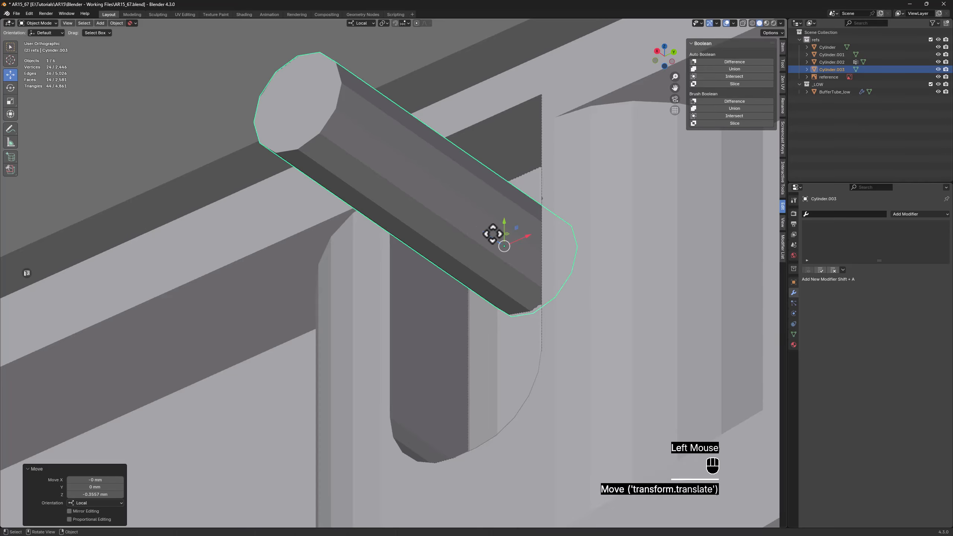
# Raise the pin cylinder along its local Y axis and fine-tune its height above the vertical slot
pyautogui.scroll(-2, 493, 235)
pyautogui.moveTo(494, 234); pyautogui.dragTo(487, 258, button='middle')
pyautogui.scroll(2, 511, 202)
pyautogui.keyDown('shift'); pyautogui.moveTo(511, 202); pyautogui.dragTo(518, 302, button='middle'); pyautogui.keyUp('shift')
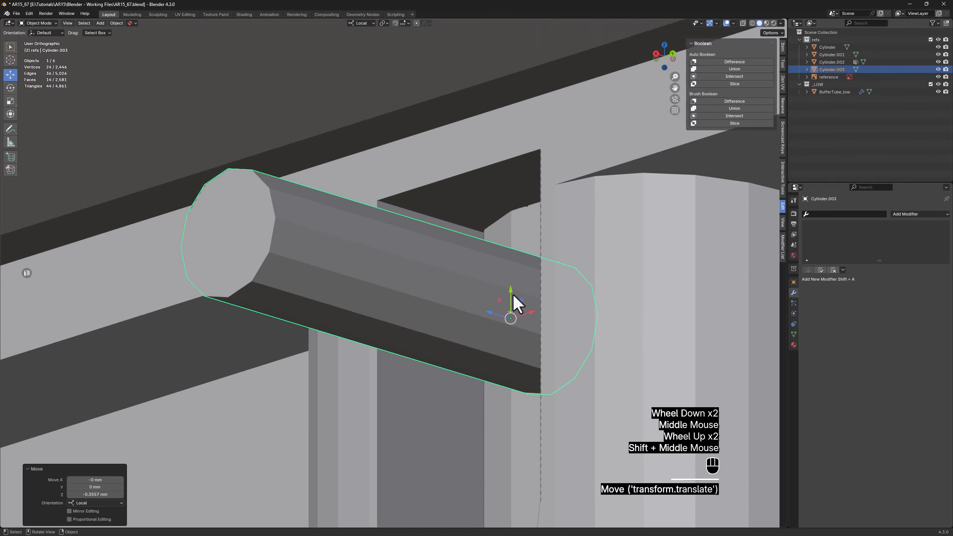
pyautogui.moveTo(510, 296); pyautogui.dragTo(519, 215)
pyautogui.moveTo(519, 215)
pyautogui.mouseDown(button='middle')
pyautogui.moveTo(521, 229)
pyautogui.moveTo(530, 207)
pyautogui.mouseUp(button='middle')
pyautogui.moveTo(509, 194); pyautogui.dragTo(515, 200)
pyautogui.moveTo(516, 200); pyautogui.dragTo(499, 226, button='middle')
# Select the lever and move it about 15.5 mm toward the stock along its local Z axis
pyautogui.scroll(-2, 533, 217)
pyautogui.click(244, 236)
pyautogui.scroll(-2, 243, 232)
pyautogui.moveTo(244, 233)
pyautogui.mouseDown(button='middle')
pyautogui.moveTo(263, 215)
pyautogui.moveTo(230, 235)
pyautogui.mouseUp(button='middle')
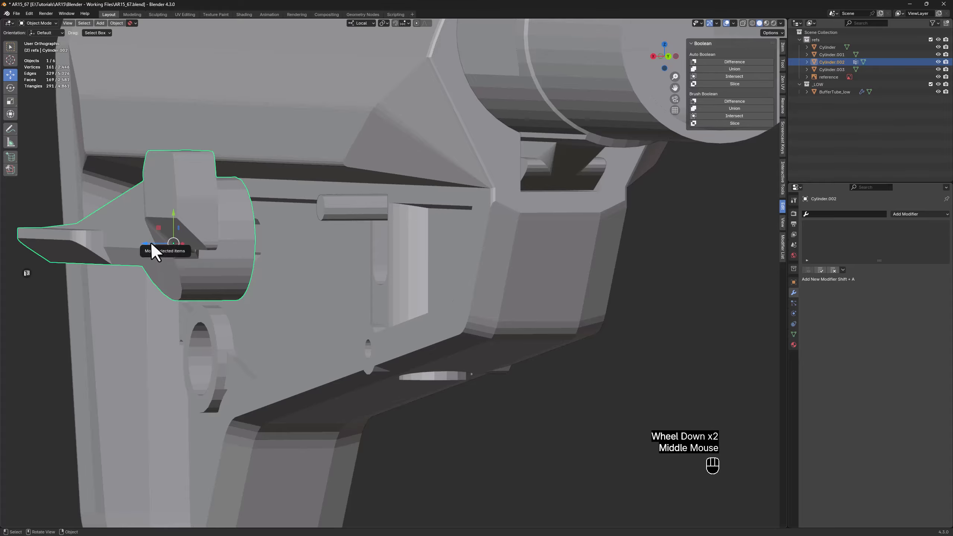
pyautogui.moveTo(153, 250); pyautogui.dragTo(258, 248)
pyautogui.moveTo(257, 247); pyautogui.dragTo(368, 260, button='middle')
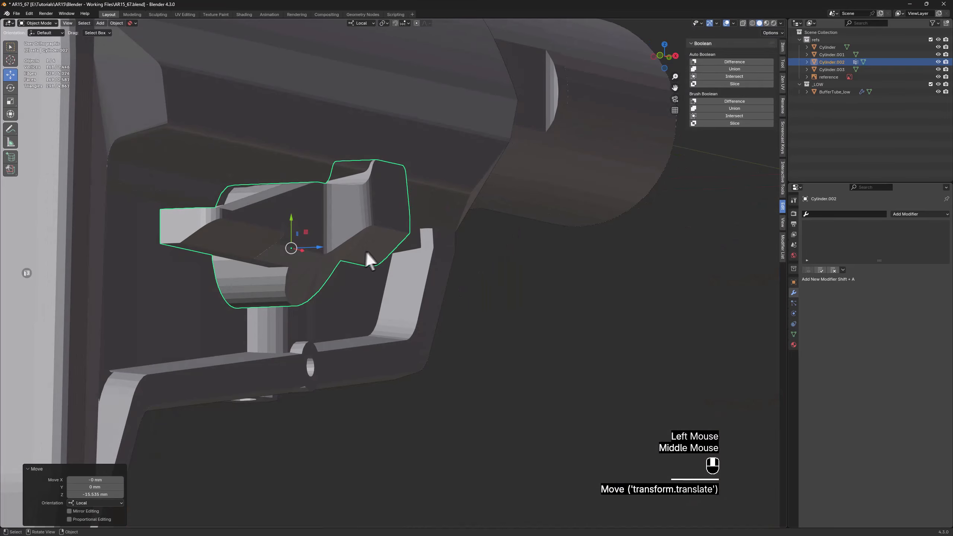
# Nudge the lever about 2.7 mm further inward along its local Z axis
pyautogui.scroll(2, 250, 265)
pyautogui.scroll(2, 264, 262)
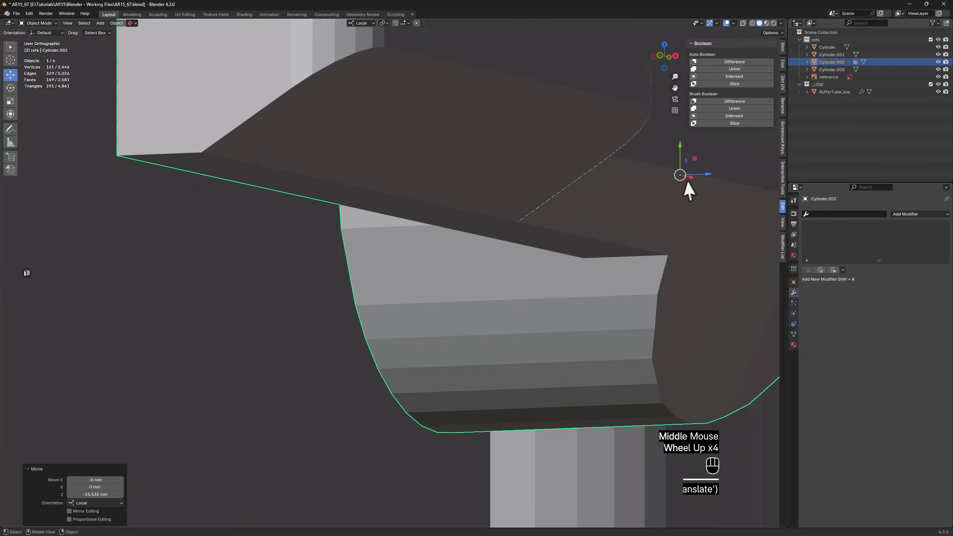
pyautogui.moveTo(706, 173); pyautogui.dragTo(627, 178)
pyautogui.scroll(-2, 627, 180)
pyautogui.moveTo(626, 184); pyautogui.dragTo(564, 230, button='middle')
pyautogui.scroll(-1, 525, 213)
# Show wireframes over the reference photo and rotate the lever 5° about its local Z axis to match the photo
pyautogui.hotkey('alt', 'z')
pyautogui.scroll(2, 567, 342)
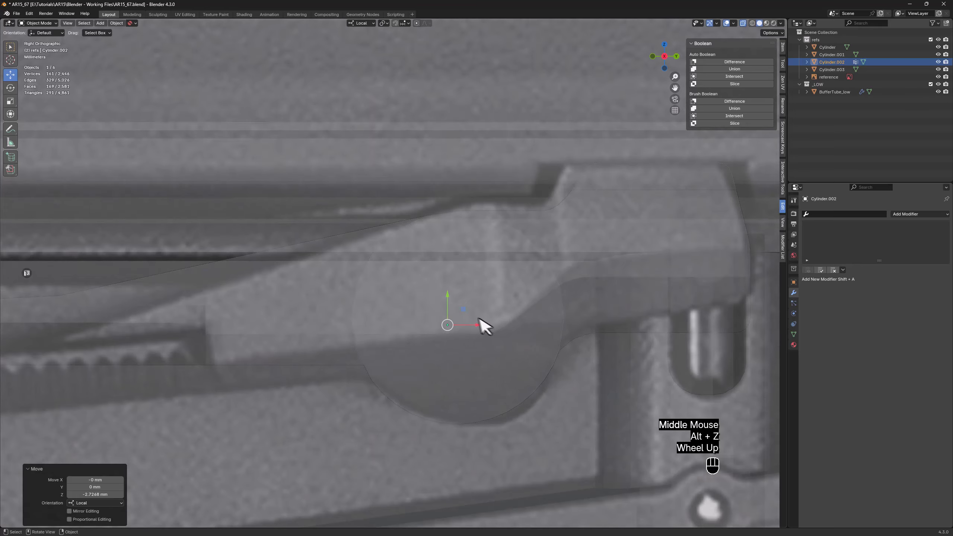
pyautogui.scroll(-2, 469, 312)
pyautogui.press('e')
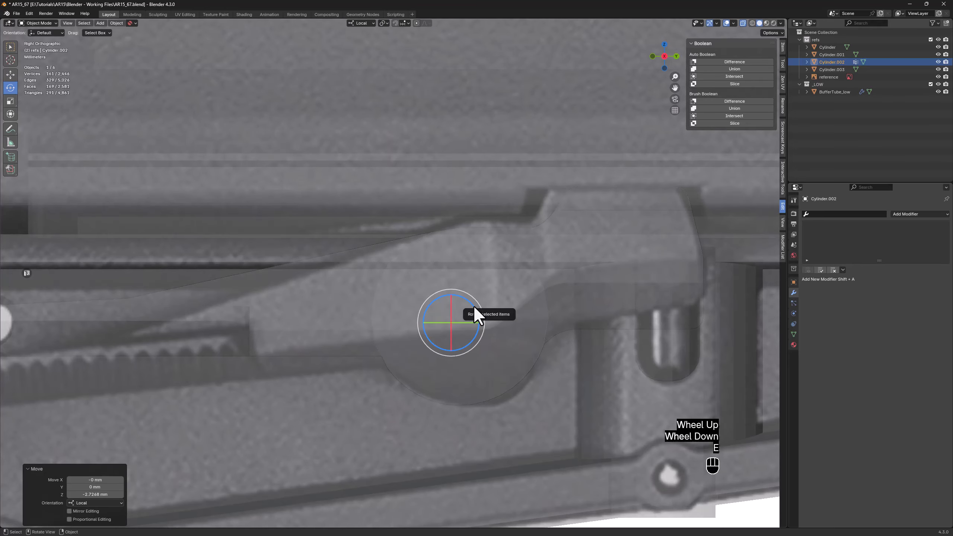
pyautogui.press('F4')
pyautogui.moveTo(472, 306); pyautogui.dragTo(471, 302)
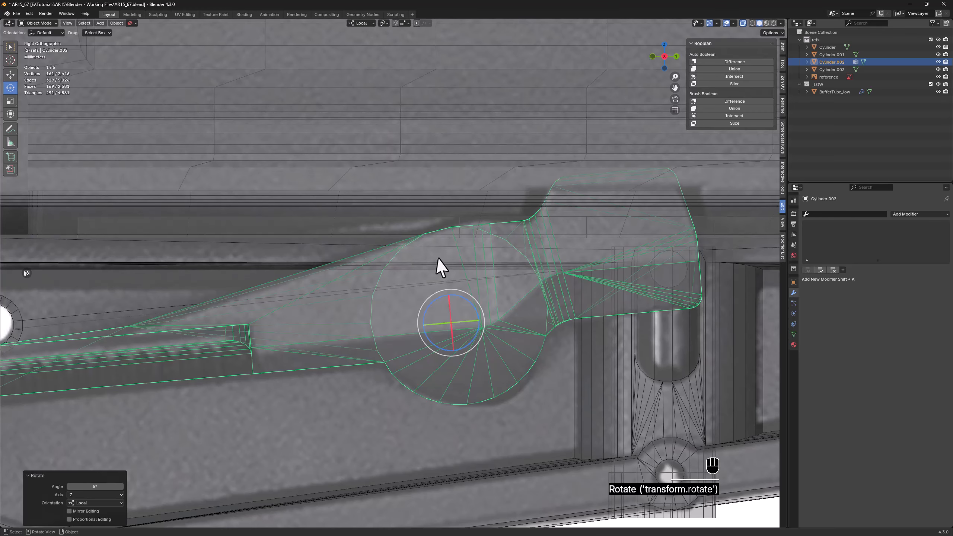
pyautogui.press('w')
# Draw a box cutter on the stock's side over the upper rear end of the lever
pyautogui.hotkey('alt', 'z')
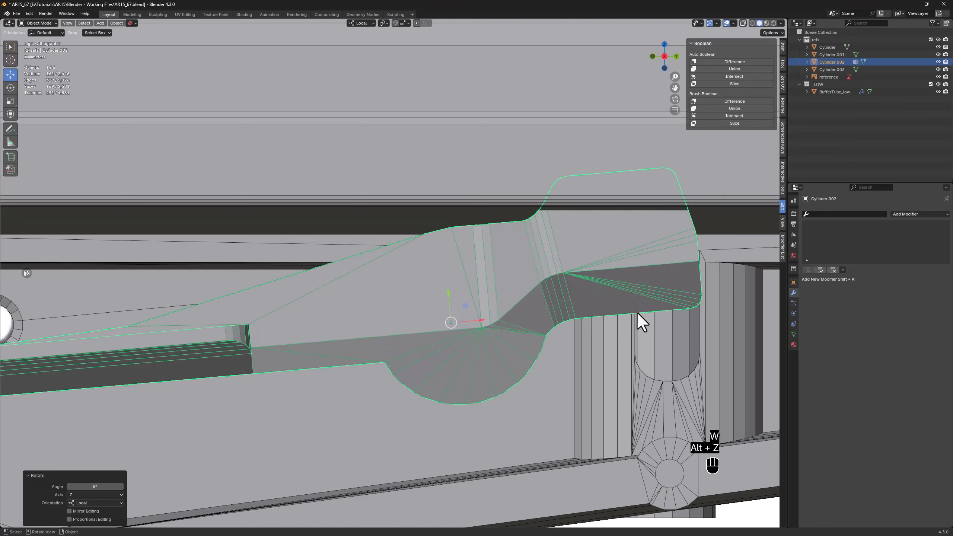
pyautogui.keyDown('shift'); pyautogui.moveTo(638, 304); pyautogui.dragTo(529, 366, button='middle'); pyautogui.keyUp('shift')
pyautogui.keyDown('shift'); pyautogui.moveTo(426, 268); pyautogui.dragTo(356, 289, button='middle'); pyautogui.keyUp('shift')
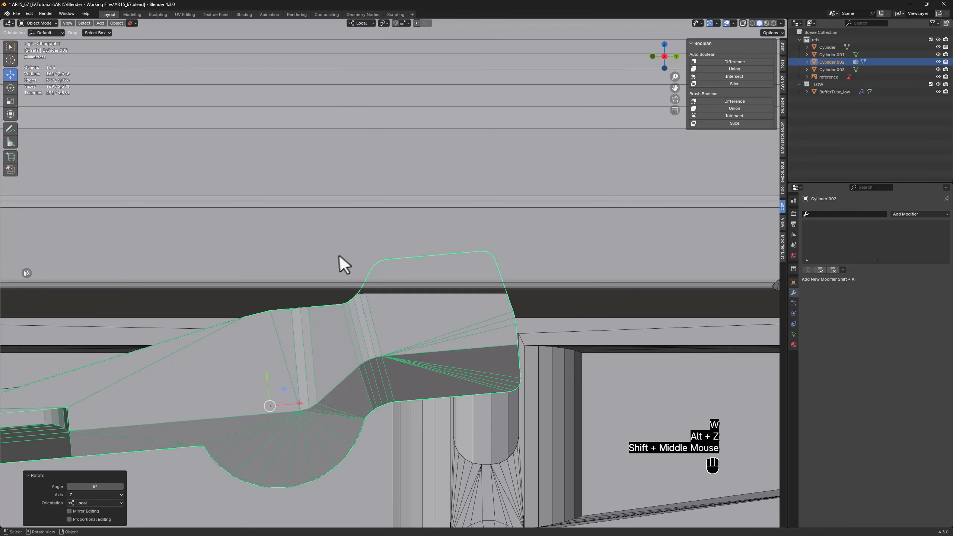
pyautogui.hotkey('alt', 'z')
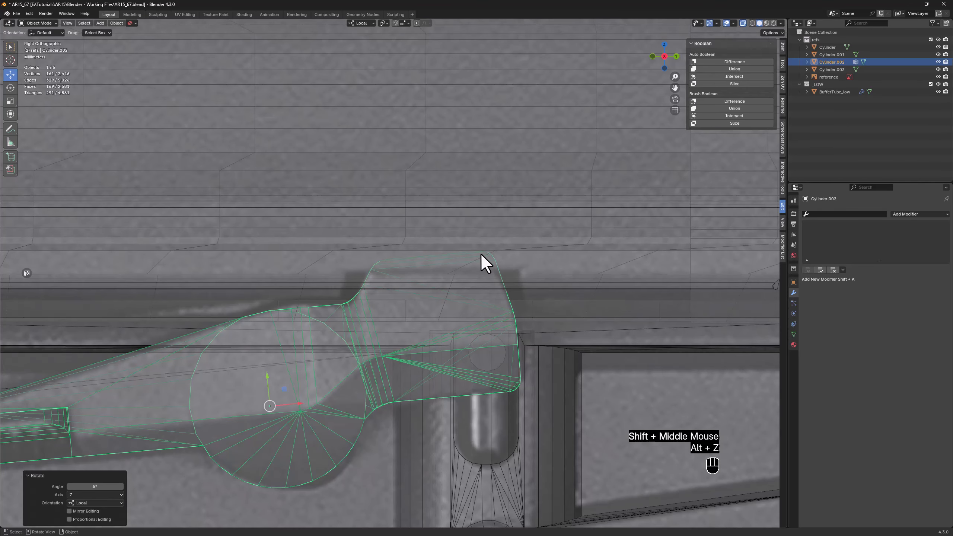
pyautogui.hotkey('alt', 'z')
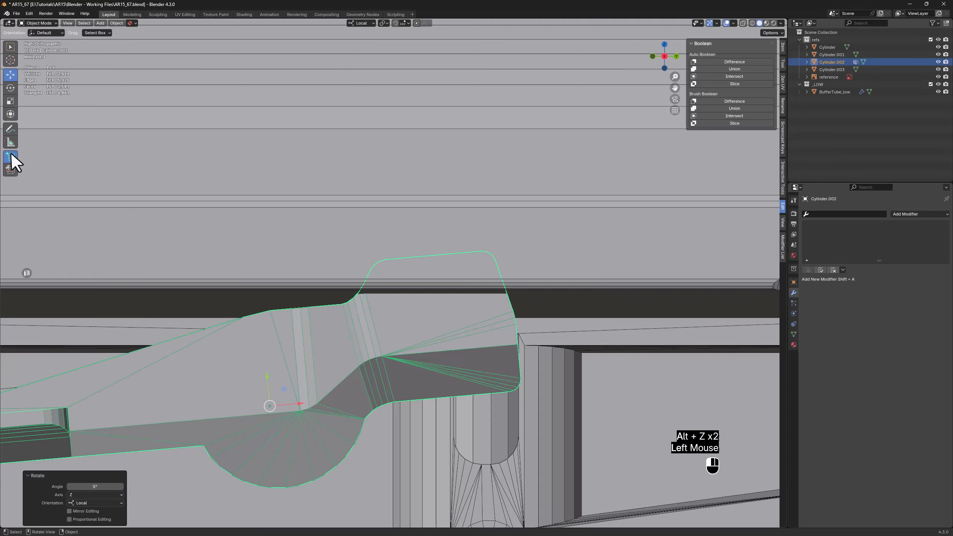
pyautogui.click(11, 159)
pyautogui.click(47, 161)
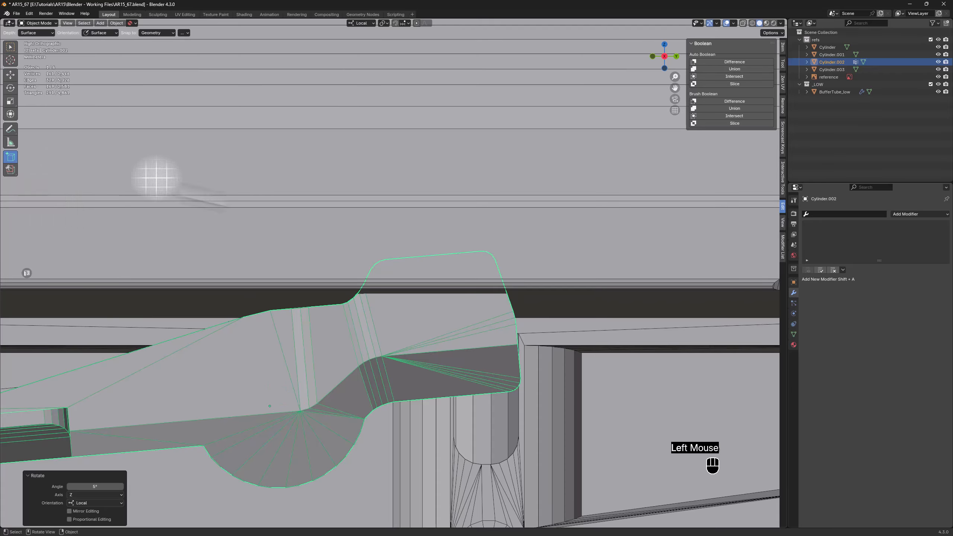
pyautogui.moveTo(351, 240); pyautogui.dragTo(445, 257)
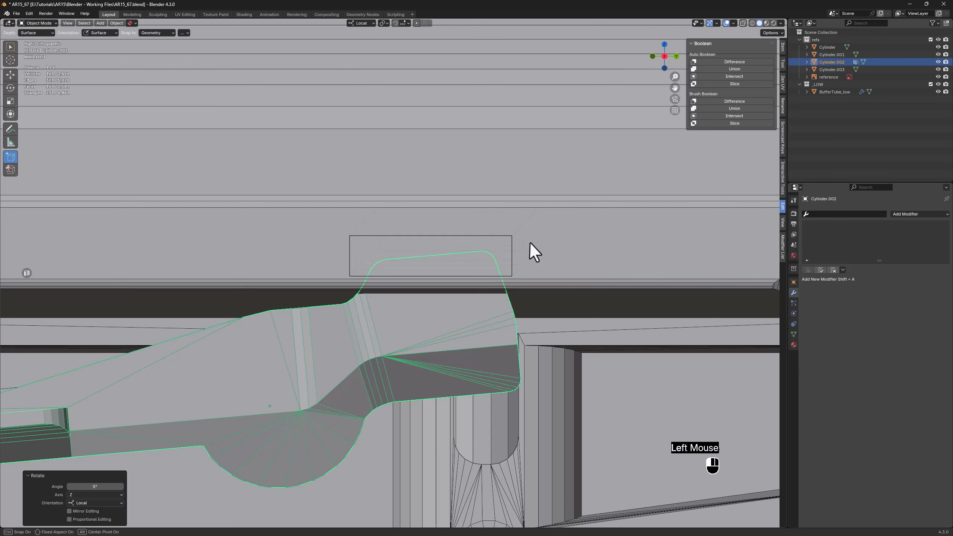
pyautogui.click(533, 237)
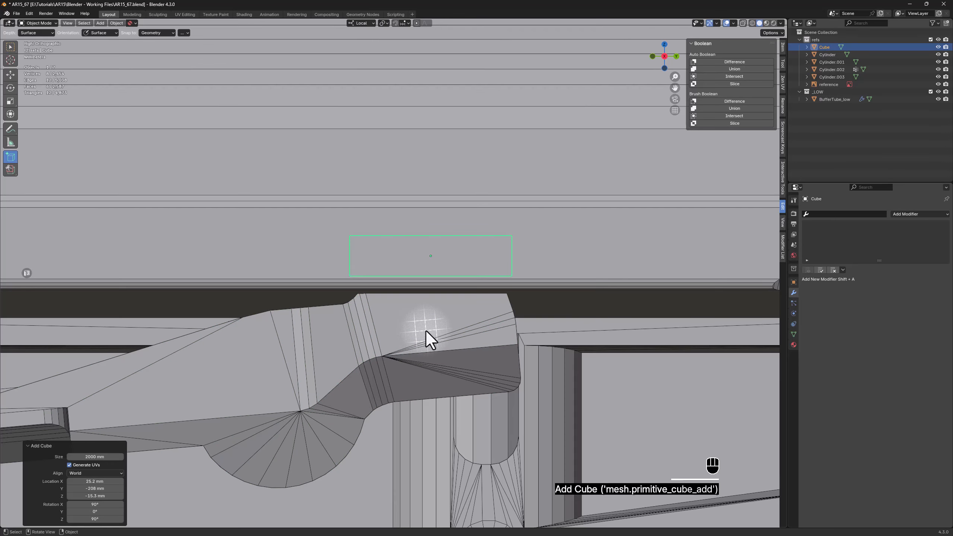
# Lower the box's bottom vertices to the reference recess's lower end and spread them apart into a trapezoid
pyautogui.hotkey('alt', 'z')
pyautogui.hotkey('alt', 'z')
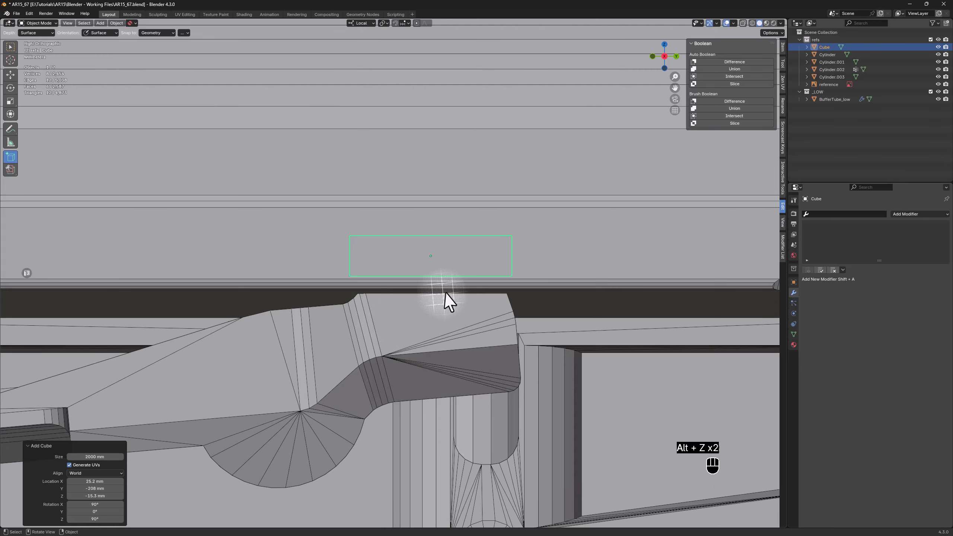
pyautogui.press('w')
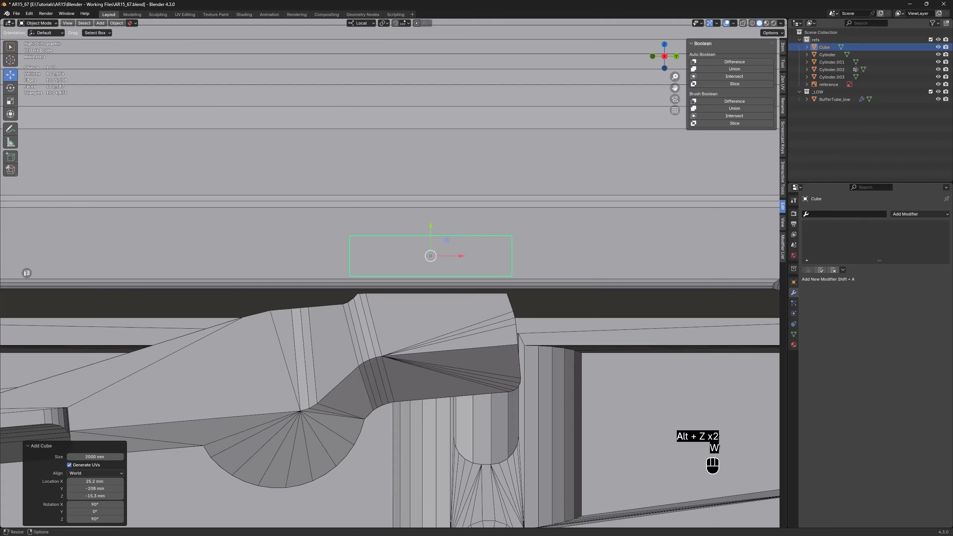
pyautogui.press('Tab')
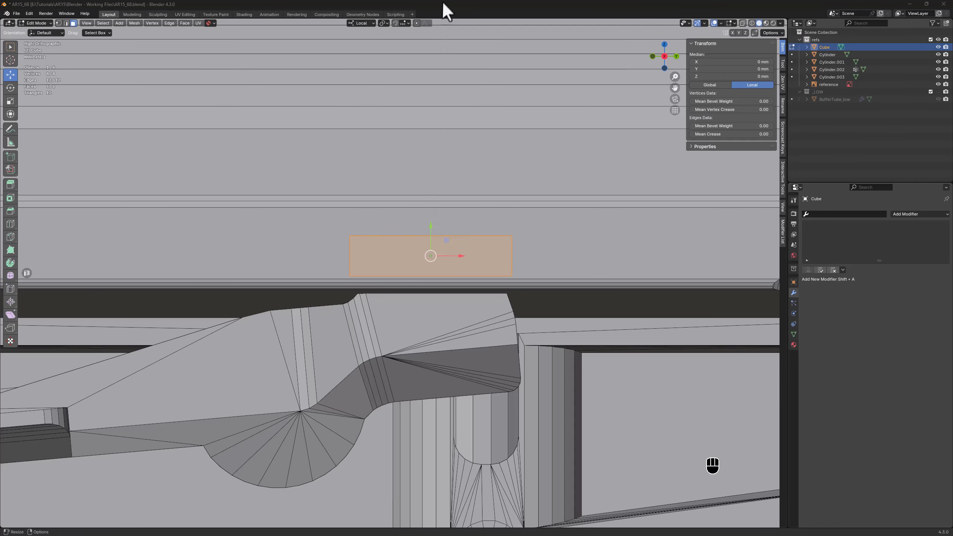
pyautogui.hotkey('alt', 'z')
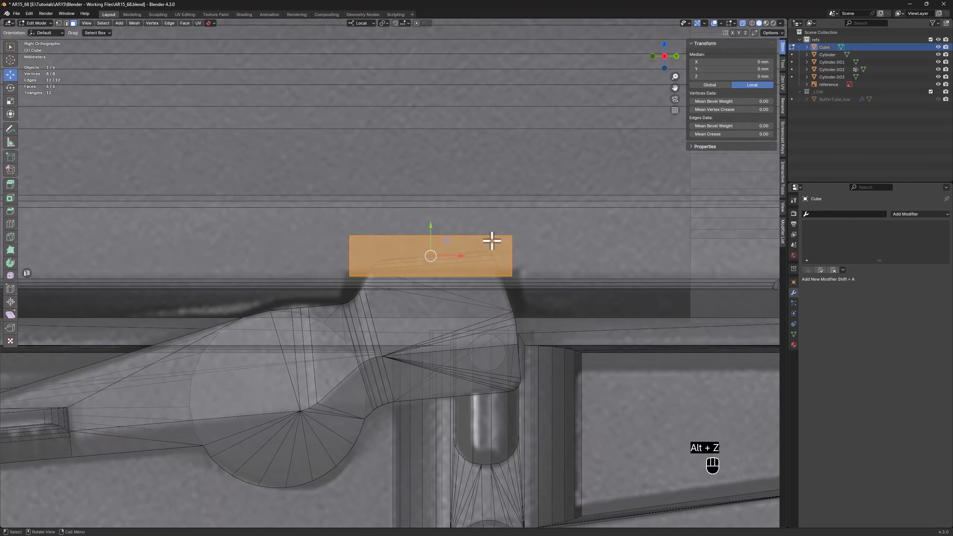
pyautogui.press('1')
pyautogui.scroll(1, 464, 262)
pyautogui.moveTo(559, 276); pyautogui.dragTo(291, 325)
pyautogui.moveTo(416, 264); pyautogui.dragTo(456, 342)
pyautogui.press('r')
# Lower the box's top vertices to the reference recess's upper edge and shift its rear vertices about 0.1 mm in X
pyautogui.moveTo(562, 168); pyautogui.dragTo(278, 250)
pyautogui.press('w')
pyautogui.moveTo(417, 202); pyautogui.dragTo(413, 248)
pyautogui.moveTo(585, 257); pyautogui.dragTo(525, 390)
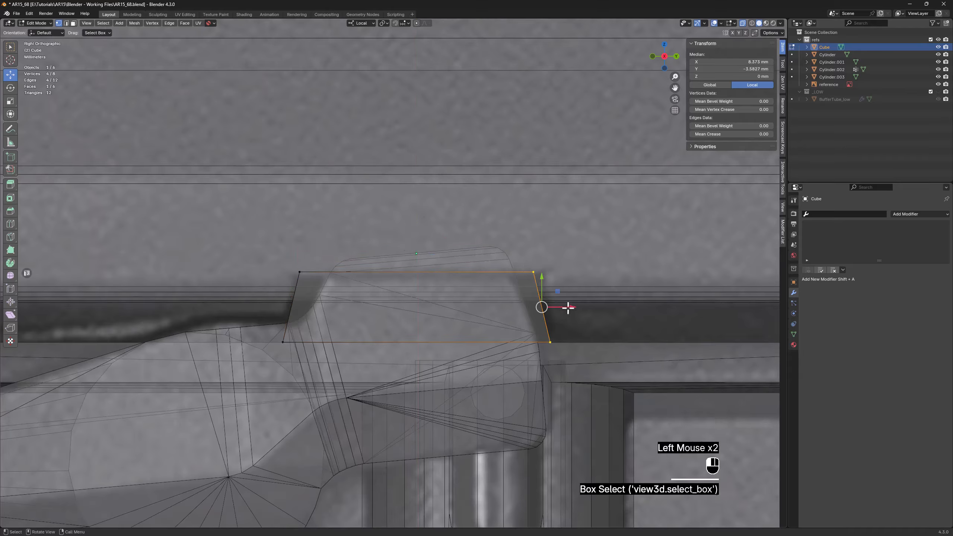
pyautogui.moveTo(568, 307); pyautogui.dragTo(570, 308)
# Push the whole box into the stock's side and extend its inner face about 5 mm deeper
pyautogui.moveTo(408, 295); pyautogui.dragTo(324, 279, button='middle')
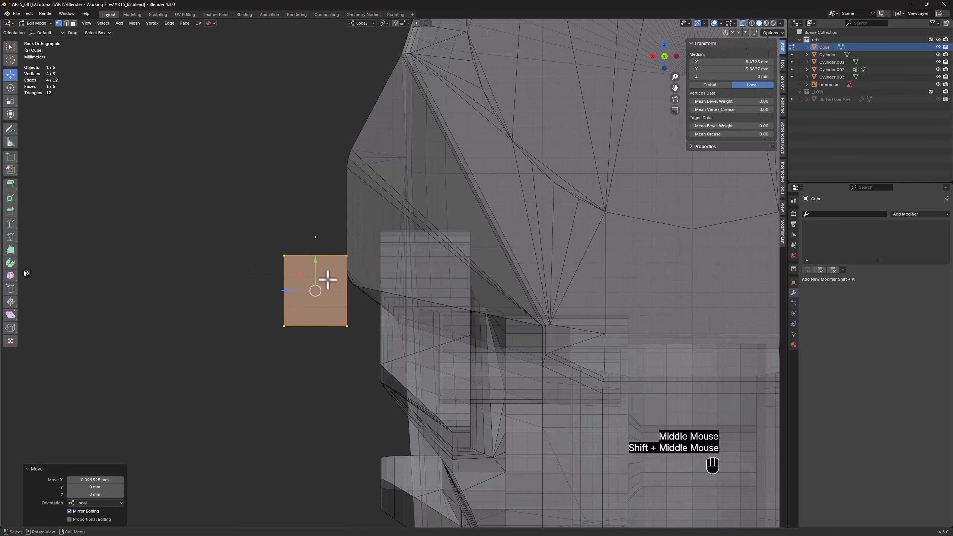
pyautogui.press('a')
pyautogui.moveTo(300, 288); pyautogui.dragTo(450, 286)
pyautogui.click(398, 296)
pyautogui.scroll(-2, 435, 279)
pyautogui.moveTo(434, 278); pyautogui.dragTo(446, 268, button='middle')
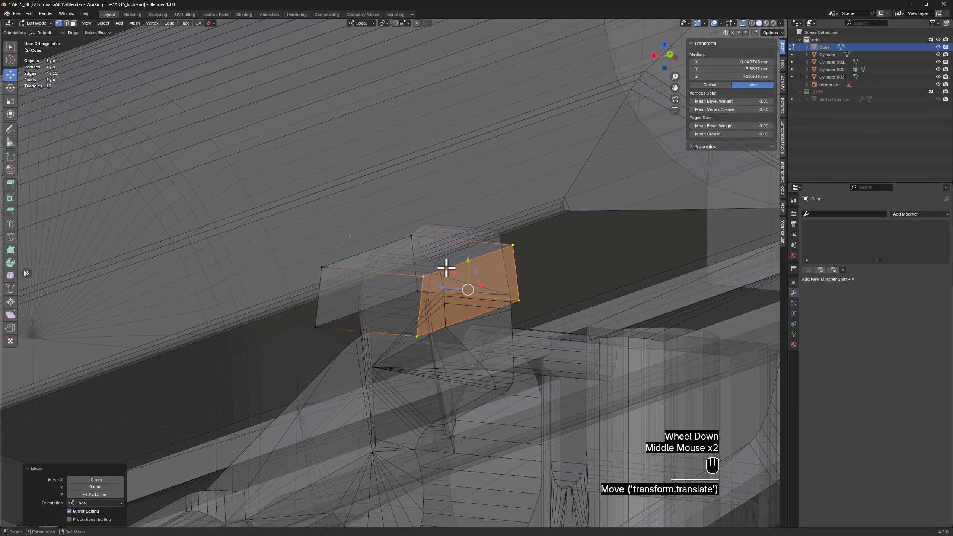
# Subtract the box from the stock with a brush Boolean Difference and apply all cutters
pyautogui.press('Tab')
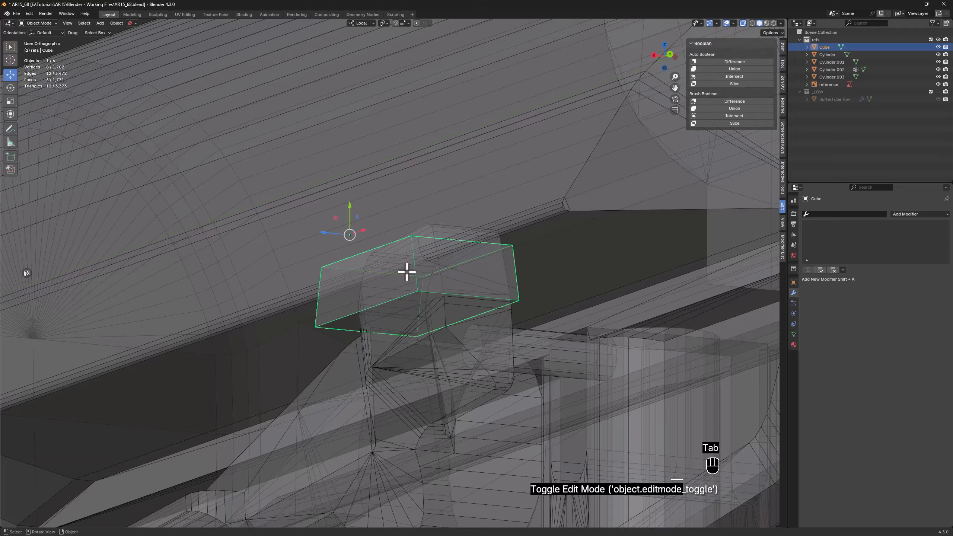
pyautogui.hotkey('alt', 'z')
pyautogui.keyDown('shift'); pyautogui.click(499, 201); pyautogui.keyUp('shift')
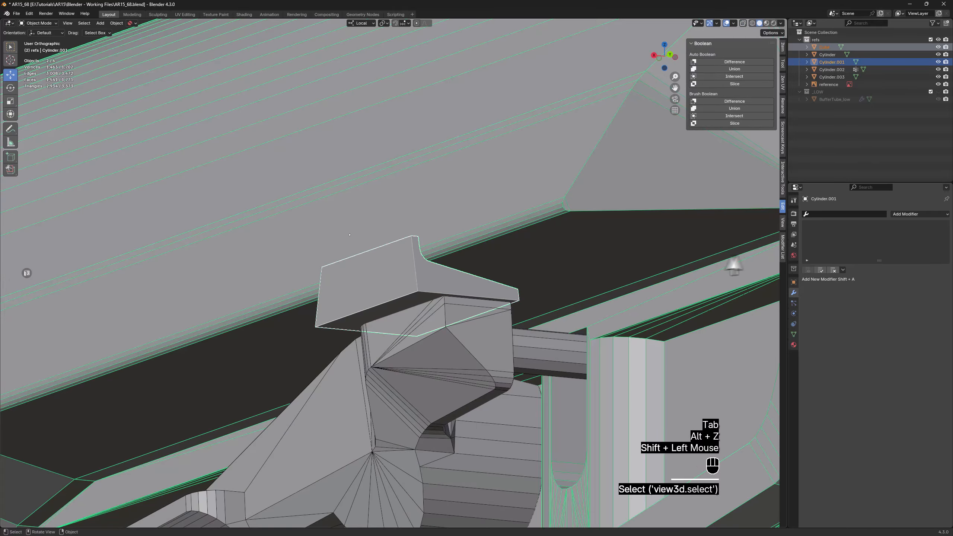
pyautogui.click(734, 101)
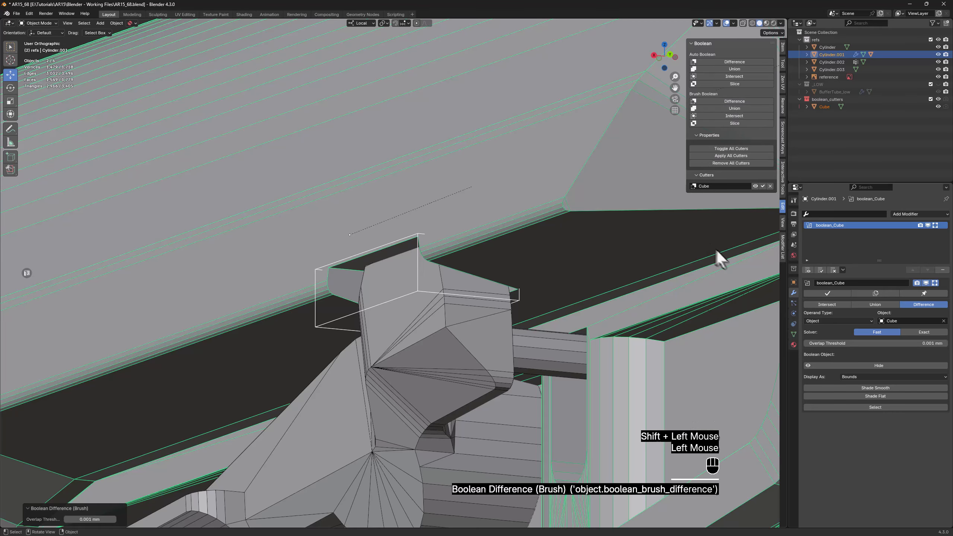
pyautogui.click(742, 155)
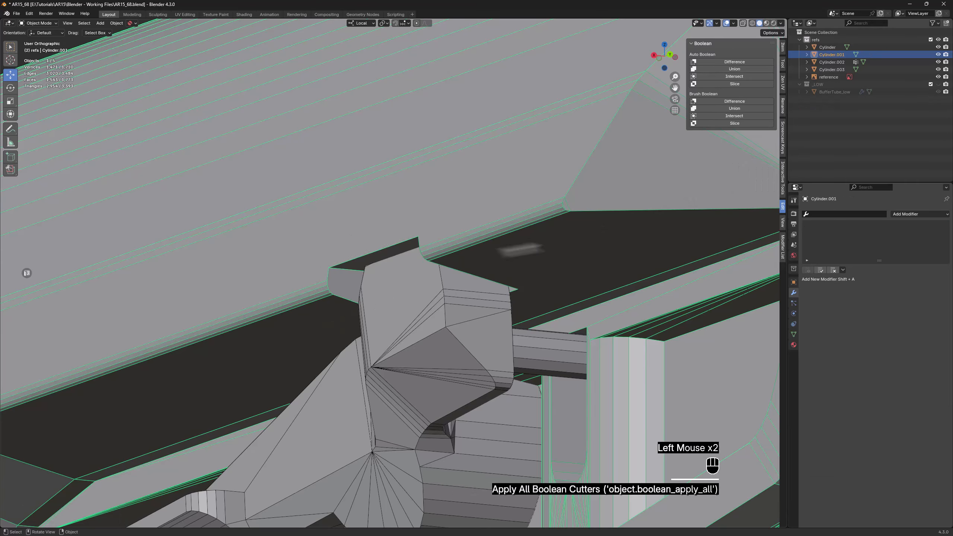
# Connect the two short edges of the recess's top face with a new edge using Super Smart Create
pyautogui.click(369, 261)
pyautogui.scroll(3, 361, 265)
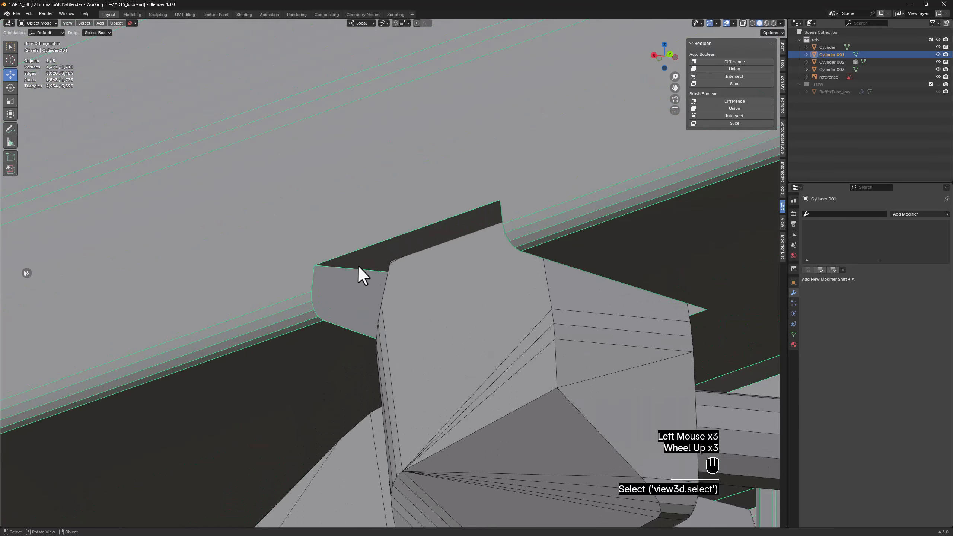
pyautogui.press('Tab')
pyautogui.press('2')
pyautogui.click(432, 259)
pyautogui.moveTo(433, 260); pyautogui.dragTo(484, 265, button='middle')
pyautogui.keyDown('shift'); pyautogui.click(575, 302); pyautogui.keyUp('shift')
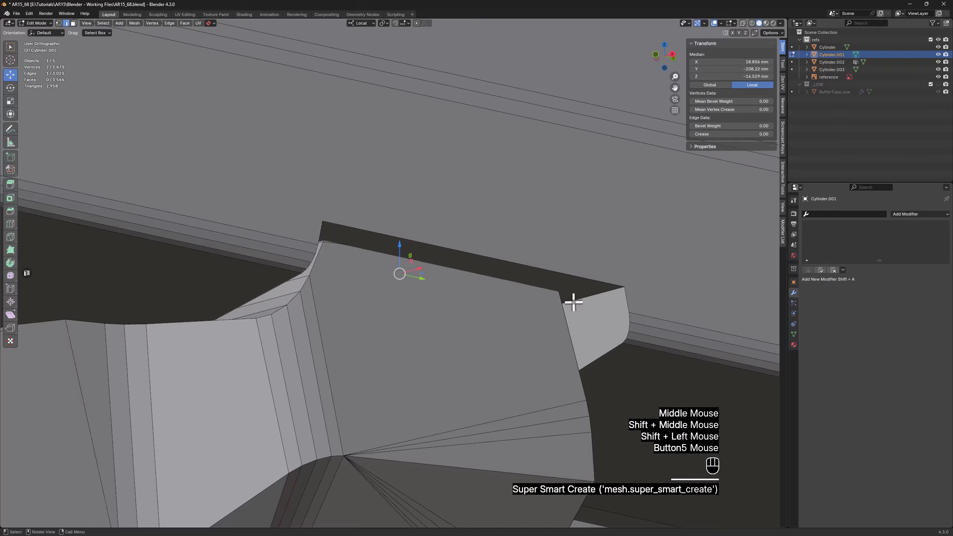
# Move the new edge across the recess's top face about 2.34 mm outward along X
pyautogui.hotkey('alt', 'z')
pyautogui.moveTo(390, 271); pyautogui.dragTo(431, 268, button='middle')
pyautogui.hotkey('alt', 'z')
pyautogui.moveTo(423, 270); pyautogui.dragTo(469, 251)
pyautogui.moveTo(468, 251); pyautogui.dragTo(423, 263, button='middle')
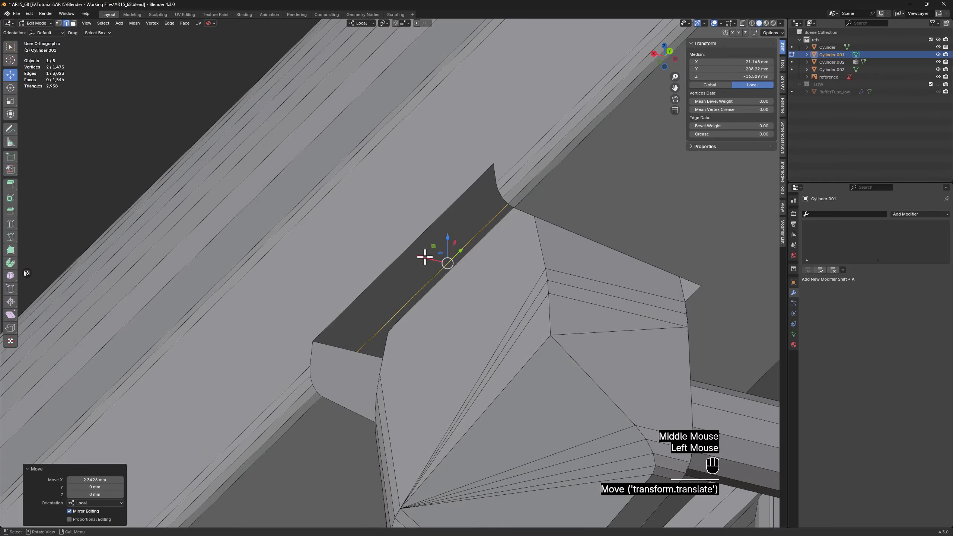
# Extrude the inner part of the recess's top face upward by about 1.9 mm
pyautogui.press('3')
pyautogui.click(409, 312)
pyautogui.moveTo(409, 312); pyautogui.dragTo(497, 297, button='middle')
pyautogui.hotkey('alt', 'z')
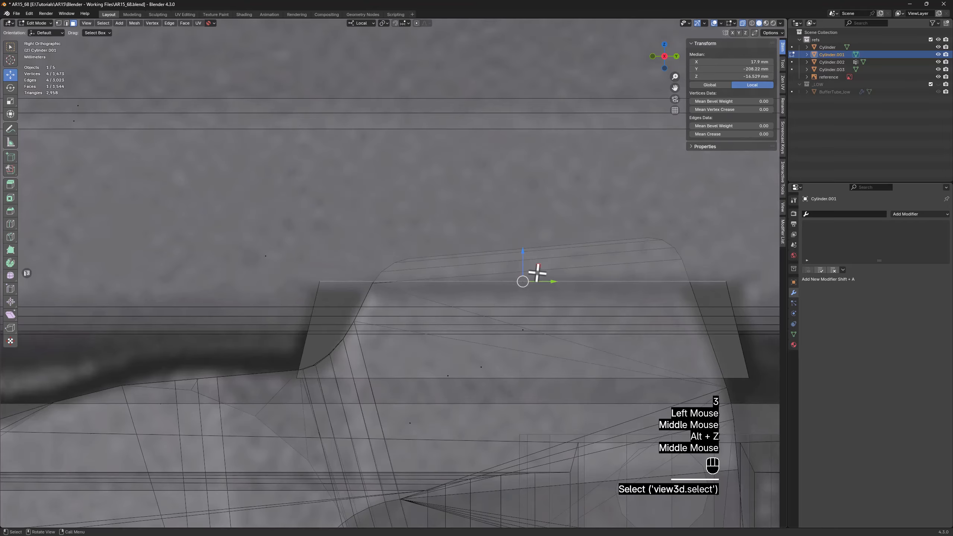
pyautogui.press('d')
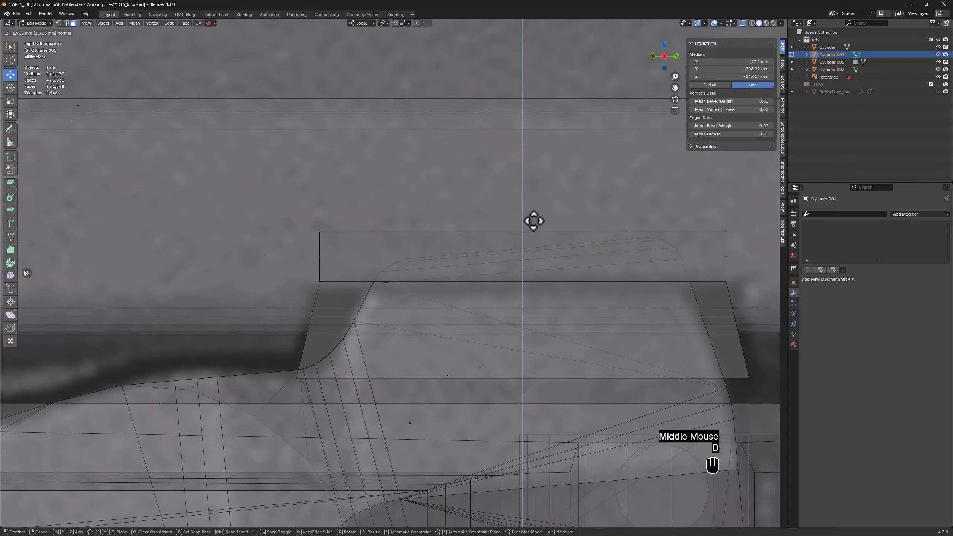
pyautogui.click(534, 221)
# Isolate the stock and connect the recess's curved edge vertices at the butt end to the nearby step corner using Super Smart Create
pyautogui.moveTo(529, 229); pyautogui.dragTo(332, 367, button='middle')
pyautogui.hotkey('alt', 'z')
pyautogui.press('z')
pyautogui.press('1')
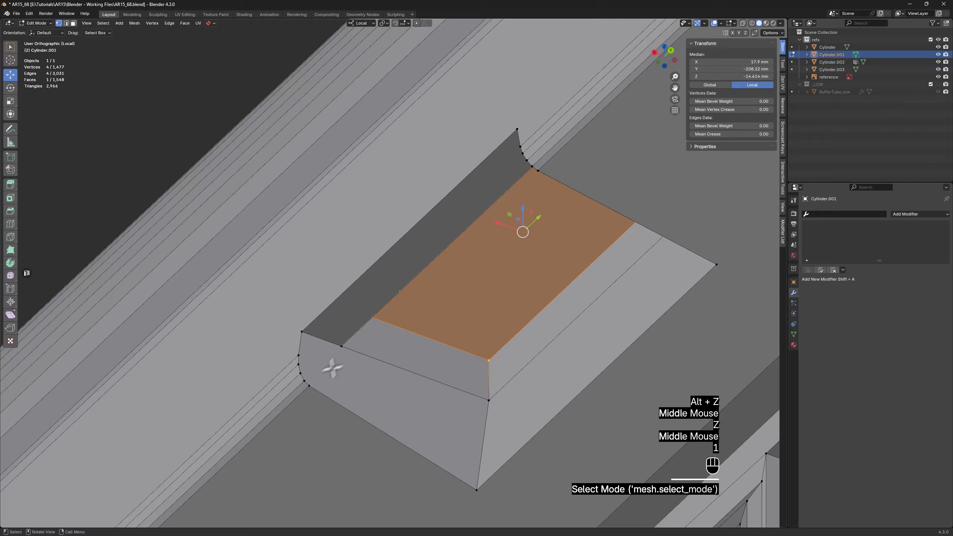
pyautogui.click(309, 385)
pyautogui.keyDown('ctrl'); pyautogui.click(302, 359); pyautogui.keyUp('ctrl')
pyautogui.keyDown('shift'); pyautogui.click(343, 352); pyautogui.keyUp('shift')
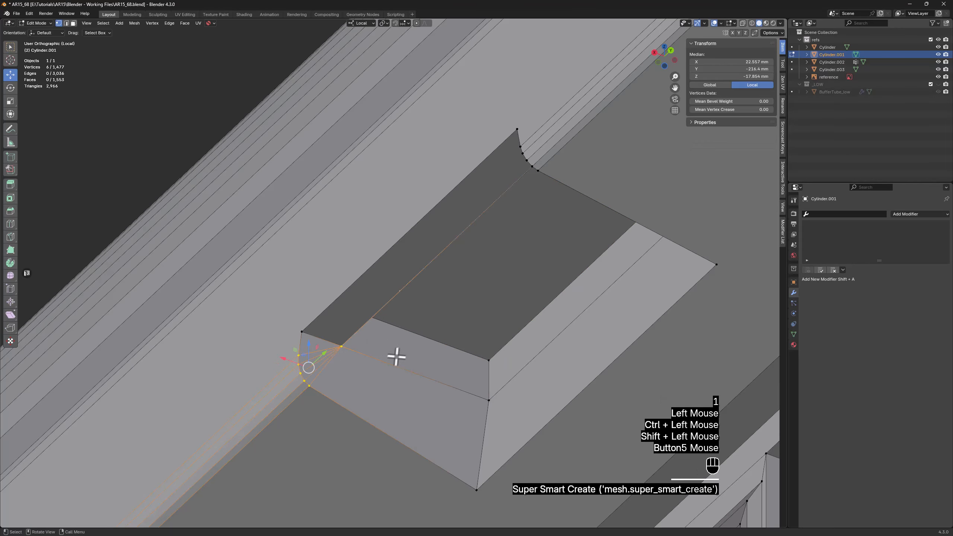
# Connect the curved edge vertices at the recess's tube-opening end to the nearby step corner
pyautogui.scroll(-2, 401, 354)
pyautogui.moveTo(402, 354); pyautogui.dragTo(495, 371, button='middle')
pyautogui.scroll(2, 498, 442)
pyautogui.keyDown('shift'); pyautogui.moveTo(499, 442); pyautogui.dragTo(458, 311, button='middle'); pyautogui.keyUp('shift')
pyautogui.click(462, 317)
pyautogui.scroll(2, 437, 283)
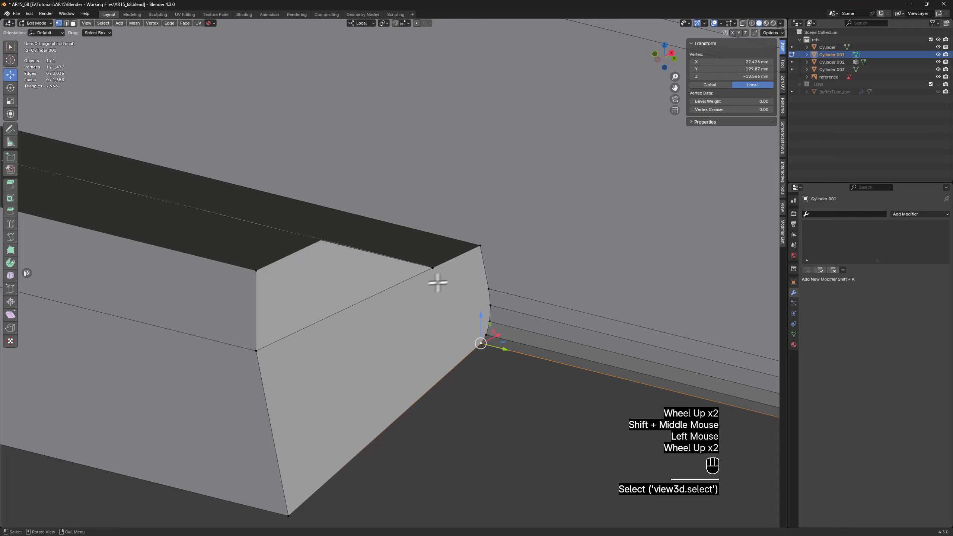
pyautogui.keyDown('ctrl'); pyautogui.click(487, 289); pyautogui.keyUp('ctrl')
pyautogui.keyDown('shift'); pyautogui.click(432, 267); pyautogui.keyUp('shift')
# Dissolve the edge loop around the recess walls at the base of the raised inner part
pyautogui.moveTo(419, 304); pyautogui.dragTo(247, 292, button='middle')
pyautogui.scroll(-1, 313, 311)
pyautogui.scroll(-2, 258, 289)
pyautogui.scroll(-2, 277, 310)
pyautogui.scroll(1, 261, 324)
pyautogui.scroll(2, 260, 324)
pyautogui.press('2')
pyautogui.keyDown('alt'); pyautogui.click(315, 306); pyautogui.keyUp('alt')
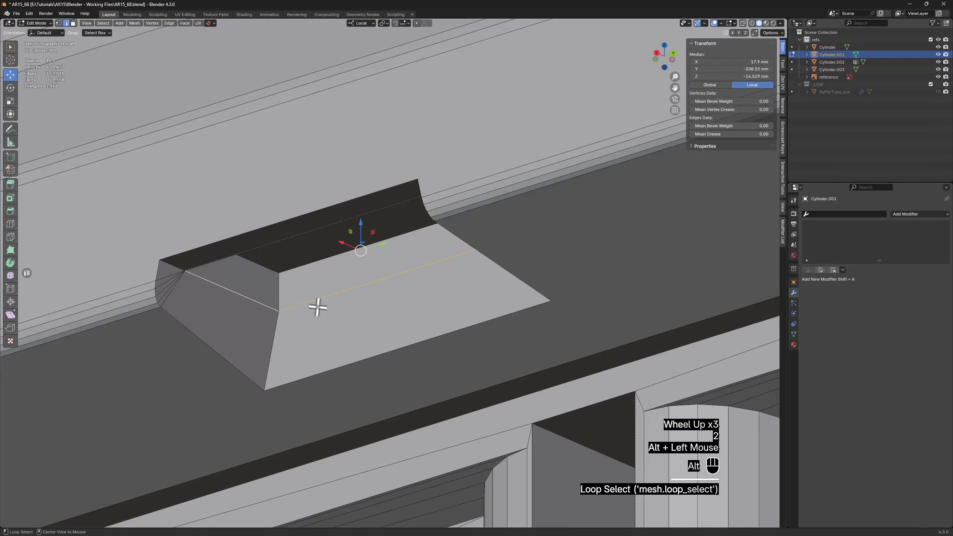
pyautogui.press('x')
pyautogui.click(315, 306)
# Connect the step corner to the raised top's outer corner across the recess's end wall nearest the tube opening
pyautogui.scroll(-2, 316, 306)
pyautogui.moveTo(315, 305); pyautogui.dragTo(351, 305, button='middle')
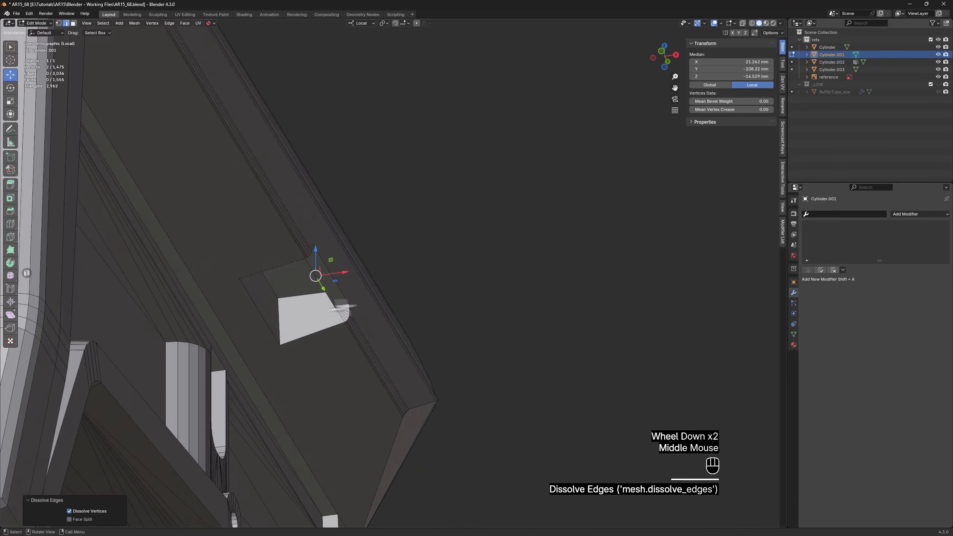
pyautogui.scroll(3, 351, 305)
pyautogui.press('1')
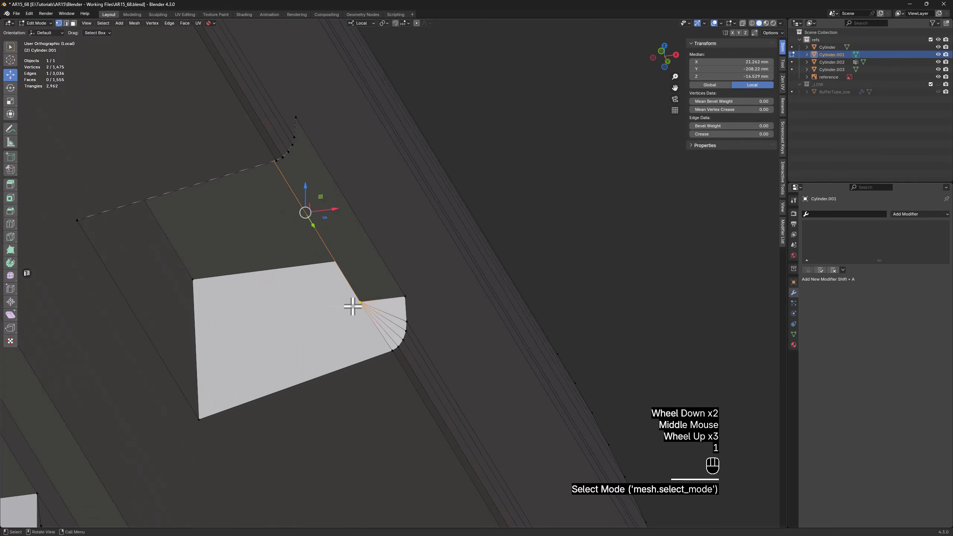
pyautogui.click(361, 302)
pyautogui.press('button5')
# Connect the step corner to the raised top's outer corner across the recess's end wall on the butt side
pyautogui.scroll(-2, 259, 289)
pyautogui.moveTo(259, 289); pyautogui.dragTo(99, 336, button='middle')
pyautogui.scroll(-1, 99, 336)
pyautogui.keyDown('shift'); pyautogui.moveTo(99, 336); pyautogui.dragTo(216, 327, button='middle'); pyautogui.keyUp('shift')
pyautogui.scroll(2, 213, 333)
pyautogui.click(216, 299)
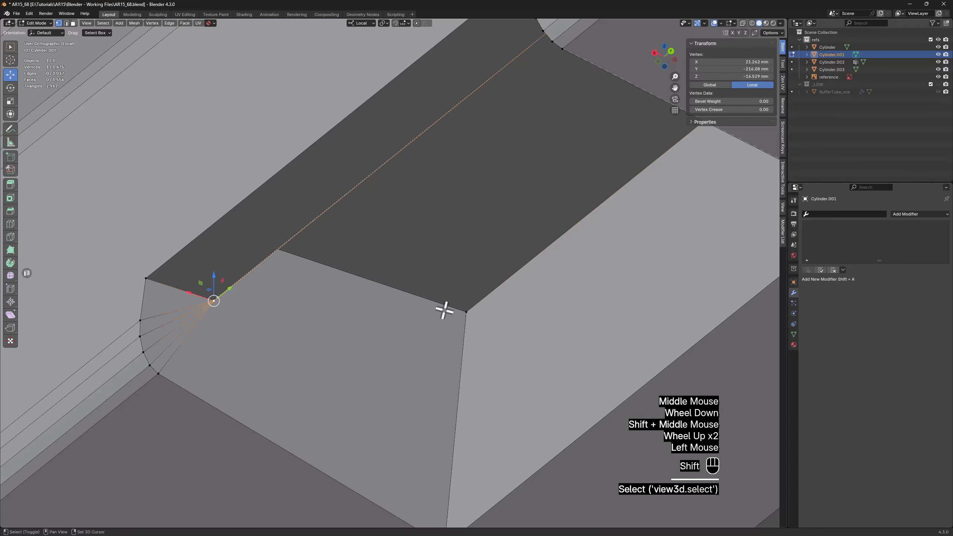
pyautogui.keyDown('shift'); pyautogui.click(460, 312); pyautogui.keyUp('shift')
pyautogui.press('button5')
pyautogui.scroll(-3, 451, 317)
pyautogui.moveTo(451, 317); pyautogui.dragTo(476, 330, button='middle')
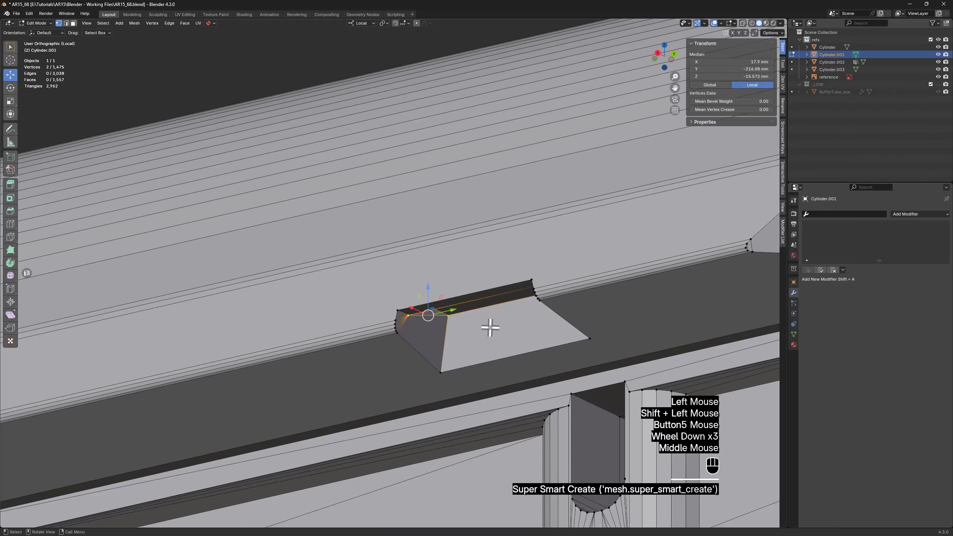
# Connect the recess's two upper outer corners to the lower end vertices of the stock's side panel with new edges
pyautogui.keyDown('shift'); pyautogui.moveTo(565, 315); pyautogui.dragTo(360, 294, button='middle'); pyautogui.keyUp('shift')
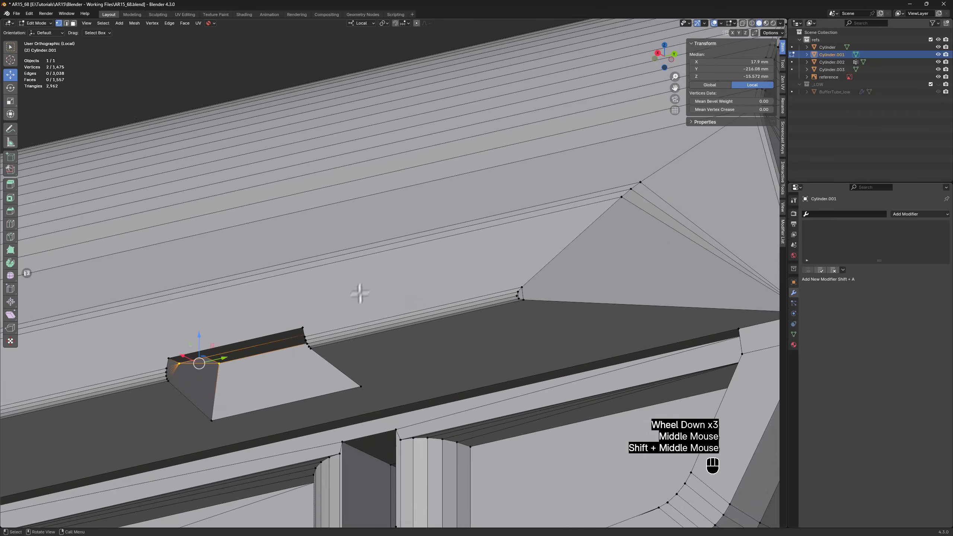
pyautogui.click(301, 325)
pyautogui.keyDown('shift'); pyautogui.click(618, 199); pyautogui.keyUp('shift')
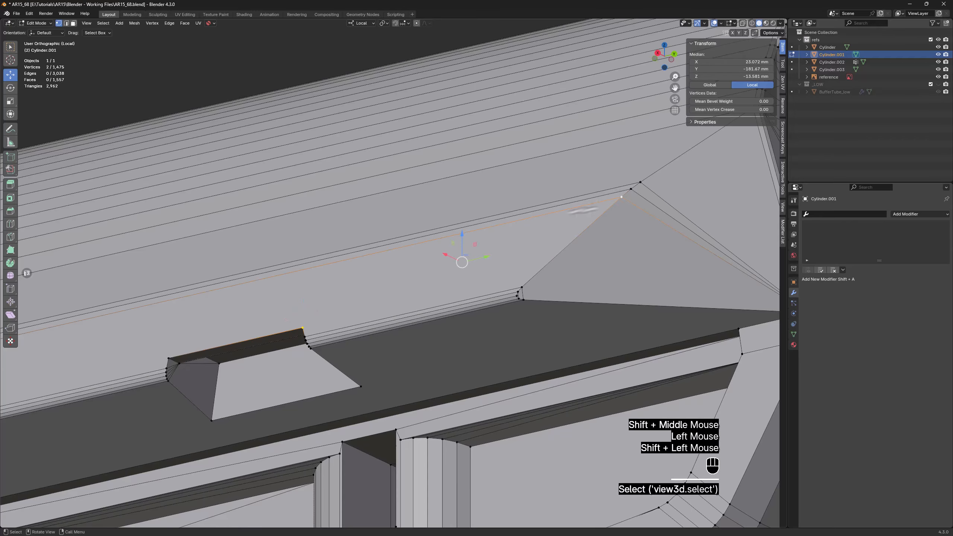
pyautogui.moveTo(388, 233); pyautogui.dragTo(393, 253, button='middle')
pyautogui.click(300, 290)
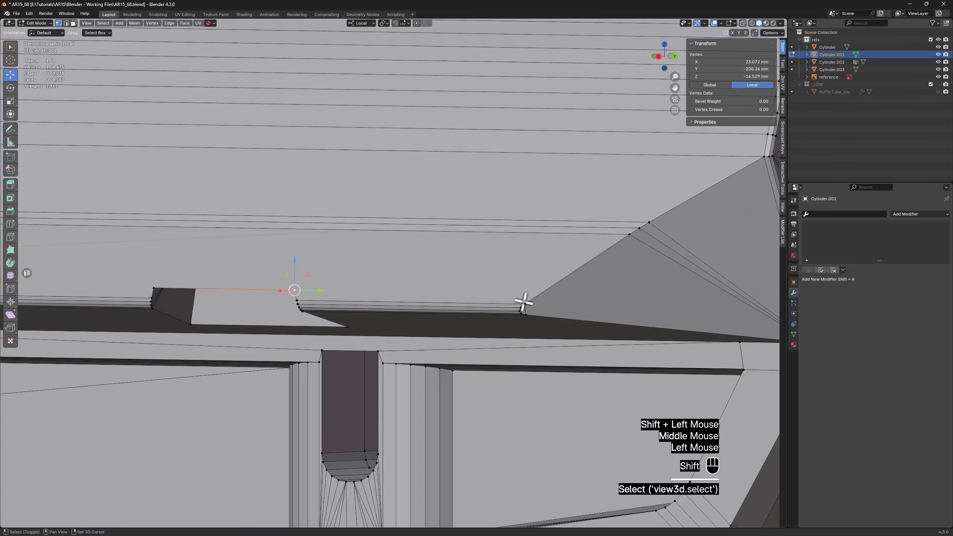
pyautogui.scroll(-2, 516, 303)
pyautogui.keyDown('shift'); pyautogui.moveTo(64, 326); pyautogui.dragTo(178, 330, button='middle'); pyautogui.keyUp('shift')
pyautogui.scroll(2, 179, 330)
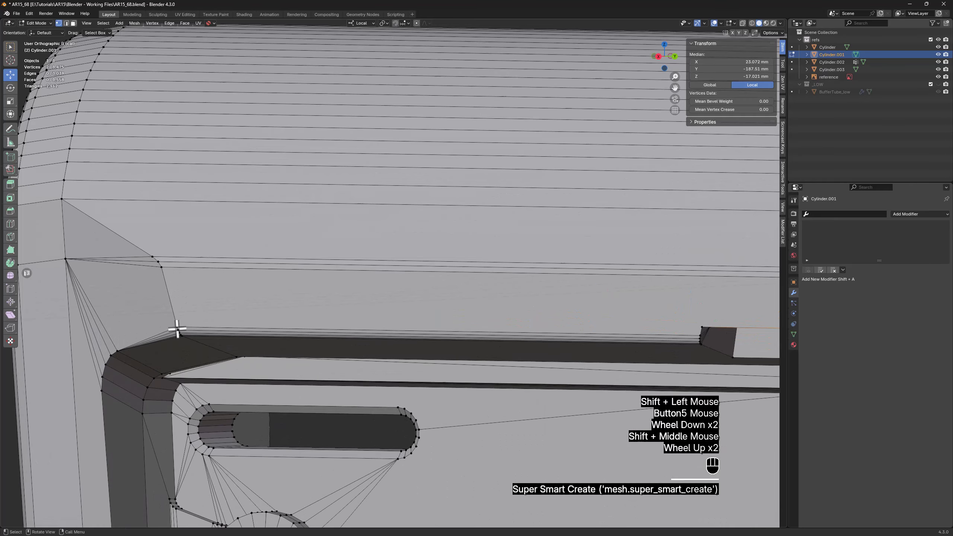
pyautogui.click(177, 328)
pyautogui.press('j')
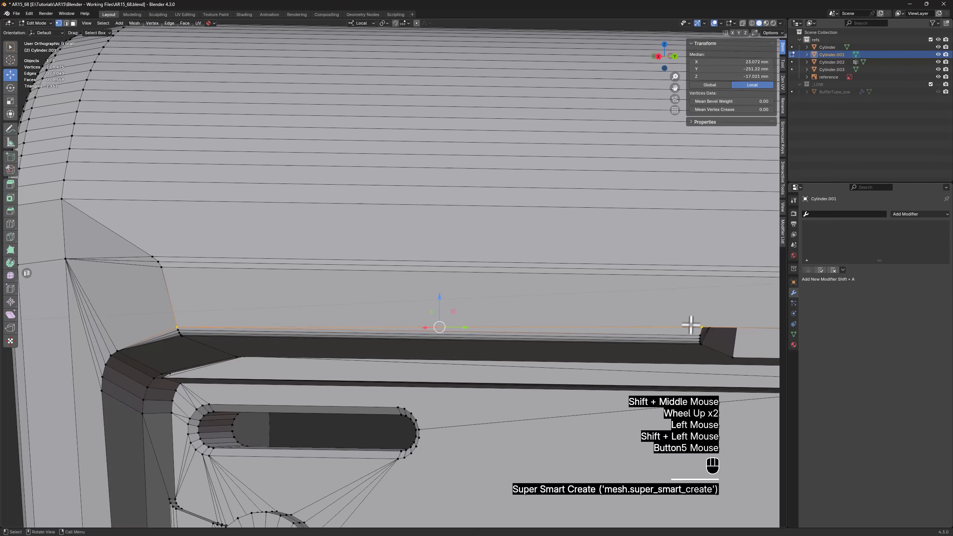
# Leave edit mode, exit local view and deselect the stock
pyautogui.keyDown('shift'); pyautogui.moveTo(634, 313); pyautogui.dragTo(294, 296, button='middle'); pyautogui.keyUp('shift')
pyautogui.scroll(-2, 393, 299)
pyautogui.moveTo(394, 299); pyautogui.dragTo(382, 297, button='middle')
pyautogui.press('Tab')
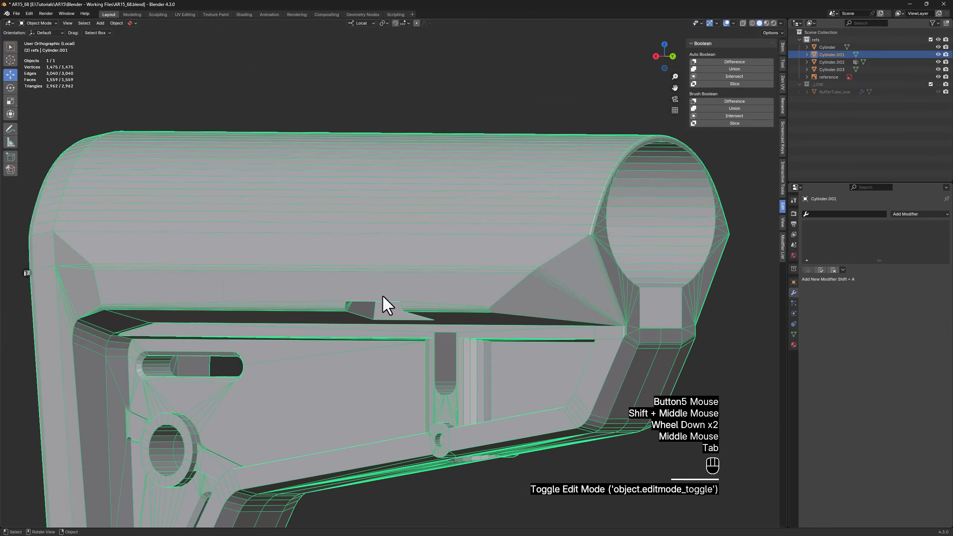
pyautogui.press('z')
pyautogui.click(418, 87)
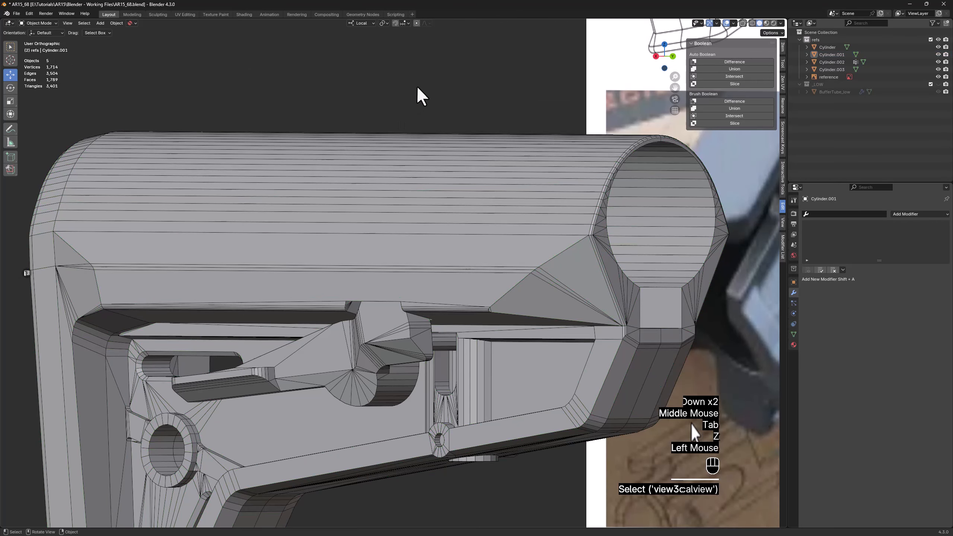
# Connect the recess's two upper outer corners to the upper end vertices of the stock's side panel using Super Smart Create
pyautogui.moveTo(409, 183)
pyautogui.mouseDown(button='middle')
pyautogui.moveTo(404, 193)
pyautogui.moveTo(415, 195)
pyautogui.moveTo(405, 189)
pyautogui.moveTo(406, 199)
pyautogui.mouseUp(button='middle')
pyautogui.click(426, 286)
pyautogui.press('Tab')
pyautogui.click(410, 293)
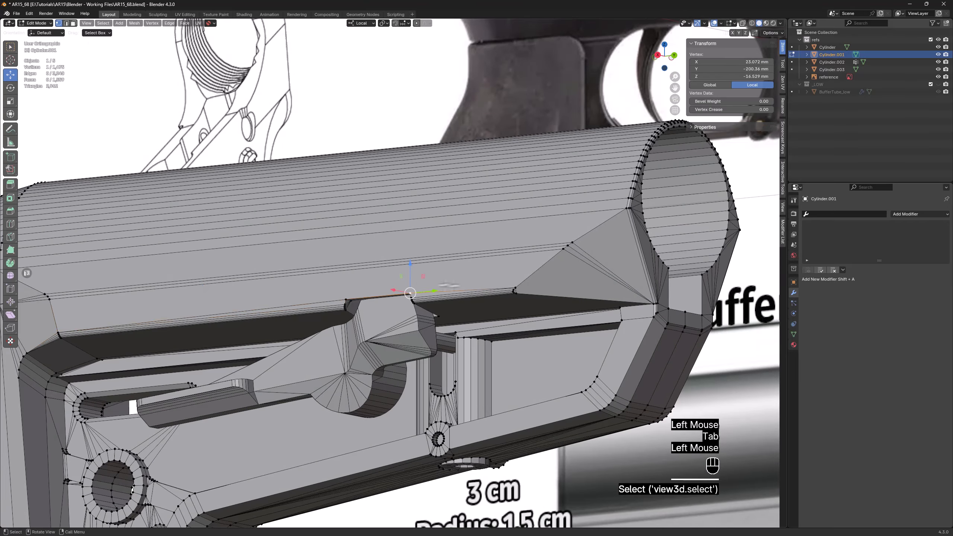
pyautogui.keyDown('shift'); pyautogui.click(561, 249); pyautogui.keyUp('shift')
pyautogui.keyDown('shift'); pyautogui.moveTo(177, 296); pyautogui.dragTo(223, 275, button='middle'); pyautogui.keyUp('shift')
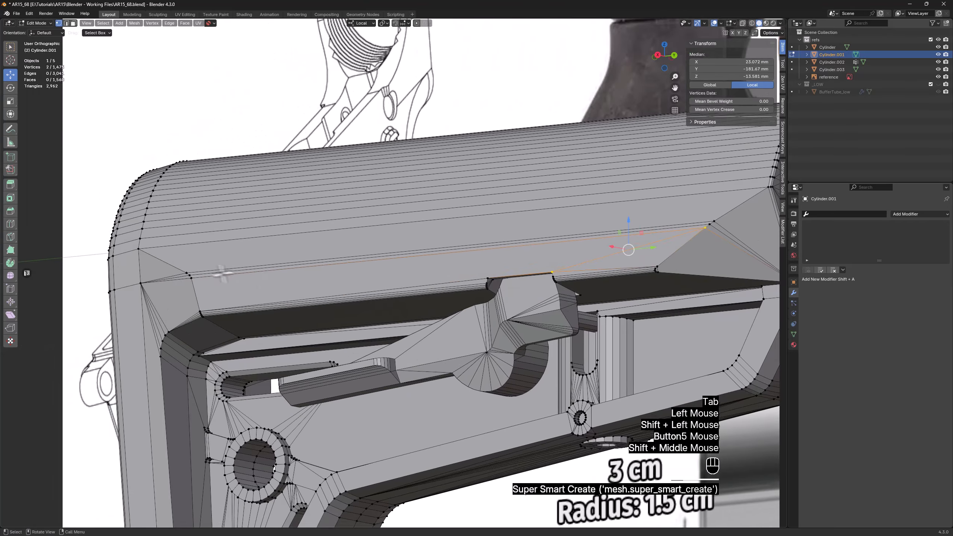
pyautogui.click(192, 278)
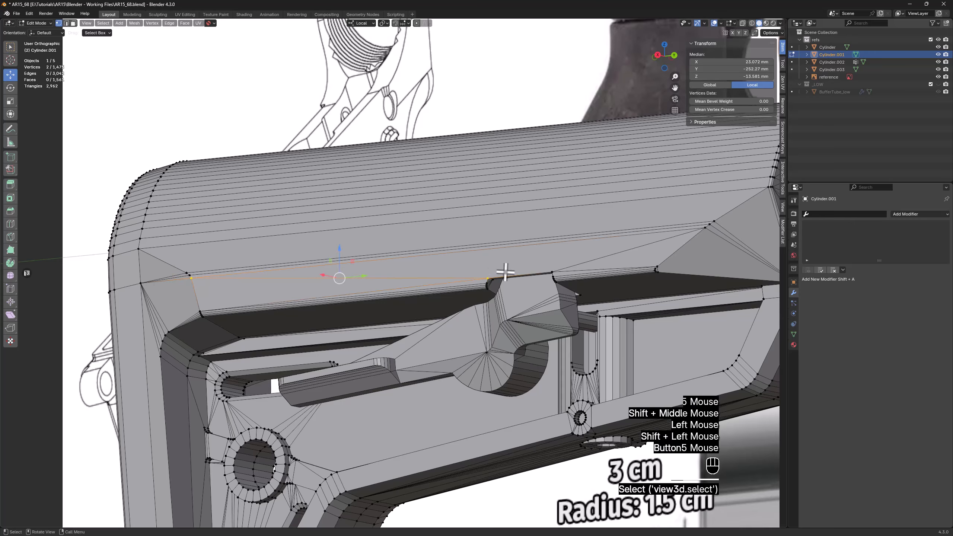
pyautogui.keyDown('shift'); pyautogui.moveTo(513, 273); pyautogui.dragTo(344, 288, button='middle'); pyautogui.keyUp('shift')
pyautogui.scroll(3, 360, 284)
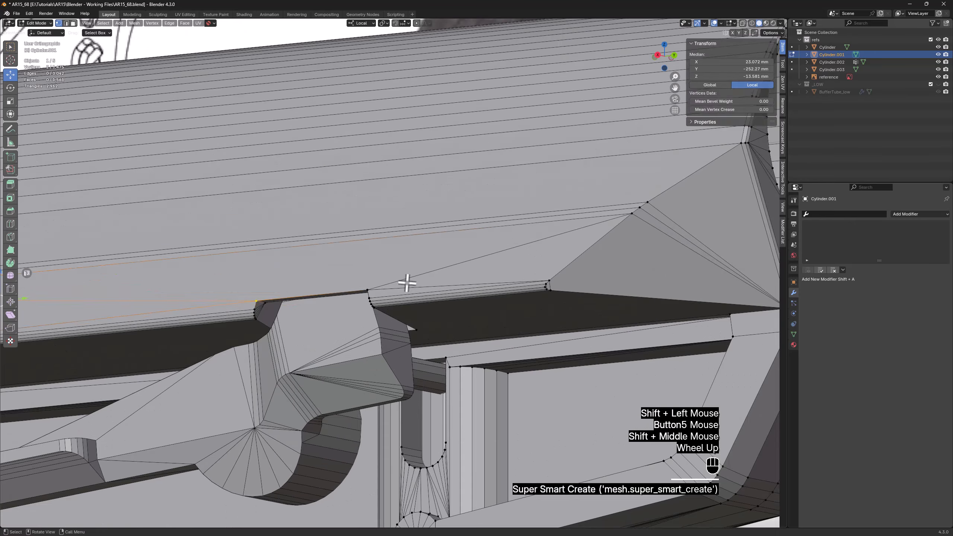
# Dissolve the two edges joining the recess's corners to the side panel's lower end vertices, and leave edit mode
pyautogui.press('2')
pyautogui.click(446, 284)
pyautogui.keyDown('shift'); pyautogui.click(238, 305); pyautogui.keyUp('shift')
pyautogui.press('x')
pyautogui.click(236, 306)
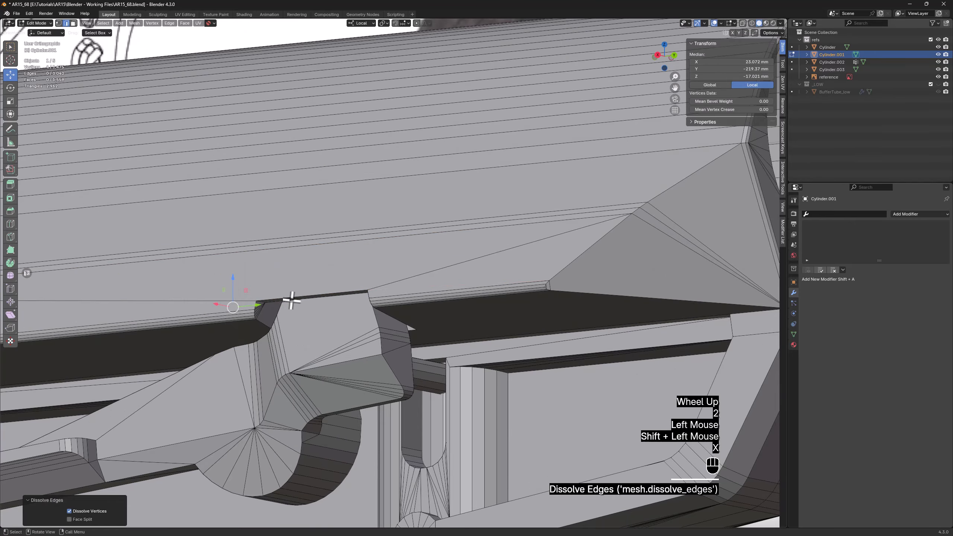
pyautogui.scroll(-2, 282, 280)
pyautogui.press('Tab')
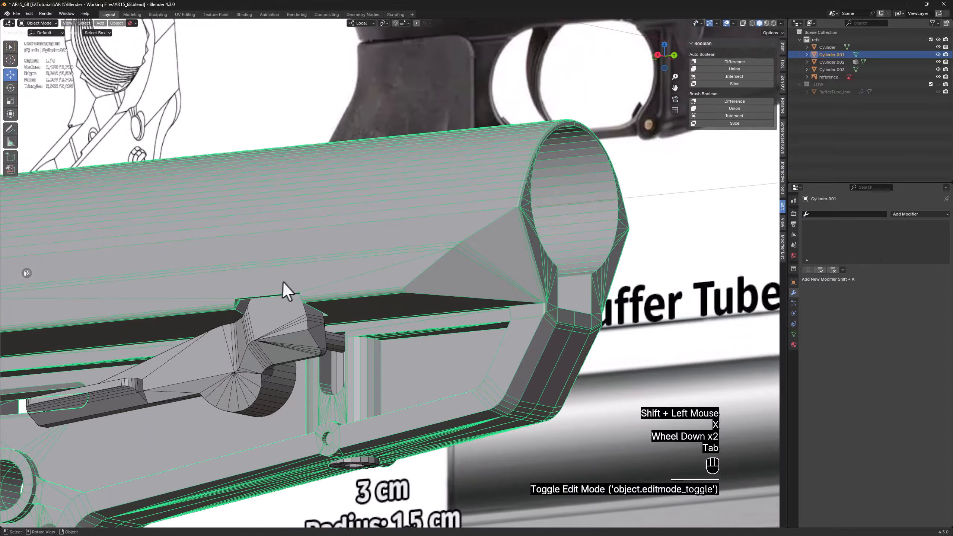
# Isolate the stock and delete all vertices on its negative X half, working from the back view with X-ray on
pyautogui.keyDown('shift'); pyautogui.moveTo(281, 280); pyautogui.dragTo(291, 259, button='middle'); pyautogui.keyUp('shift')
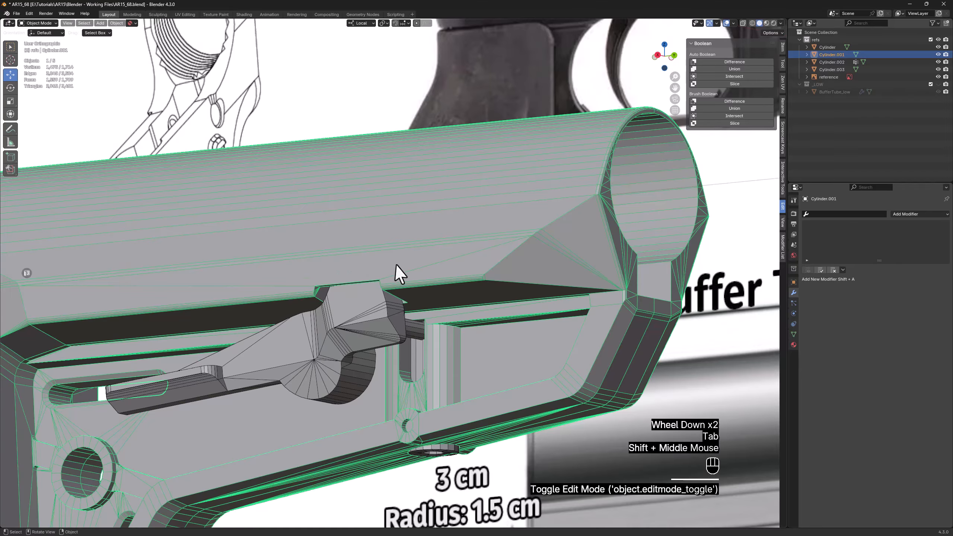
pyautogui.press('z')
pyautogui.moveTo(424, 264); pyautogui.dragTo(409, 183, button='middle')
pyautogui.scroll(-1, 421, 270)
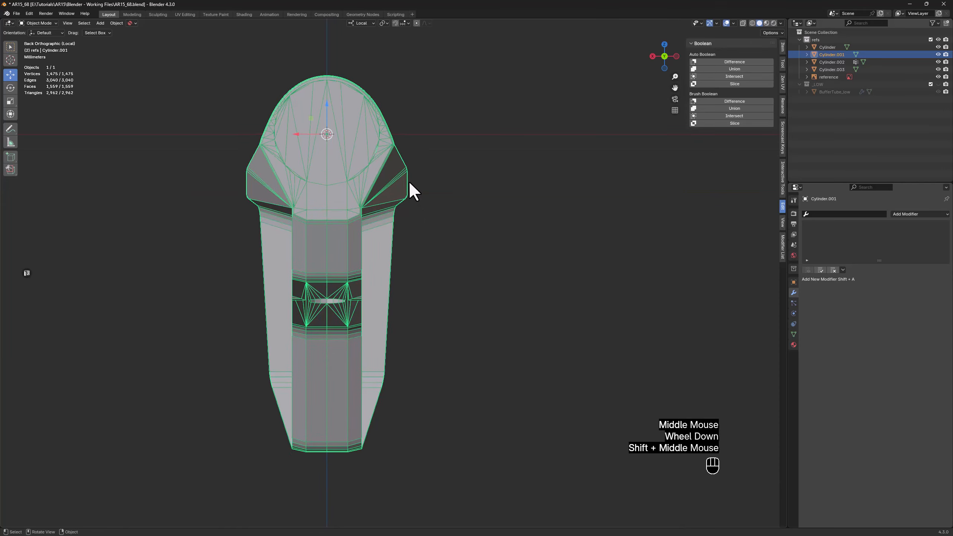
pyautogui.press('Tab')
pyautogui.press('1')
pyautogui.hotkey('alt', 'z')
pyautogui.moveTo(509, 55); pyautogui.dragTo(329, 470)
pyautogui.press('x')
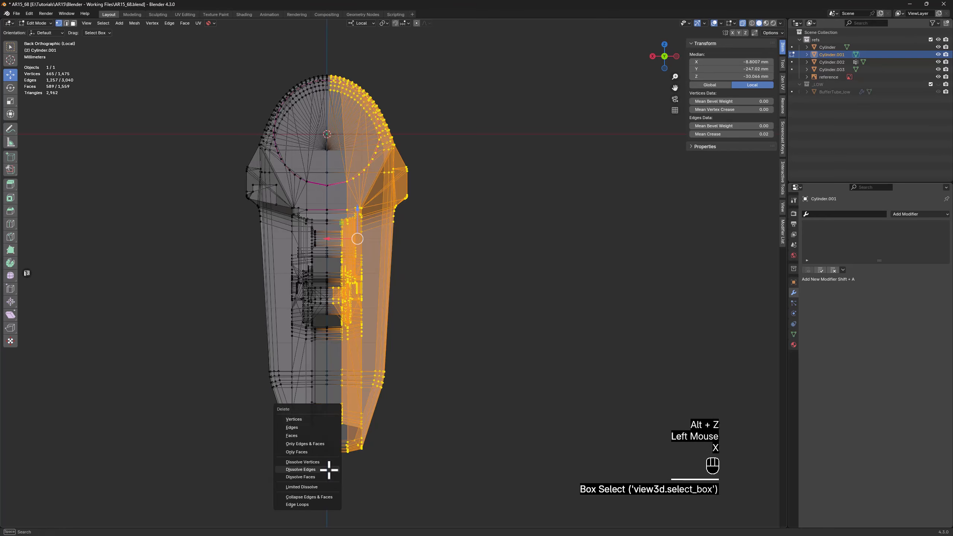
pyautogui.click(294, 419)
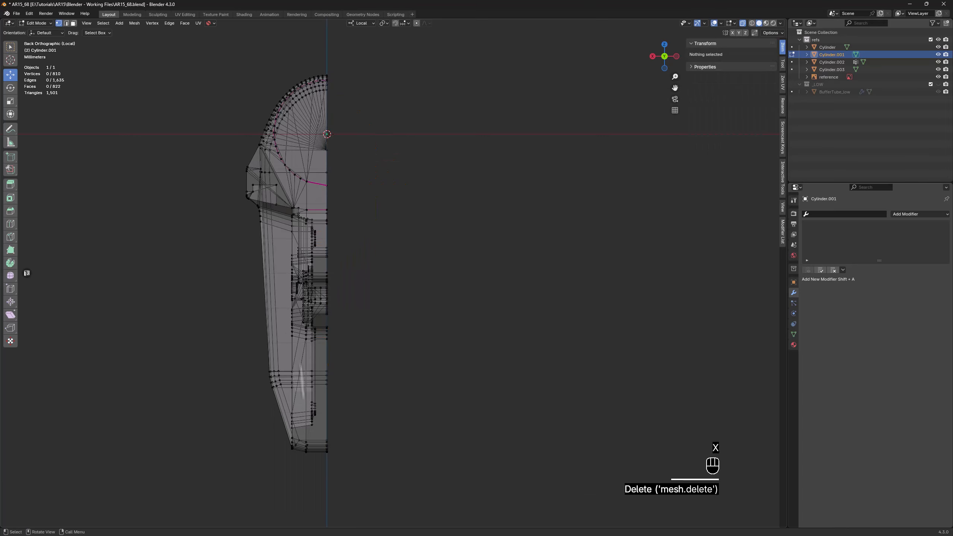
# Turn off X-ray, leave edit mode and add a Mirror modifier on the X axis to the half stock
pyautogui.hotkey('alt', 'z')
pyautogui.press('Tab')
pyautogui.press('space')
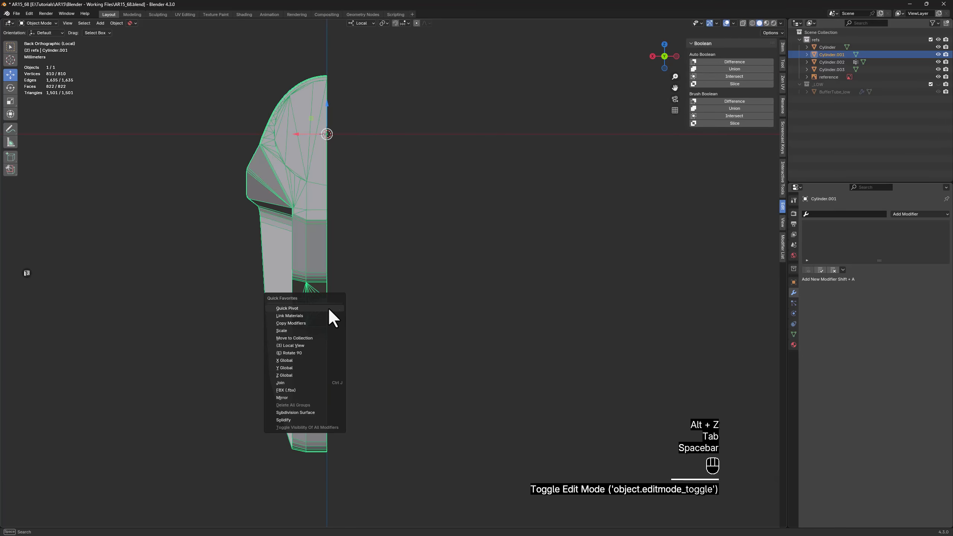
pyautogui.click(288, 397)
pyautogui.moveTo(366, 337); pyautogui.dragTo(420, 318, button='middle')
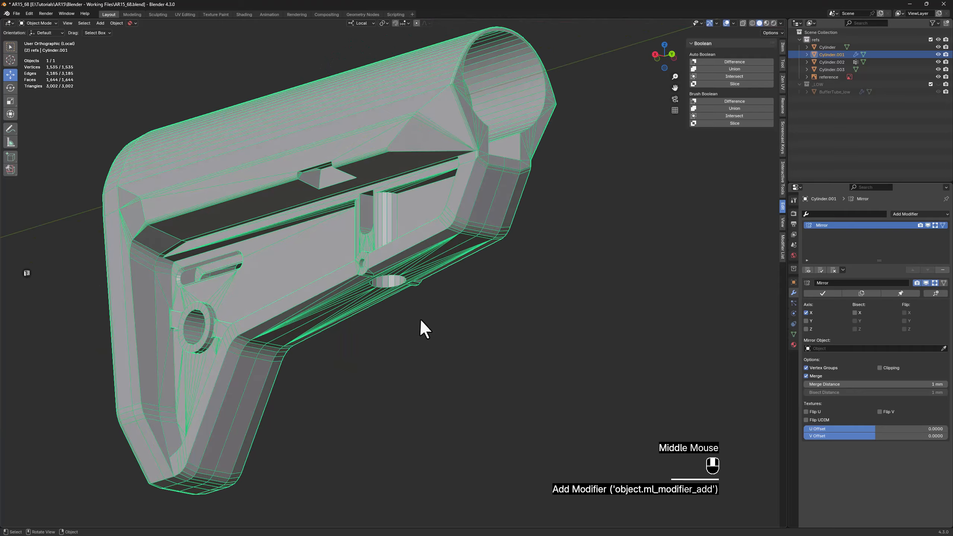
# Exit local view to show the mirrored stock with the lever and other parts, and reselect the stock
pyautogui.press('KP_Divide')
pyautogui.keyDown('shift'); pyautogui.moveTo(374, 248); pyautogui.dragTo(289, 383, button='middle'); pyautogui.keyUp('shift')
pyautogui.click(421, 474)
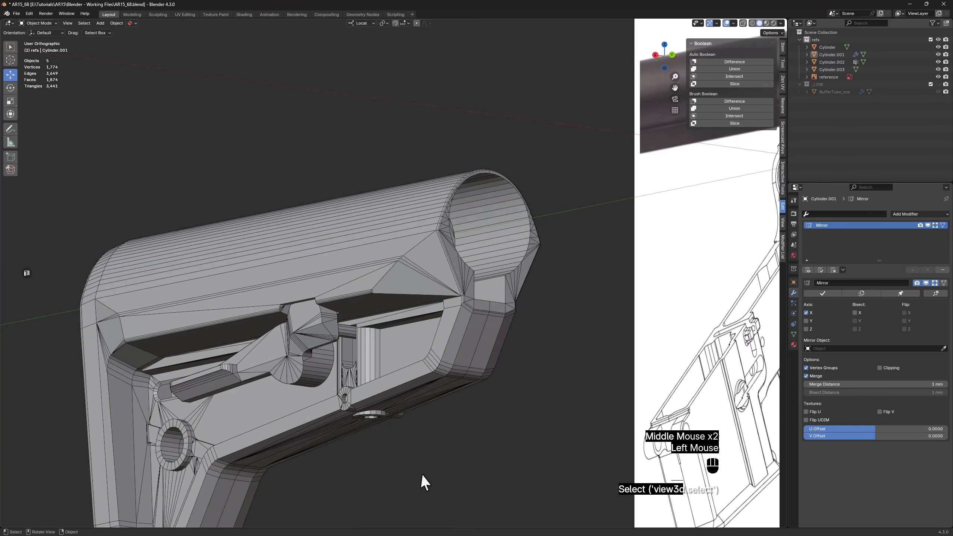
pyautogui.keyDown('shift'); pyautogui.moveTo(421, 474); pyautogui.dragTo(424, 352, button='middle'); pyautogui.keyUp('shift')
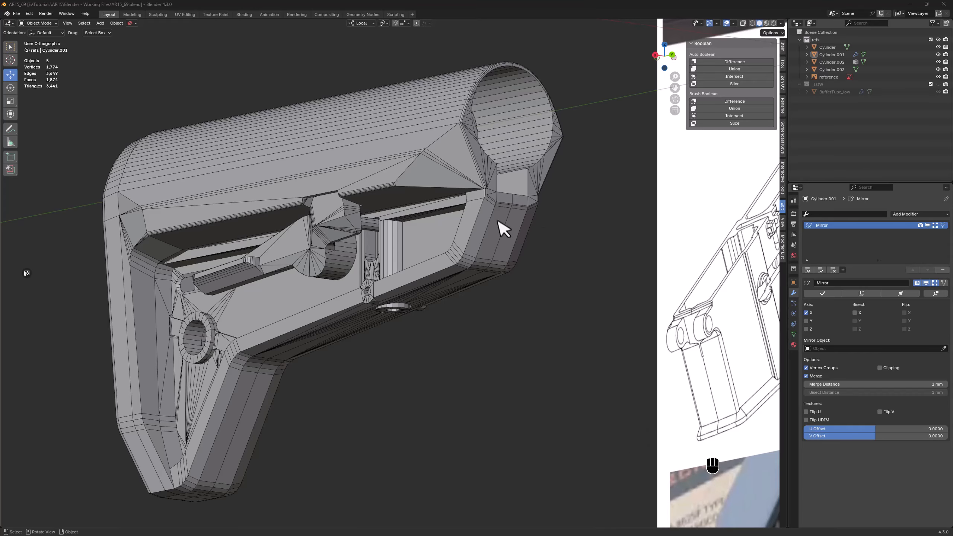
pyautogui.click(503, 228)
# Select the reference image and set its visible side to Front only
pyautogui.moveTo(503, 229); pyautogui.dragTo(581, 265, button='middle')
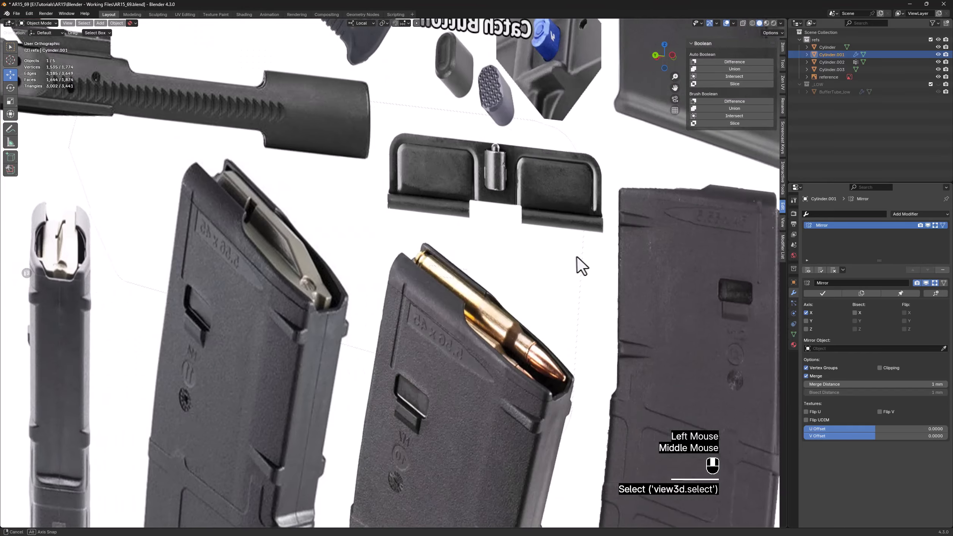
pyautogui.scroll(-5, 452, 249)
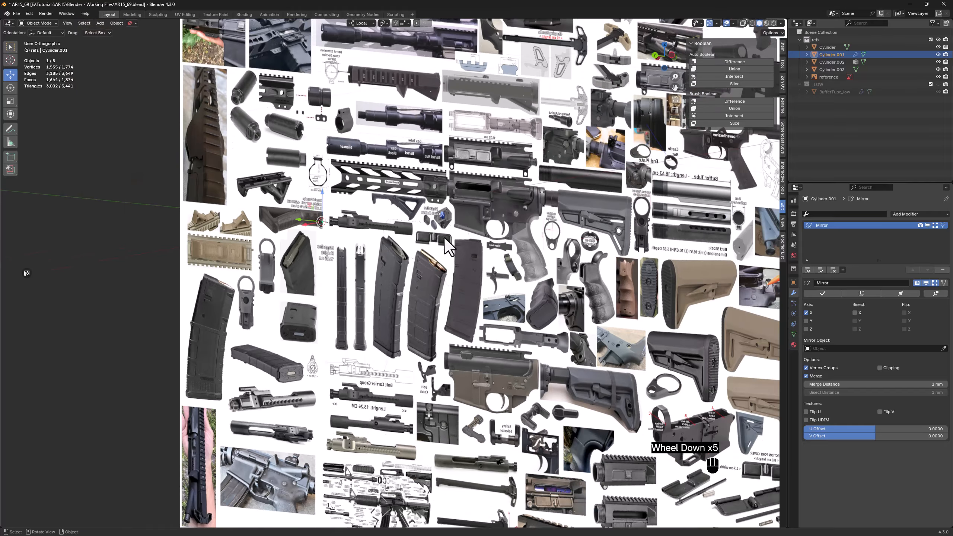
pyautogui.scroll(-1, 444, 237)
pyautogui.keyDown('shift'); pyautogui.moveTo(341, 110); pyautogui.dragTo(304, 285, button='middle'); pyautogui.keyUp('shift')
pyautogui.click(319, 121)
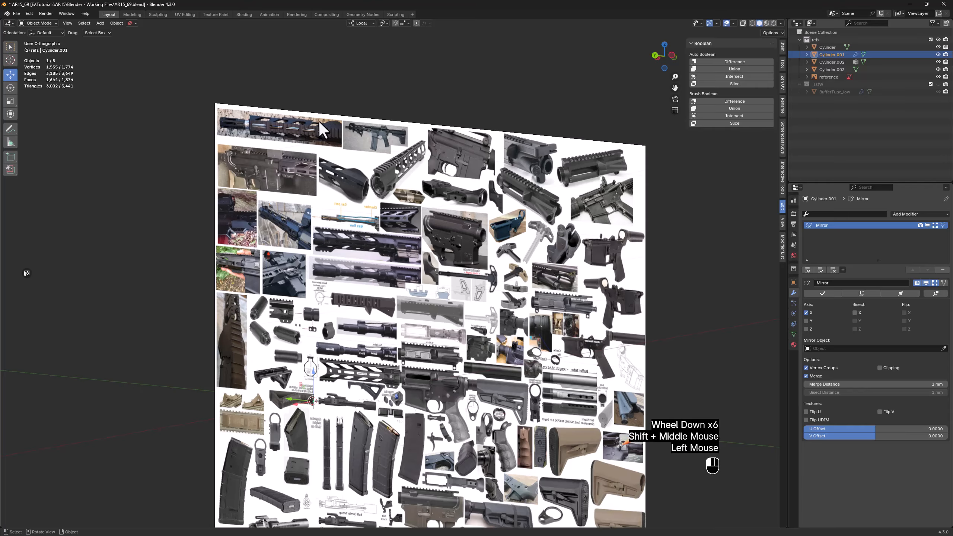
pyautogui.click(794, 314)
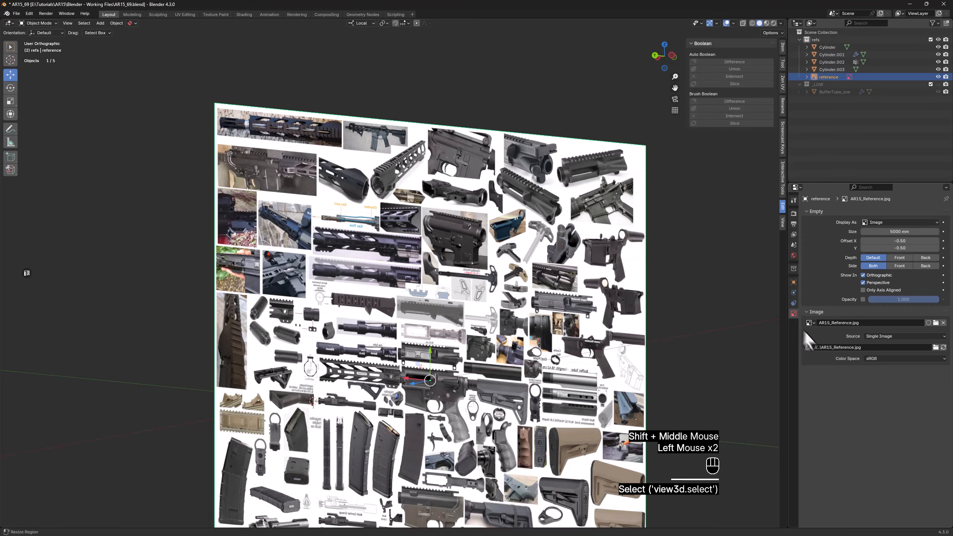
pyautogui.click(900, 266)
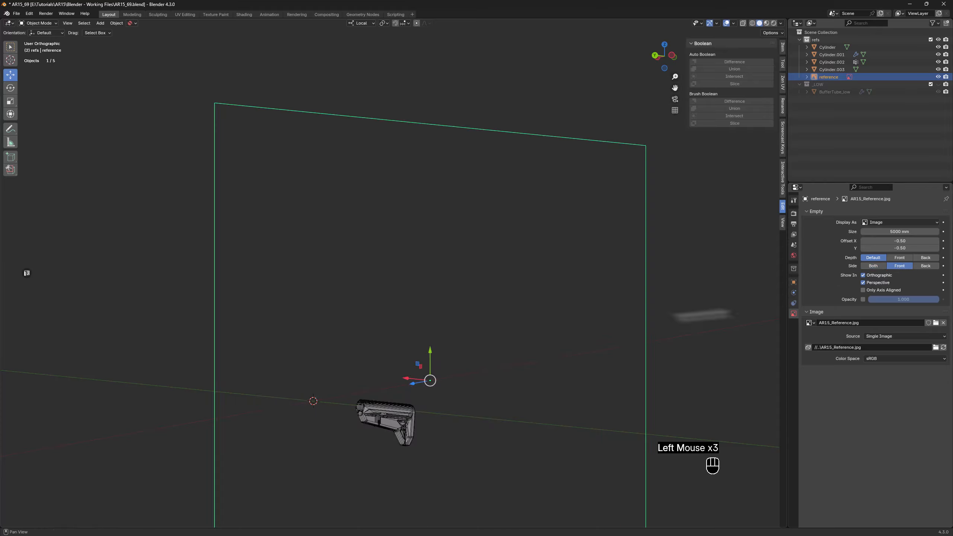
# Select the stock again from the side facing the front of the reference image
pyautogui.moveTo(315, 398); pyautogui.dragTo(385, 229, button='middle')
pyautogui.scroll(4, 384, 230)
pyautogui.scroll(2, 387, 229)
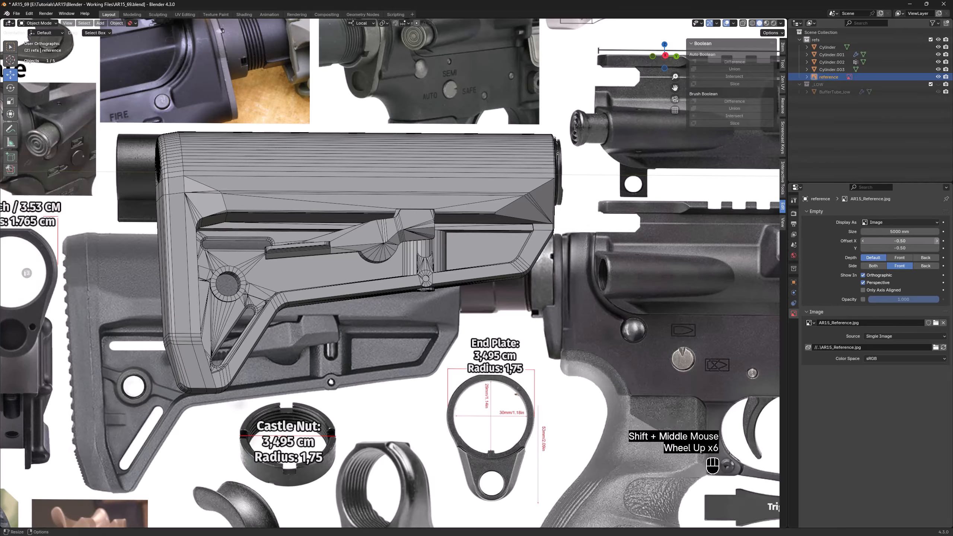
pyautogui.click(309, 280)
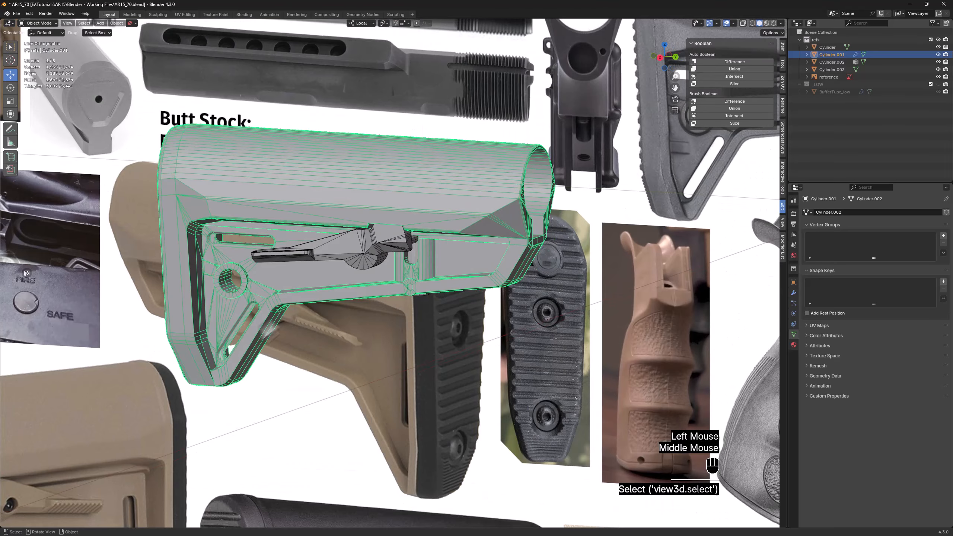
# Isolate the stock in local view and enter edit mode with edge selection
pyautogui.scroll(3, 234, 342)
pyautogui.press('z')
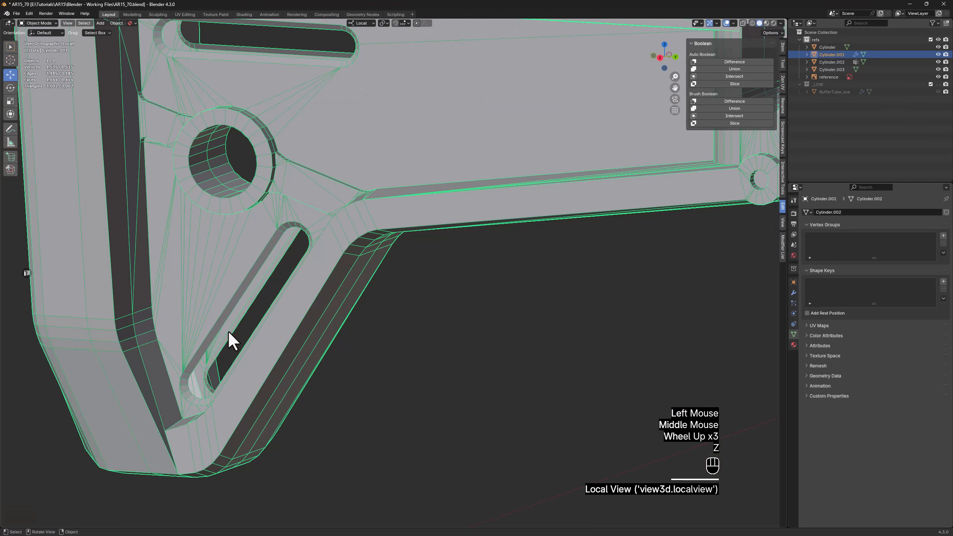
pyautogui.scroll(2, 228, 334)
pyautogui.press('Tab')
pyautogui.press('2')
# Select the inner edge loop of the diagonal slot and set its median X to 0 so it lies on the mirror plane
pyautogui.keyDown('alt'); pyautogui.click(219, 333); pyautogui.keyUp('alt')
pyautogui.moveTo(219, 333); pyautogui.dragTo(242, 334, button='middle')
pyautogui.press('d')
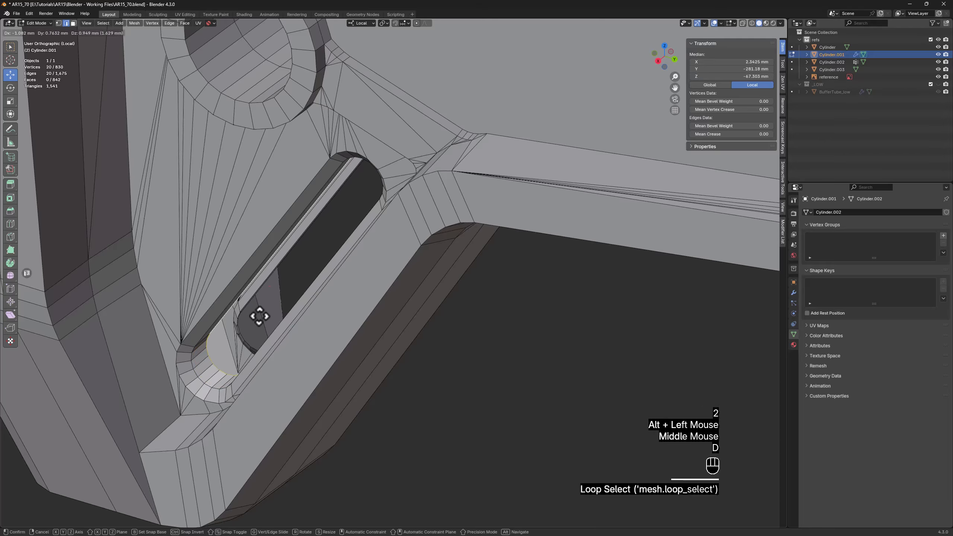
pyautogui.rightClick(258, 318)
pyautogui.moveTo(274, 286); pyautogui.dragTo(280, 281)
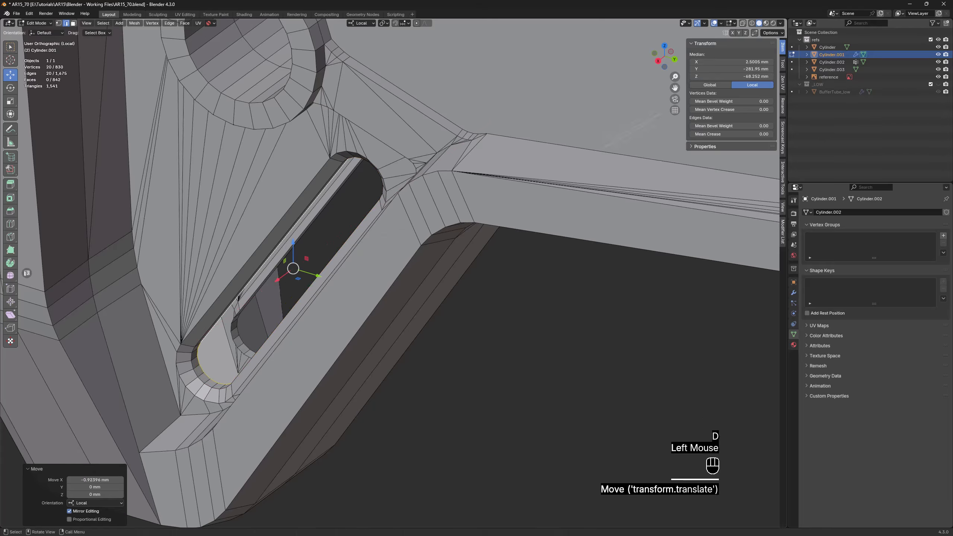
pyautogui.click(728, 62)
pyautogui.write('0')
pyautogui.press('Return')
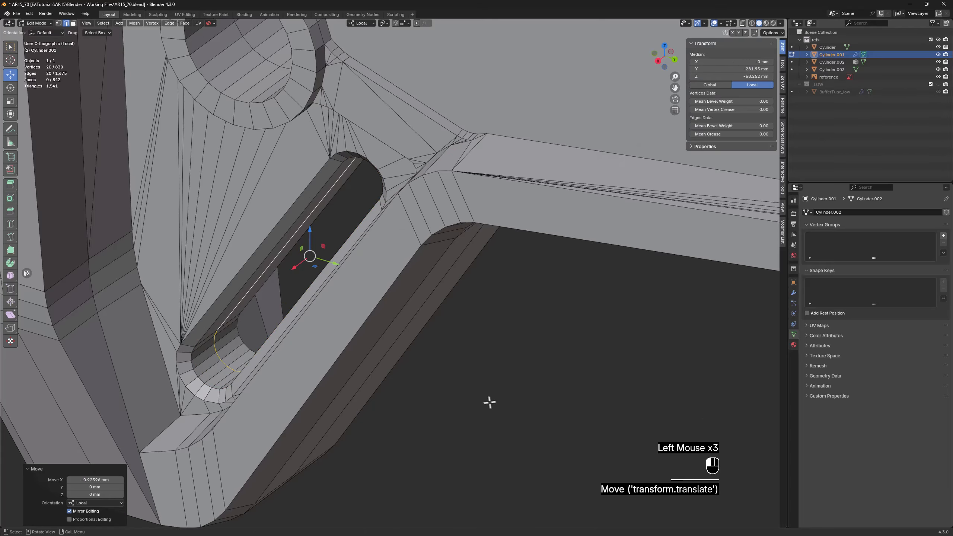
pyautogui.click(489, 402)
# Select the inner edge loop of the upper horizontal slot and set its median X to 0
pyautogui.scroll(-2, 490, 402)
pyautogui.keyDown('shift'); pyautogui.moveTo(338, 165); pyautogui.dragTo(353, 258, button='middle'); pyautogui.keyUp('shift')
pyautogui.scroll(2, 323, 249)
pyautogui.keyDown('alt'); pyautogui.click(326, 248); pyautogui.keyUp('alt')
pyautogui.press('d')
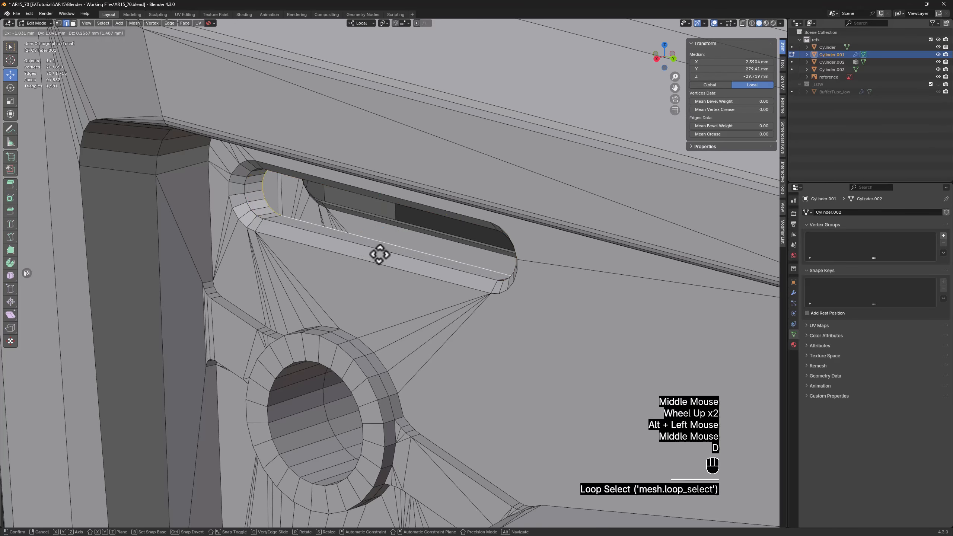
pyautogui.rightClick(366, 239)
pyautogui.moveTo(364, 230); pyautogui.dragTo(370, 229)
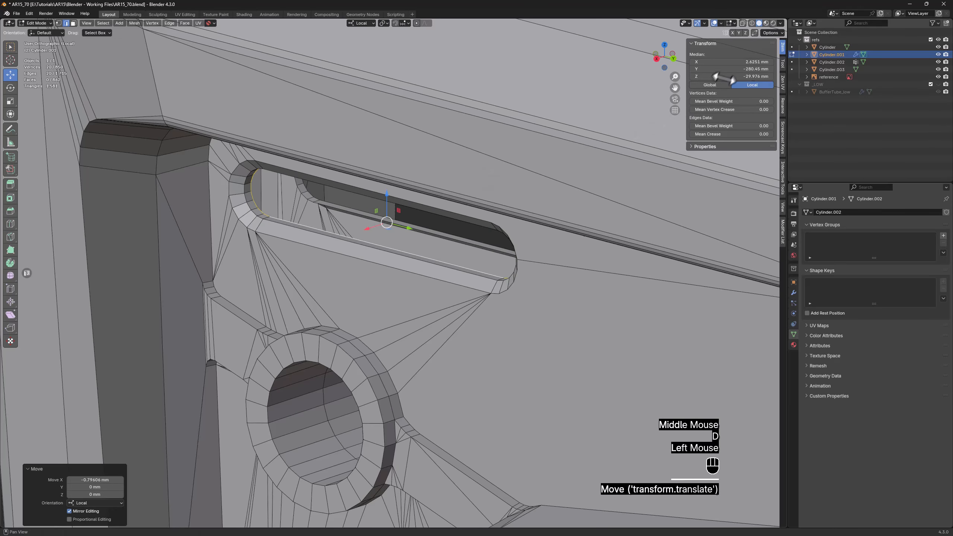
pyautogui.click(732, 61)
pyautogui.write('0')
pyautogui.press('Return')
pyautogui.scroll(-3, 469, 233)
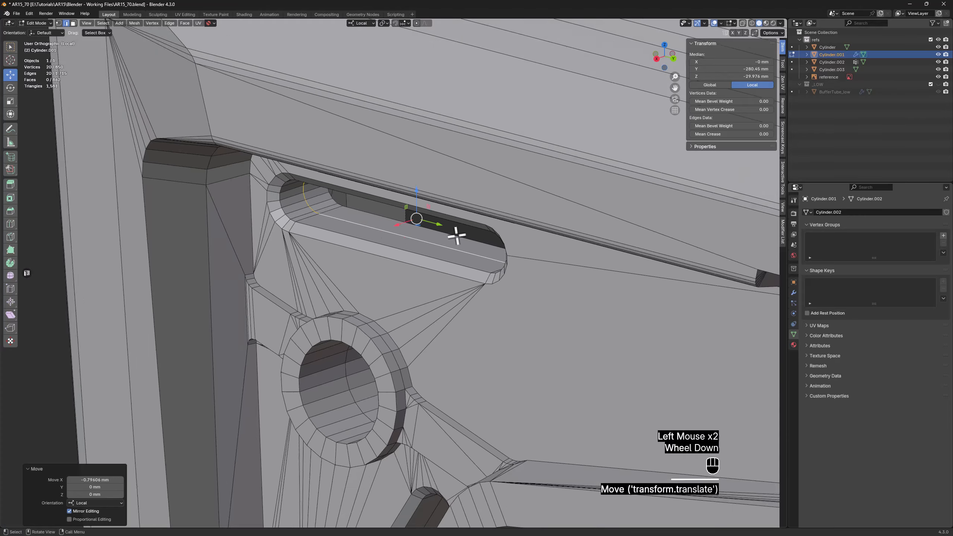
# Examine the stock's rear face, and study the butt pad and its two screws in AR15_Reference.jpg in Windows Photo Viewer
pyautogui.moveTo(453, 236); pyautogui.dragTo(576, 220, button='middle')
pyautogui.scroll(-1, 546, 230)
pyautogui.scroll(1, 547, 231)
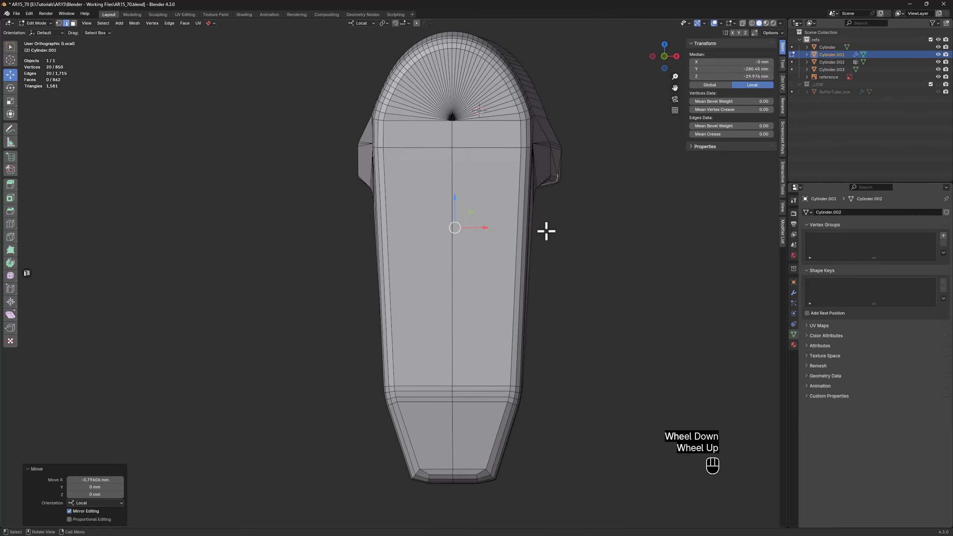
pyautogui.hotkey('alt', 'Tab')
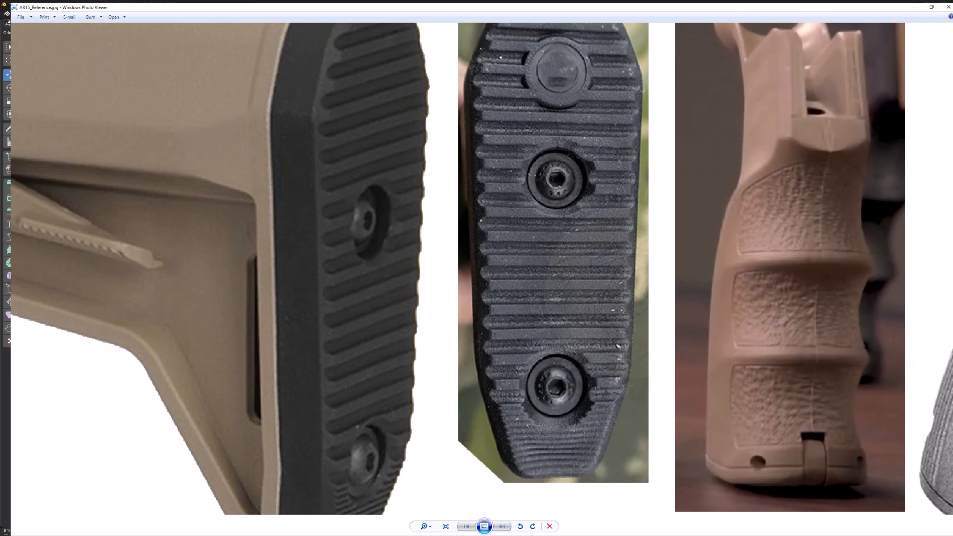
pyautogui.moveTo(626, 335); pyautogui.dragTo(613, 376)
pyautogui.scroll(-2, 609, 373)
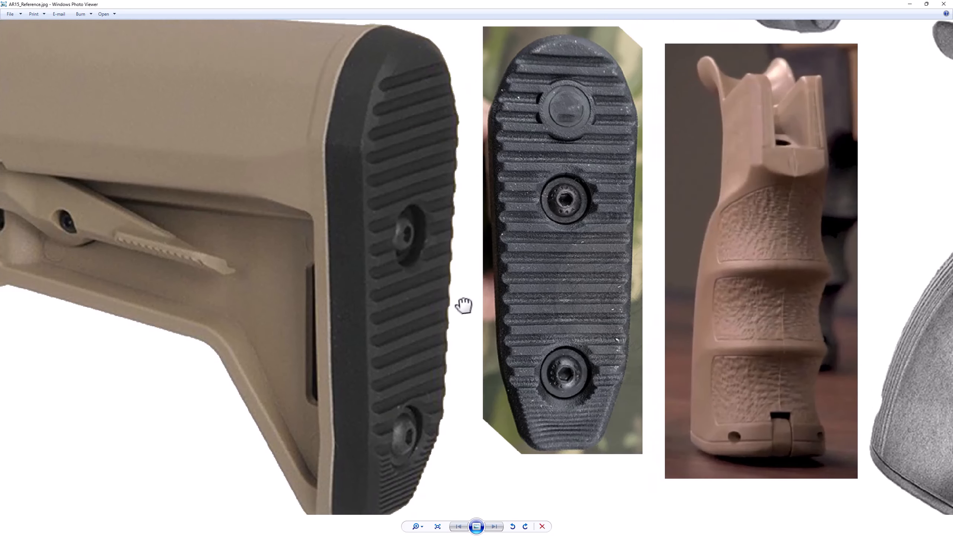
pyautogui.scroll(2, 432, 248)
pyautogui.scroll(-2, 361, 240)
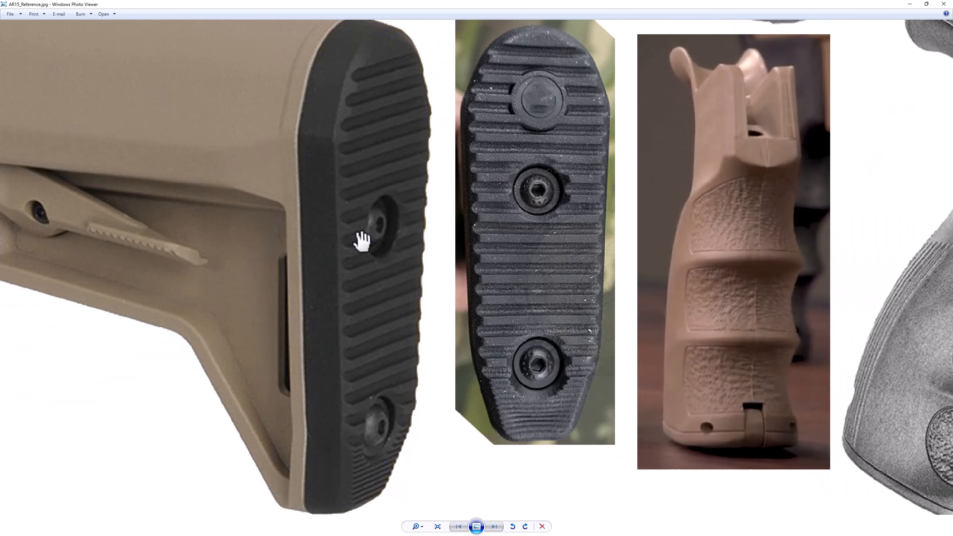
pyautogui.click(909, 4)
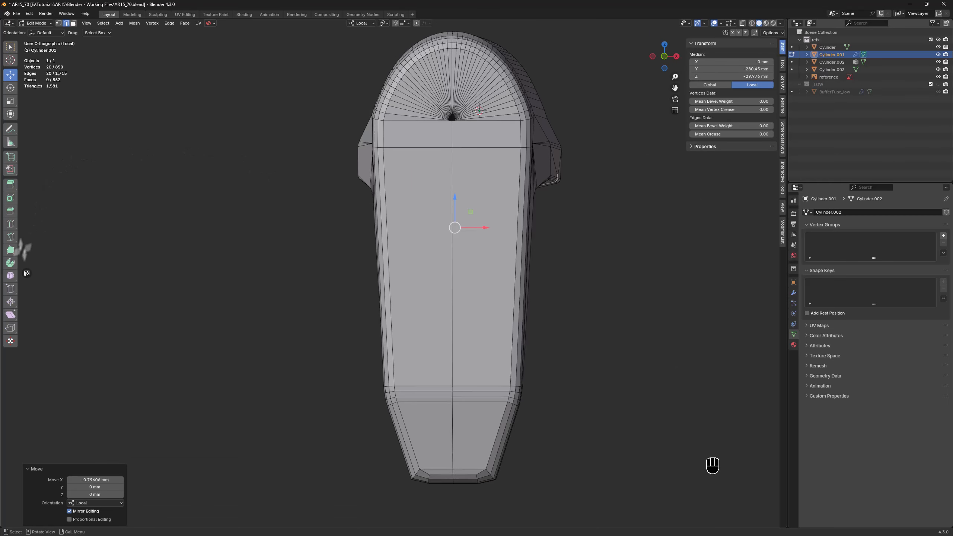
# Back in object mode, add a cylinder about 11.3 mm wide and 2.7 mm deep on the upper part of the stock's rear face
pyautogui.press('Tab')
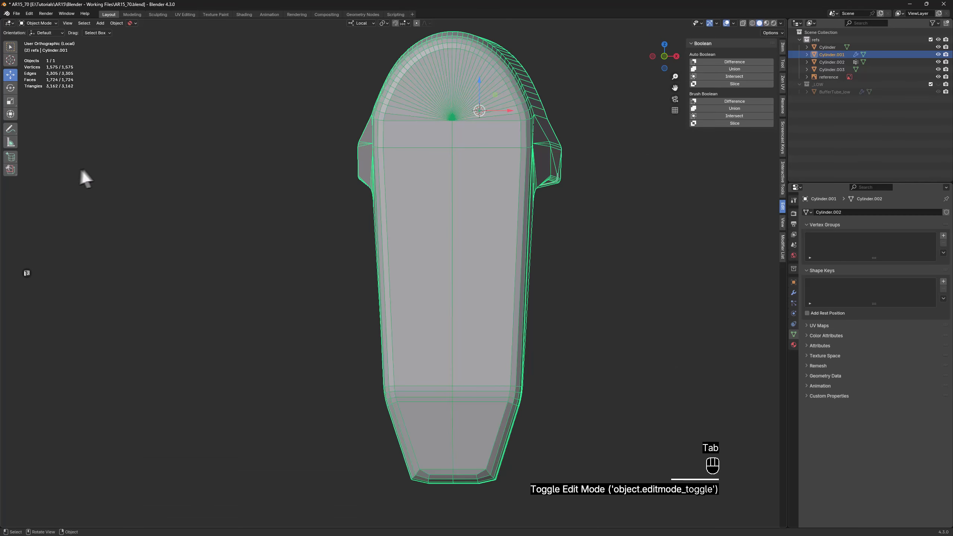
pyautogui.click(10, 157)
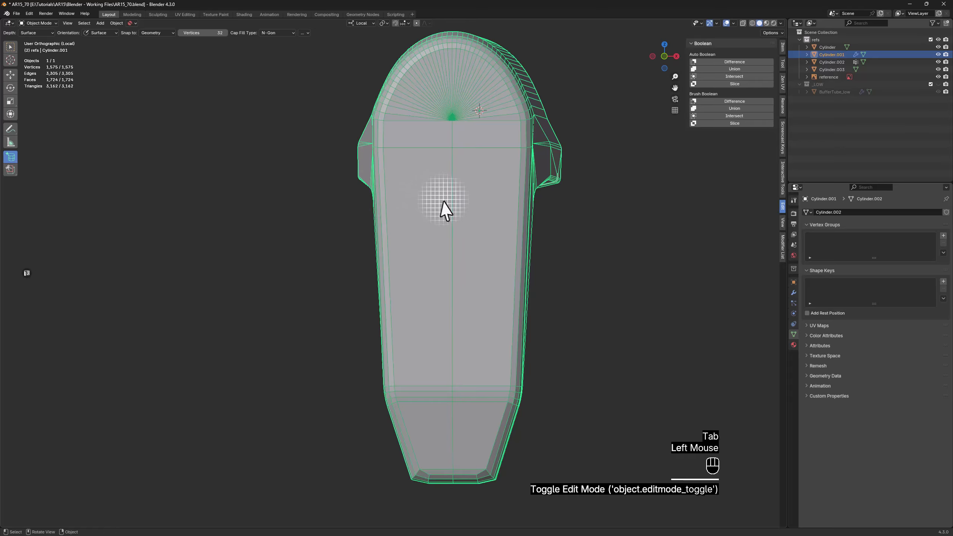
pyautogui.scroll(2, 455, 205)
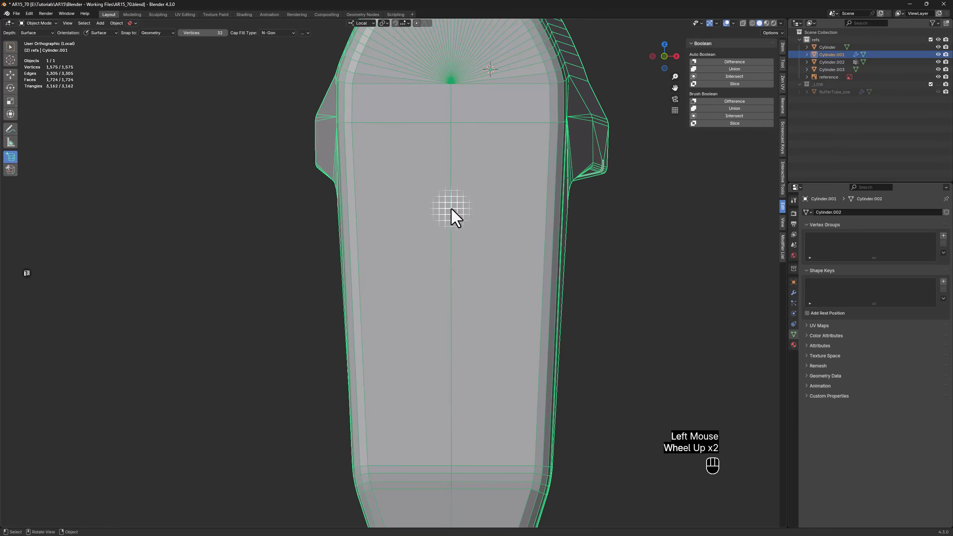
pyautogui.moveTo(451, 209); pyautogui.dragTo(485, 187)
pyautogui.click(500, 183)
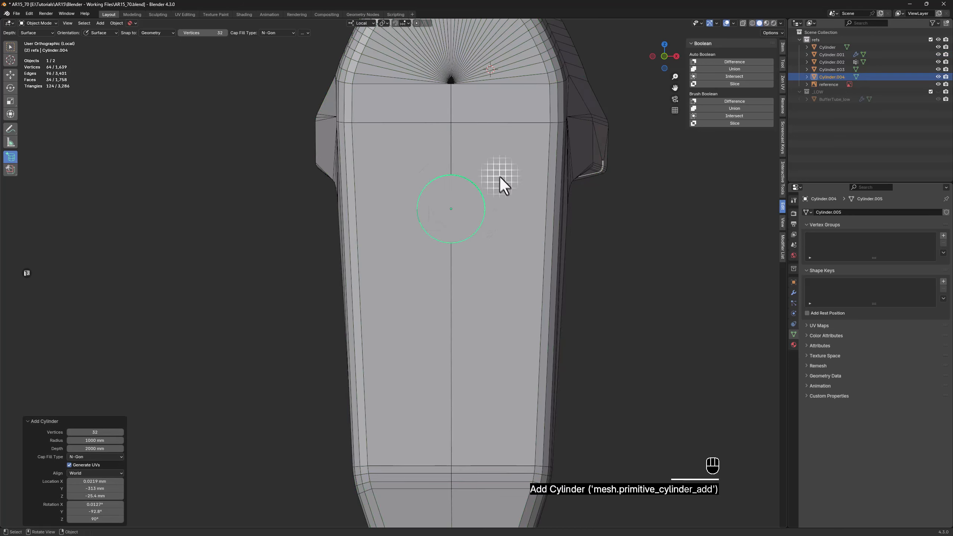
# Set the new cylinder to 20 vertices and its X location to 0 mm
pyautogui.click(783, 49)
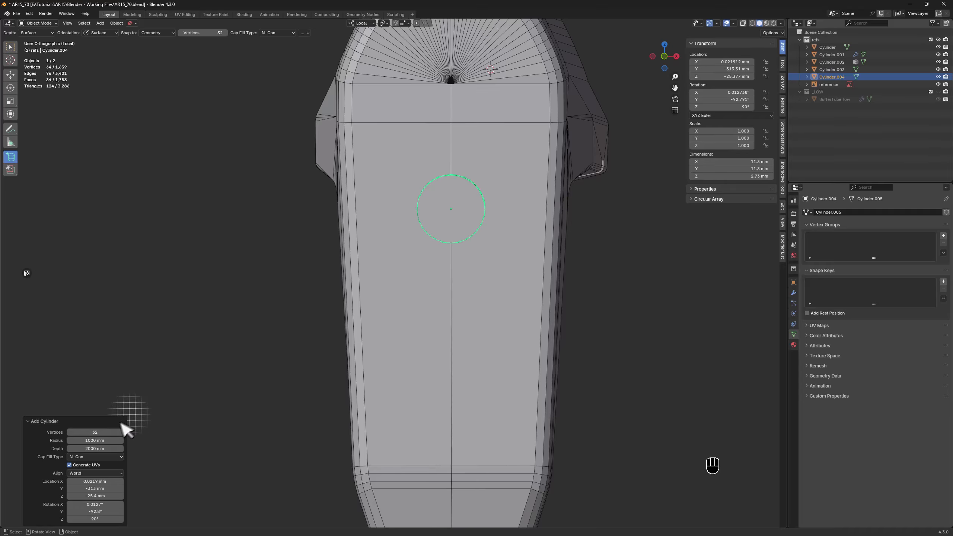
pyautogui.click(87, 432)
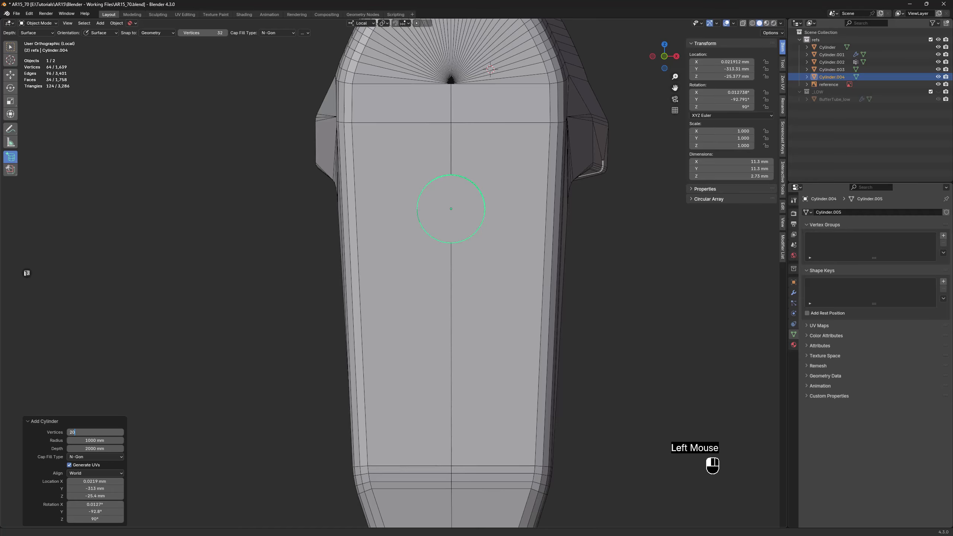
pyautogui.click(723, 62)
pyautogui.write('0')
pyautogui.press('Return')
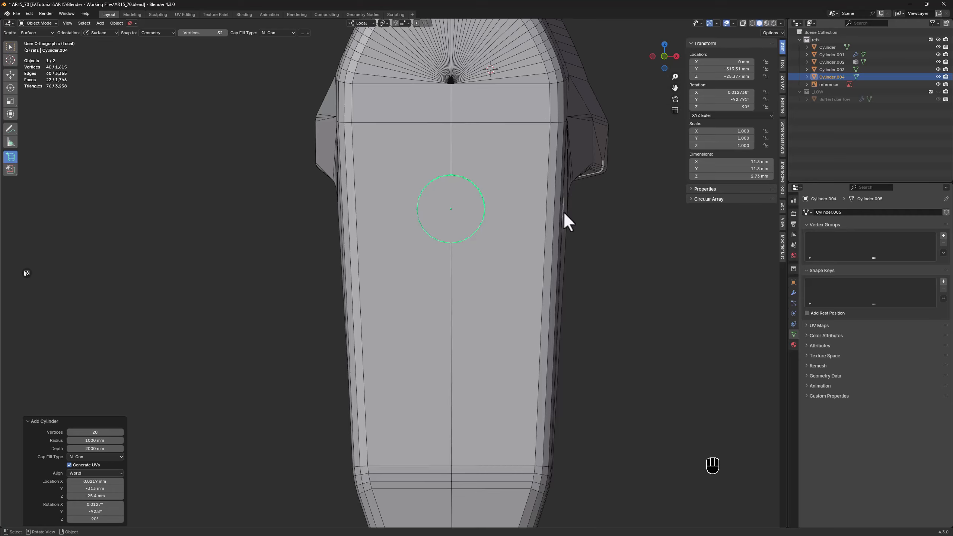
# Save the file incrementally as AR15_71.blend and set the cylinder's X and Y dimensions to 12 mm
pyautogui.hotkey('ctrl', 'alt', 's')
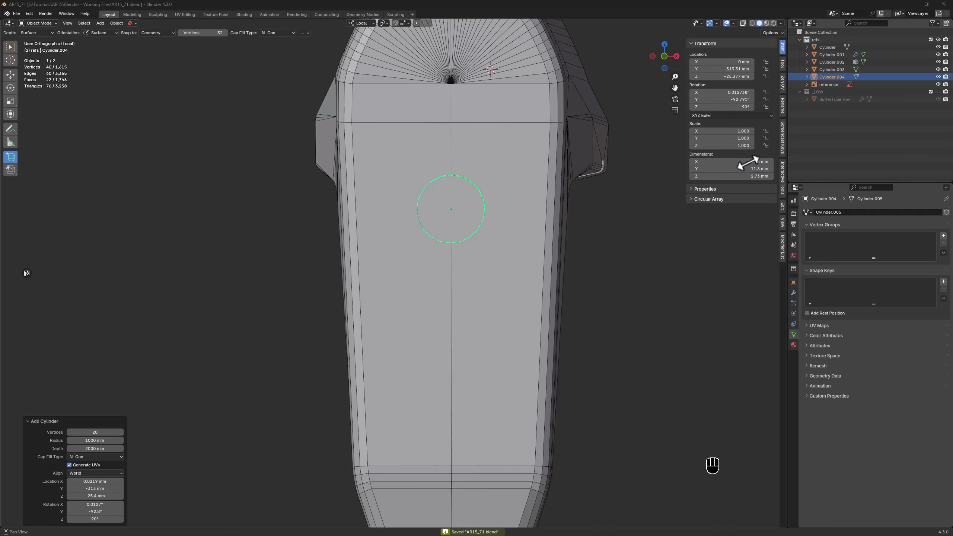
pyautogui.click(743, 161)
pyautogui.click(736, 169)
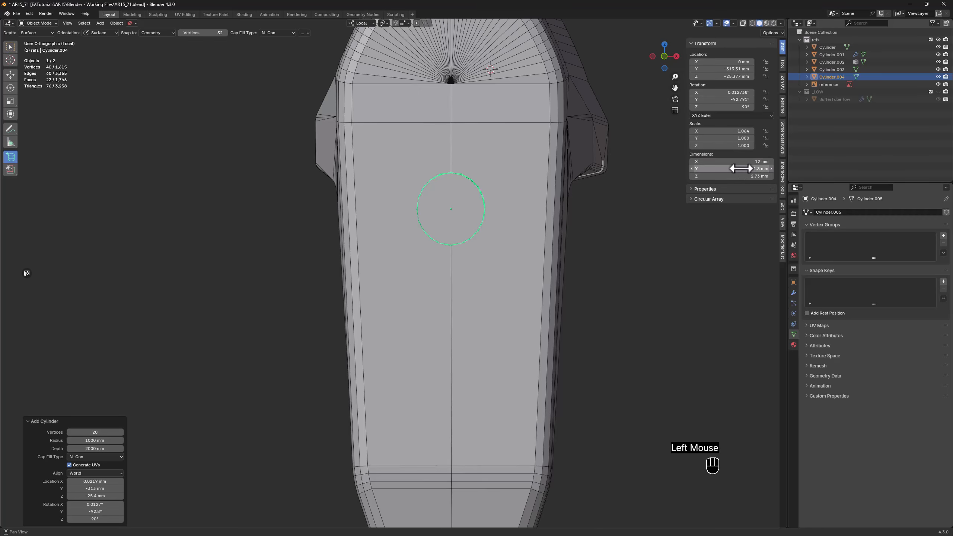
pyautogui.write('12')
pyautogui.press('Return')
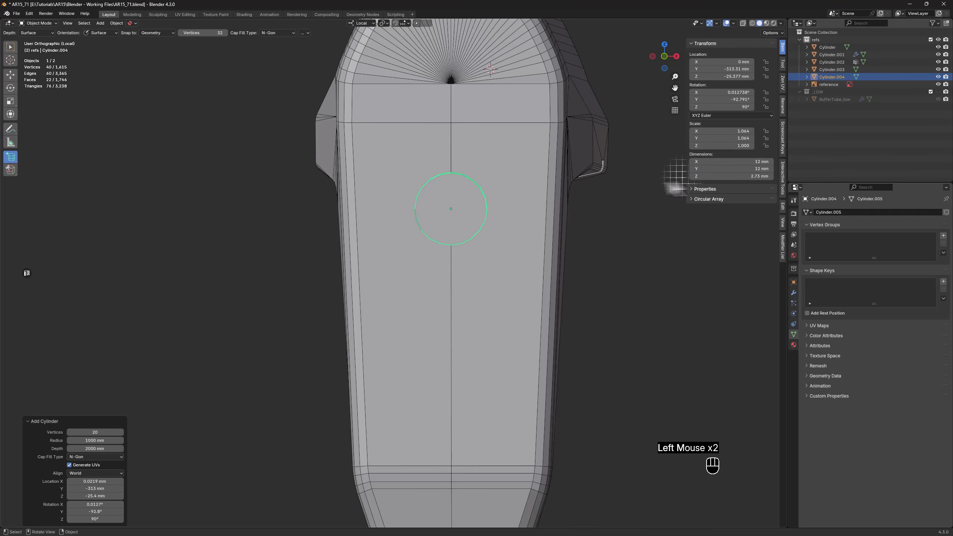
# Set the cylinder's Z dimension to 8 mm so it cuts into the stock's rear face, checking the overlap in X-ray from the side
pyautogui.moveTo(547, 234); pyautogui.dragTo(487, 244, button='middle')
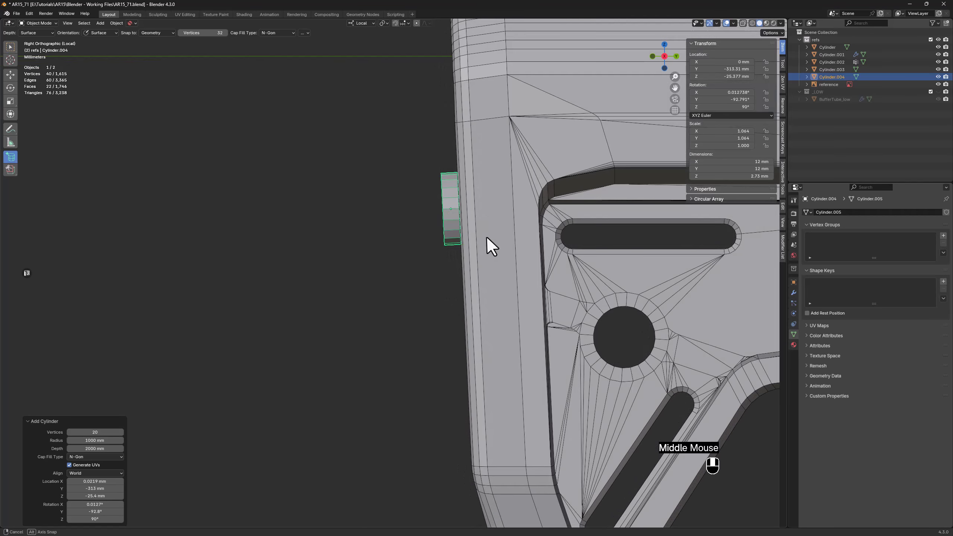
pyautogui.hotkey('alt', 'z')
pyautogui.scroll(3, 453, 205)
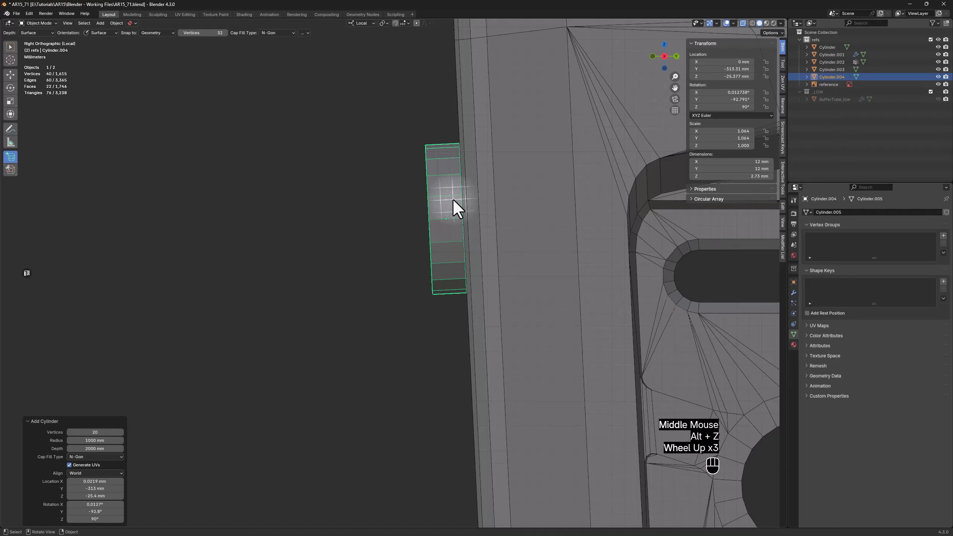
pyautogui.click(731, 176)
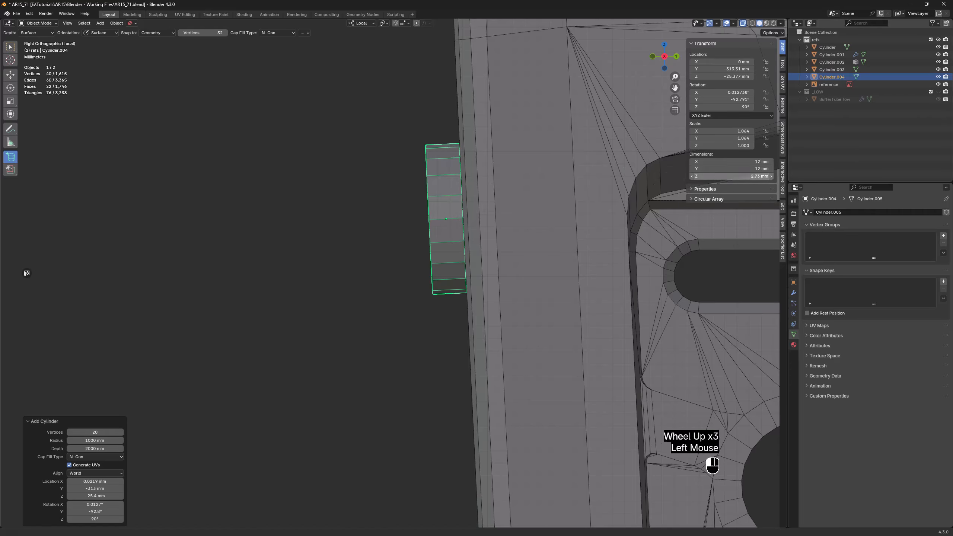
pyautogui.doubleClick(728, 173)
pyautogui.write('8')
pyautogui.press('Return')
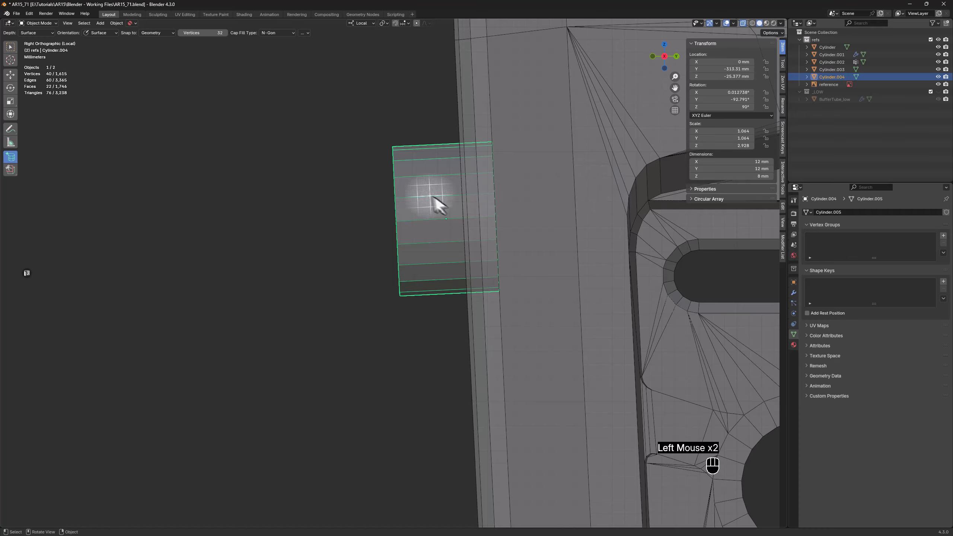
pyautogui.press('w')
pyautogui.moveTo(437, 199)
pyautogui.mouseDown(button='middle')
pyautogui.moveTo(456, 191)
pyautogui.moveTo(445, 160)
pyautogui.moveTo(438, 192)
pyautogui.mouseUp(button='middle')
pyautogui.hotkey('alt', 'z')
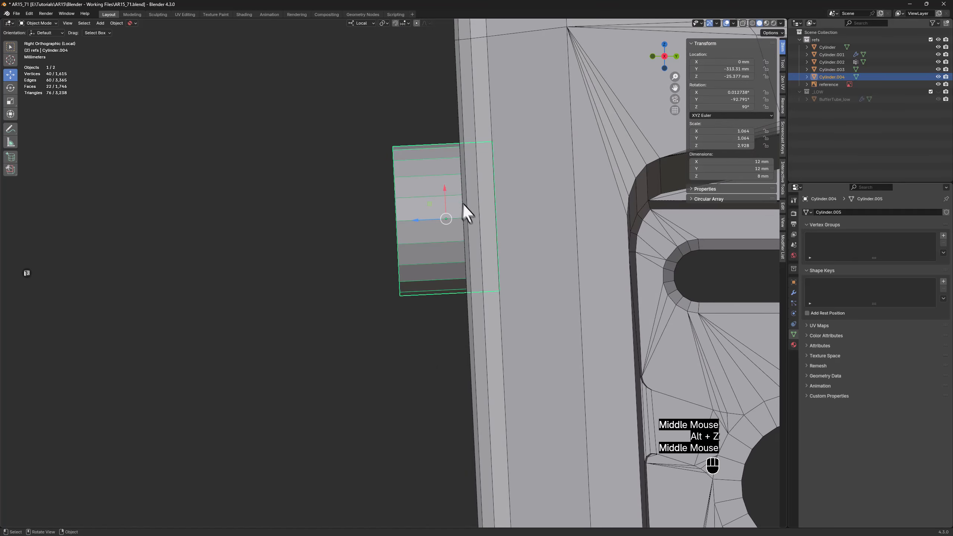
# Duplicate the cylinder and place the copy about 46.5 mm lower and 1.9 mm forward along the stock's rear face
pyautogui.scroll(2, 465, 210)
pyautogui.scroll(-5, 499, 289)
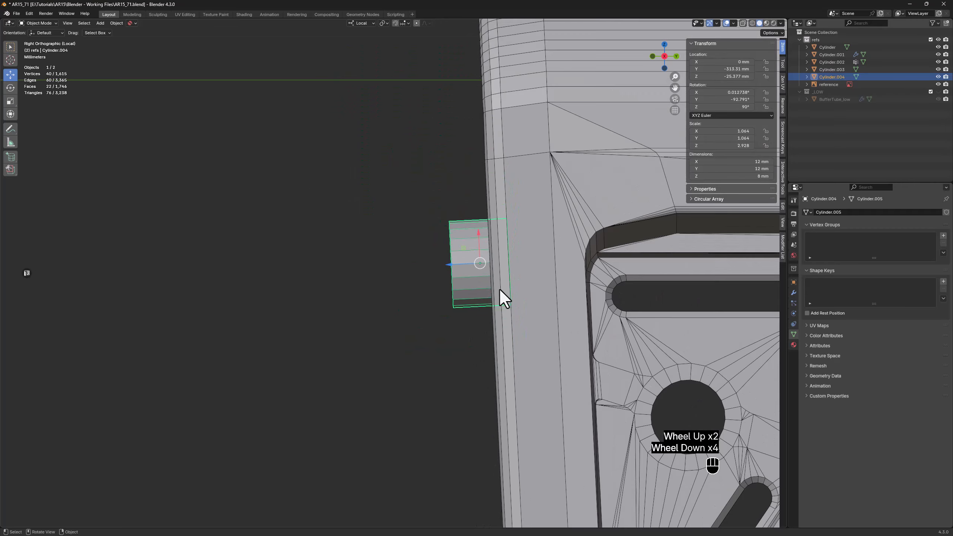
pyautogui.keyDown('shift'); pyautogui.moveTo(498, 336); pyautogui.dragTo(454, 230, button='middle'); pyautogui.keyUp('shift')
pyautogui.hotkey('shift', 'd')
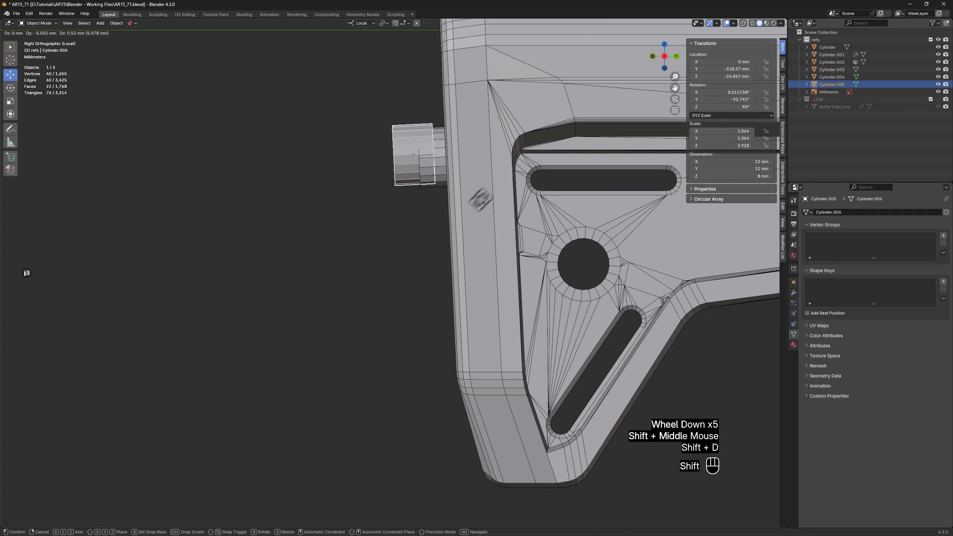
pyautogui.click(523, 431)
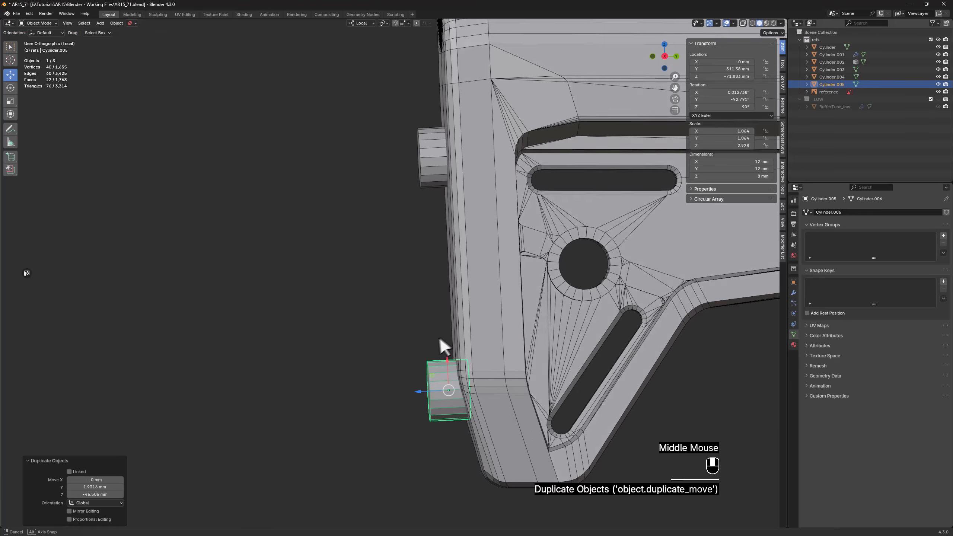
# Move the lower cylinder about 0.17 mm along its local X axis, aligning it with the horizontal edges of the rear face
pyautogui.moveTo(440, 338); pyautogui.dragTo(565, 344, button='middle')
pyautogui.scroll(3, 450, 392)
pyautogui.scroll(3, 449, 390)
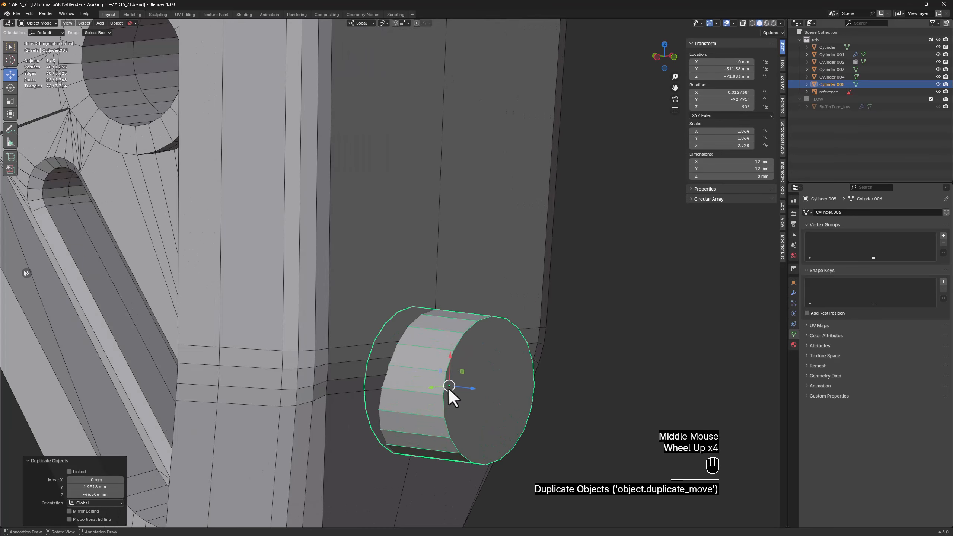
pyautogui.keyDown('shift'); pyautogui.moveTo(449, 390); pyautogui.dragTo(487, 323, button='middle'); pyautogui.keyUp('shift')
pyautogui.scroll(4, 479, 318)
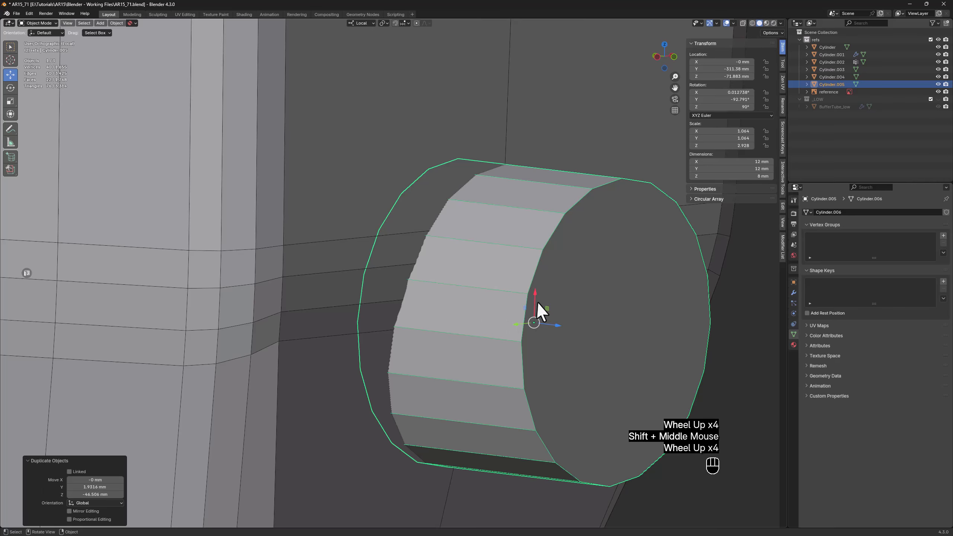
pyautogui.scroll(1, 494, 289)
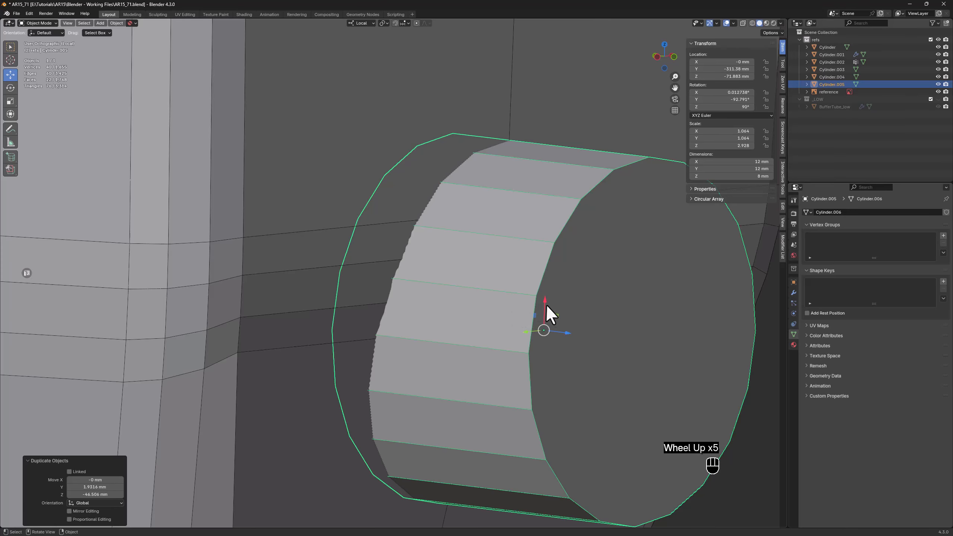
pyautogui.moveTo(547, 313); pyautogui.dragTo(543, 279)
pyautogui.moveTo(542, 279); pyautogui.dragTo(410, 315, button='middle')
pyautogui.scroll(-1, 410, 310)
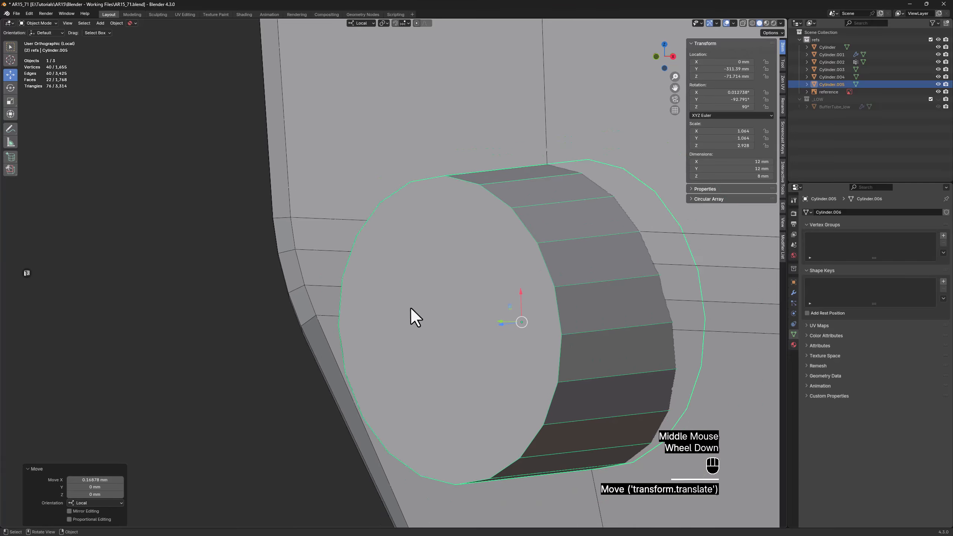
pyautogui.scroll(-6, 411, 315)
pyautogui.moveTo(496, 305); pyautogui.dragTo(475, 267, button='middle')
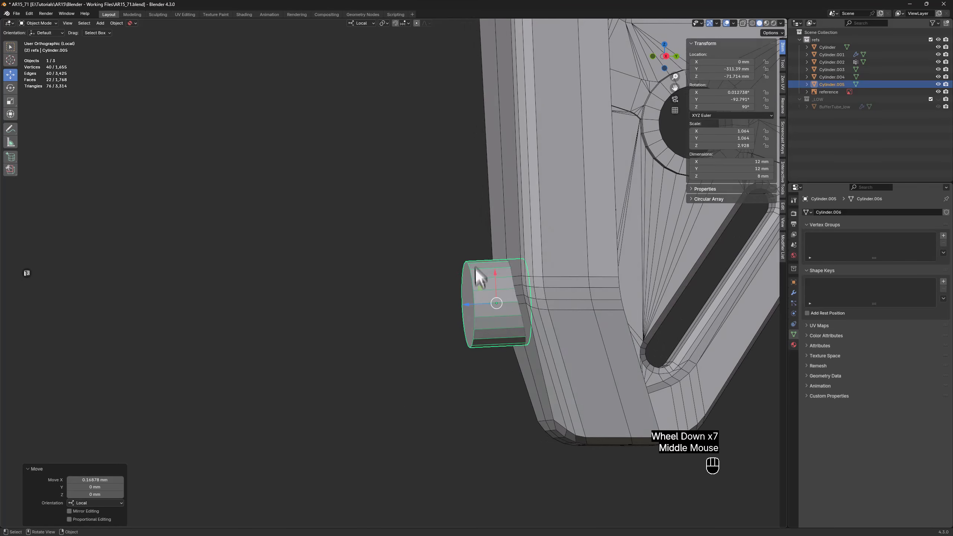
# Move the lower cylinder about 0.71 mm along its local Z axis, deeper into the stock's rear face
pyautogui.scroll(1, 476, 286)
pyautogui.tripleClick(480, 317)
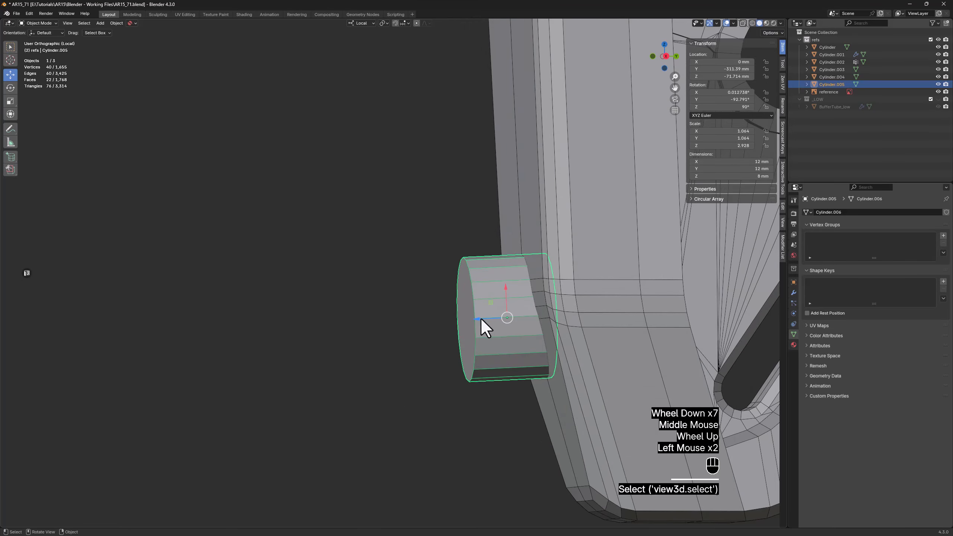
pyautogui.moveTo(481, 316); pyautogui.dragTo(490, 319)
pyautogui.scroll(-1, 487, 317)
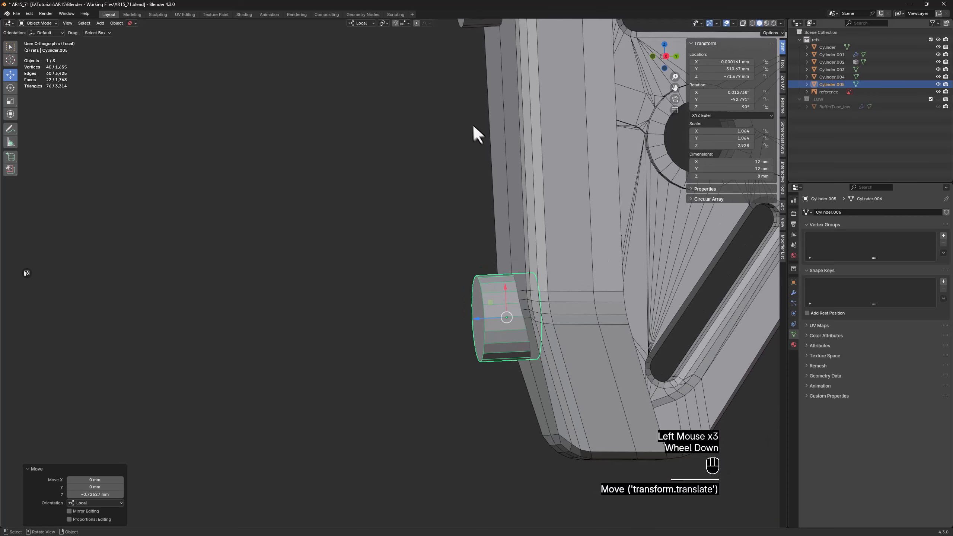
# Cut both cylinders out of the stock with a brush Boolean Difference and apply all cutters
pyautogui.moveTo(472, 128); pyautogui.dragTo(469, 240, button='middle')
pyautogui.keyDown('shift'); pyautogui.click(466, 142); pyautogui.keyUp('shift')
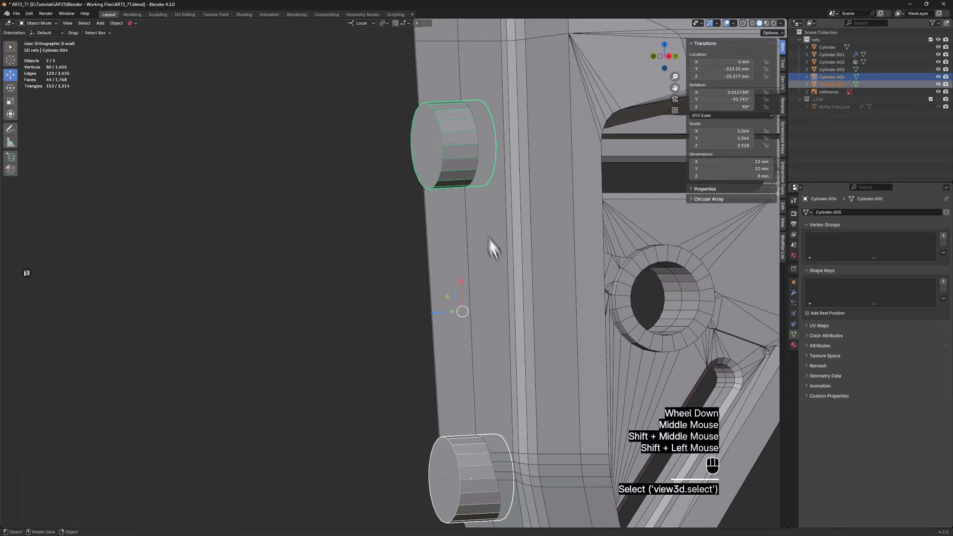
pyautogui.keyDown('shift'); pyautogui.click(510, 218); pyautogui.keyUp('shift')
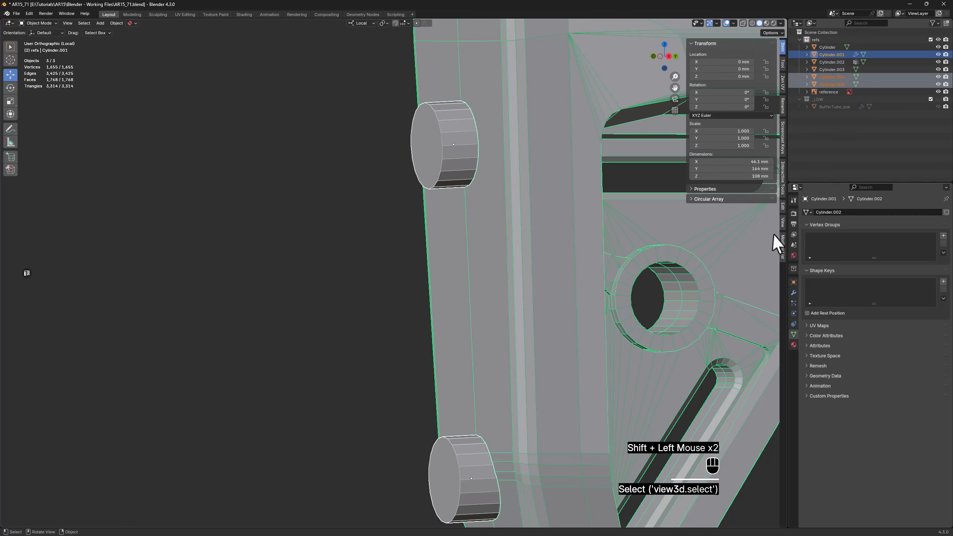
pyautogui.click(782, 206)
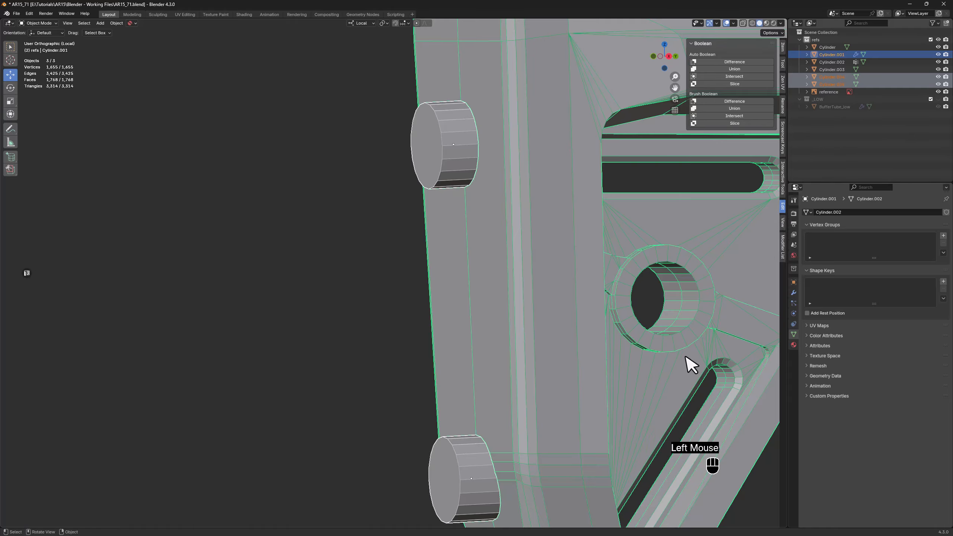
pyautogui.click(735, 101)
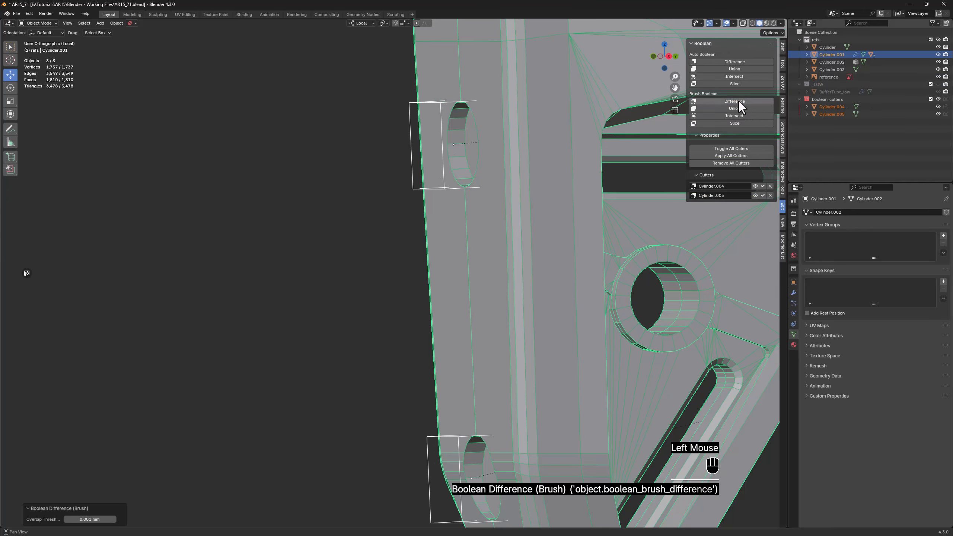
pyautogui.click(735, 156)
# Connect the upper hole's upper-side arc of vertices on one half to the rear face's nearest upper corner vertex
pyautogui.keyDown('shift'); pyautogui.moveTo(570, 234); pyautogui.dragTo(425, 213, button='middle'); pyautogui.keyUp('shift')
pyautogui.scroll(1, 425, 213)
pyautogui.doubleClick(432, 204)
pyautogui.press('Tab')
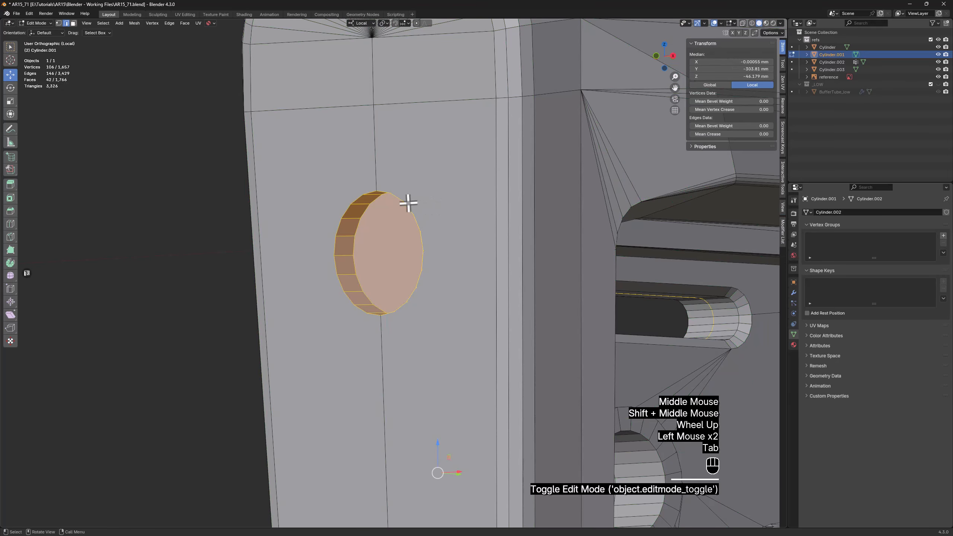
pyautogui.scroll(1, 408, 204)
pyautogui.press('1')
pyautogui.click(388, 191)
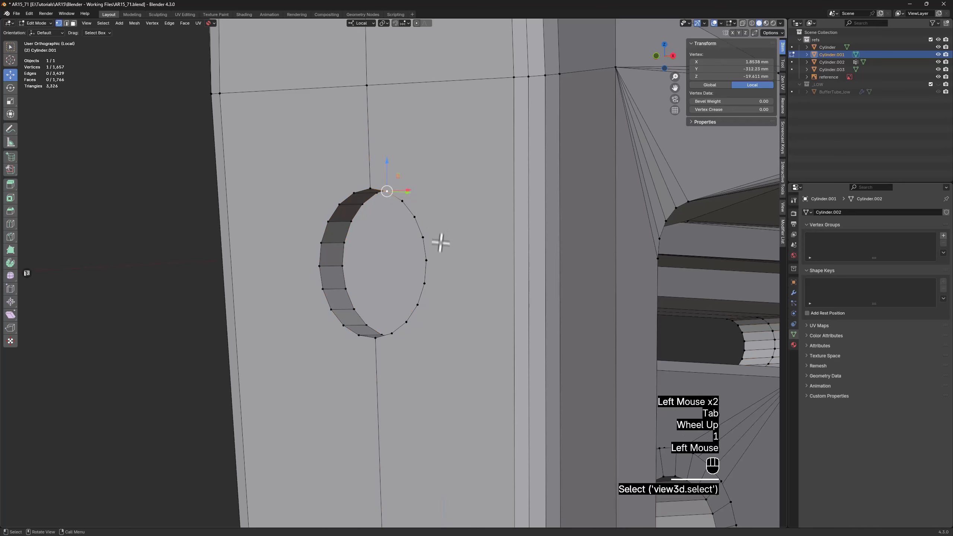
pyautogui.keyDown('ctrl'); pyautogui.click(426, 260); pyautogui.keyUp('ctrl')
pyautogui.keyDown('shift'); pyautogui.click(514, 79); pyautogui.keyUp('shift')
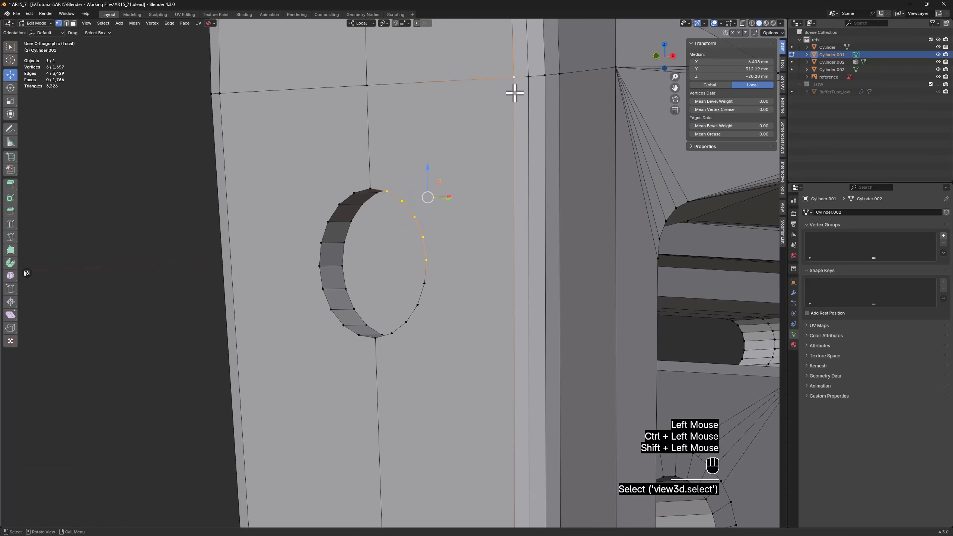
pyautogui.scroll(-2, 483, 116)
pyautogui.moveTo(456, 183); pyautogui.dragTo(467, 178, button='middle')
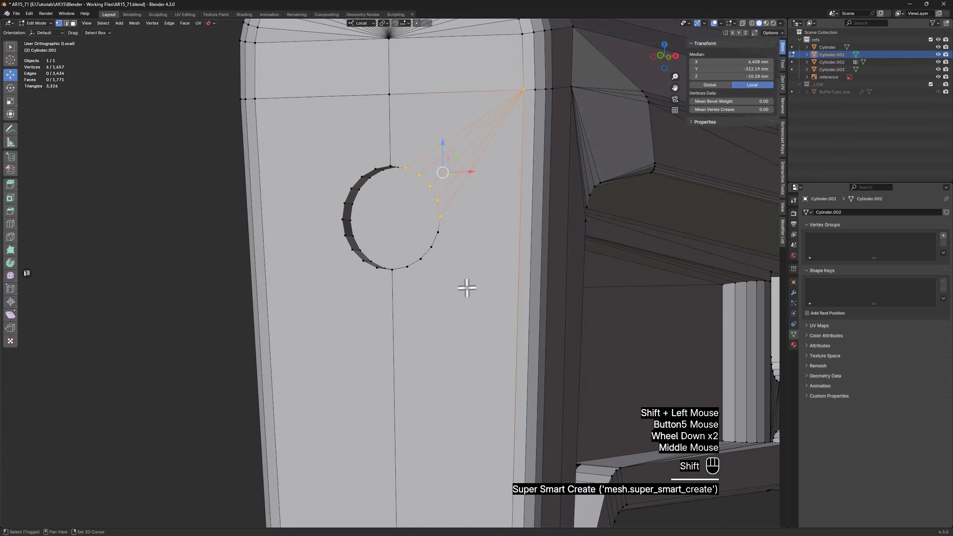
# Connect the upper hole's lower-side arc of vertices on the same half to the rear face's lower corner vertex
pyautogui.keyDown('shift'); pyautogui.moveTo(464, 287); pyautogui.dragTo(362, 132, button='middle'); pyautogui.keyUp('shift')
pyautogui.click(348, 131)
pyautogui.keyDown('ctrl'); pyautogui.click(376, 96); pyautogui.keyUp('ctrl')
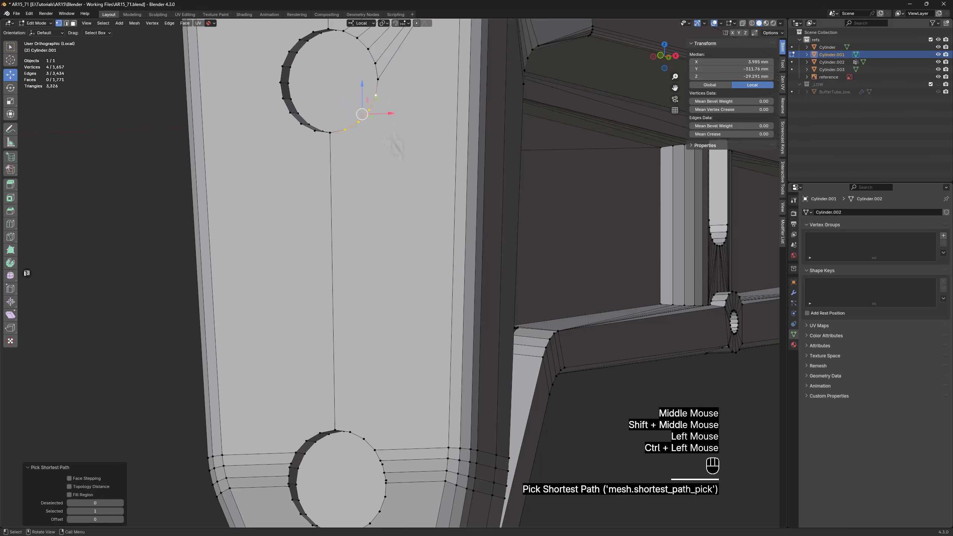
pyautogui.scroll(5, 448, 448)
pyautogui.scroll(3, 434, 381)
pyautogui.scroll(-2, 434, 382)
pyautogui.moveTo(448, 449); pyautogui.dragTo(266, 366, button='middle')
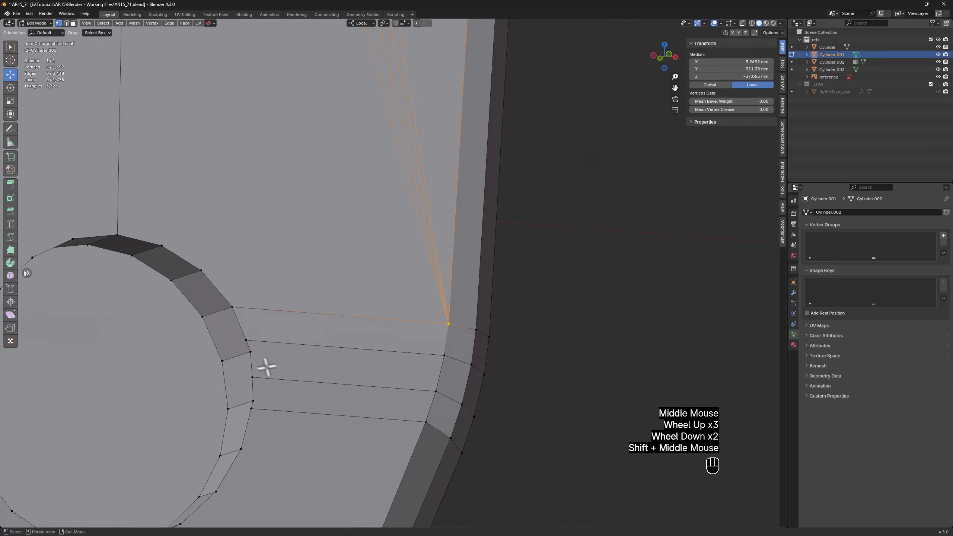
# Connect the lower hole's side vertex to the second vertex of the rounded corner and dissolve the old edge above it
pyautogui.click(250, 352)
pyautogui.keyDown('shift'); pyautogui.click(441, 354); pyautogui.keyUp('shift')
pyautogui.press('f')
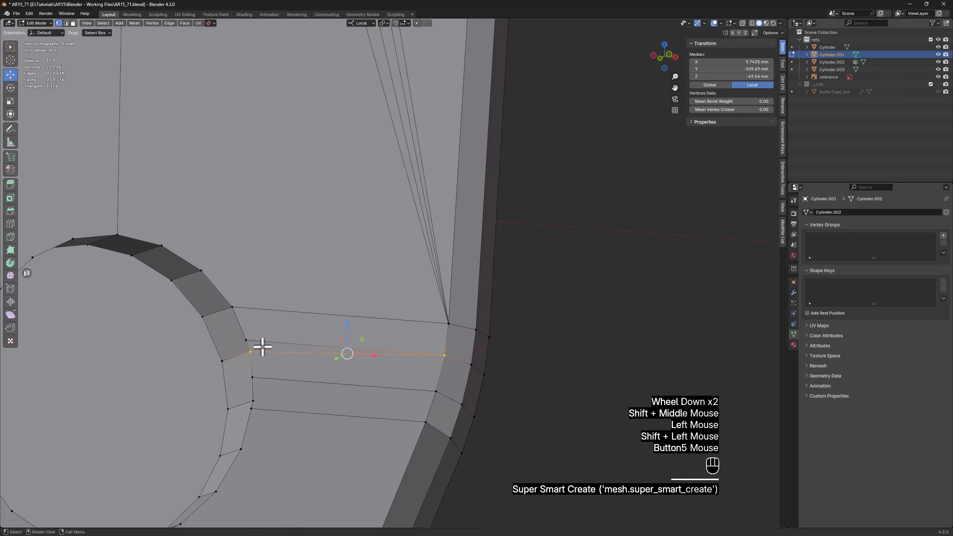
pyautogui.press('2')
pyautogui.click(266, 343)
pyautogui.press('x')
pyautogui.click(240, 343)
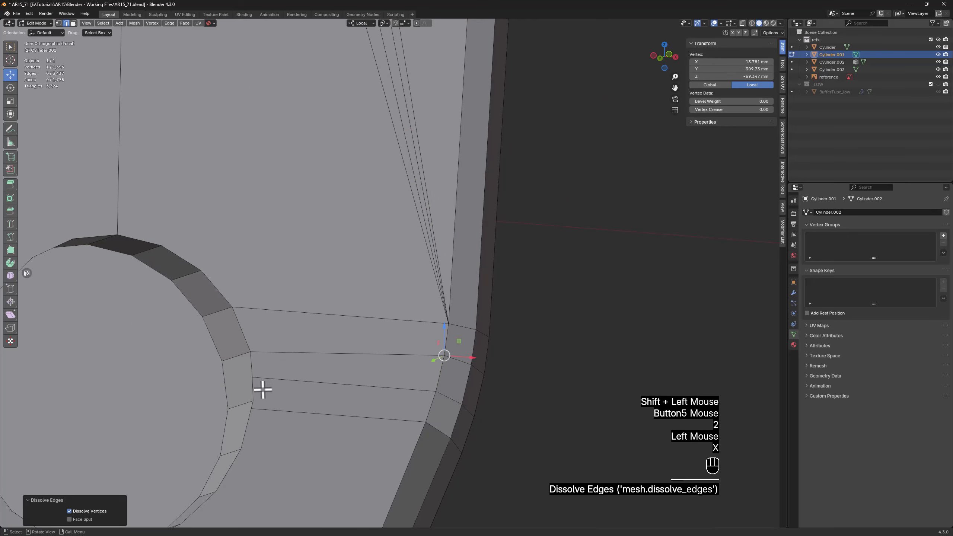
# Dissolve the two remaining old edges running from the lower hole's side to the rounded corner
pyautogui.click(308, 409)
pyautogui.press('x')
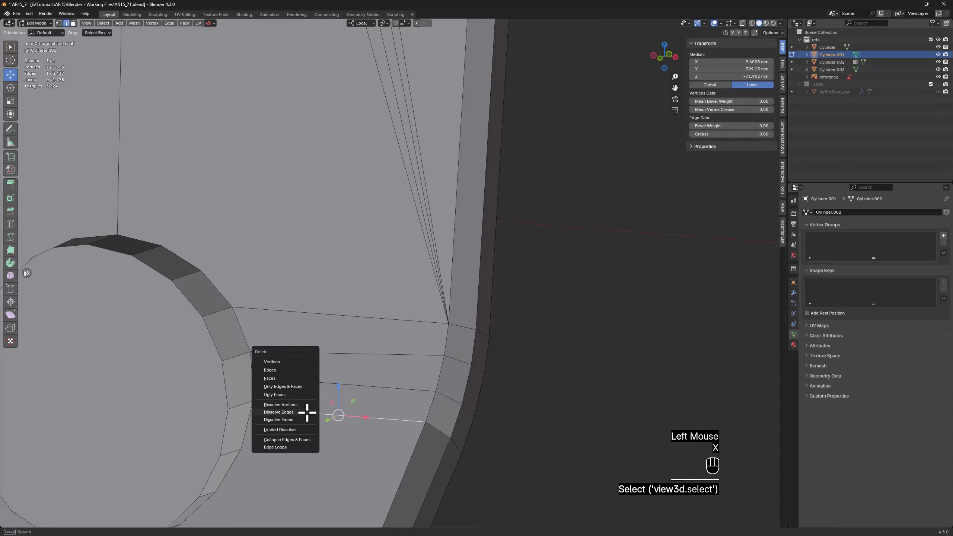
pyautogui.click(308, 411)
pyautogui.click(329, 383)
pyautogui.press('x')
pyautogui.click(329, 387)
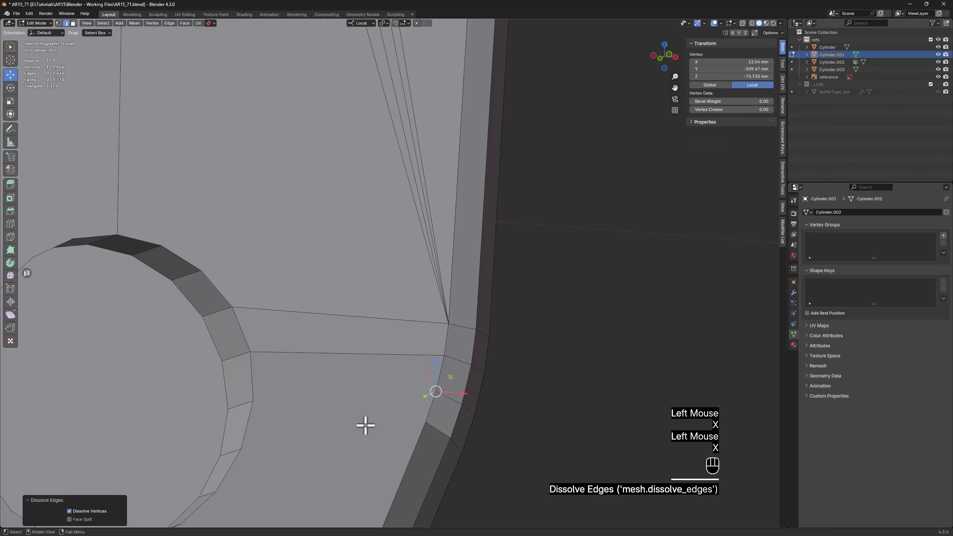
# Connect the next two vertices down the lower hole's rim to the third and fourth vertices of the rounded corner
pyautogui.press('1')
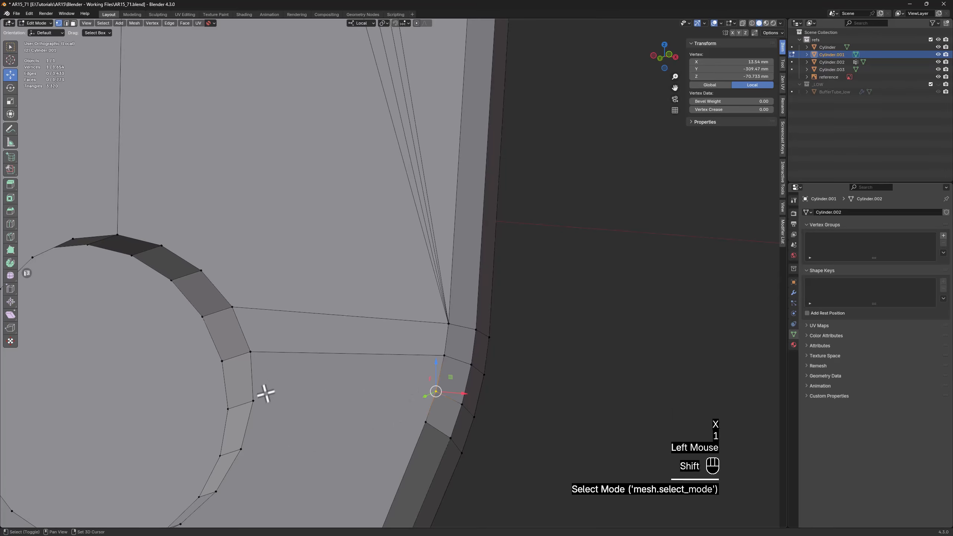
pyautogui.keyDown('shift'); pyautogui.click(253, 401); pyautogui.keyUp('shift')
pyautogui.press('f')
pyautogui.click(241, 449)
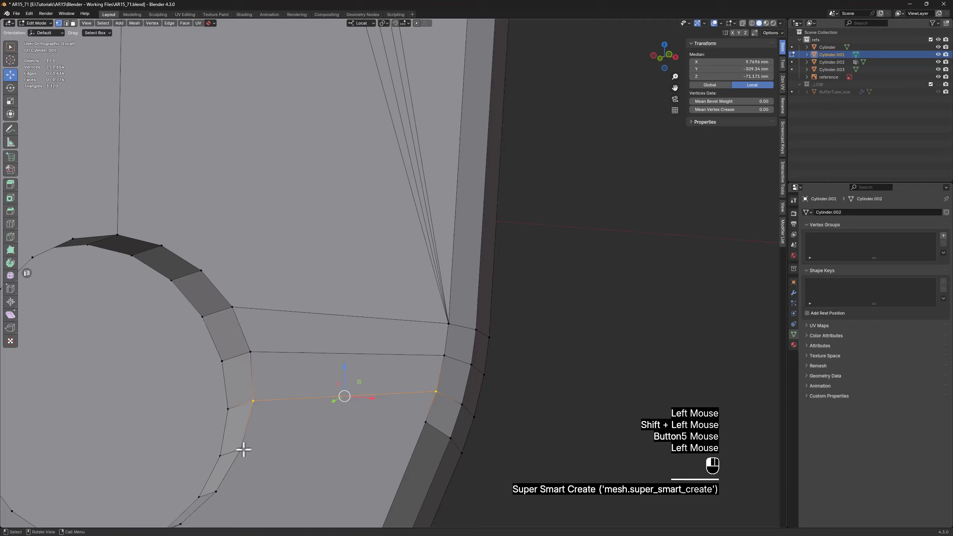
pyautogui.keyDown('shift'); pyautogui.click(420, 422); pyautogui.keyUp('shift')
pyautogui.press('f')
# Connect the two vertices beside the lower hole's top centre with edges up to the upper hole's bottom rim
pyautogui.scroll(-4, 390, 424)
pyautogui.moveTo(340, 343); pyautogui.dragTo(315, 359, button='middle')
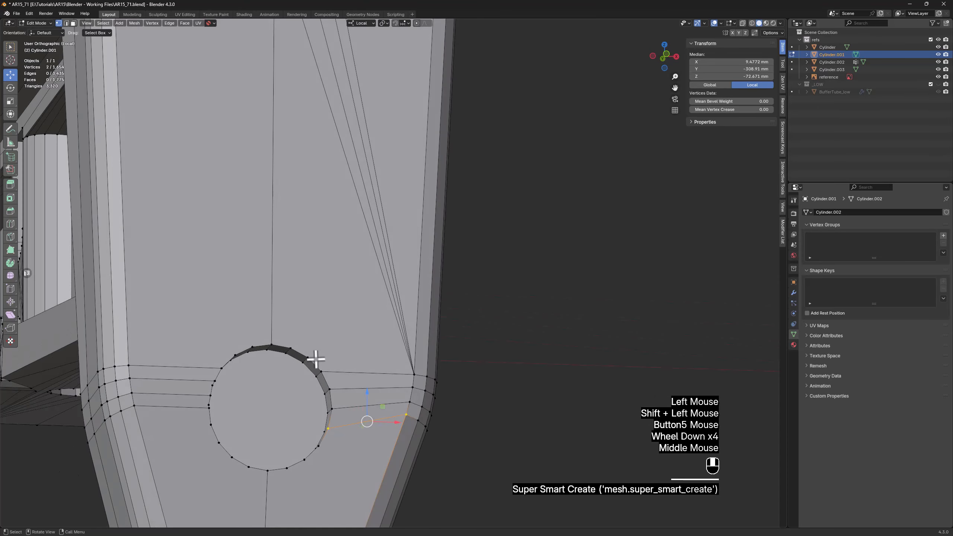
pyautogui.click(308, 358)
pyautogui.keyDown('ctrl'); pyautogui.click(291, 348); pyautogui.keyUp('ctrl')
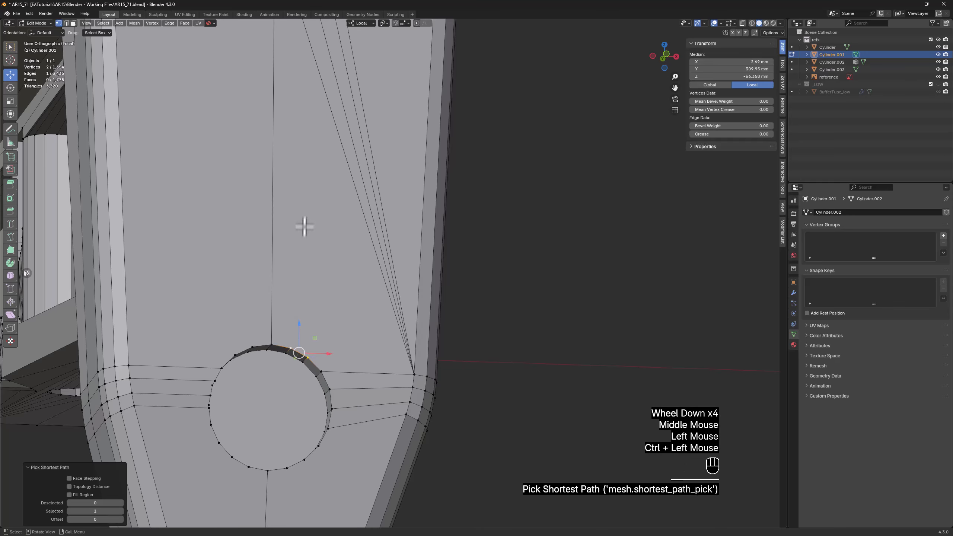
pyautogui.keyDown('shift'); pyautogui.moveTo(304, 226); pyautogui.dragTo(276, 430, button='middle'); pyautogui.keyUp('shift')
pyautogui.keyDown('shift'); pyautogui.click(291, 155); pyautogui.keyUp('shift')
pyautogui.press('f')
# Split the lower hole's floor down the middle by connecting its bottom and top centre vertices
pyautogui.scroll(-2, 298, 287)
pyautogui.scroll(3, 276, 430)
pyautogui.click(313, 490)
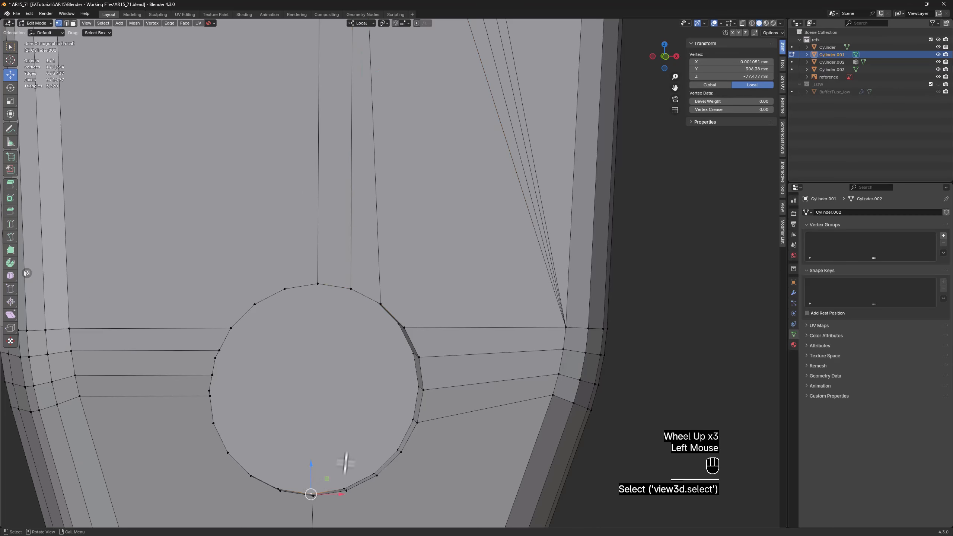
pyautogui.moveTo(312, 490); pyautogui.dragTo(329, 409, button='middle')
pyautogui.keyDown('shift'); pyautogui.click(311, 305); pyautogui.keyUp('shift')
pyautogui.scroll(-2, 315, 324)
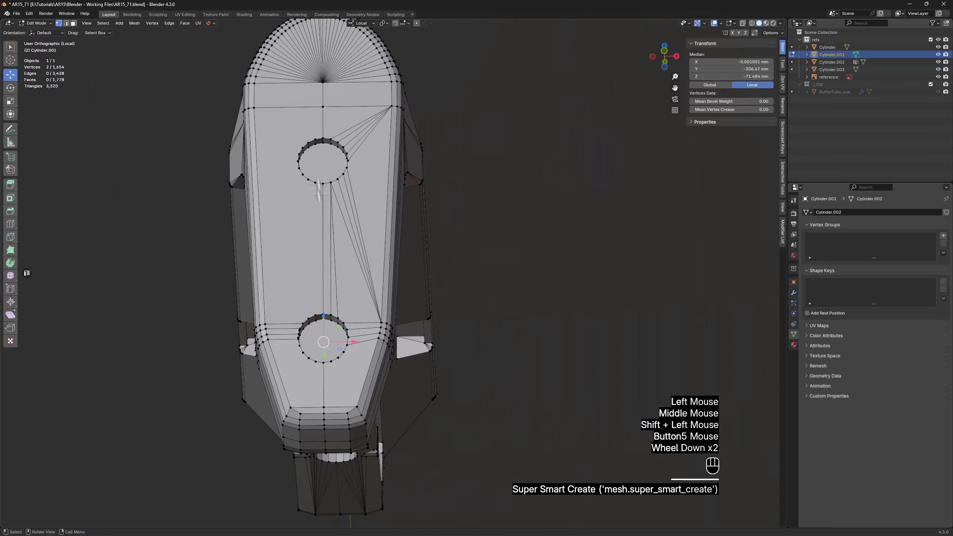
# Split the upper hole's floor down the middle by connecting its centre vertices, using X-ray to reach them
pyautogui.keyDown('shift'); pyautogui.moveTo(315, 158); pyautogui.dragTo(315, 324, button='middle'); pyautogui.keyUp('shift')
pyautogui.scroll(4, 316, 327)
pyautogui.scroll(1, 314, 352)
pyautogui.hotkey('alt', 'z')
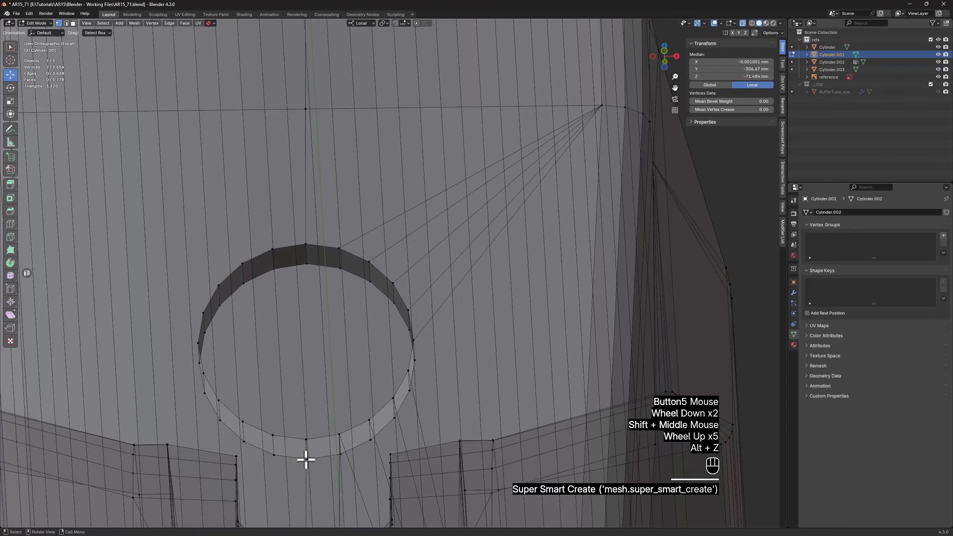
pyautogui.click(307, 458)
pyautogui.moveTo(315, 411); pyautogui.dragTo(305, 420, button='middle')
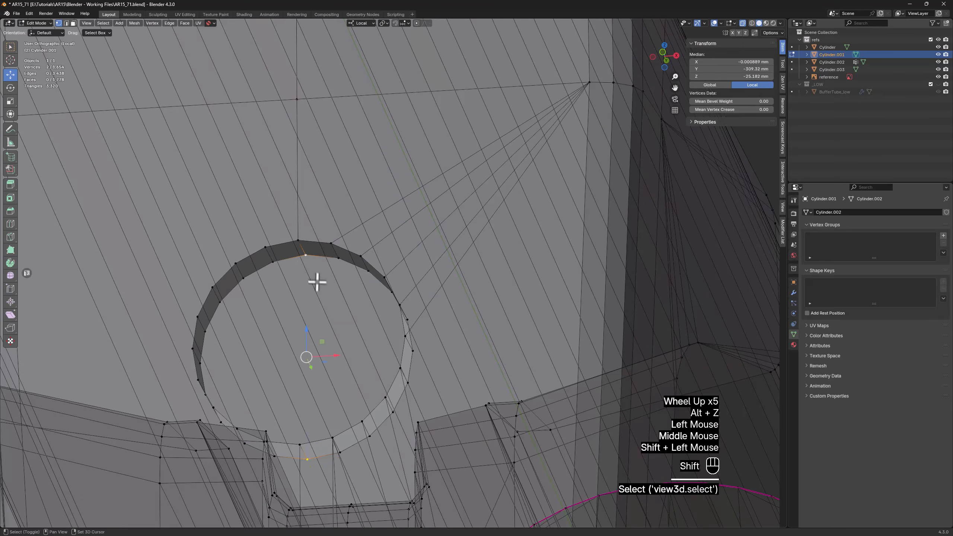
pyautogui.press('f')
pyautogui.hotkey('alt', 'z')
pyautogui.scroll(-4, 315, 315)
# Select the stock's uncleaned half in front X-ray view, up to the centre line, and delete its vertices
pyautogui.moveTo(315, 318); pyautogui.dragTo(325, 331, button='middle')
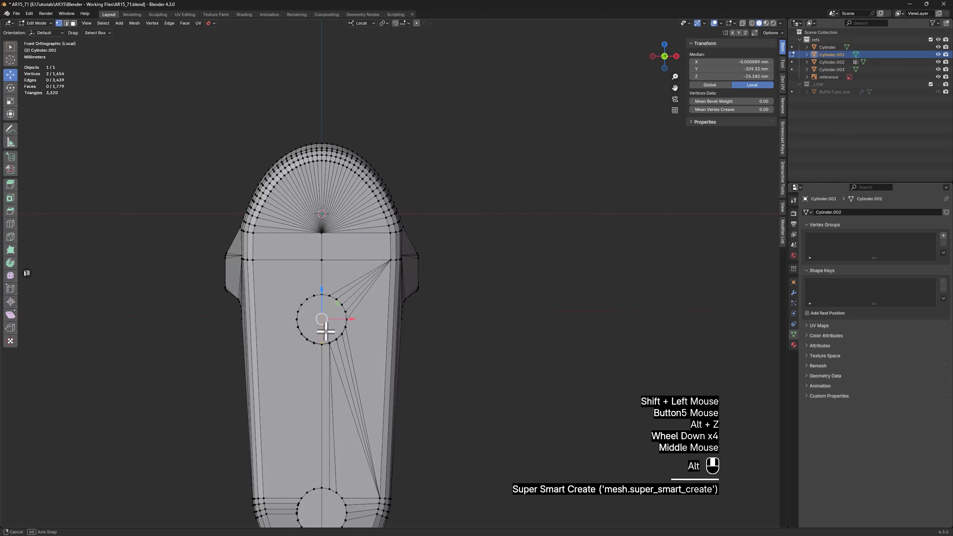
pyautogui.hotkey('alt', 'z')
pyautogui.keyDown('shift'); pyautogui.moveTo(336, 366); pyautogui.dragTo(377, 262, button='middle'); pyautogui.keyUp('shift')
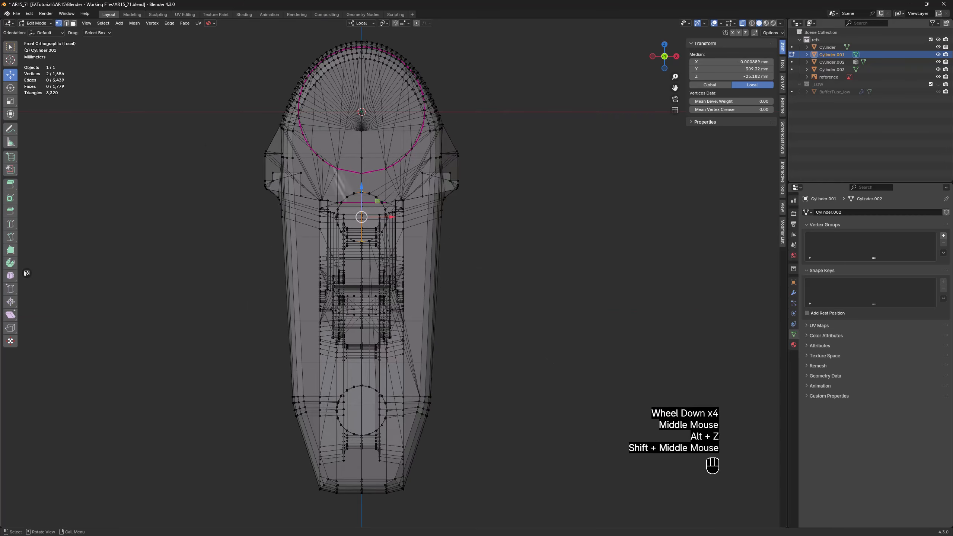
pyautogui.scroll(-1, 203, 454)
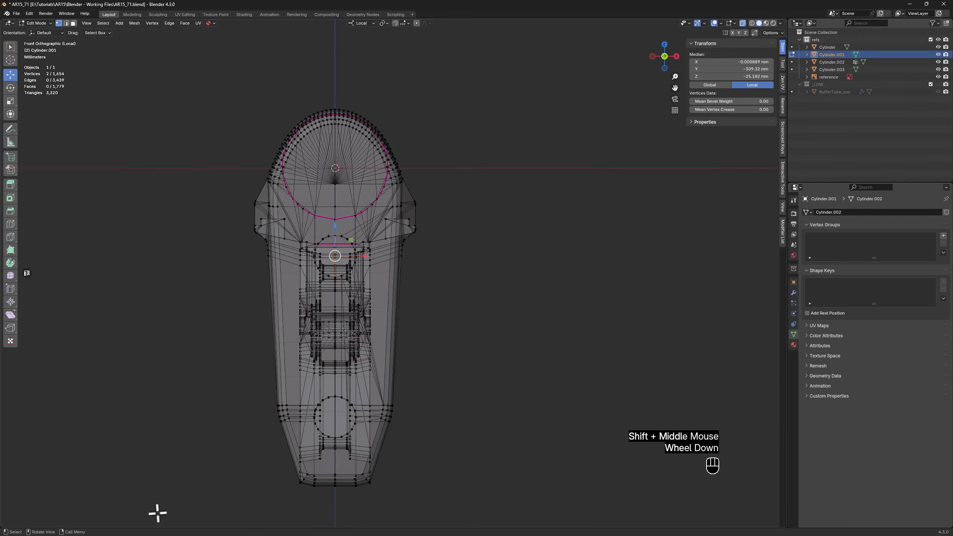
pyautogui.moveTo(156, 513); pyautogui.dragTo(333, 85)
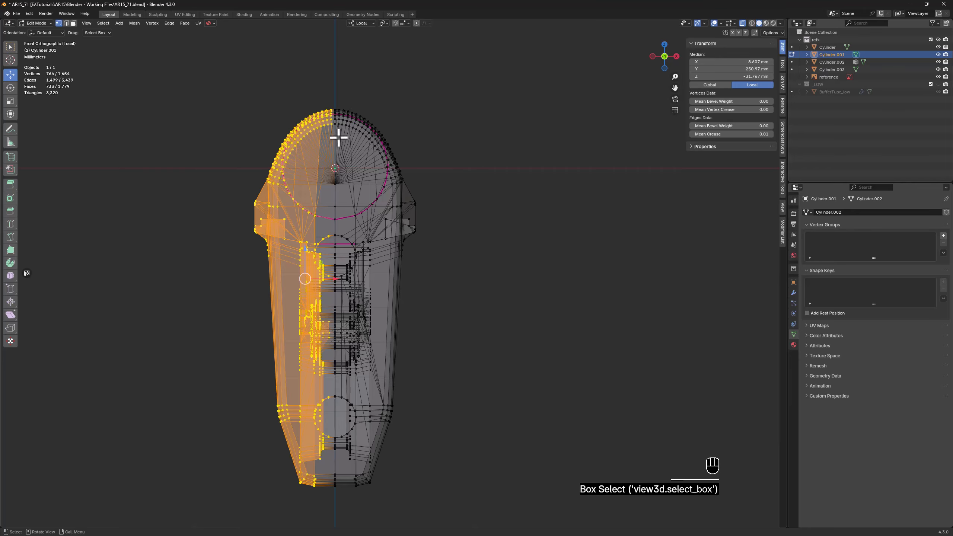
pyautogui.scroll(2, 338, 138)
pyautogui.press('x')
pyautogui.click(323, 89)
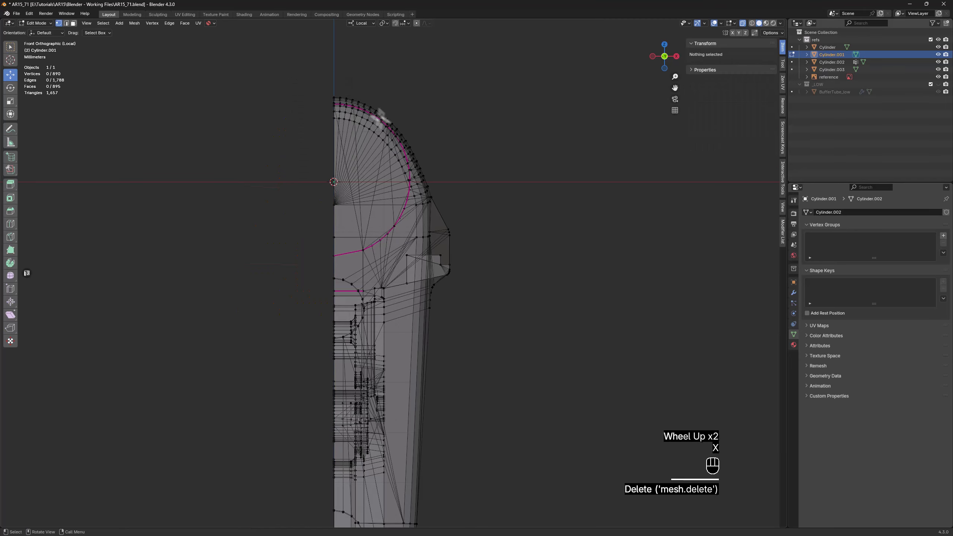
# Turn X-ray off, return to Object Mode and add a Mirror modifier to the remaining half of the stock
pyautogui.hotkey('alt', 'z')
pyautogui.scroll(-2, 277, 213)
pyautogui.moveTo(276, 213); pyautogui.dragTo(351, 266, button='middle')
pyautogui.press('Tab')
pyautogui.press('space')
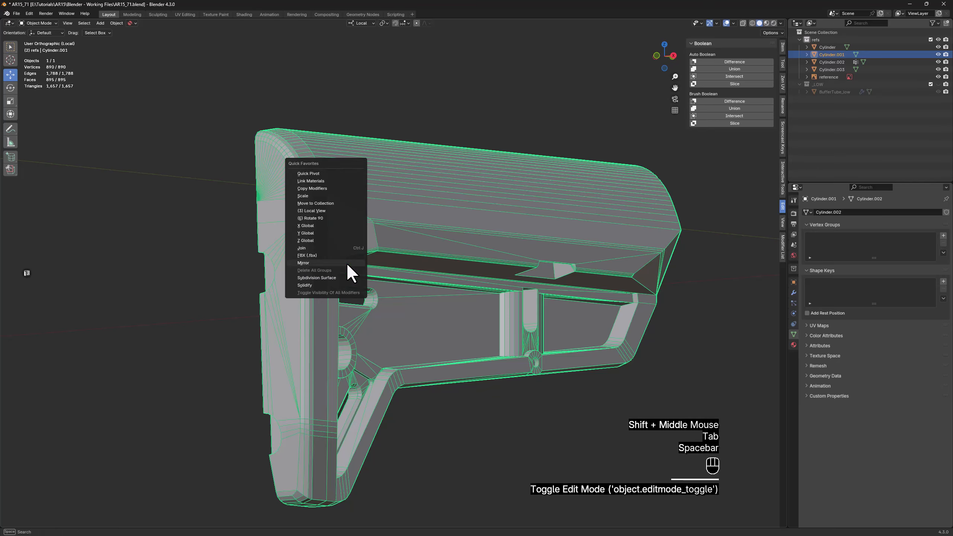
pyautogui.click(346, 263)
# Check the mirrored stock with the wireframe hidden, and save the file incrementally as AR15_72.blend
pyautogui.press('F4')
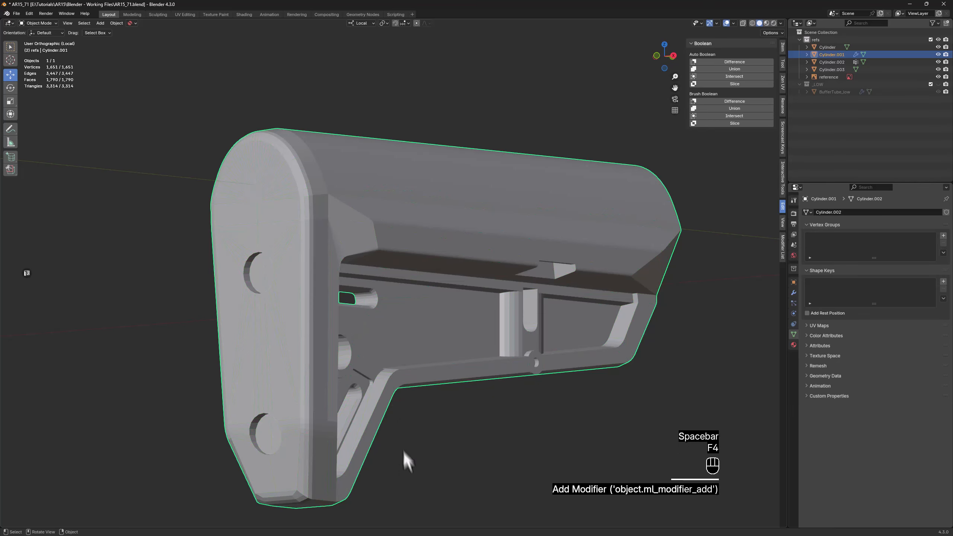
pyautogui.moveTo(402, 450); pyautogui.dragTo(412, 336, button='middle')
pyautogui.press('F4')
pyautogui.moveTo(586, 292); pyautogui.dragTo(509, 294, button='middle')
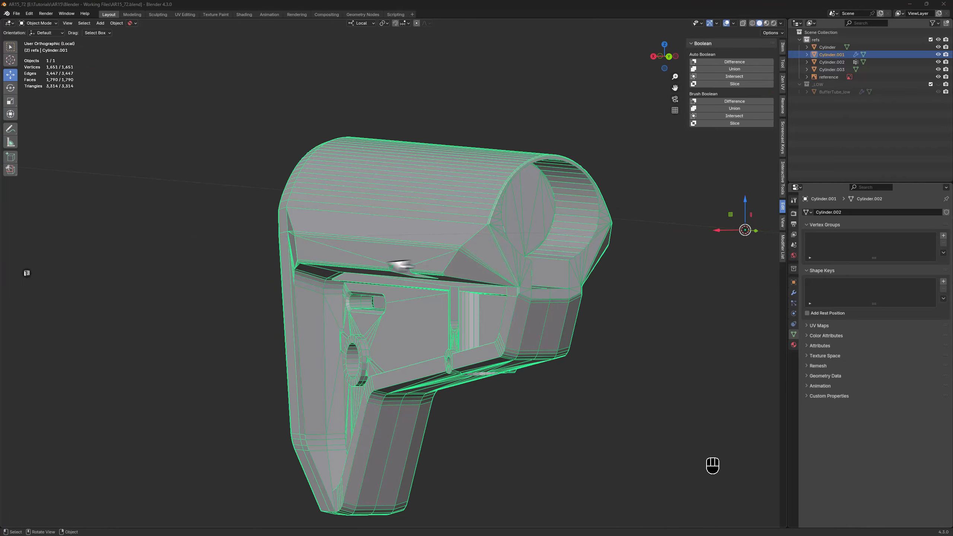
# Apply the Mirror modifier on the stock
pyautogui.moveTo(400, 265); pyautogui.dragTo(599, 259, button='middle')
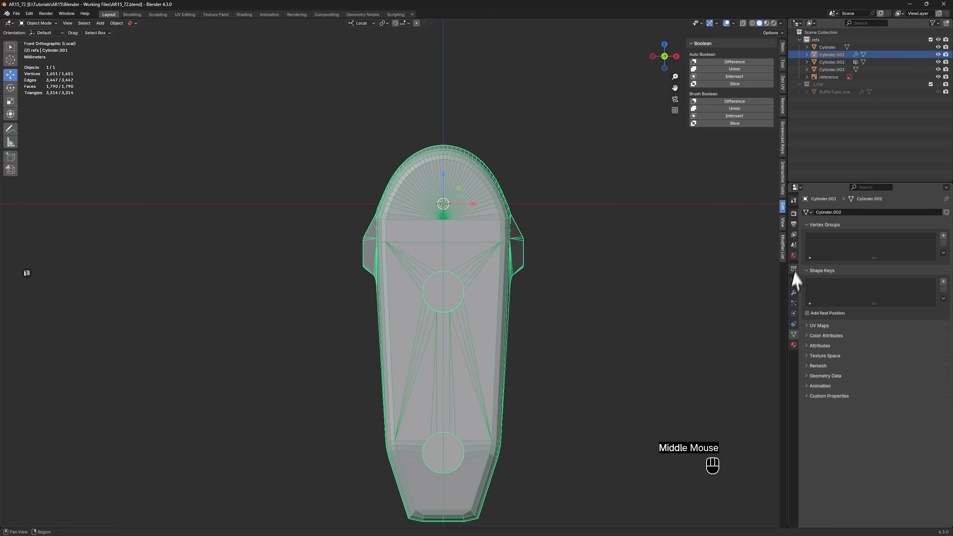
pyautogui.click(795, 293)
pyautogui.click(820, 293)
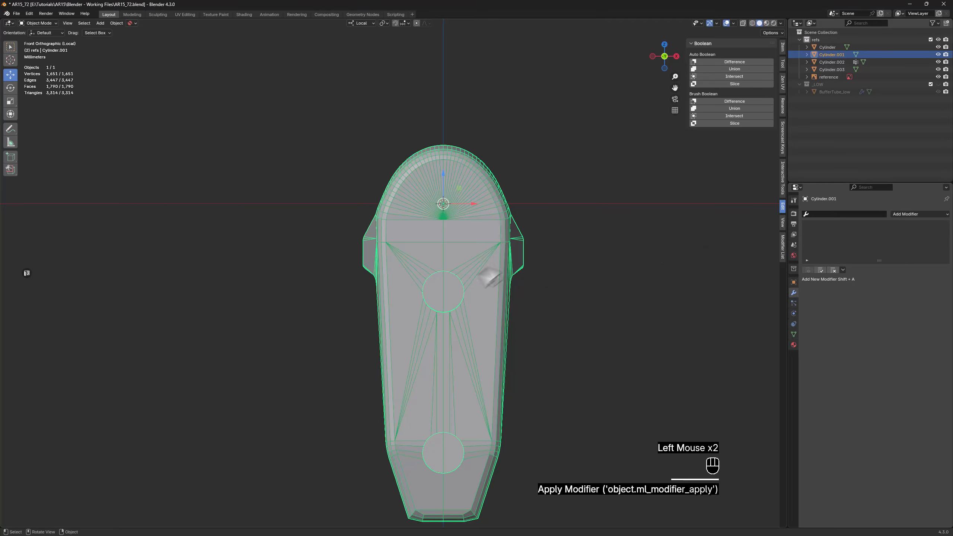
# Select the upper screw hole's full outer edge loop on the rear face and scale it up to about 1.137
pyautogui.scroll(4, 447, 287)
pyautogui.press('Tab')
pyautogui.press('2')
pyautogui.keyDown('alt'); pyautogui.click(445, 250); pyautogui.keyUp('alt')
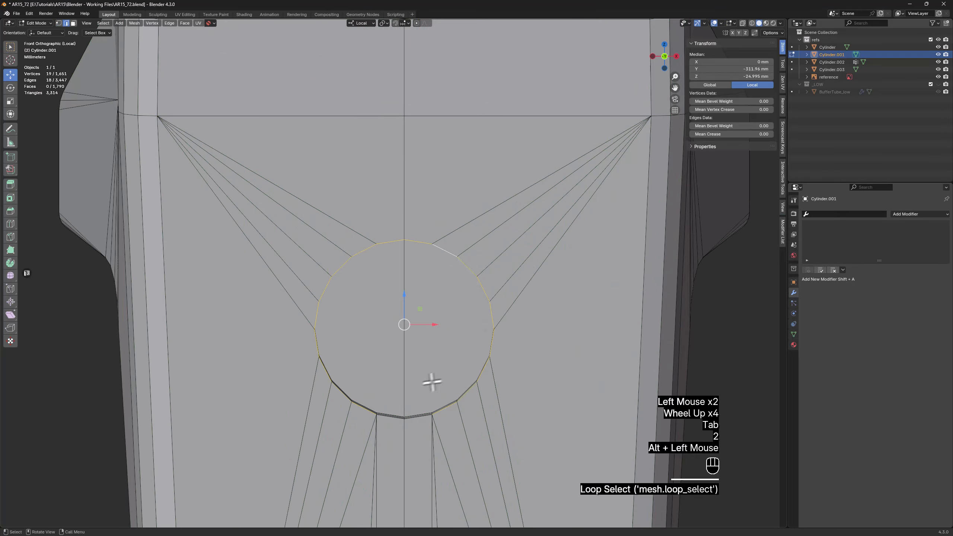
pyautogui.keyDown('shift'); pyautogui.click(398, 419); pyautogui.keyUp('shift')
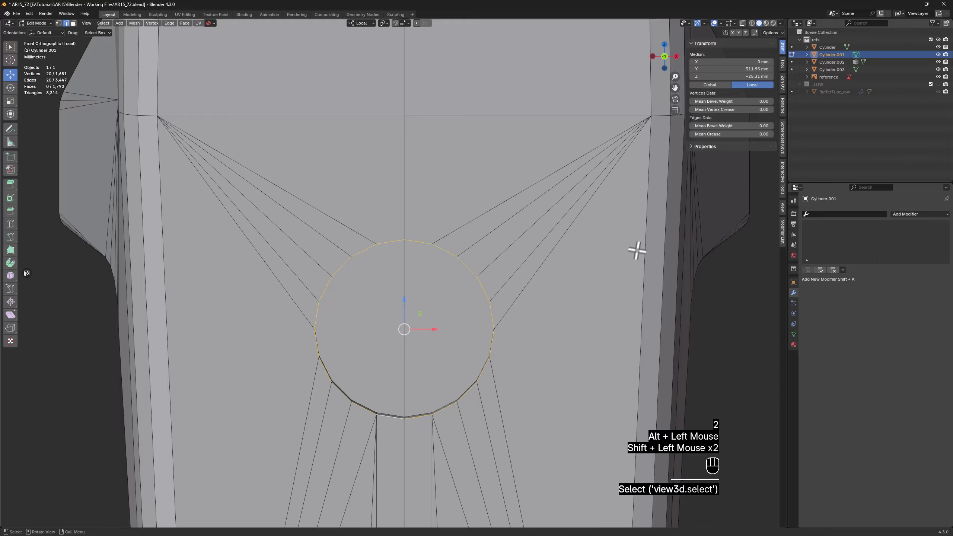
pyautogui.press('s')
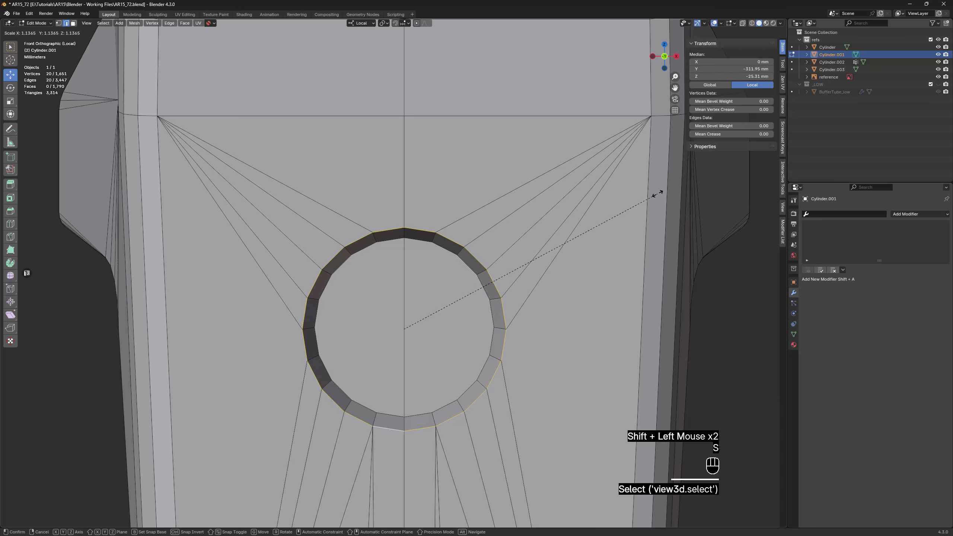
pyautogui.click(655, 196)
pyautogui.moveTo(624, 249); pyautogui.dragTo(539, 254, button='middle')
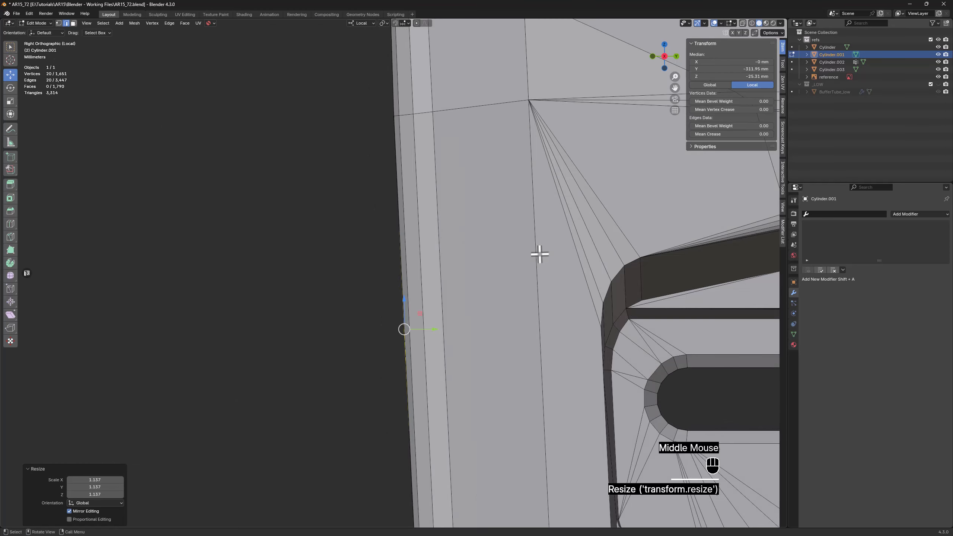
pyautogui.moveTo(393, 249); pyautogui.dragTo(486, 248, button='middle')
pyautogui.scroll(-3, 484, 250)
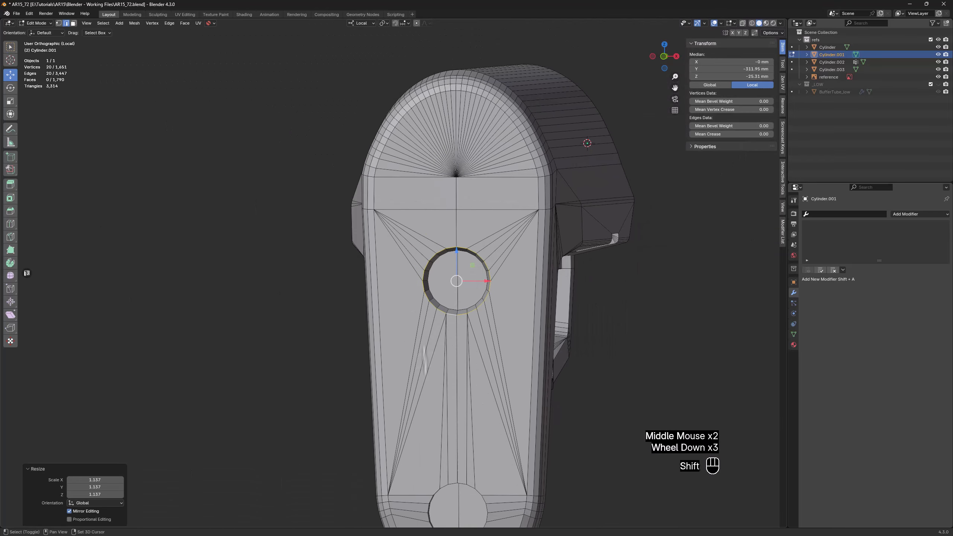
# Select the lower screw hole's full outer edge loop and scale it up to about 1.17
pyautogui.keyDown('shift'); pyautogui.moveTo(466, 502); pyautogui.dragTo(466, 322, button='middle'); pyautogui.keyUp('shift')
pyautogui.scroll(3, 465, 319)
pyautogui.scroll(1, 501, 325)
pyautogui.keyDown('alt'); pyautogui.click(552, 302); pyautogui.keyUp('alt')
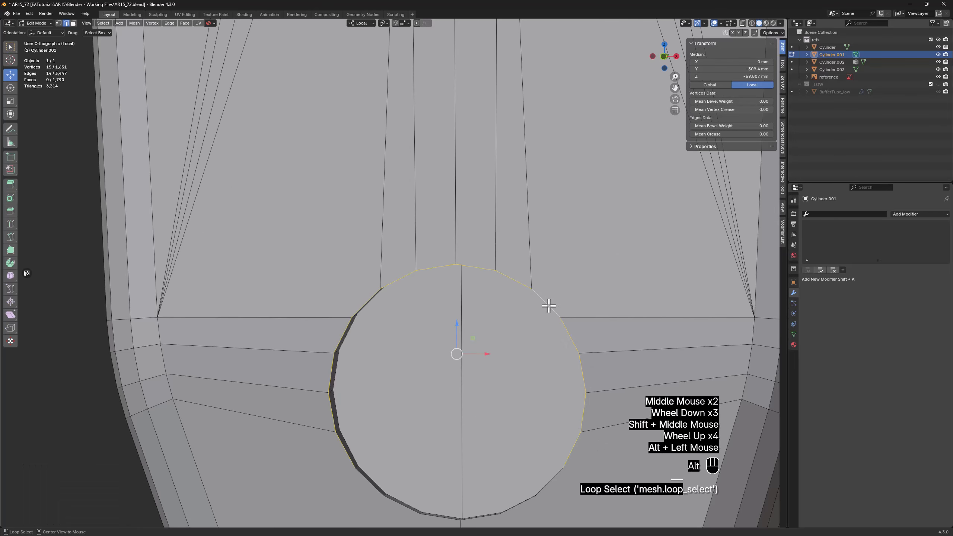
pyautogui.keyDown('alt'); pyautogui.keyDown('shift'); pyautogui.click(554, 452); pyautogui.keyUp('shift'); pyautogui.keyUp('alt')
pyautogui.keyDown('alt'); pyautogui.keyDown('shift'); pyautogui.click(556, 481); pyautogui.keyUp('shift'); pyautogui.keyUp('alt')
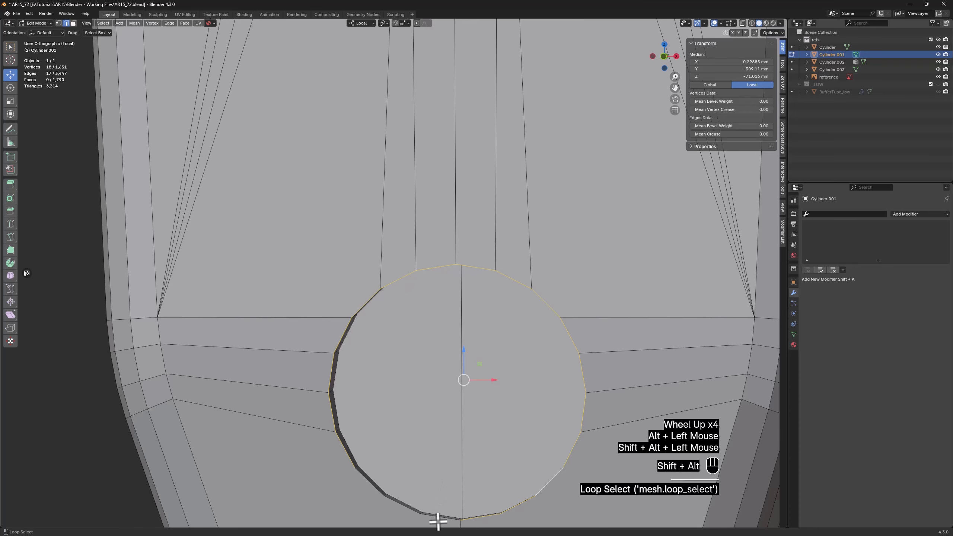
pyautogui.moveTo(486, 417); pyautogui.dragTo(436, 253, button='middle')
pyautogui.scroll(-1, 519, 326)
pyautogui.press('s')
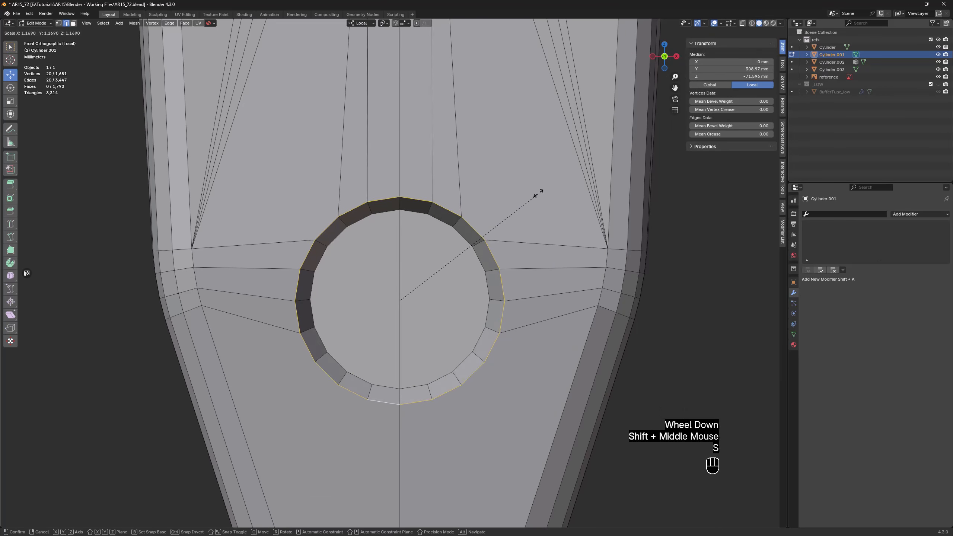
pyautogui.click(539, 195)
# Connect three vertices on the lower screw hole's bottom rim to the nearest inner bottom corner vertex of the rear face
pyautogui.keyDown('alt'); pyautogui.moveTo(580, 239); pyautogui.dragTo(432, 313, button='middle'); pyautogui.keyUp('alt')
pyautogui.scroll(-3, 480, 242)
pyautogui.scroll(3, 432, 313)
pyautogui.press('1')
pyautogui.click(434, 296)
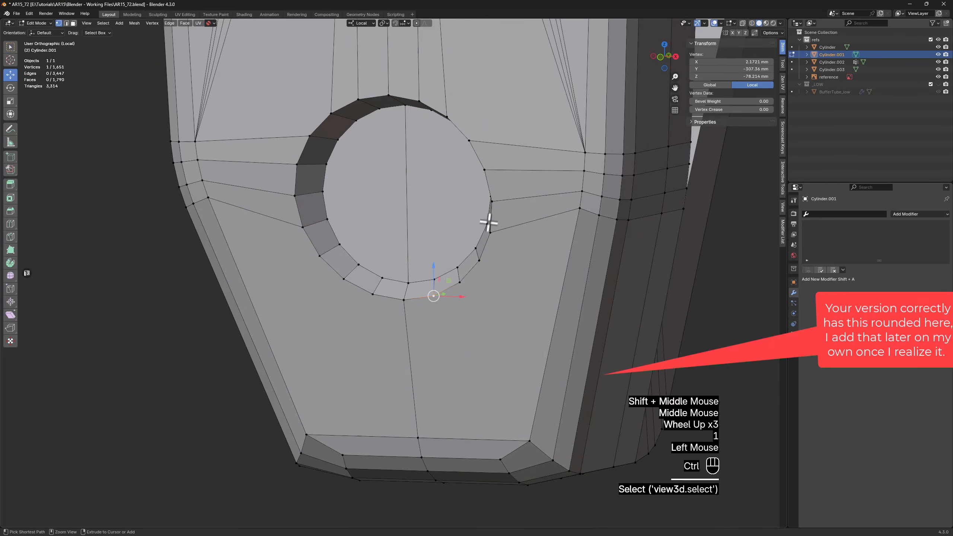
pyautogui.keyDown('ctrl'); pyautogui.click(481, 260); pyautogui.keyUp('ctrl')
pyautogui.keyDown('shift'); pyautogui.click(529, 441); pyautogui.keyUp('shift')
pyautogui.press('f')
# Slide the lowest vertex row at the side bend beside the lower screw hole further down the slanted edges, including the outer bevel vertices
pyautogui.scroll(-1, 497, 351)
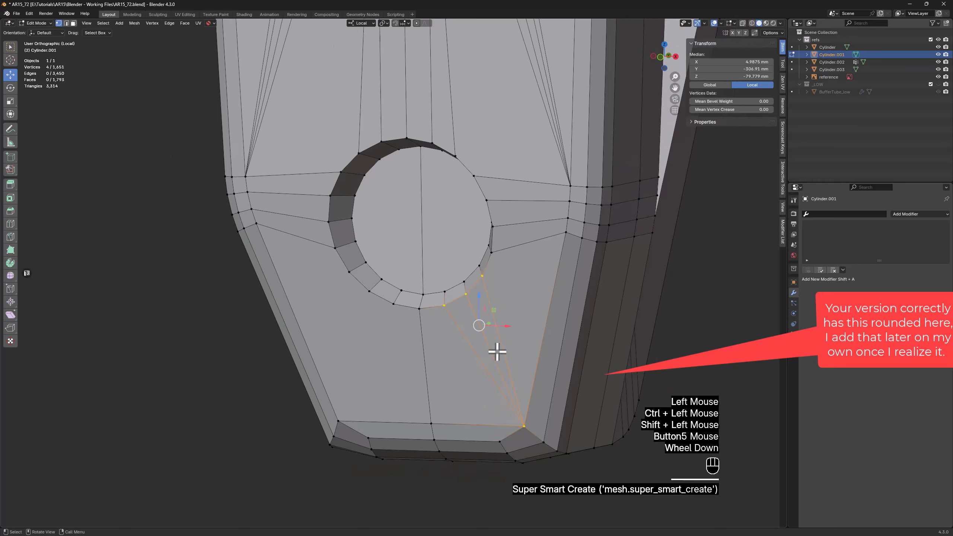
pyautogui.scroll(-2, 497, 352)
pyautogui.moveTo(497, 352); pyautogui.dragTo(594, 259, button='middle')
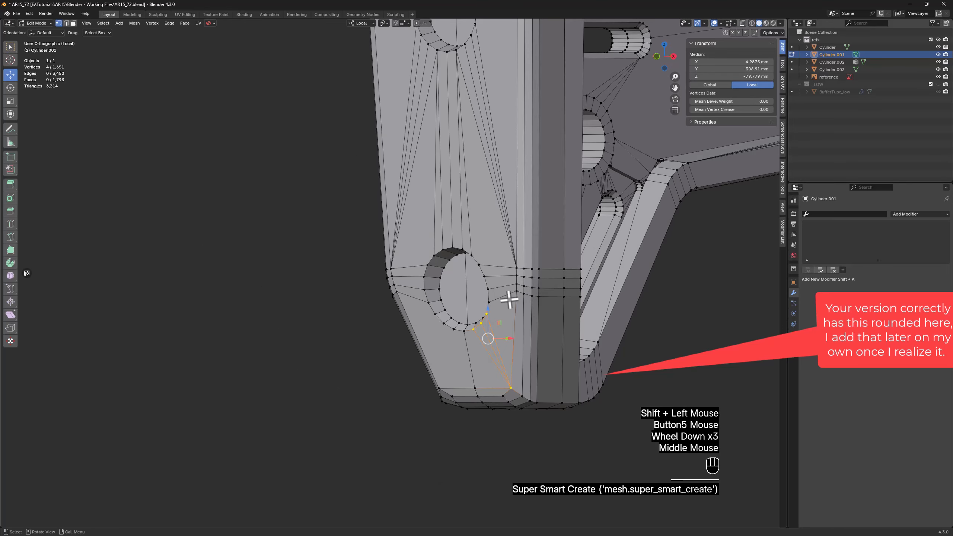
pyautogui.scroll(3, 515, 298)
pyautogui.click(517, 283)
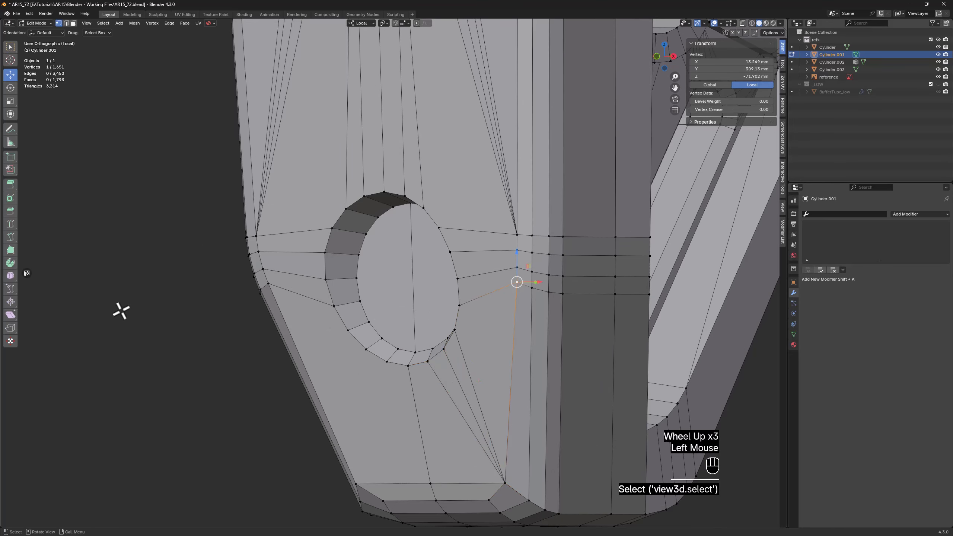
pyautogui.click(26, 297)
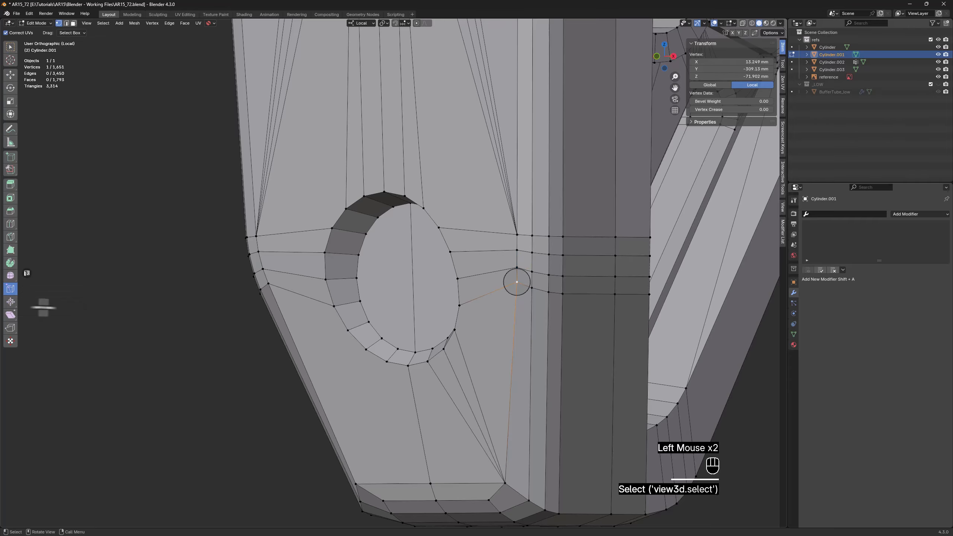
pyautogui.scroll(1, 443, 324)
pyautogui.moveTo(443, 324); pyautogui.dragTo(527, 261, button='middle')
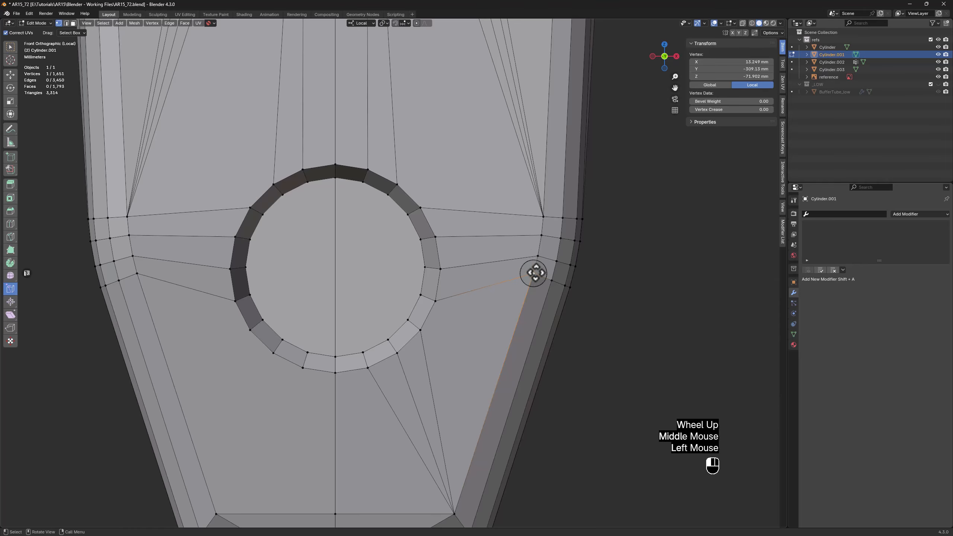
pyautogui.moveTo(535, 273)
pyautogui.mouseDown()
pyautogui.moveTo(528, 290)
pyautogui.moveTo(554, 283)
pyautogui.moveTo(526, 298)
pyautogui.moveTo(535, 287)
pyautogui.mouseUp()
pyautogui.click(554, 283)
pyautogui.scroll(2, 598, 295)
pyautogui.hotkey('alt', 'z')
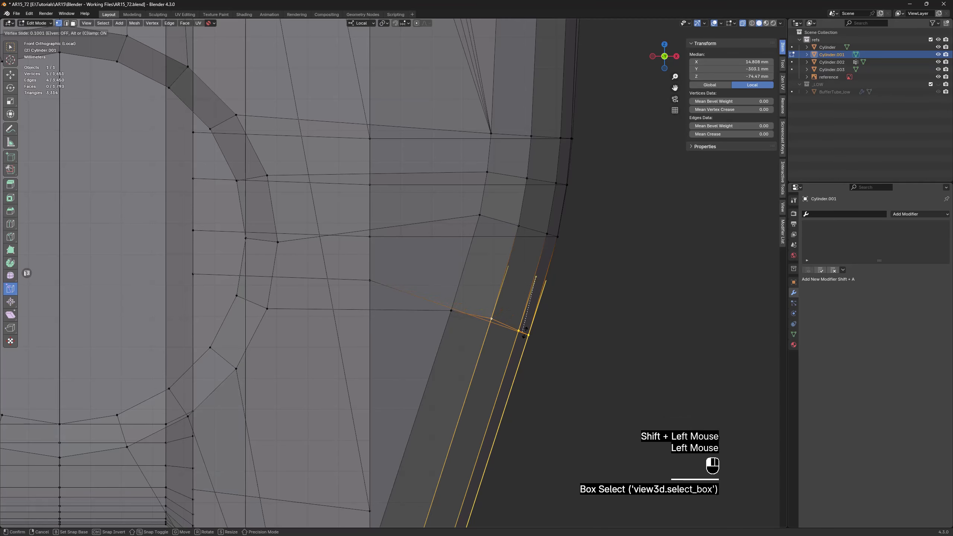
pyautogui.moveTo(528, 327); pyautogui.dragTo(529, 330)
# Slide the two vertex rows above it down as well, spacing the bend's rows more evenly beside the lower screw hole
pyautogui.moveTo(581, 215)
pyautogui.mouseDown()
pyautogui.moveTo(511, 249)
pyautogui.moveTo(532, 222)
pyautogui.moveTo(529, 259)
pyautogui.mouseUp()
pyautogui.hotkey('alt', 'z')
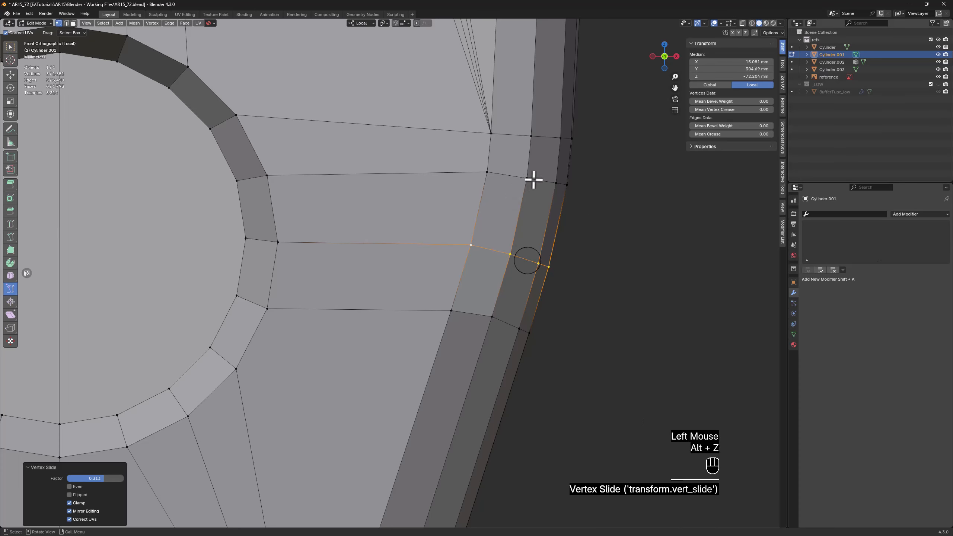
pyautogui.hotkey('alt', 'z')
pyautogui.click(487, 171)
pyautogui.hotkey('alt', 'z')
pyautogui.moveTo(489, 172); pyautogui.dragTo(487, 180)
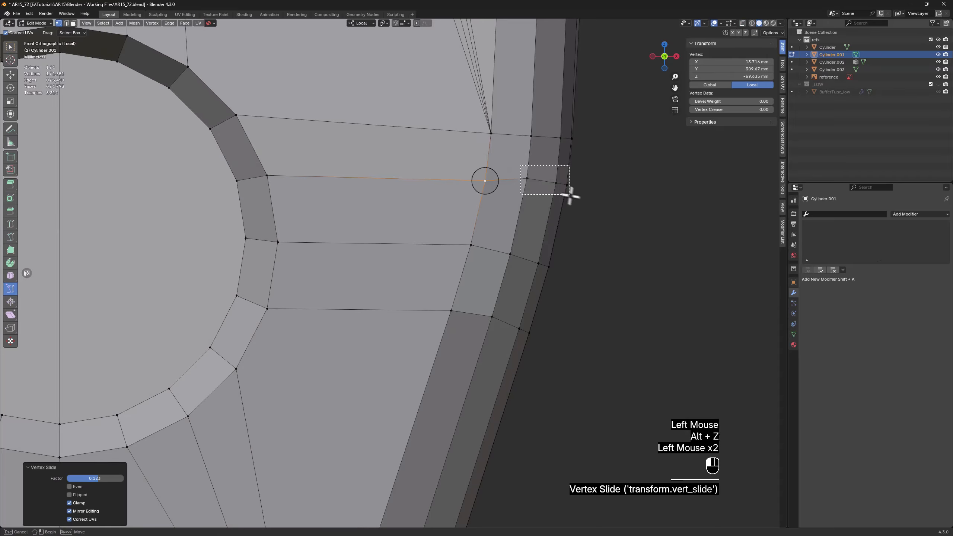
pyautogui.moveTo(570, 195); pyautogui.dragTo(571, 195)
pyautogui.moveTo(592, 193); pyautogui.dragTo(617, 192, button='middle')
pyautogui.keyDown('shift'); pyautogui.click(633, 182); pyautogui.keyUp('shift')
pyautogui.scroll(-2, 613, 194)
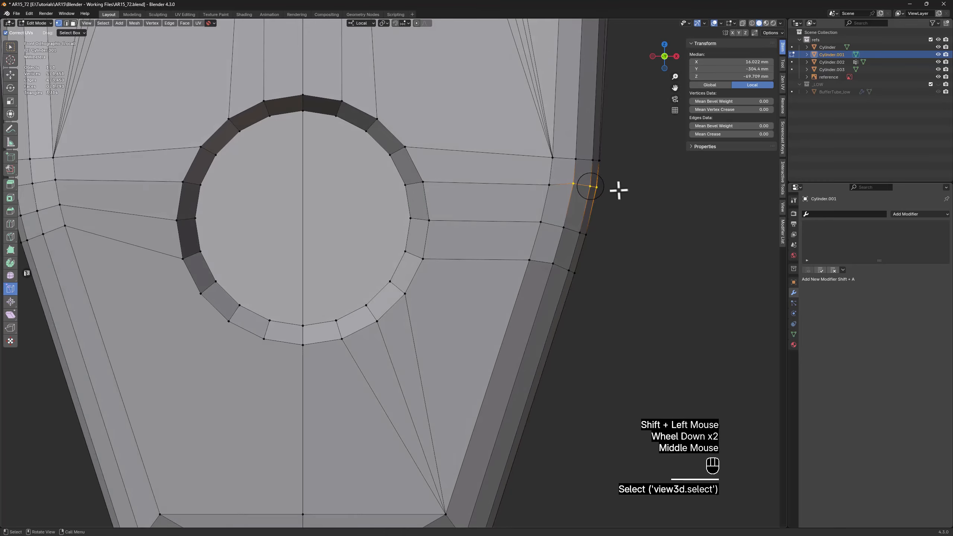
pyautogui.scroll(2, 615, 191)
pyautogui.moveTo(578, 187); pyautogui.dragTo(581, 193)
pyautogui.scroll(-3, 600, 210)
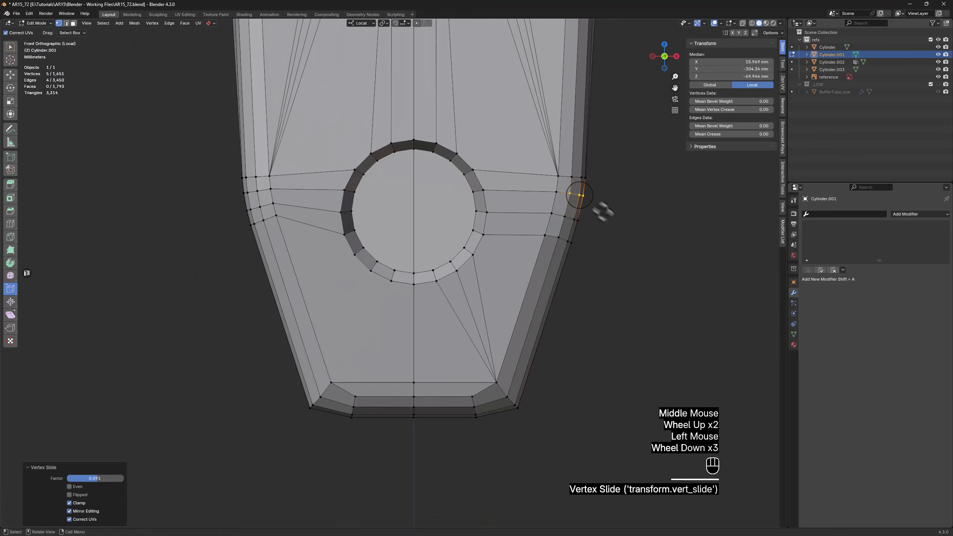
# Connect the two loose vertices across the rounded rear corner of the side recess with an edge, and return to the selection tool
pyautogui.moveTo(602, 213); pyautogui.dragTo(241, 304, button='middle')
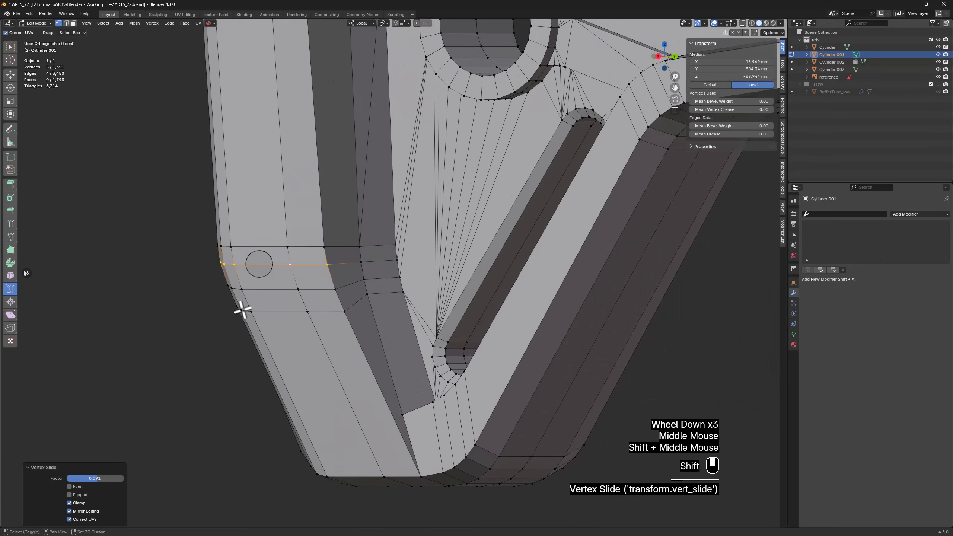
pyautogui.scroll(-1, 241, 304)
pyautogui.keyDown('shift'); pyautogui.moveTo(396, 142); pyautogui.dragTo(390, 353, button='middle'); pyautogui.keyUp('shift')
pyautogui.moveTo(393, 194); pyautogui.dragTo(421, 192, button='middle')
pyautogui.scroll(4, 372, 209)
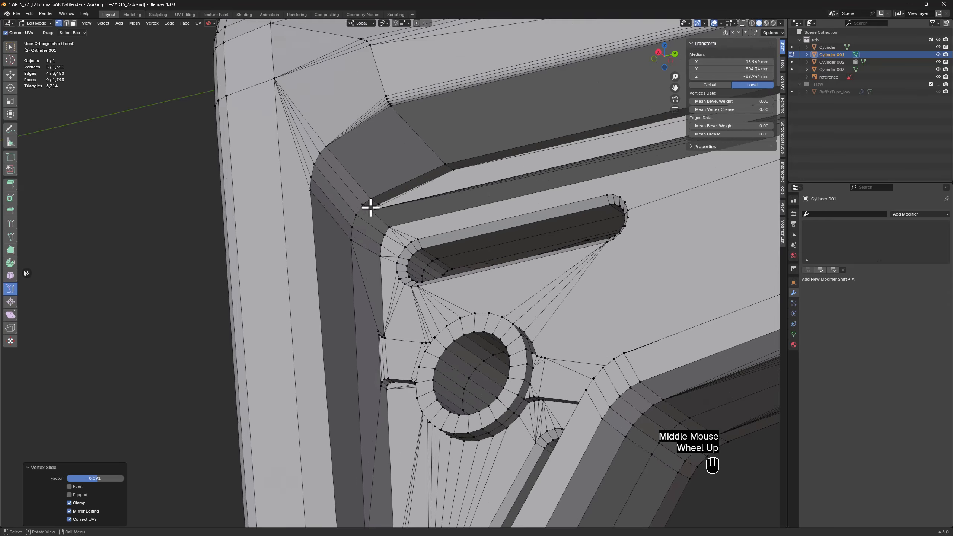
pyautogui.click(372, 215)
pyautogui.keyDown('shift'); pyautogui.click(336, 227); pyautogui.keyUp('shift')
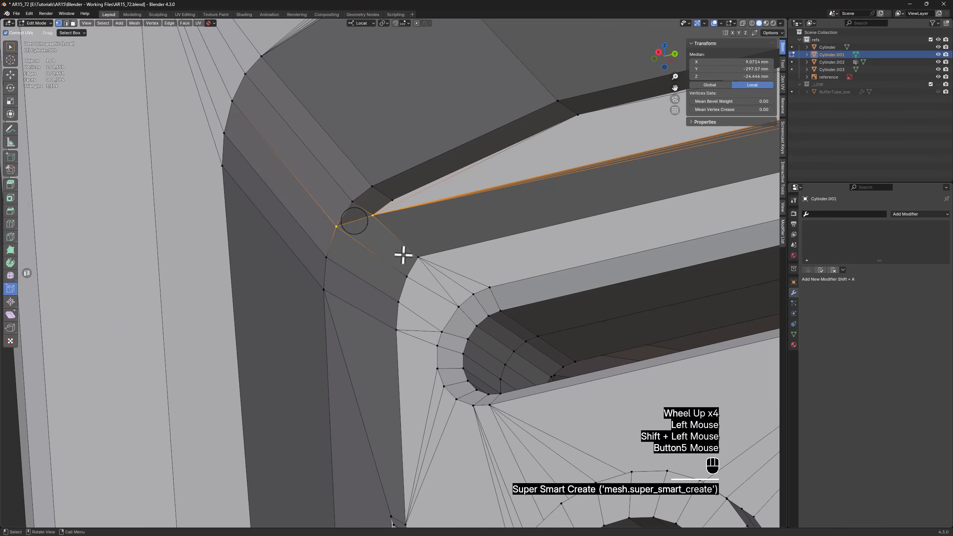
pyautogui.press('w')
# Triangulate the two large n-gon faces of the side recess beside the horizontal slot, and convert them with Tris to Quads
pyautogui.scroll(-4, 394, 240)
pyautogui.keyDown('shift'); pyautogui.moveTo(464, 267); pyautogui.dragTo(421, 233, button='middle'); pyautogui.keyUp('shift')
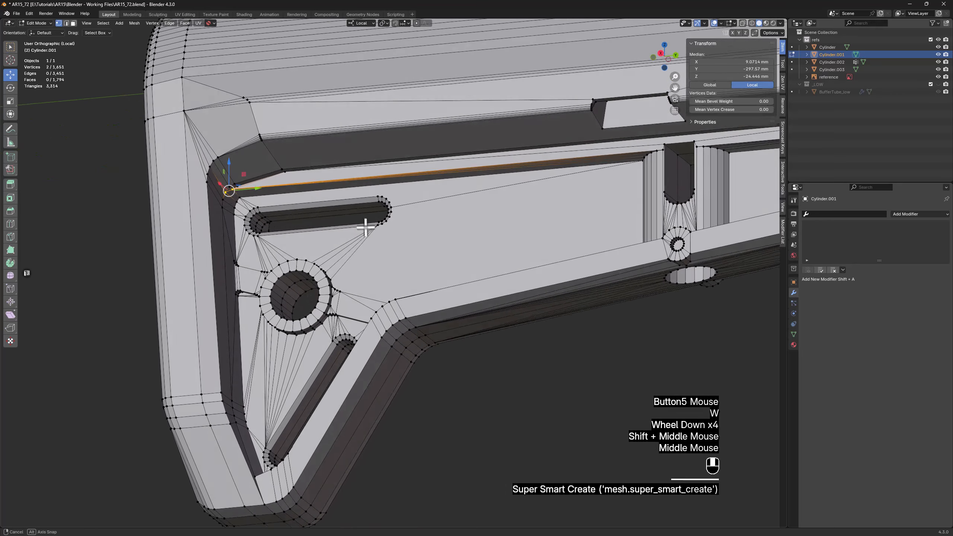
pyautogui.scroll(2, 425, 229)
pyautogui.press('3')
pyautogui.click(419, 221)
pyautogui.keyDown('shift'); pyautogui.click(384, 166); pyautogui.keyUp('shift')
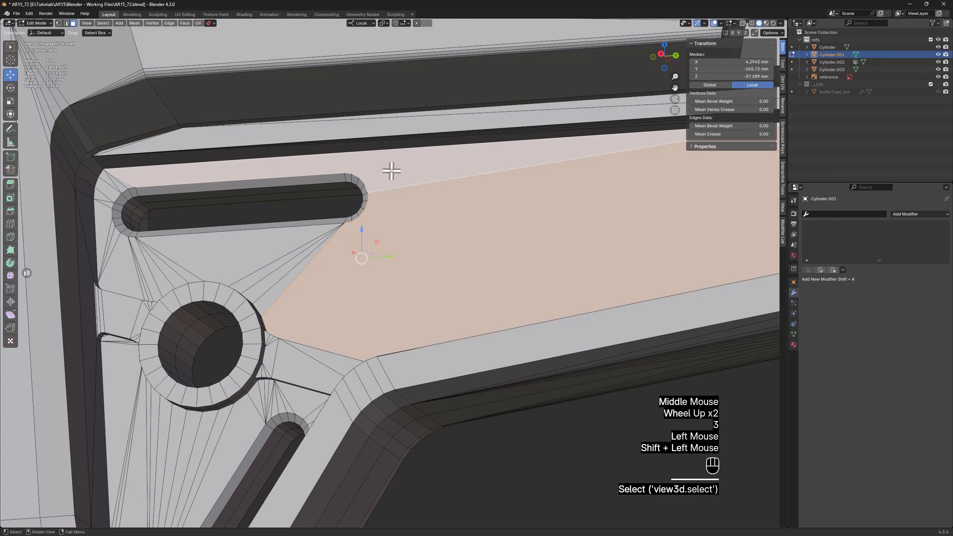
pyautogui.scroll(-2, 389, 166)
pyautogui.moveTo(390, 166); pyautogui.dragTo(400, 185, button='middle')
pyautogui.rightClick(410, 222)
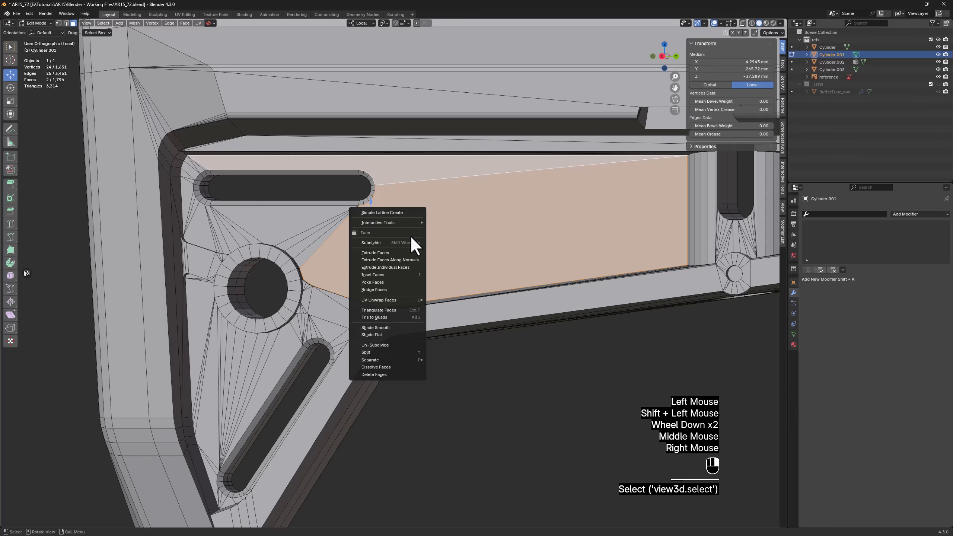
pyautogui.click(406, 310)
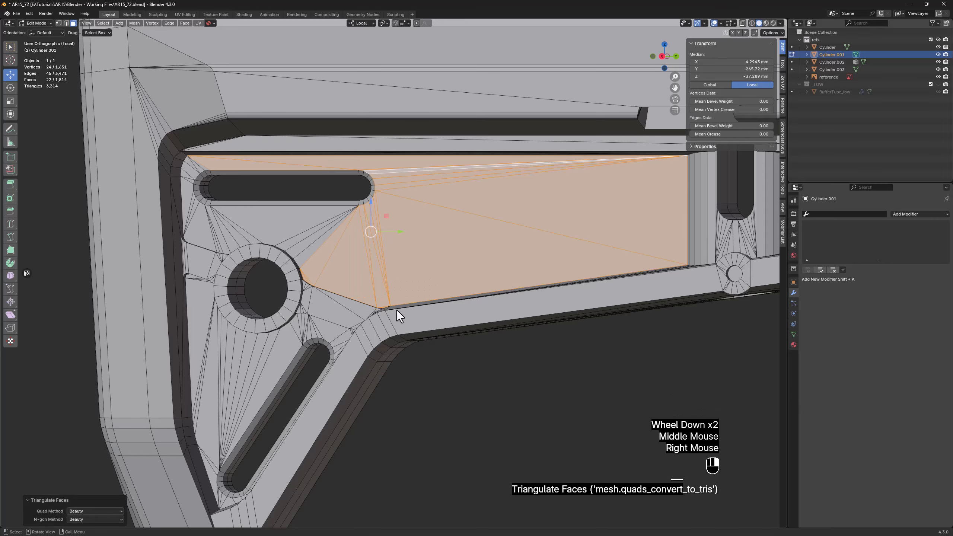
pyautogui.rightClick(420, 234)
pyautogui.click(396, 242)
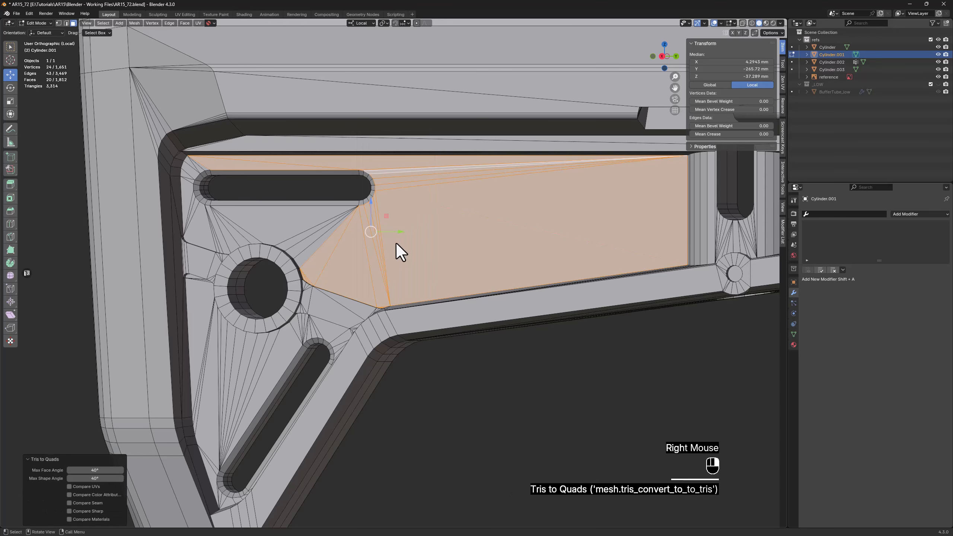
# Triangulate the front recess face, convert it with Tris to Quads, and save the file incrementally as AR15_73.blend
pyautogui.scroll(-3, 540, 257)
pyautogui.keyDown('shift'); pyautogui.moveTo(541, 257); pyautogui.dragTo(464, 276, button='middle'); pyautogui.keyUp('shift')
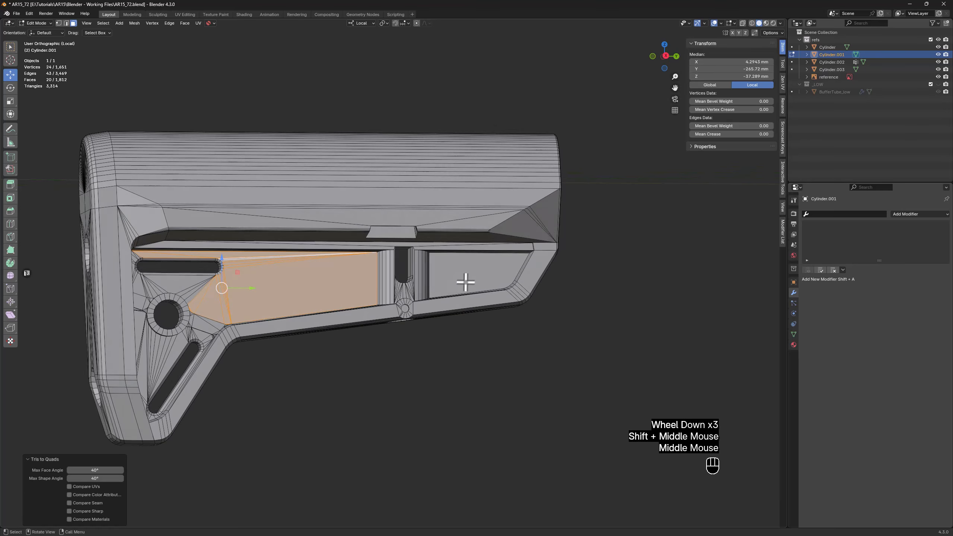
pyautogui.scroll(2, 463, 277)
pyautogui.click(467, 274)
pyautogui.rightClick(468, 274)
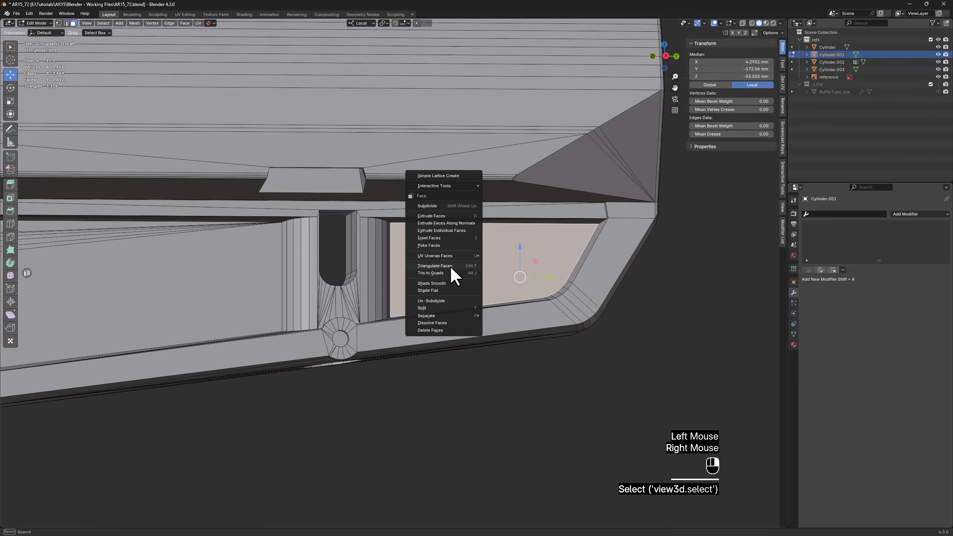
pyautogui.click(453, 267)
pyautogui.moveTo(453, 267); pyautogui.dragTo(428, 278, button='middle')
pyautogui.rightClick(429, 278)
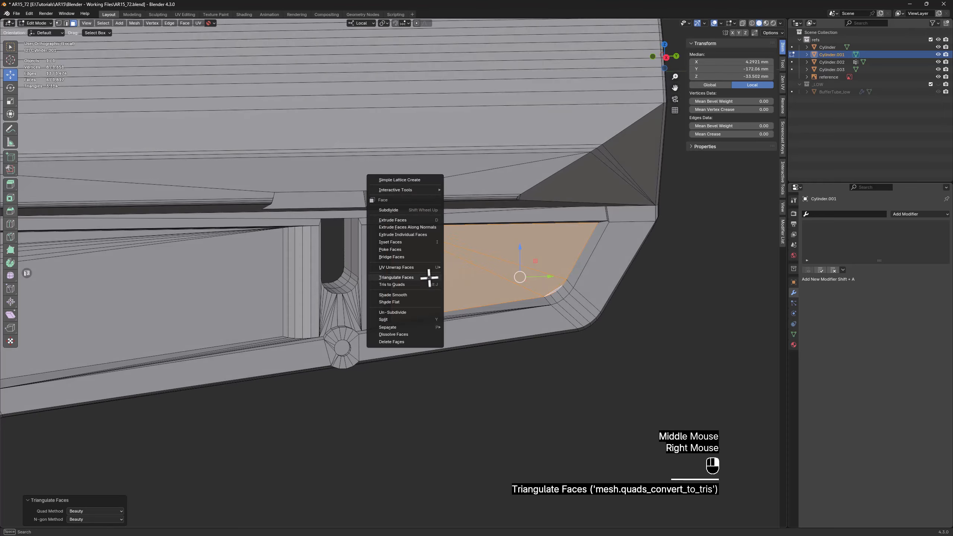
pyautogui.click(423, 284)
pyautogui.scroll(-2, 451, 286)
pyautogui.moveTo(485, 287); pyautogui.dragTo(340, 249, button='middle')
pyautogui.keyDown('shift'); pyautogui.moveTo(187, 338); pyautogui.dragTo(311, 265, button='middle'); pyautogui.keyUp('shift')
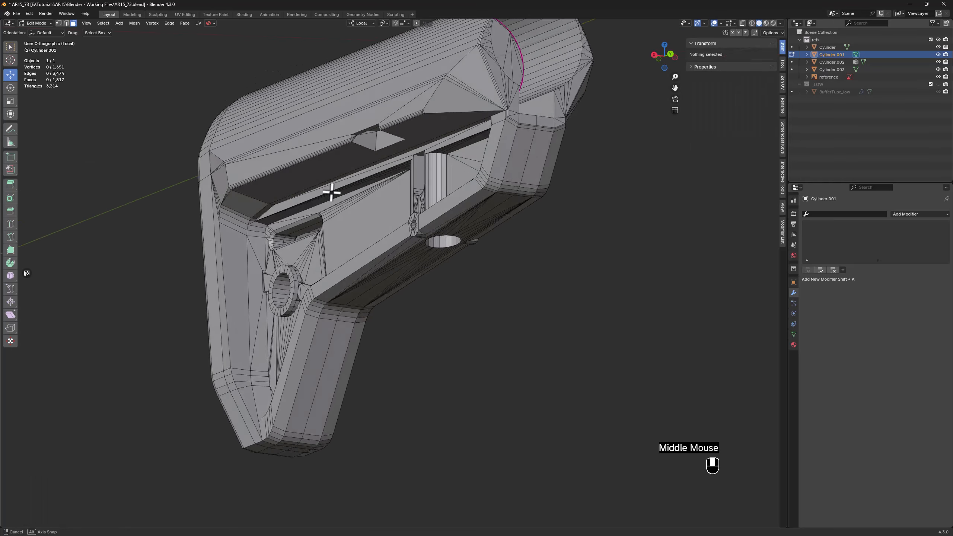
# Connect the raised side block's two lower corner vertices with edges to the rear and front corner vertices of the long ledge
pyautogui.moveTo(332, 191); pyautogui.dragTo(431, 144, button='middle')
pyautogui.scroll(2, 432, 143)
pyautogui.press('1')
pyautogui.click(434, 136)
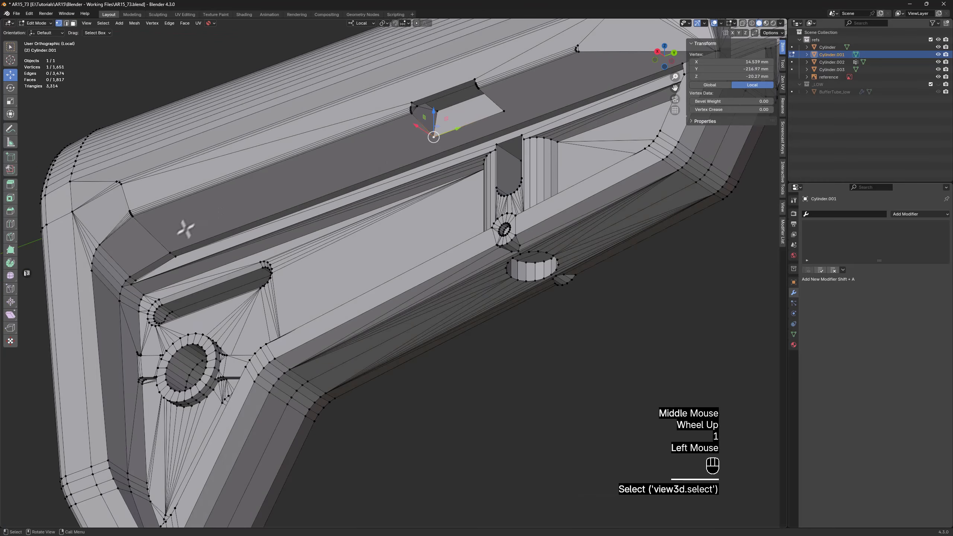
pyautogui.keyDown('shift'); pyautogui.click(172, 254); pyautogui.keyUp('shift')
pyautogui.press('f')
pyautogui.keyDown('shift'); pyautogui.moveTo(320, 218); pyautogui.dragTo(538, 160, button='middle'); pyautogui.keyUp('shift')
pyautogui.click(377, 160)
pyautogui.keyDown('shift'); pyautogui.click(556, 211); pyautogui.keyUp('shift')
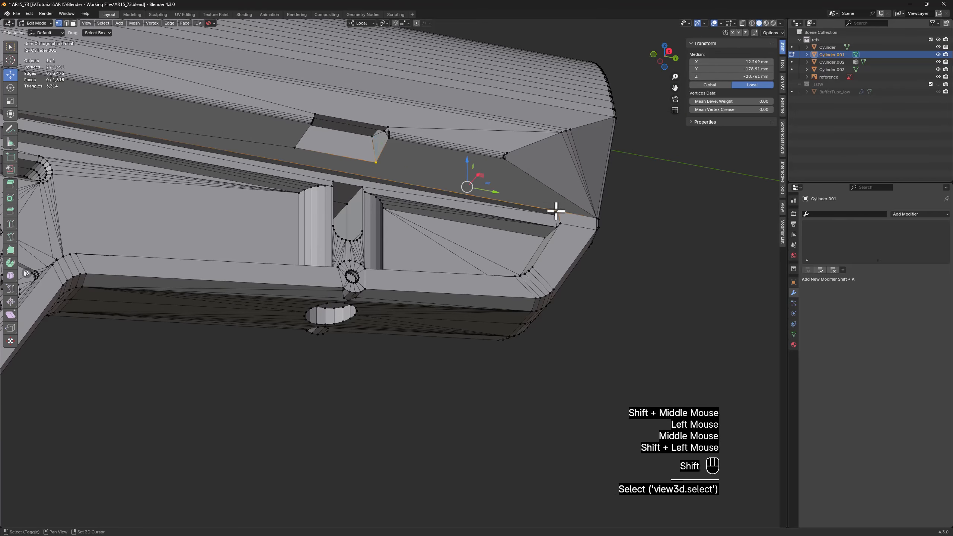
pyautogui.press('f')
# Dissolve the extra edge loops running around the outer wall of the round boss in the side recess
pyautogui.moveTo(553, 209); pyautogui.dragTo(668, 15, button='middle')
pyautogui.scroll(3, 296, 282)
pyautogui.press('2')
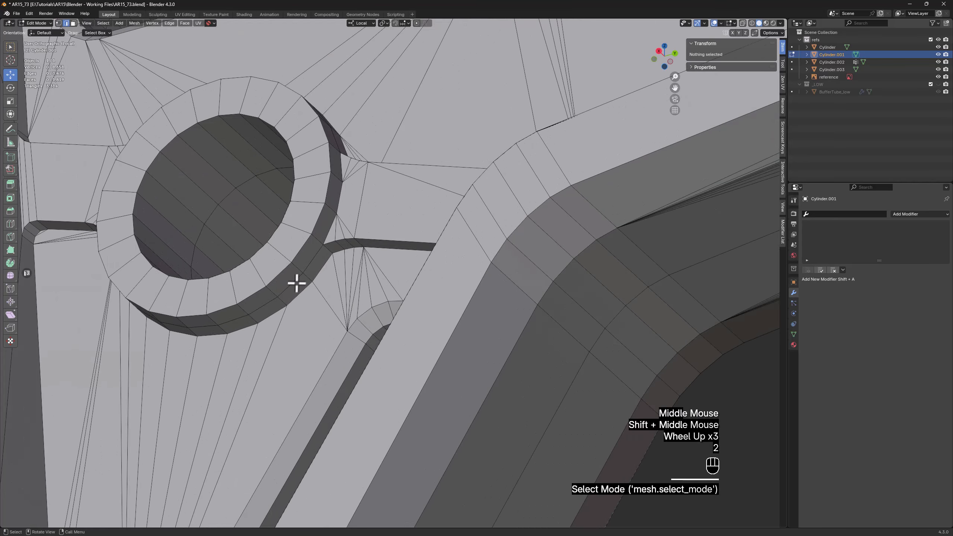
pyautogui.keyDown('alt'); pyautogui.click(296, 282); pyautogui.keyUp('alt')
pyautogui.moveTo(350, 172); pyautogui.dragTo(317, 155, button='middle')
pyautogui.press('x')
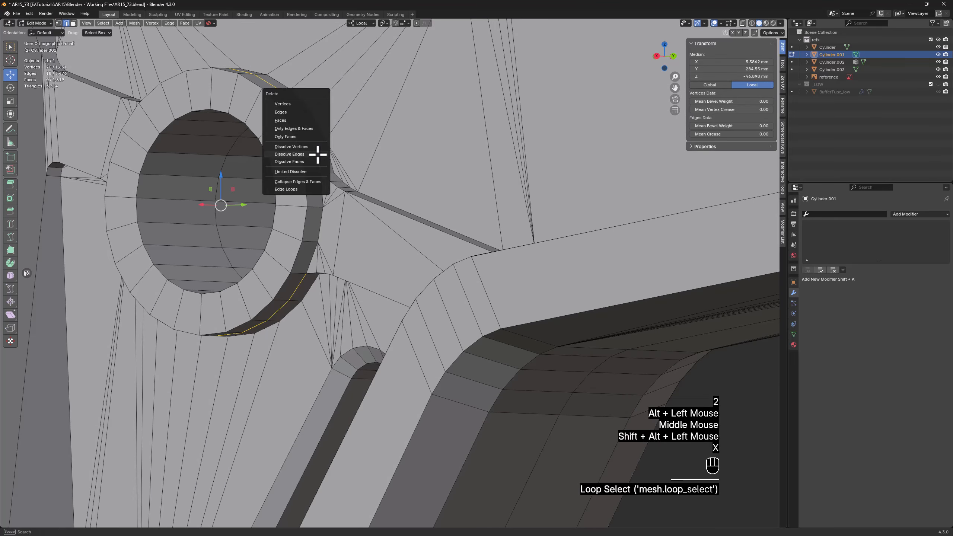
pyautogui.click(316, 154)
# Connect the loose vertices on the front side of the round boss's outer wall to the neighbouring rim vertices at both notches
pyautogui.scroll(1, 304, 273)
pyautogui.press('1')
pyautogui.click(307, 274)
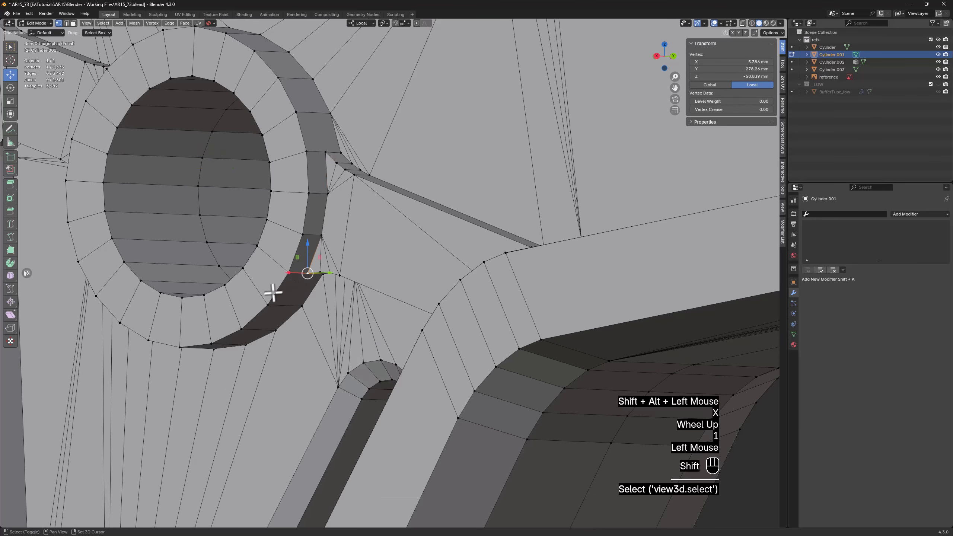
pyautogui.keyDown('shift'); pyautogui.click(269, 294); pyautogui.keyUp('shift')
pyautogui.press('j')
pyautogui.click(323, 147)
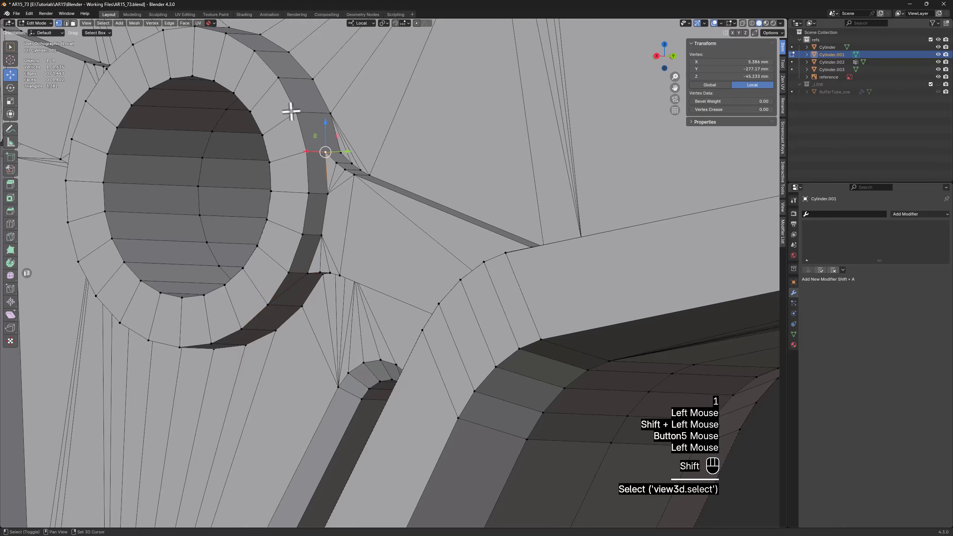
pyautogui.press('j')
# Connect the loose vertices on the rear side of the round boss with edges at the upper and lower gaps
pyautogui.scroll(-2, 218, 121)
pyautogui.moveTo(218, 121); pyautogui.dragTo(243, 131, button='middle')
pyautogui.scroll(1, 130, 80)
pyautogui.scroll(1, 130, 80)
pyautogui.click(149, 122)
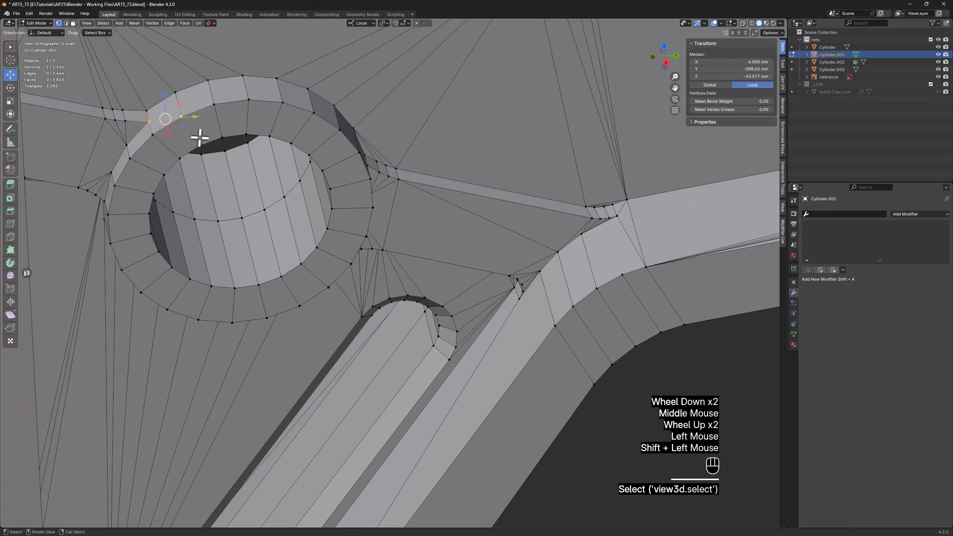
pyautogui.press('j')
pyautogui.moveTo(115, 215); pyautogui.dragTo(126, 173, button='middle')
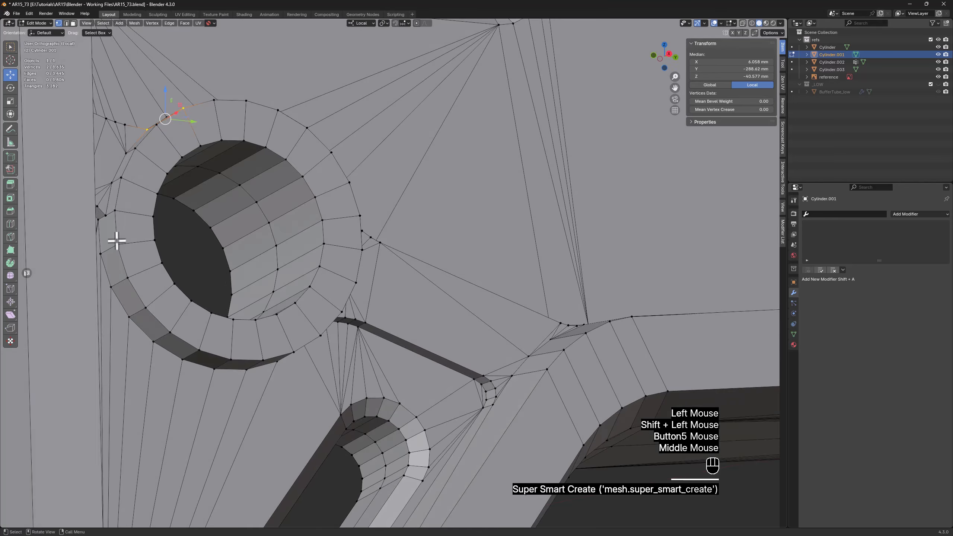
pyautogui.keyDown('shift'); pyautogui.click(105, 215); pyautogui.keyUp('shift')
pyautogui.press('j')
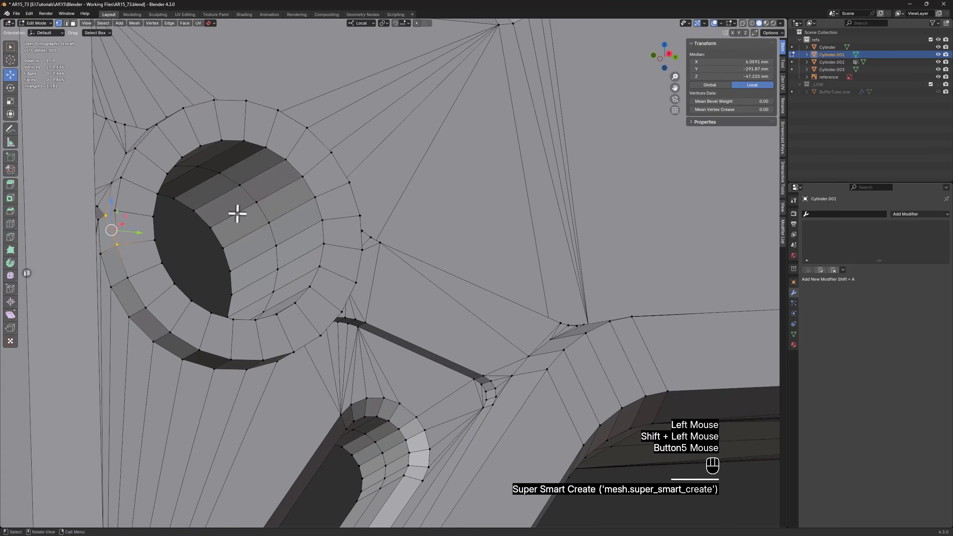
# Bevel the inner rim loop of the round boss's hole with one segment and a width of about 0.65 mm
pyautogui.moveTo(317, 222); pyautogui.dragTo(288, 235, button='middle')
pyautogui.press('2')
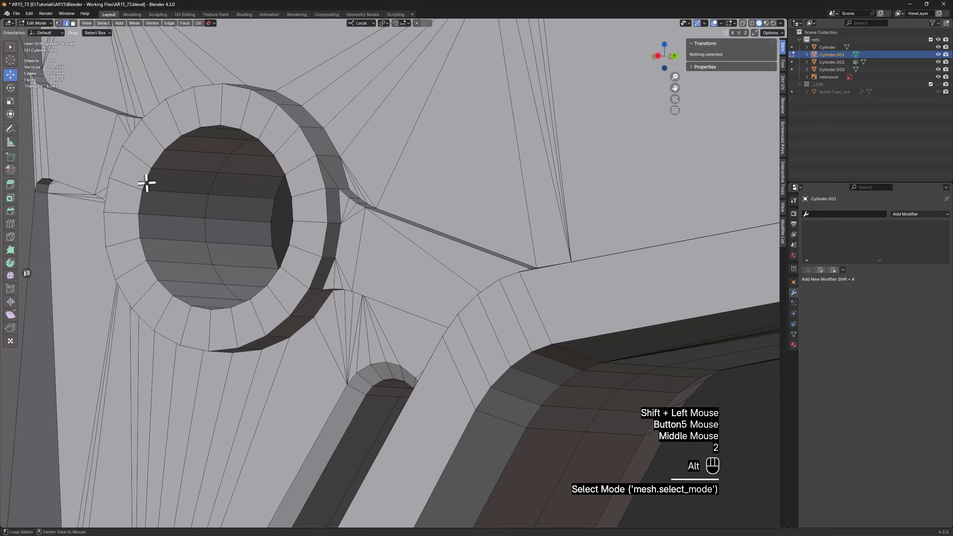
pyautogui.keyDown('alt'); pyautogui.click(145, 185); pyautogui.keyUp('alt')
pyautogui.hotkey('ctrl', 'b')
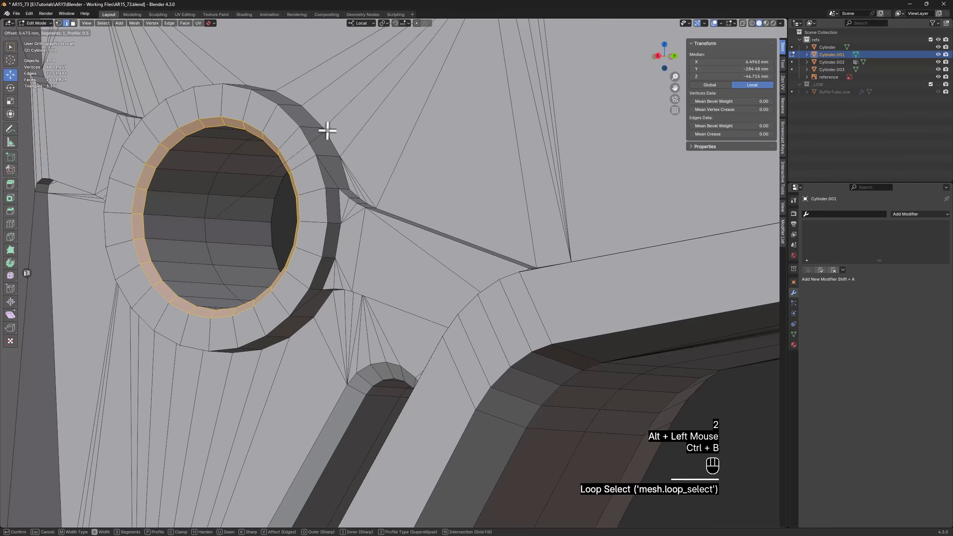
pyautogui.click(329, 129)
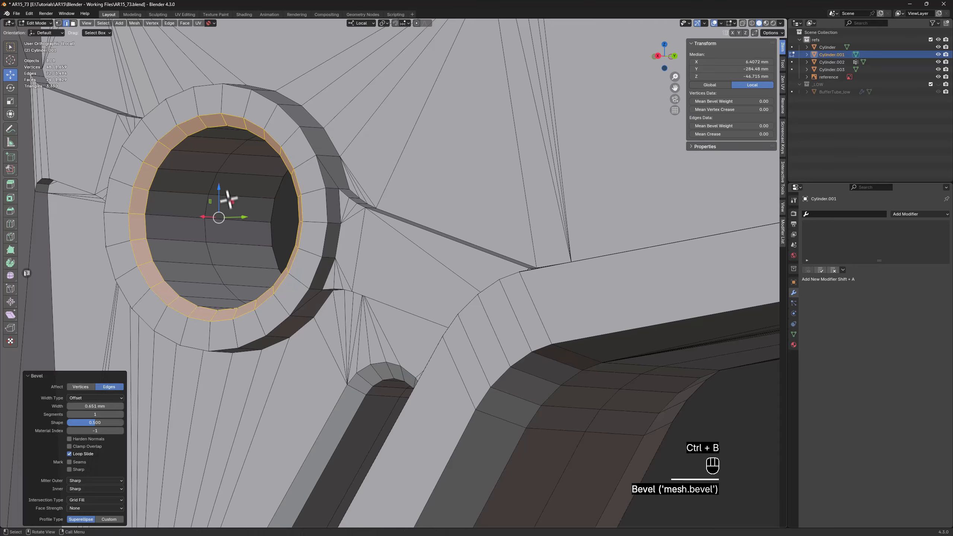
# Move the chamfer's inner edge loop deeper into the hole along X, to a median X of about 5.46 mm
pyautogui.moveTo(223, 210); pyautogui.dragTo(189, 246, button='middle')
pyautogui.keyDown('alt'); pyautogui.click(184, 249); pyautogui.keyUp('alt')
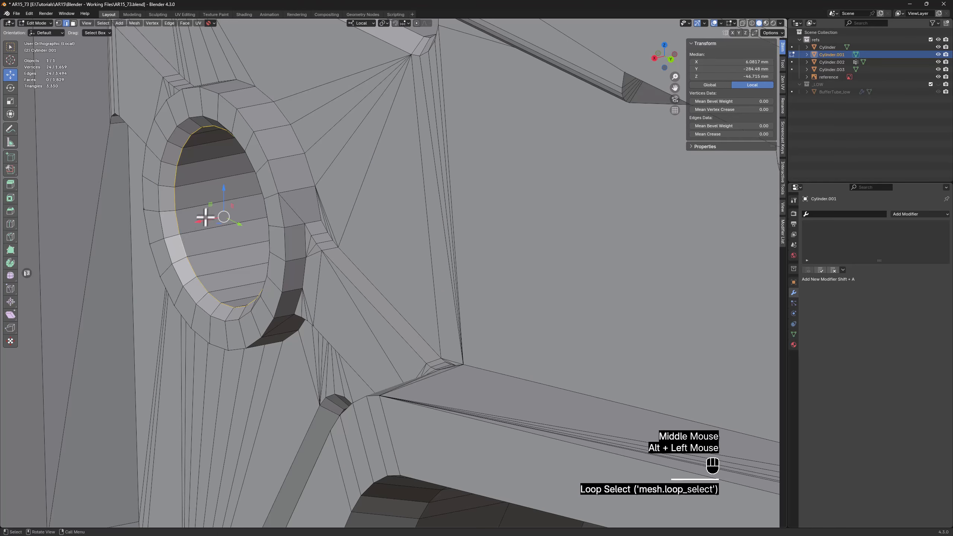
pyautogui.moveTo(205, 217); pyautogui.dragTo(212, 219)
pyautogui.scroll(-2, 211, 220)
pyautogui.moveTo(212, 220)
pyautogui.mouseDown(button='middle')
pyautogui.moveTo(276, 213)
pyautogui.moveTo(298, 229)
pyautogui.moveTo(251, 217)
pyautogui.moveTo(225, 224)
pyautogui.mouseUp(button='middle')
# Delete the vertices of one half of the stock up to the centre line, selecting through the mesh in the back view
pyautogui.press('Tab')
pyautogui.scroll(-1, 287, 223)
pyautogui.scroll(-2, 288, 224)
pyautogui.keyDown('shift'); pyautogui.moveTo(299, 227); pyautogui.dragTo(298, 296, button='middle'); pyautogui.keyUp('shift')
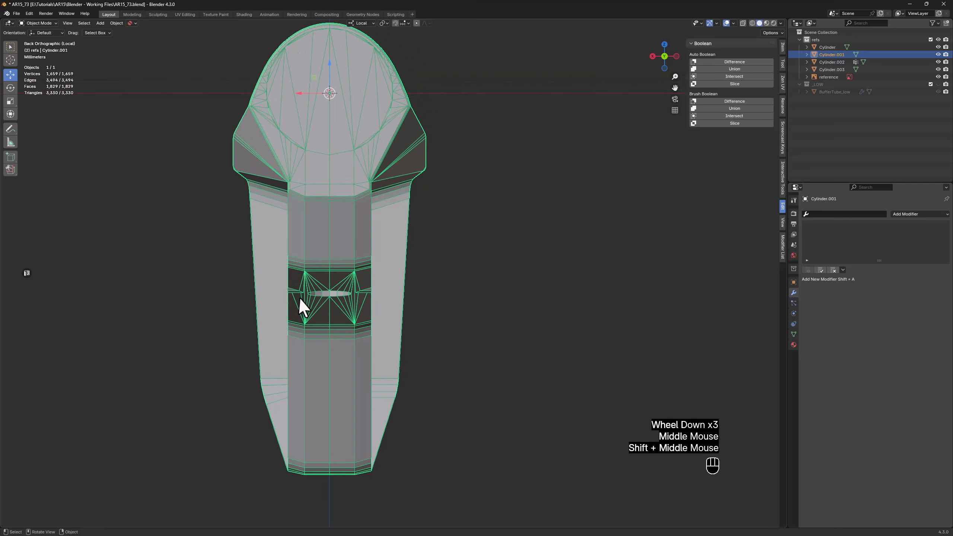
pyautogui.scroll(-1, 298, 296)
pyautogui.press('Tab')
pyautogui.press('1')
pyautogui.hotkey('alt', 'z')
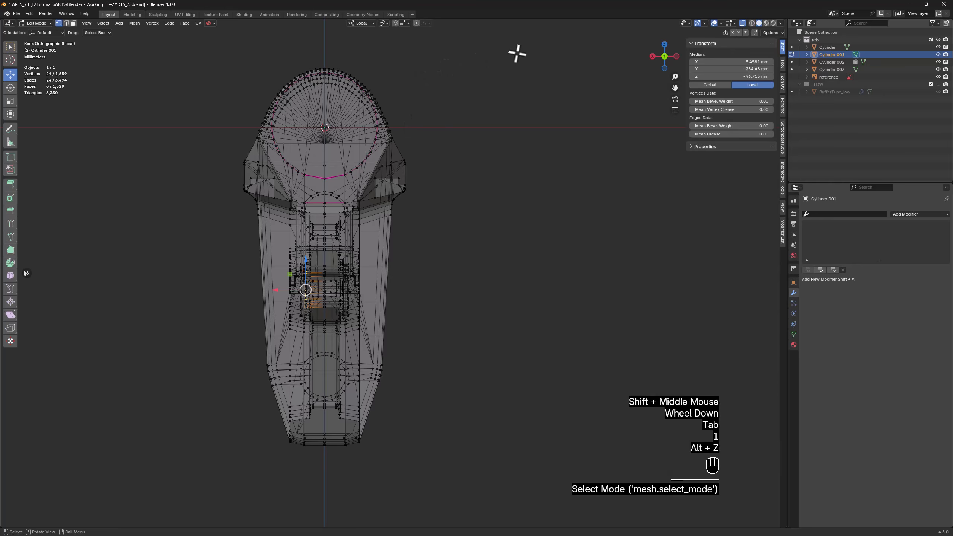
pyautogui.moveTo(531, 56); pyautogui.dragTo(327, 464)
pyautogui.press('x')
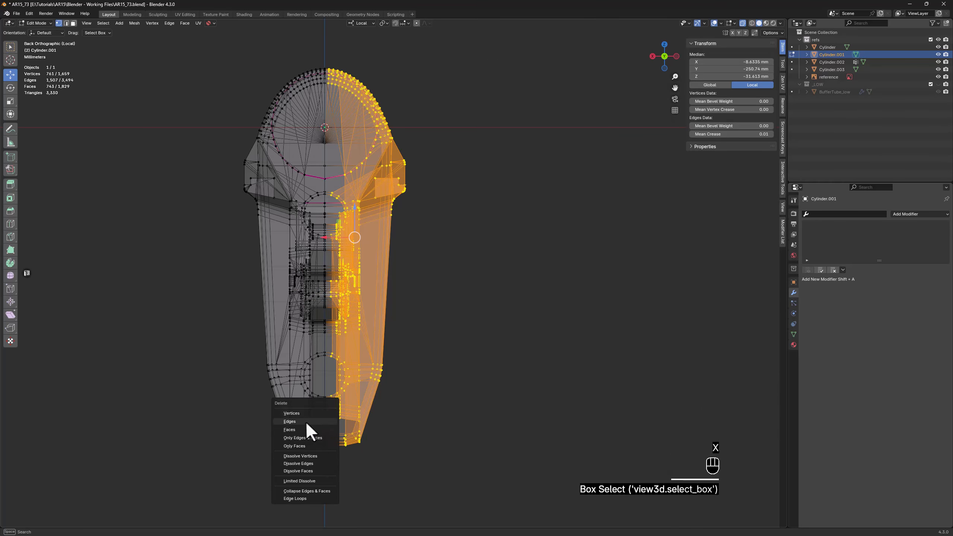
pyautogui.click(311, 413)
pyautogui.hotkey('alt', 'z')
# Add an X-axis Mirror modifier to the remaining half of the stock and save the file incrementally as AR15_74.blend
pyautogui.moveTo(210, 283); pyautogui.dragTo(371, 296, button='middle')
pyautogui.press('Tab')
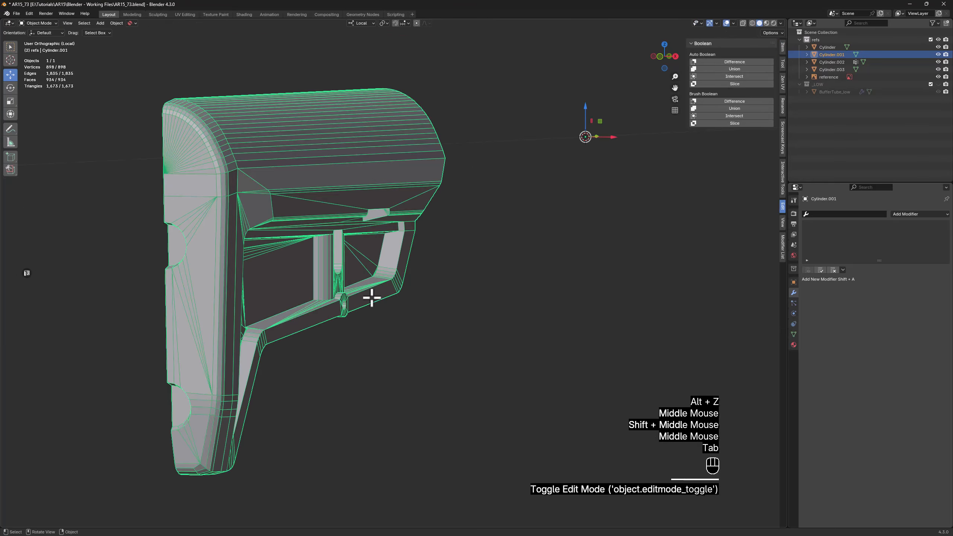
pyautogui.press('space')
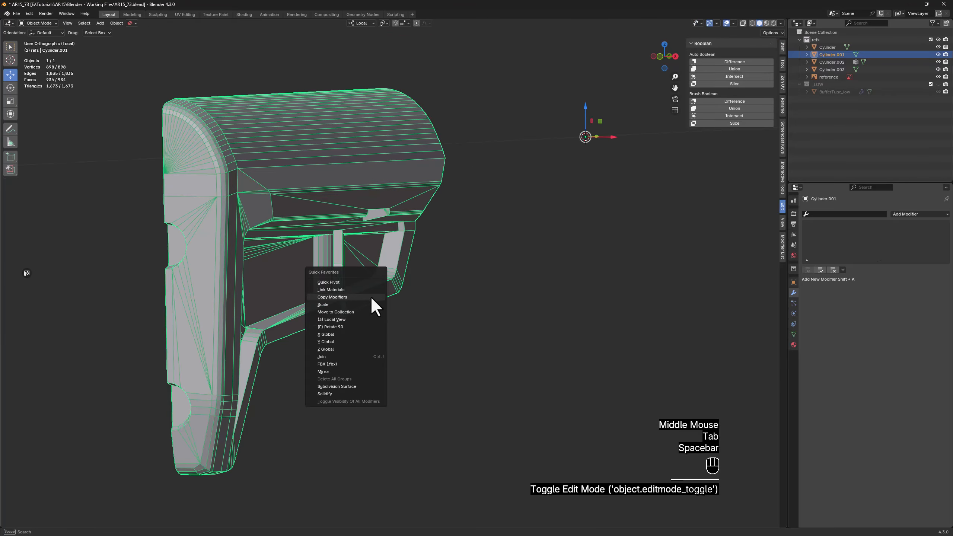
pyautogui.click(336, 372)
pyautogui.moveTo(598, 265); pyautogui.dragTo(538, 283, button='middle')
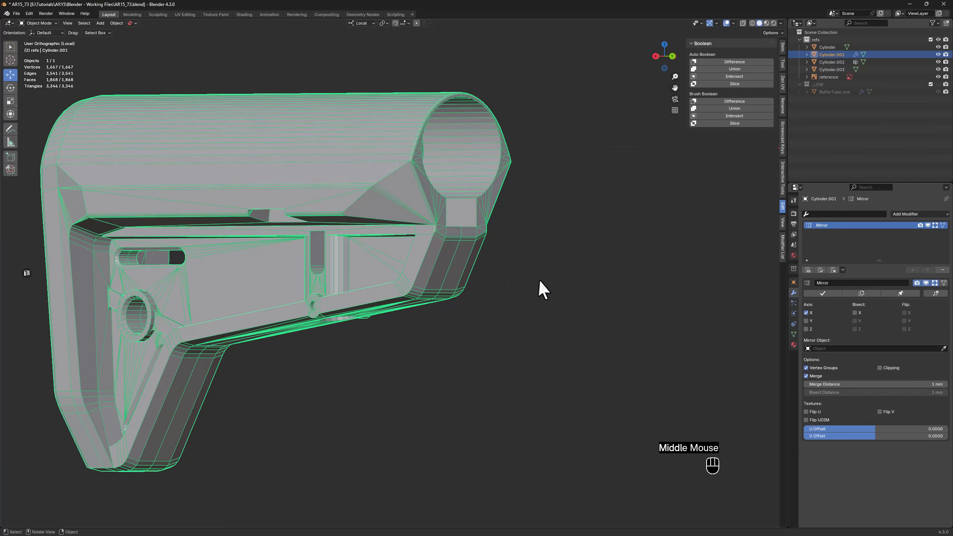
pyautogui.click(488, 301)
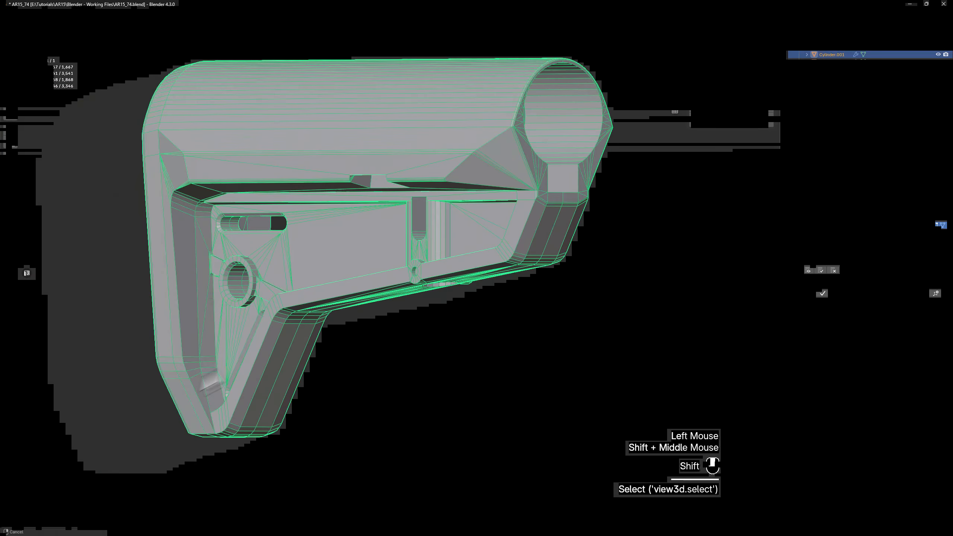
# Slide the short edge at the lower bend of the side recess's rear wall slightly upward along its adjoining edges
pyautogui.scroll(4, 291, 351)
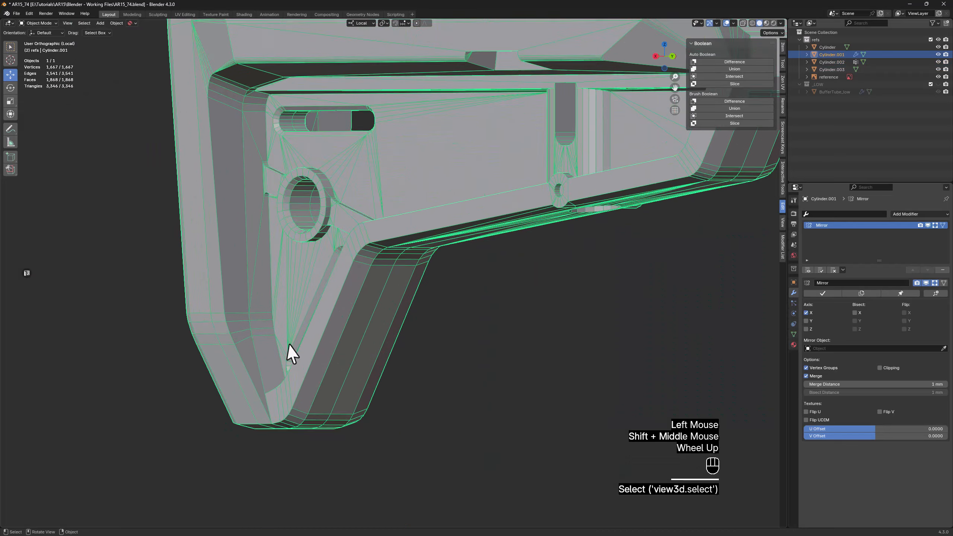
pyautogui.press('Tab')
pyautogui.press('2')
pyautogui.click(244, 332)
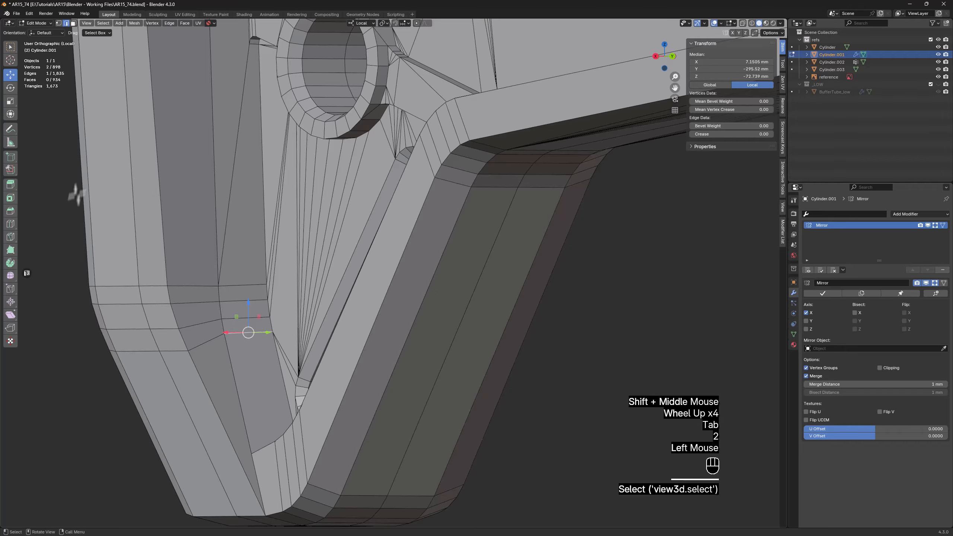
pyautogui.click(10, 289)
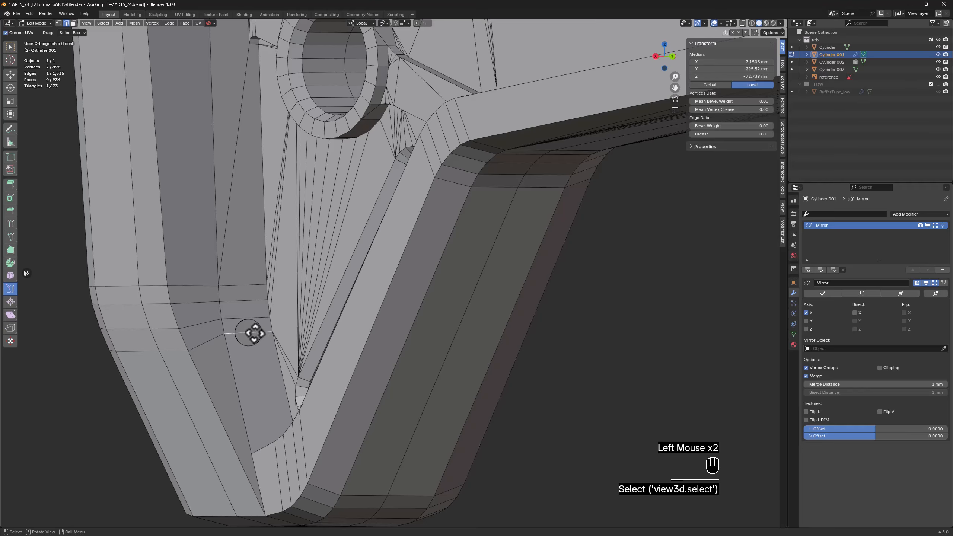
pyautogui.moveTo(254, 333)
pyautogui.mouseDown()
pyautogui.moveTo(251, 349)
pyautogui.moveTo(245, 324)
pyautogui.mouseUp()
pyautogui.scroll(-2, 245, 323)
pyautogui.keyDown('shift'); pyautogui.moveTo(245, 323); pyautogui.dragTo(275, 330, button='middle'); pyautogui.keyUp('shift')
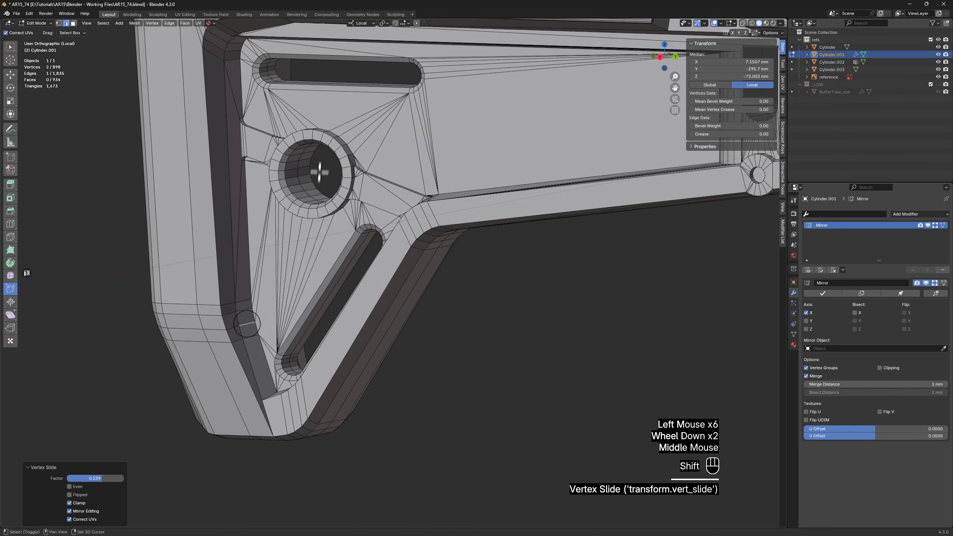
# Select all sharp edges of the stock at 30° sharpness and give them full crease
pyautogui.keyDown('shift'); pyautogui.moveTo(319, 172); pyautogui.dragTo(180, 362, button='middle'); pyautogui.keyUp('shift')
pyautogui.scroll(-3, 287, 315)
pyautogui.moveTo(287, 315); pyautogui.dragTo(340, 288, button='middle')
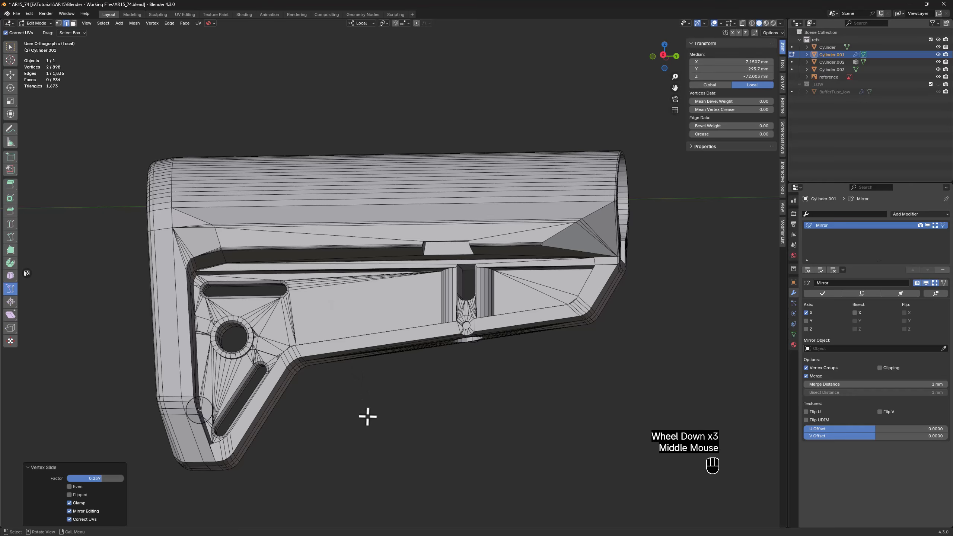
pyautogui.click(348, 397)
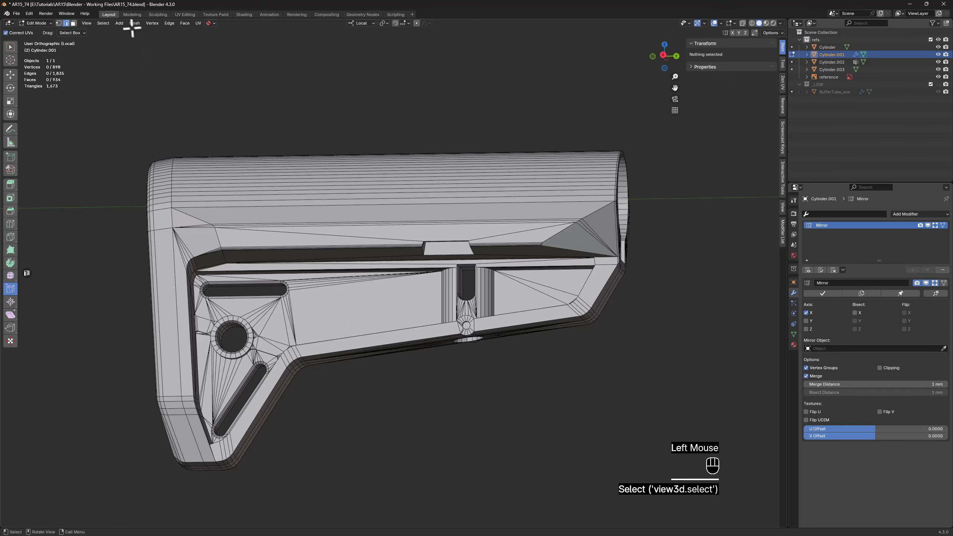
pyautogui.click(106, 25)
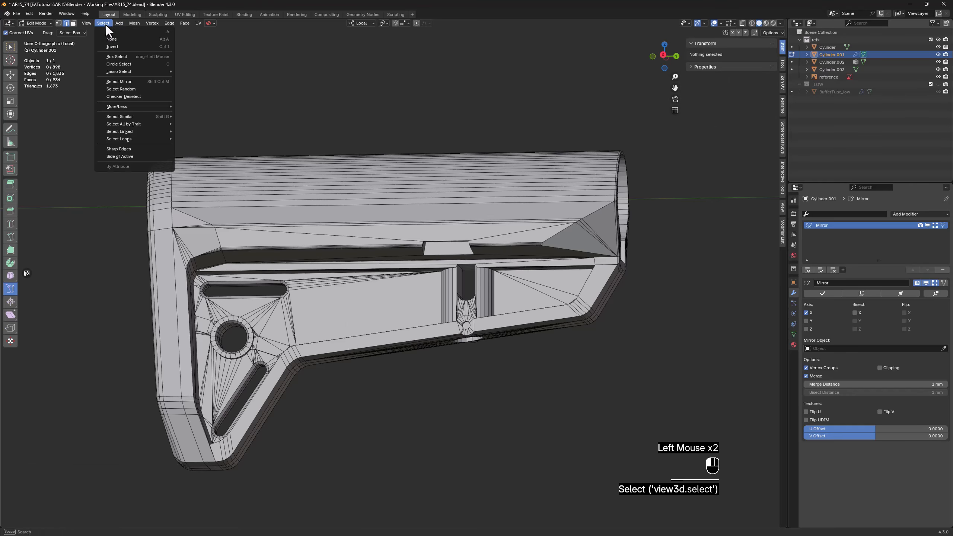
pyautogui.click(132, 148)
pyautogui.moveTo(279, 289); pyautogui.dragTo(298, 355, button='middle')
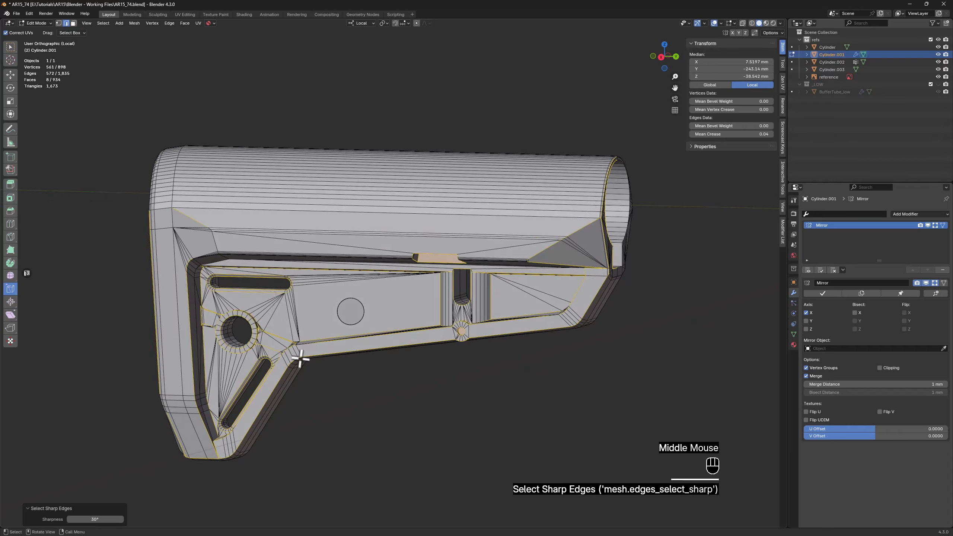
pyautogui.scroll(4, 300, 361)
pyautogui.moveTo(305, 394); pyautogui.dragTo(336, 293, button='middle')
pyautogui.scroll(-2, 314, 339)
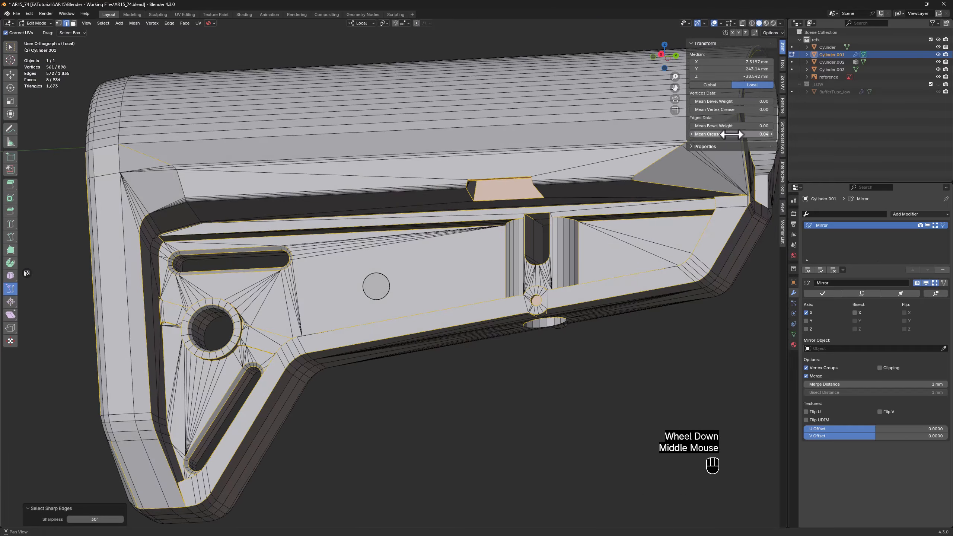
pyautogui.moveTo(730, 135); pyautogui.dragTo(773, 135)
pyautogui.doubleClick(425, 304)
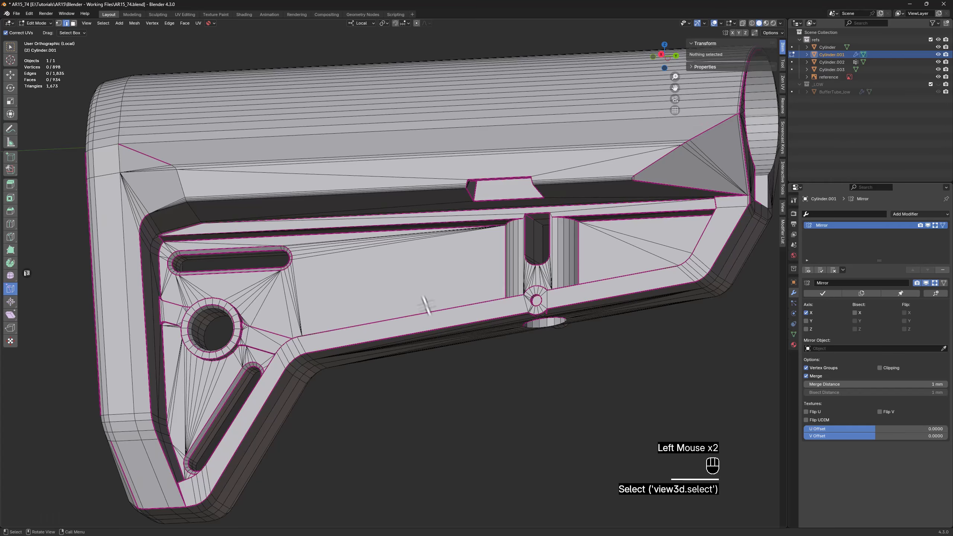
# Remove the crease from the long vertical edge loop along the rounded border of the rear face
pyautogui.moveTo(426, 304); pyautogui.dragTo(446, 270, button='middle')
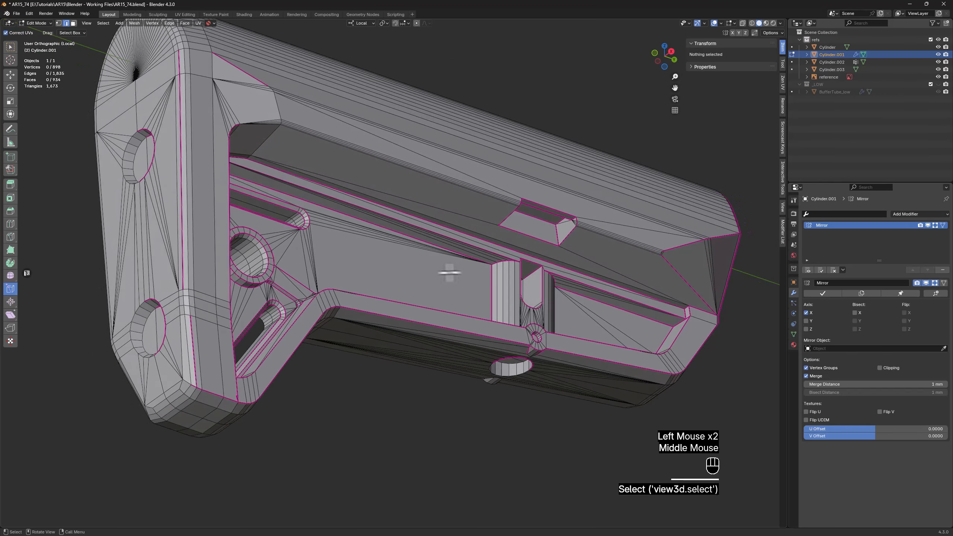
pyautogui.moveTo(173, 218); pyautogui.dragTo(259, 117, button='middle')
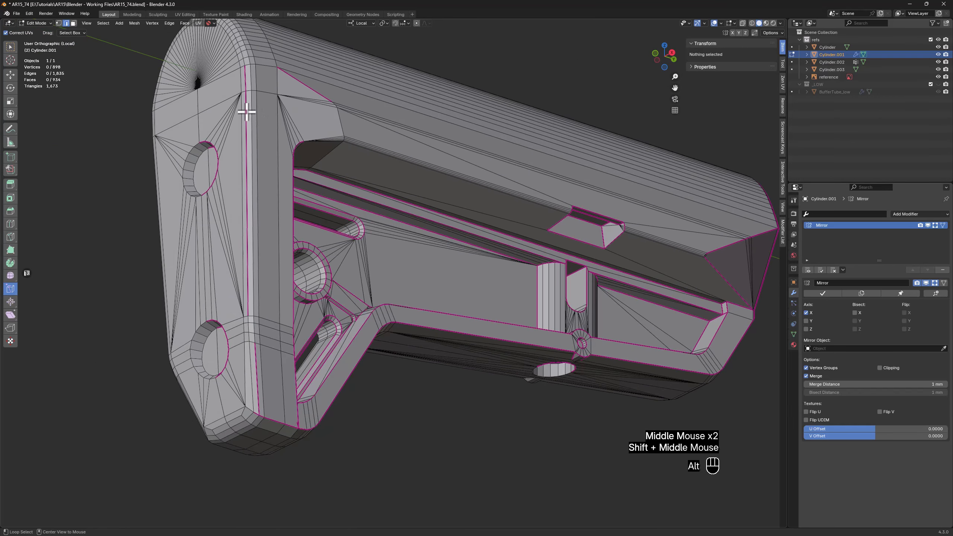
pyautogui.keyDown('alt'); pyautogui.click(247, 110); pyautogui.keyUp('alt')
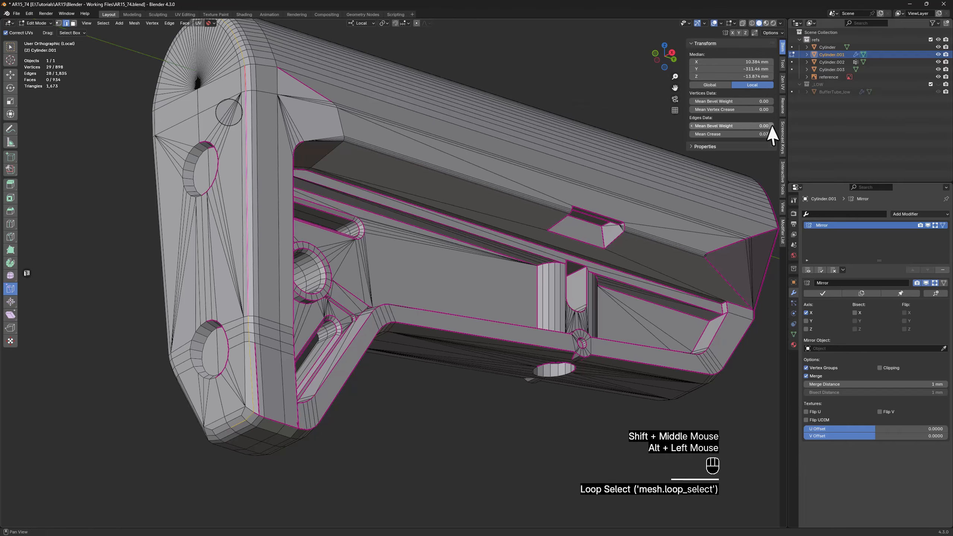
pyautogui.moveTo(746, 135); pyautogui.dragTo(728, 134)
pyautogui.doubleClick(434, 453)
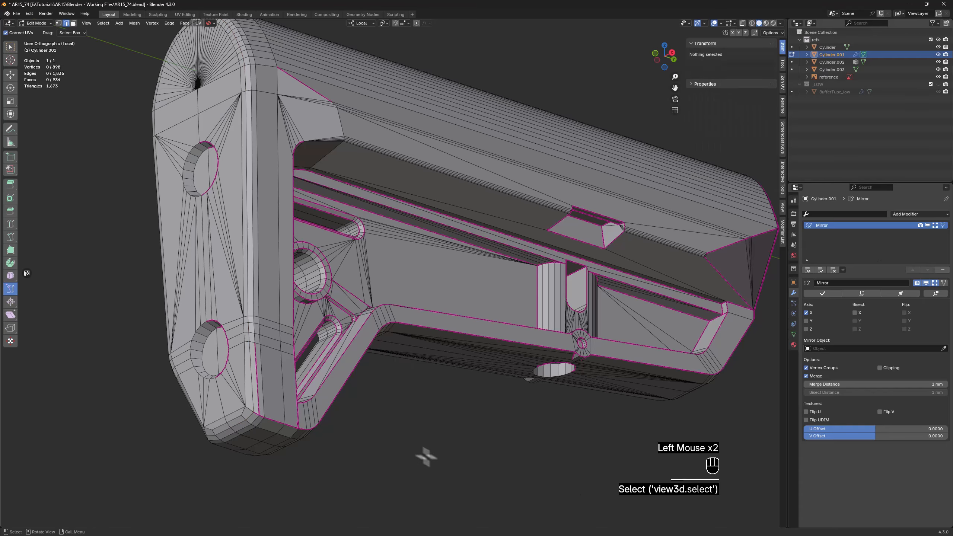
# Remove the crease from the lower slanted edge that continues the rear face's rounded border
pyautogui.scroll(2, 259, 387)
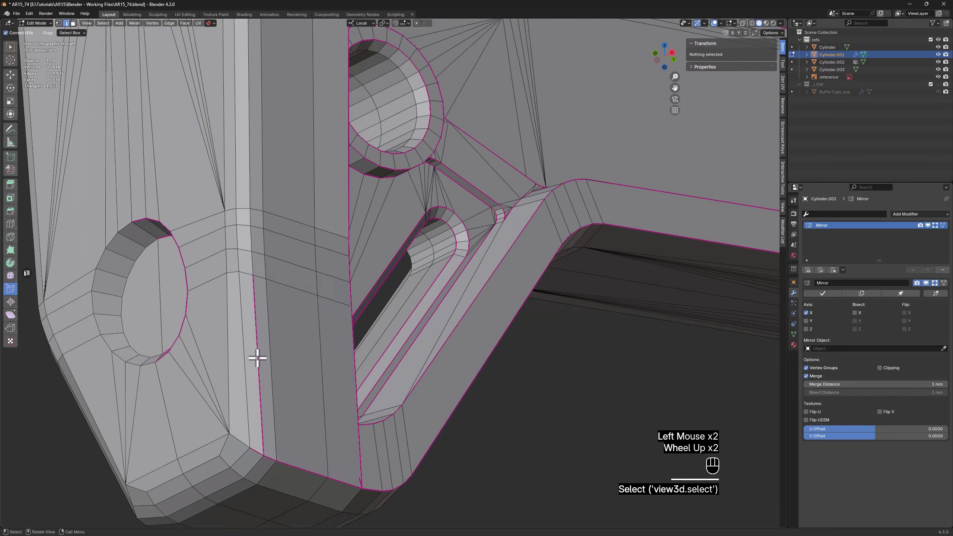
pyautogui.click(257, 362)
pyautogui.scroll(-2, 256, 362)
pyautogui.keyDown('shift'); pyautogui.moveTo(399, 253); pyautogui.dragTo(378, 271, button='middle'); pyautogui.keyUp('shift')
pyautogui.moveTo(762, 134); pyautogui.dragTo(698, 134)
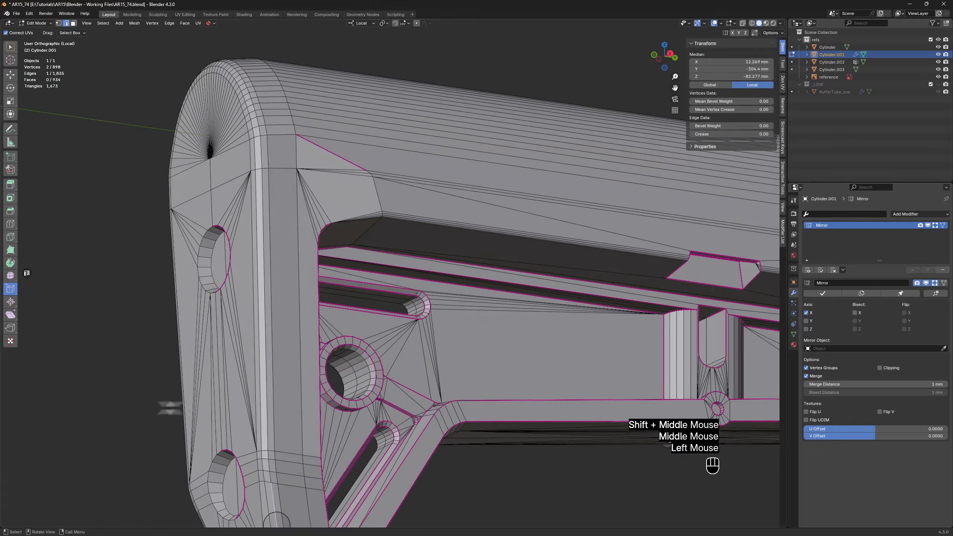
pyautogui.click(525, 487)
# Give the short edge at the lower corner of the rear face's rounded border a full crease of 1
pyautogui.keyDown('shift'); pyautogui.moveTo(511, 499); pyautogui.dragTo(427, 351, button='middle'); pyautogui.keyUp('shift')
pyautogui.scroll(1, 269, 359)
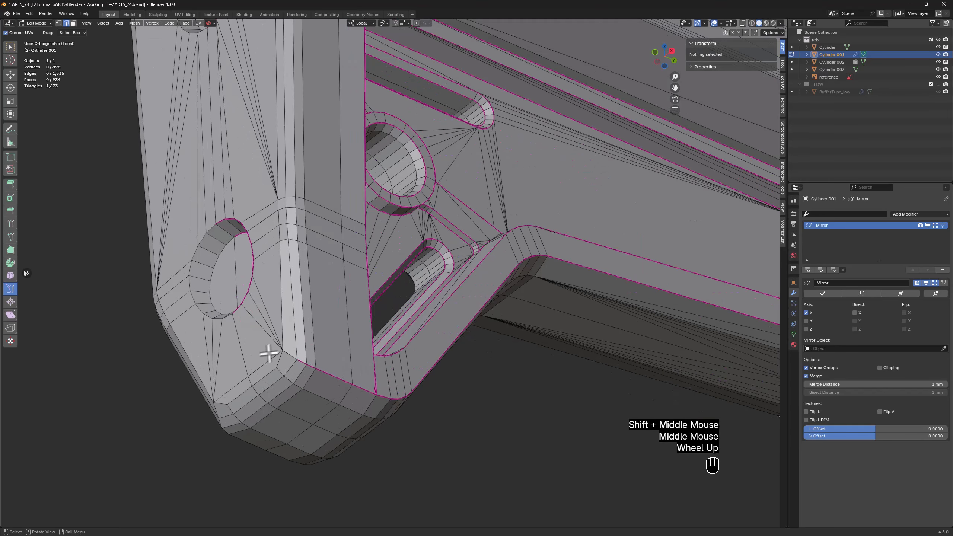
pyautogui.click(290, 355)
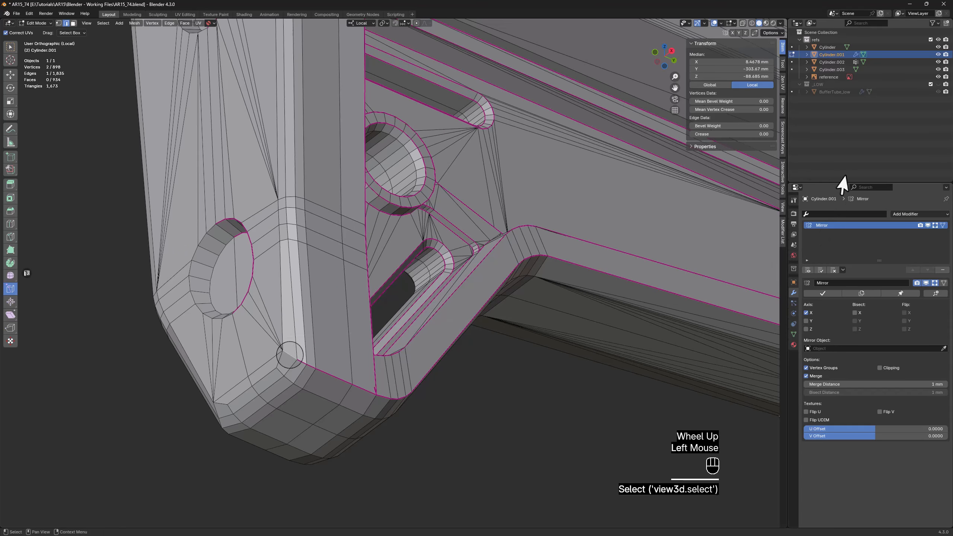
pyautogui.doubleClick(742, 134)
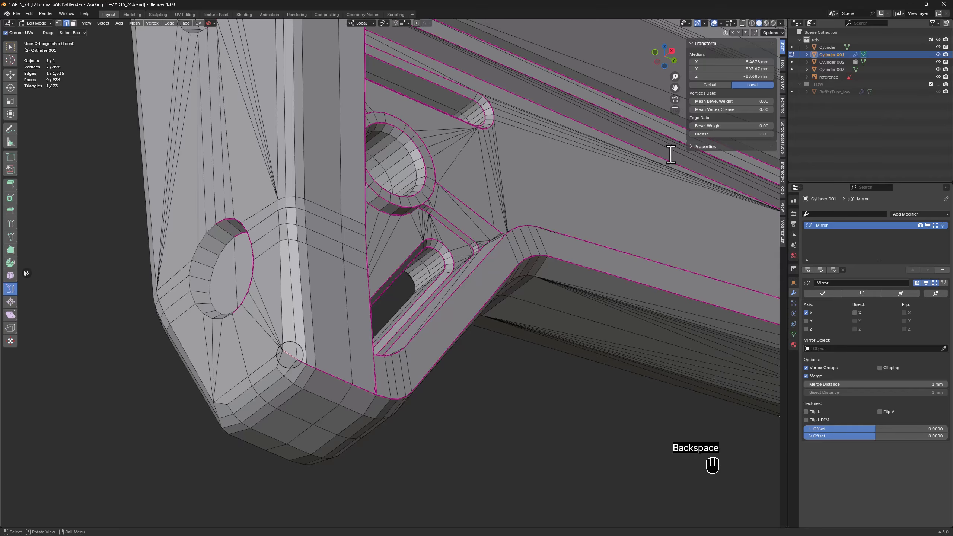
# Select the full edge loop along the inner side of the rear face's rounded border, from arch to lower corner, and set its crease to 1
pyautogui.keyDown('alt'); pyautogui.click(286, 266); pyautogui.keyUp('alt')
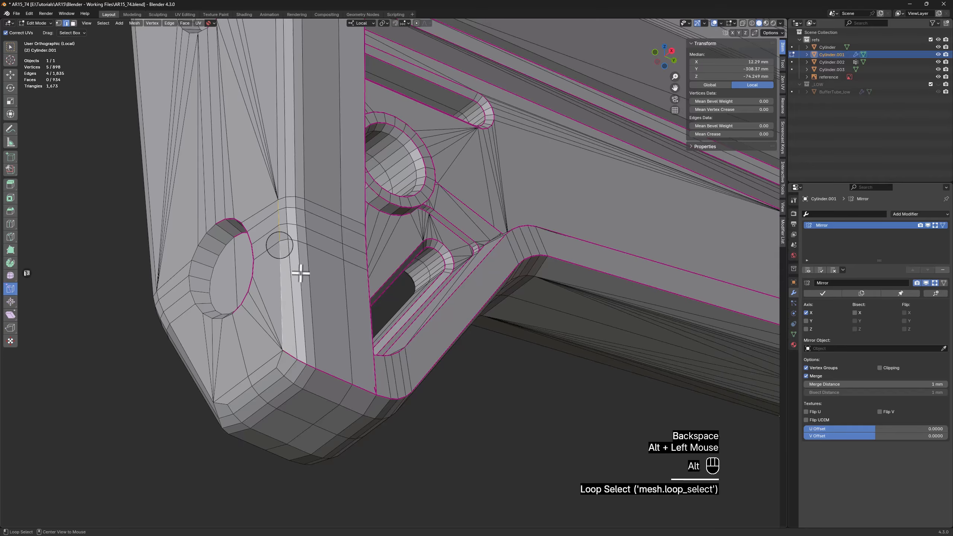
pyautogui.keyDown('alt'); pyautogui.keyDown('shift'); pyautogui.click(280, 361); pyautogui.keyUp('shift'); pyautogui.keyUp('alt')
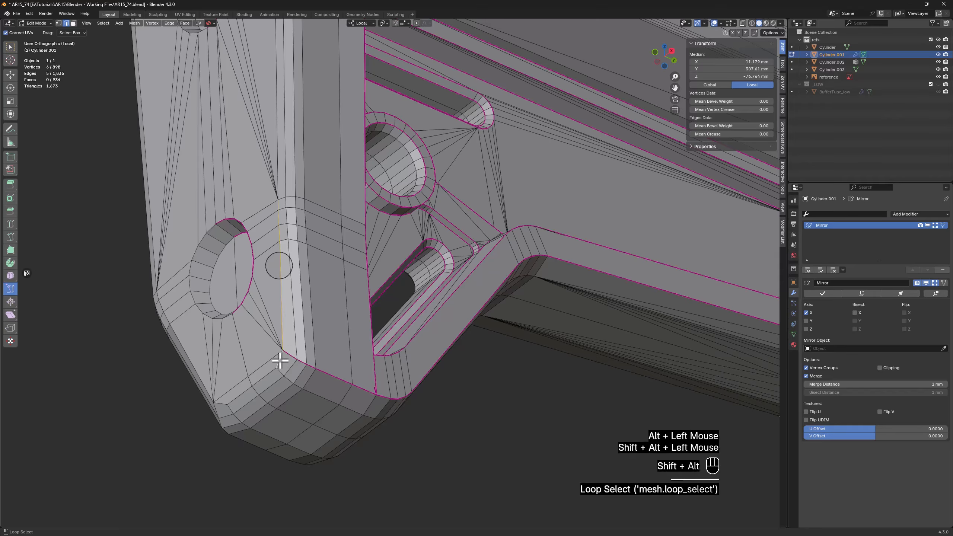
pyautogui.keyDown('alt'); pyautogui.keyDown('shift'); pyautogui.click(265, 373); pyautogui.keyUp('shift'); pyautogui.keyUp('alt')
pyautogui.press('w')
pyautogui.keyDown('shift'); pyautogui.moveTo(308, 136); pyautogui.dragTo(283, 279, button='middle'); pyautogui.keyUp('shift')
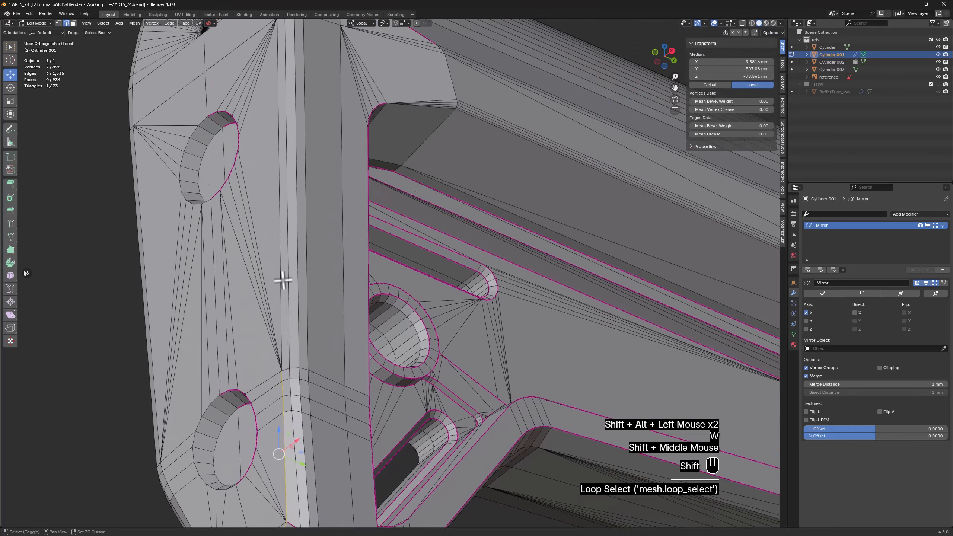
pyautogui.keyDown('shift'); pyautogui.click(282, 272); pyautogui.keyUp('shift')
pyautogui.scroll(-2, 283, 266)
pyautogui.moveTo(295, 117); pyautogui.dragTo(301, 214, button='middle')
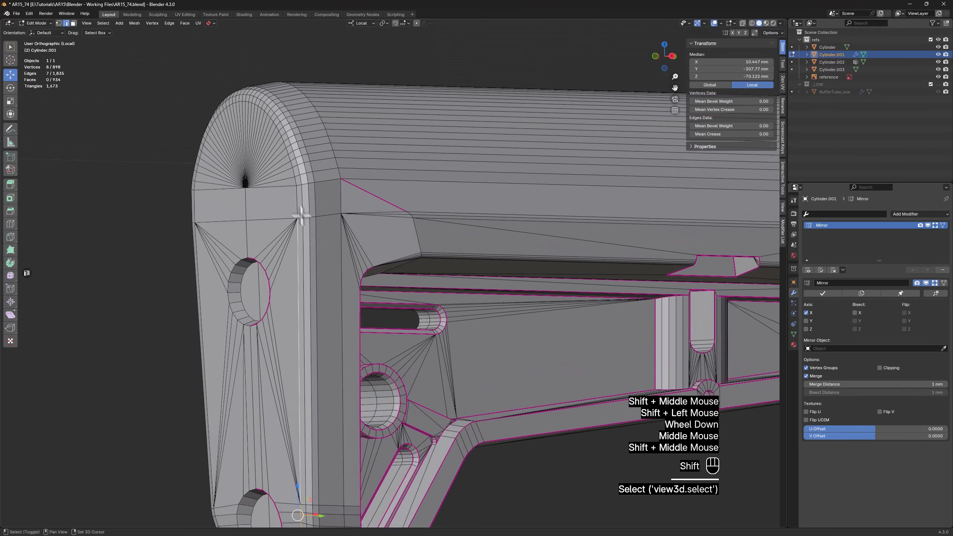
pyautogui.keyDown('alt'); pyautogui.keyDown('shift'); pyautogui.click(299, 195); pyautogui.keyUp('shift'); pyautogui.keyUp('alt')
pyautogui.click(758, 133)
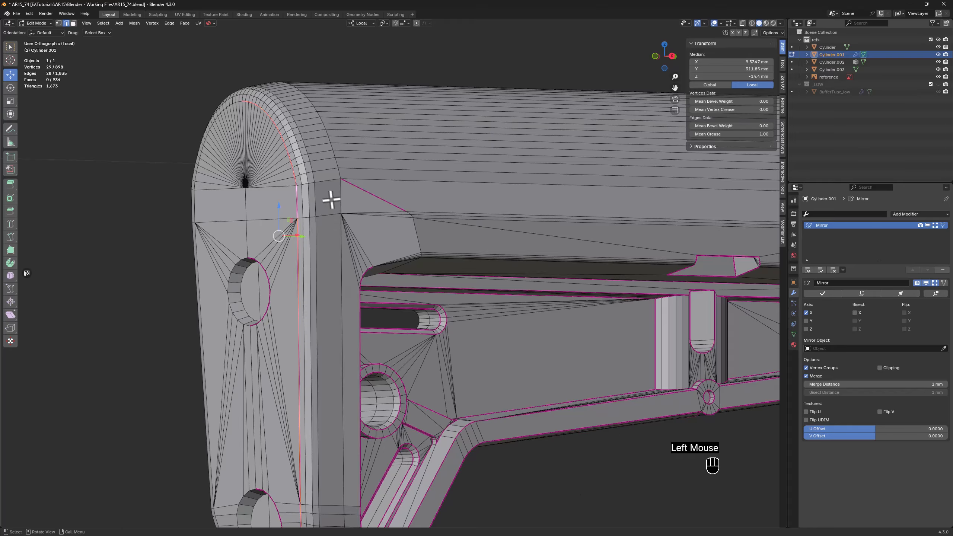
# Set the crease to 1 on the parallel edge loop along the outer side of the rear face's rounded border
pyautogui.keyDown('alt'); pyautogui.click(317, 194); pyautogui.keyUp('alt')
pyautogui.moveTo(375, 394); pyautogui.dragTo(349, 319, button='middle')
pyautogui.click(745, 135)
pyautogui.write('1')
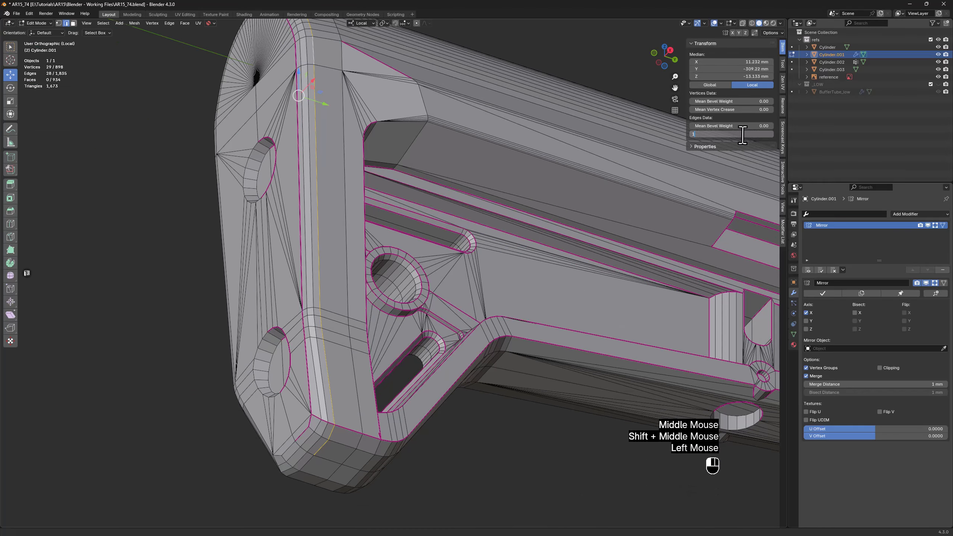
pyautogui.press('Return')
# Fully crease the vertical edge loop further forward on the butt's side, including its continuation over the top arch
pyautogui.moveTo(379, 244); pyautogui.dragTo(337, 239, button='middle')
pyautogui.keyDown('alt'); pyautogui.click(338, 240); pyautogui.keyUp('alt')
pyautogui.scroll(-2, 340, 256)
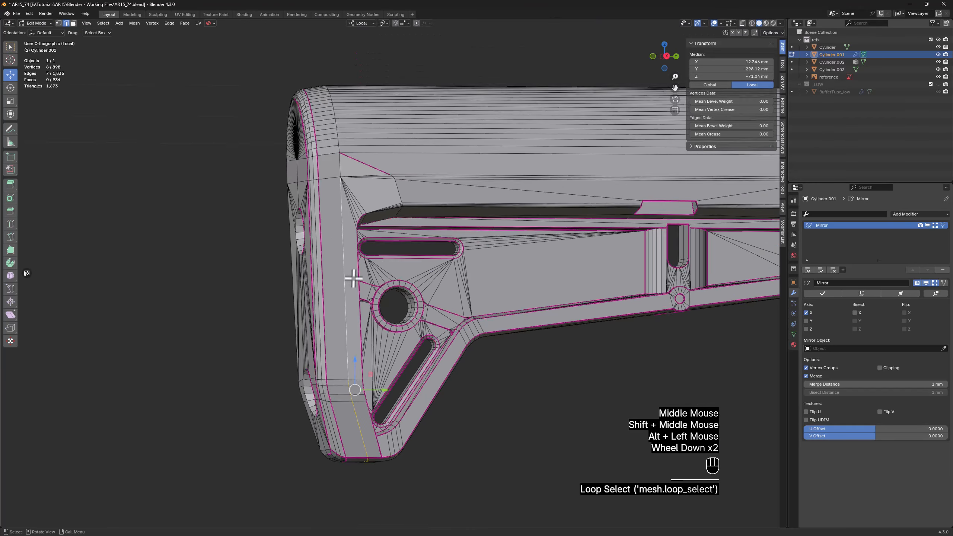
pyautogui.moveTo(356, 276); pyautogui.dragTo(330, 149, button='middle')
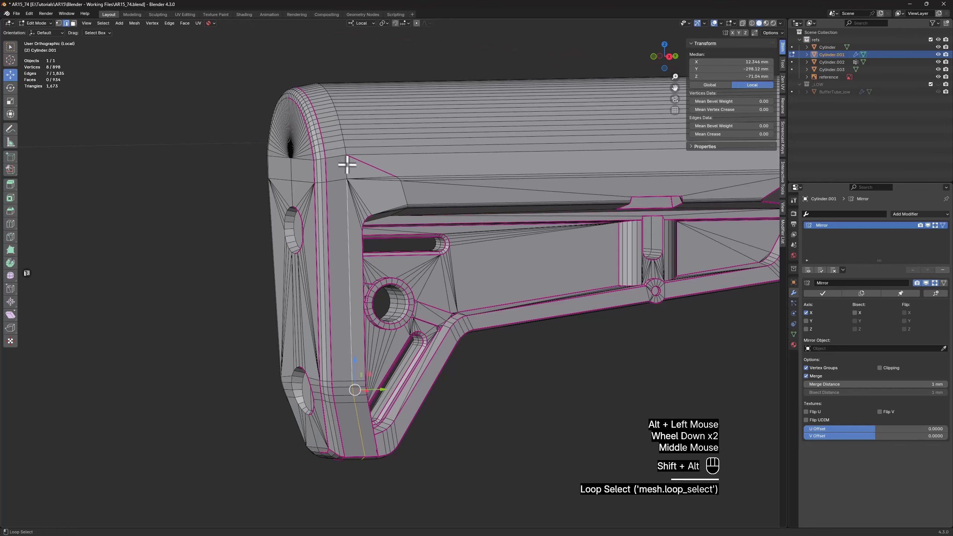
pyautogui.keyDown('alt'); pyautogui.keyDown('shift'); pyautogui.click(346, 152); pyautogui.keyUp('shift'); pyautogui.keyUp('alt')
pyautogui.keyDown('alt'); pyautogui.keyDown('shift'); pyautogui.click(345, 152); pyautogui.keyUp('shift'); pyautogui.keyUp('alt')
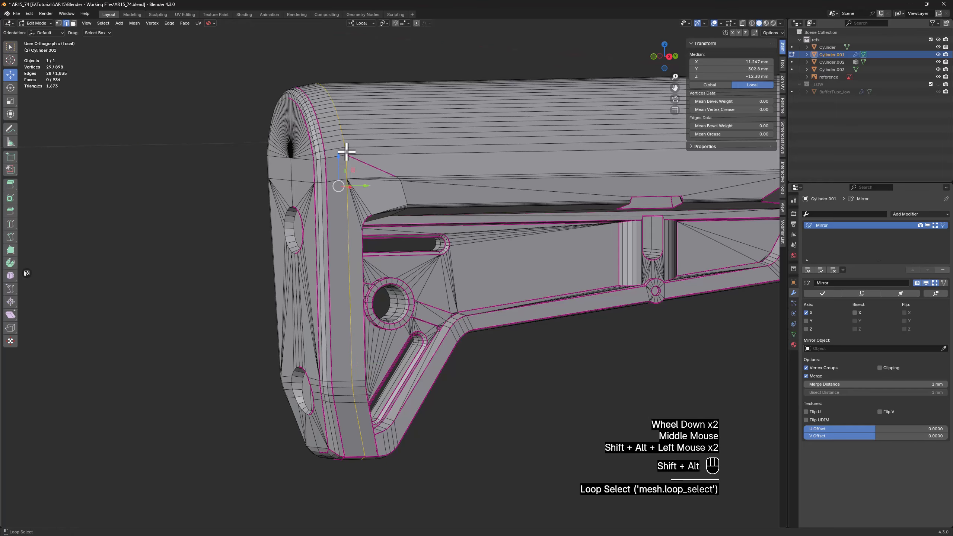
pyautogui.click(732, 134)
# Set the crease to 1 on the slanted edge loop crossing the rear upper corner above the side recess
pyautogui.moveTo(419, 235); pyautogui.dragTo(374, 245, button='middle')
pyautogui.scroll(1, 371, 238)
pyautogui.keyDown('alt'); pyautogui.click(347, 235); pyautogui.keyUp('alt')
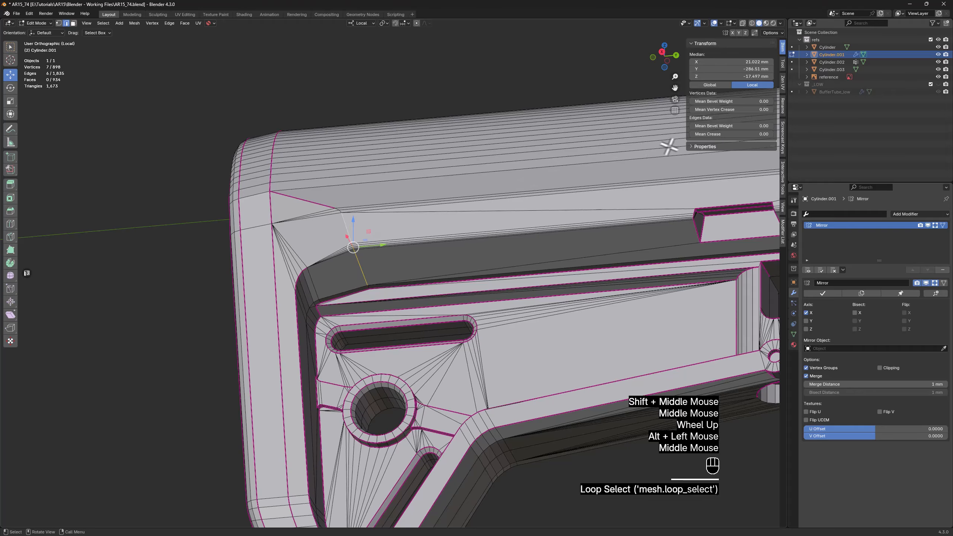
pyautogui.click(727, 134)
pyautogui.write('1')
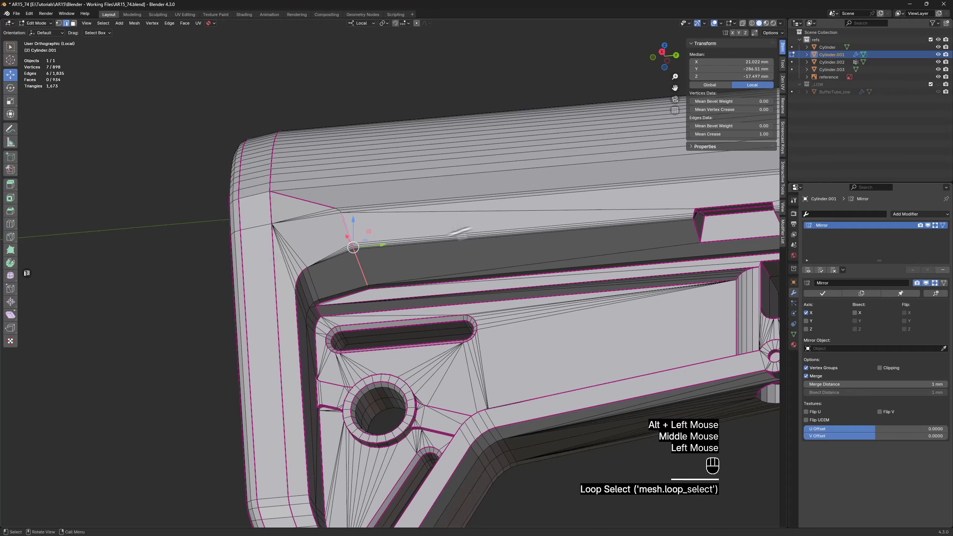
# Set the crease to 1 on the two short edges bridging the gap at the top of the slanted crease line
pyautogui.click(185, 272)
pyautogui.scroll(3, 246, 281)
pyautogui.click(272, 279)
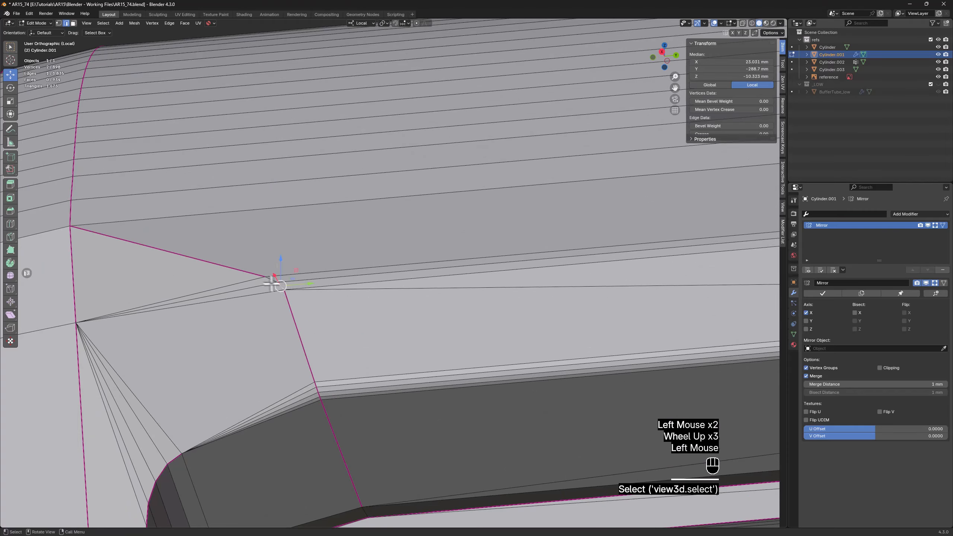
pyautogui.keyDown('shift'); pyautogui.click(276, 280); pyautogui.keyUp('shift')
pyautogui.click(724, 134)
pyautogui.write('1')
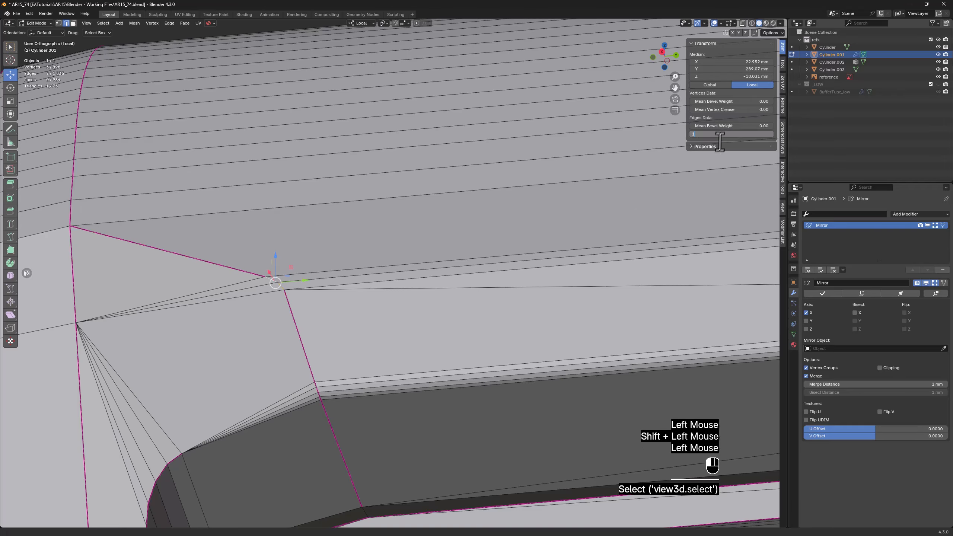
pyautogui.click(436, 328)
# Select the three lower edges of the rounded ridge above the side recess, on both sides of the raised tab, and set their crease to 1
pyautogui.scroll(-3, 402, 362)
pyautogui.keyDown('shift'); pyautogui.moveTo(401, 361); pyautogui.dragTo(358, 285, button='middle'); pyautogui.keyUp('shift')
pyautogui.scroll(-2, 362, 253)
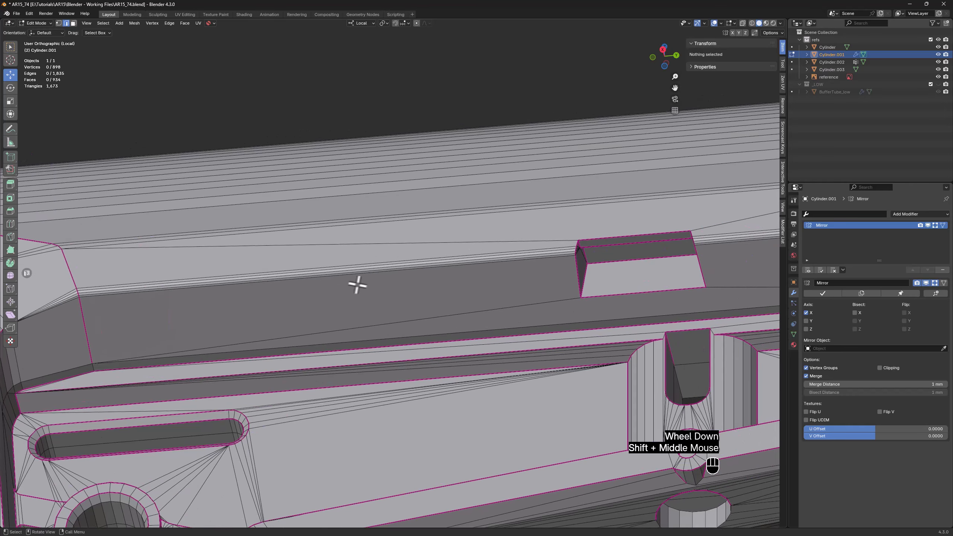
pyautogui.keyDown('shift'); pyautogui.moveTo(240, 278); pyautogui.dragTo(300, 276, button='middle'); pyautogui.keyUp('shift')
pyautogui.scroll(1, 183, 290)
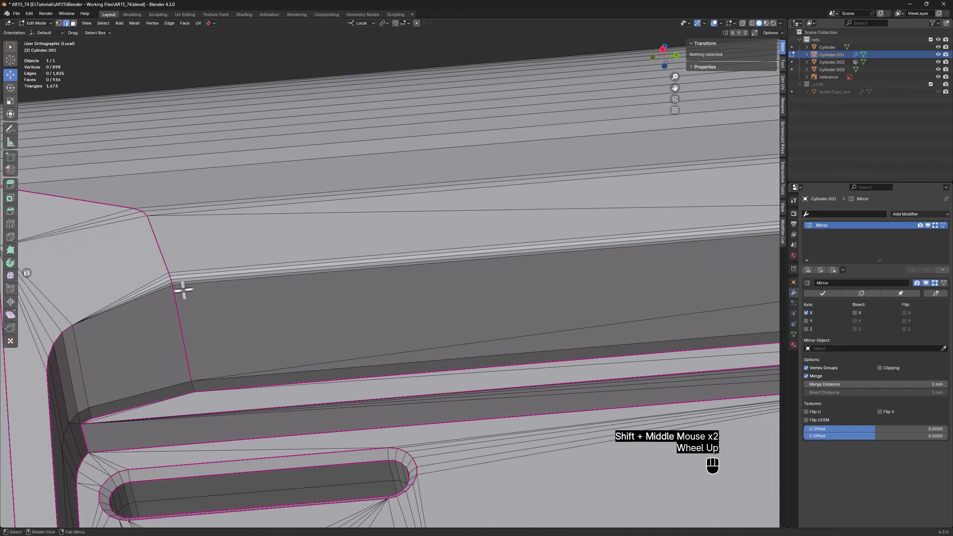
pyautogui.click(167, 288)
pyautogui.keyDown('shift'); pyautogui.click(196, 286); pyautogui.keyUp('shift')
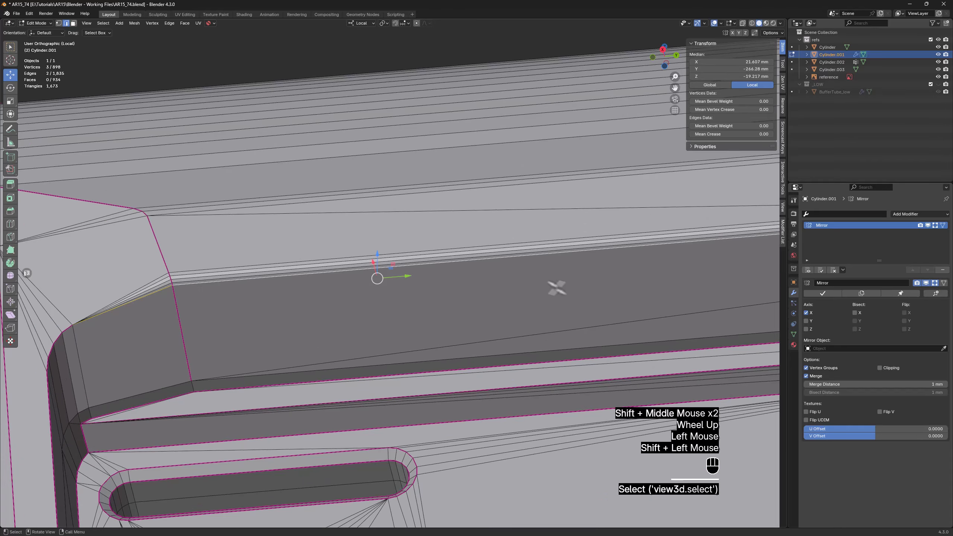
pyautogui.keyDown('shift'); pyautogui.moveTo(555, 283); pyautogui.dragTo(220, 301, button='middle'); pyautogui.keyUp('shift')
pyautogui.keyDown('shift'); pyautogui.click(652, 214); pyautogui.keyUp('shift')
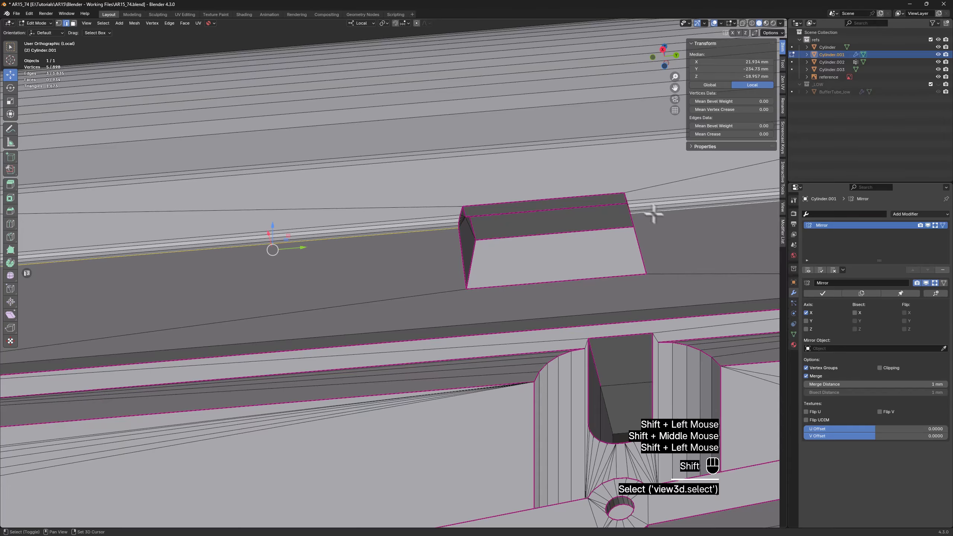
pyautogui.keyDown('shift'); pyautogui.moveTo(653, 213); pyautogui.dragTo(249, 309, button='middle'); pyautogui.keyUp('shift')
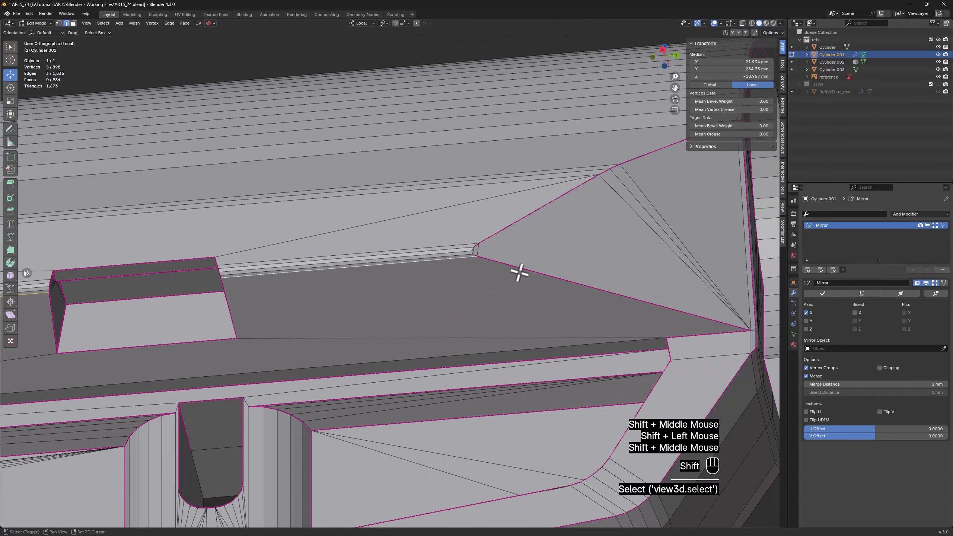
pyautogui.click(754, 134)
pyautogui.write('1')
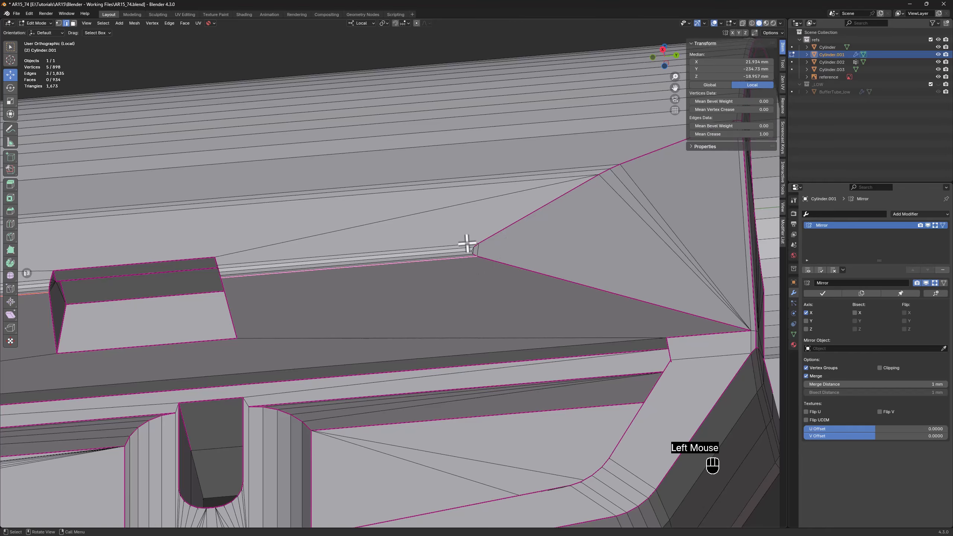
# Fully crease the two short edges at the rounded ridge's front end, where it meets the triangular face
pyautogui.scroll(3, 468, 243)
pyautogui.click(487, 280)
pyautogui.keyDown('shift'); pyautogui.click(491, 268); pyautogui.keyUp('shift')
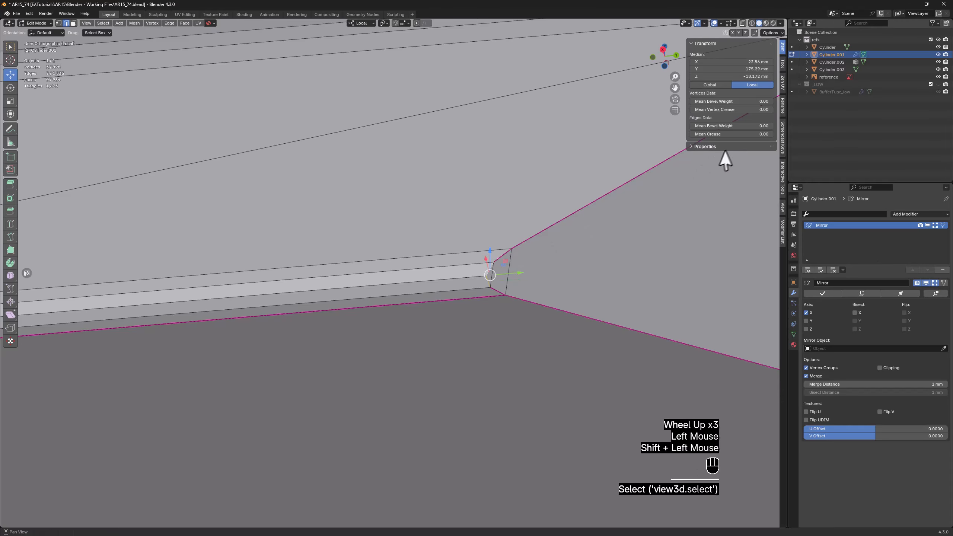
pyautogui.click(740, 134)
pyautogui.click(529, 356)
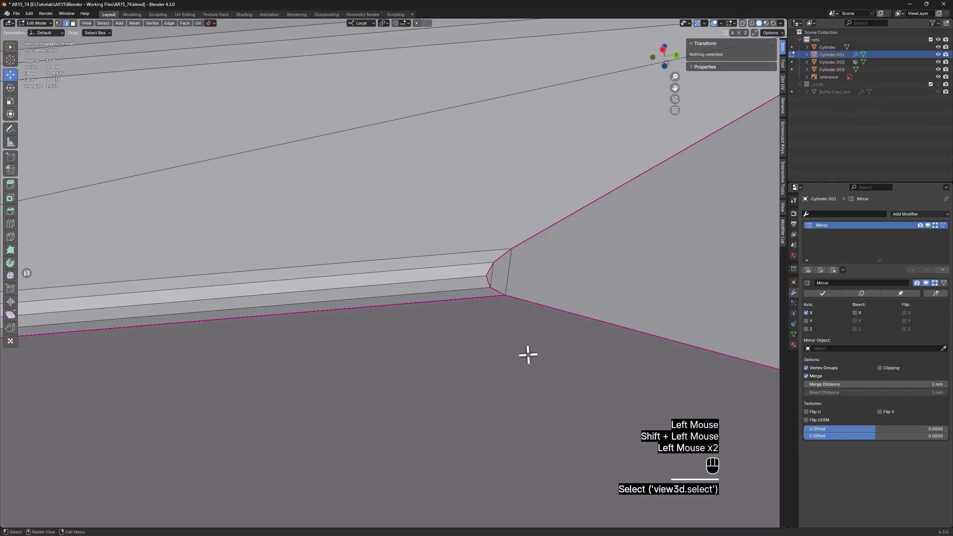
# Set the crease to 0 on the edge loop running through the middle of the rounded border around the tube's front opening
pyautogui.scroll(-4, 527, 349)
pyautogui.keyDown('shift'); pyautogui.moveTo(528, 345); pyautogui.dragTo(454, 334, button='middle'); pyautogui.keyUp('shift')
pyautogui.scroll(-3, 492, 322)
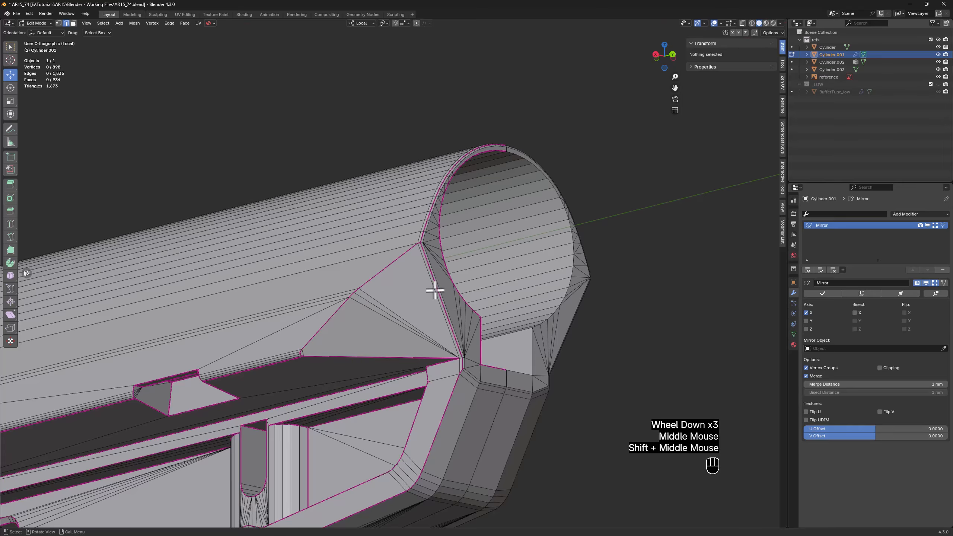
pyautogui.moveTo(436, 287)
pyautogui.mouseDown(button='middle')
pyautogui.moveTo(457, 323)
pyautogui.moveTo(436, 298)
pyautogui.mouseUp(button='middle')
pyautogui.scroll(2, 482, 363)
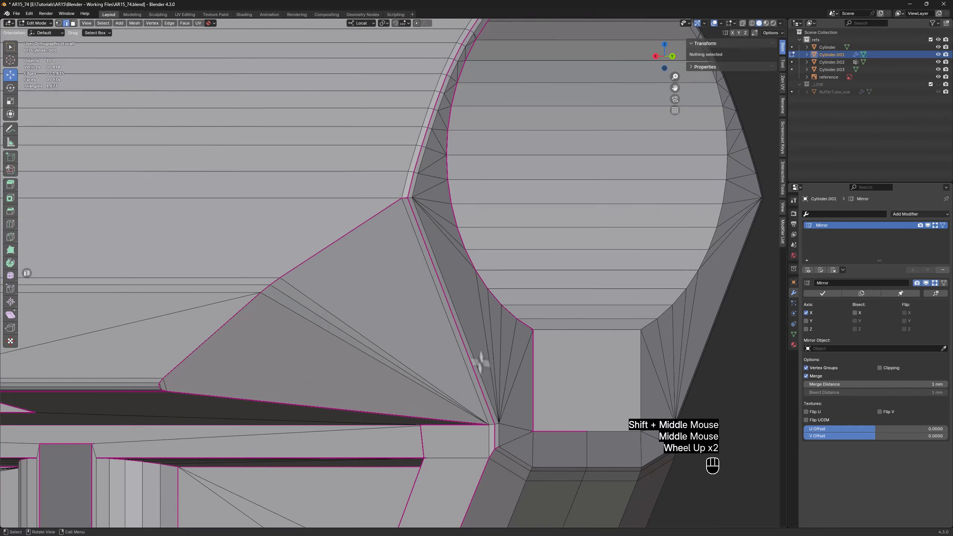
pyautogui.keyDown('alt'); pyautogui.click(496, 435); pyautogui.keyUp('alt')
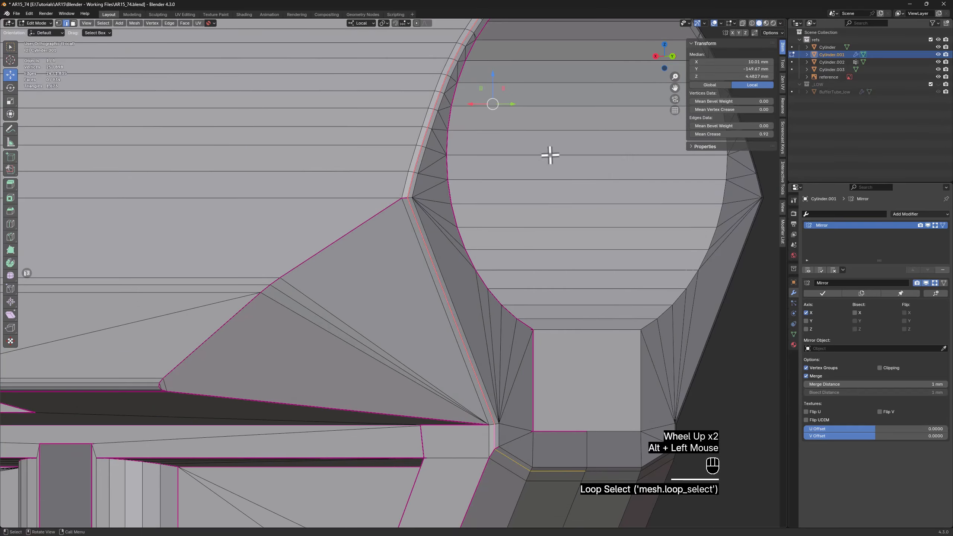
pyautogui.keyDown('shift'); pyautogui.moveTo(550, 155); pyautogui.dragTo(549, 151, button='middle'); pyautogui.keyUp('shift')
pyautogui.keyDown('shift'); pyautogui.scroll(-1, 519, 221); pyautogui.keyUp('shift')
pyautogui.hotkey('ctrl', 'x')
pyautogui.scroll(-1, 521, 217)
pyautogui.hotkey('ctrl', 'z')
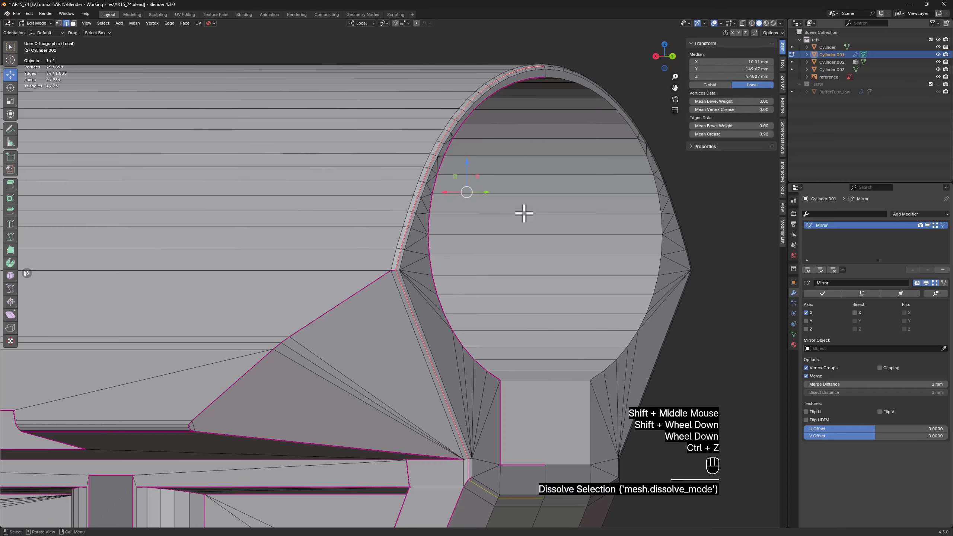
pyautogui.keyDown('shift'); pyautogui.moveTo(523, 213); pyautogui.dragTo(498, 266, button='middle'); pyautogui.keyUp('shift')
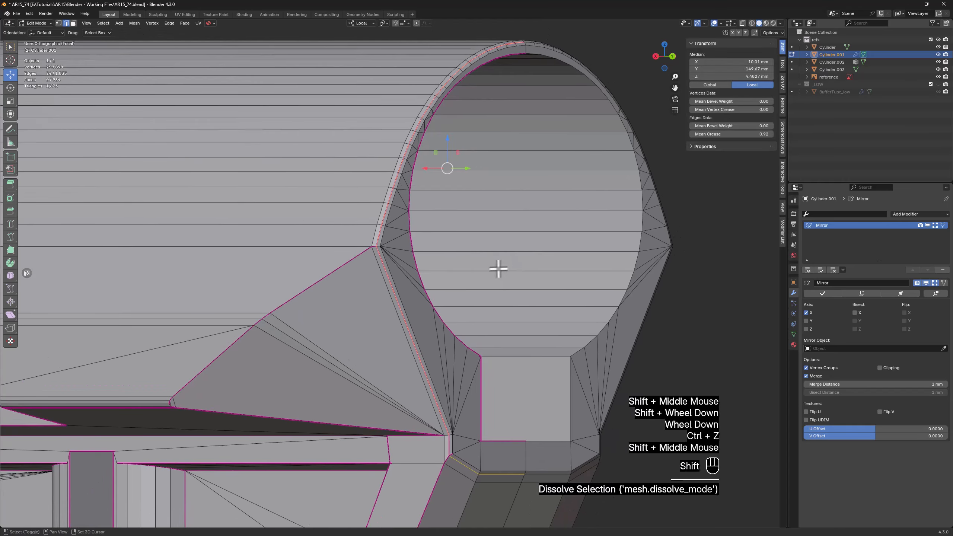
pyautogui.click(731, 134)
pyautogui.write('00')
pyautogui.click(676, 334)
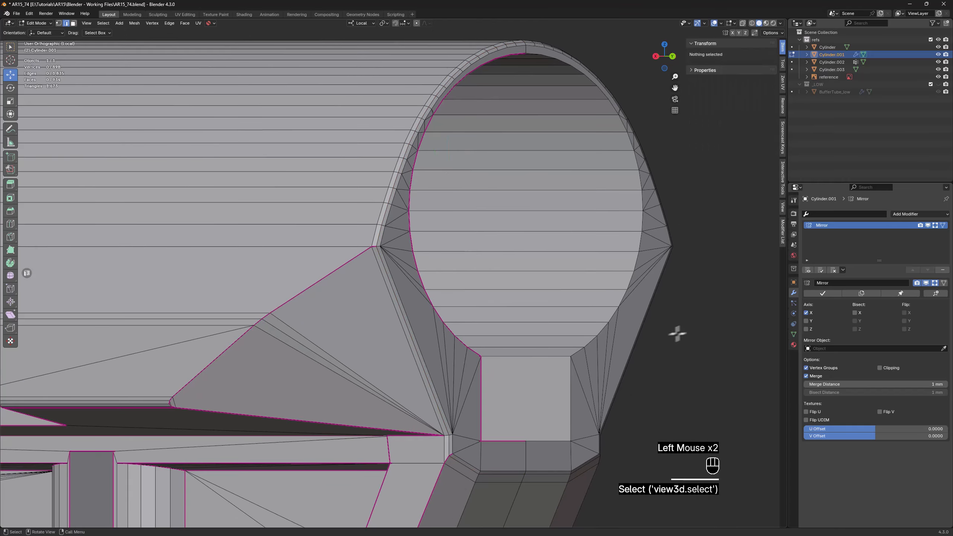
# Fully crease the outer loop of the front opening's rounded border, including its slanted edge and the short edge at its lower end
pyautogui.moveTo(677, 334); pyautogui.dragTo(458, 242, button='middle')
pyautogui.keyDown('alt'); pyautogui.click(446, 228); pyautogui.keyUp('alt')
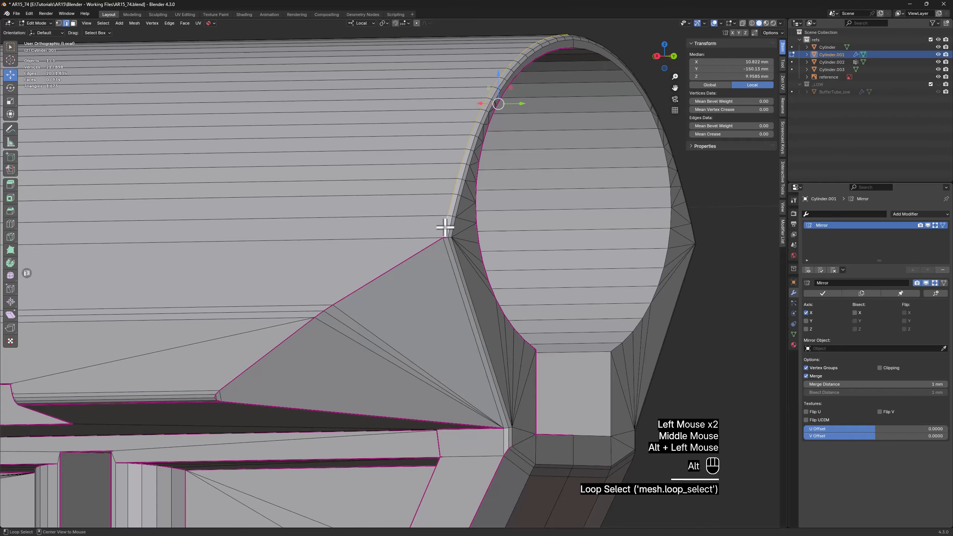
pyautogui.keyDown('alt'); pyautogui.keyDown('shift'); pyautogui.click(458, 288); pyautogui.keyUp('shift'); pyautogui.keyUp('alt')
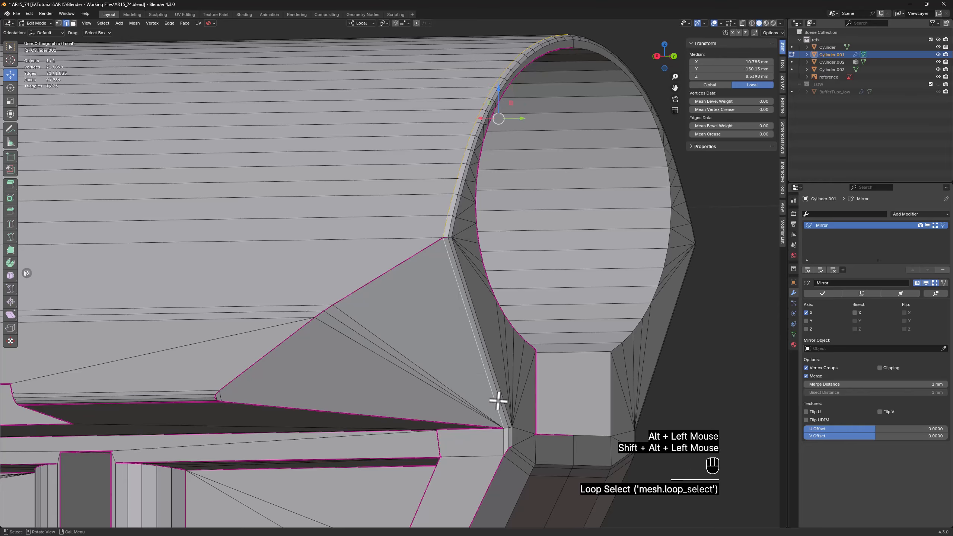
pyautogui.moveTo(495, 398); pyautogui.dragTo(510, 400, button='middle')
pyautogui.keyDown('shift'); pyautogui.click(511, 440); pyautogui.keyUp('shift')
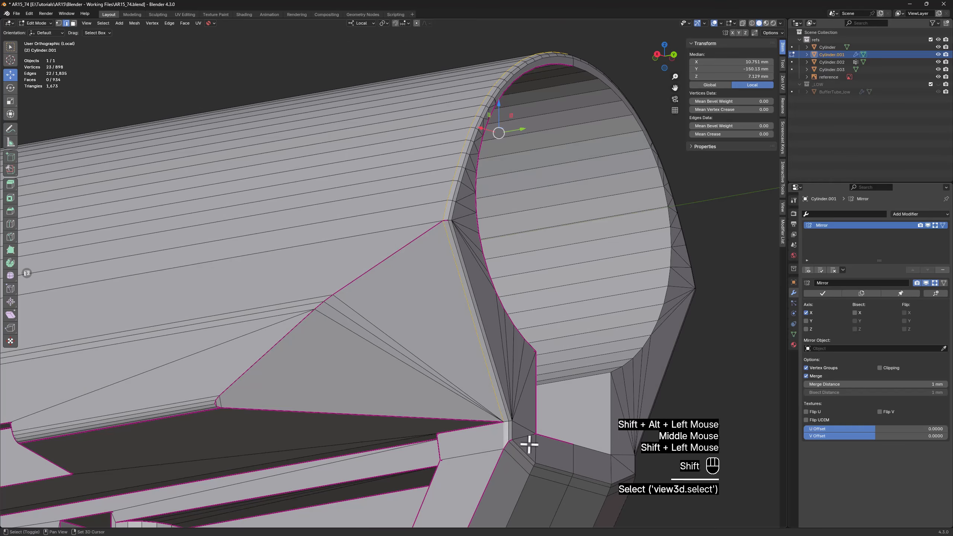
pyautogui.keyDown('shift'); pyautogui.moveTo(526, 442); pyautogui.dragTo(501, 330, button='middle'); pyautogui.keyUp('shift')
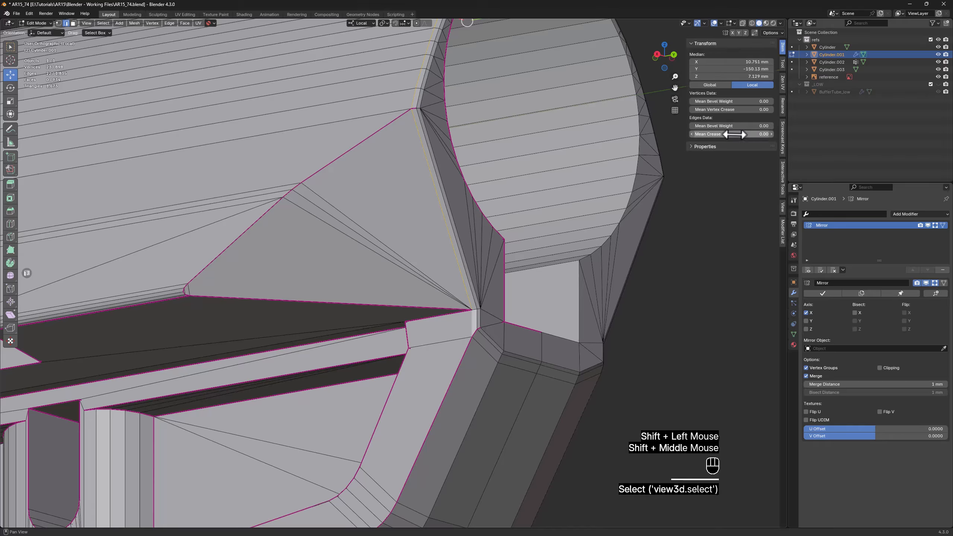
pyautogui.moveTo(734, 135); pyautogui.dragTo(777, 135)
pyautogui.click(689, 351)
pyautogui.moveTo(502, 322)
pyautogui.mouseDown(button='middle')
pyautogui.moveTo(513, 321)
pyautogui.moveTo(519, 300)
pyautogui.moveTo(544, 315)
pyautogui.moveTo(491, 317)
pyautogui.moveTo(490, 328)
pyautogui.mouseUp(button='middle')
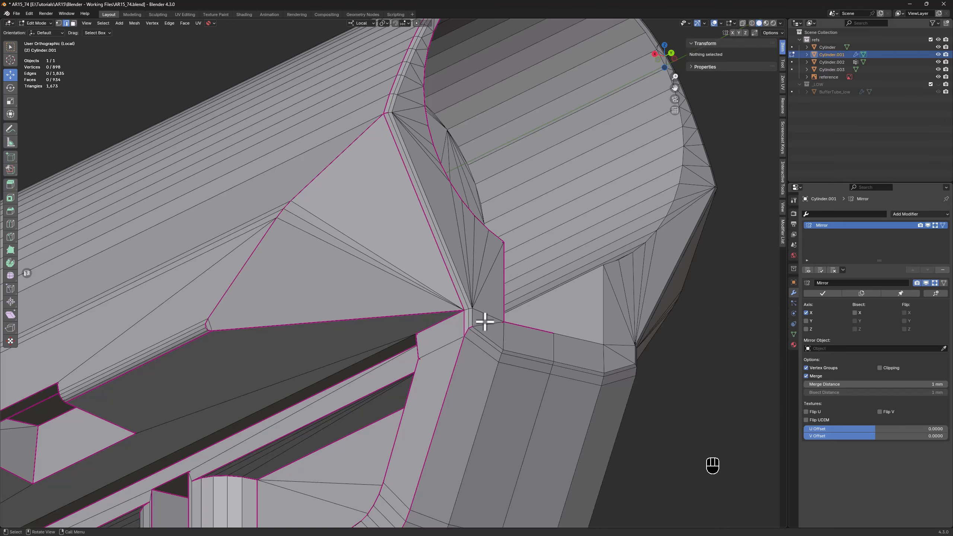
# Fully crease the short inner edge at the lower end of the front opening's rounded border and the adjoining edges beneath the opening
pyautogui.scroll(3, 475, 334)
pyautogui.keyDown('shift'); pyautogui.click(480, 319); pyautogui.keyUp('shift')
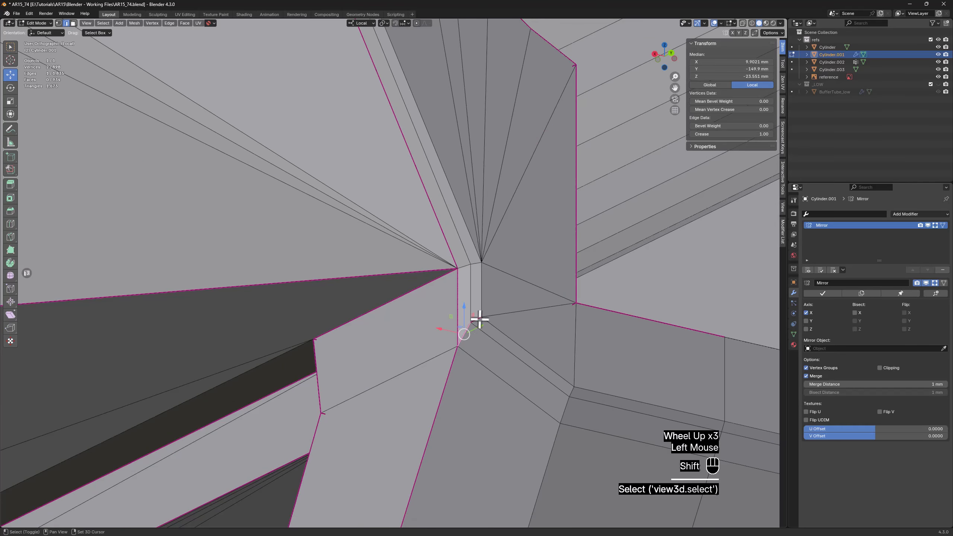
pyautogui.keyDown('alt'); pyautogui.click(497, 329); pyautogui.keyUp('alt')
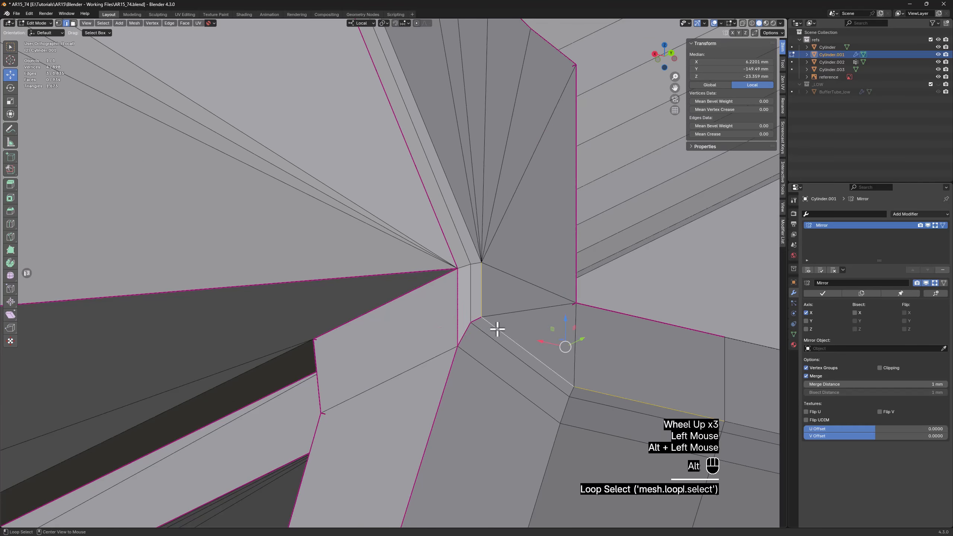
pyautogui.scroll(-2, 496, 316)
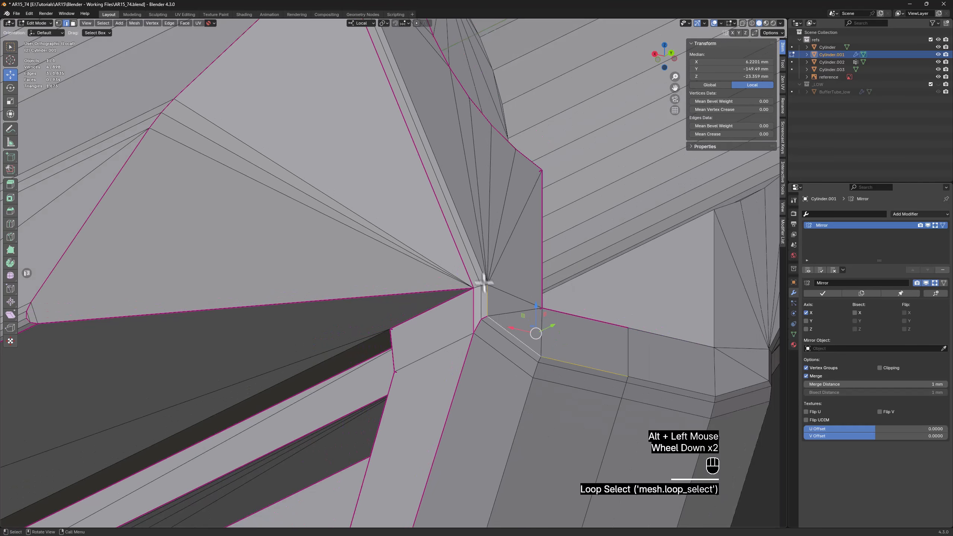
pyautogui.click(724, 126)
pyautogui.click(750, 443)
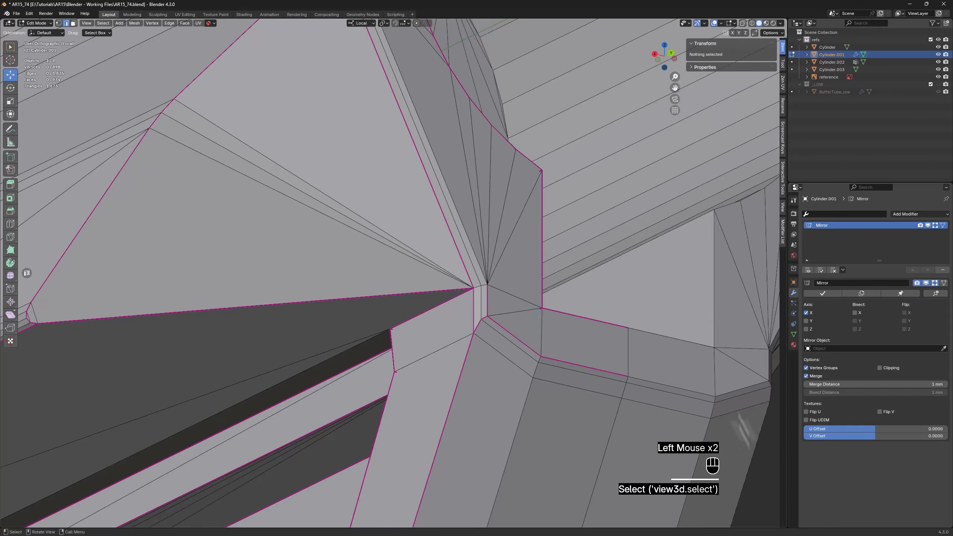
# Fully crease the inner loop of the front opening's rounded border, from the slanted edge beside the triangular face up around the arch
pyautogui.scroll(-2, 510, 220)
pyautogui.keyDown('shift'); pyautogui.moveTo(499, 210); pyautogui.dragTo(533, 274, button='middle'); pyautogui.keyUp('shift')
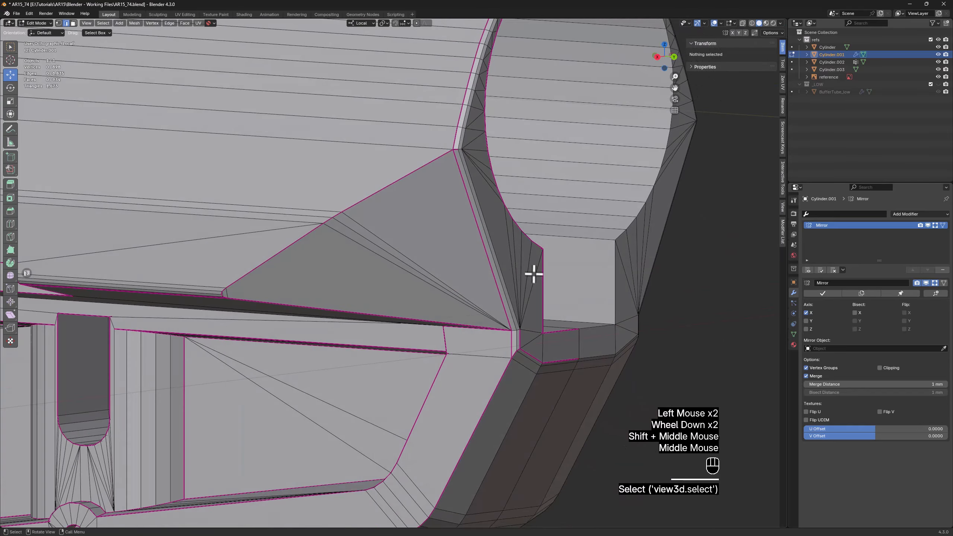
pyautogui.click(509, 307)
pyautogui.keyDown('shift'); pyautogui.moveTo(509, 307); pyautogui.dragTo(494, 277, button='middle'); pyautogui.keyUp('shift')
pyautogui.scroll(1, 488, 271)
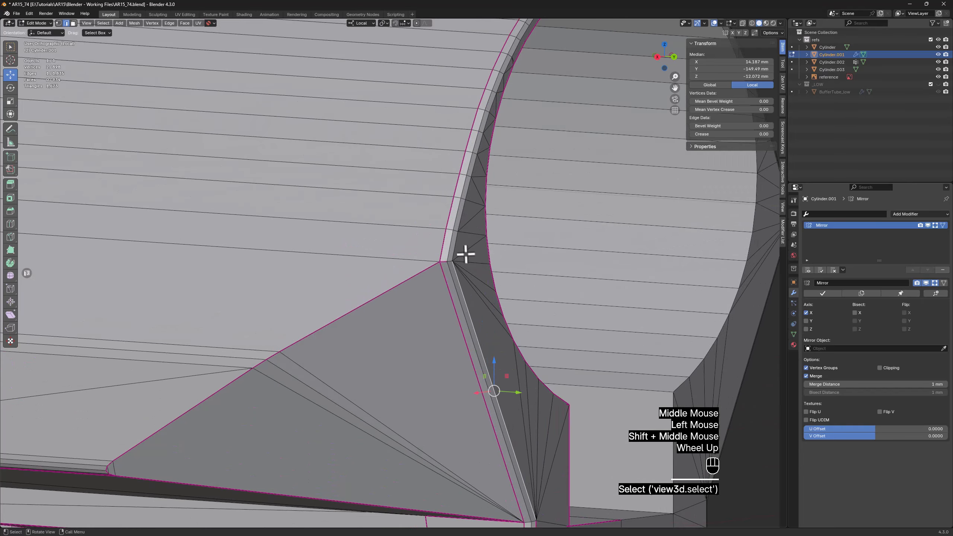
pyautogui.keyDown('shift'); pyautogui.click(455, 243); pyautogui.keyUp('shift')
pyautogui.keyDown('shift'); pyautogui.click(464, 219); pyautogui.keyUp('shift')
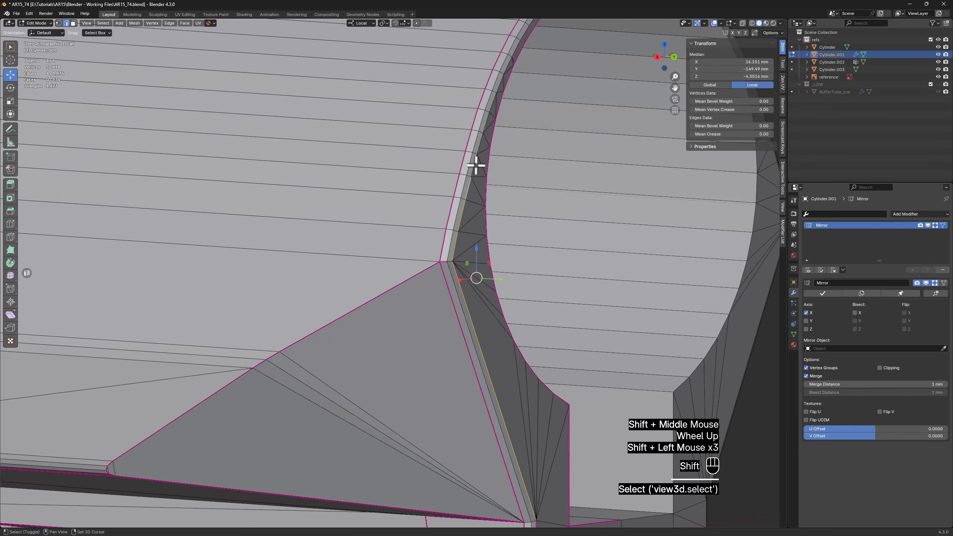
pyautogui.keyDown('shift'); pyautogui.click(480, 154); pyautogui.keyUp('shift')
pyautogui.keyDown('shift'); pyautogui.click(540, 86); pyautogui.keyUp('shift')
pyautogui.keyDown('shift'); pyautogui.moveTo(540, 85); pyautogui.dragTo(429, 245, button='middle'); pyautogui.keyUp('shift')
pyautogui.scroll(2, 387, 300)
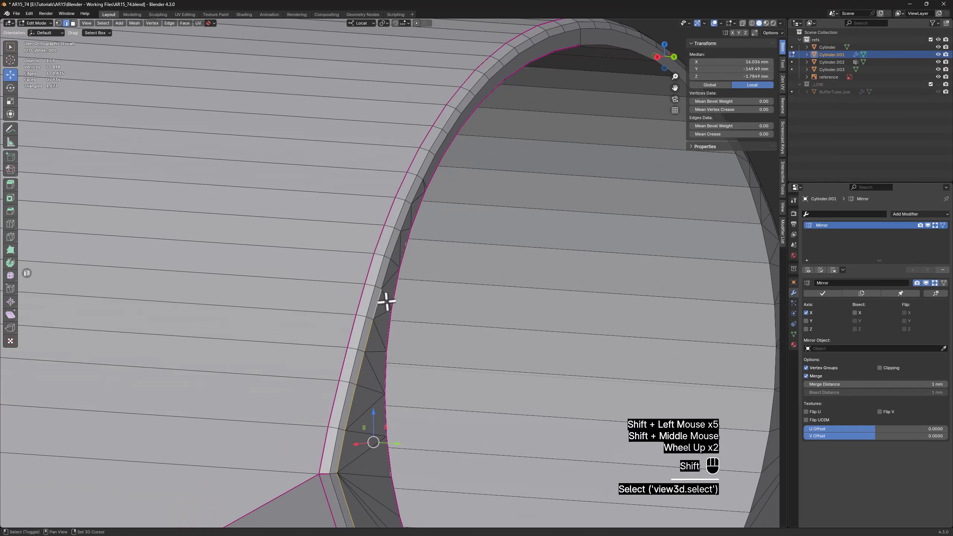
pyautogui.keyDown('shift'); pyautogui.click(383, 275); pyautogui.keyUp('shift')
pyautogui.keyDown('alt'); pyautogui.keyDown('shift'); pyautogui.click(395, 240); pyautogui.keyUp('shift'); pyautogui.keyUp('alt')
pyautogui.keyDown('alt'); pyautogui.keyDown('shift'); pyautogui.click(405, 214); pyautogui.keyUp('shift'); pyautogui.keyUp('alt')
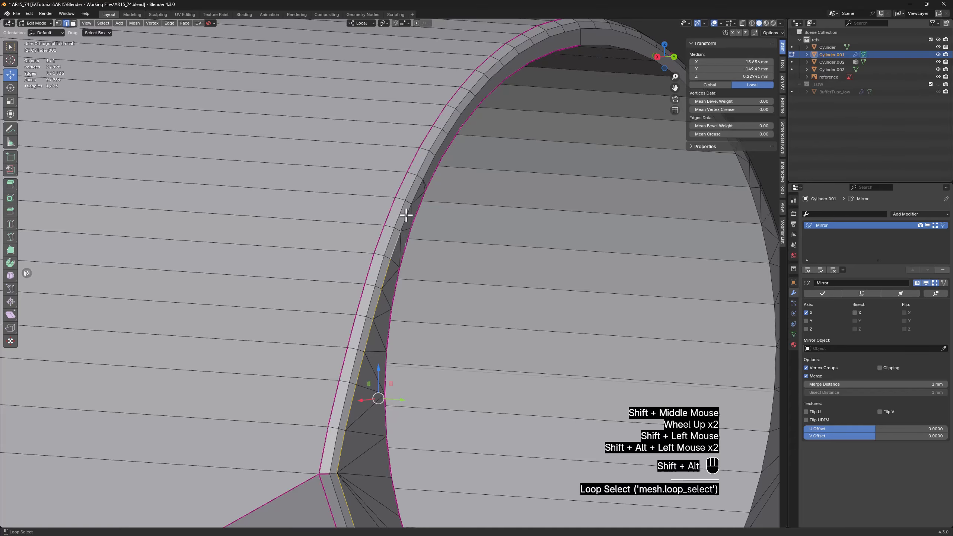
pyautogui.keyDown('alt'); pyautogui.keyDown('shift'); pyautogui.click(417, 191); pyautogui.keyUp('shift'); pyautogui.keyUp('alt')
pyautogui.keyDown('alt'); pyautogui.keyDown('shift'); pyautogui.click(427, 168); pyautogui.keyUp('shift'); pyautogui.keyUp('alt')
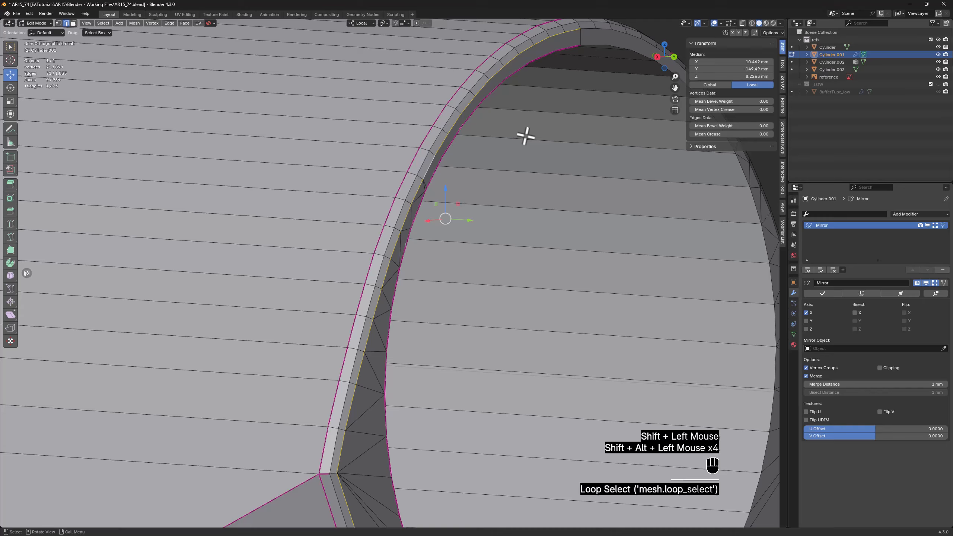
pyautogui.click(731, 134)
pyautogui.scroll(-2, 514, 201)
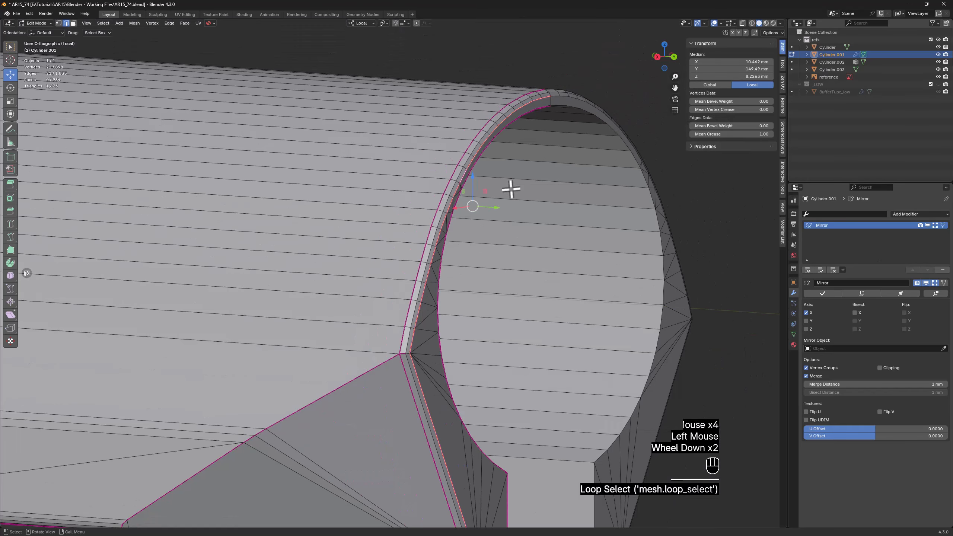
pyautogui.click(603, 132)
# Triangulate the long n-gon face between the upper rounded border and the tube opening, and convert its triangles to quads
pyautogui.moveTo(602, 133); pyautogui.dragTo(419, 147, button='middle')
pyautogui.scroll(2, 420, 147)
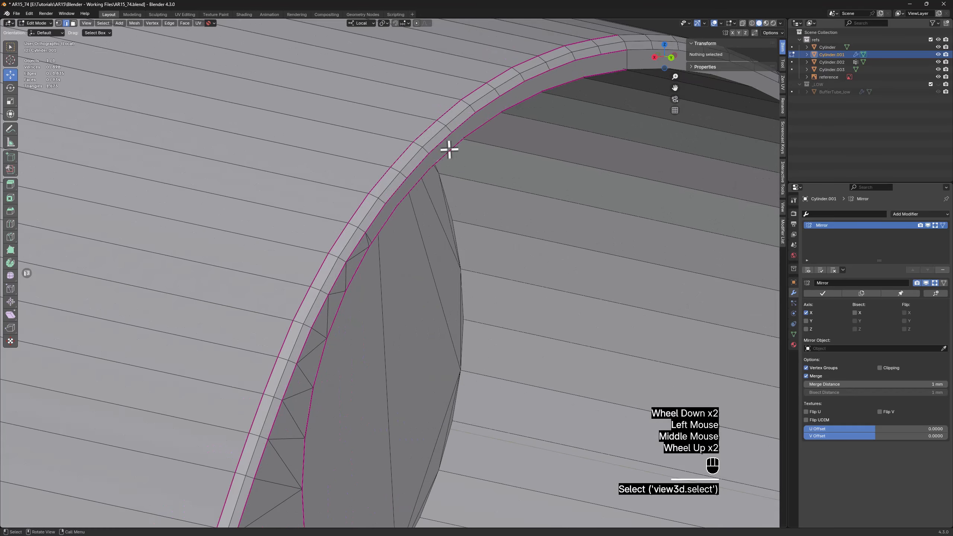
pyautogui.press('3')
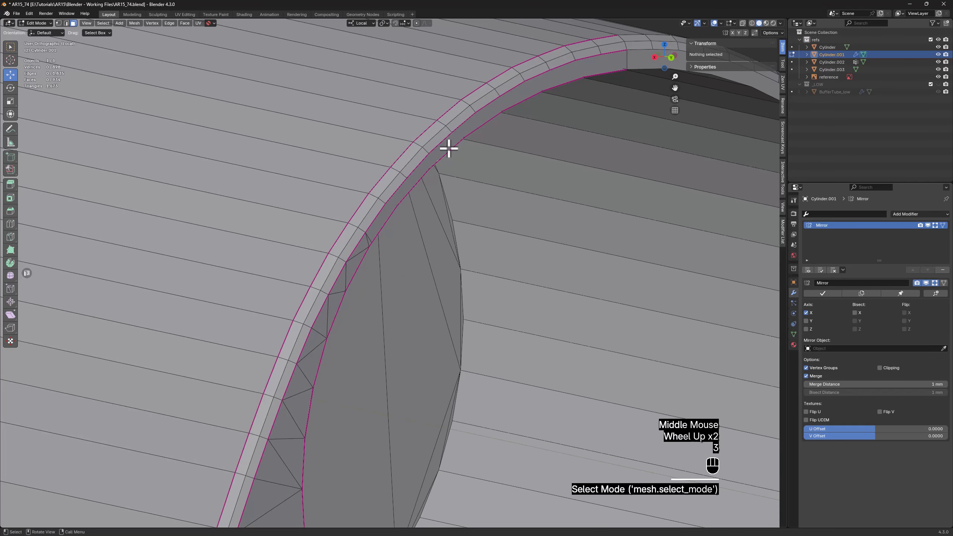
pyautogui.click(449, 148)
pyautogui.rightClick(449, 149)
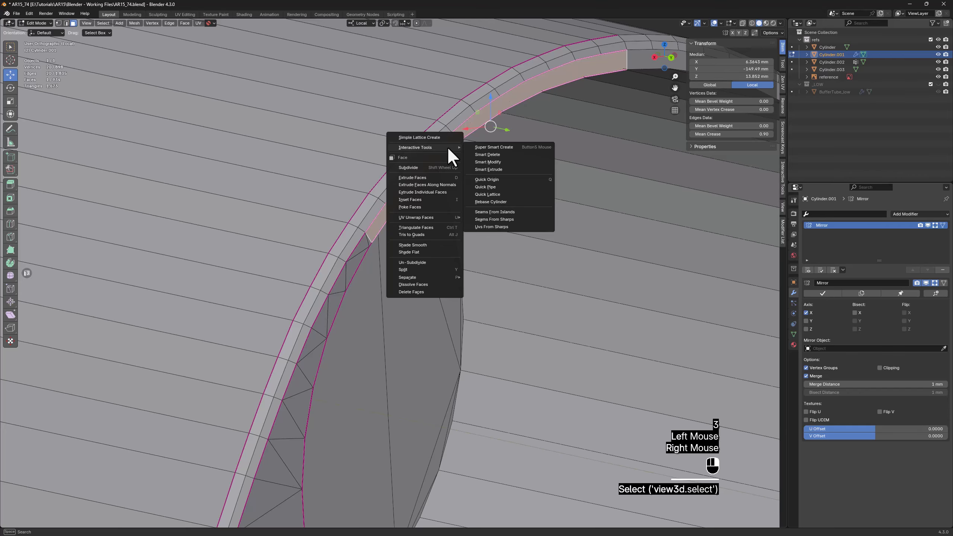
pyautogui.click(441, 231)
pyautogui.moveTo(501, 248); pyautogui.dragTo(434, 212, button='middle')
pyautogui.rightClick(405, 166)
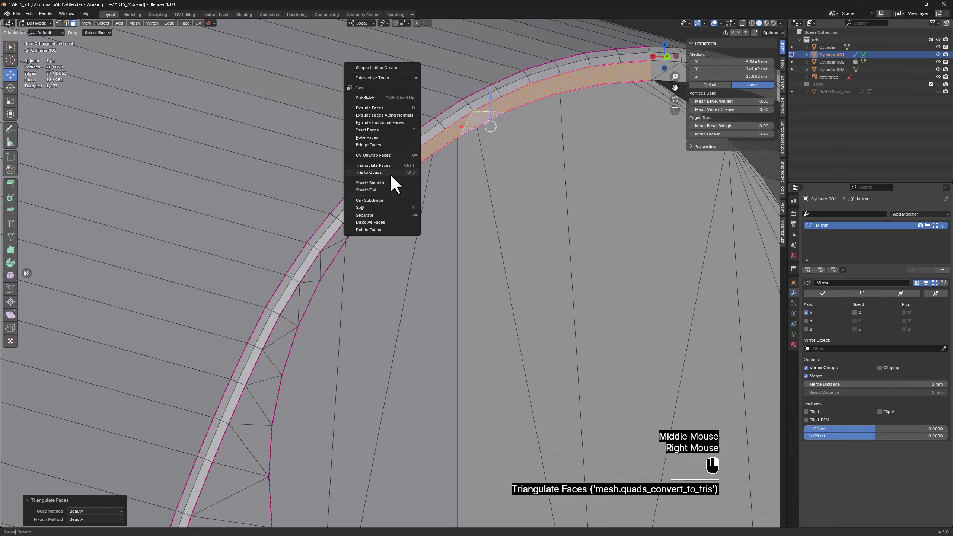
pyautogui.click(390, 174)
pyautogui.scroll(-2, 411, 176)
pyautogui.moveTo(411, 176); pyautogui.dragTo(423, 184, button='middle')
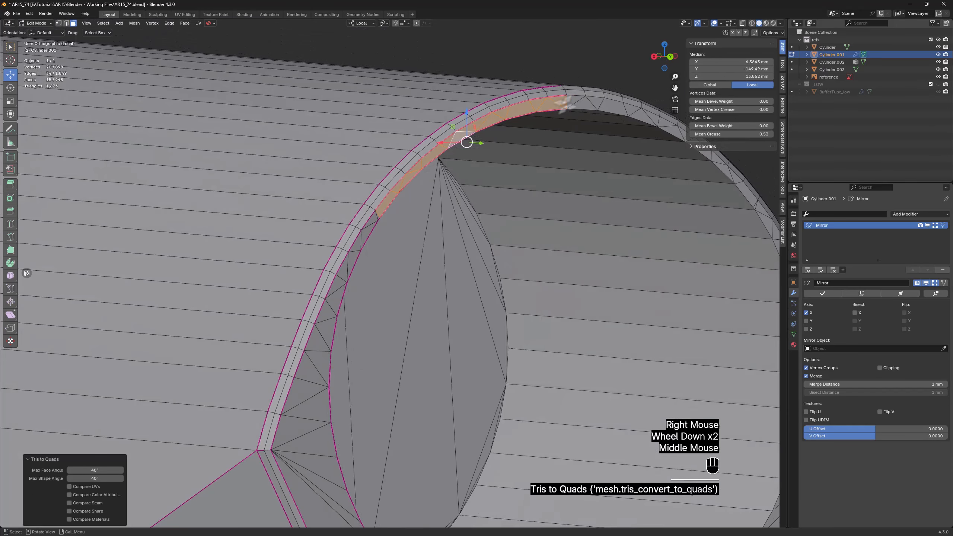
pyautogui.click(596, 71)
# Select the inner edge loop of the rounded lower border along the whole underside, past the round hole, and set its crease to 1
pyautogui.scroll(-3, 560, 93)
pyautogui.moveTo(560, 94); pyautogui.dragTo(401, 322, button='middle')
pyautogui.scroll(-1, 511, 174)
pyautogui.scroll(-2, 489, 222)
pyautogui.press('2')
pyautogui.keyDown('alt'); pyautogui.click(503, 272); pyautogui.keyUp('alt')
pyautogui.moveTo(318, 346); pyautogui.dragTo(332, 298, button='middle')
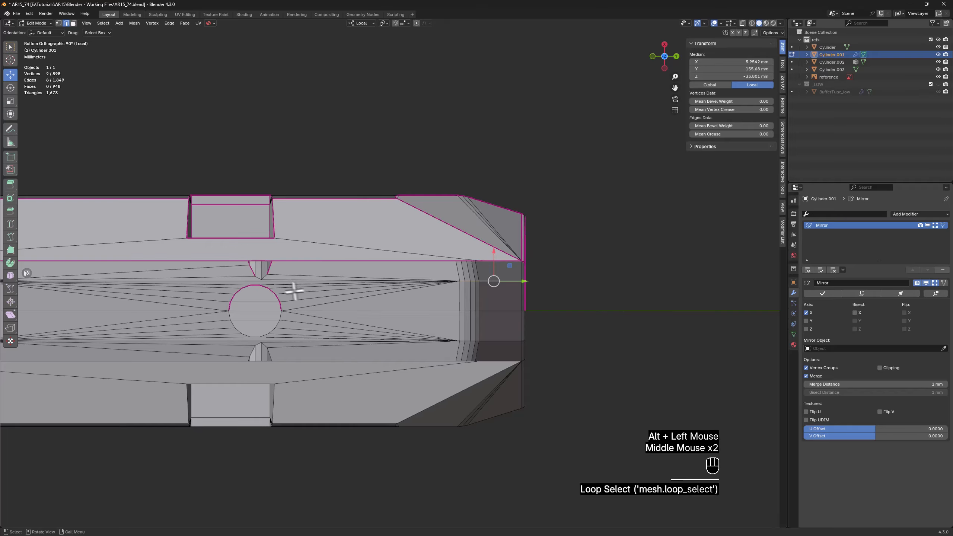
pyautogui.scroll(3, 251, 279)
pyautogui.keyDown('shift'); pyautogui.click(252, 282); pyautogui.keyUp('shift')
pyautogui.scroll(-4, 252, 282)
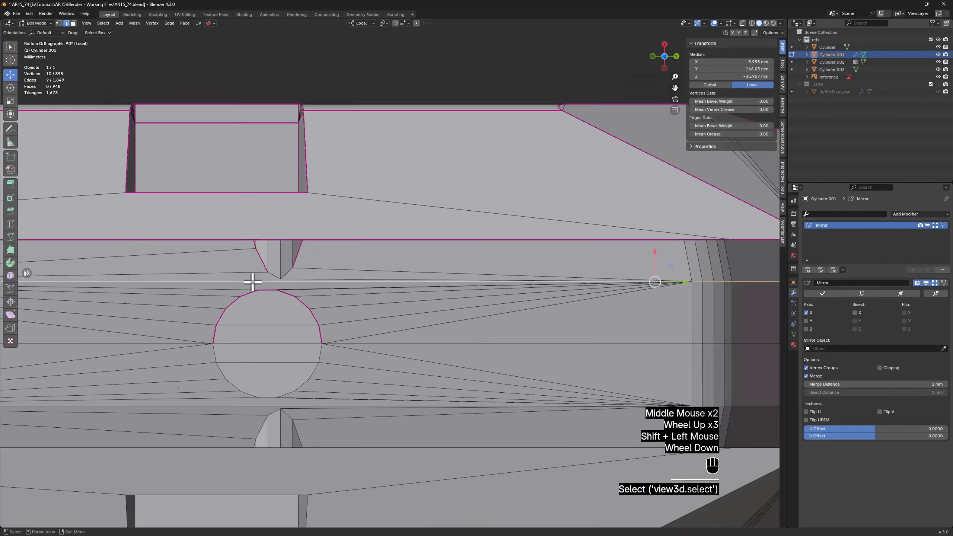
pyautogui.keyDown('shift'); pyautogui.moveTo(201, 296); pyautogui.dragTo(330, 313, button='middle'); pyautogui.keyUp('shift')
pyautogui.scroll(1, 291, 285)
pyautogui.keyDown('alt'); pyautogui.keyDown('shift'); pyautogui.click(290, 283); pyautogui.keyUp('shift'); pyautogui.keyUp('alt')
pyautogui.scroll(-1, 290, 286)
pyautogui.scroll(-1, 291, 285)
pyautogui.click(732, 134)
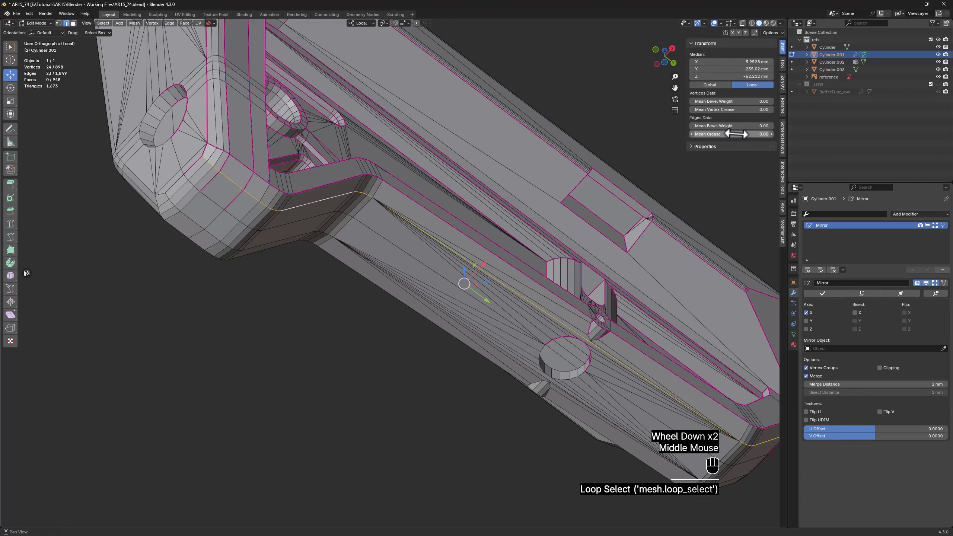
pyautogui.write('1')
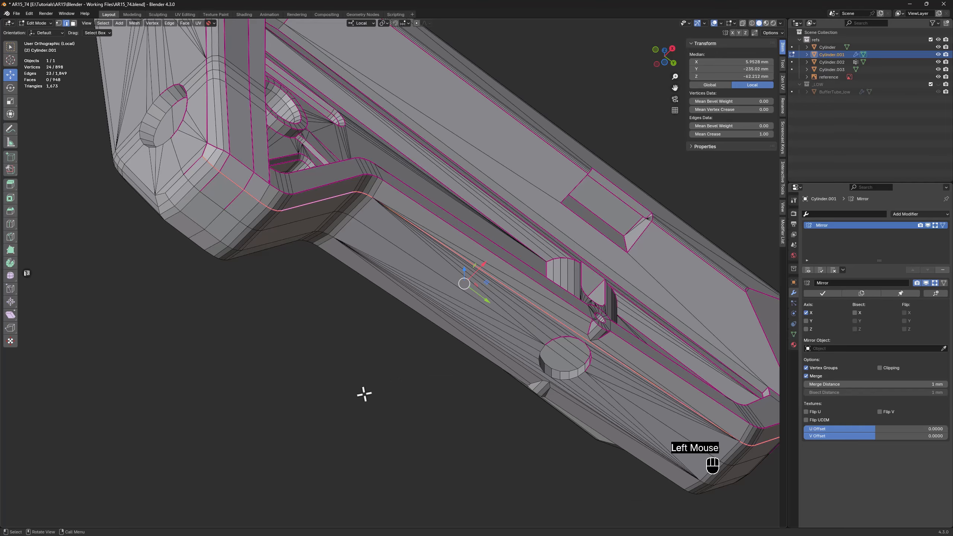
pyautogui.doubleClick(364, 394)
pyautogui.moveTo(400, 344); pyautogui.dragTo(477, 340, button='middle')
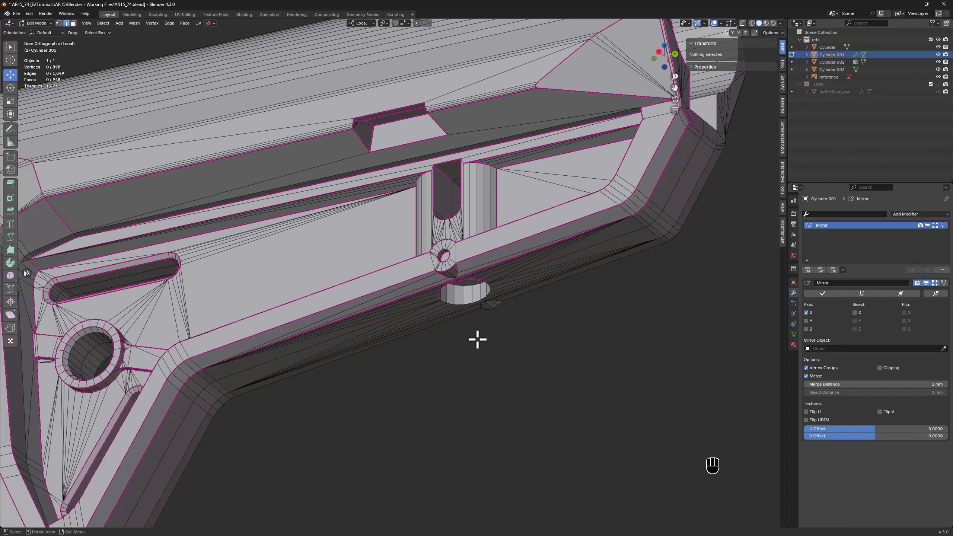
pyautogui.scroll(-2, 478, 340)
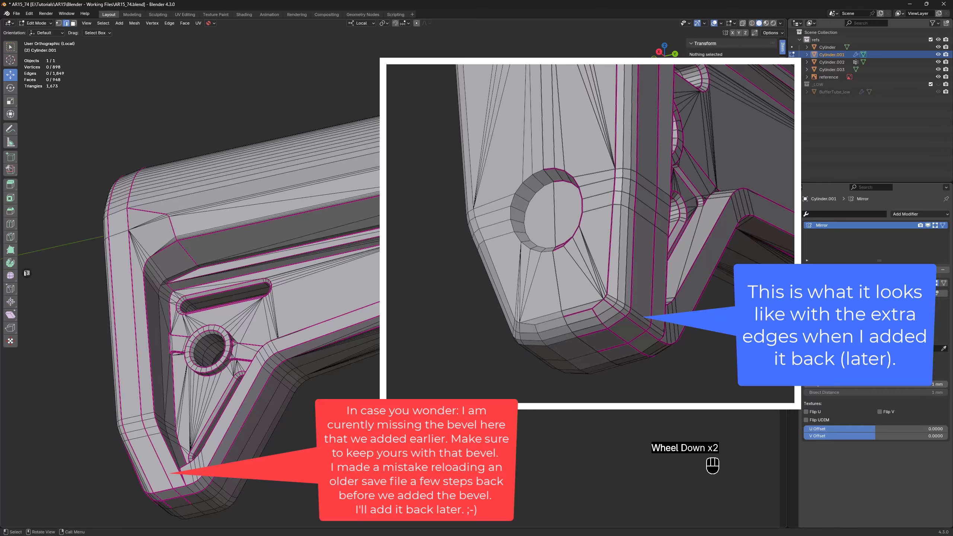
pyautogui.moveTo(478, 339); pyautogui.dragTo(483, 357, button='middle')
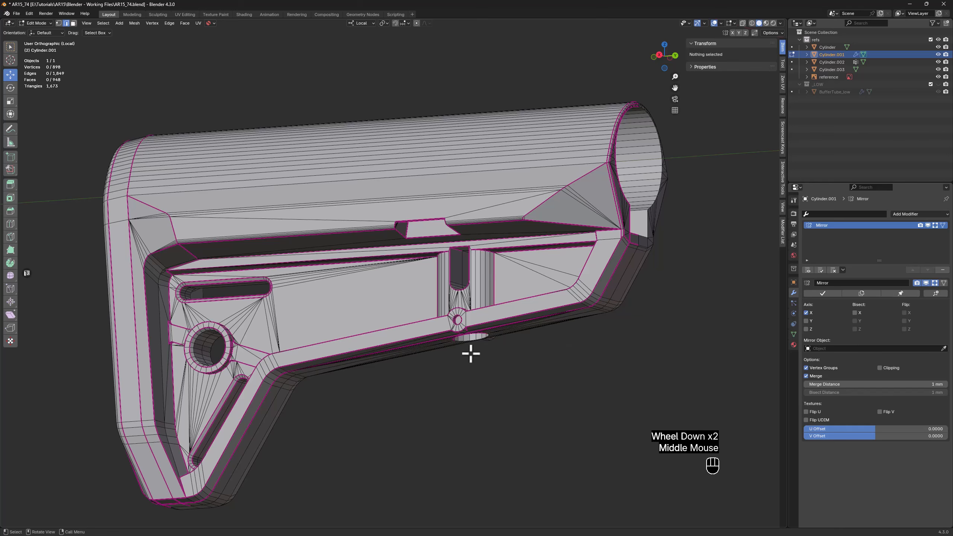
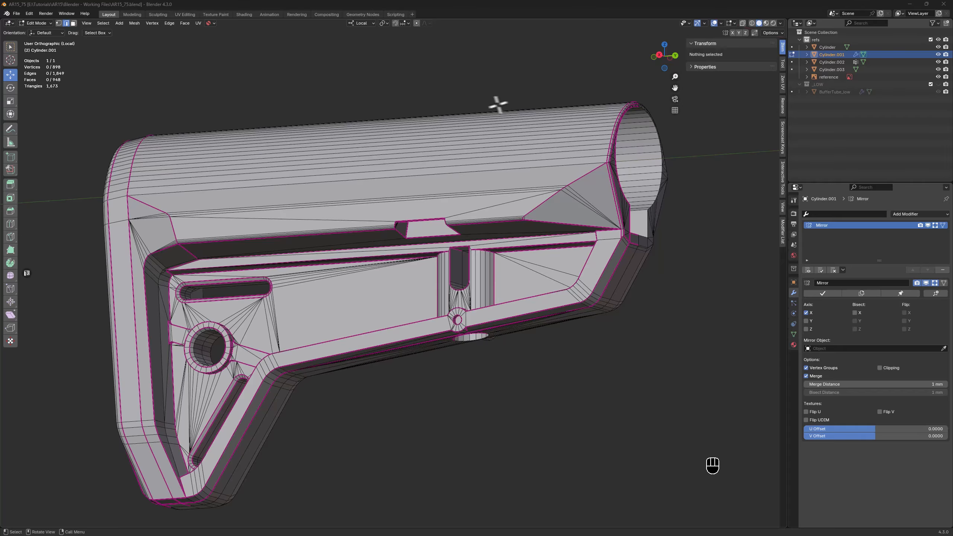
# Bring the other objects back into view, show the _LOW collection, and return the stock to Object Mode
pyautogui.moveTo(632, 267); pyautogui.dragTo(613, 266, button='middle')
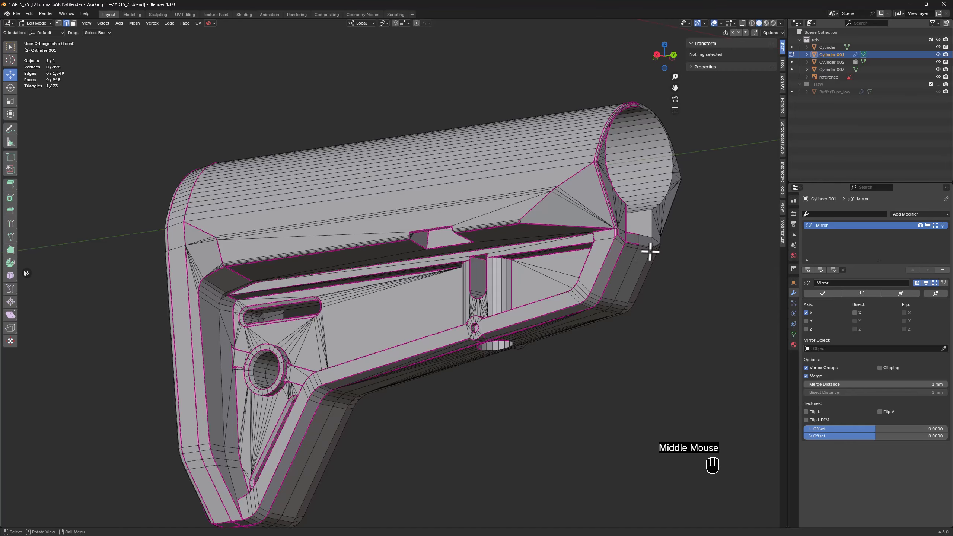
pyautogui.press('KP_Divide')
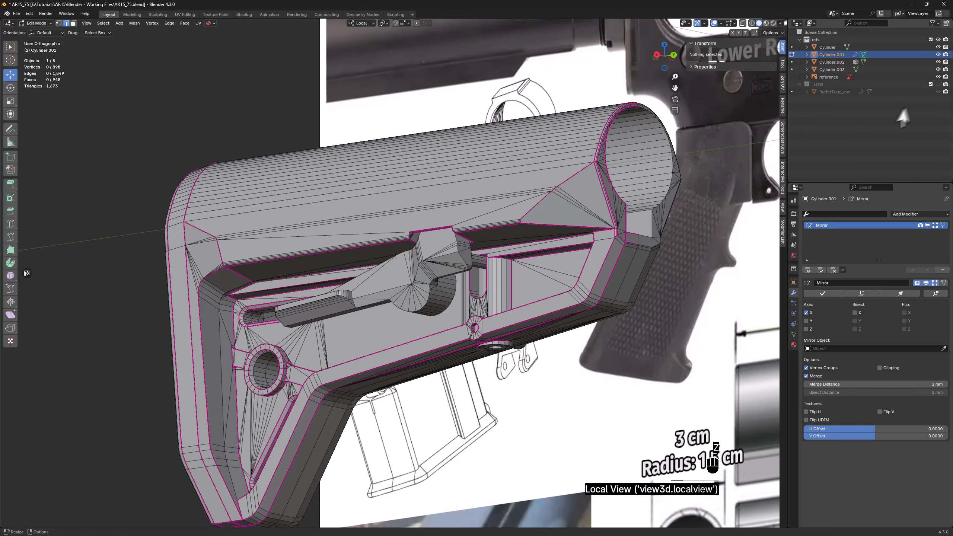
pyautogui.keyDown('shift'); pyautogui.click(938, 85); pyautogui.keyUp('shift')
pyautogui.keyDown('shift'); pyautogui.moveTo(582, 217); pyautogui.dragTo(380, 275, button='middle'); pyautogui.keyUp('shift')
pyautogui.press('Tab')
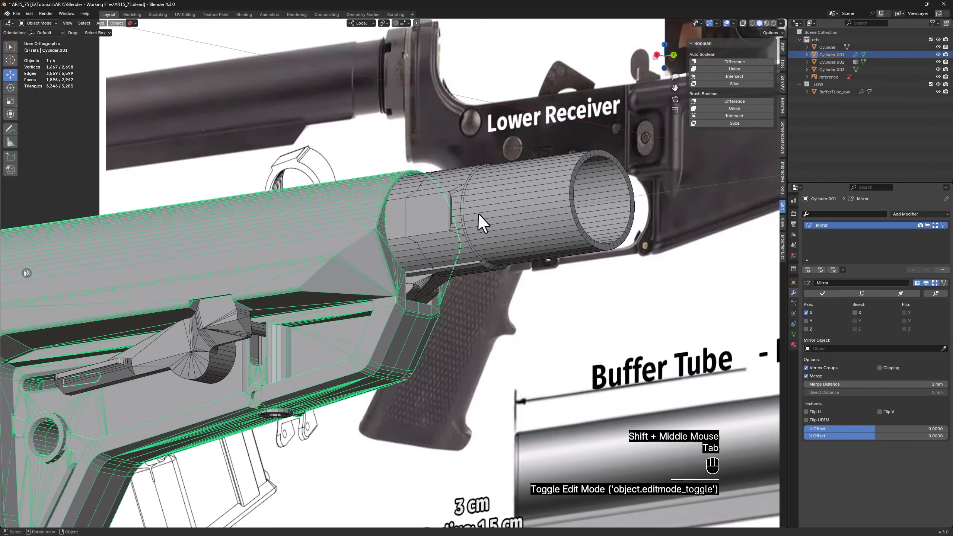
# Select the buffer tube and turn on the viewport display of all its modifiers
pyautogui.click(484, 219)
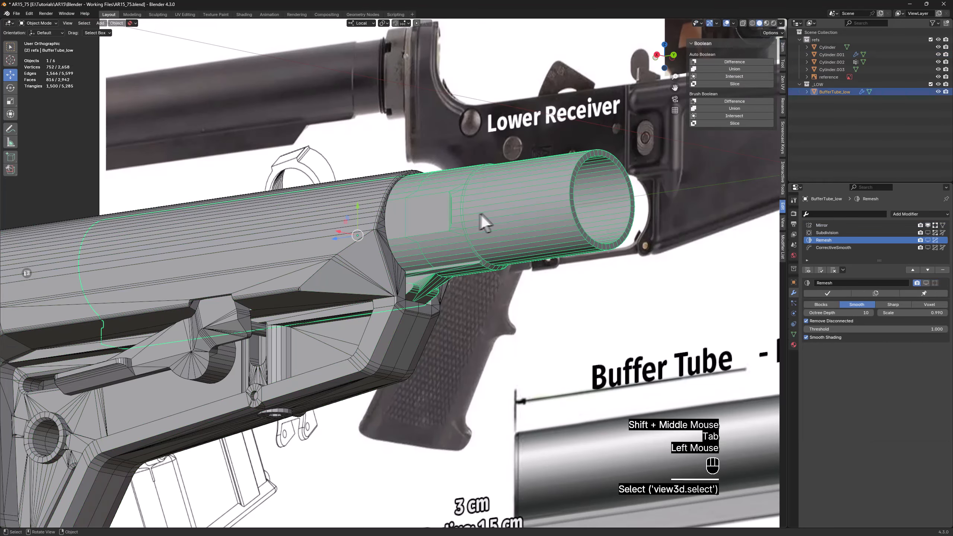
pyautogui.click(808, 269)
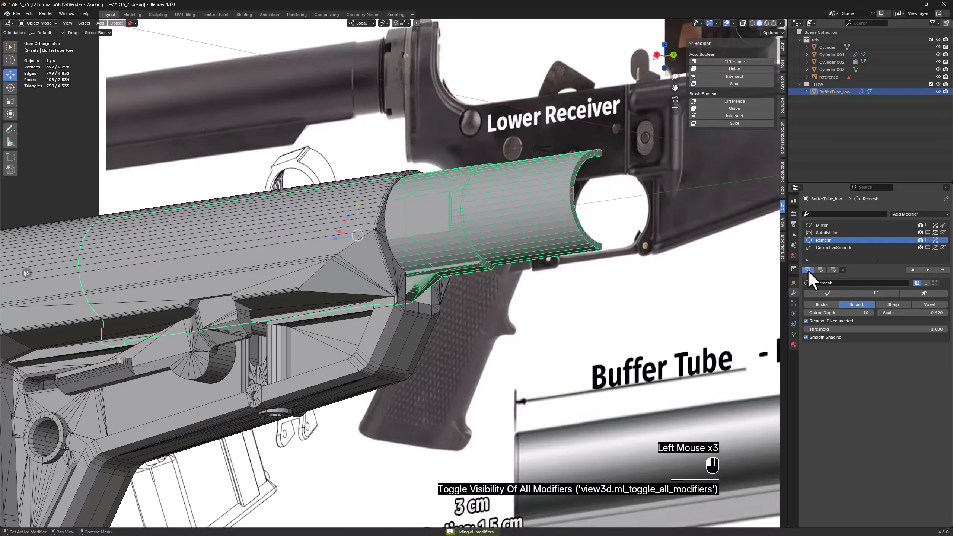
pyautogui.click(807, 270)
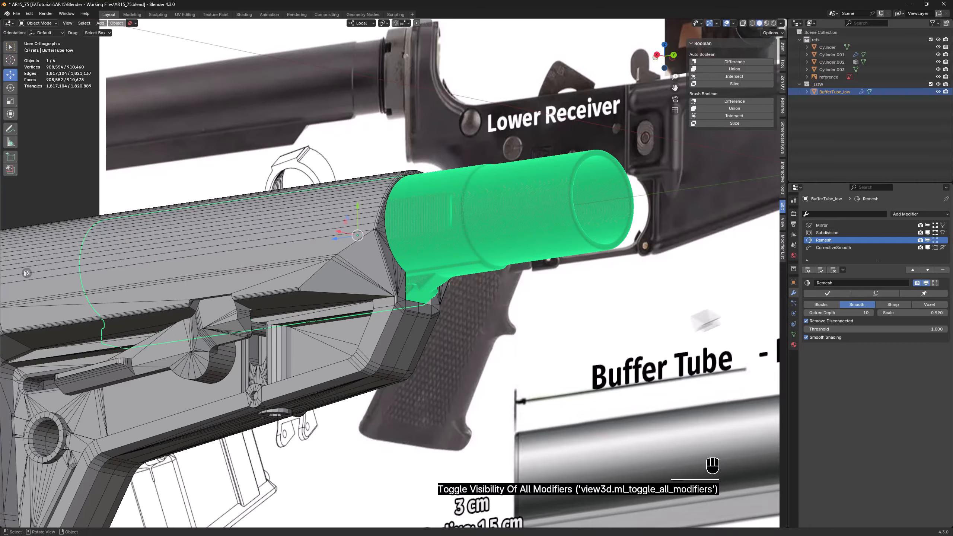
# Copy the modifiers from the buffer tube onto the stock
pyautogui.doubleClick(306, 261)
pyautogui.click(306, 259)
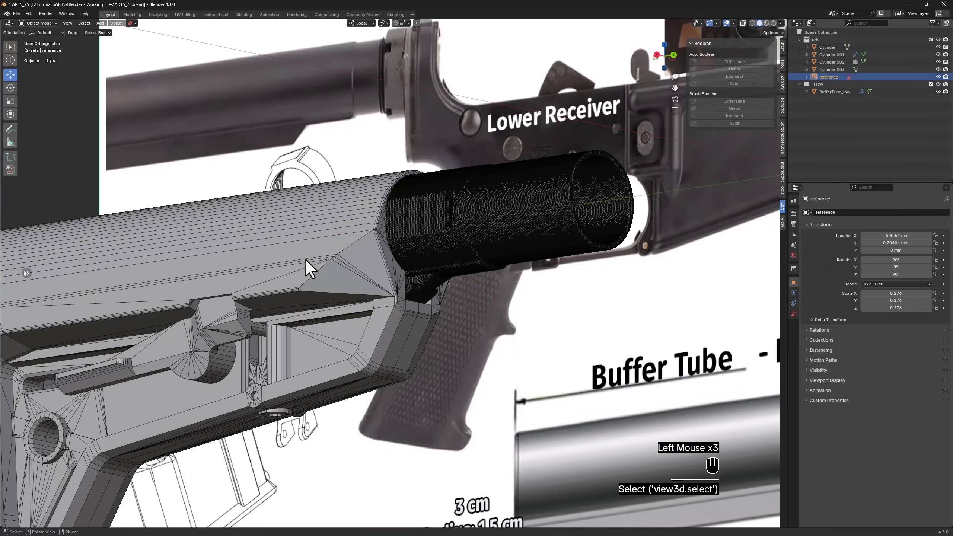
pyautogui.click(301, 280)
pyautogui.keyDown('shift'); pyautogui.click(495, 213); pyautogui.keyUp('shift')
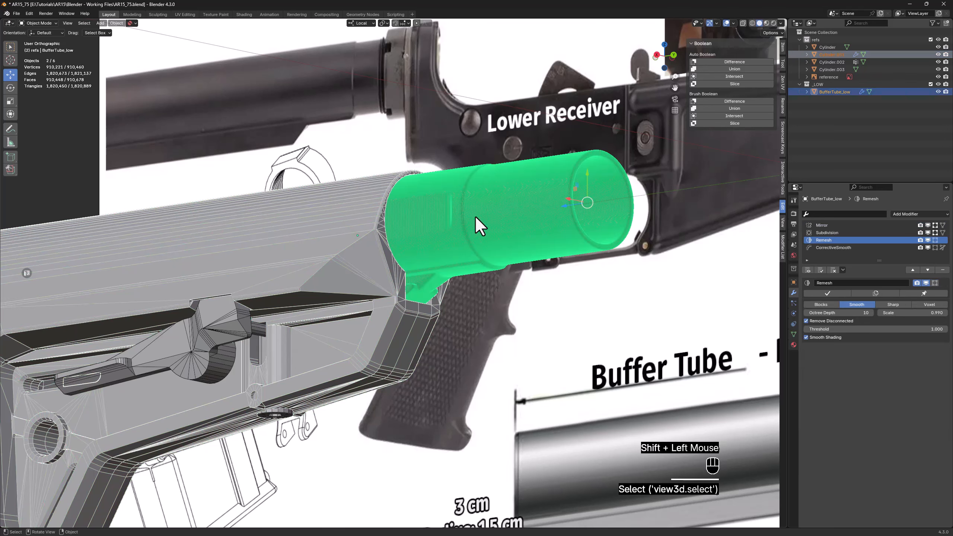
pyautogui.hotkey('ctrl', 'l')
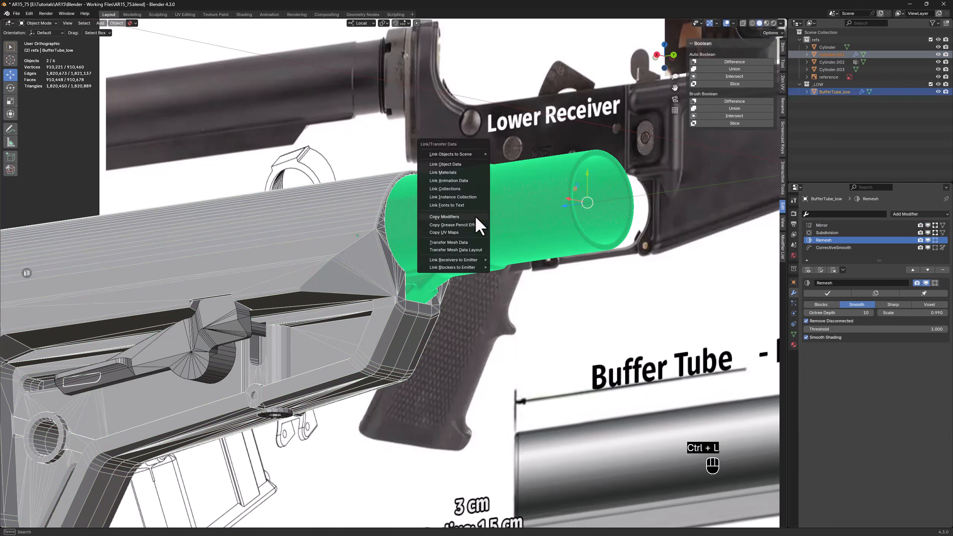
pyautogui.click(475, 216)
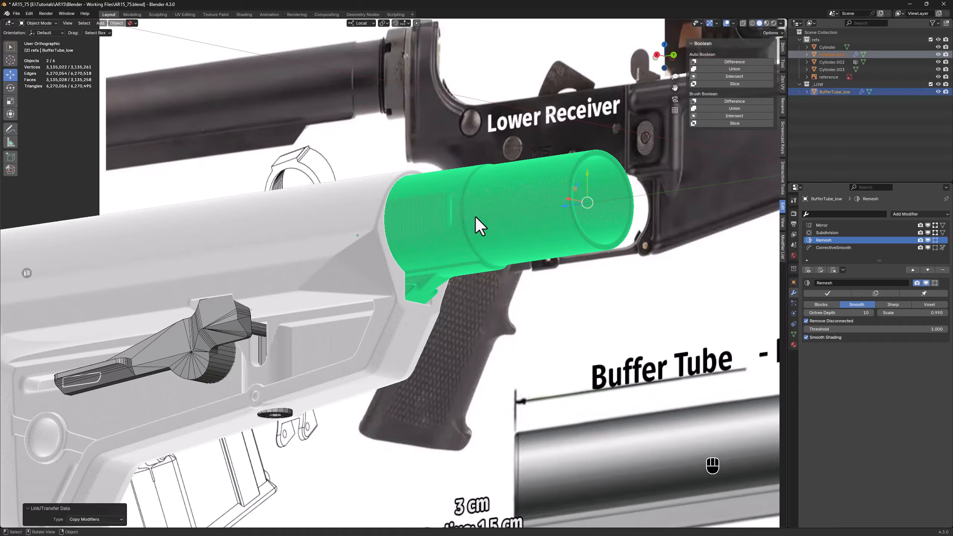
# Isolate the stock in local view and hide its wireframe display
pyautogui.keyDown('shift'); pyautogui.click(307, 287); pyautogui.keyUp('shift')
pyautogui.keyDown('shift'); pyautogui.moveTo(219, 317); pyautogui.dragTo(337, 312, button='middle'); pyautogui.keyUp('shift')
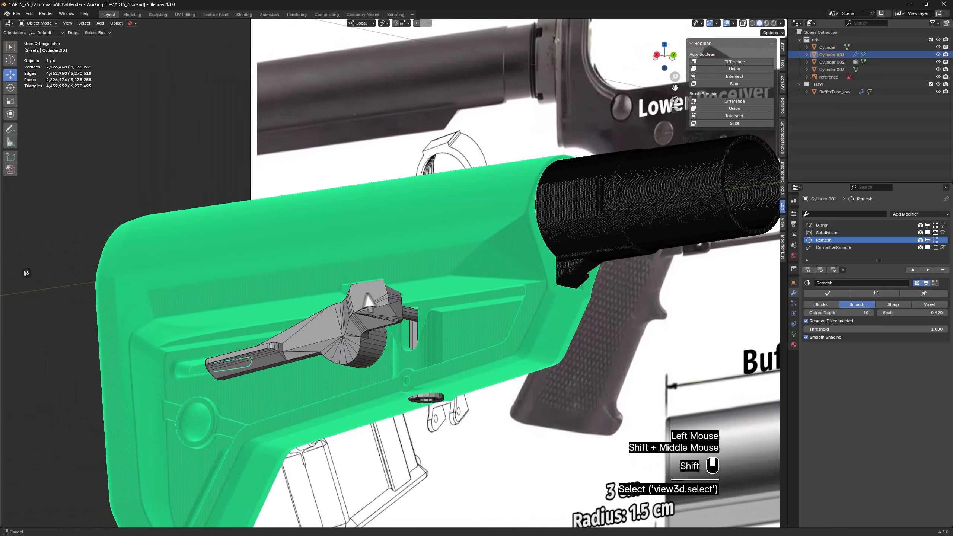
pyautogui.press('z')
pyautogui.keyDown('shift'); pyautogui.moveTo(479, 426); pyautogui.dragTo(487, 352, button='middle'); pyautogui.keyUp('shift')
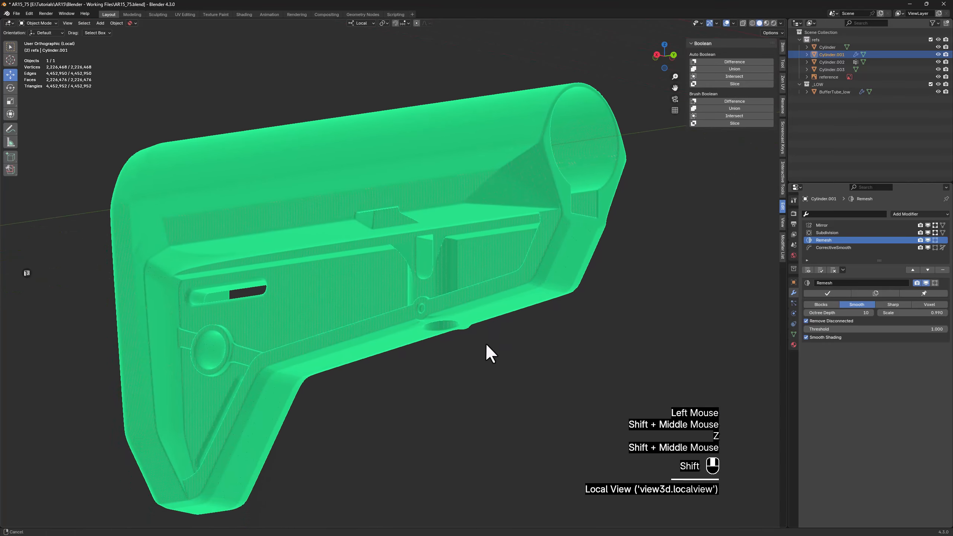
pyautogui.press('F4')
# Examine the remeshed stock from several angles for soft edges and shading errors around the slots, recesses and front opening
pyautogui.moveTo(250, 294); pyautogui.dragTo(289, 310, button='middle')
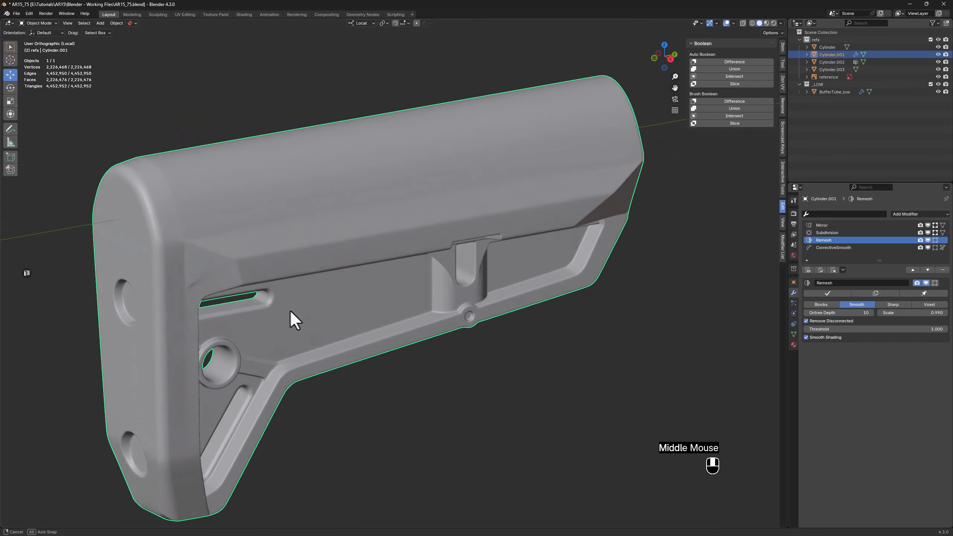
pyautogui.scroll(3, 170, 266)
pyautogui.scroll(-2, 389, 362)
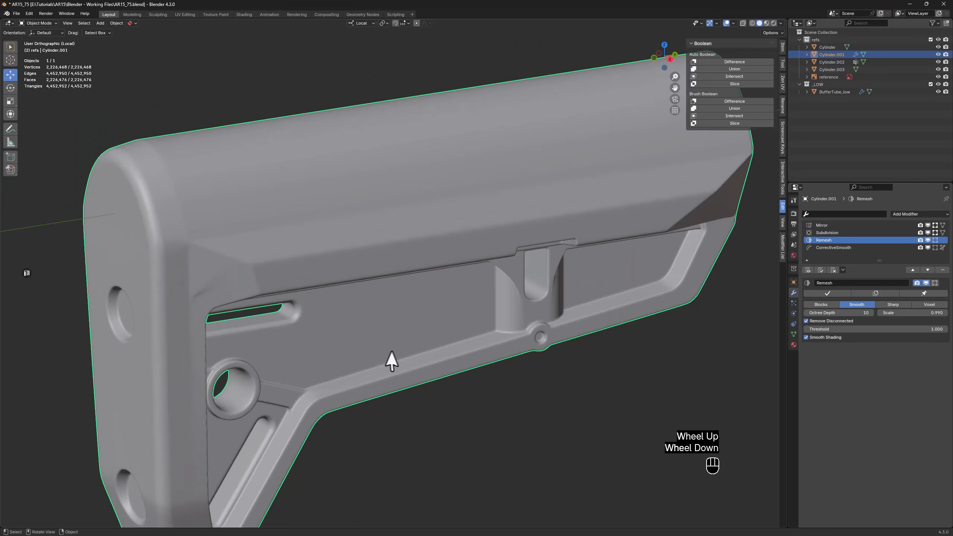
pyautogui.moveTo(389, 362); pyautogui.dragTo(514, 261, button='middle')
pyautogui.scroll(-1, 514, 261)
pyautogui.scroll(3, 514, 261)
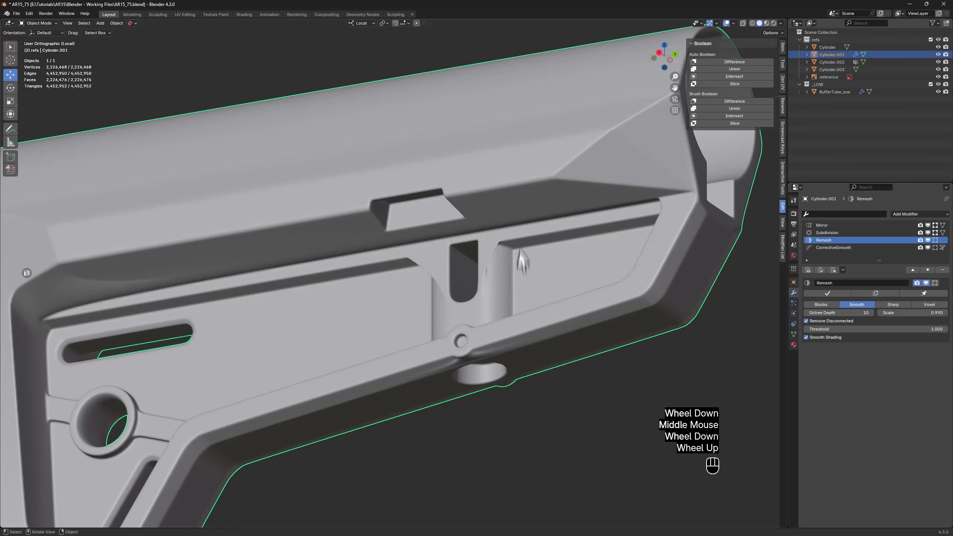
pyautogui.moveTo(397, 269)
pyautogui.keyDown('shift'); pyautogui.mouseDown(button='middle')
pyautogui.moveTo(383, 277)
pyautogui.moveTo(430, 300)
pyautogui.moveTo(403, 300)
pyautogui.moveTo(409, 284)
pyautogui.mouseUp(button='middle'); pyautogui.keyUp('shift')
pyautogui.scroll(4, 578, 297)
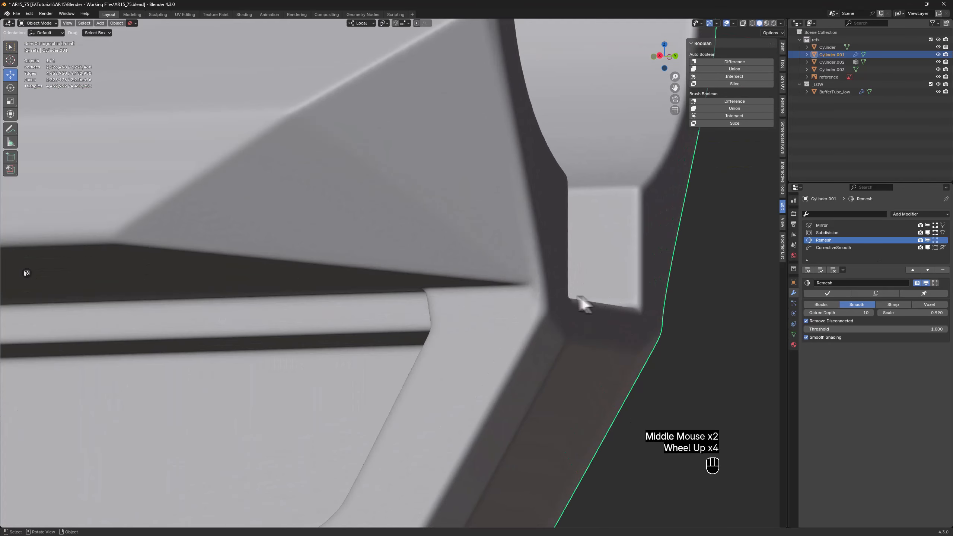
pyautogui.scroll(-2, 378, 319)
pyautogui.scroll(-1, 379, 311)
pyautogui.moveTo(379, 319); pyautogui.dragTo(619, 306, button='middle')
pyautogui.scroll(2, 407, 296)
# Set the crease to 1 on the two short slanted edges at the upper corners of the vertical slot
pyautogui.click(408, 296)
pyautogui.press('Tab')
pyautogui.scroll(1, 409, 295)
pyautogui.hotkey('alt', 'z')
pyautogui.scroll(3, 423, 261)
pyautogui.click(418, 250)
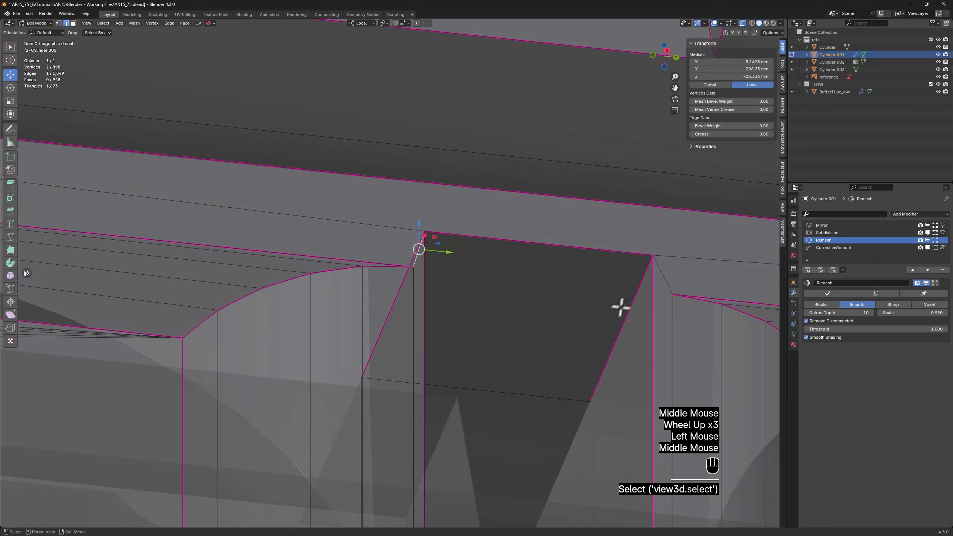
pyautogui.keyDown('shift'); pyautogui.click(669, 279); pyautogui.keyUp('shift')
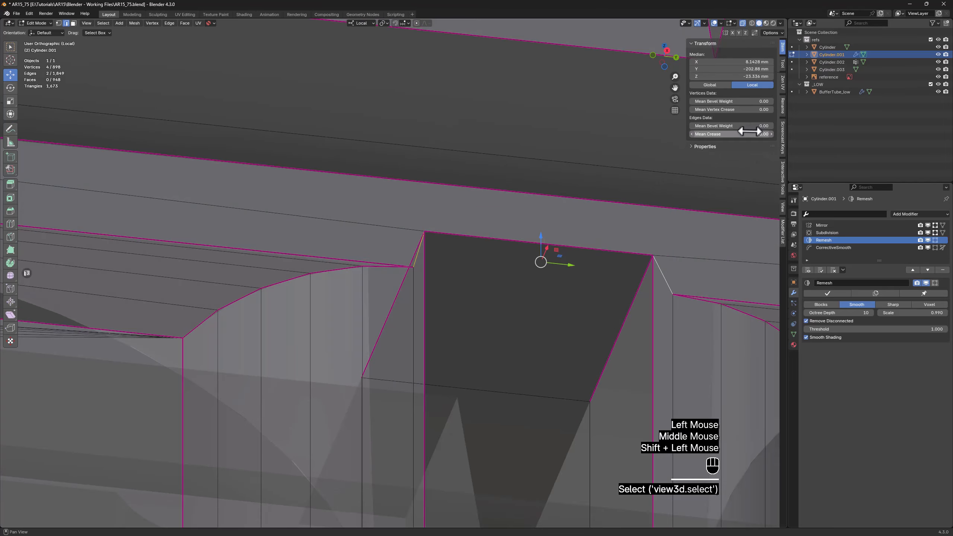
pyautogui.click(731, 134)
pyautogui.write('1')
pyautogui.press('Return')
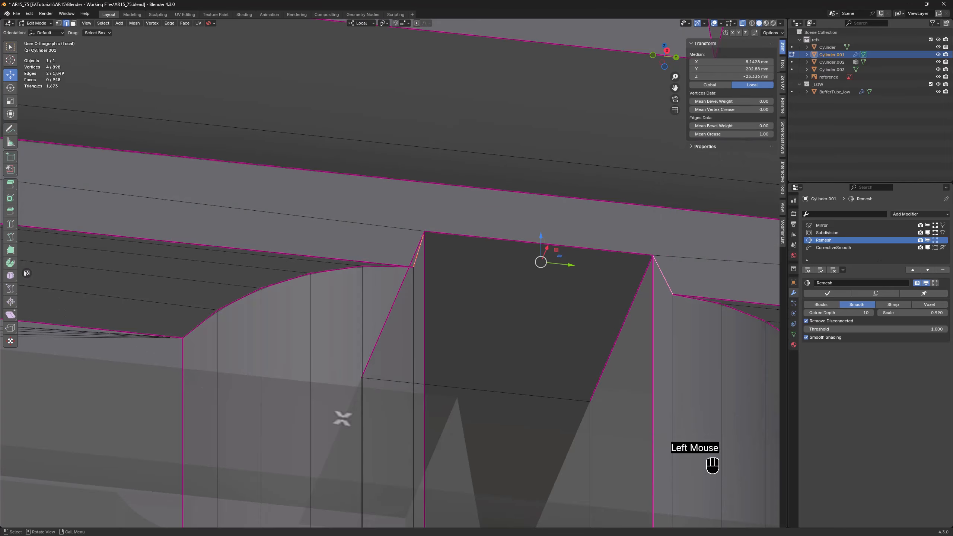
pyautogui.scroll(-8, 389, 322)
pyautogui.click(469, 167)
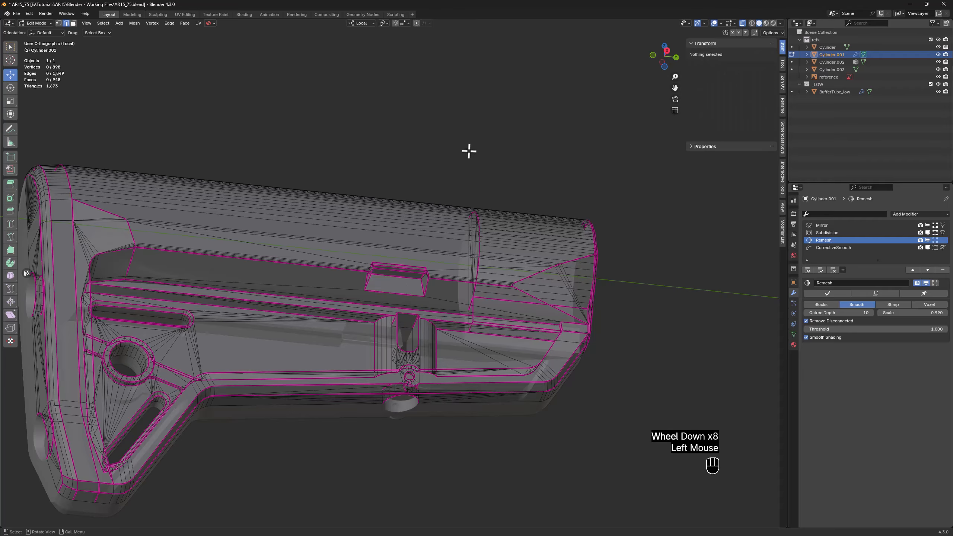
pyautogui.hotkey('alt', 'z')
# Set the crease to 1 on the tiny edge at the rear lower corner of the long side recess
pyautogui.moveTo(468, 172); pyautogui.dragTo(457, 242, button='middle')
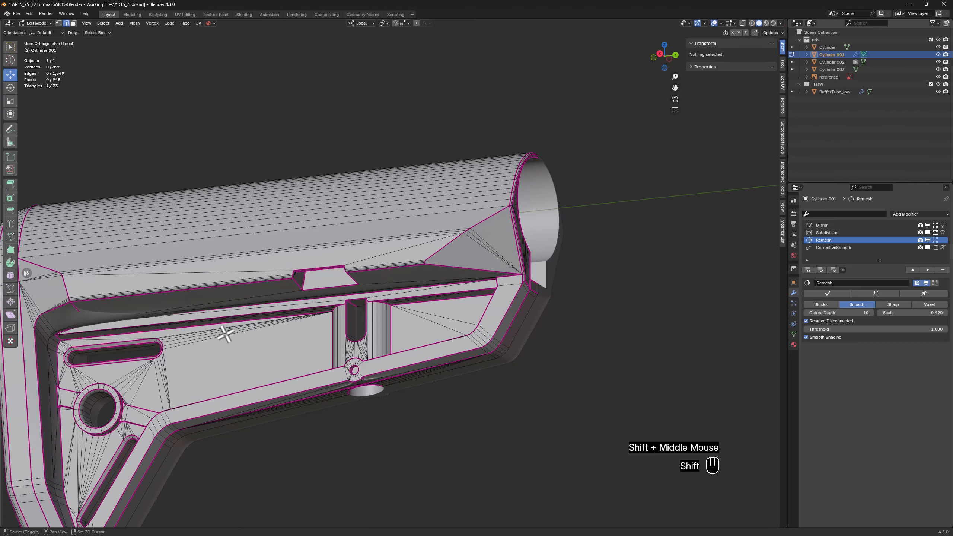
pyautogui.keyDown('shift'); pyautogui.moveTo(117, 333); pyautogui.dragTo(248, 277, button='middle'); pyautogui.keyUp('shift')
pyautogui.scroll(3, 227, 280)
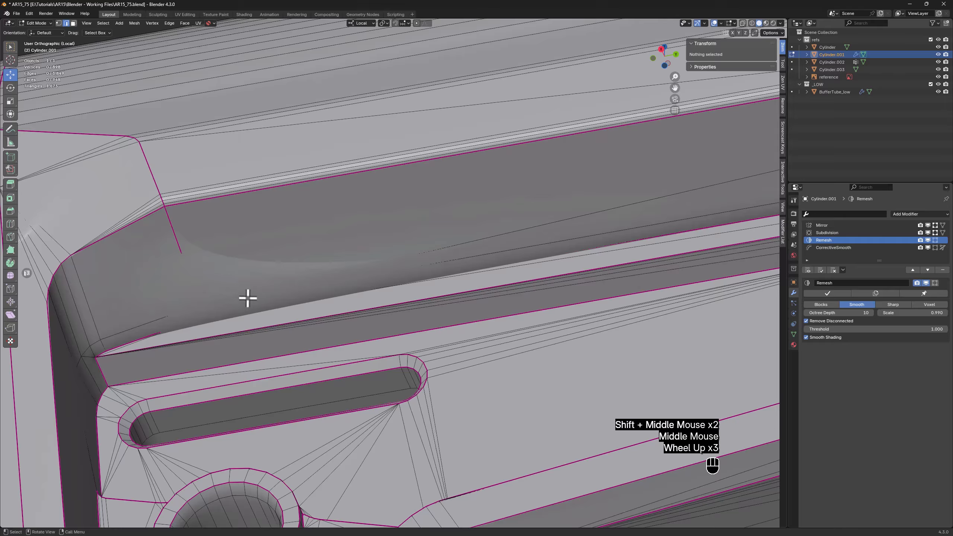
pyautogui.hotkey('alt', 'z')
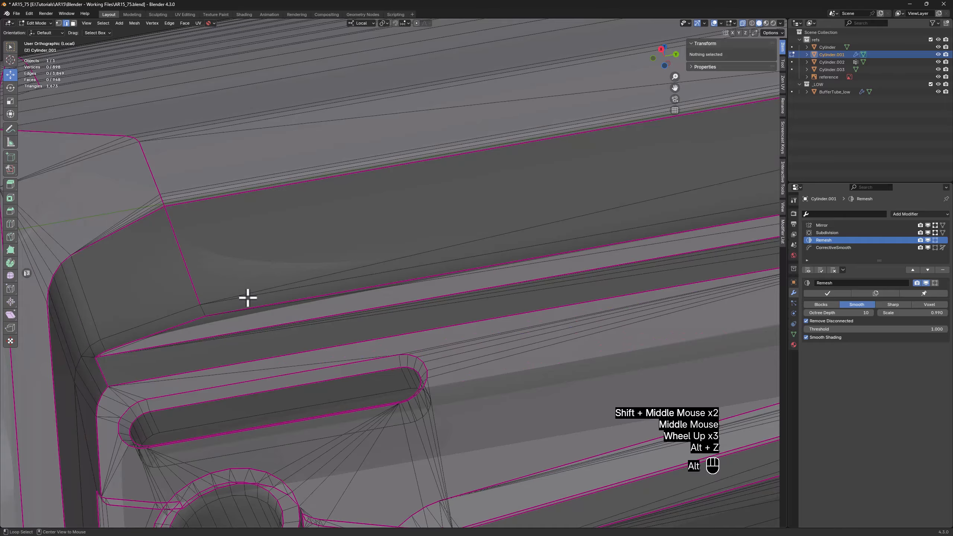
pyautogui.click(204, 309)
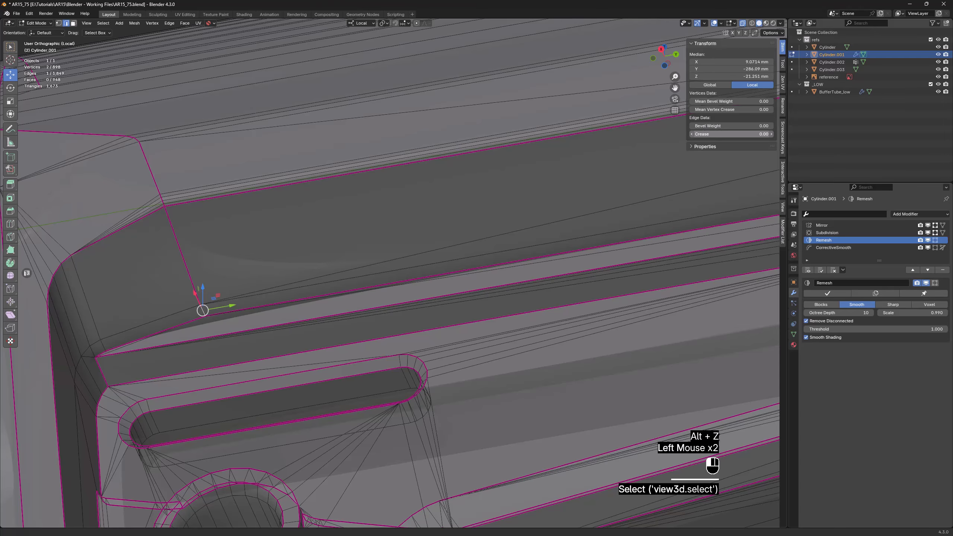
pyautogui.moveTo(731, 134); pyautogui.dragTo(756, 154)
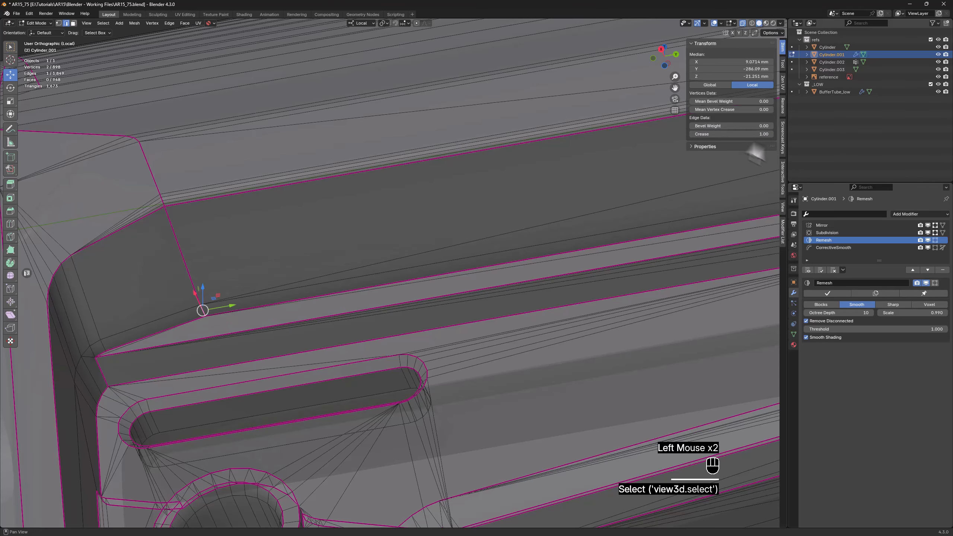
pyautogui.click(580, 377)
pyautogui.scroll(-3, 289, 294)
pyautogui.moveTo(290, 294); pyautogui.dragTo(315, 312, button='middle')
pyautogui.hotkey('alt', 'z')
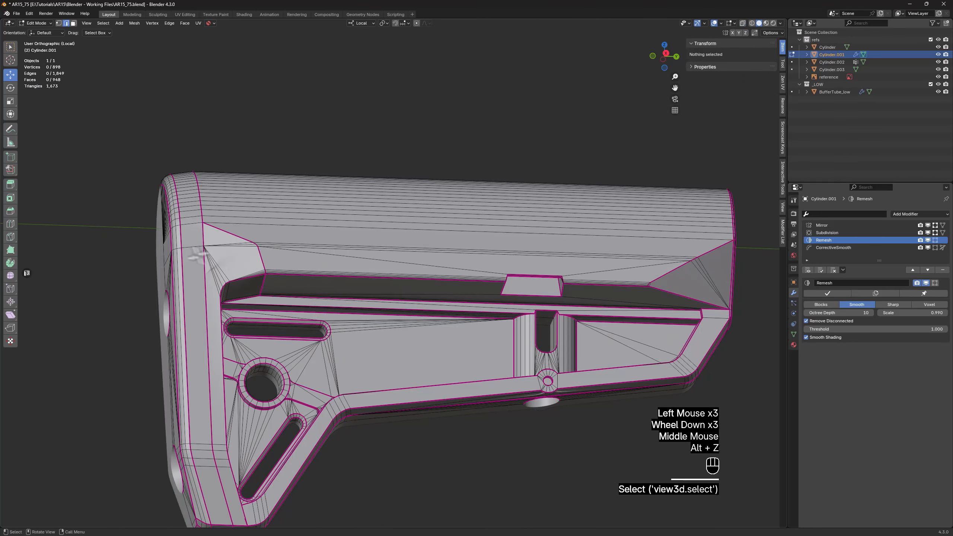
# Knife-cut from the recess's curved rear corner to the adjacent vertical creased edge, and diagonally up to the rear rounded border
pyautogui.moveTo(197, 256); pyautogui.dragTo(225, 262, button='middle')
pyautogui.scroll(4, 195, 289)
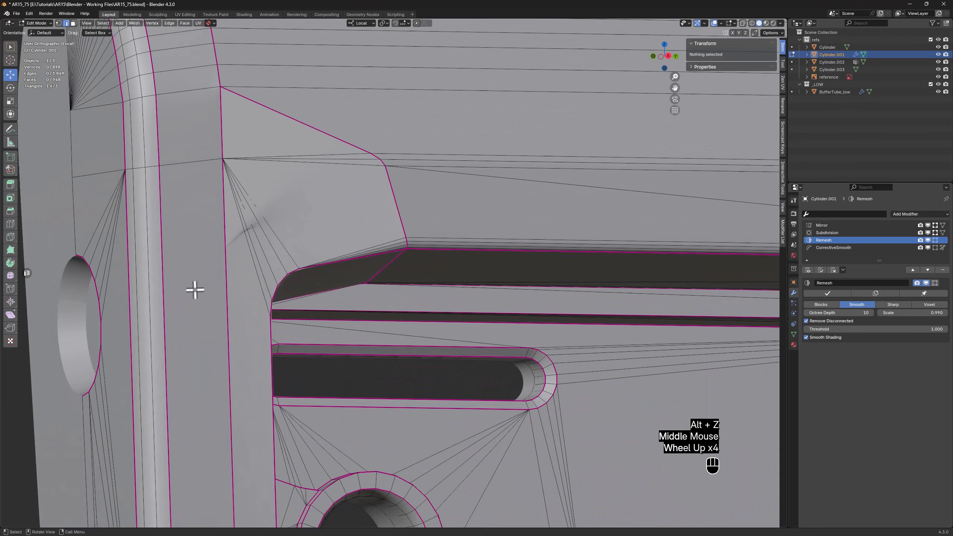
pyautogui.moveTo(194, 289); pyautogui.dragTo(309, 310, button='middle')
pyautogui.press('k')
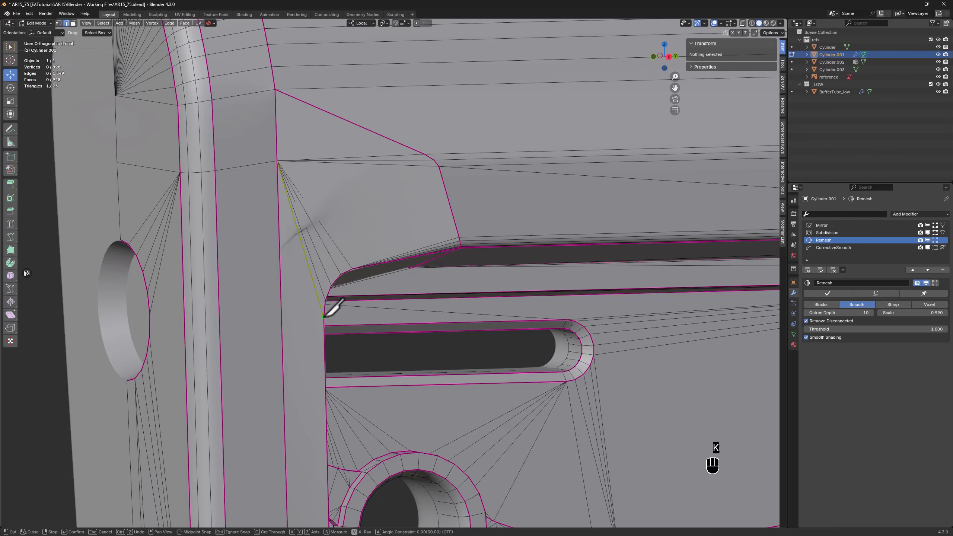
pyautogui.click(282, 318)
pyautogui.press('Return')
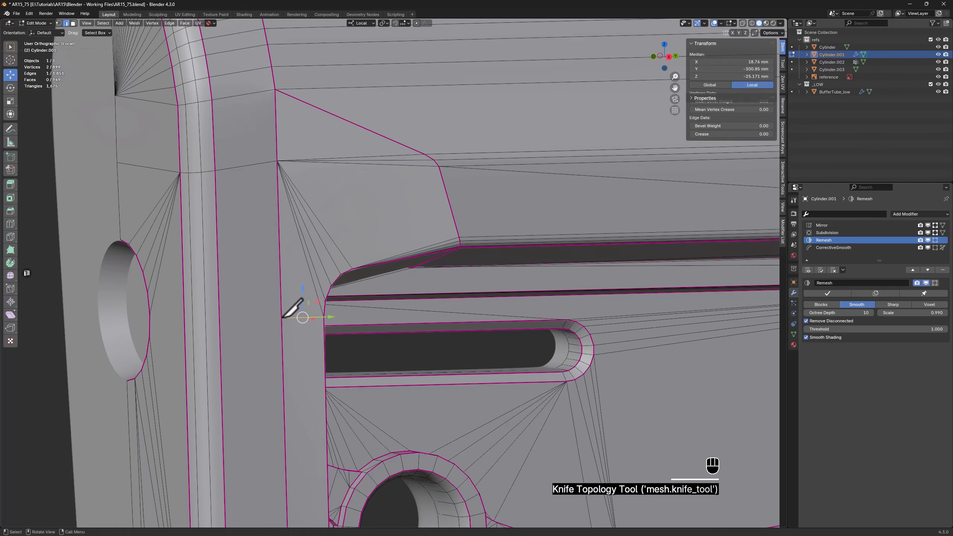
pyautogui.press('k')
pyautogui.click(282, 318)
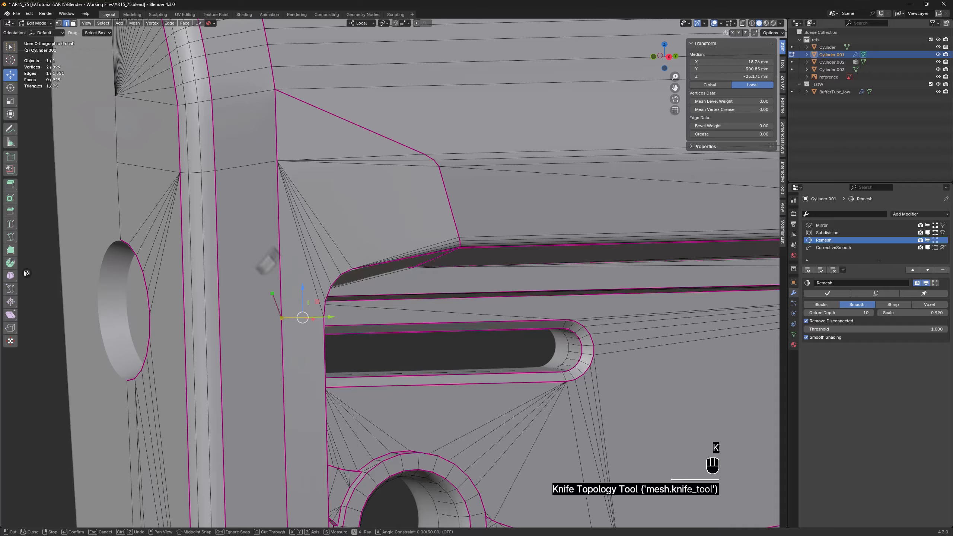
pyautogui.click(215, 171)
pyautogui.press('Return')
# Dissolve the two long edges fanning from the upper vertex to the recess's curved rear corner
pyautogui.moveTo(319, 298); pyautogui.dragTo(321, 275, button='middle')
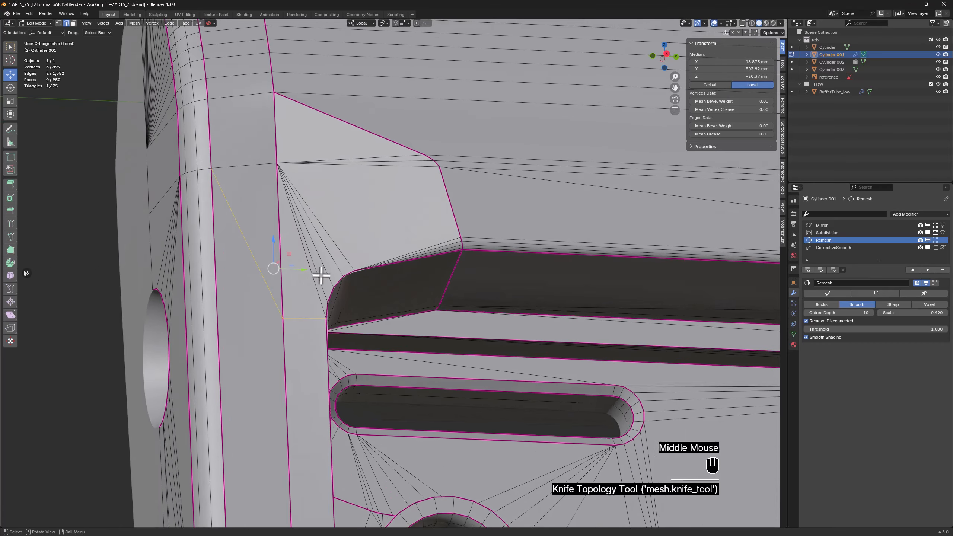
pyautogui.scroll(1, 321, 275)
pyautogui.click(308, 283)
pyautogui.press('x')
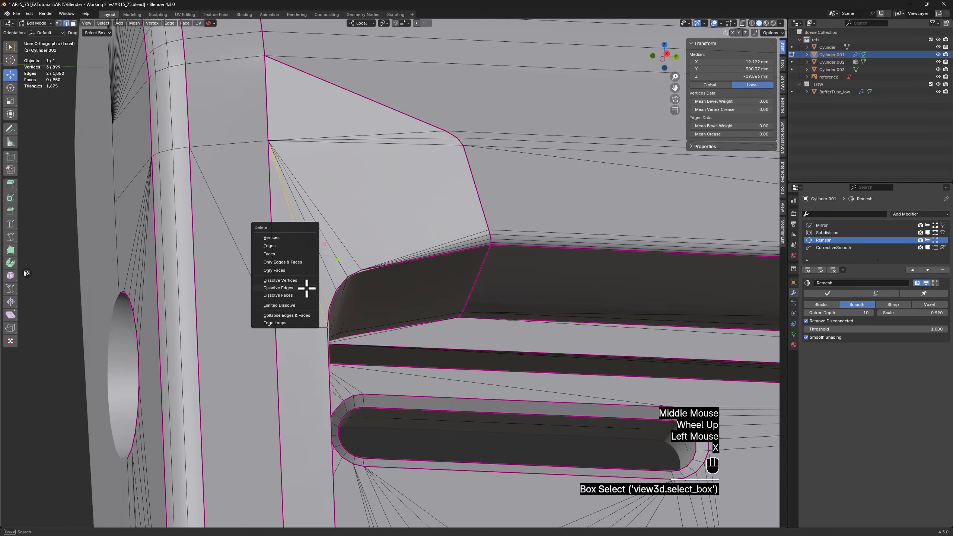
pyautogui.click(308, 288)
# Connect two vertices on the recess's curved rear corner to the knife-cut vertex on the vertical creased edge
pyautogui.press('1')
pyautogui.click(337, 291)
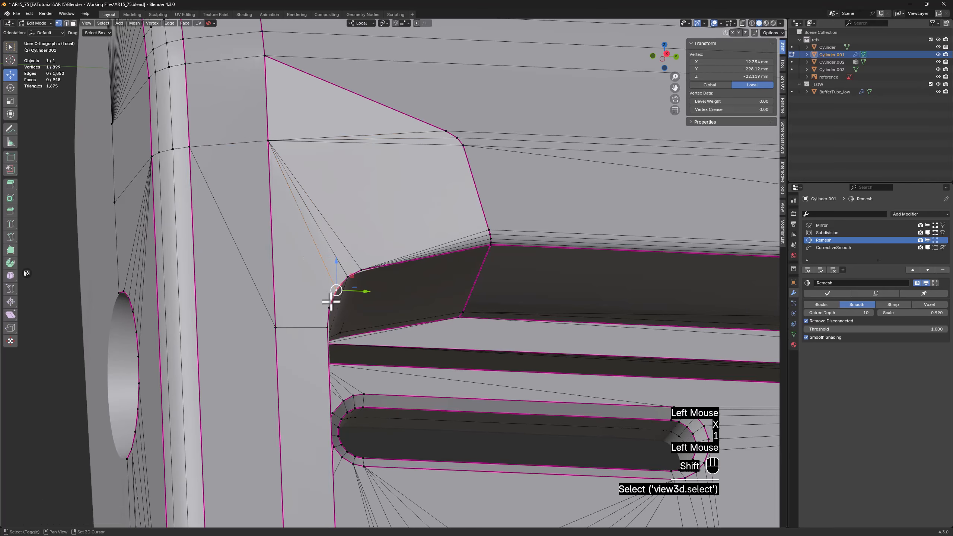
pyautogui.keyDown('shift'); pyautogui.click(330, 309); pyautogui.keyUp('shift')
pyautogui.keyDown('shift'); pyautogui.click(276, 326); pyautogui.keyUp('shift')
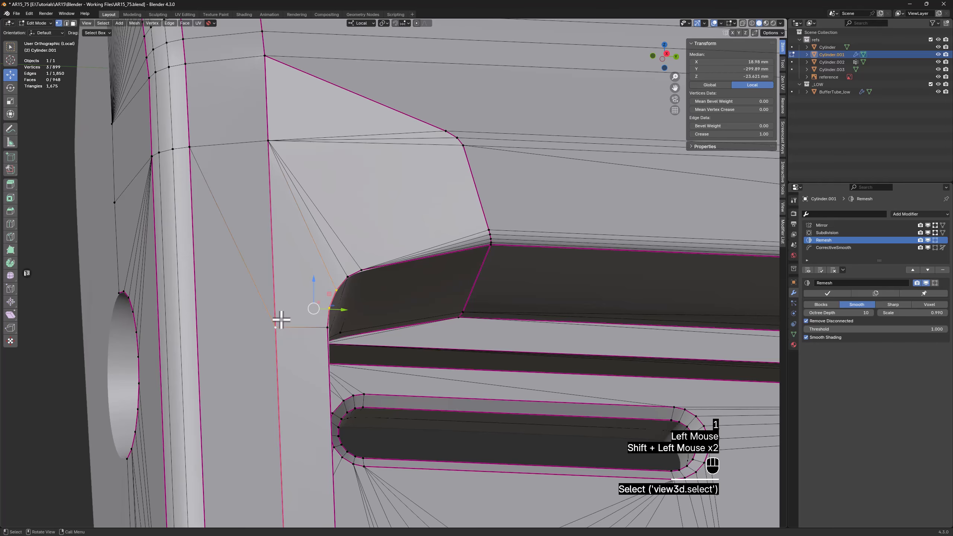
pyautogui.press('f')
pyautogui.moveTo(279, 319); pyautogui.dragTo(158, 275, button='middle')
pyautogui.scroll(-3, 296, 278)
pyautogui.click(200, 298)
pyautogui.scroll(-2, 243, 290)
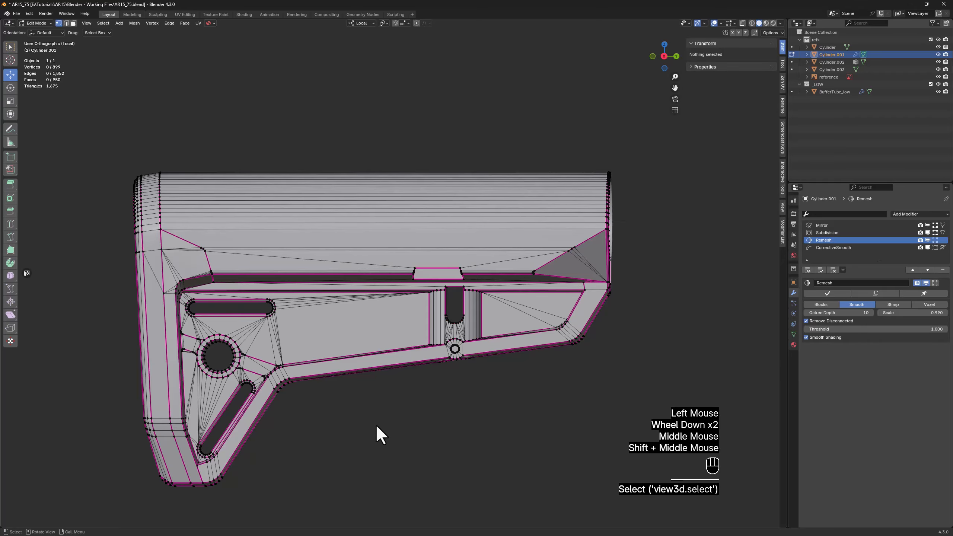
# Set the mean crease to 1 on the two uncreased edges at the base of the small pin boss on the lower rim
pyautogui.press('Tab')
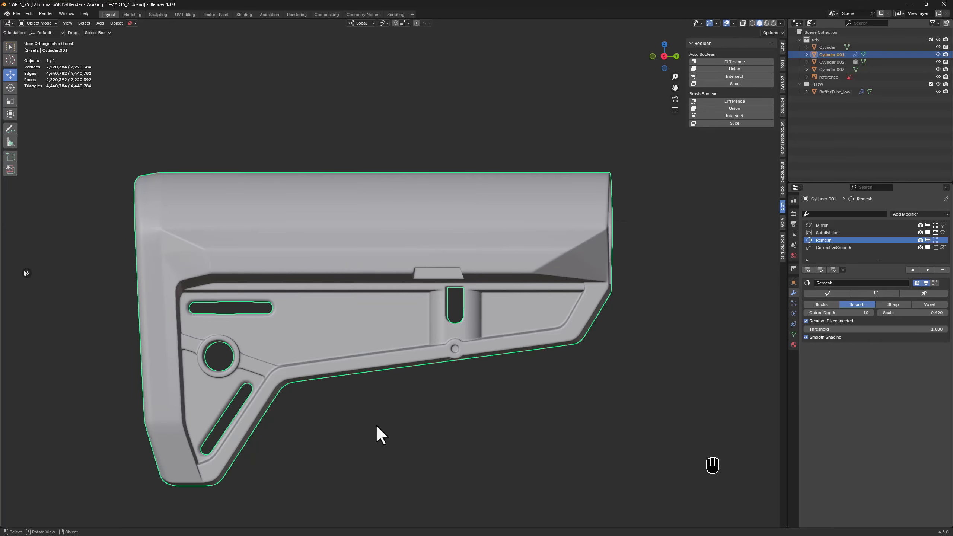
pyautogui.moveTo(343, 422); pyautogui.dragTo(661, 389, button='middle')
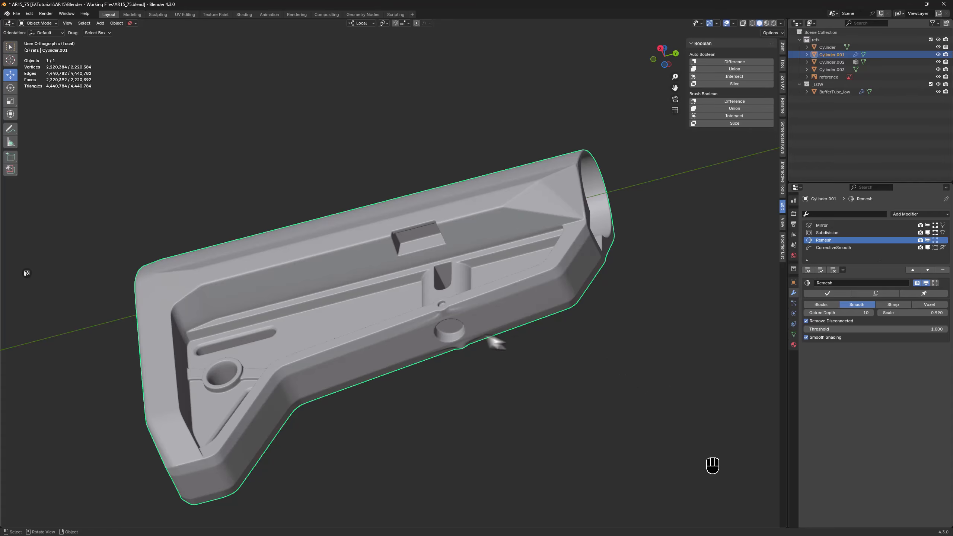
pyautogui.scroll(5, 452, 316)
pyautogui.press('Tab')
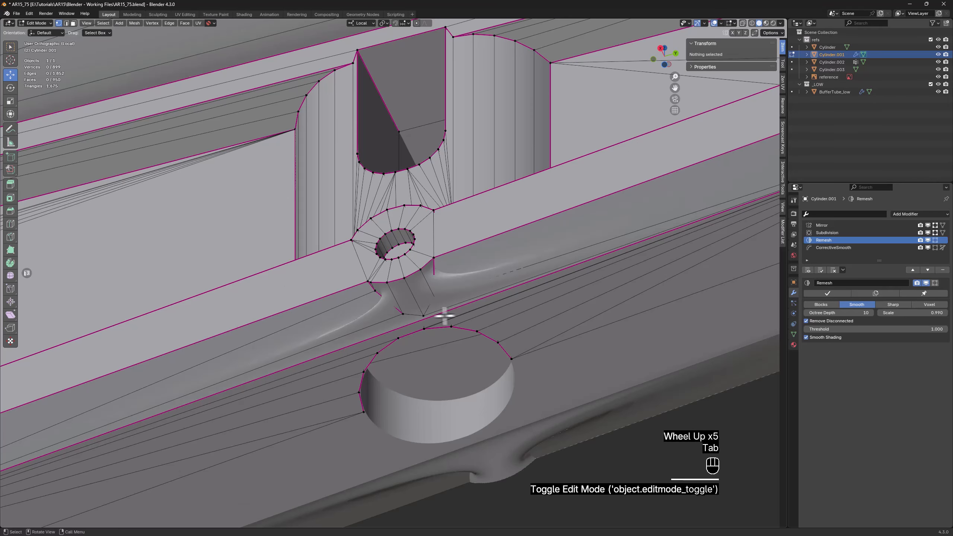
pyautogui.click(416, 316)
pyautogui.keyDown('shift'); pyautogui.click(432, 311); pyautogui.keyUp('shift')
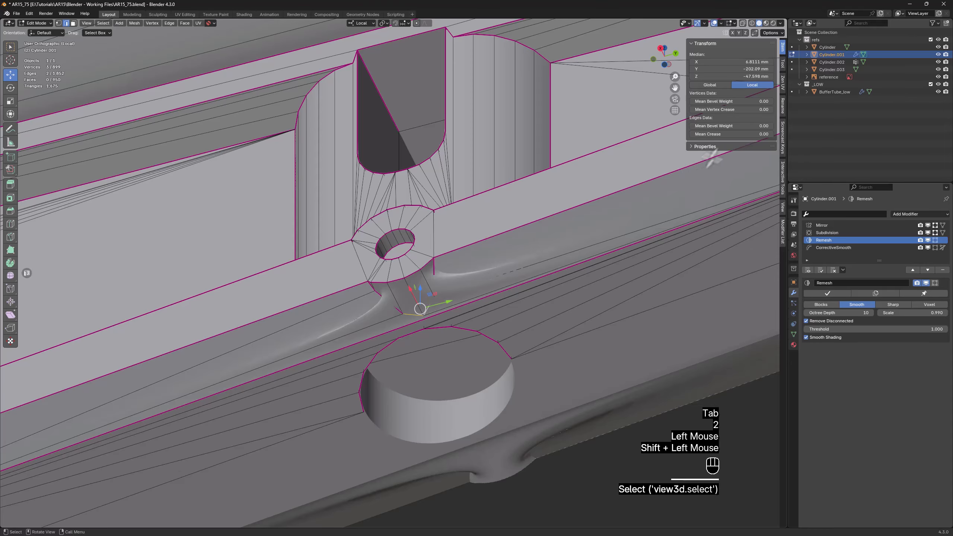
pyautogui.press('2')
pyautogui.click(739, 132)
pyautogui.write('1')
pyautogui.press('Return')
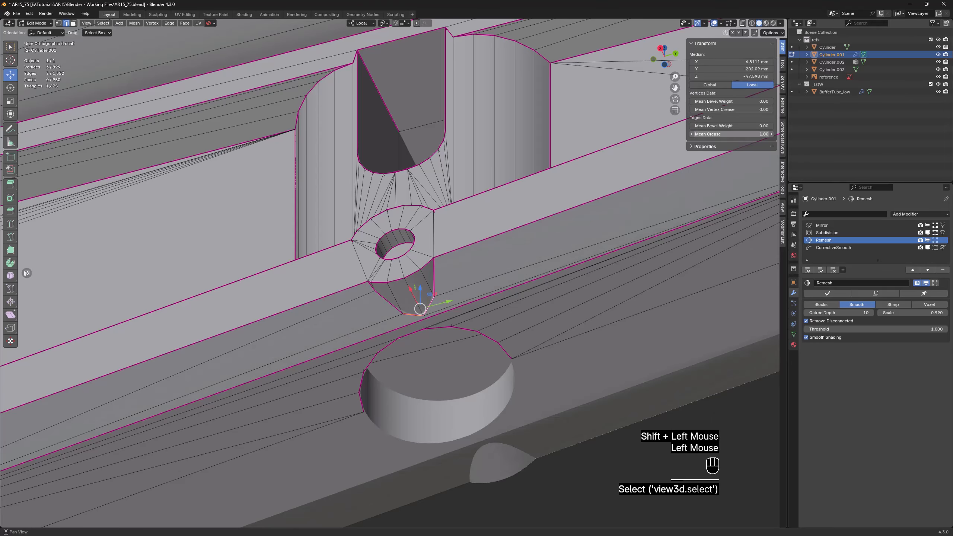
pyautogui.click(612, 494)
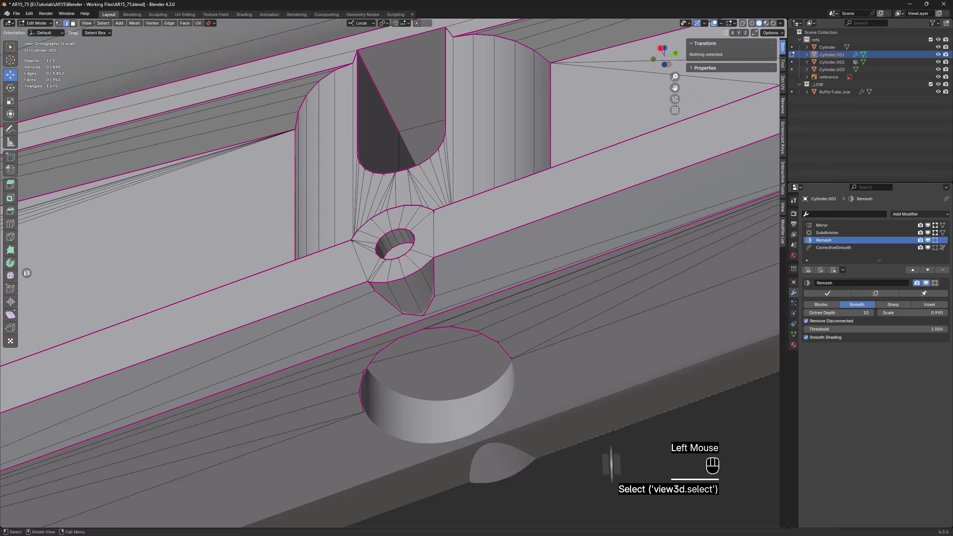
# Inspect the remeshed stock in Object Mode and save the file as the next incremental version, AR15_76
pyautogui.scroll(-7, 591, 378)
pyautogui.moveTo(592, 379)
pyautogui.mouseDown(button='middle')
pyautogui.moveTo(590, 368)
pyautogui.moveTo(590, 378)
pyautogui.mouseUp(button='middle')
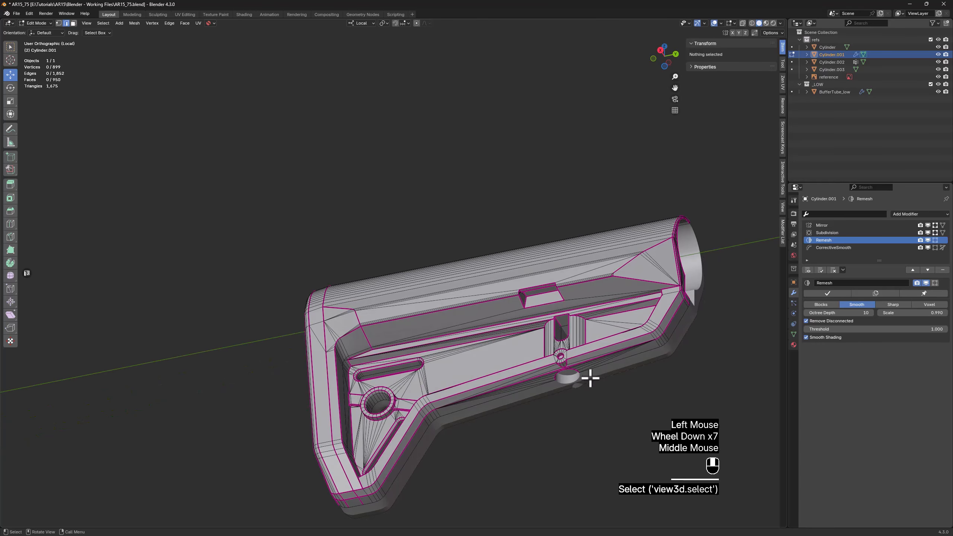
pyautogui.press('Tab')
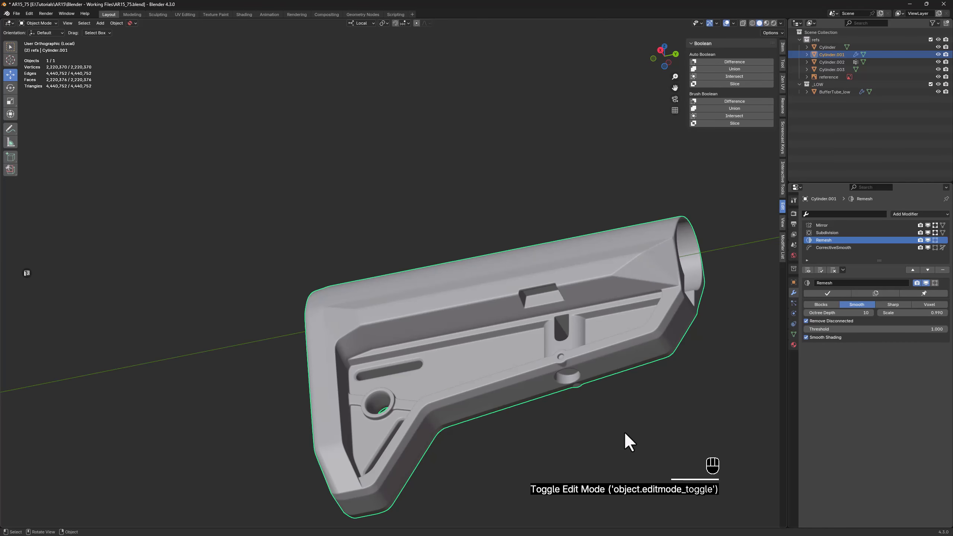
pyautogui.keyDown('shift'); pyautogui.moveTo(625, 433); pyautogui.dragTo(370, 231, button='middle'); pyautogui.keyUp('shift')
pyautogui.scroll(2, 370, 230)
pyautogui.scroll(1, 283, 223)
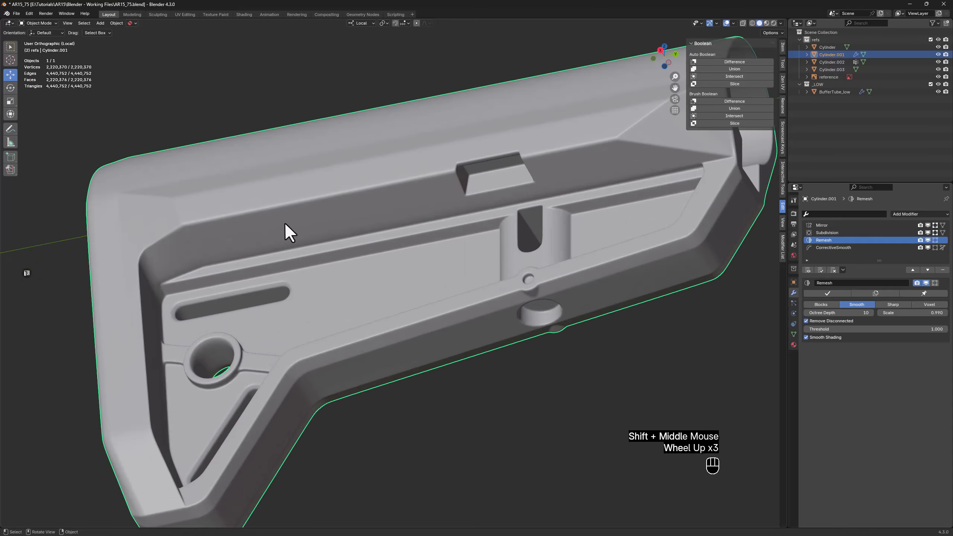
pyautogui.moveTo(282, 223); pyautogui.dragTo(530, 246, button='middle')
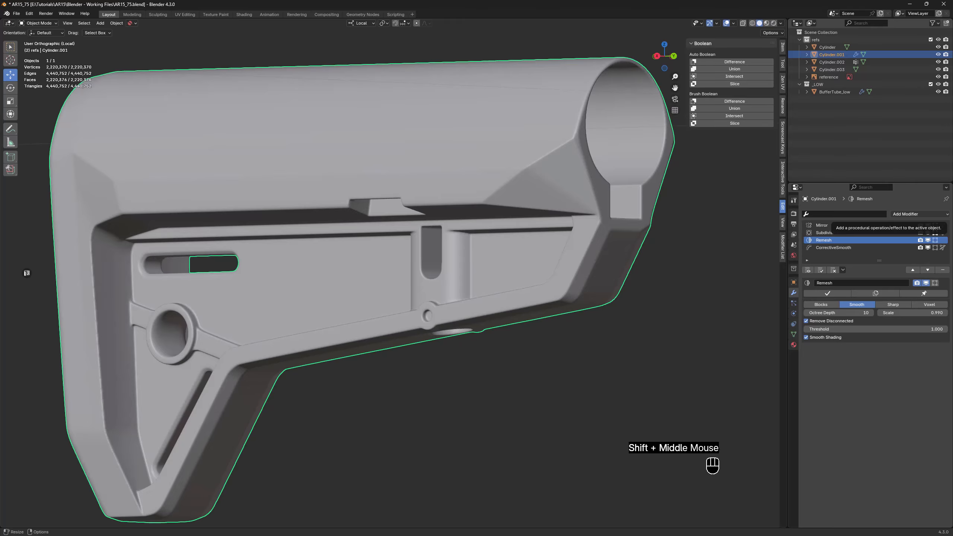
pyautogui.hotkey('ctrl', 'alt', 's')
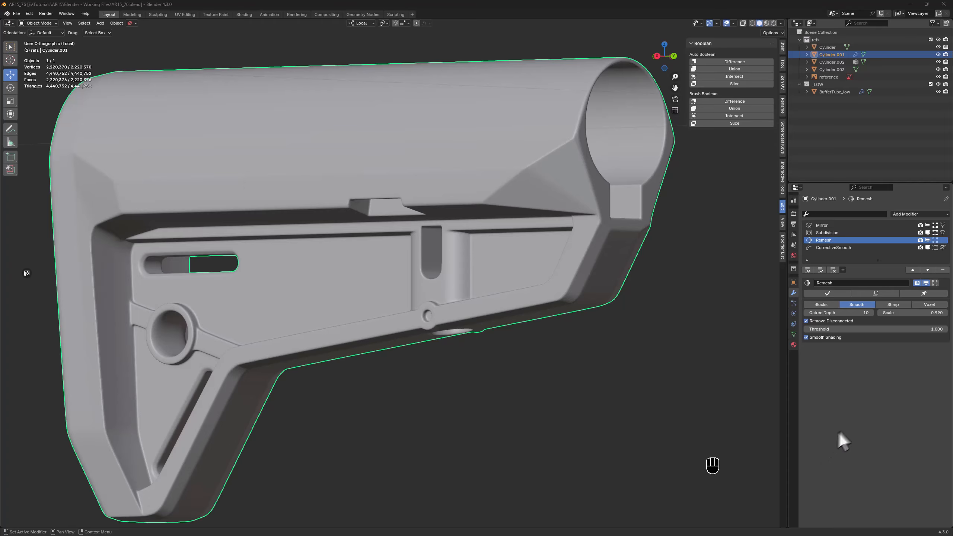
# Set the CorrectiveSmooth modifier's factor to 0.5
pyautogui.click(833, 248)
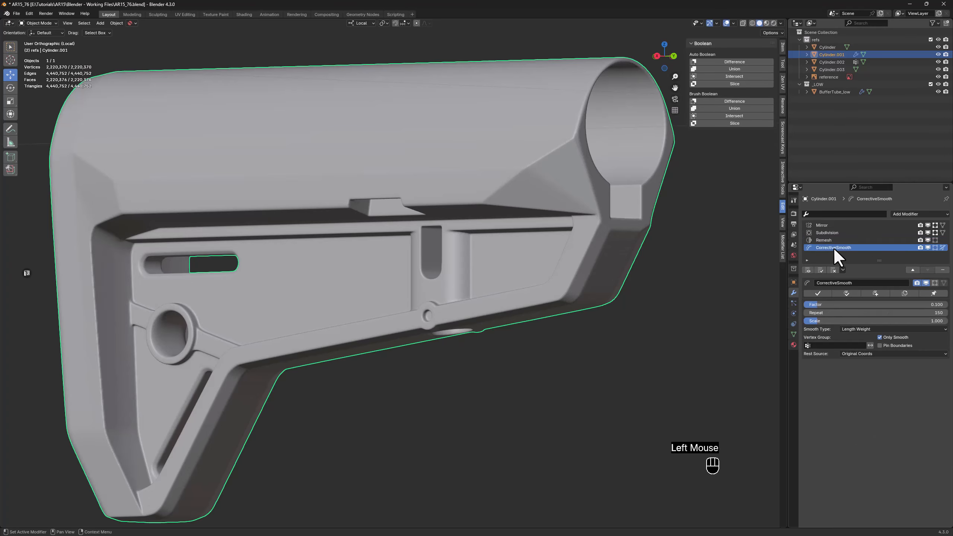
pyautogui.doubleClick(887, 305)
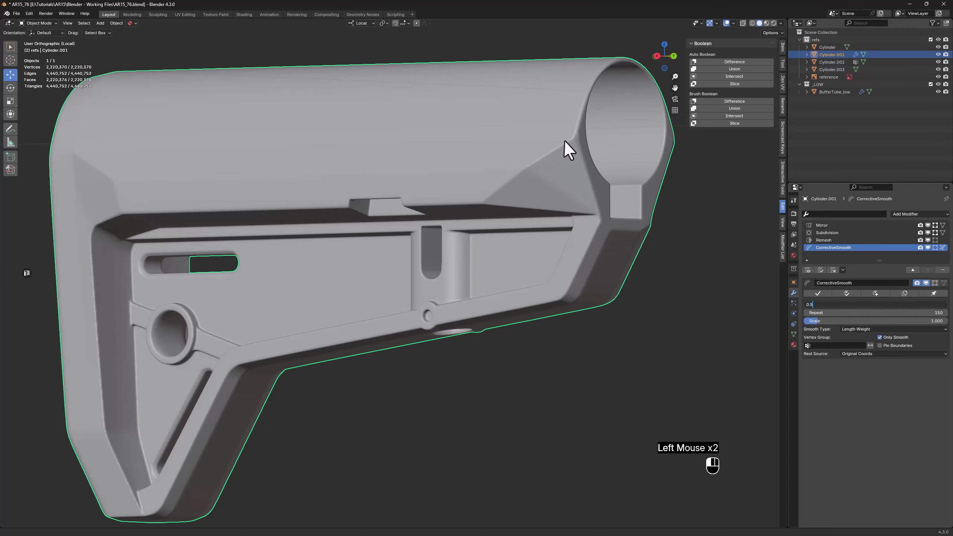
pyautogui.write('0.5')
pyautogui.press('Return')
# Set the mean crease to 1 on the edge loop inside the round ringed hole in the stock's side
pyautogui.moveTo(427, 169); pyautogui.dragTo(313, 291, button='middle')
pyautogui.scroll(5, 296, 278)
pyautogui.press('Tab')
pyautogui.press('2')
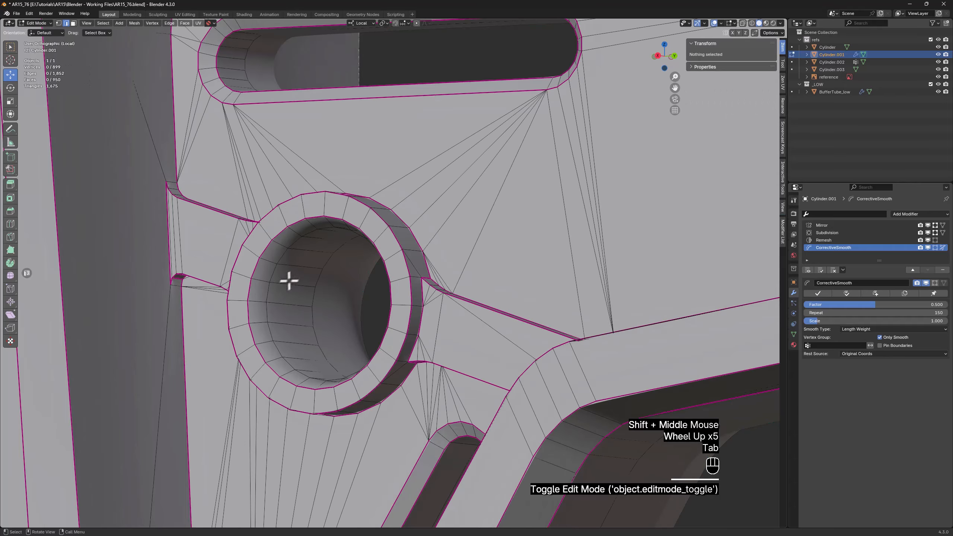
pyautogui.keyDown('alt'); pyautogui.middleClick(267, 290); pyautogui.keyUp('alt')
pyautogui.keyDown('alt'); pyautogui.click(268, 289); pyautogui.keyUp('alt')
pyautogui.click(695, 134)
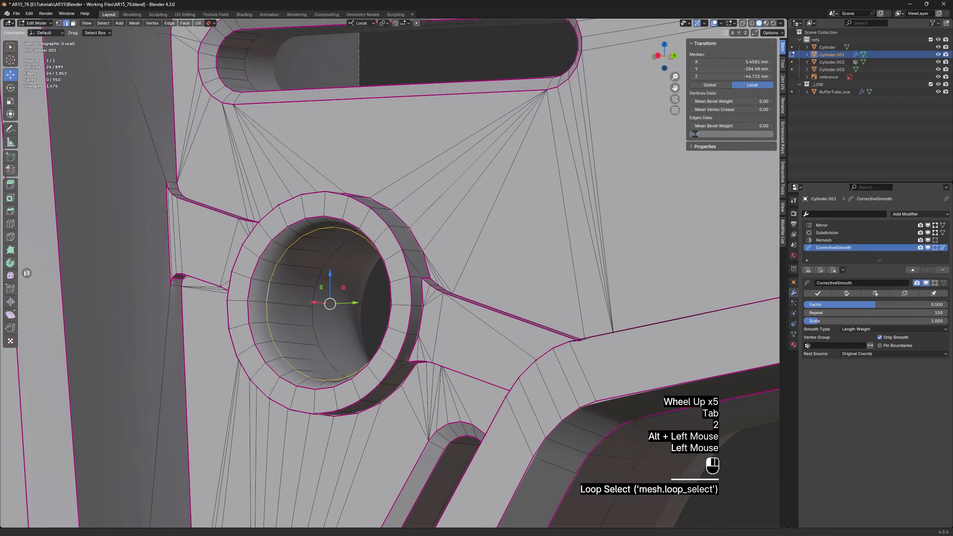
pyautogui.write('1')
pyautogui.press('Return')
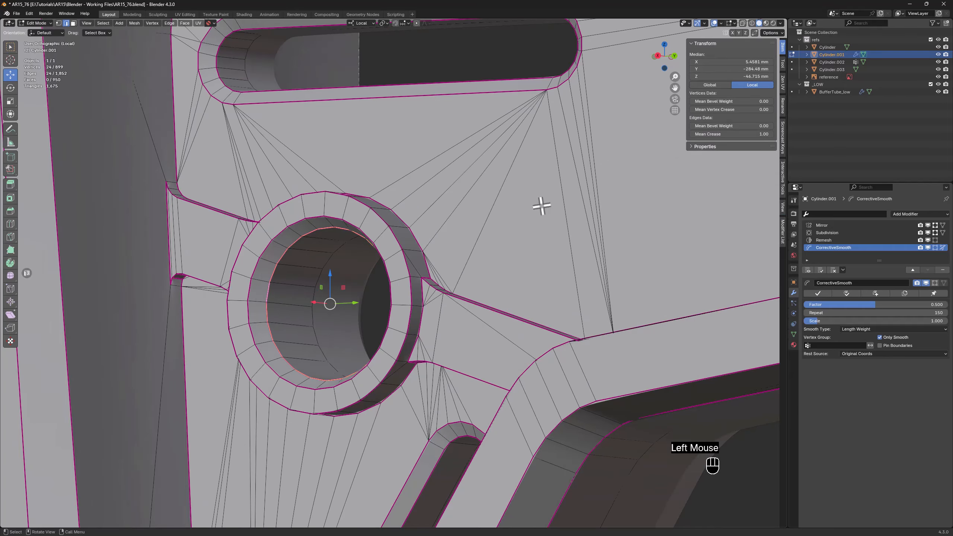
# Move the inner wall faces of the buffer tube opening, including its lower notch, about 0.466 mm down along local Z
pyautogui.scroll(-4, 545, 204)
pyautogui.keyDown('shift'); pyautogui.moveTo(545, 204); pyautogui.dragTo(187, 359, button='middle'); pyautogui.keyUp('shift')
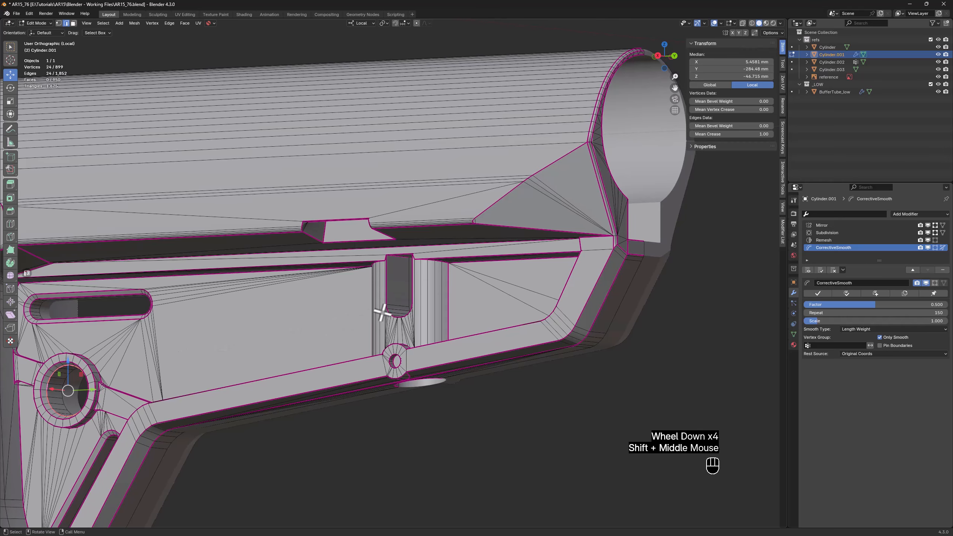
pyautogui.moveTo(403, 301); pyautogui.dragTo(350, 188, button='middle')
pyautogui.scroll(3, 350, 187)
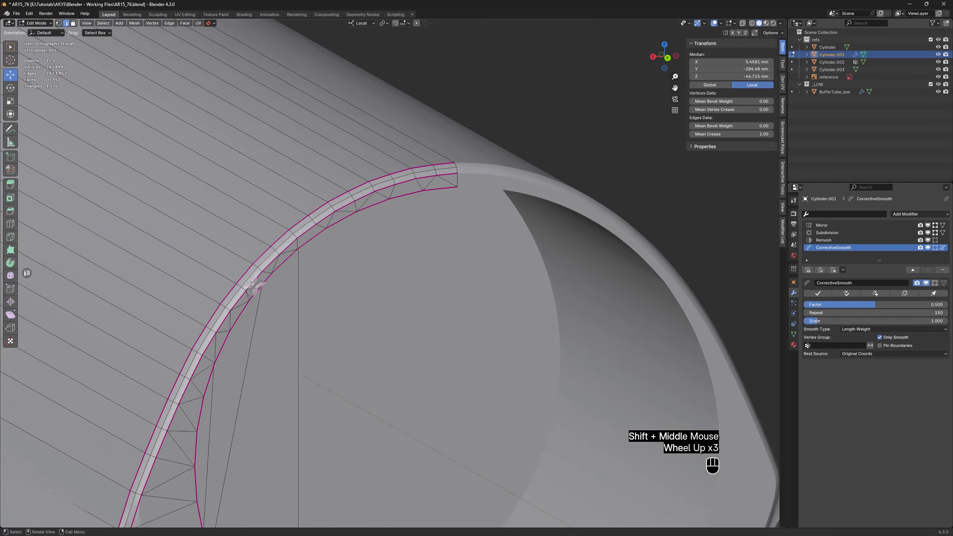
pyautogui.scroll(-4, 411, 207)
pyautogui.moveTo(411, 207); pyautogui.dragTo(287, 298, button='middle')
pyautogui.scroll(2, 288, 298)
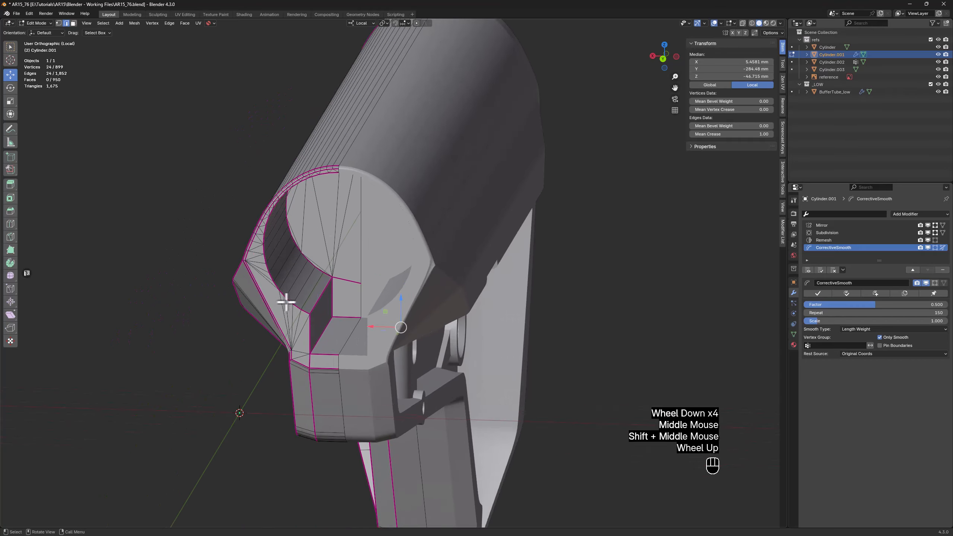
pyautogui.press('3')
pyautogui.click(355, 346)
pyautogui.moveTo(351, 346); pyautogui.dragTo(295, 251, button='middle')
pyautogui.keyDown('ctrl'); pyautogui.click(304, 288); pyautogui.keyUp('ctrl')
pyautogui.keyDown('ctrl'); pyautogui.click(281, 132); pyautogui.keyUp('ctrl')
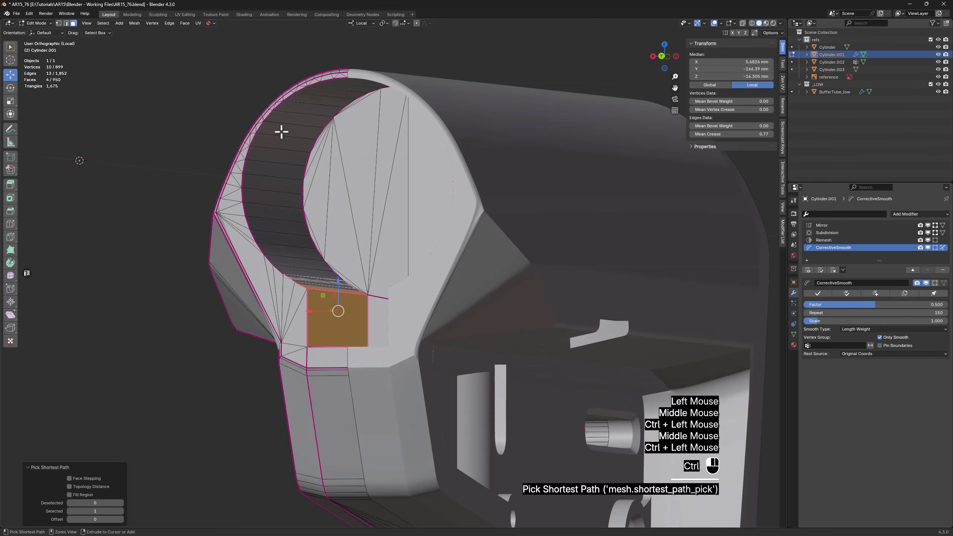
pyautogui.moveTo(281, 132); pyautogui.dragTo(371, 106, button='middle')
pyautogui.keyDown('ctrl'); pyautogui.click(374, 82); pyautogui.keyUp('ctrl')
pyautogui.scroll(2, 328, 109)
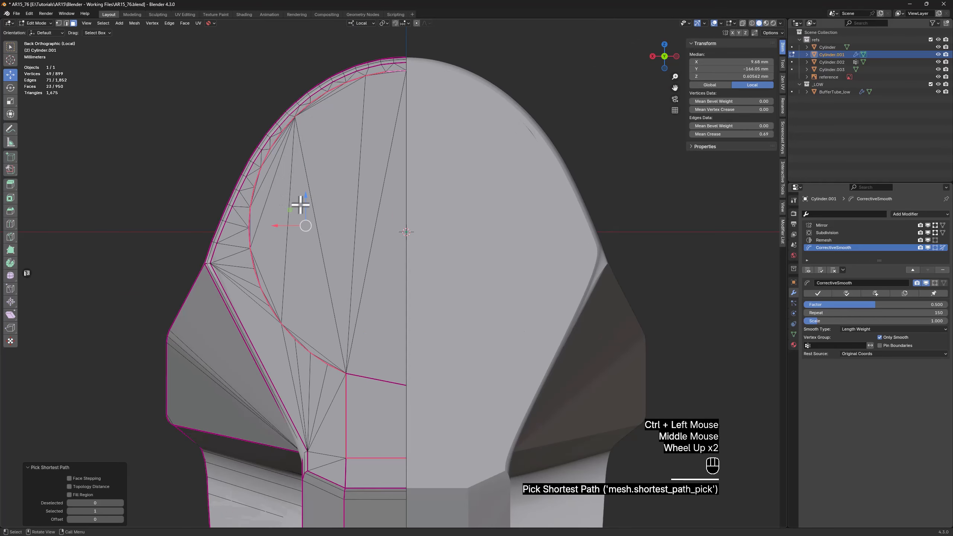
pyautogui.moveTo(305, 197); pyautogui.dragTo(304, 207)
pyautogui.moveTo(304, 203); pyautogui.dragTo(372, 195, button='middle')
# Return to Object Mode and save the file as the next incremental version, AR15_77
pyautogui.scroll(-2, 355, 191)
pyautogui.scroll(-2, 353, 254)
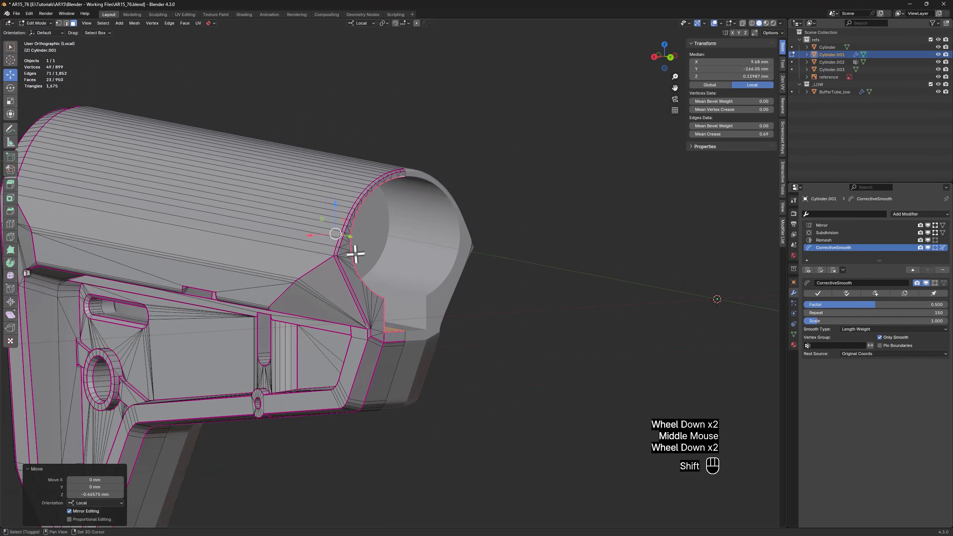
pyautogui.keyDown('shift'); pyautogui.moveTo(353, 254); pyautogui.dragTo(515, 184, button='middle'); pyautogui.keyUp('shift')
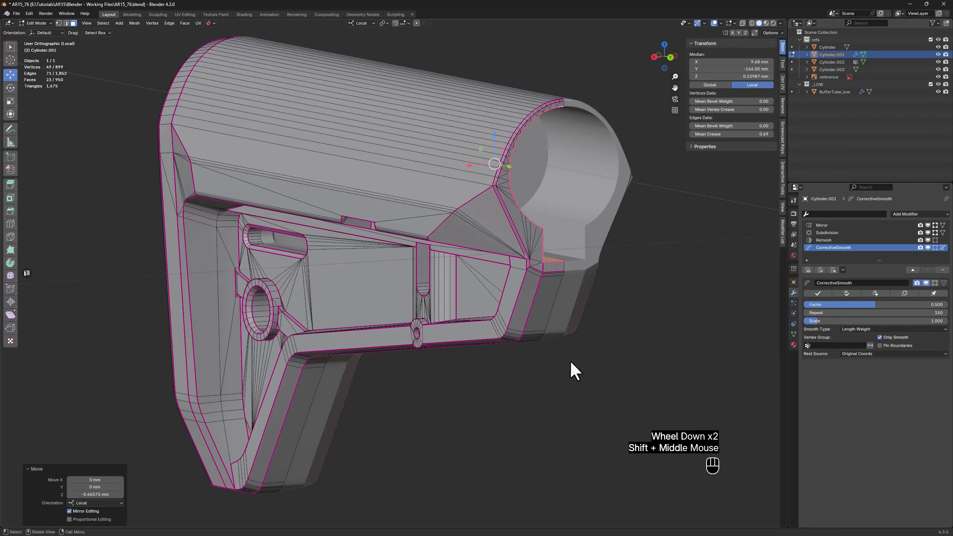
pyautogui.press('Tab')
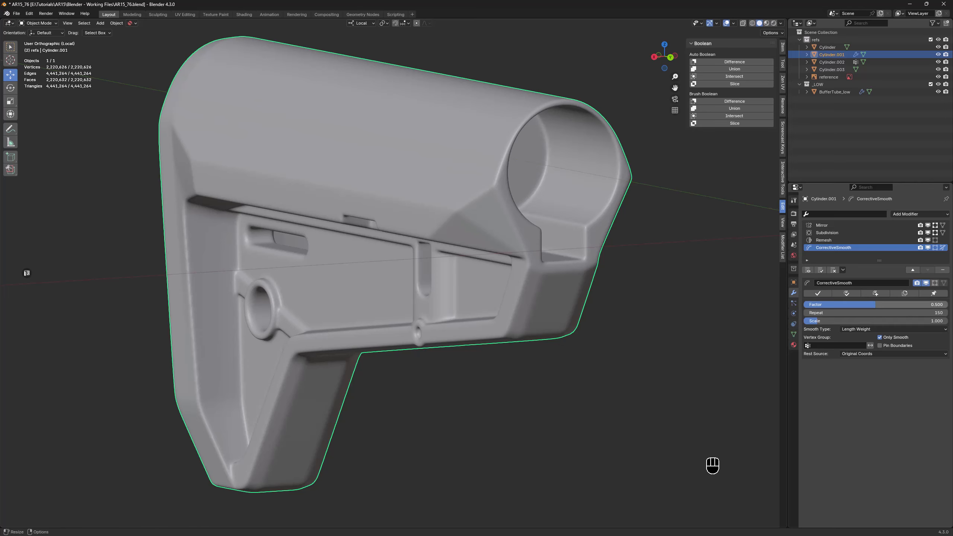
pyautogui.hotkey('ctrl', 'alt', 's')
# Rename the stock object Stock_low and exit local view to show the other parts
pyautogui.doubleClick(832, 55)
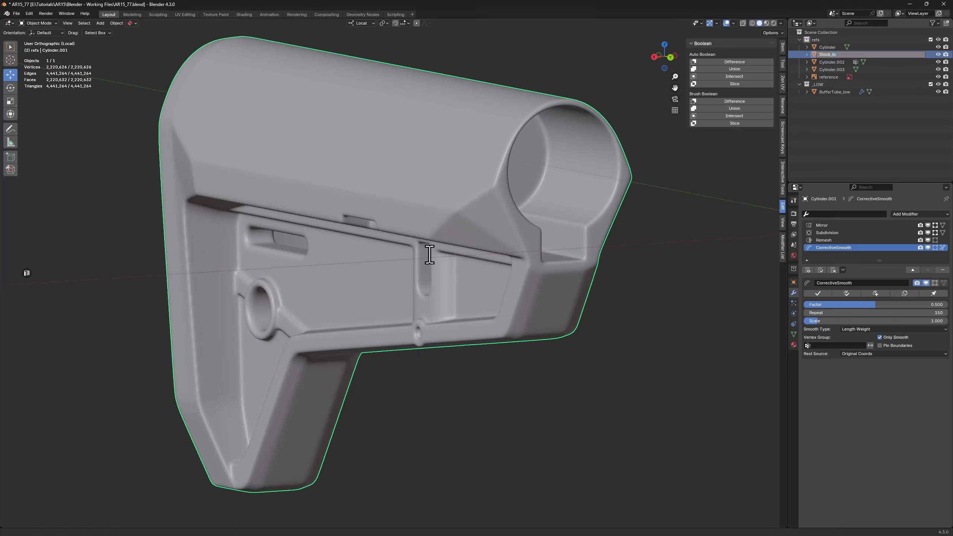
pyautogui.write('w')
pyautogui.press('Return')
pyautogui.press('KP_Divide')
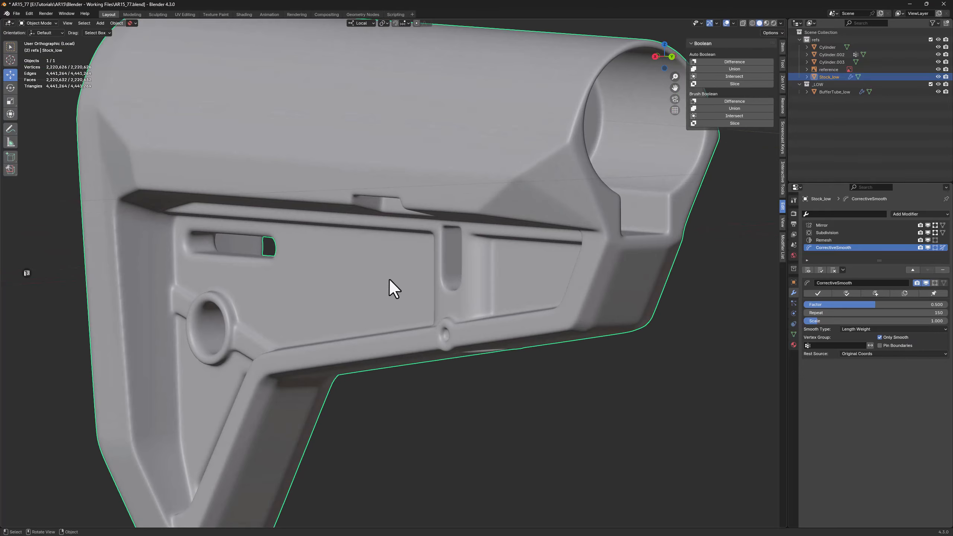
# Rename the switch lever object on the stock Stock_Switch_low
pyautogui.click(390, 281)
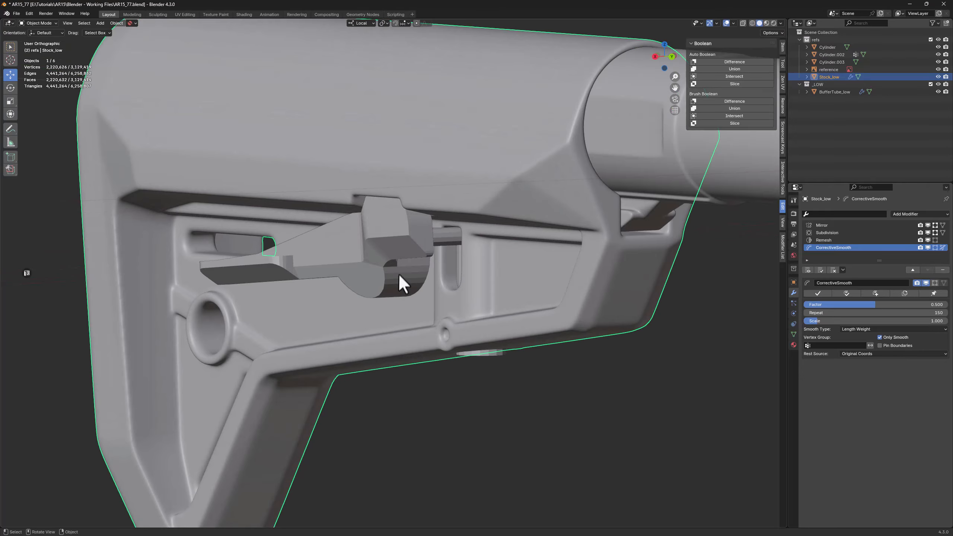
pyautogui.doubleClick(835, 55)
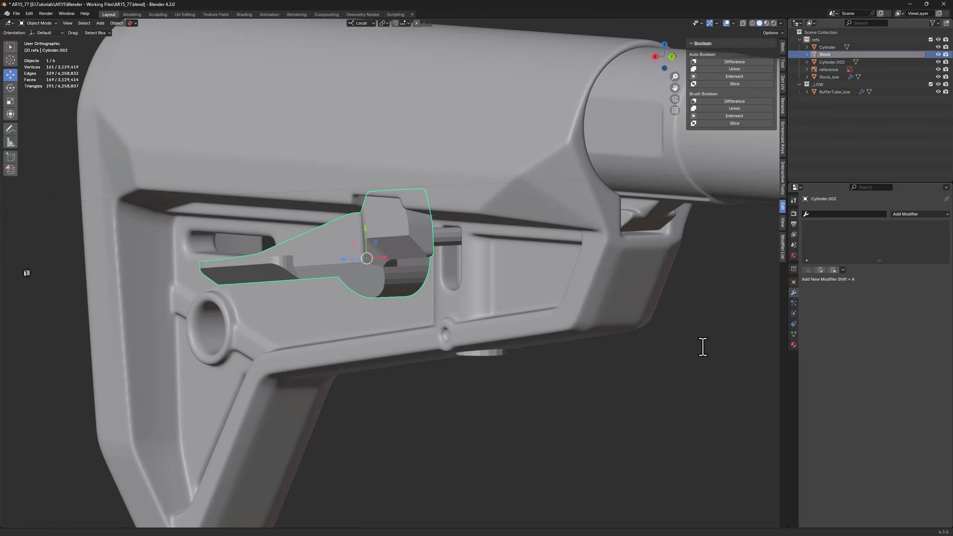
pyautogui.write('Stock_Switch_low')
pyautogui.press('Return')
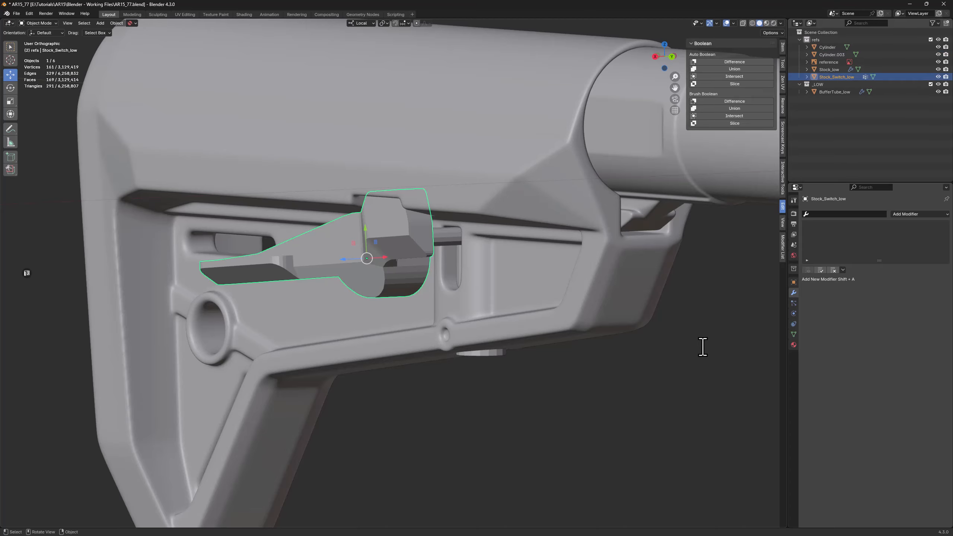
# Rename the small horizontal pin beside the switch lever Stock_Cylinder1_low
pyautogui.click(448, 242)
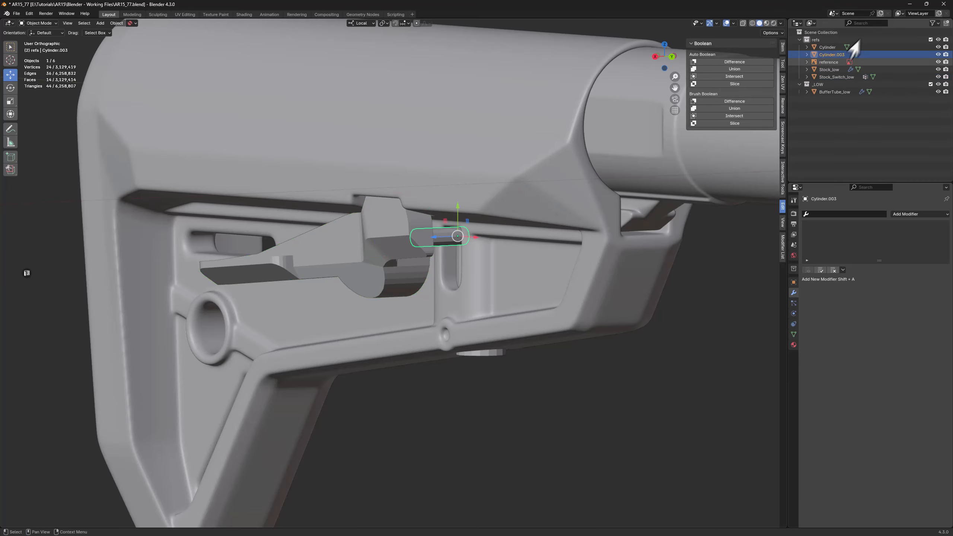
pyautogui.doubleClick(832, 55)
pyautogui.write('Stock_')
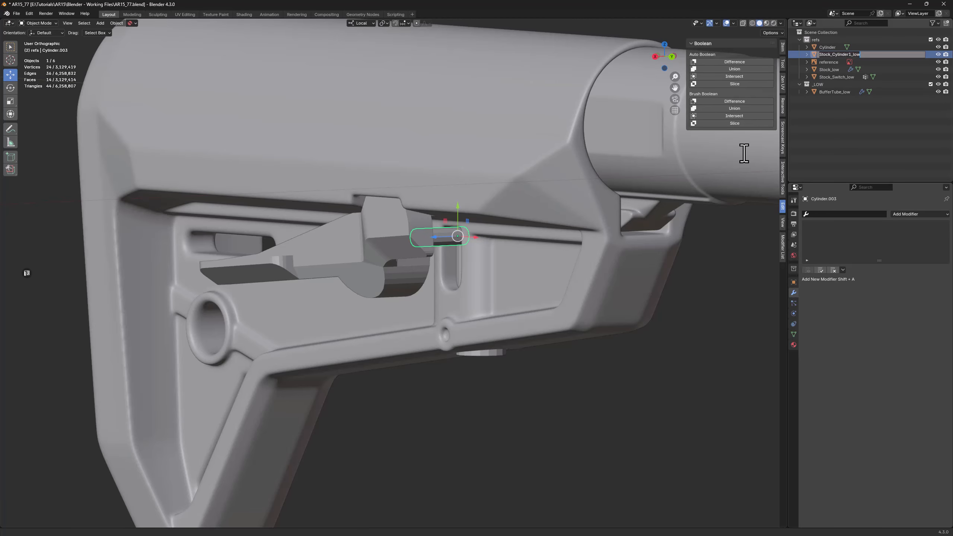
pyautogui.press('Return')
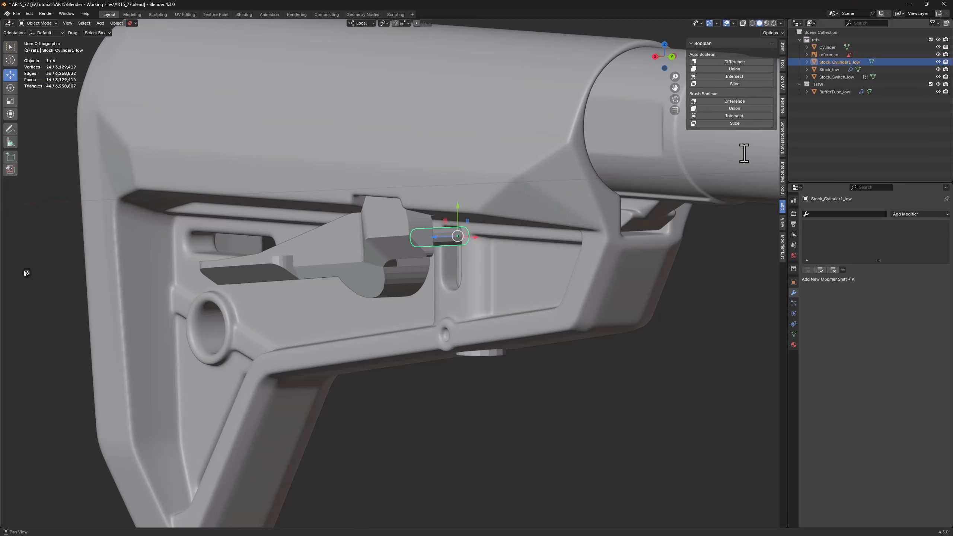
# Rename the vertical cylinder protruding from the stock's underside Stock_Cylinder2_low
pyautogui.click(485, 356)
pyautogui.moveTo(490, 361); pyautogui.dragTo(482, 370, button='middle')
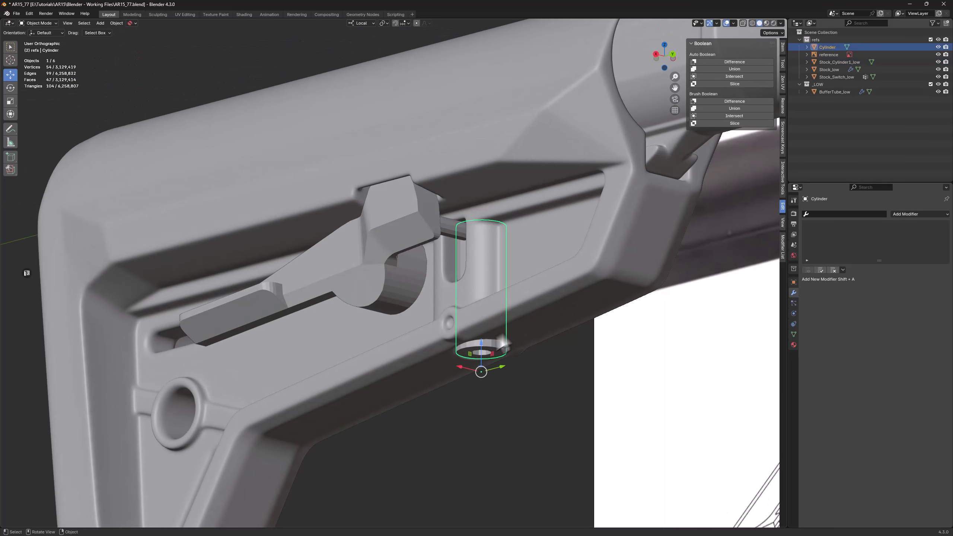
pyautogui.doubleClick(828, 47)
pyautogui.write('Stock_Cylinder1_low')
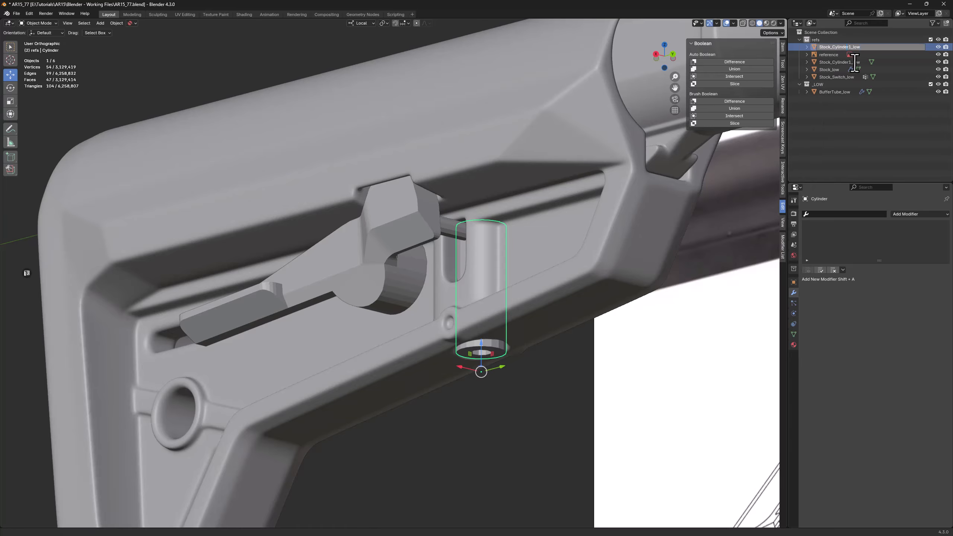
pyautogui.press('Delete')
pyautogui.write('2')
pyautogui.press('Return')
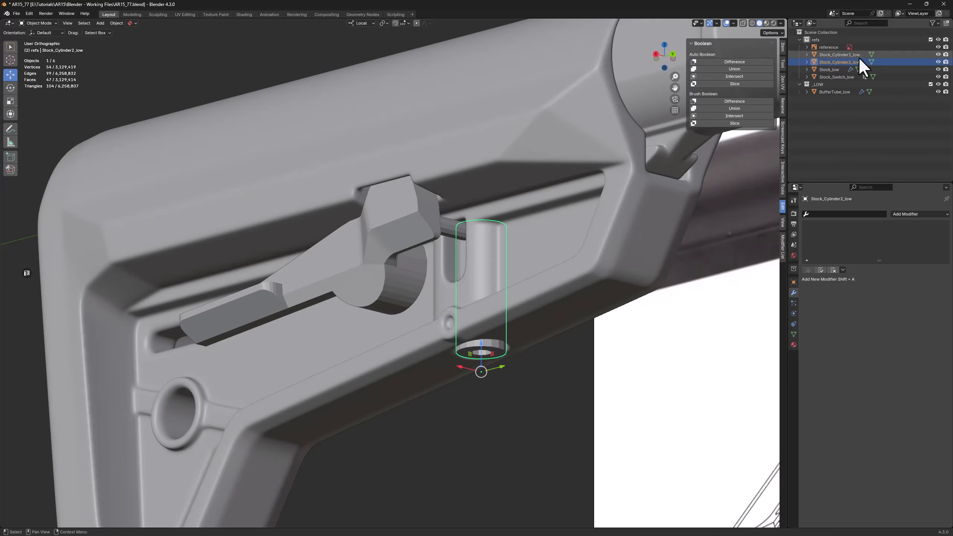
# Move Stock_Cylinder1_low, Stock_Cylinder2_low, Stock_low and Stock_Switch_low from the refs collection into the _LOW collection
pyautogui.click(824, 54)
pyautogui.keyDown('shift'); pyautogui.click(825, 77); pyautogui.keyUp('shift')
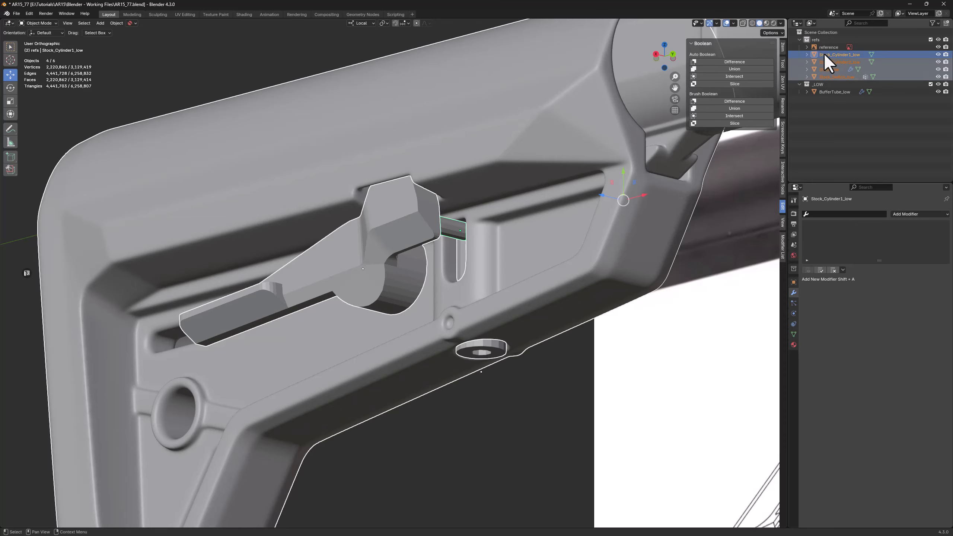
pyautogui.moveTo(824, 53); pyautogui.dragTo(820, 85)
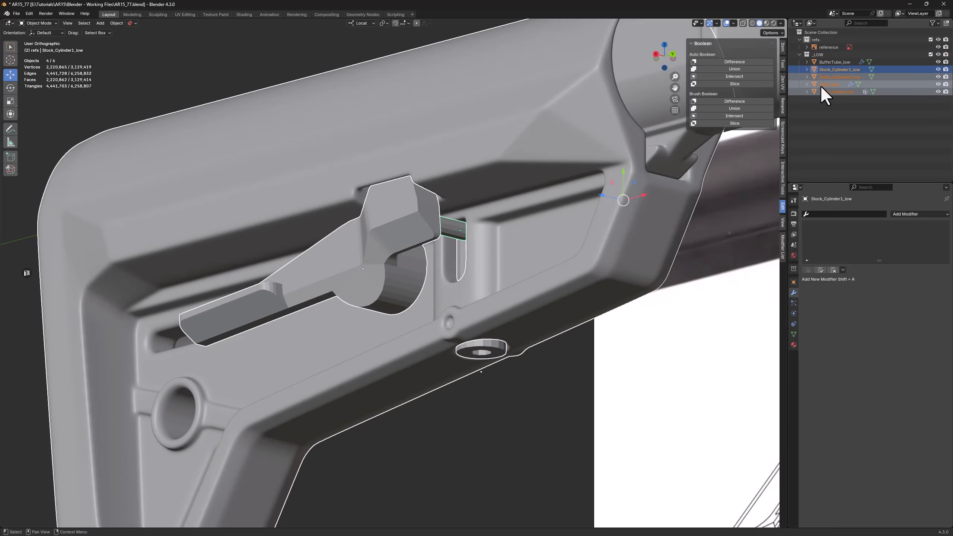
# Isolate the vertical cylinder under the stock, select all its sharp edges and crease them
pyautogui.scroll(-6, 493, 182)
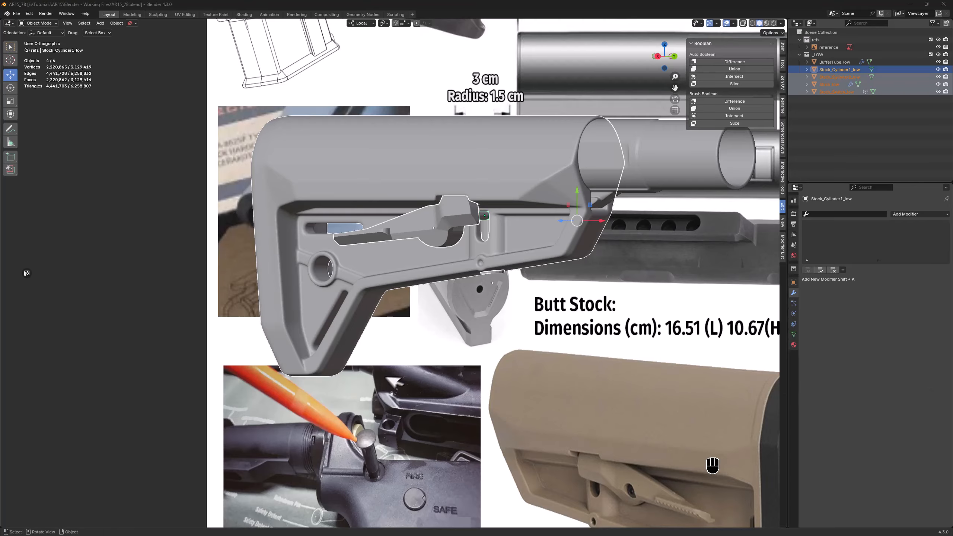
pyautogui.moveTo(492, 340); pyautogui.dragTo(493, 313, button='middle')
pyautogui.click(492, 264)
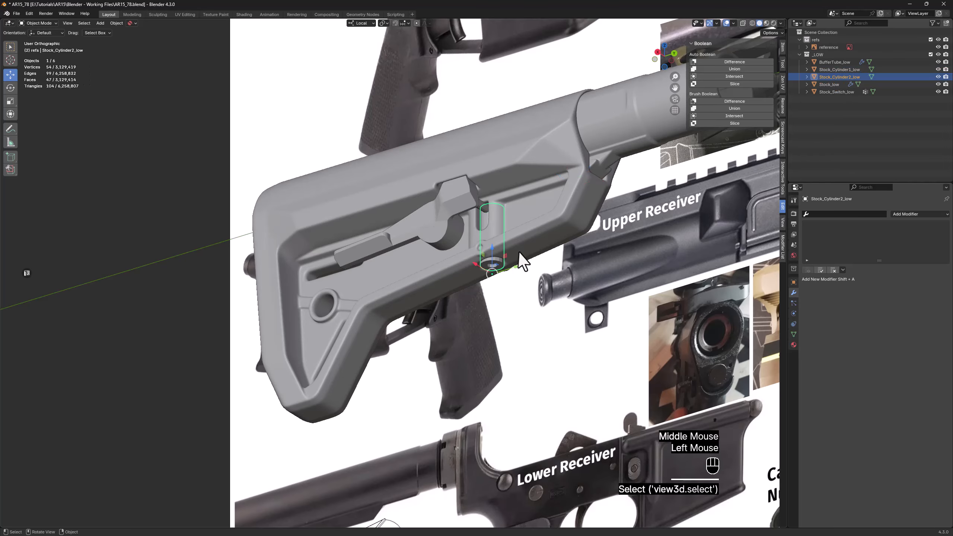
pyautogui.scroll(7, 511, 246)
pyautogui.press('KP_Divide')
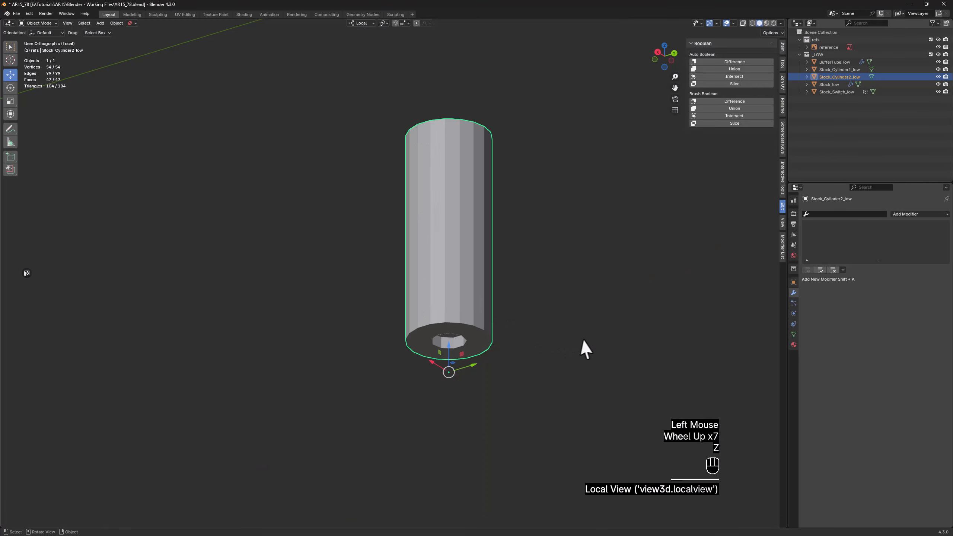
pyautogui.press('z')
pyautogui.press('Tab')
pyautogui.press('2')
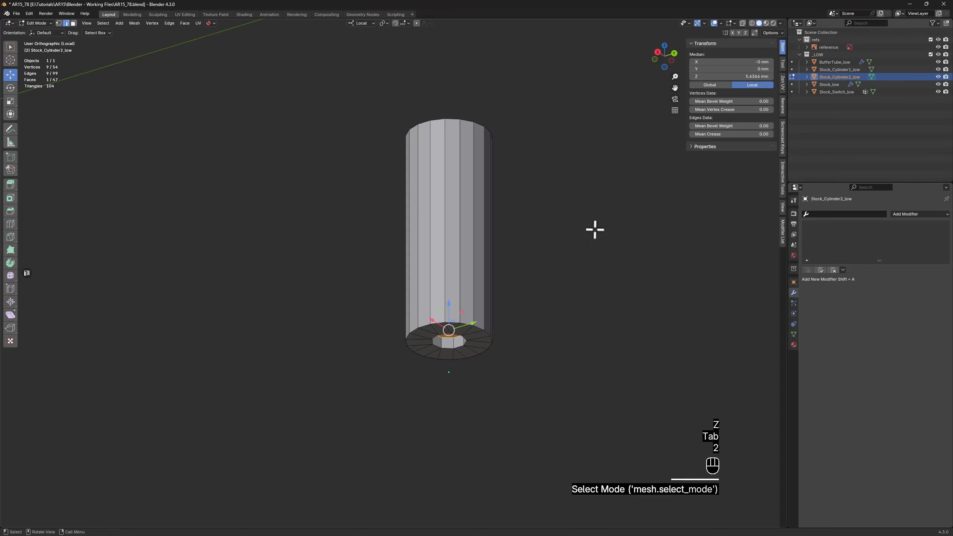
pyautogui.press('space')
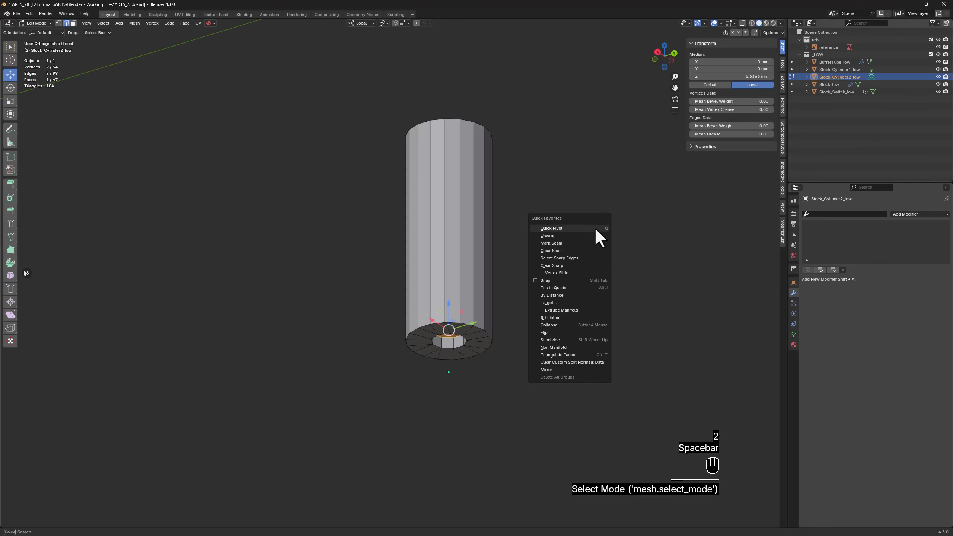
pyautogui.click(573, 259)
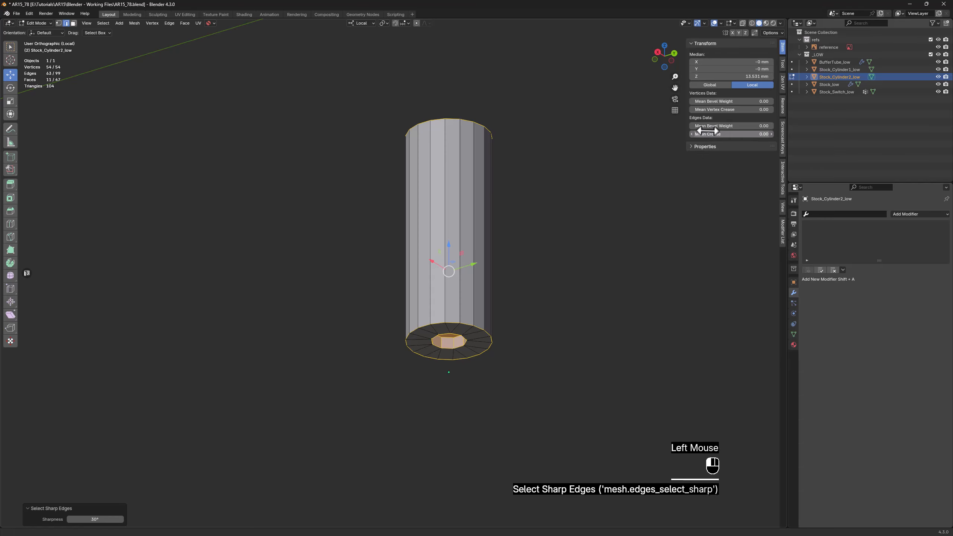
pyautogui.moveTo(631, 204); pyautogui.dragTo(439, 297, button='middle')
# Return to the full scene and copy the buffer tube's modifiers to the vertical cylinder
pyautogui.press('KP_Divide')
pyautogui.press('z')
pyautogui.press('Tab')
pyautogui.scroll(-2, 632, 209)
pyautogui.keyDown('shift'); pyautogui.click(554, 160); pyautogui.keyUp('shift')
pyautogui.press('space')
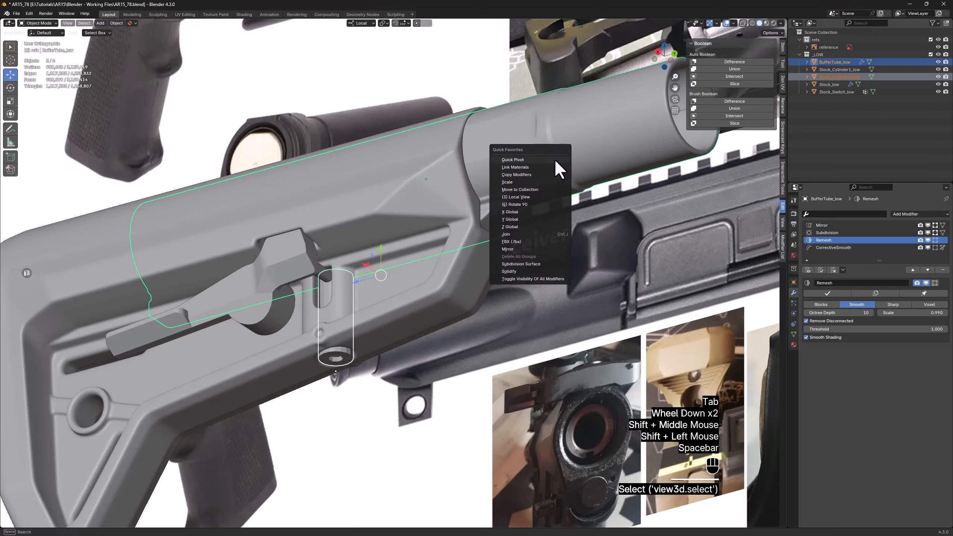
pyautogui.click(514, 175)
# Isolate the vertical cylinder and set its Remesh modifier's octree depth to 8
pyautogui.click(337, 355)
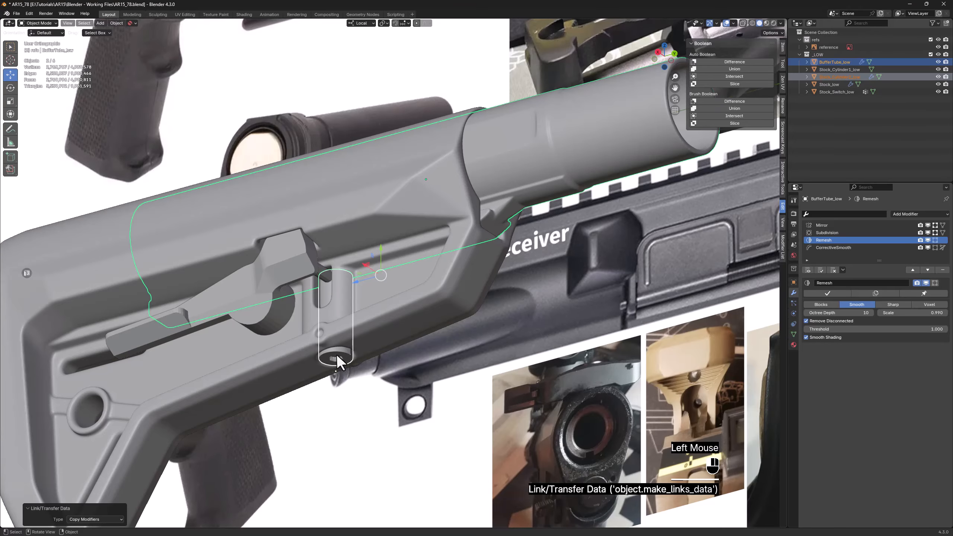
pyautogui.press('z')
pyautogui.scroll(7, 327, 357)
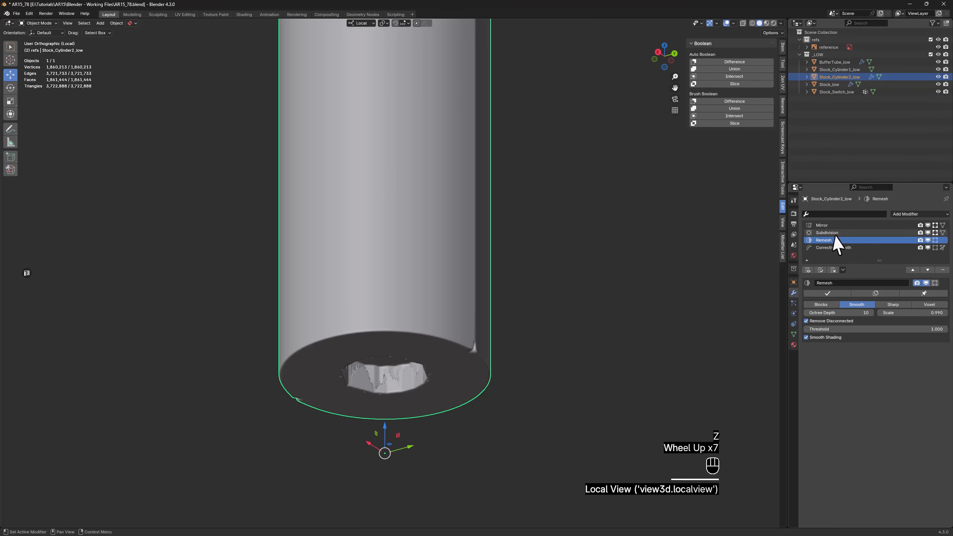
pyautogui.click(854, 313)
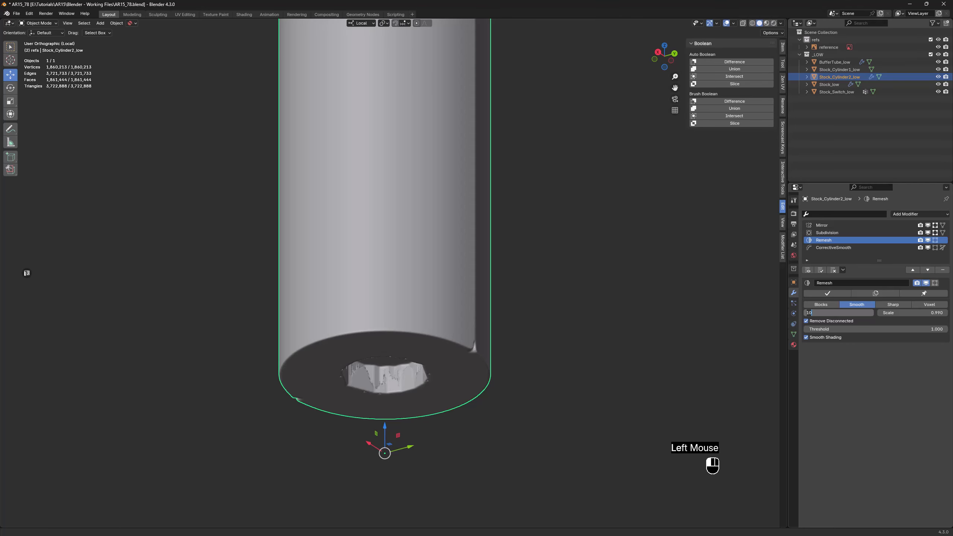
pyautogui.write('8')
pyautogui.press('Return')
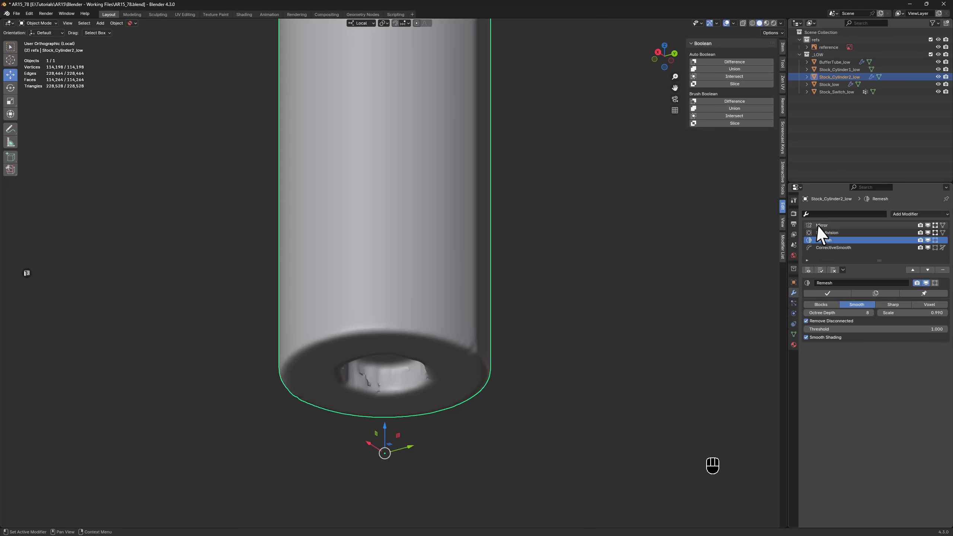
# Remove the Mirror modifier from the vertical cylinder and return to the full scene
pyautogui.click(826, 225)
pyautogui.click(943, 270)
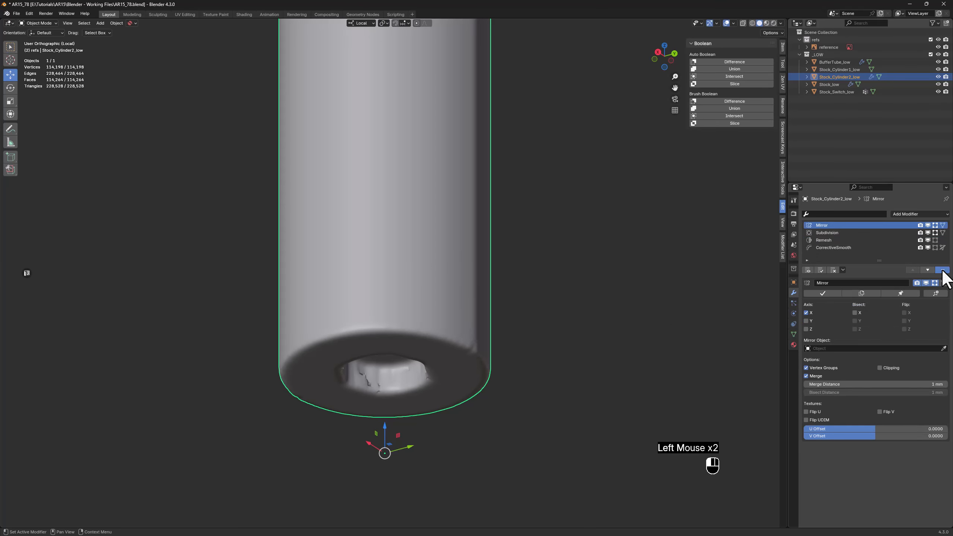
pyautogui.moveTo(504, 347)
pyautogui.mouseDown(button='middle')
pyautogui.moveTo(478, 306)
pyautogui.moveTo(488, 312)
pyautogui.moveTo(487, 348)
pyautogui.mouseUp(button='middle')
pyautogui.press('z')
pyautogui.scroll(-4, 478, 305)
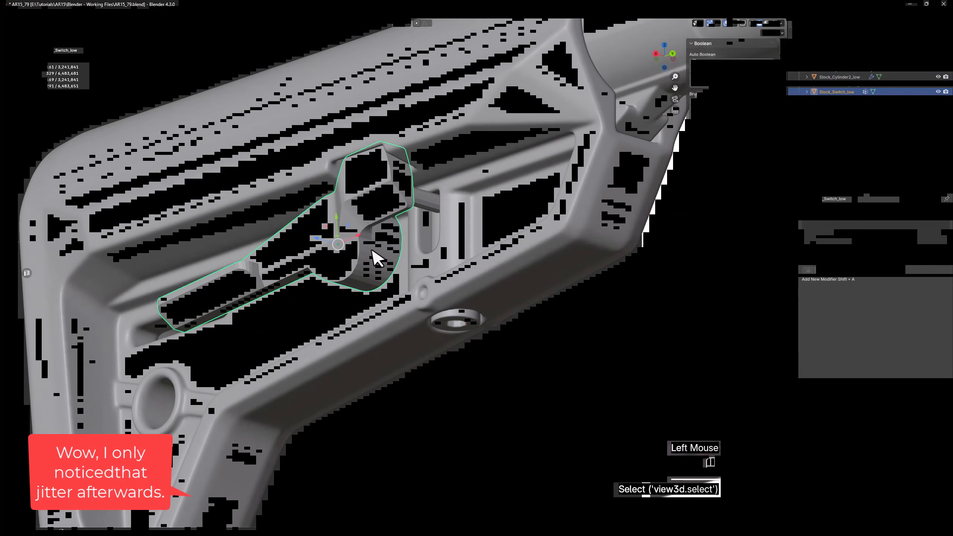
# Isolate the switch lever and dissolve the stray edges around its open circular end
pyautogui.press('z')
pyautogui.moveTo(421, 239); pyautogui.dragTo(382, 263, button='middle')
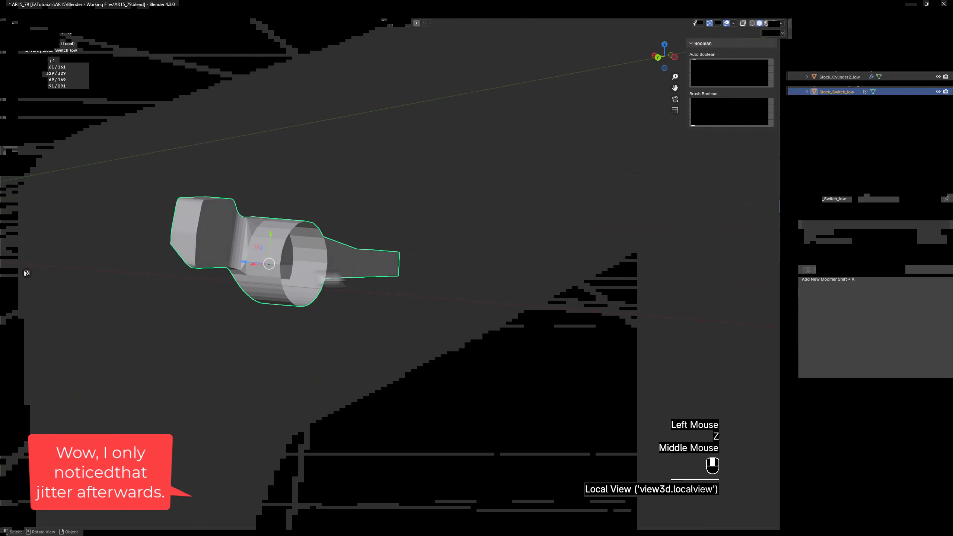
pyautogui.scroll(4, 266, 259)
pyautogui.press('Tab')
pyautogui.moveTo(270, 255); pyautogui.dragTo(513, 307, button='middle')
pyautogui.click(297, 286)
pyautogui.keyDown('shift'); pyautogui.click(315, 287); pyautogui.keyUp('shift')
pyautogui.keyDown('shift'); pyautogui.click(600, 309); pyautogui.keyUp('shift')
pyautogui.keyDown('shift'); pyautogui.click(617, 306); pyautogui.keyUp('shift')
pyautogui.press('x')
pyautogui.click(511, 310)
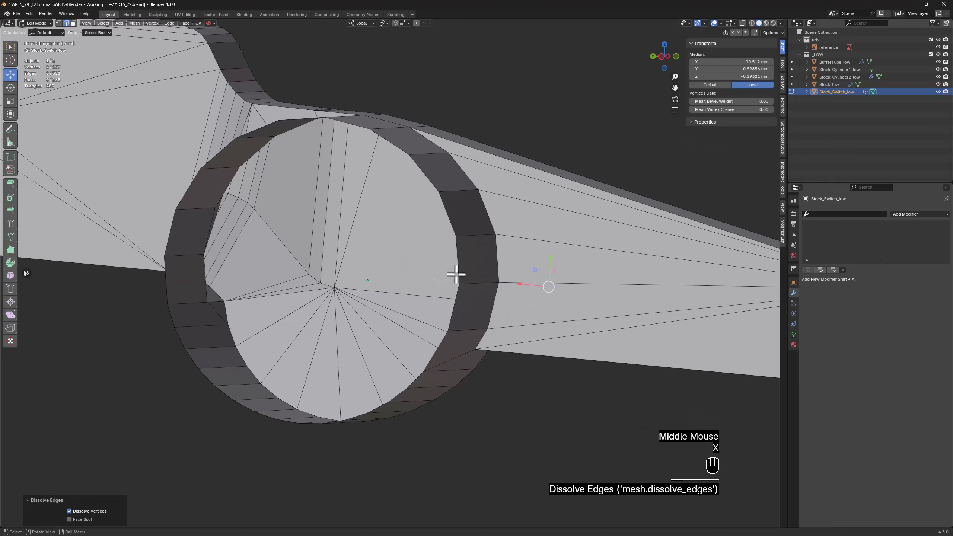
# Fill the switch's open circular end with a face and connect two opposite rim vertices with an edge across it
pyautogui.keyDown('alt'); pyautogui.click(457, 266); pyautogui.keyUp('alt')
pyautogui.press('f')
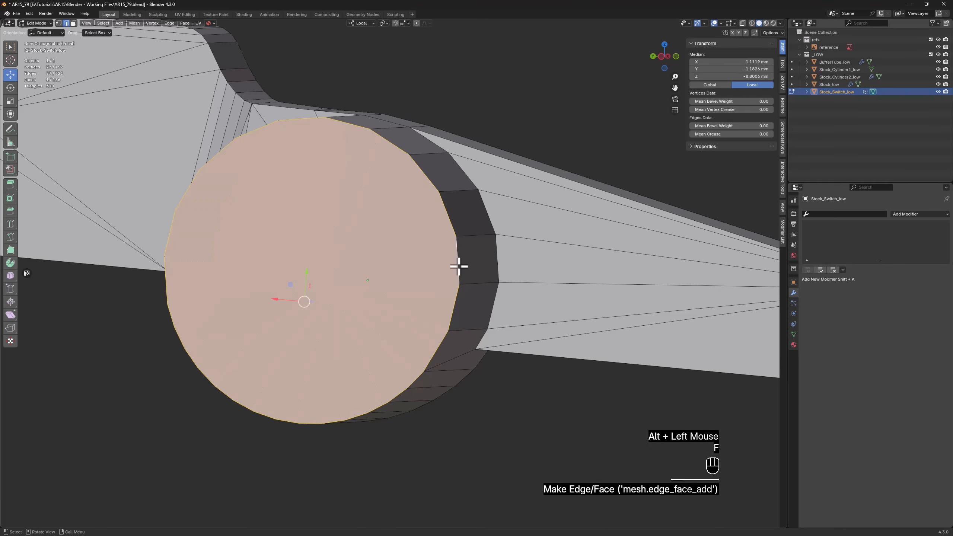
pyautogui.press('1')
pyautogui.click(457, 281)
pyautogui.moveTo(283, 234); pyautogui.dragTo(304, 234, button='middle')
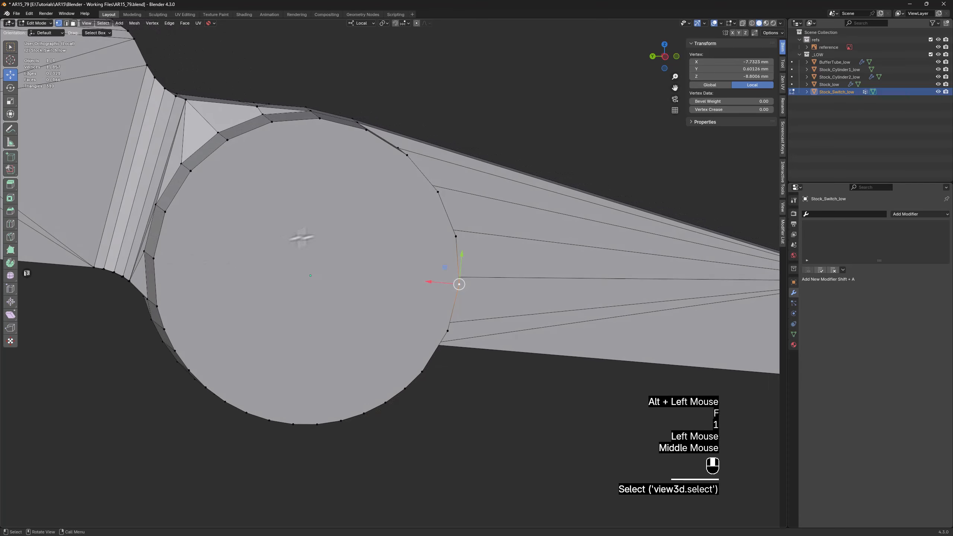
pyautogui.keyDown('shift'); pyautogui.click(152, 258); pyautogui.keyUp('shift')
pyautogui.press('f')
# Set the switch's origin to the edge across the circular cap with Quick Origin
pyautogui.moveTo(294, 292); pyautogui.dragTo(279, 264, button='middle')
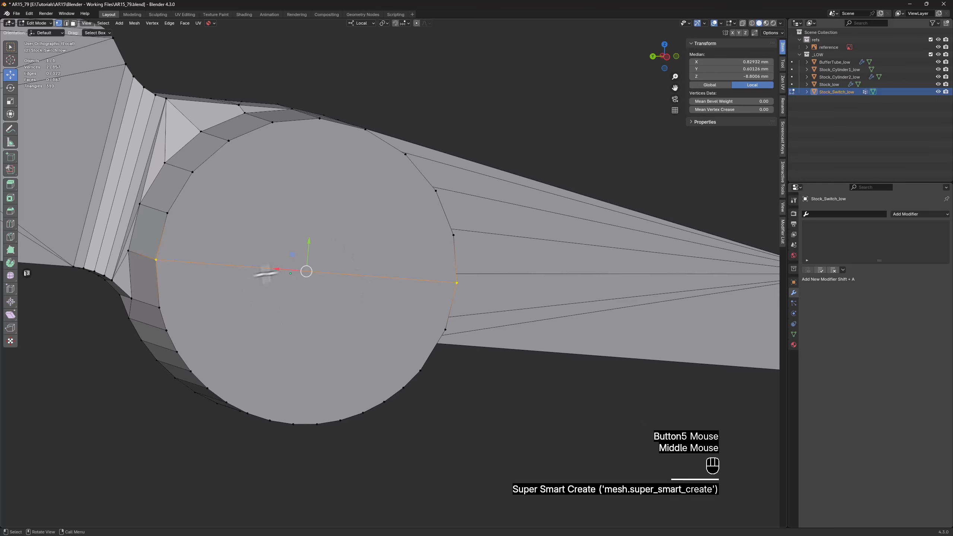
pyautogui.press('2')
pyautogui.click(268, 270)
pyautogui.moveTo(337, 302); pyautogui.dragTo(298, 298, button='middle')
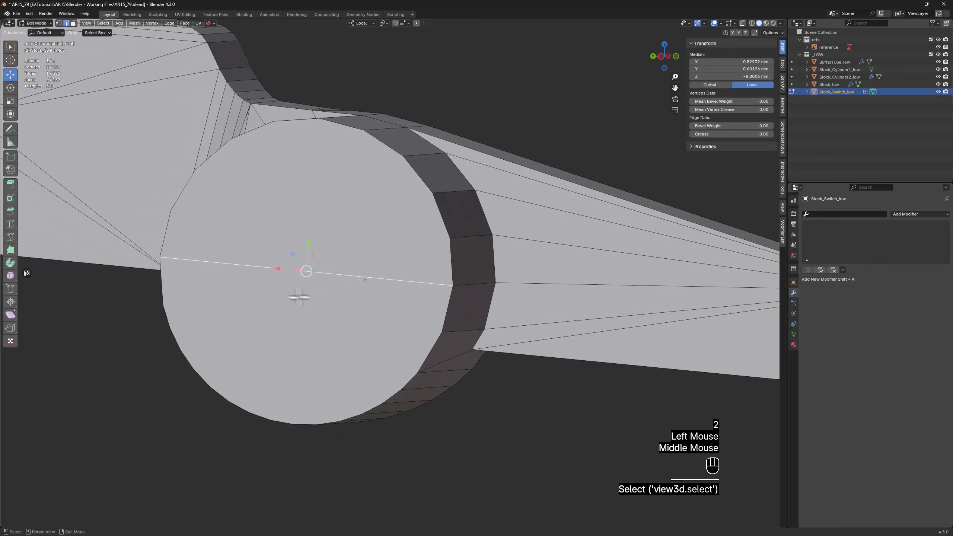
pyautogui.rightClick(262, 287)
pyautogui.moveTo(261, 286)
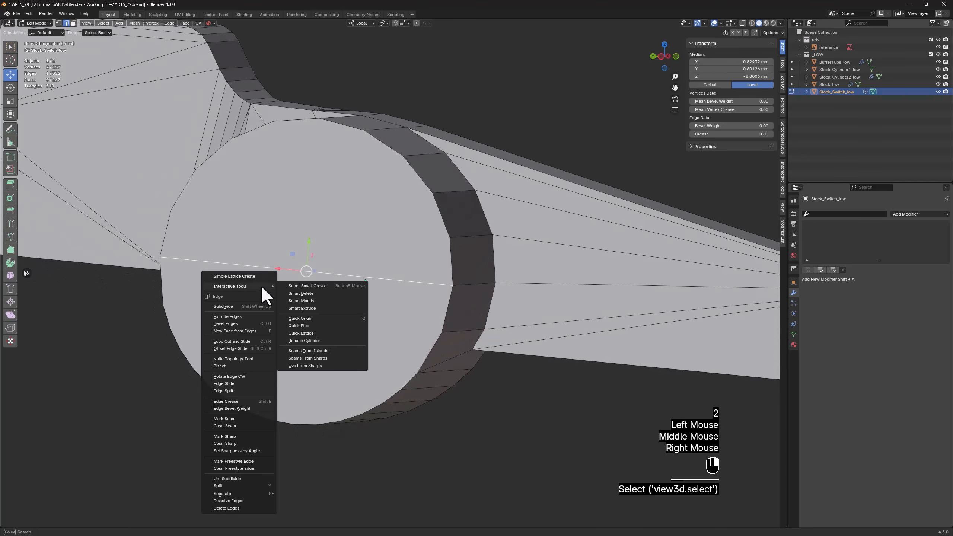
pyautogui.click(312, 318)
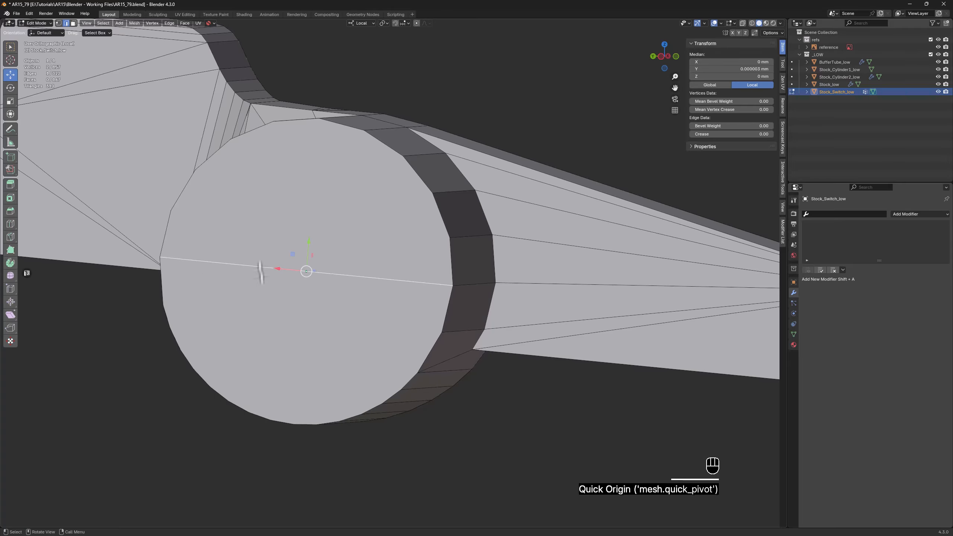
# Try the switch's origin on an upper rim vertex of the circular cap, test-move the object and undo the move
pyautogui.press('1')
pyautogui.click(366, 129)
pyautogui.press('q')
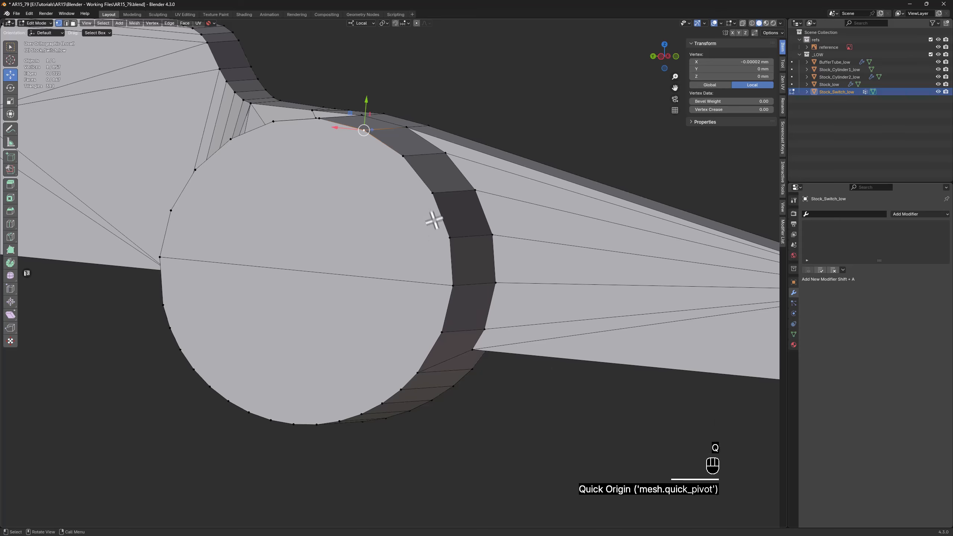
pyautogui.press('Tab')
pyautogui.moveTo(505, 379); pyautogui.dragTo(373, 264, button='middle')
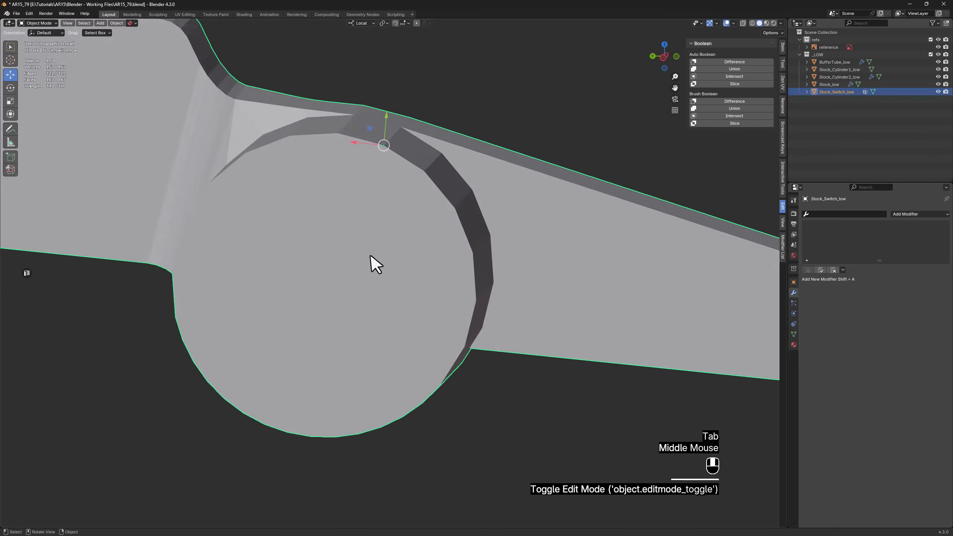
pyautogui.scroll(-2, 363, 166)
pyautogui.moveTo(363, 166); pyautogui.dragTo(372, 189)
pyautogui.hotkey('ctrl', 'z')
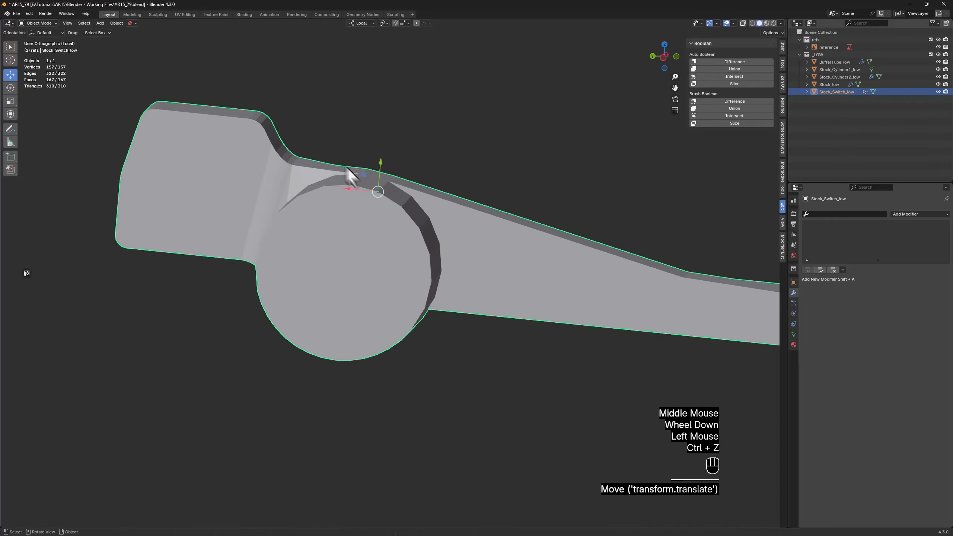
# Set the switch's origin back to the centre of the circular cap, using the edge across it
pyautogui.moveTo(351, 179); pyautogui.dragTo(357, 169, button='middle')
pyautogui.scroll(2, 344, 220)
pyautogui.press('Tab')
pyautogui.press('2')
pyautogui.click(367, 283)
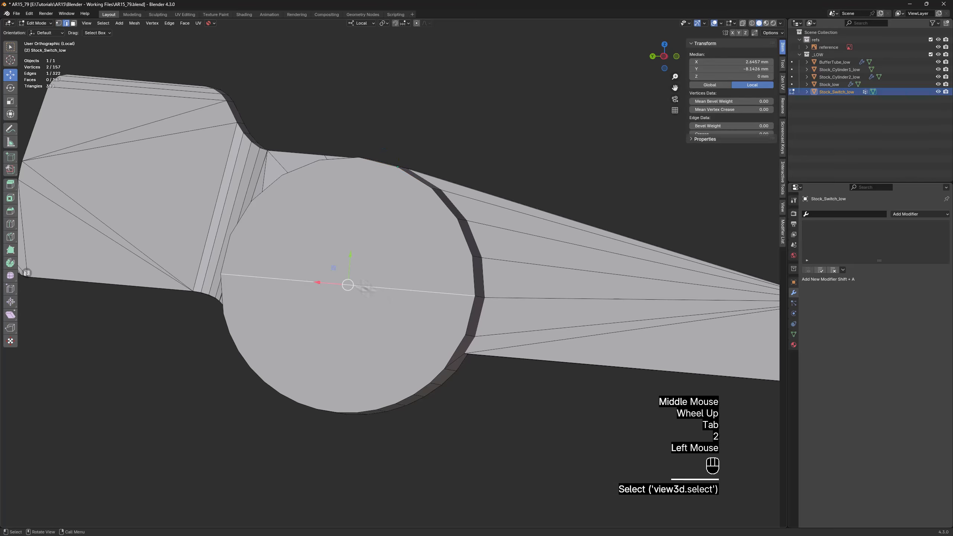
pyautogui.press('q')
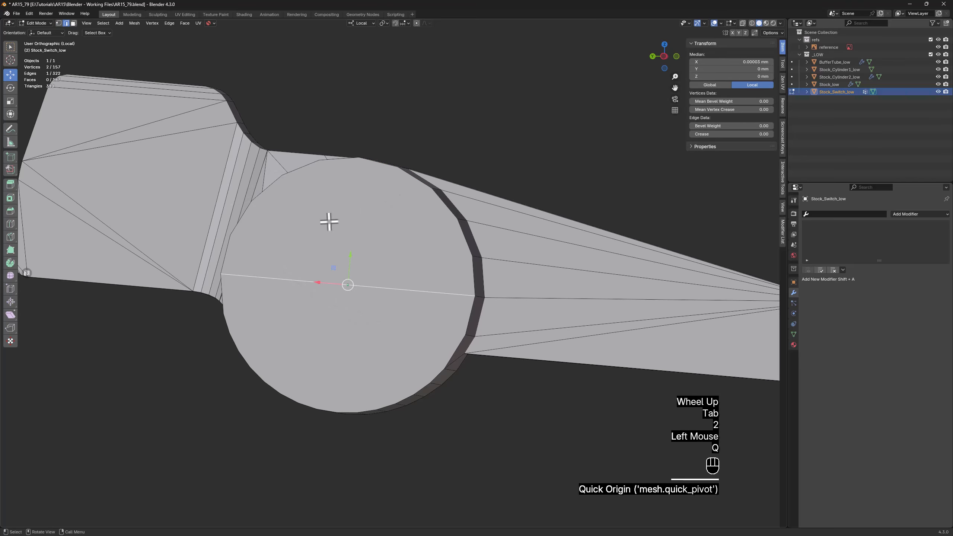
# Check the switch lever among the other stock parts, isolate it again and select all its sharp edges
pyautogui.moveTo(329, 222); pyautogui.dragTo(447, 223, button='middle')
pyautogui.press('z')
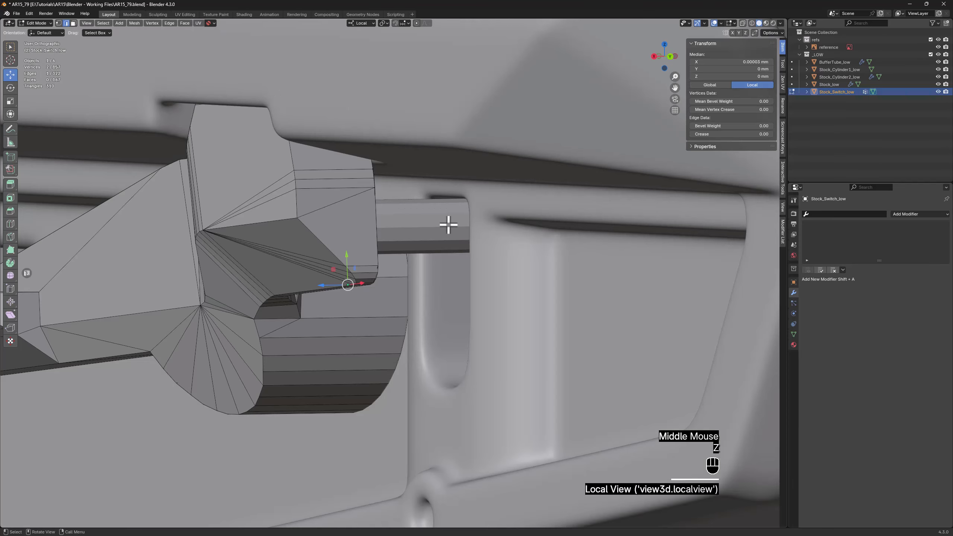
pyautogui.scroll(-2, 448, 225)
pyautogui.press('z')
pyautogui.moveTo(386, 217); pyautogui.dragTo(404, 149, button='middle')
pyautogui.scroll(-2, 453, 210)
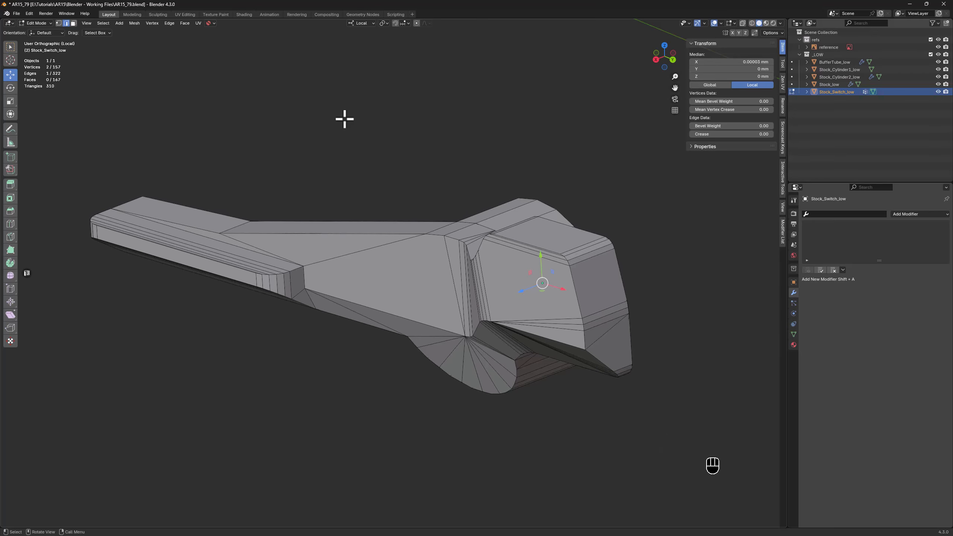
pyautogui.press('space')
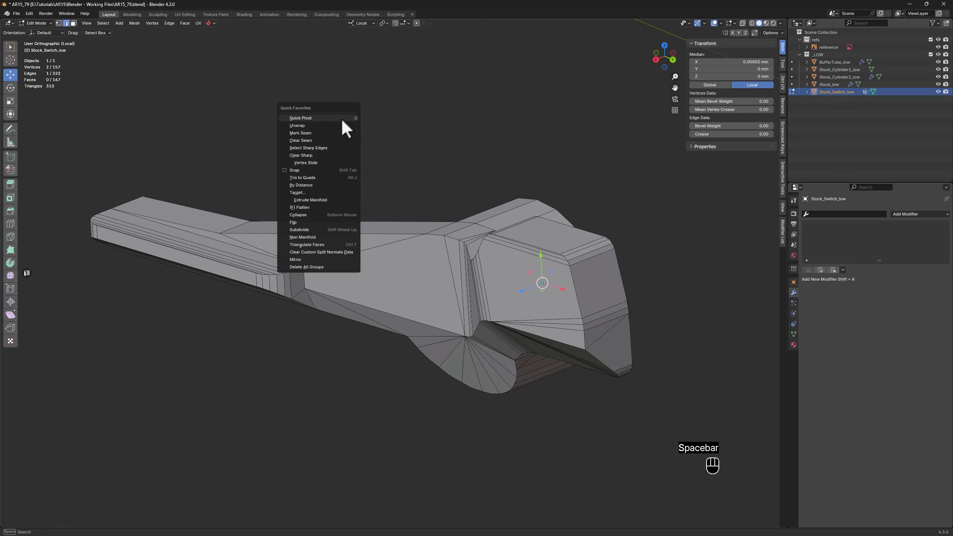
pyautogui.click(315, 148)
# Adjust the edge selection where the switch's arm meets the cylinder and set the selected edges' mean crease to 1.00
pyautogui.moveTo(507, 203); pyautogui.dragTo(428, 180, button='middle')
pyautogui.scroll(4, 429, 249)
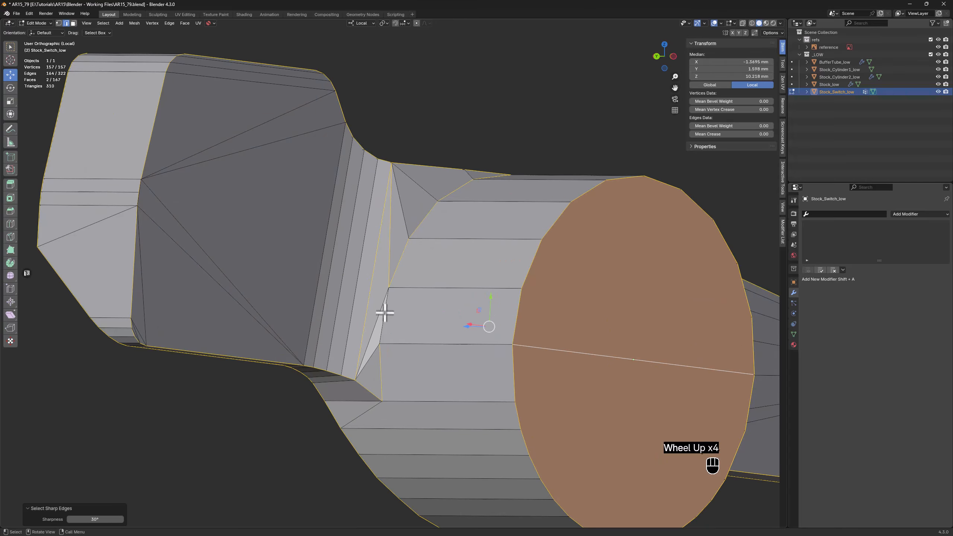
pyautogui.keyDown('shift'); pyautogui.click(384, 312); pyautogui.keyUp('shift')
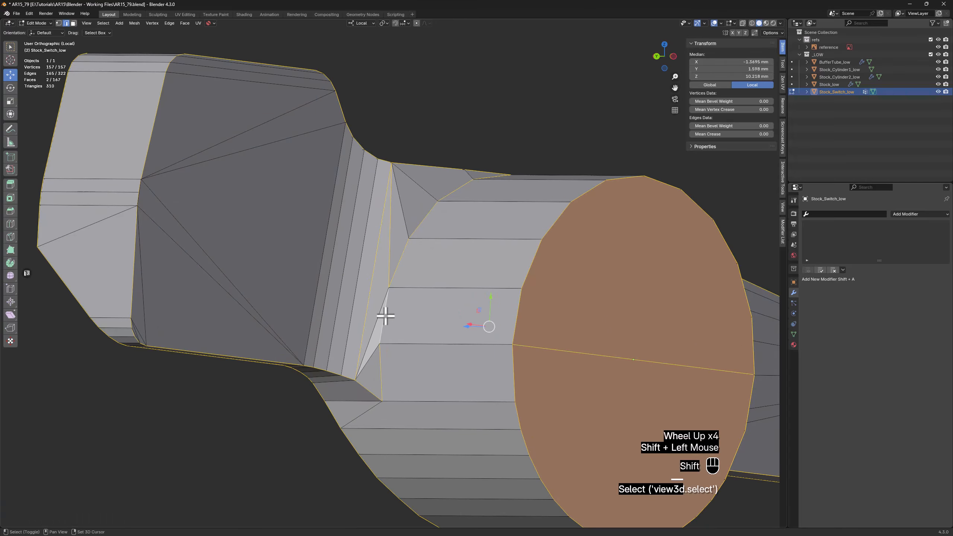
pyautogui.moveTo(375, 269); pyautogui.dragTo(375, 313, button='middle')
pyautogui.keyDown('shift'); pyautogui.click(378, 318); pyautogui.keyUp('shift')
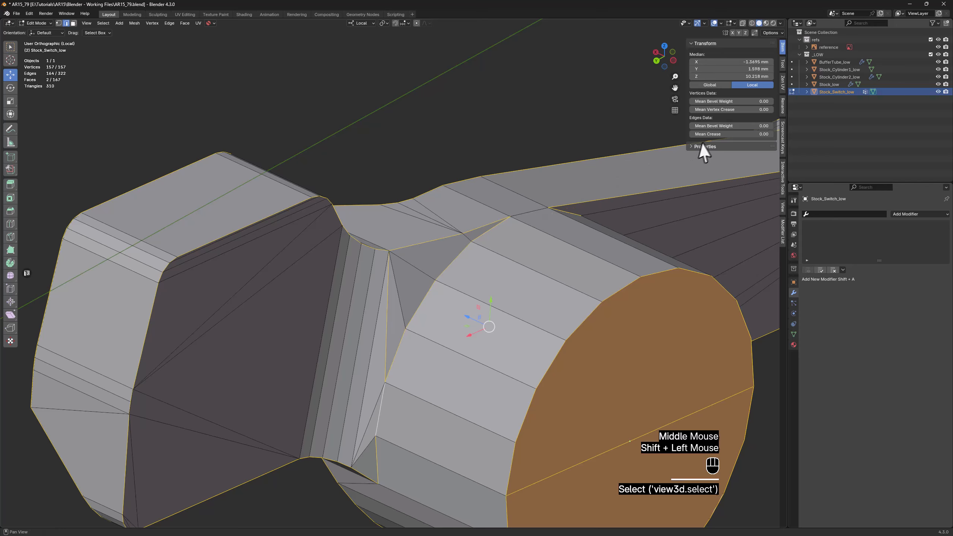
pyautogui.moveTo(706, 134); pyautogui.dragTo(766, 134)
pyautogui.scroll(-2, 415, 270)
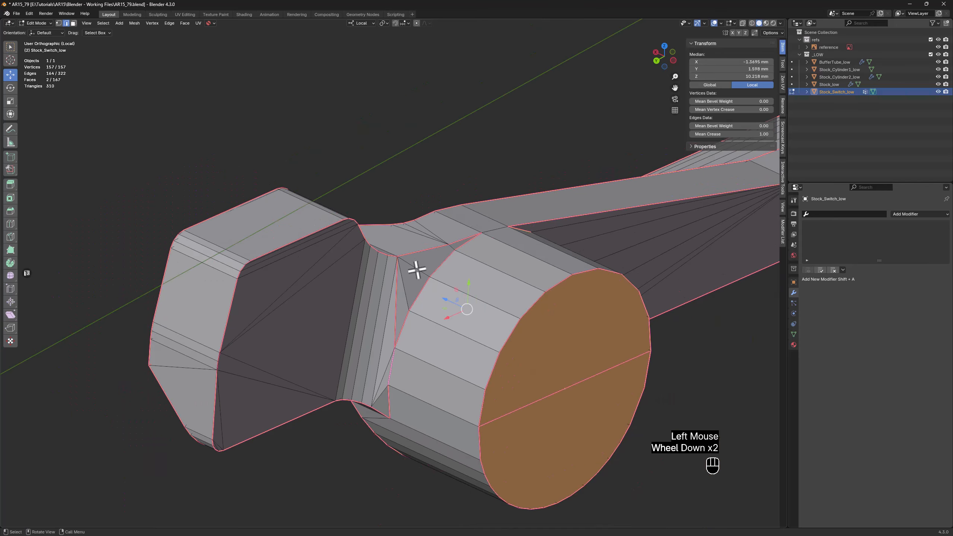
# Set the crease to 1.00 on the missed short edges where the switch's arm meets the cylinder, including the one beneath the arm
pyautogui.moveTo(415, 270); pyautogui.dragTo(444, 220, button='middle')
pyautogui.click(461, 214)
pyautogui.moveTo(754, 135); pyautogui.dragTo(694, 135)
pyautogui.click(583, 159)
pyautogui.moveTo(583, 159); pyautogui.dragTo(435, 279, button='middle')
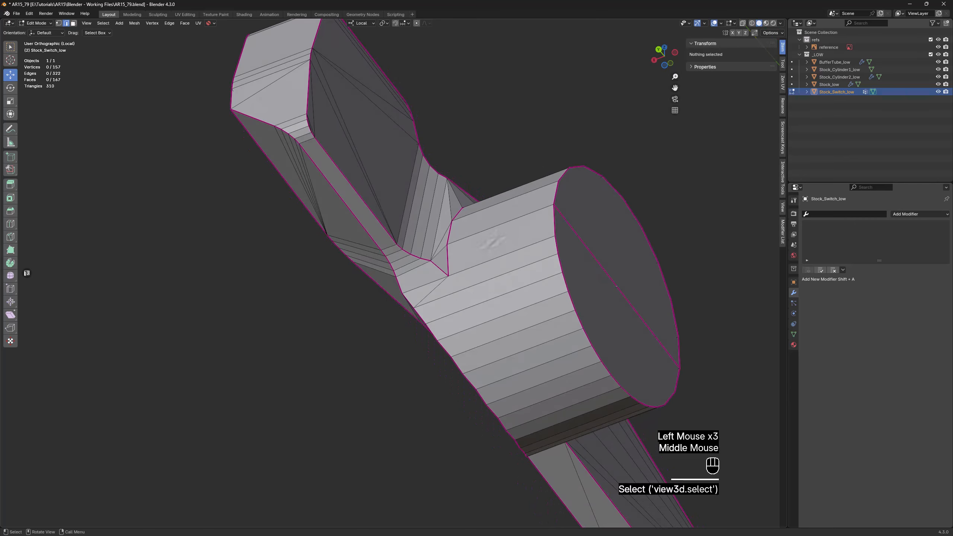
pyautogui.click(432, 279)
pyautogui.moveTo(512, 204); pyautogui.dragTo(604, 216, button='middle')
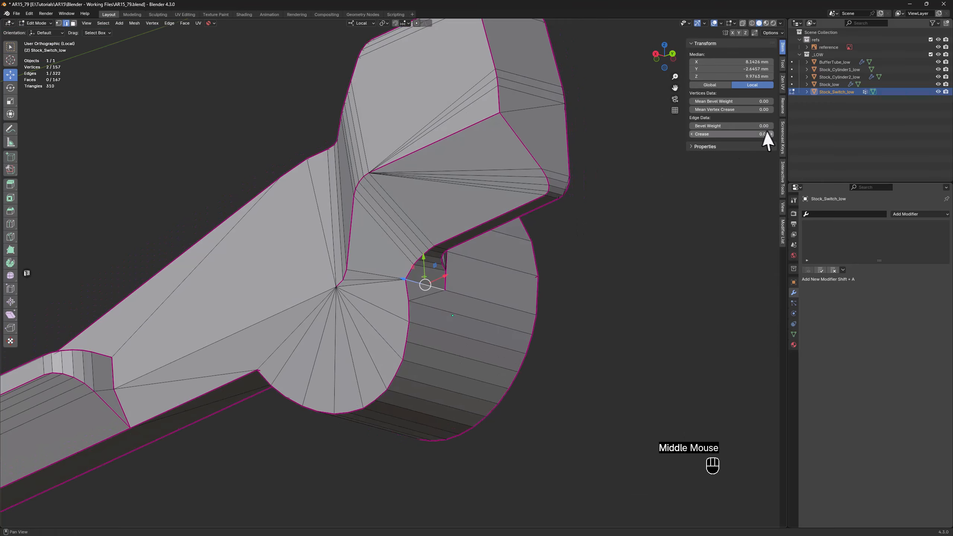
pyautogui.moveTo(705, 134); pyautogui.dragTo(754, 134)
pyautogui.click(546, 277)
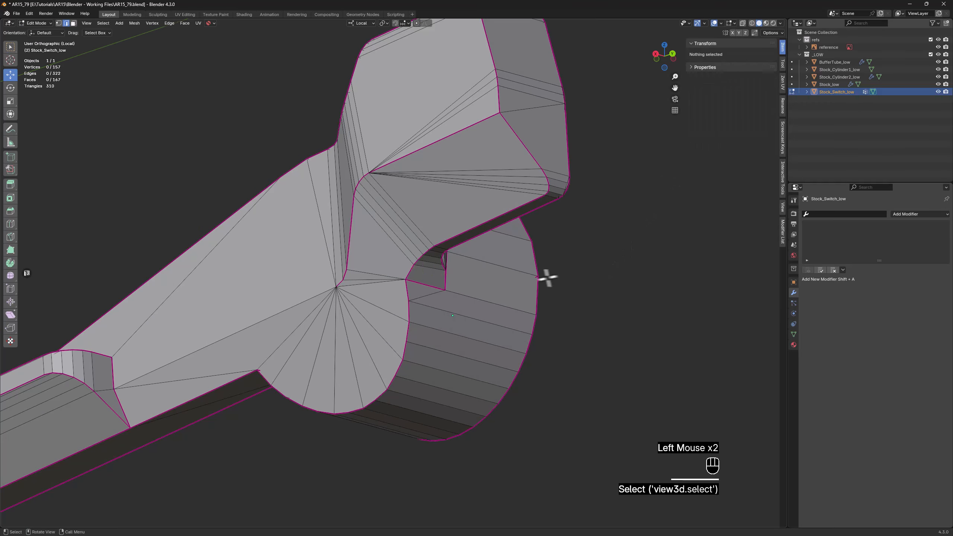
# Set the crease to 1.00 on the short open edge where the arm's upper side meets the cylinder wall
pyautogui.scroll(-2, 546, 276)
pyautogui.moveTo(547, 276); pyautogui.dragTo(543, 255, button='middle')
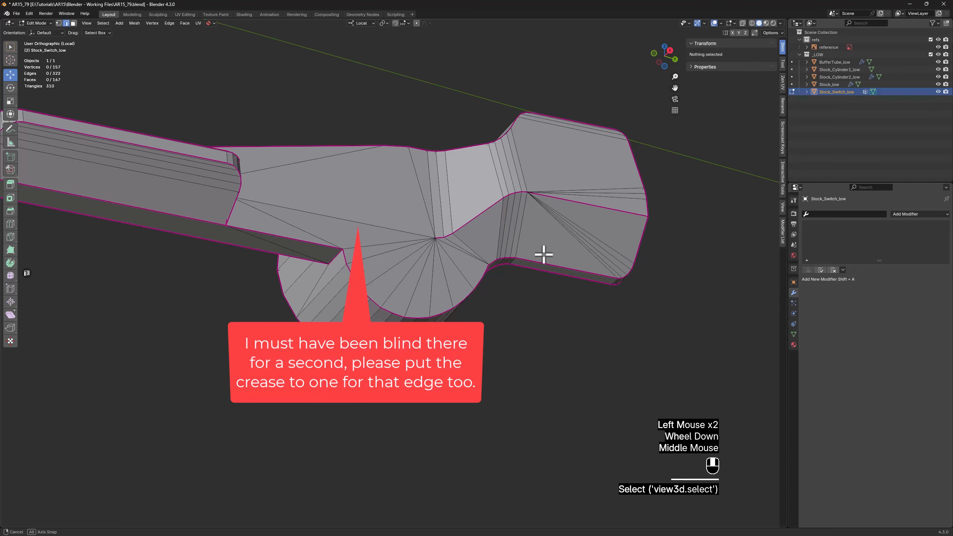
pyautogui.moveTo(543, 255); pyautogui.dragTo(285, 265, button='middle')
pyautogui.keyDown('shift'); pyautogui.moveTo(255, 173); pyautogui.dragTo(255, 240, button='middle'); pyautogui.keyUp('shift')
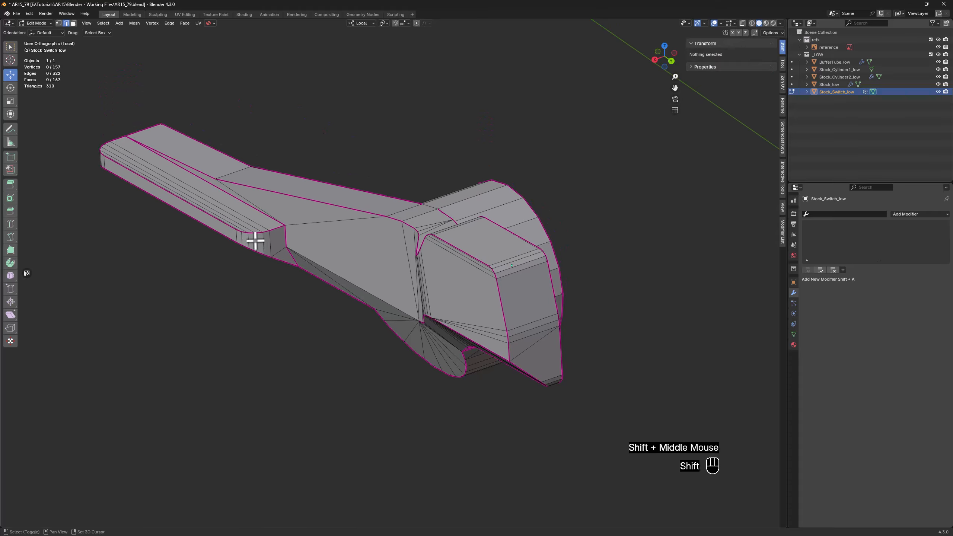
pyautogui.moveTo(364, 212); pyautogui.dragTo(398, 162, button='middle')
pyautogui.scroll(2, 401, 233)
pyautogui.click(395, 213)
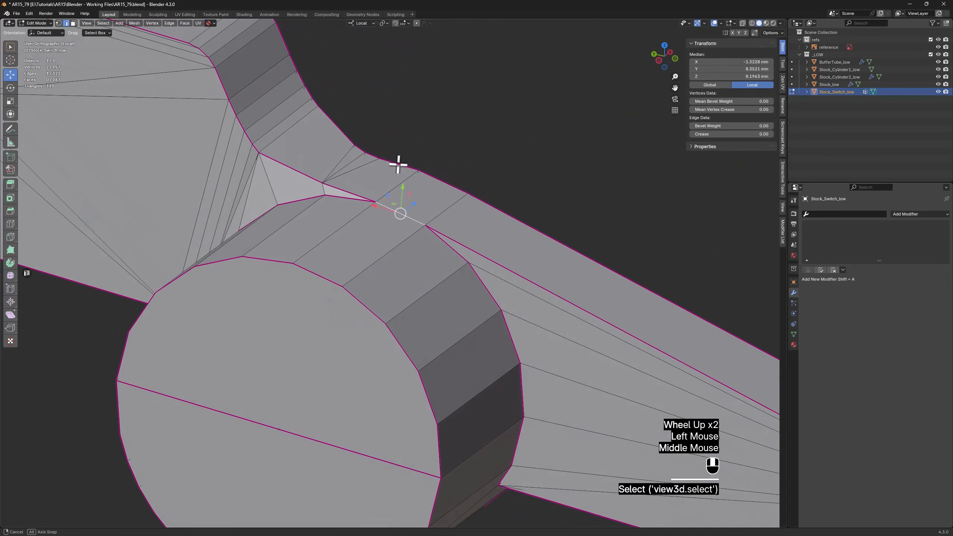
pyautogui.click(701, 135)
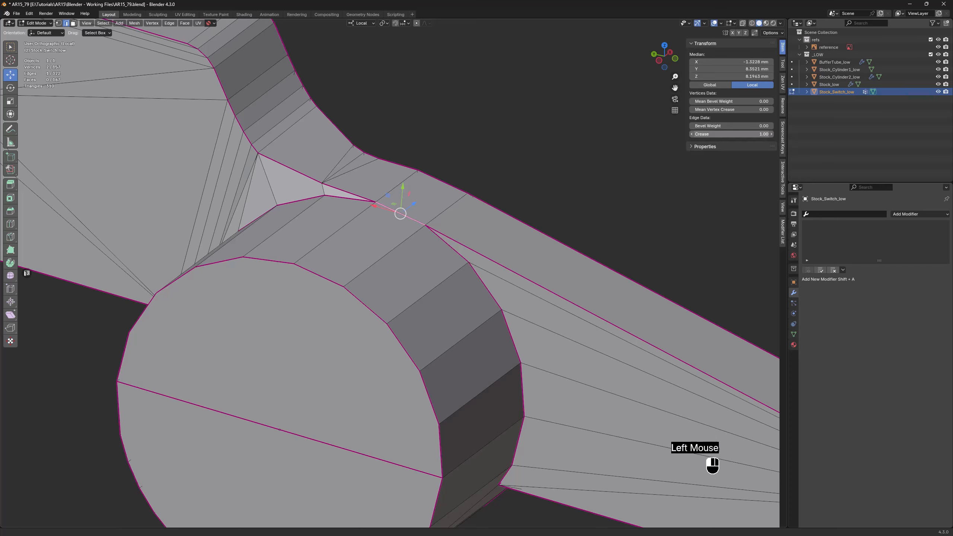
pyautogui.click(579, 126)
# Leave Edit Mode, check the switch among the other stock parts and isolate it again in top view
pyautogui.scroll(-1, 496, 160)
pyautogui.moveTo(495, 160); pyautogui.dragTo(309, 146, button='middle')
pyautogui.press('z')
pyautogui.scroll(-2, 309, 147)
pyautogui.keyDown('shift'); pyautogui.moveTo(365, 161); pyautogui.dragTo(309, 271, button='middle'); pyautogui.keyUp('shift')
pyautogui.press('Tab')
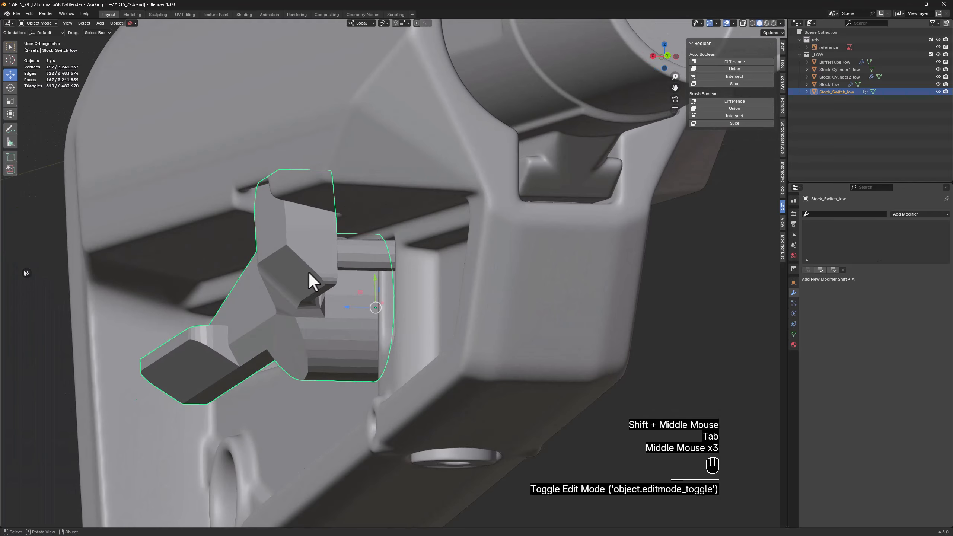
pyautogui.press('z')
pyautogui.moveTo(338, 233); pyautogui.dragTo(353, 249, button='middle')
pyautogui.scroll(3, 282, 360)
pyautogui.scroll(-2, 269, 383)
pyautogui.keyDown('shift'); pyautogui.moveTo(434, 297); pyautogui.dragTo(384, 223, button='middle'); pyautogui.keyUp('shift')
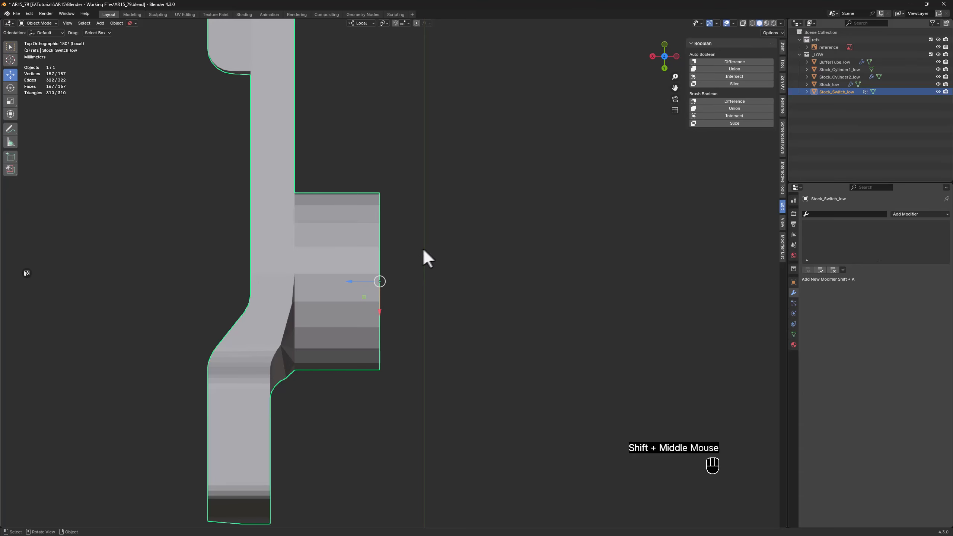
# Try setting the switch's X location to 0 and undo the change
pyautogui.click(783, 47)
pyautogui.doubleClick(721, 62)
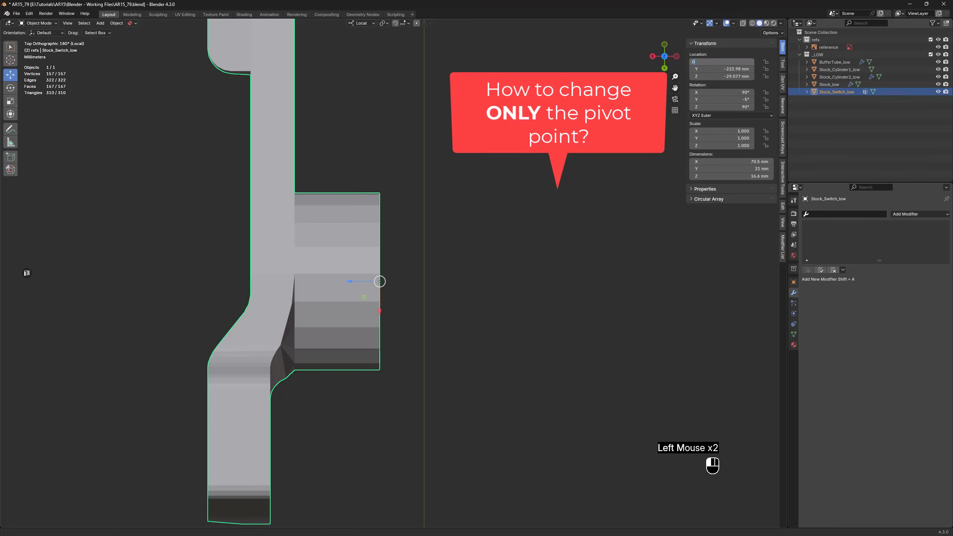
pyautogui.press('Return')
pyautogui.hotkey('ctrl', 'z')
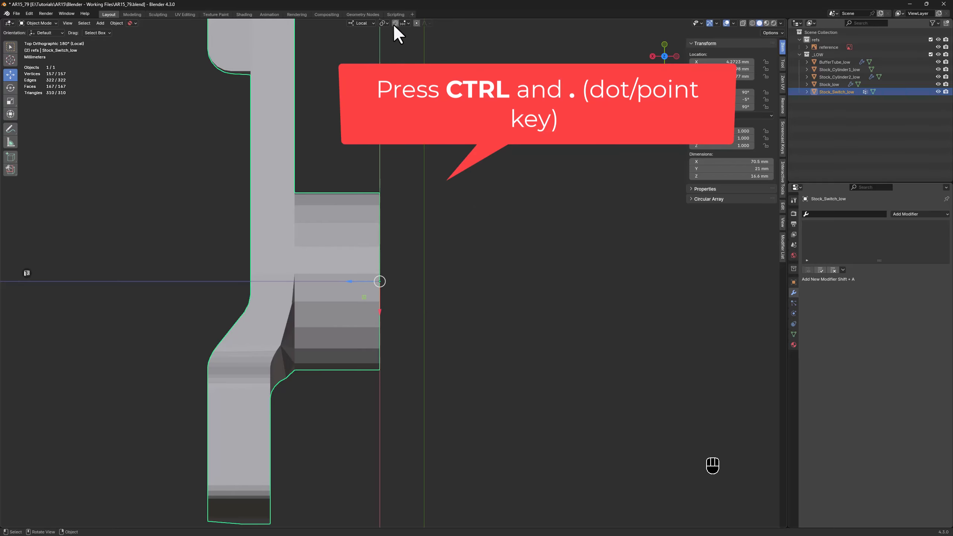
# Enable snapping to grid, move only the switch's origin along its local Z axis to X 0 mm, and leave origin-only mode
pyautogui.click(407, 23)
pyautogui.click(383, 70)
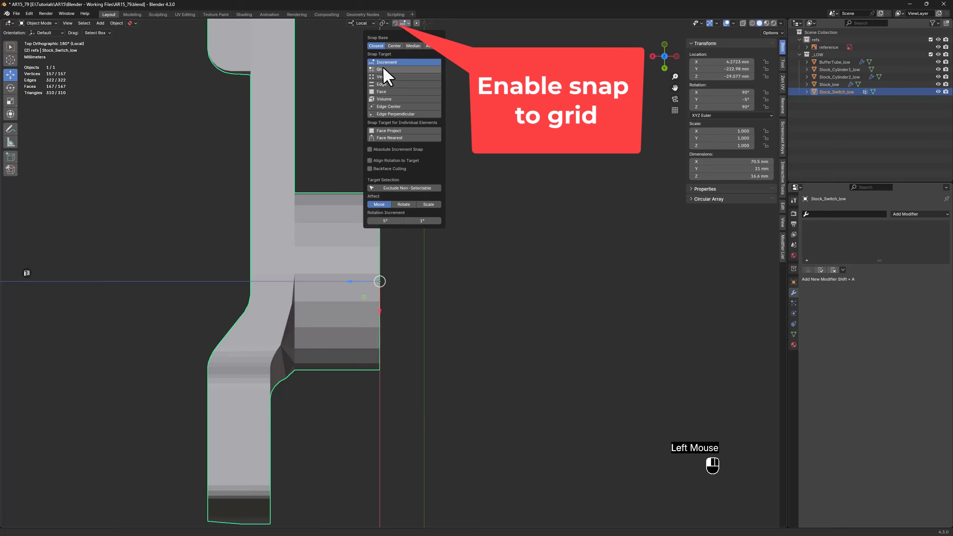
pyautogui.click(395, 23)
pyautogui.scroll(2, 385, 281)
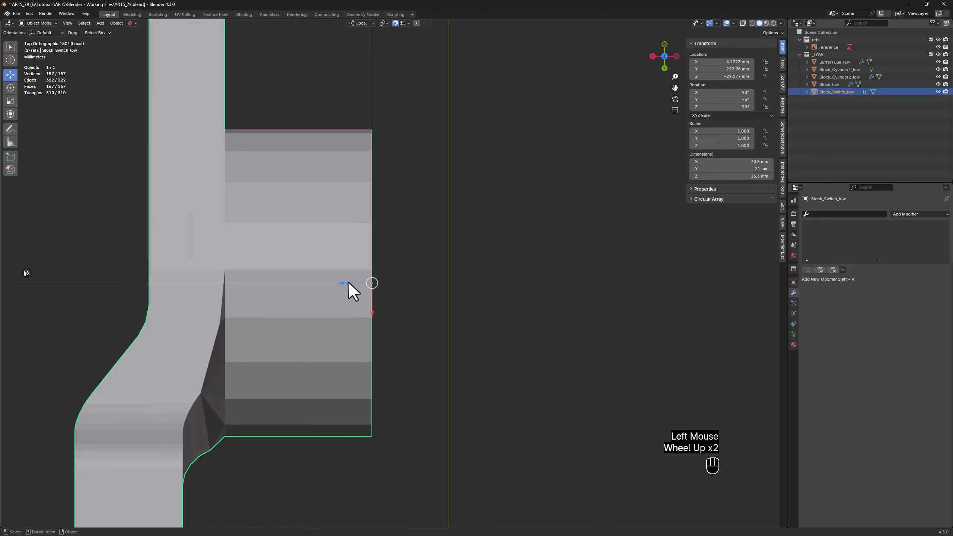
pyautogui.moveTo(347, 283); pyautogui.dragTo(449, 284)
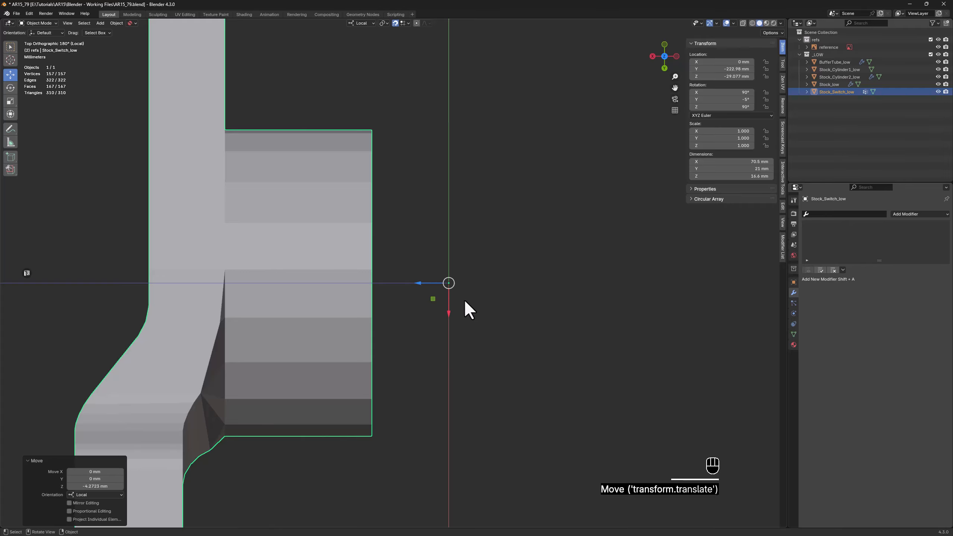
pyautogui.hotkey('ctrl', '.')
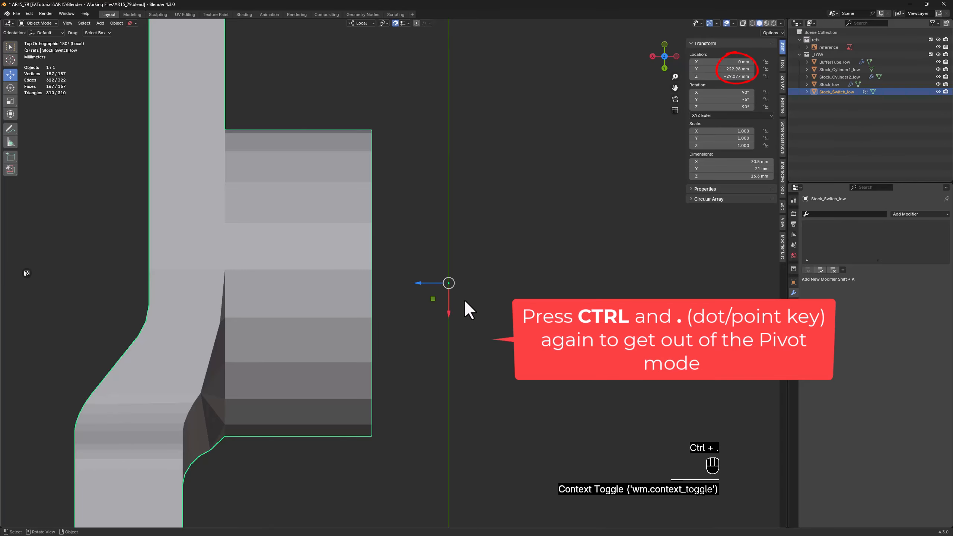
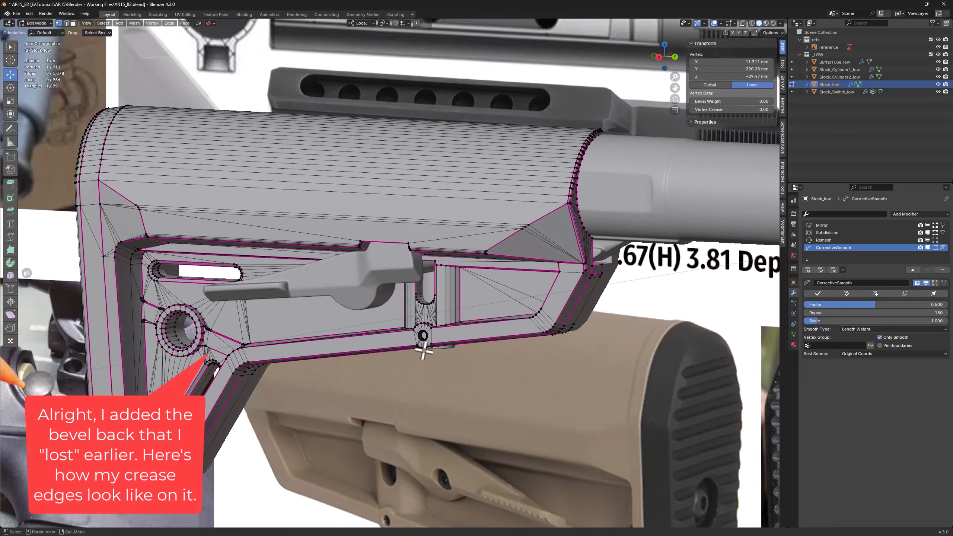
# Save the scene as the incremental version AR15_83.blend
pyautogui.moveTo(500, 342); pyautogui.dragTo(529, 344, button='middle')
pyautogui.keyDown('shift'); pyautogui.moveTo(634, 335); pyautogui.dragTo(468, 381, button='middle'); pyautogui.keyUp('shift')
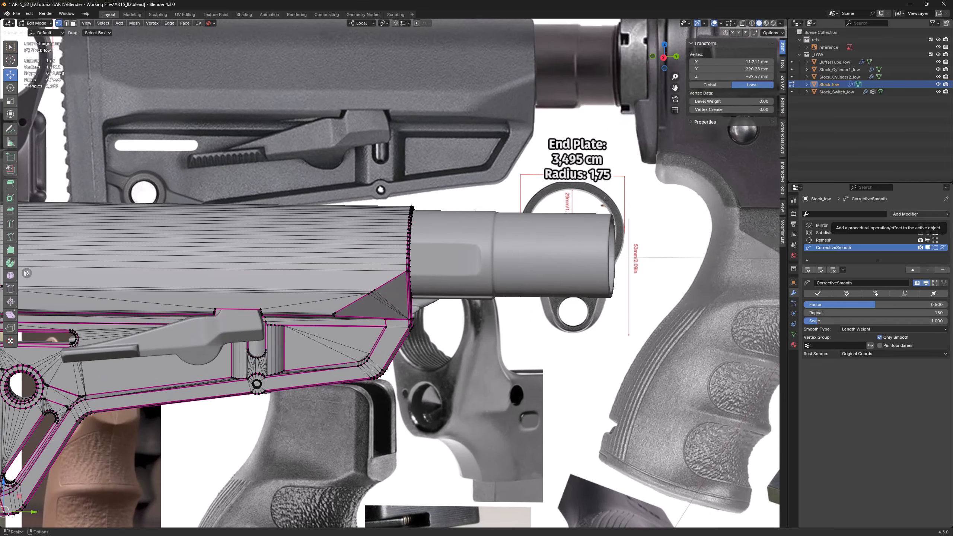
pyautogui.hotkey('ctrl', 'alt', 's')
# Switch to AR15_Reference.jpg in Windows Photo Viewer and examine the band where the stock meets the butt pad
pyautogui.hotkey('alt', 'Tab')
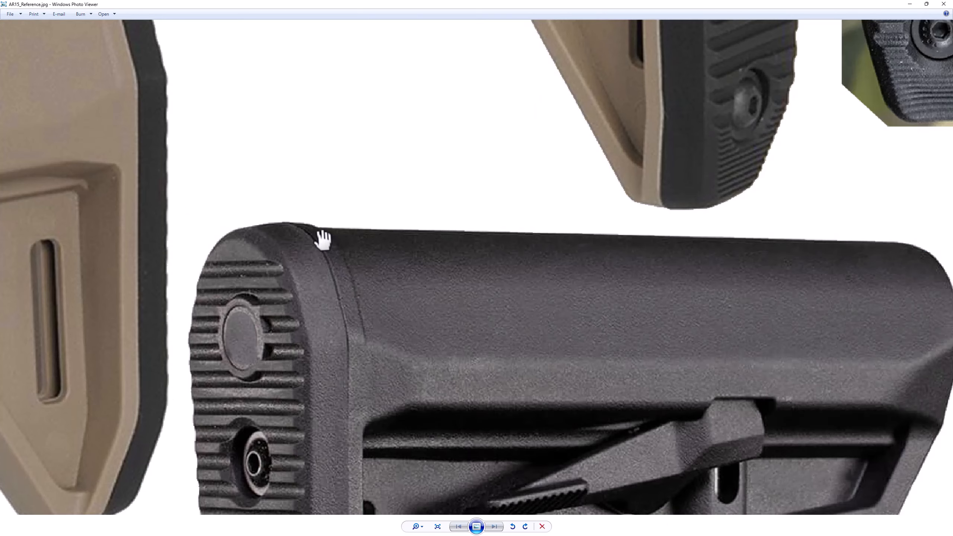
pyautogui.scroll(-5, 361, 300)
pyautogui.moveTo(419, 166); pyautogui.dragTo(412, 316)
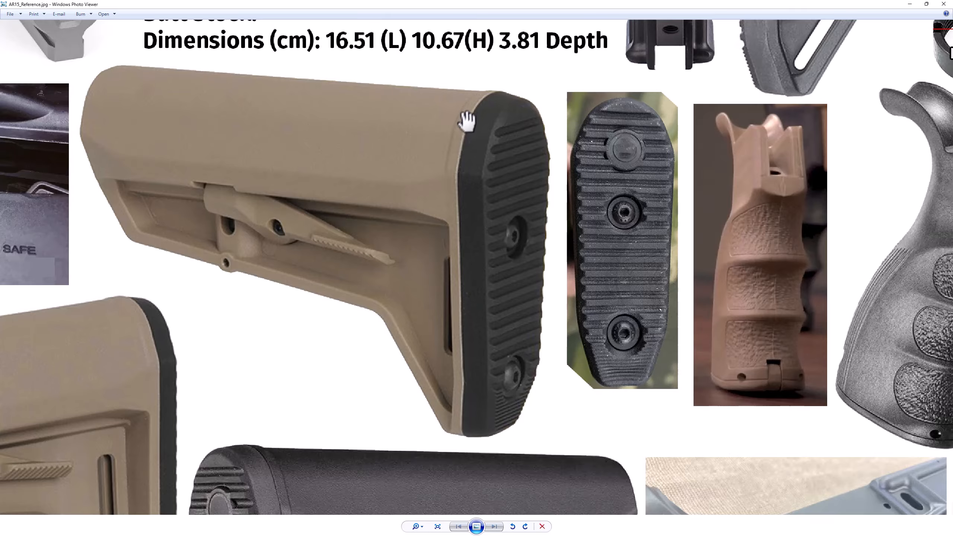
pyautogui.moveTo(463, 263); pyautogui.dragTo(469, 132)
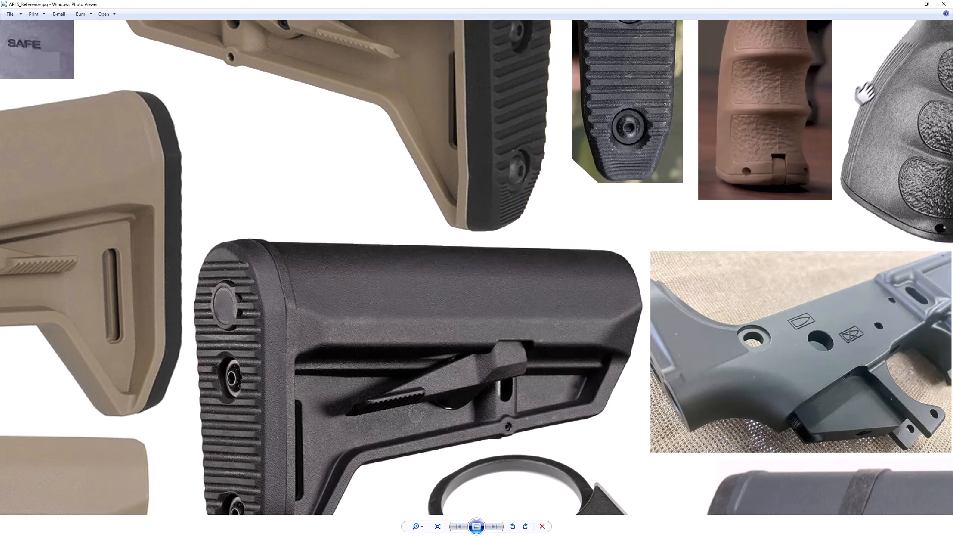
pyautogui.click(910, 4)
# Hide all modifiers on the stock in the viewport, then make only the Mirror modifier visible again
pyautogui.keyDown('shift'); pyautogui.moveTo(58, 260); pyautogui.dragTo(768, 251, button='middle'); pyautogui.keyUp('shift')
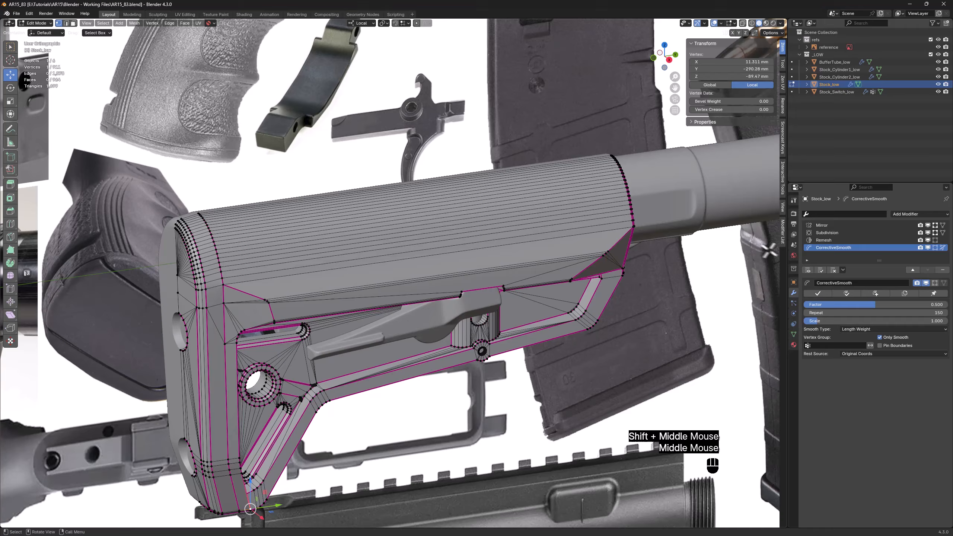
pyautogui.click(808, 270)
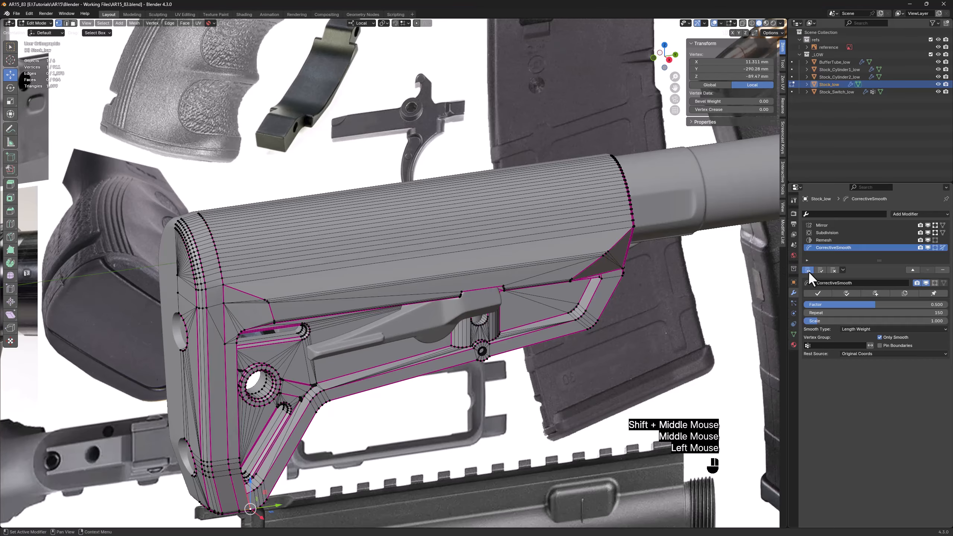
pyautogui.click(927, 225)
# Knife-cut a near-vertical edge across the stock's upper faces, just in front of the rear crease, up to the top edge in side view
pyautogui.moveTo(221, 260); pyautogui.dragTo(219, 228, button='middle')
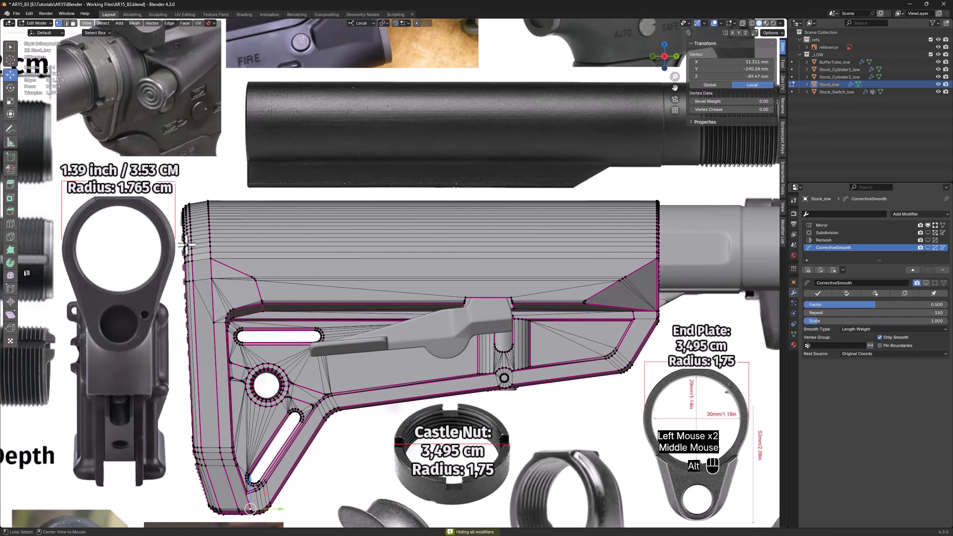
pyautogui.hotkey('alt', 'z')
pyautogui.scroll(6, 218, 230)
pyautogui.scroll(1, 222, 232)
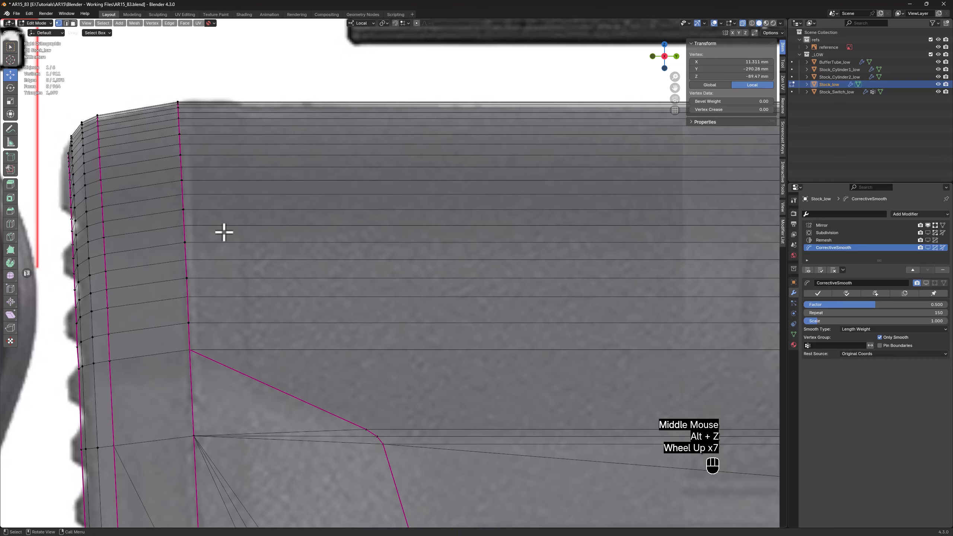
pyautogui.press('k')
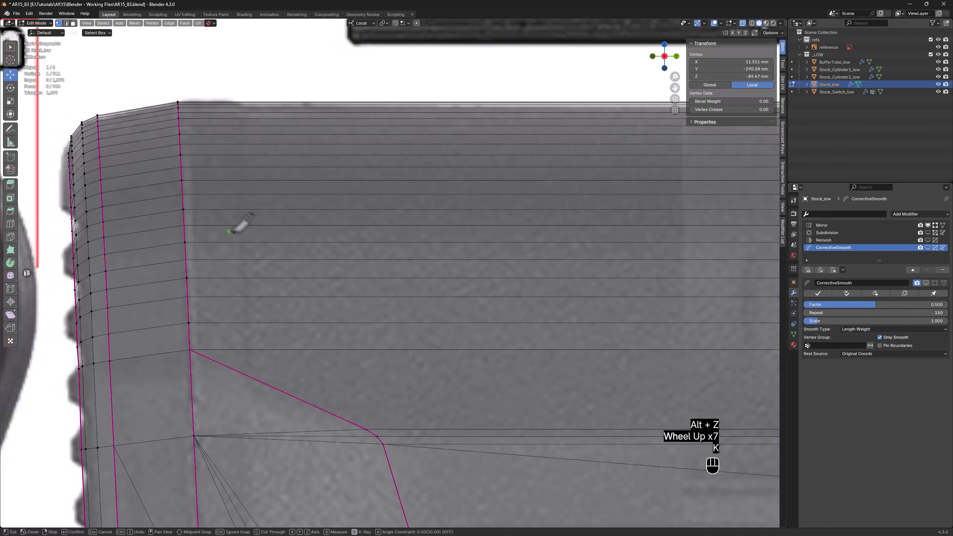
pyautogui.click(244, 349)
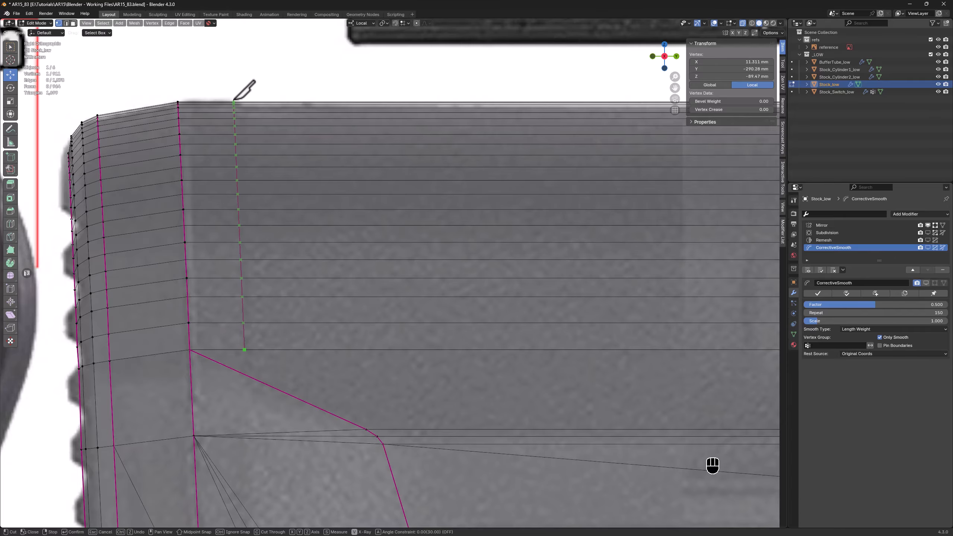
pyautogui.scroll(2, 232, 100)
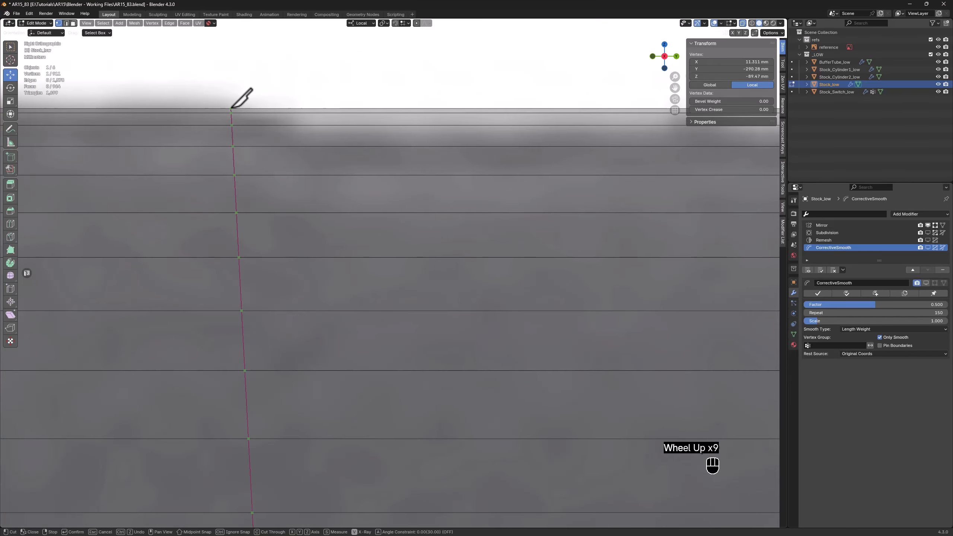
pyautogui.scroll(1, 231, 108)
pyautogui.click(232, 108)
pyautogui.press('Return')
pyautogui.scroll(-6, 232, 110)
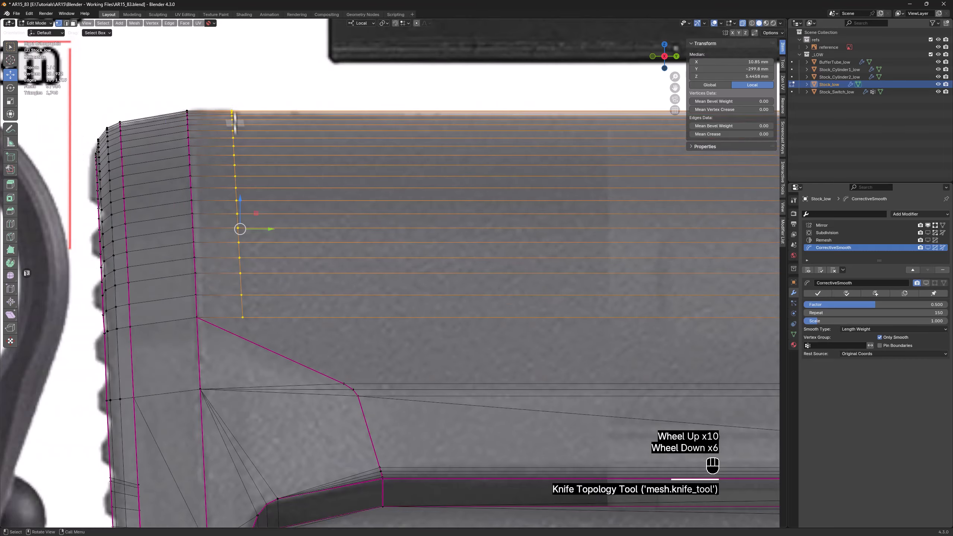
# Inset the narrow strip of faces between the rear crease and the new cut, raising it about 0.55 mm
pyautogui.press('3')
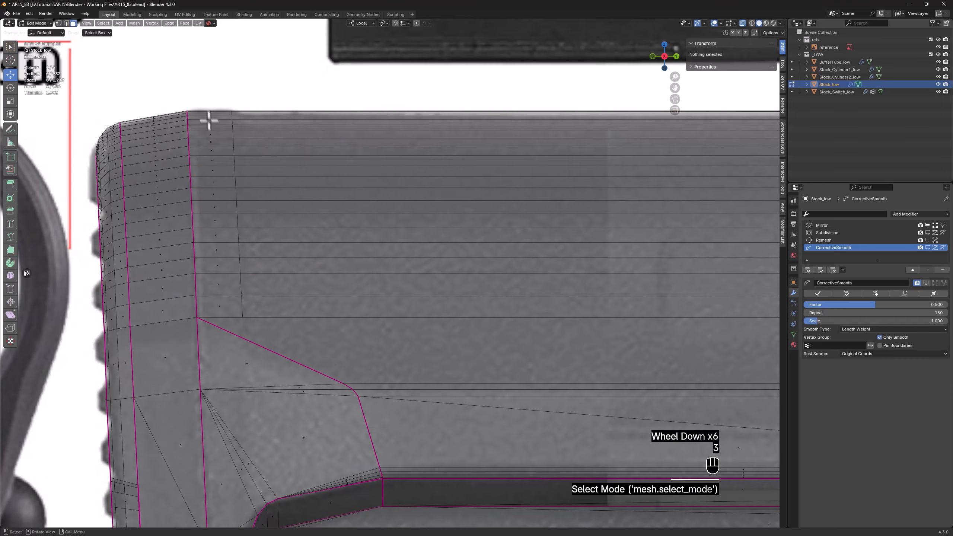
pyautogui.moveTo(205, 102); pyautogui.dragTo(218, 305)
pyautogui.moveTo(217, 305); pyautogui.dragTo(240, 144, button='middle')
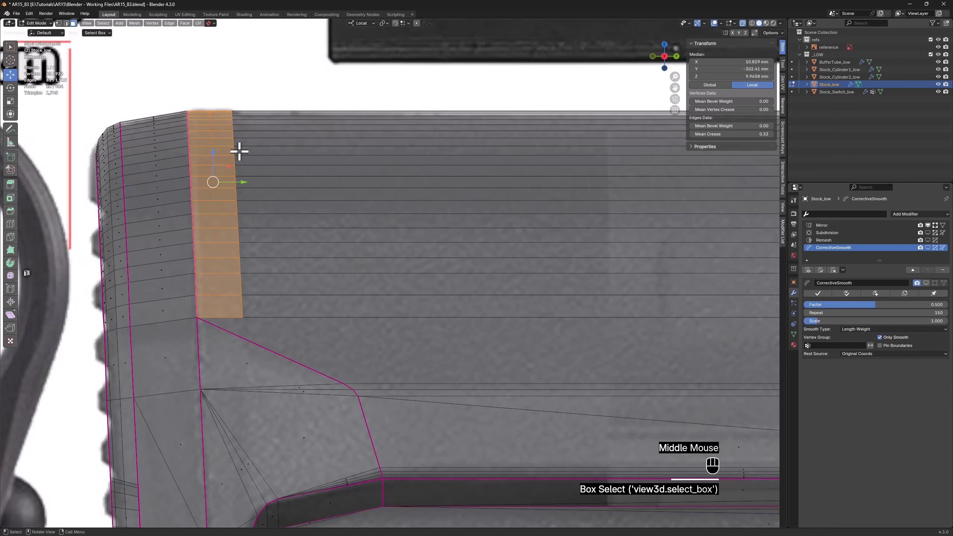
pyautogui.press('i')
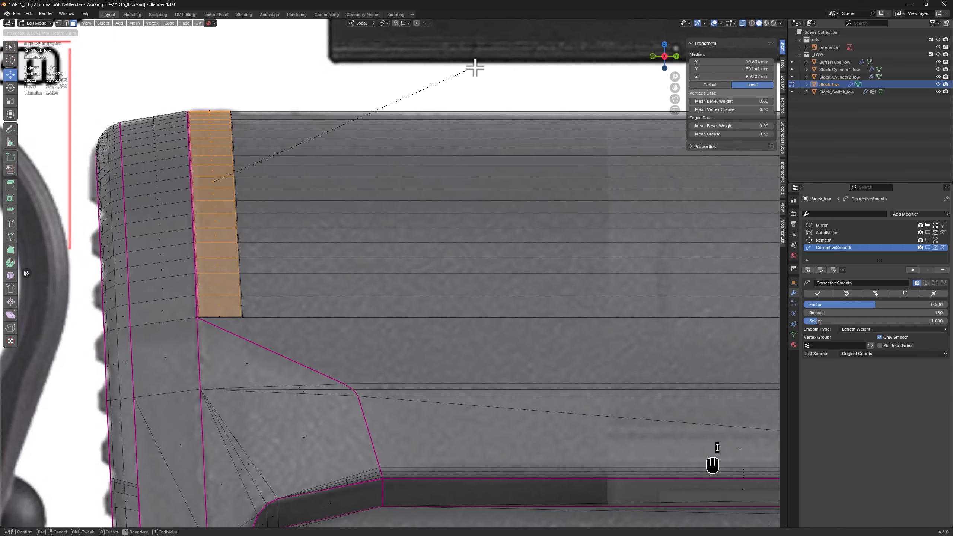
pyautogui.press('ctrl')
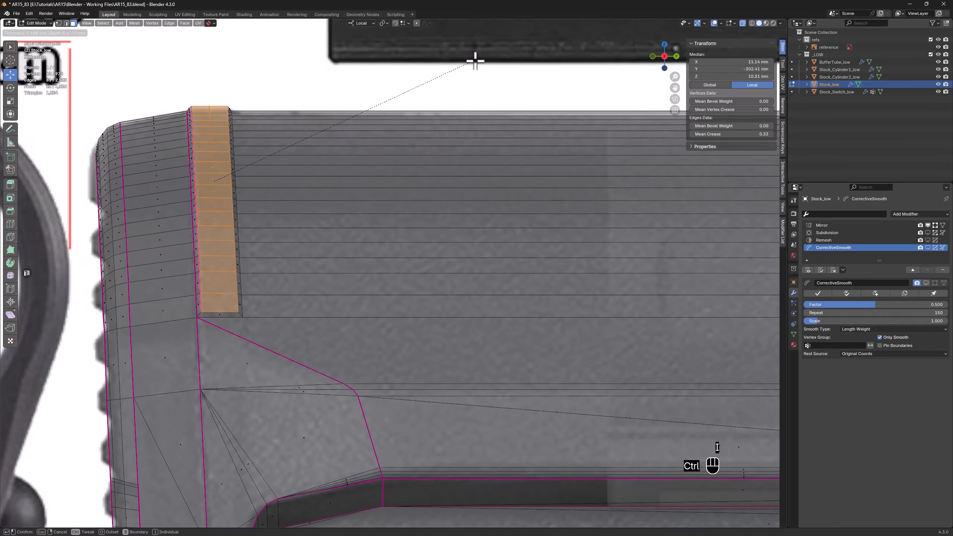
pyautogui.click(476, 60)
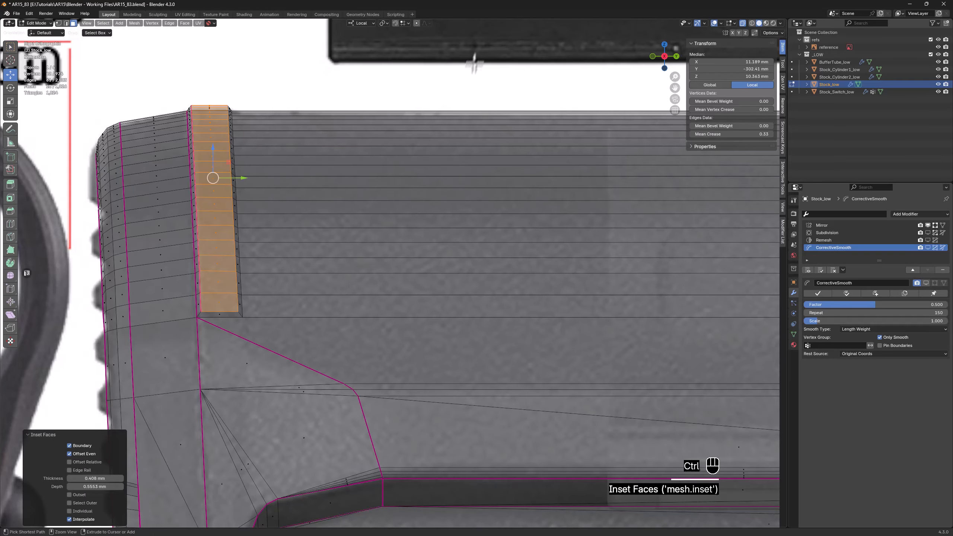
# Dissolve the creased diagonal edge running from the raised strip's lower end to the side recess corner
pyautogui.moveTo(448, 121); pyautogui.dragTo(358, 175, button='middle')
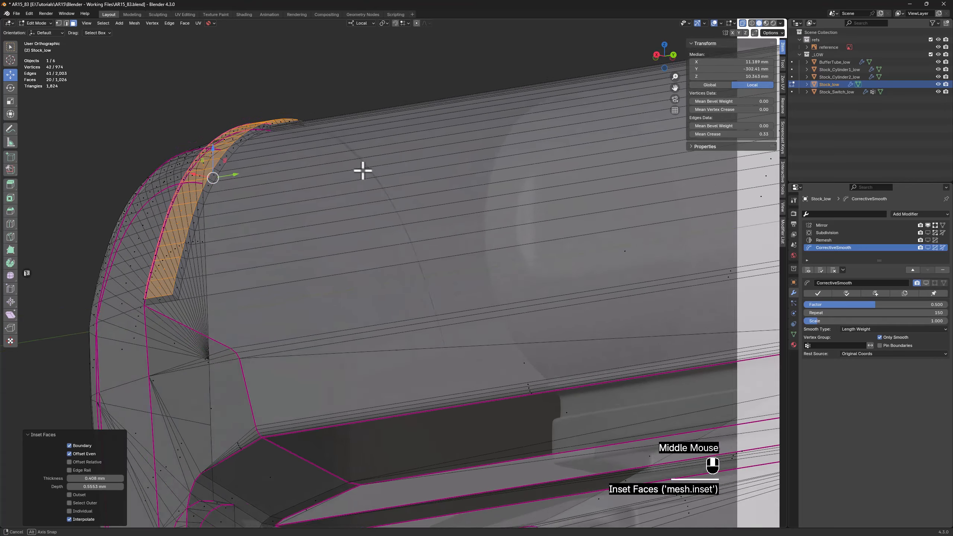
pyautogui.hotkey('alt', 'z')
pyautogui.moveTo(210, 265); pyautogui.dragTo(193, 283, button='middle')
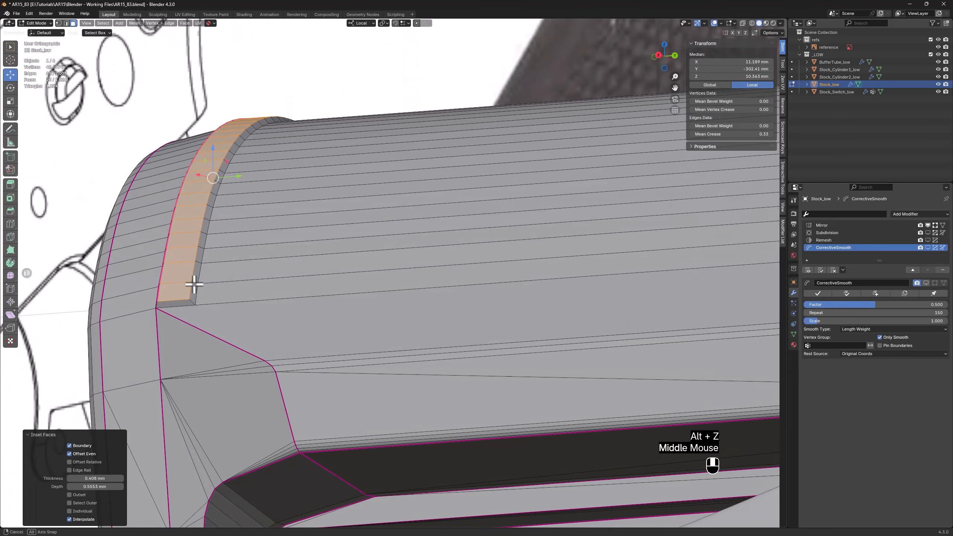
pyautogui.press('2')
pyautogui.click(206, 325)
pyautogui.press('x')
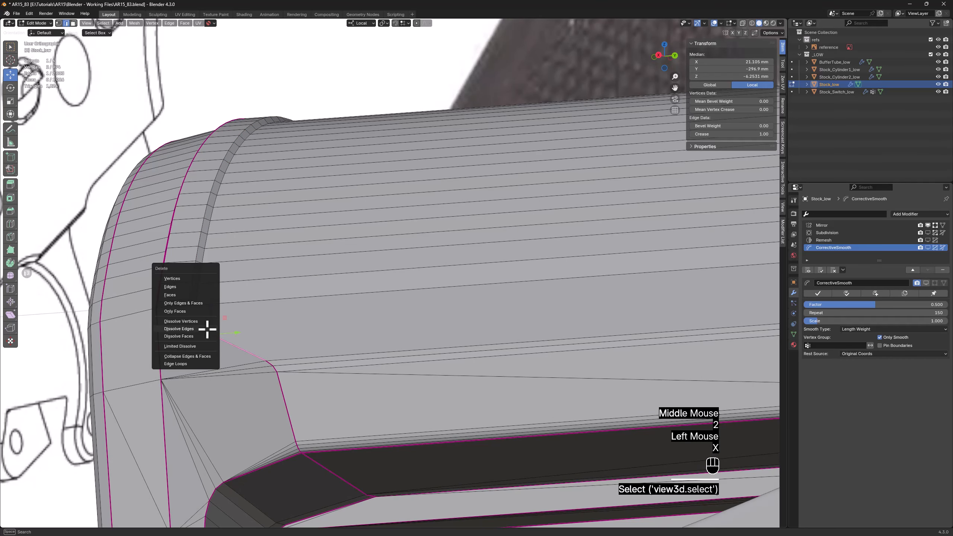
pyautogui.click(179, 328)
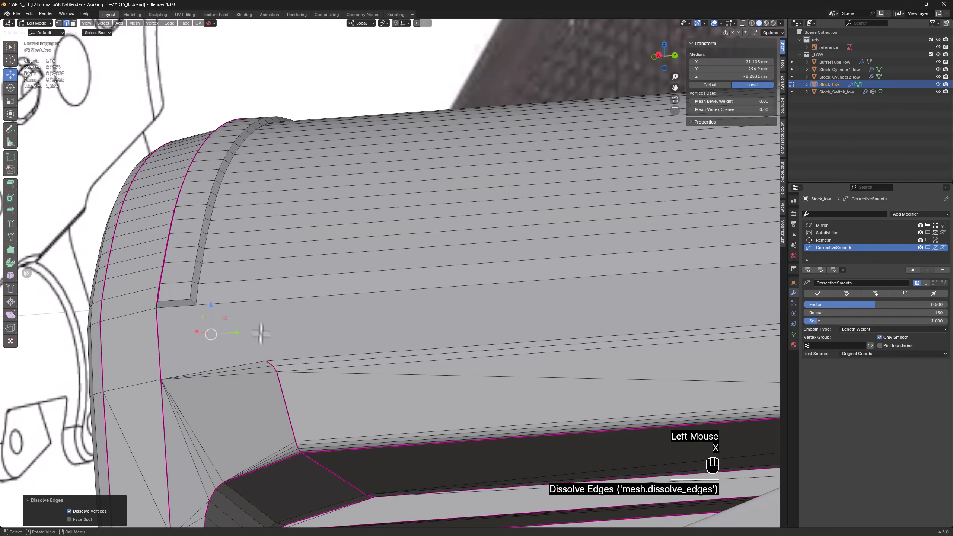
# Connect the recess's upper corner vertex to the front lower corner vertex of the raised strip
pyautogui.press('1')
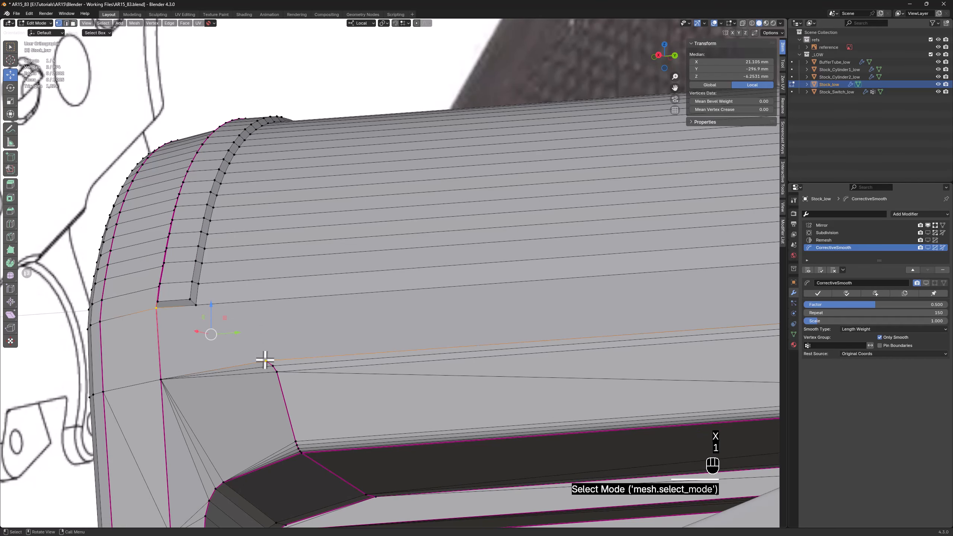
pyautogui.click(267, 362)
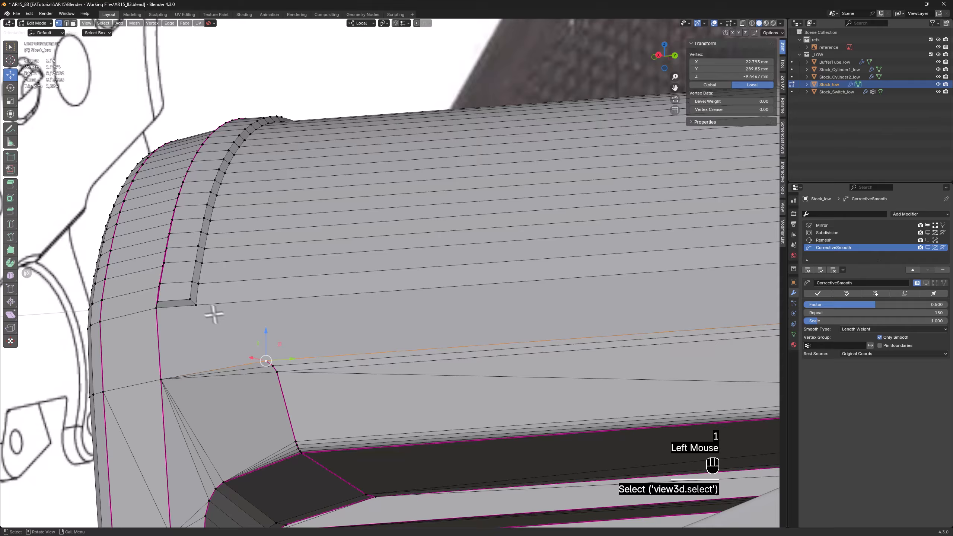
pyautogui.keyDown('shift'); pyautogui.click(196, 306); pyautogui.keyUp('shift')
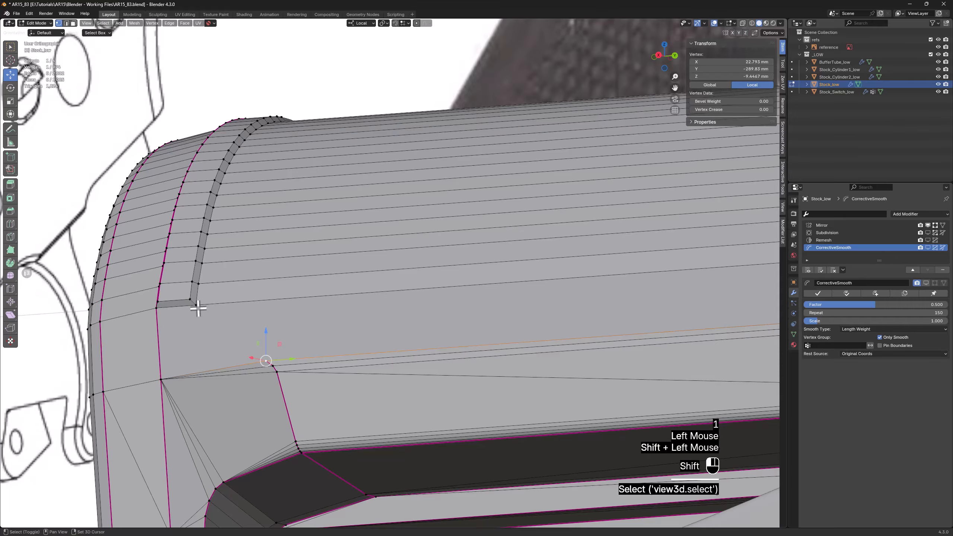
pyautogui.keyDown('shift'); pyautogui.moveTo(210, 347); pyautogui.dragTo(281, 297, button='middle'); pyautogui.keyUp('shift')
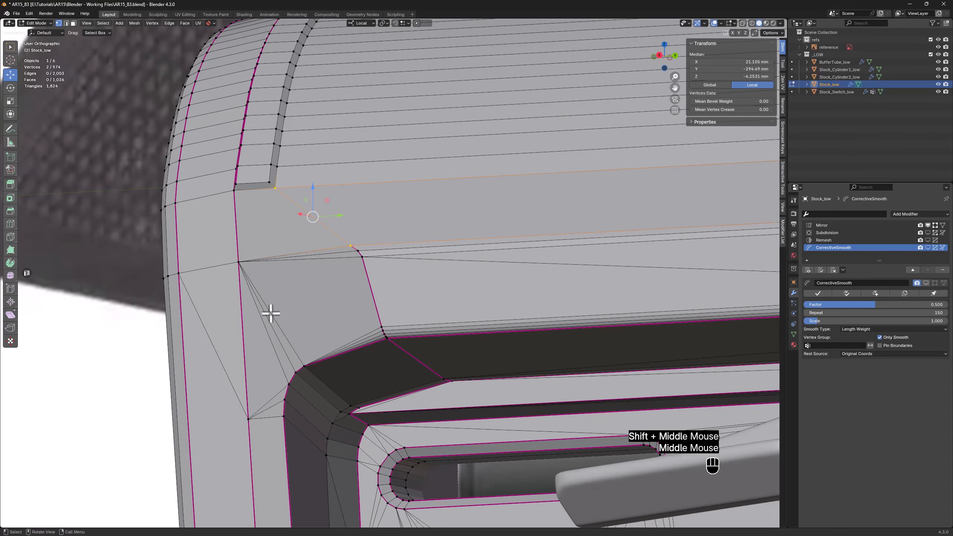
# Dissolve the fan of thin edges running from the rear crease to the rounded corner of the side recess
pyautogui.press('2')
pyautogui.moveTo(284, 306); pyautogui.dragTo(261, 339)
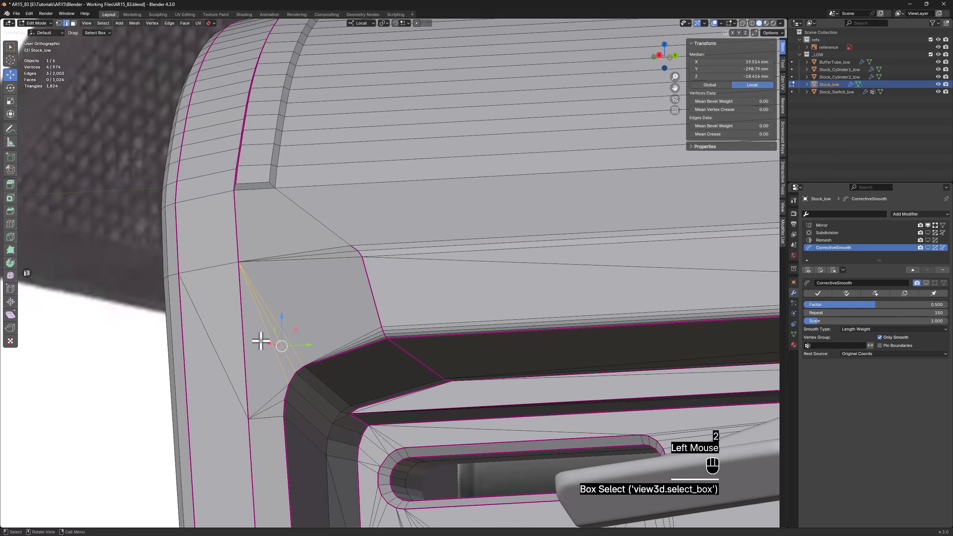
pyautogui.press('x')
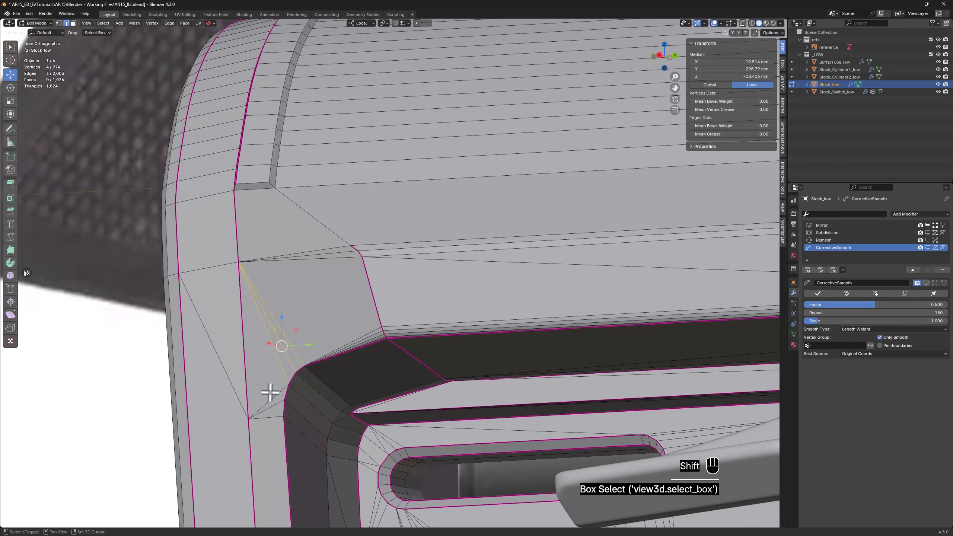
pyautogui.click(278, 383)
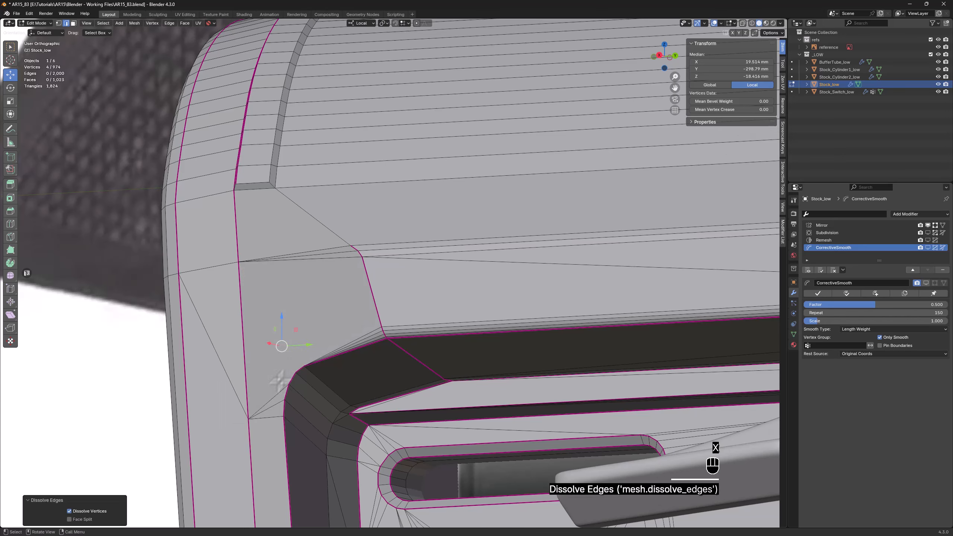
pyautogui.keyDown('shift'); pyautogui.moveTo(278, 381); pyautogui.dragTo(302, 339, button='middle'); pyautogui.keyUp('shift')
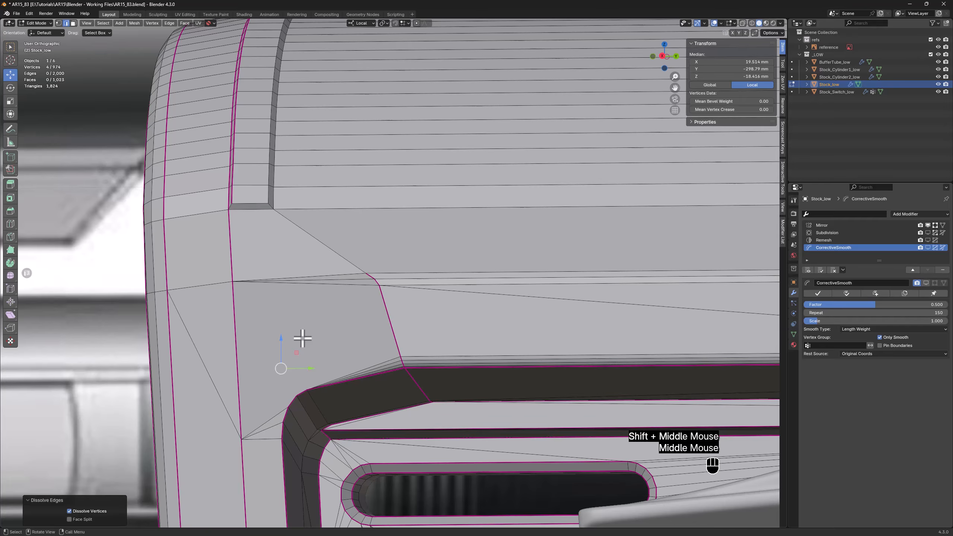
# Dissolve the short inset edge across the raised strip's lower end so the strip tapers into the surface
pyautogui.click(257, 202)
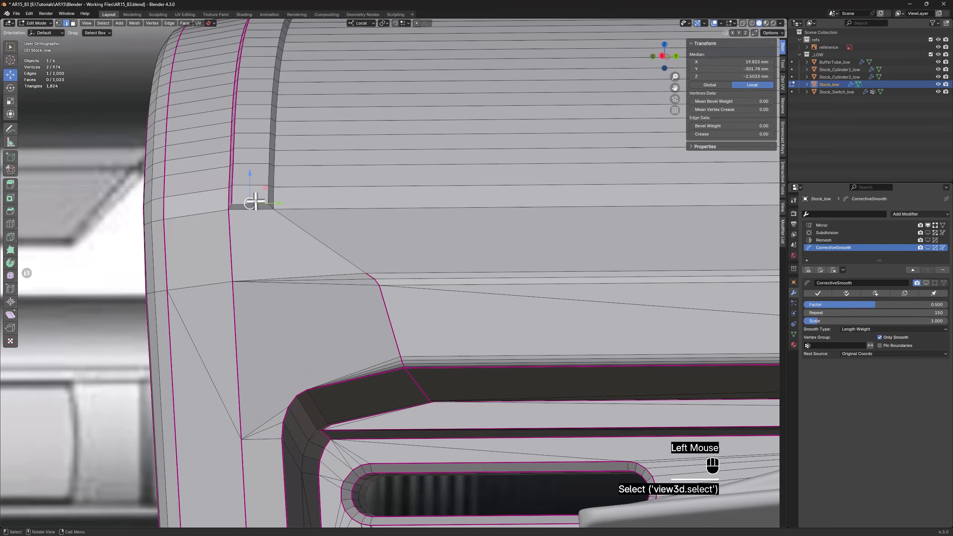
pyautogui.press('x')
pyautogui.click(255, 198)
pyautogui.keyDown('shift'); pyautogui.moveTo(255, 198); pyautogui.dragTo(257, 277, button='middle'); pyautogui.keyUp('shift')
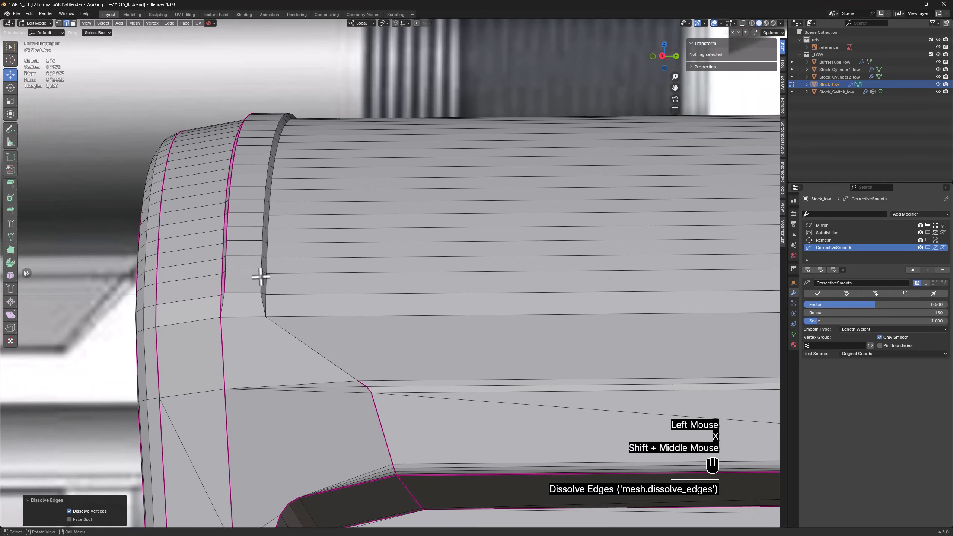
# Set the mean crease to 1.00 on the inner and outer edge loops along the raised strip's front side
pyautogui.keyDown('alt'); pyautogui.click(262, 282); pyautogui.keyUp('alt')
pyautogui.moveTo(725, 135); pyautogui.dragTo(773, 136)
pyautogui.keyDown('alt'); pyautogui.click(267, 281); pyautogui.keyUp('alt')
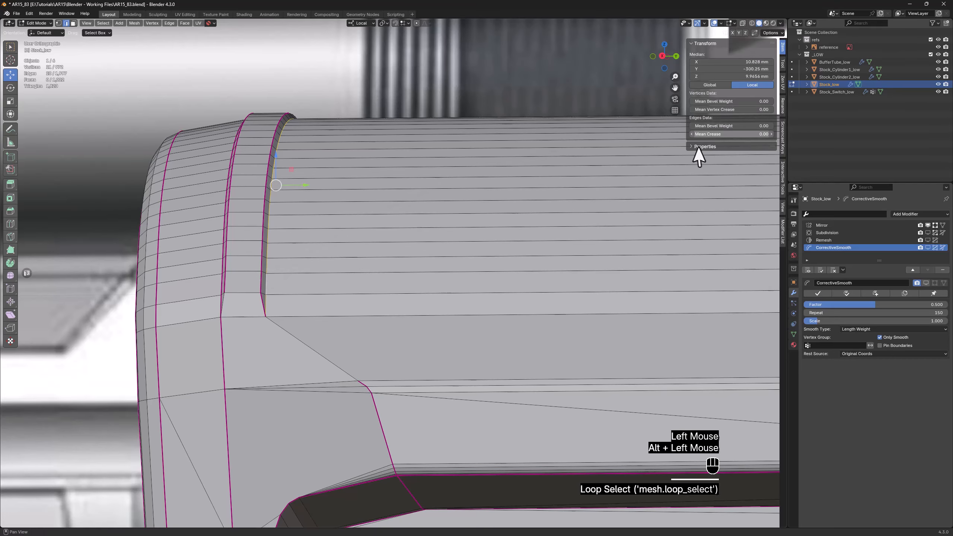
pyautogui.moveTo(708, 135); pyautogui.dragTo(766, 134)
pyautogui.moveTo(220, 243); pyautogui.dragTo(206, 240, button='middle')
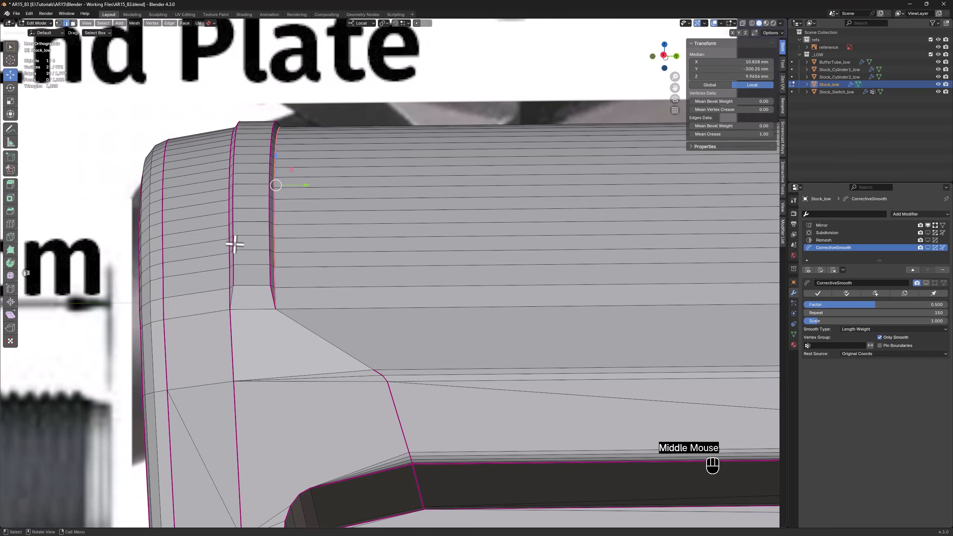
# Dissolve the extra edges between the rear crease and the rounded corner of the side recess
pyautogui.keyDown('shift'); pyautogui.moveTo(312, 522); pyautogui.dragTo(304, 372, button='middle'); pyautogui.keyUp('shift')
pyautogui.scroll(1, 301, 378)
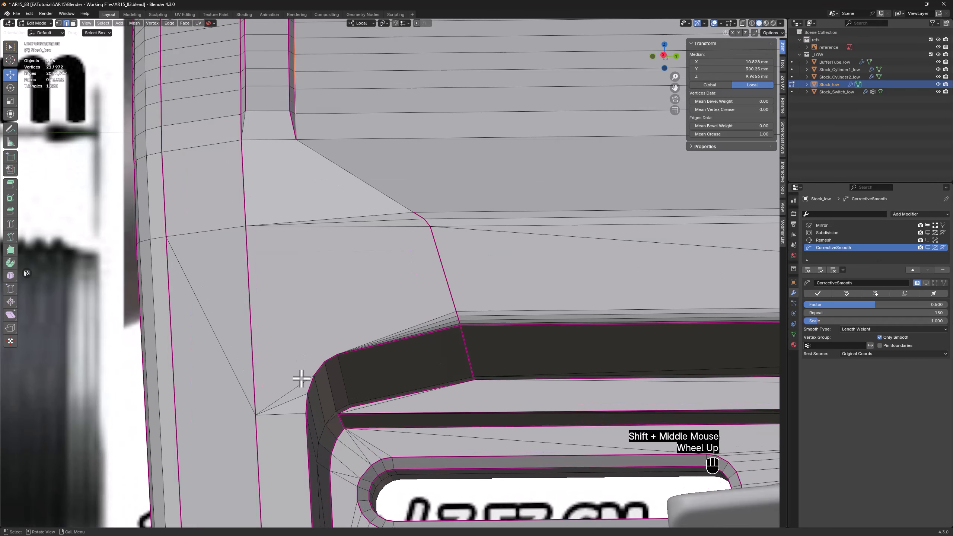
pyautogui.click(299, 401)
pyautogui.press('x')
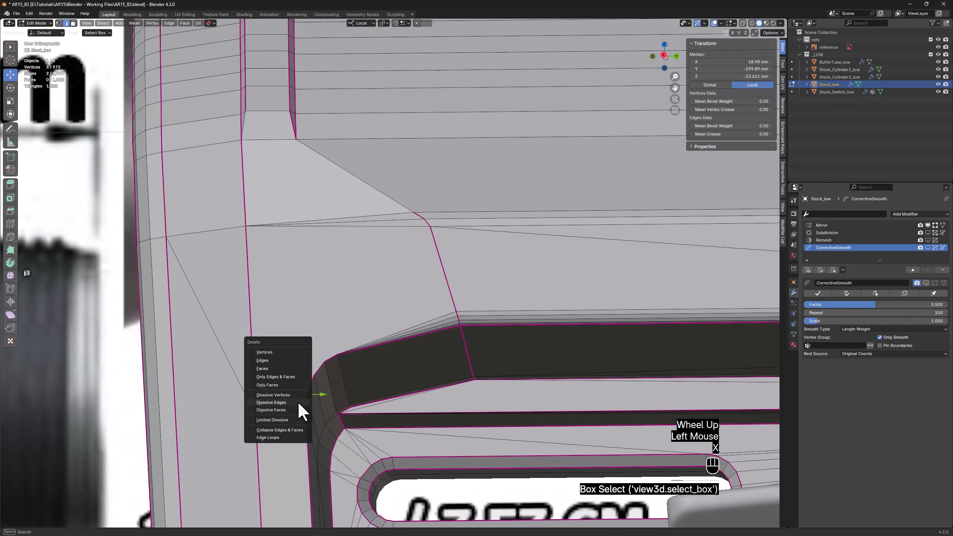
pyautogui.click(298, 403)
# Connect the vertex beside the recess's rounded corner to the front lower corner vertex of the raised strip
pyautogui.press('1')
pyautogui.click(305, 412)
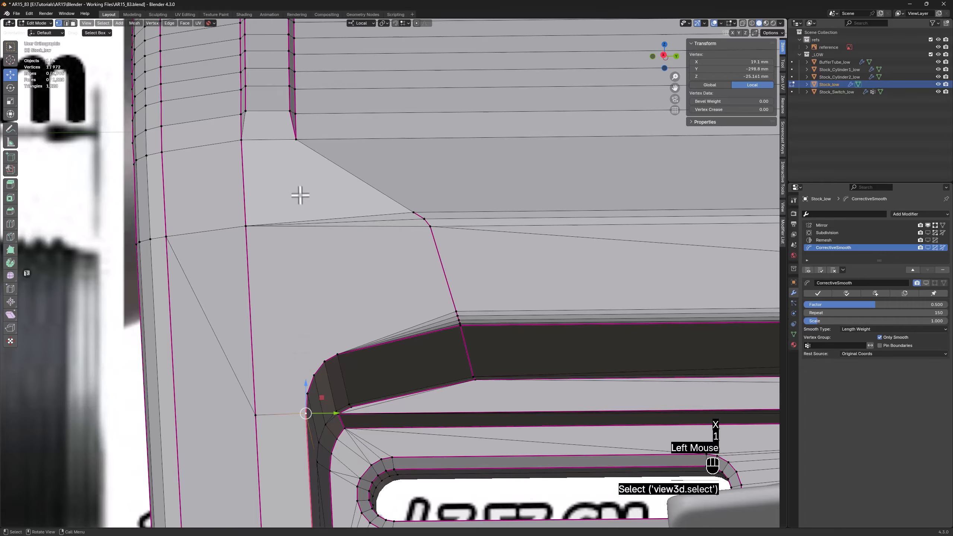
pyautogui.keyDown('shift'); pyautogui.click(297, 140); pyautogui.keyUp('shift')
pyautogui.press('f')
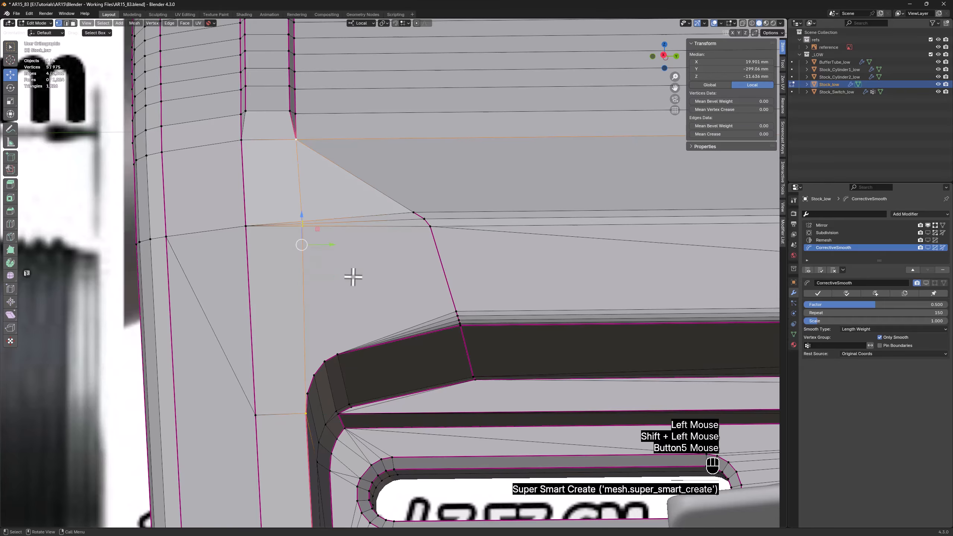
# Merge the clustered vertices where the new vertical edge crosses the horizontal edges, and select the merged vertex
pyautogui.scroll(2, 316, 222)
pyautogui.moveTo(277, 252); pyautogui.dragTo(306, 198)
pyautogui.moveTo(305, 199); pyautogui.dragTo(377, 231, button='middle')
pyautogui.press('m')
pyautogui.click(300, 216)
pyautogui.click(291, 230)
pyautogui.scroll(-2, 291, 230)
pyautogui.scroll(3, 283, 230)
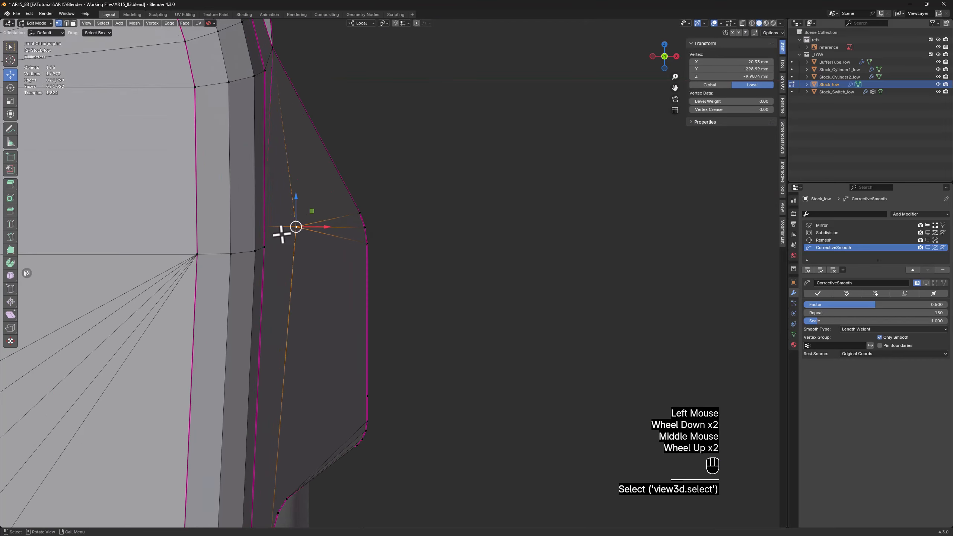
# Slide the vertex where the horizontal edge crosses the raised strip's rear crease slightly downward along the crease with Vertex Slide
pyautogui.moveTo(323, 209); pyautogui.dragTo(290, 233)
pyautogui.scroll(-3, 283, 222)
pyautogui.scroll(1, 287, 224)
pyautogui.scroll(3, 283, 225)
pyautogui.moveTo(290, 233); pyautogui.dragTo(273, 237, button='middle')
pyautogui.doubleClick(201, 233)
pyautogui.scroll(-2, 201, 233)
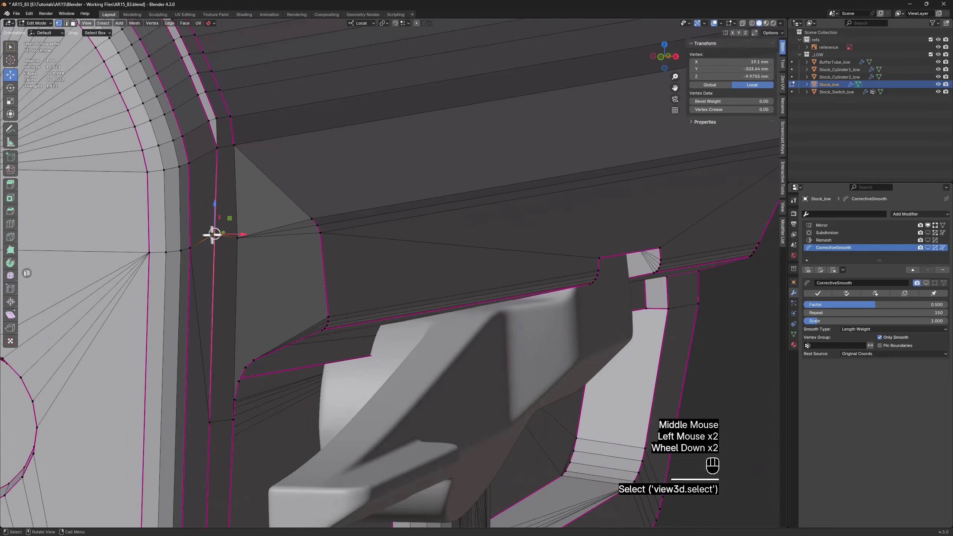
pyautogui.moveTo(212, 230); pyautogui.dragTo(164, 224, button='middle')
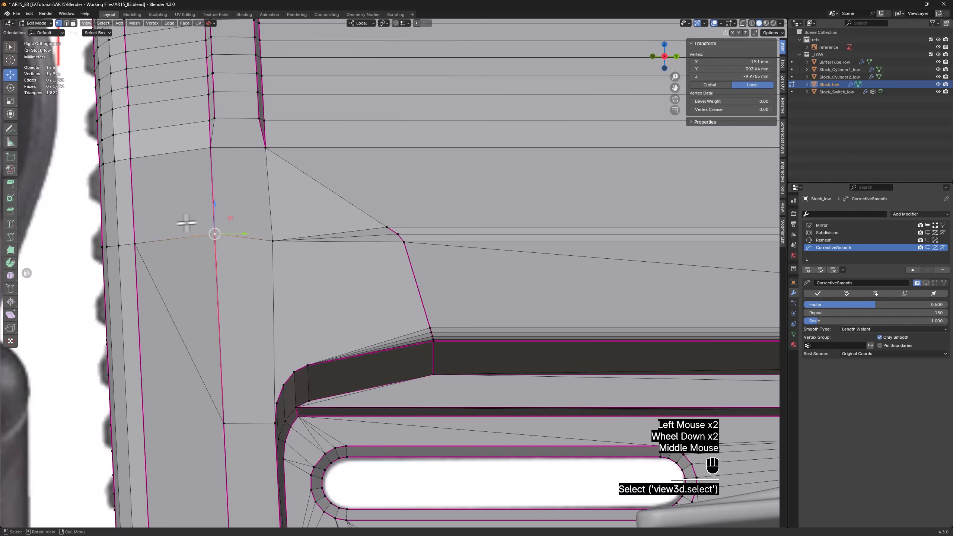
pyautogui.click(10, 288)
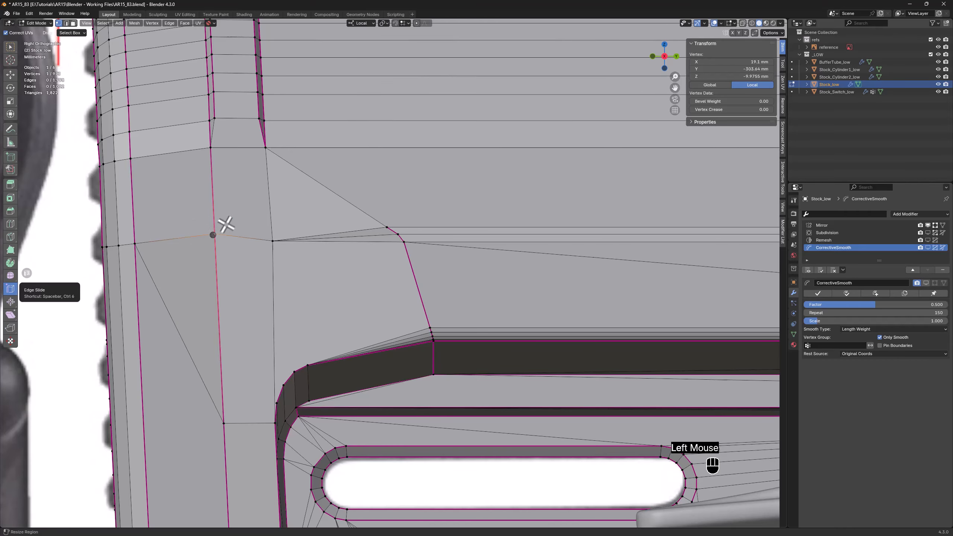
pyautogui.click(216, 243)
pyautogui.click(9, 289)
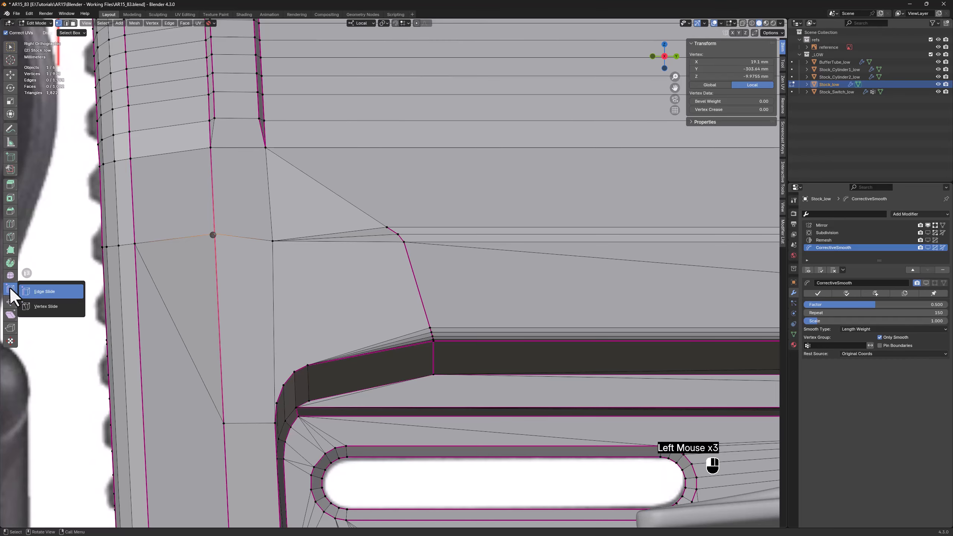
pyautogui.moveTo(45, 304); pyautogui.dragTo(46, 306)
pyautogui.moveTo(207, 236); pyautogui.dragTo(215, 242)
pyautogui.scroll(-2, 216, 242)
pyautogui.moveTo(216, 243); pyautogui.dragTo(272, 229, button='middle')
pyautogui.scroll(1, 239, 246)
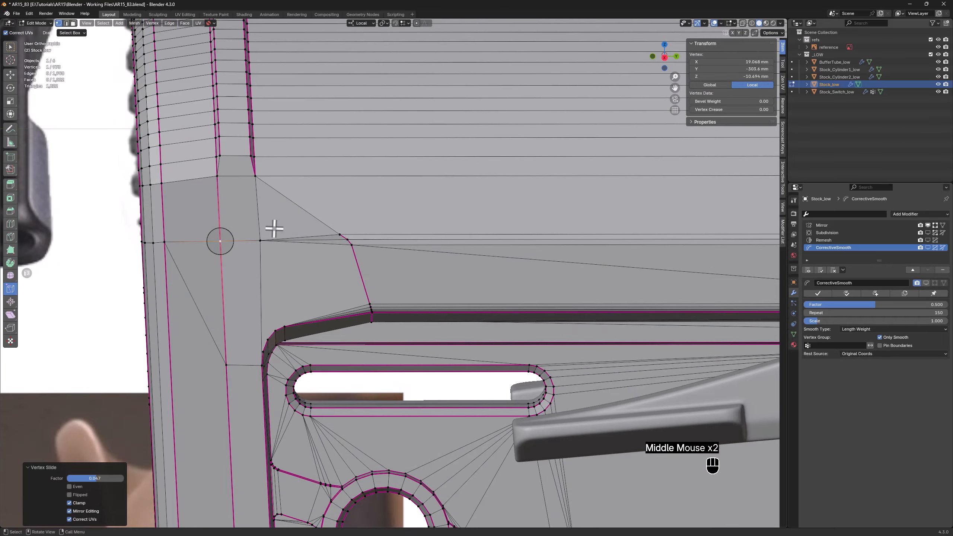
pyautogui.scroll(1, 264, 240)
# Connect the vertices around the side recess's rounded corner to the edge-crossing vertex directly above them
pyautogui.press('2')
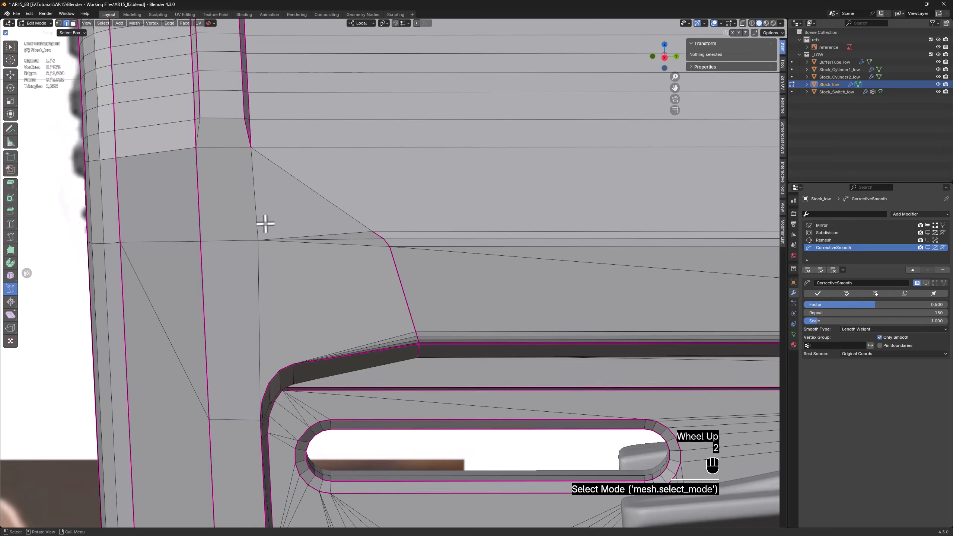
pyautogui.press('1')
pyautogui.click(263, 400)
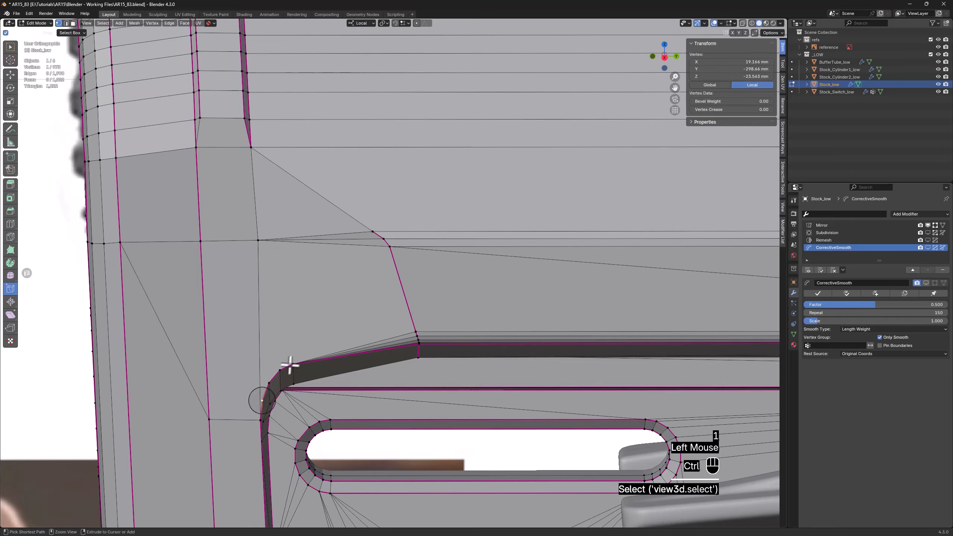
pyautogui.keyDown('ctrl'); pyautogui.click(292, 364); pyautogui.keyUp('ctrl')
pyautogui.press('w')
pyautogui.keyDown('shift'); pyautogui.click(259, 241); pyautogui.keyUp('shift')
pyautogui.press('Button5')
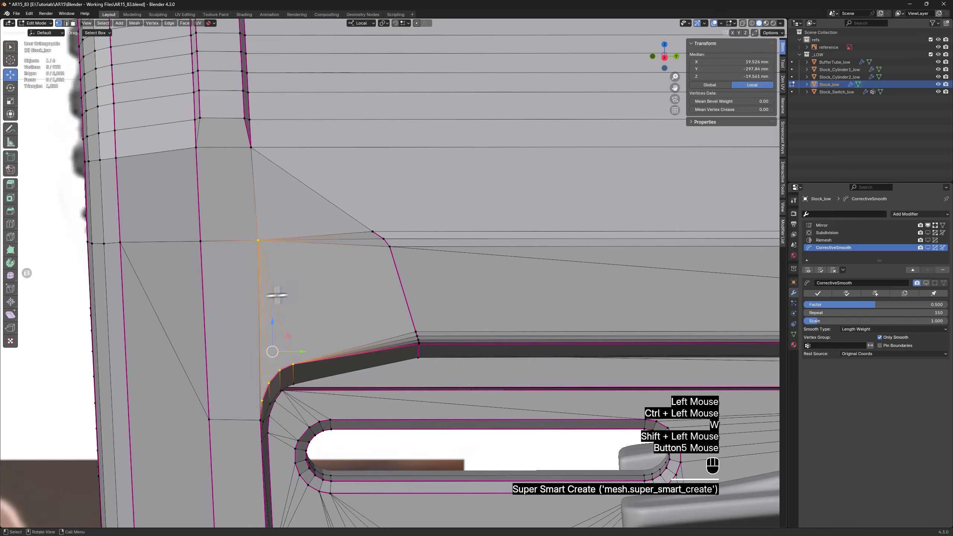
# Move the vertex where the new edges converge about -0.36 mm along local Y
pyautogui.moveTo(277, 295)
pyautogui.mouseDown(button='middle')
pyautogui.moveTo(251, 273)
pyautogui.moveTo(267, 289)
pyautogui.mouseUp(button='middle')
pyautogui.click(258, 239)
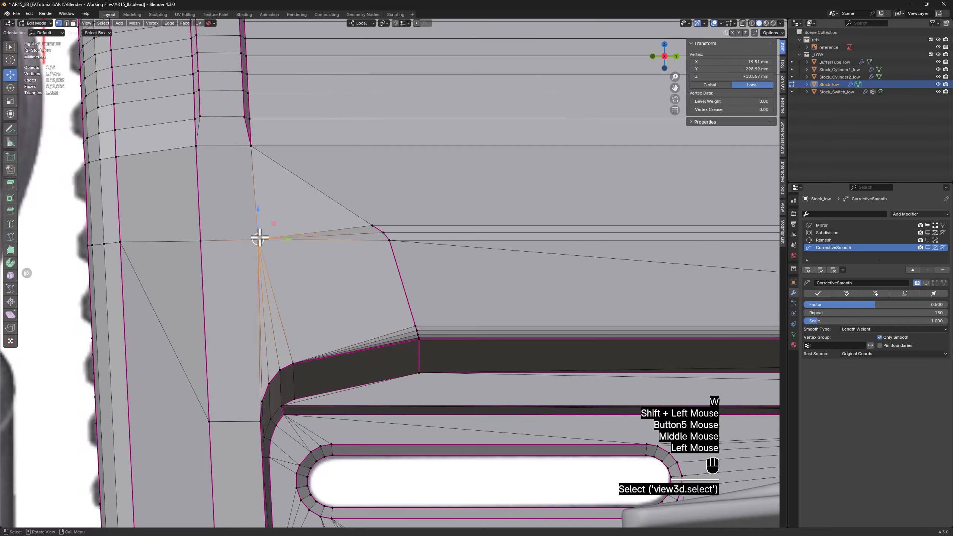
pyautogui.moveTo(282, 240); pyautogui.dragTo(275, 238)
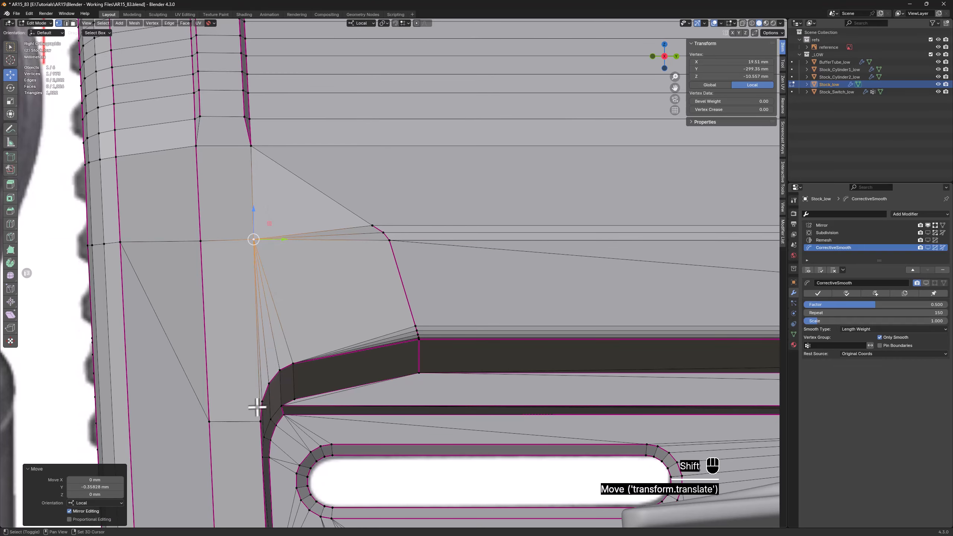
pyautogui.keyDown('shift'); pyautogui.moveTo(255, 405); pyautogui.dragTo(310, 359, button='middle'); pyautogui.keyUp('shift')
pyautogui.scroll(1, 311, 360)
pyautogui.scroll(-1, 311, 360)
pyautogui.keyDown('shift'); pyautogui.moveTo(319, 144); pyautogui.dragTo(338, 286, button='middle'); pyautogui.keyUp('shift')
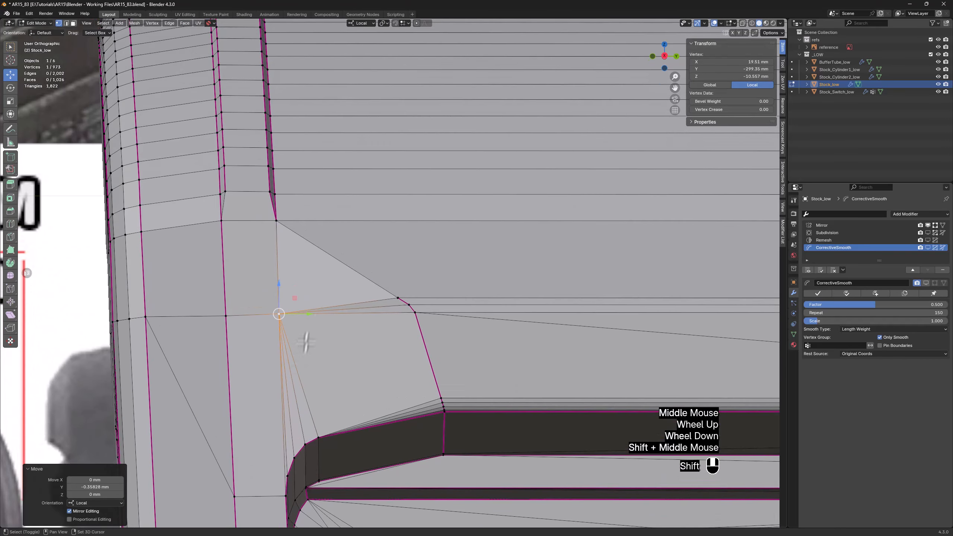
# Set the crease to 1.00 on the diagonal edge running from the raised strip's front lower corner to the side ridge
pyautogui.press('2')
pyautogui.click(343, 268)
pyautogui.click(715, 134)
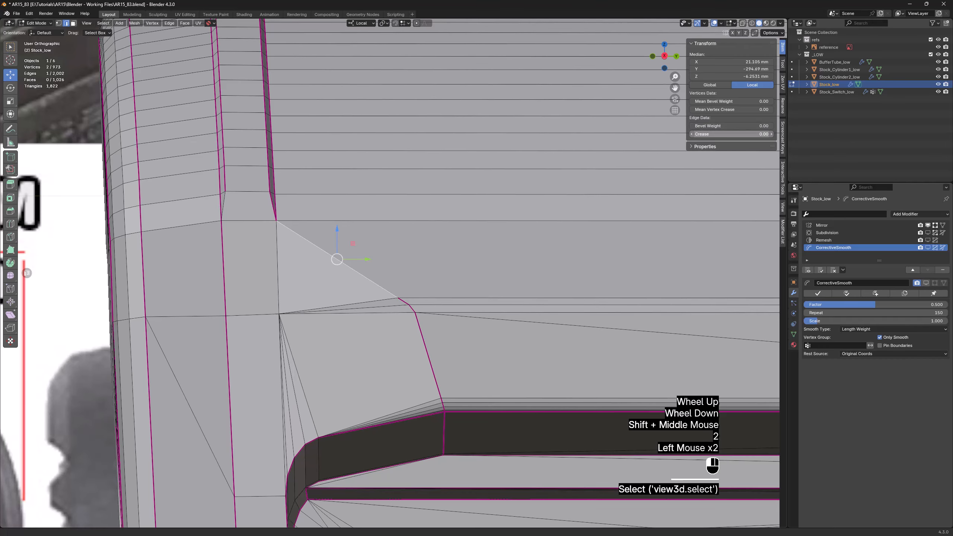
pyautogui.moveTo(241, 249)
pyautogui.mouseDown(button='middle')
pyautogui.moveTo(269, 258)
pyautogui.moveTo(222, 247)
pyautogui.mouseUp(button='middle')
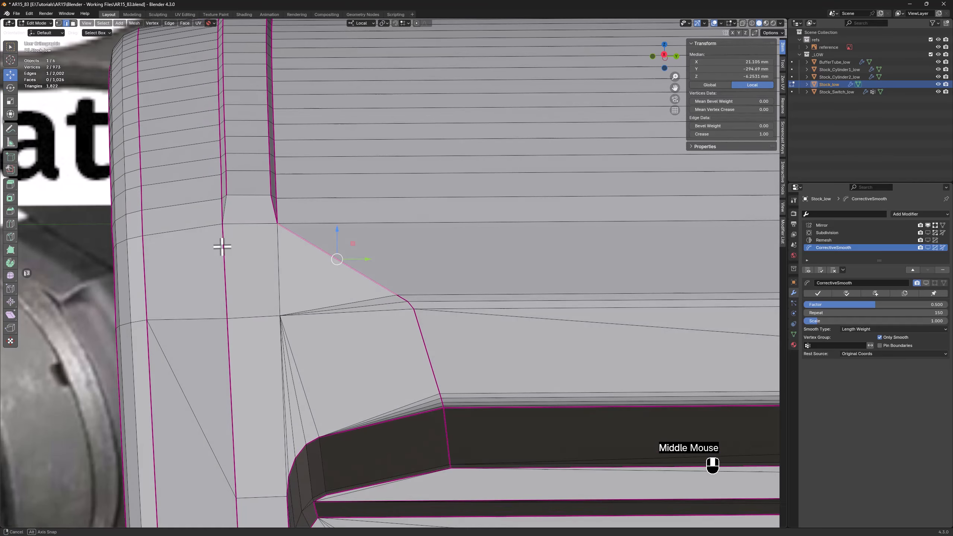
pyautogui.keyDown('shift'); pyautogui.moveTo(268, 355); pyautogui.dragTo(212, 259, button='middle'); pyautogui.keyUp('shift')
pyautogui.scroll(-2, 272, 257)
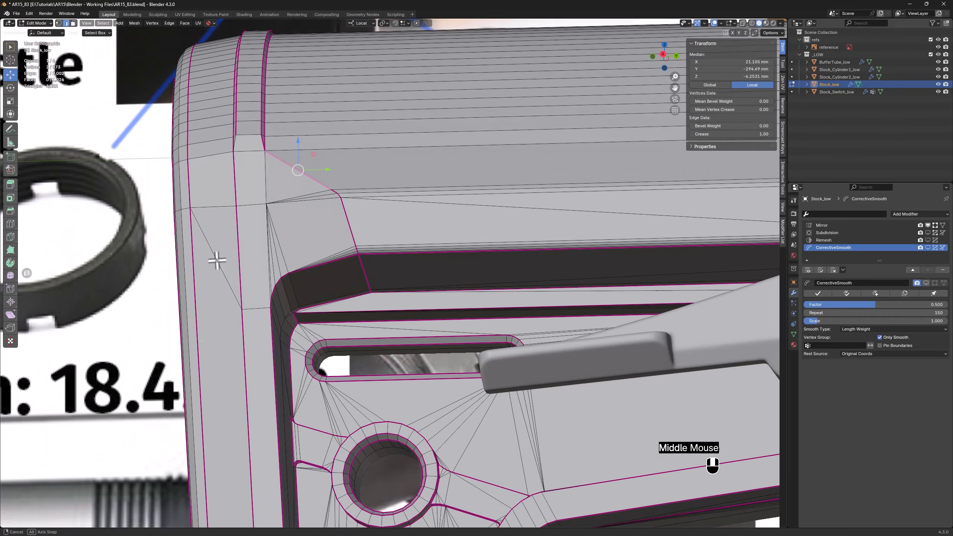
# Dissolve the long diagonal edge and the short horizontal edge leading to the side recess's rounded corner
pyautogui.scroll(2, 225, 270)
pyautogui.click(276, 325)
pyautogui.keyDown('shift'); pyautogui.click(281, 319); pyautogui.keyUp('shift')
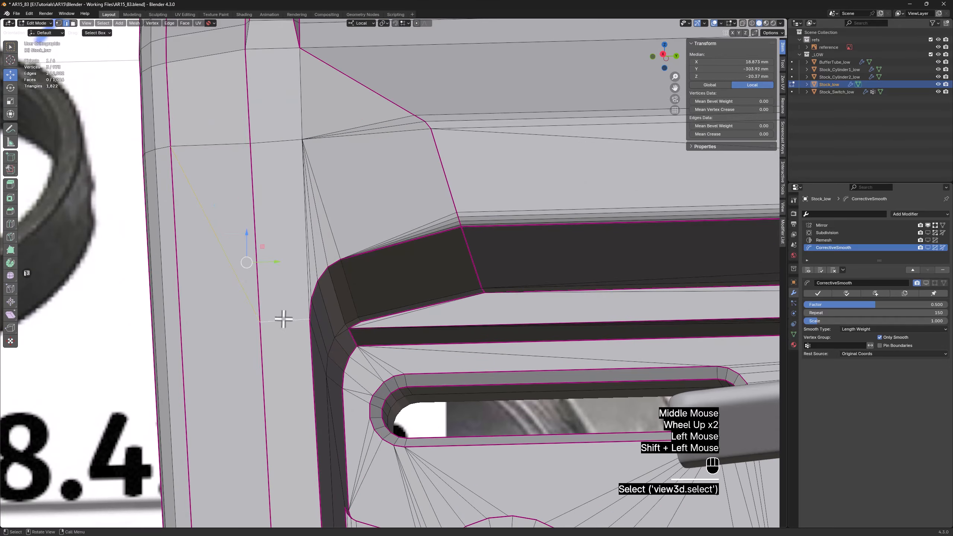
pyautogui.press('x')
pyautogui.click(279, 317)
# Connect the vertex at the side recess's rounded corner to the vertex above it on the rear crease, and check the shading
pyautogui.press('1')
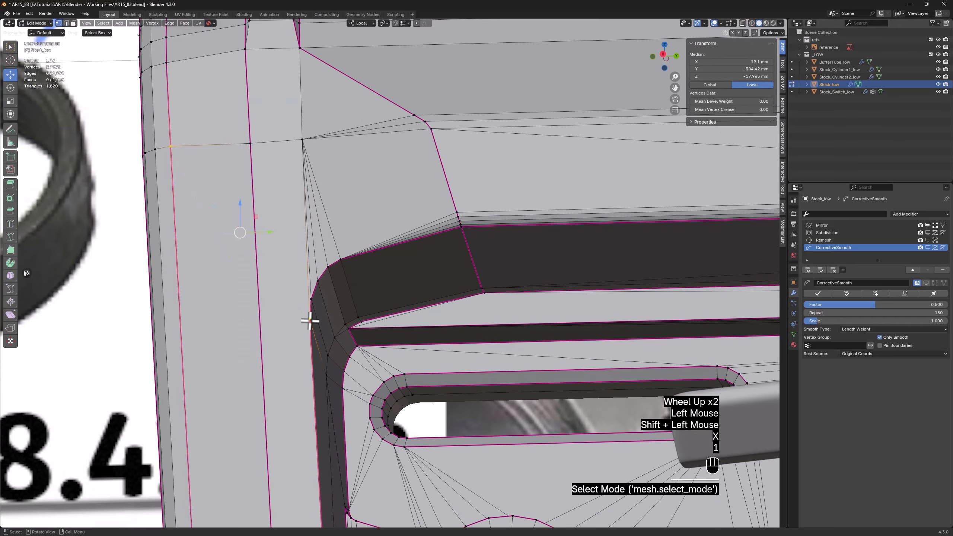
pyautogui.click(309, 320)
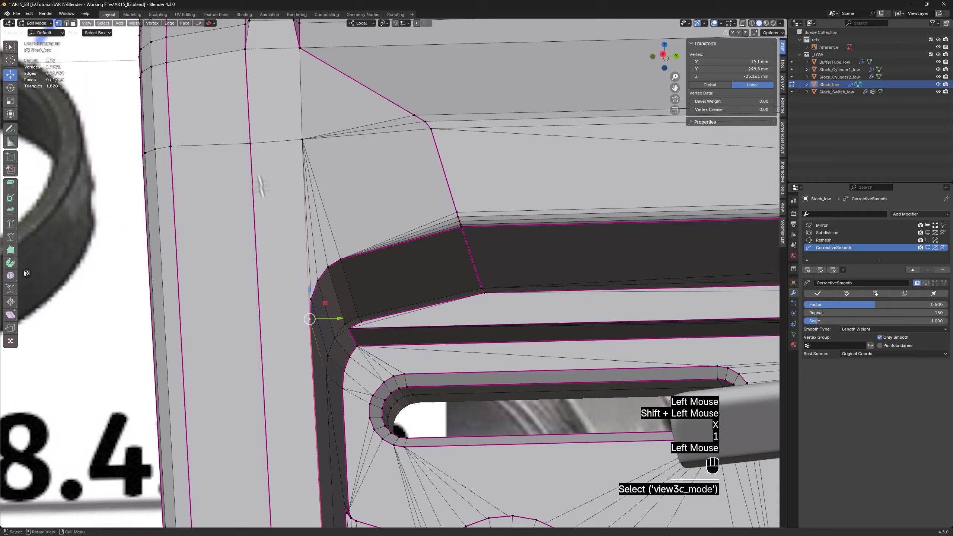
pyautogui.keyDown('shift'); pyautogui.click(248, 143); pyautogui.keyUp('shift')
pyautogui.moveTo(234, 175); pyautogui.dragTo(230, 247, button='middle')
pyautogui.scroll(-3, 236, 198)
pyautogui.press('Tab')
pyautogui.scroll(-1, 235, 197)
pyautogui.press('Tab')
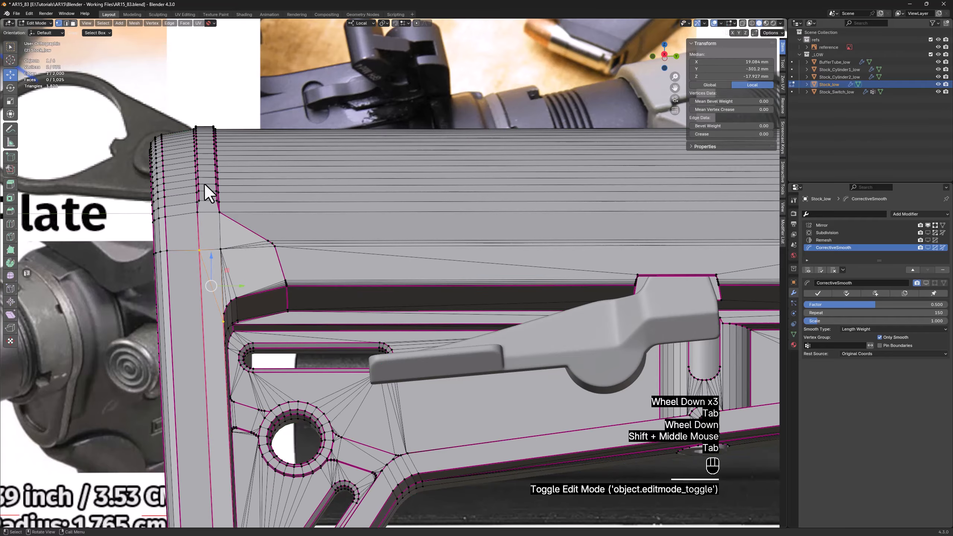
# Set the crease to 1.00 on the short rear edge and the horizontal edge at the raised strip's lower end
pyautogui.moveTo(204, 182); pyautogui.dragTo(224, 194, button='middle')
pyautogui.scroll(2, 210, 198)
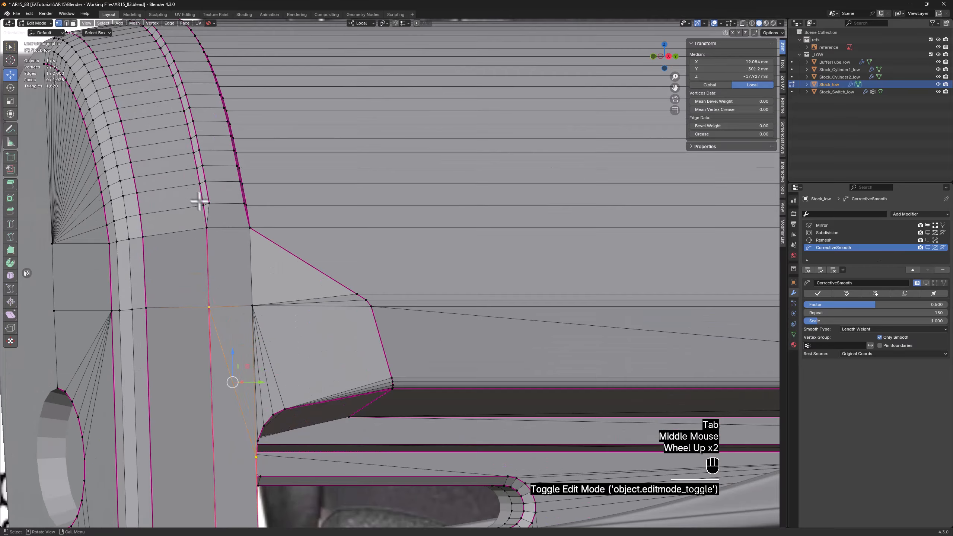
pyautogui.press('2')
pyautogui.click(206, 213)
pyautogui.moveTo(730, 135); pyautogui.dragTo(771, 134)
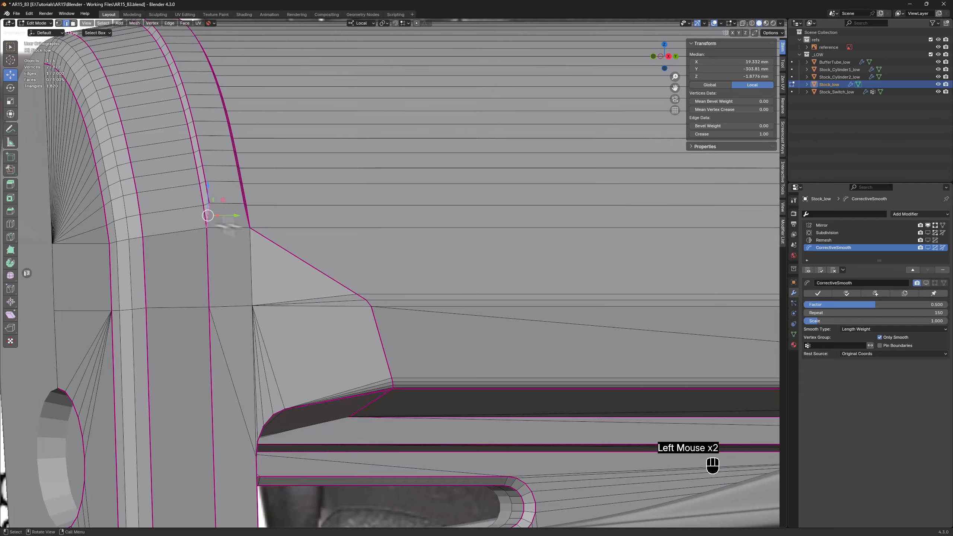
pyautogui.click(228, 227)
pyautogui.moveTo(730, 134); pyautogui.dragTo(771, 134)
pyautogui.click(315, 255)
pyautogui.scroll(-2, 313, 256)
pyautogui.moveTo(313, 255)
pyautogui.mouseDown(button='middle')
pyautogui.moveTo(288, 258)
pyautogui.moveTo(315, 254)
pyautogui.mouseUp(button='middle')
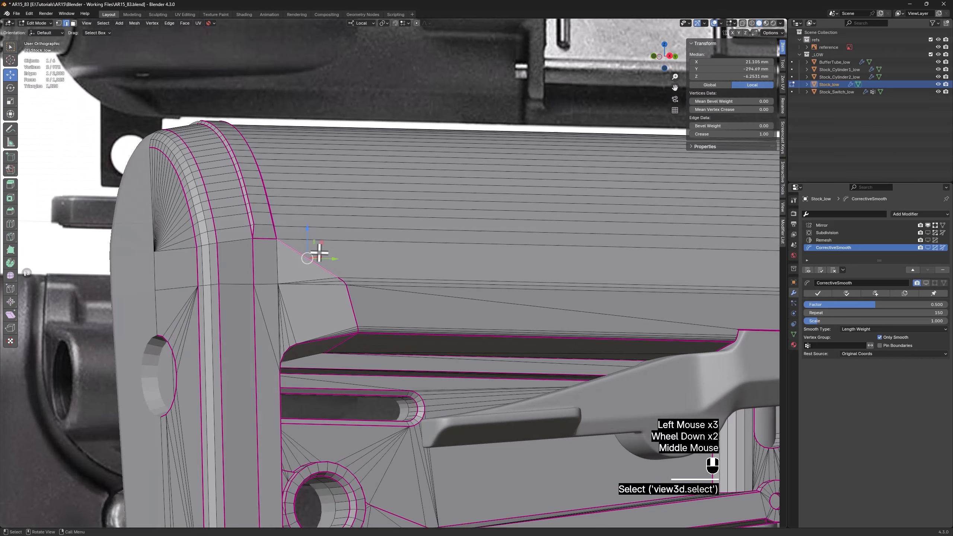
# Isolate the stock in Object Mode and show all its modifiers to examine the smoothed raised strip
pyautogui.press('Tab')
pyautogui.scroll(-3, 532, 213)
pyautogui.keyDown('shift'); pyautogui.moveTo(532, 213); pyautogui.dragTo(345, 153, button='middle'); pyautogui.keyUp('shift')
pyautogui.press('z')
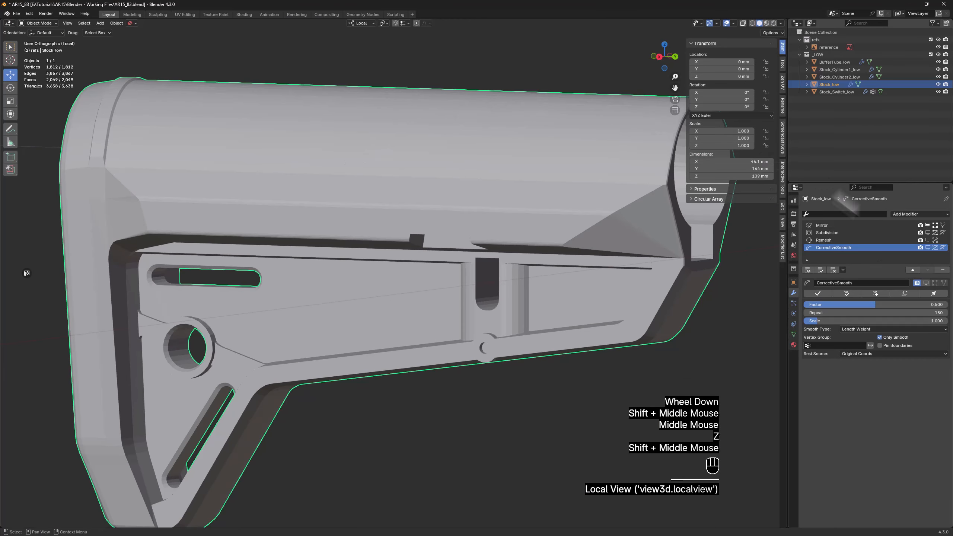
pyautogui.click(807, 268)
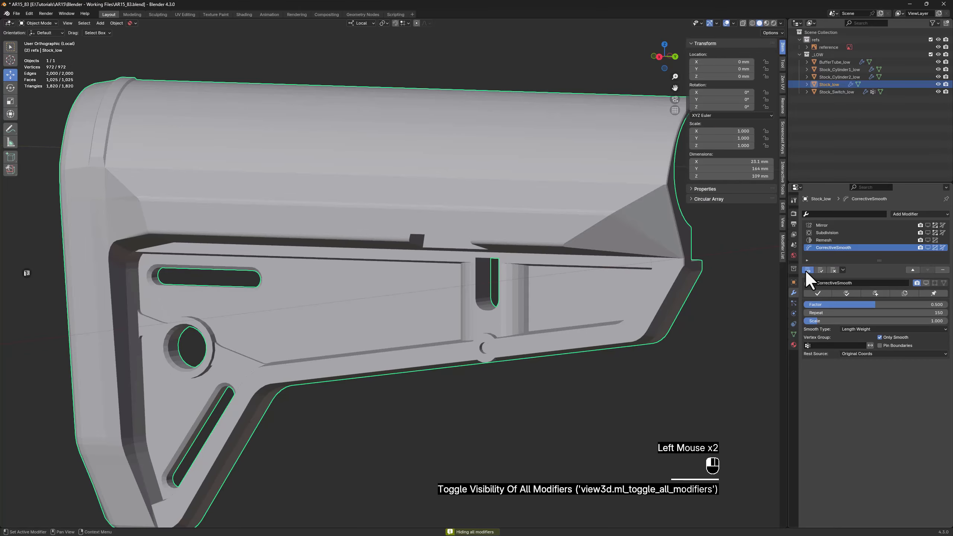
pyautogui.doubleClick(738, 311)
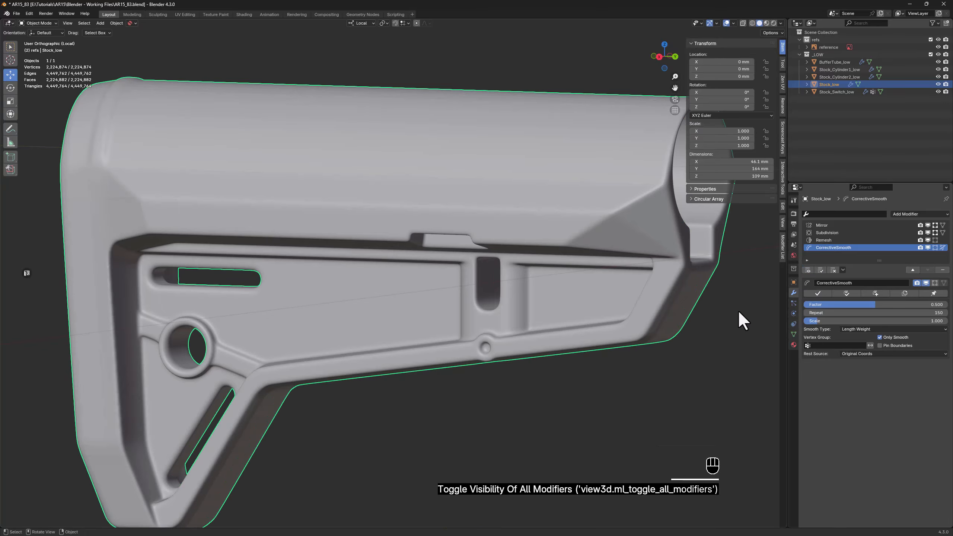
pyautogui.moveTo(417, 68); pyautogui.dragTo(404, 196, button='middle')
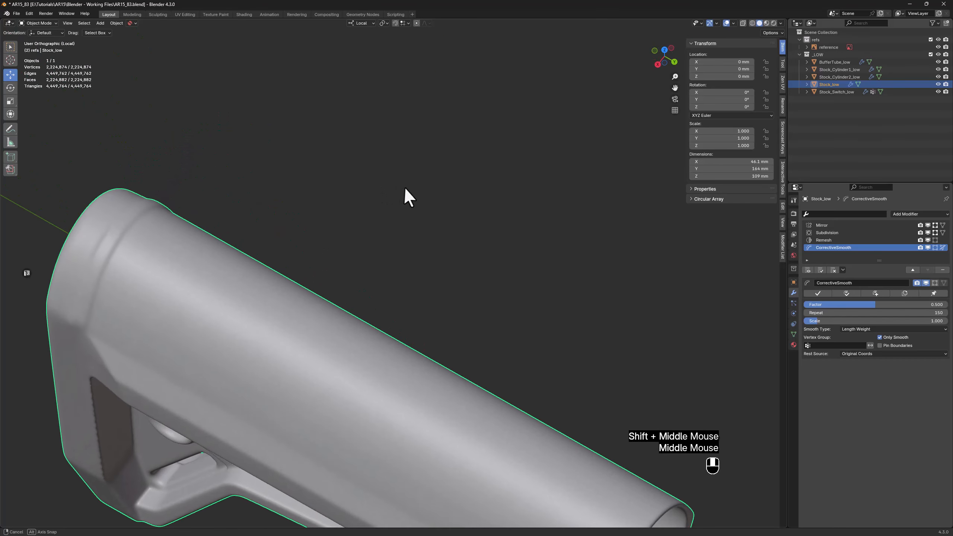
# Return to editing the stock mesh, select the strip's inner edge at the mirror seam, and hide all modifiers
pyautogui.scroll(3, 106, 215)
pyautogui.press('Tab')
pyautogui.keyDown('shift'); pyautogui.moveTo(140, 260); pyautogui.dragTo(210, 225, button='middle'); pyautogui.keyUp('shift')
pyautogui.moveTo(210, 225); pyautogui.dragTo(379, 178, button='middle')
pyautogui.scroll(3, 390, 194)
pyautogui.scroll(3, 390, 194)
pyautogui.click(302, 145)
pyautogui.click(808, 270)
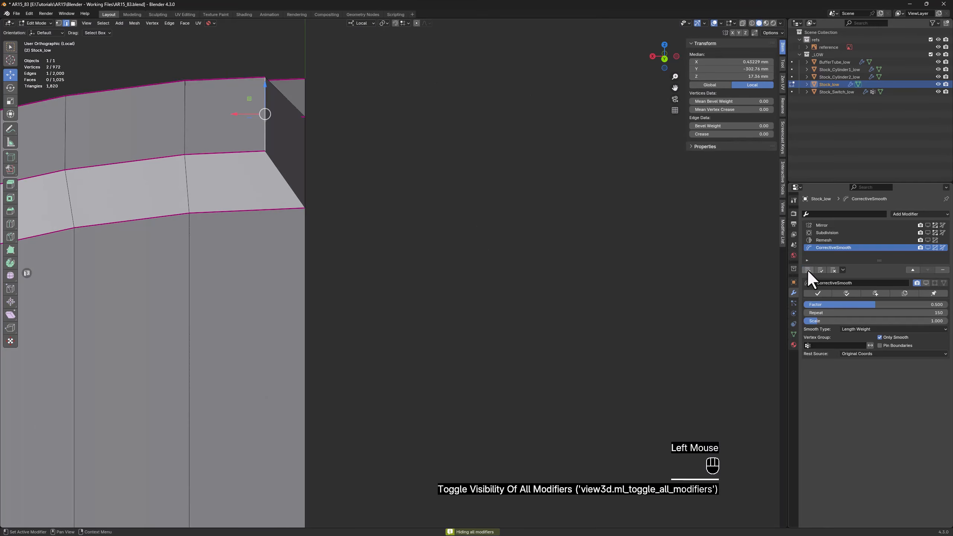
# Delete the face that closes off the raised strip at the mirror seam
pyautogui.scroll(2, 315, 145)
pyautogui.moveTo(315, 145); pyautogui.dragTo(299, 150, button='middle')
pyautogui.press('3')
pyautogui.doubleClick(284, 143)
pyautogui.press('x')
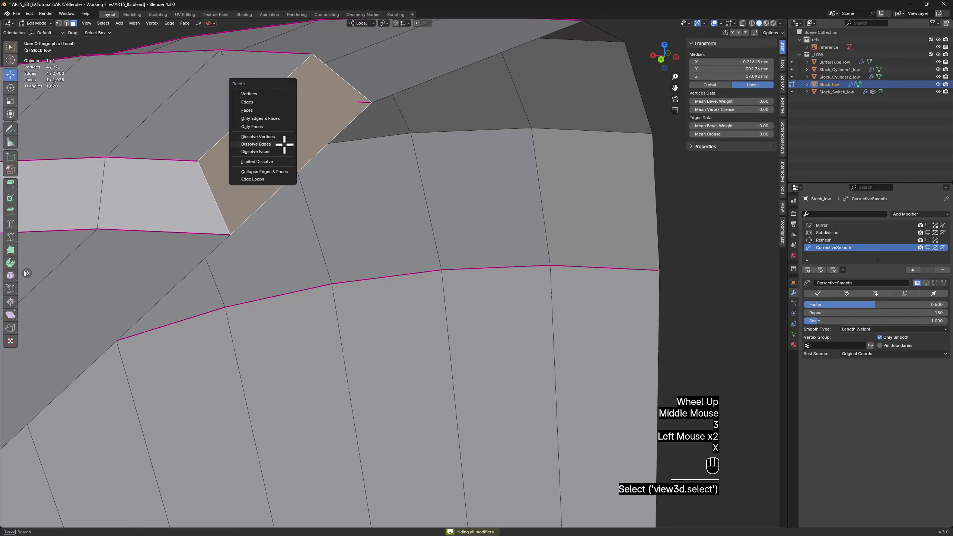
pyautogui.click(268, 113)
# Align the strip's open top edge with the mirror seam by setting its local X to 0 mm
pyautogui.press('2')
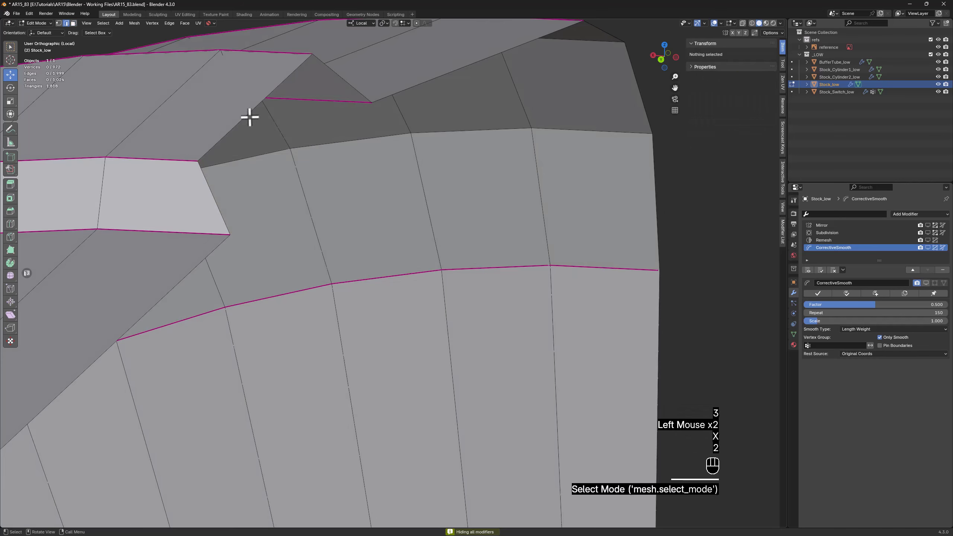
pyautogui.click(249, 117)
pyautogui.click(738, 62)
pyautogui.write('0')
pyautogui.press('Return')
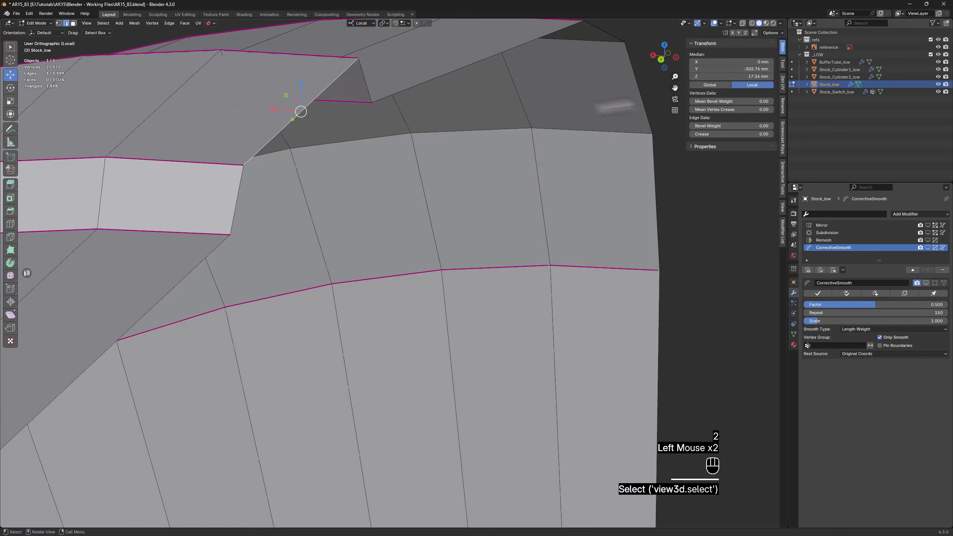
pyautogui.moveTo(270, 177)
pyautogui.mouseDown(button='middle')
pyautogui.moveTo(262, 183)
pyautogui.moveTo(278, 173)
pyautogui.mouseUp(button='middle')
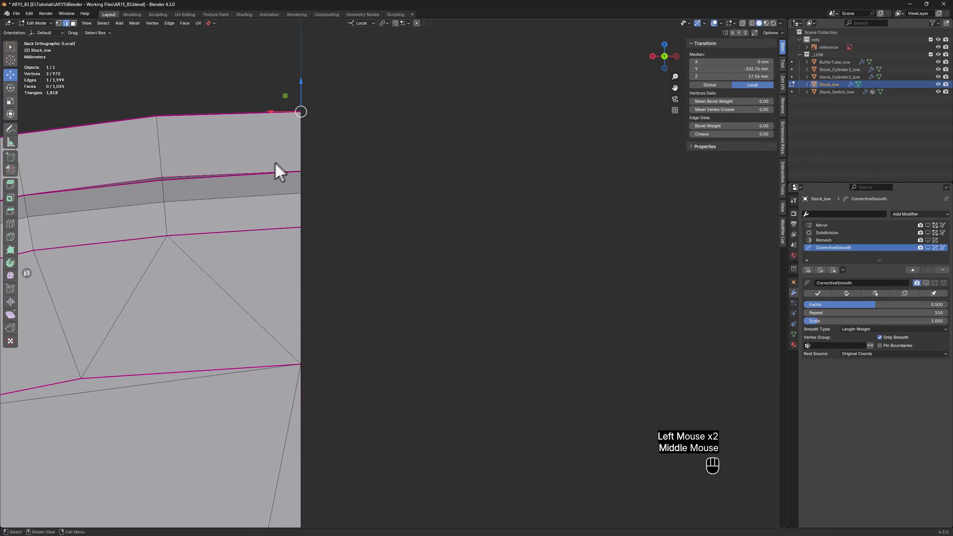
pyautogui.scroll(-2, 296, 93)
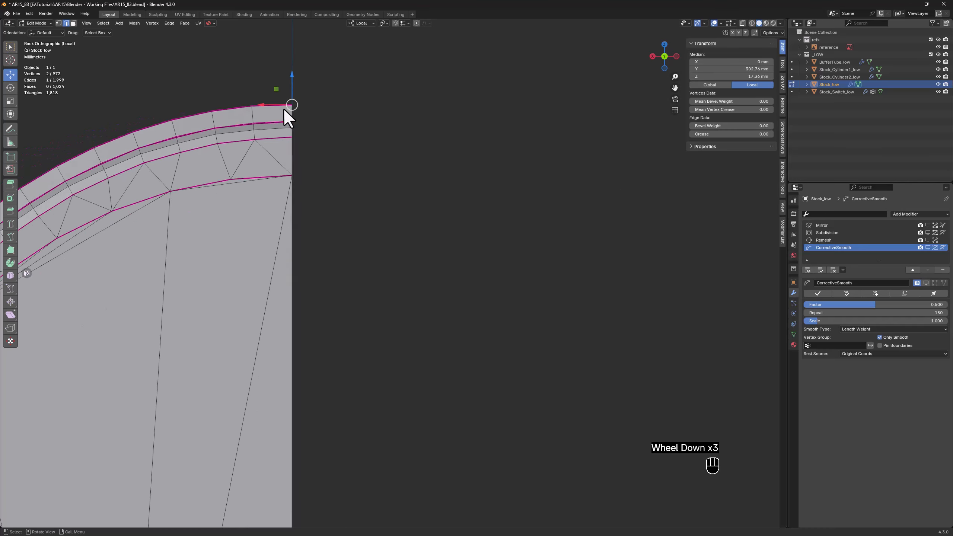
pyautogui.scroll(-1, 286, 111)
pyautogui.moveTo(285, 110); pyautogui.dragTo(308, 121, button='middle')
# Show all modifiers in Object Mode, examine the smoothed stock, and switch to the reference image in Windows Photo Viewer
pyautogui.press('Tab')
pyautogui.scroll(-3, 322, 119)
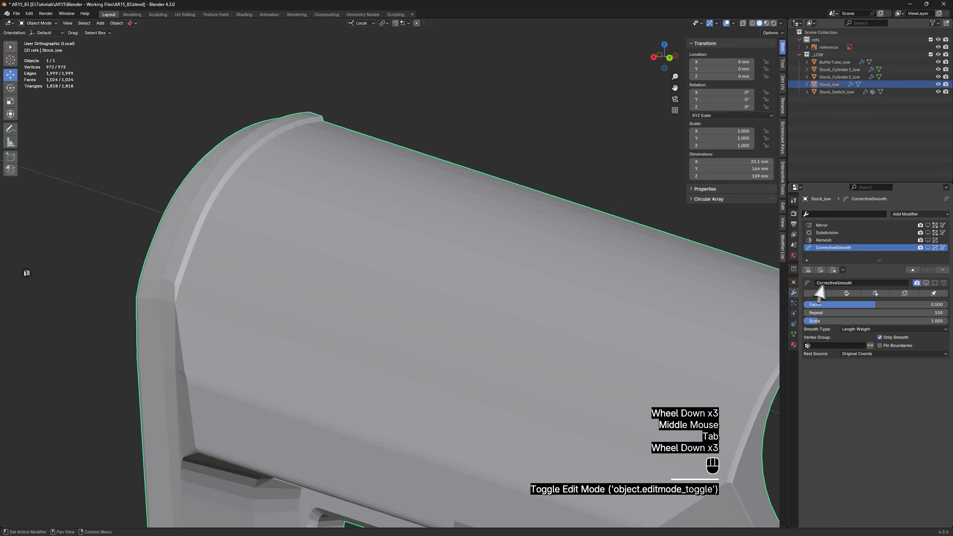
pyautogui.click(809, 270)
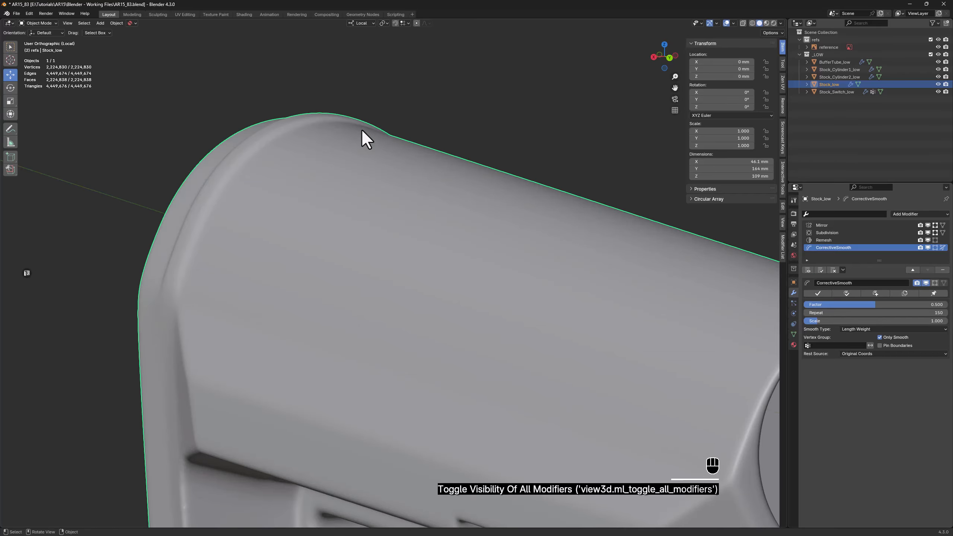
pyautogui.scroll(-2, 295, 205)
pyautogui.moveTo(295, 205); pyautogui.dragTo(334, 187, button='middle')
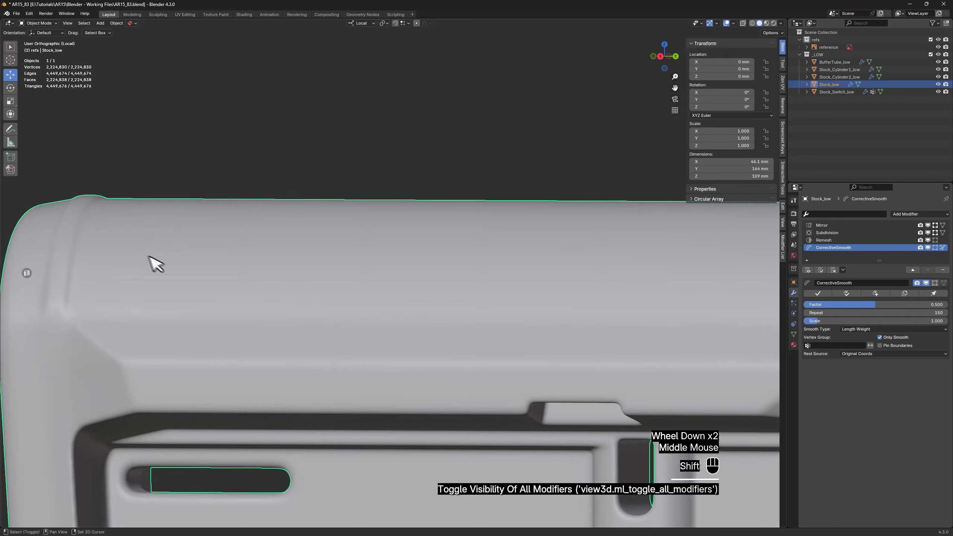
pyautogui.keyDown('shift'); pyautogui.moveTo(149, 255); pyautogui.dragTo(282, 195, button='middle'); pyautogui.keyUp('shift')
pyautogui.scroll(-1, 349, 142)
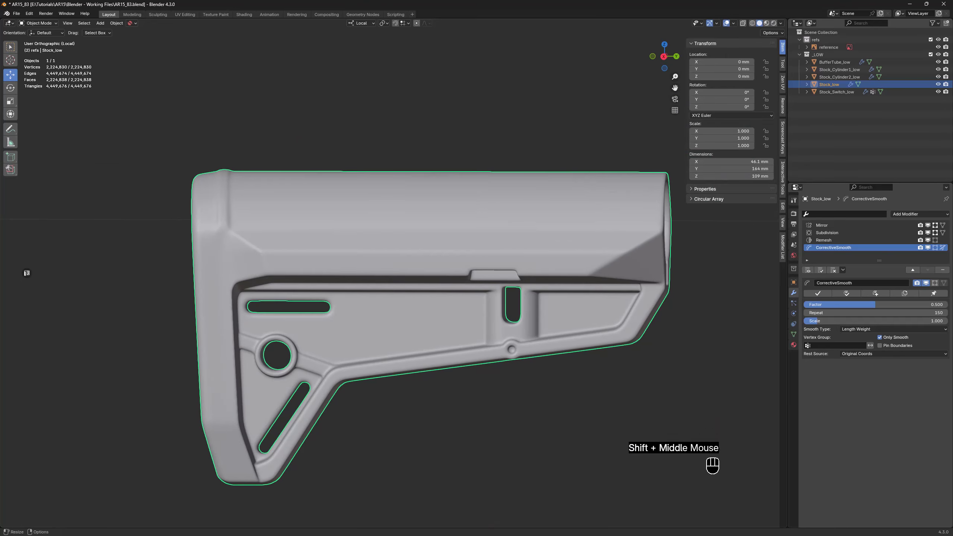
pyautogui.hotkey('alt', 'Tab')
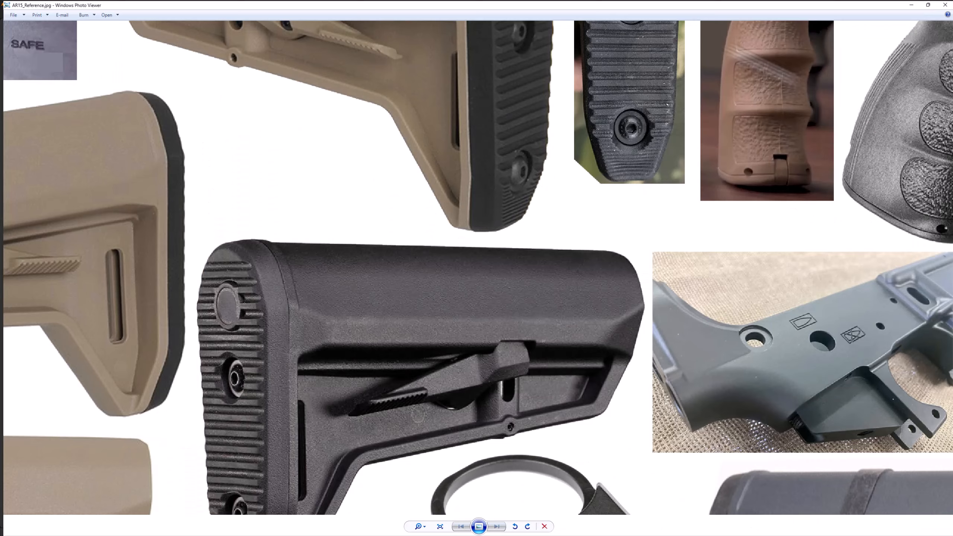
# Compare the stock model's rear band with the stock photos in the reference image and return to Blender
pyautogui.moveTo(320, 3); pyautogui.dragTo(621, 109)
pyautogui.scroll(-2, 591, 240)
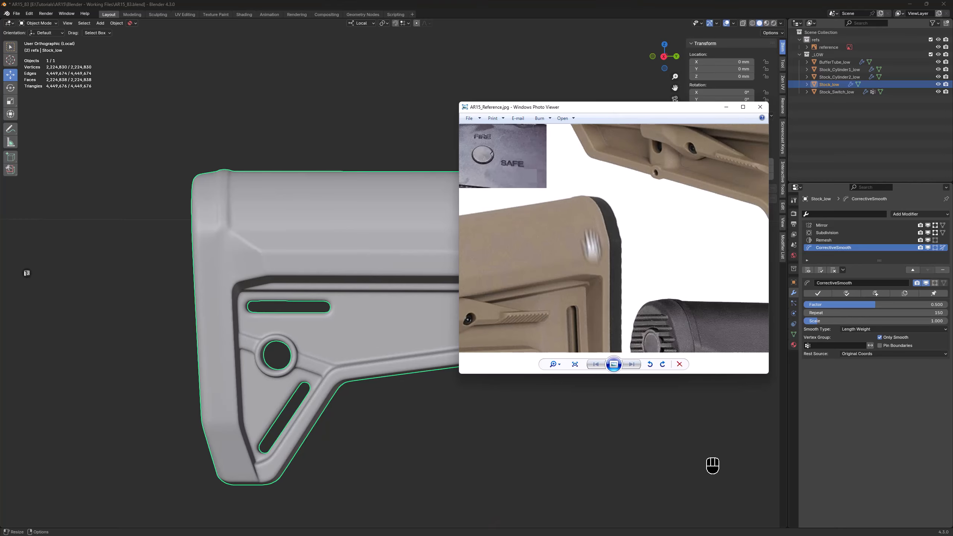
pyautogui.moveTo(609, 280); pyautogui.dragTo(519, 192)
pyautogui.scroll(1, 552, 210)
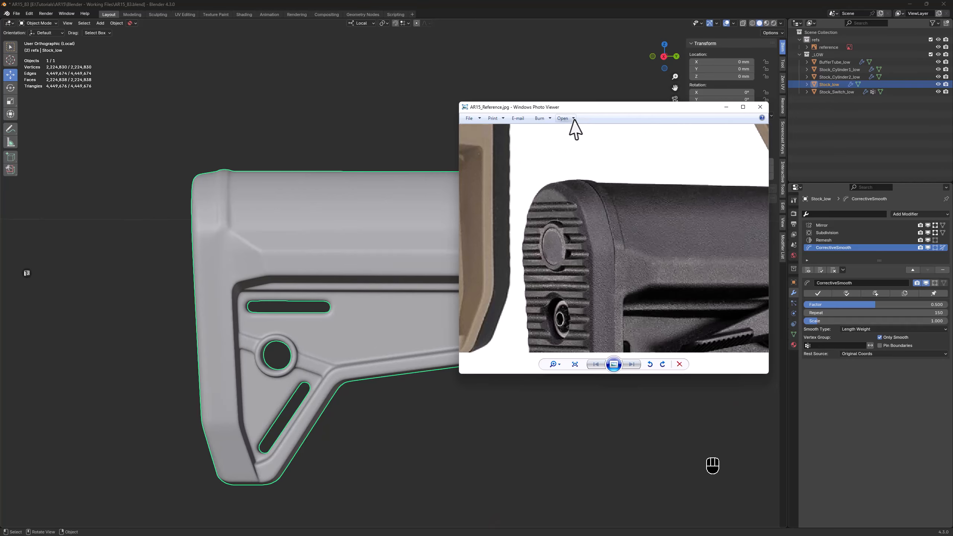
pyautogui.click(727, 107)
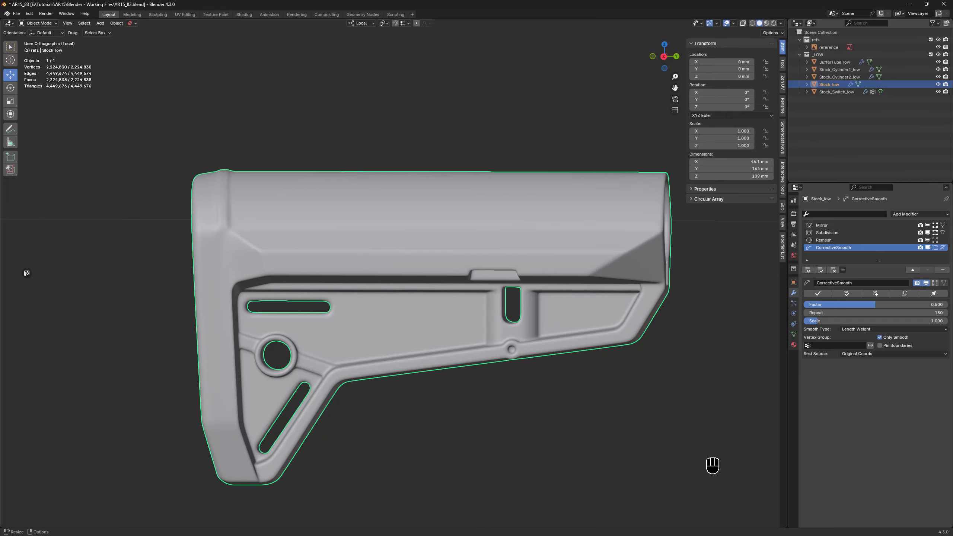
# Save the file incrementally as AR15_84.blend and hide all of the stock's modifiers except Mirror
pyautogui.hotkey('ctrl', 'alt', 's')
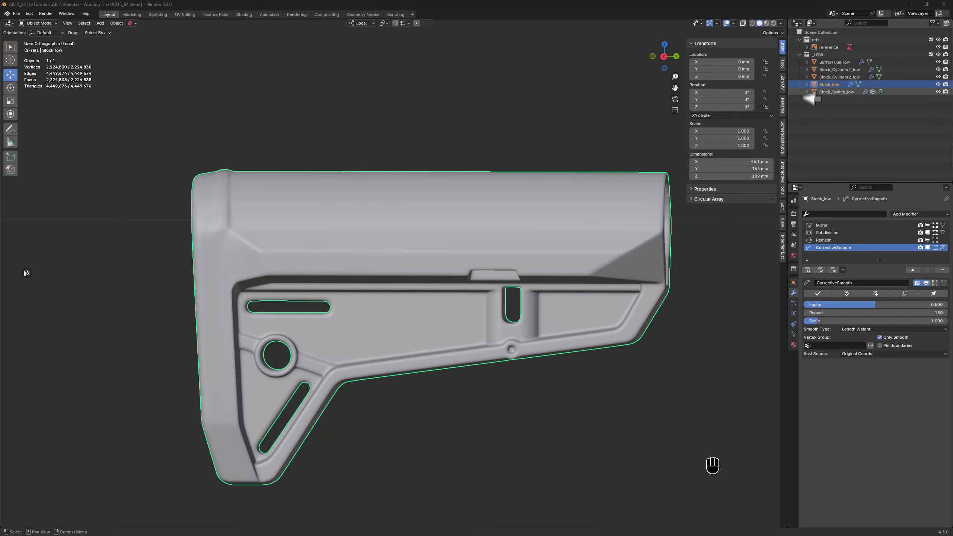
pyautogui.click(808, 269)
pyautogui.click(838, 226)
pyautogui.click(927, 226)
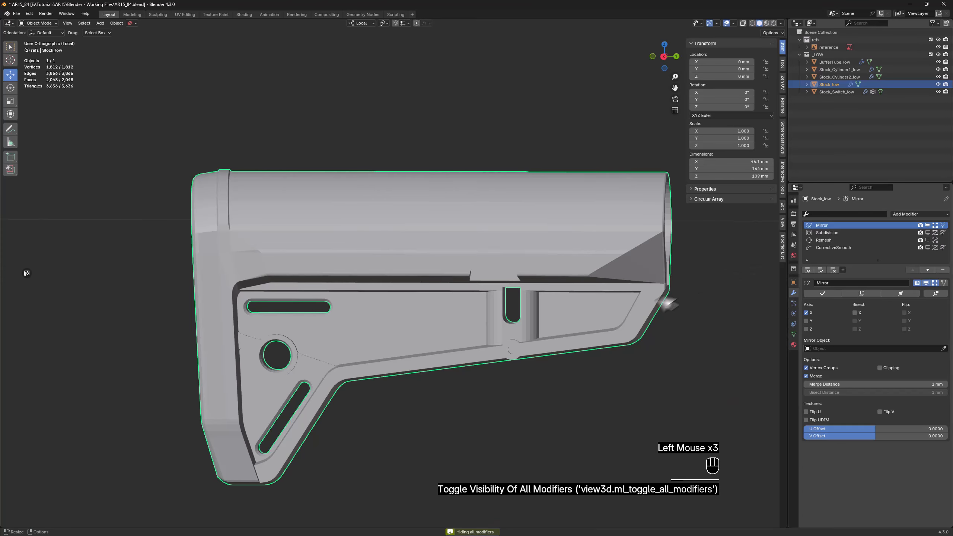
pyautogui.moveTo(645, 314); pyautogui.dragTo(626, 304, button='middle')
# Leave the stock's isolated view, isolate Stock_Switch_low, and hide all its modifiers except Mirror
pyautogui.press('KP_Divide')
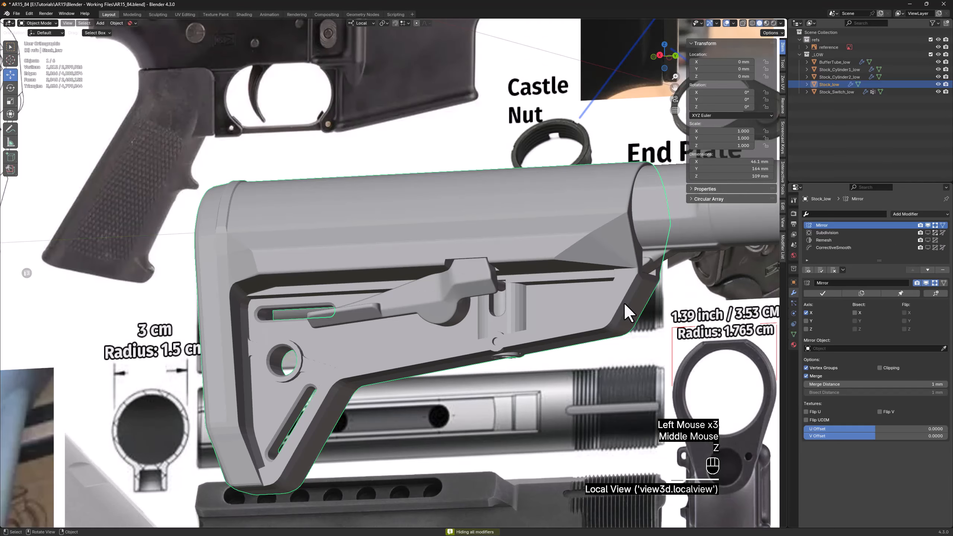
pyautogui.click(475, 291)
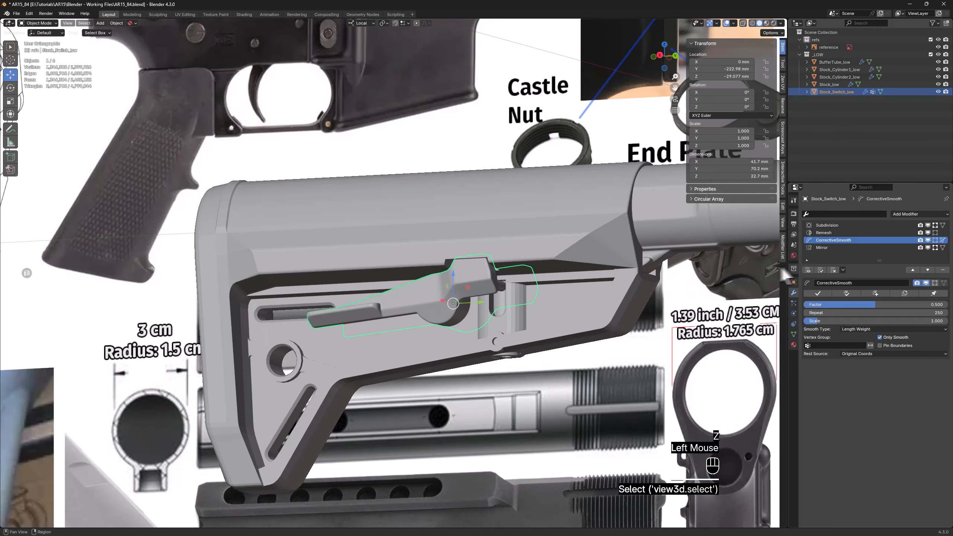
pyautogui.moveTo(640, 268); pyautogui.dragTo(640, 270, button='middle')
pyautogui.press('KP_Divide')
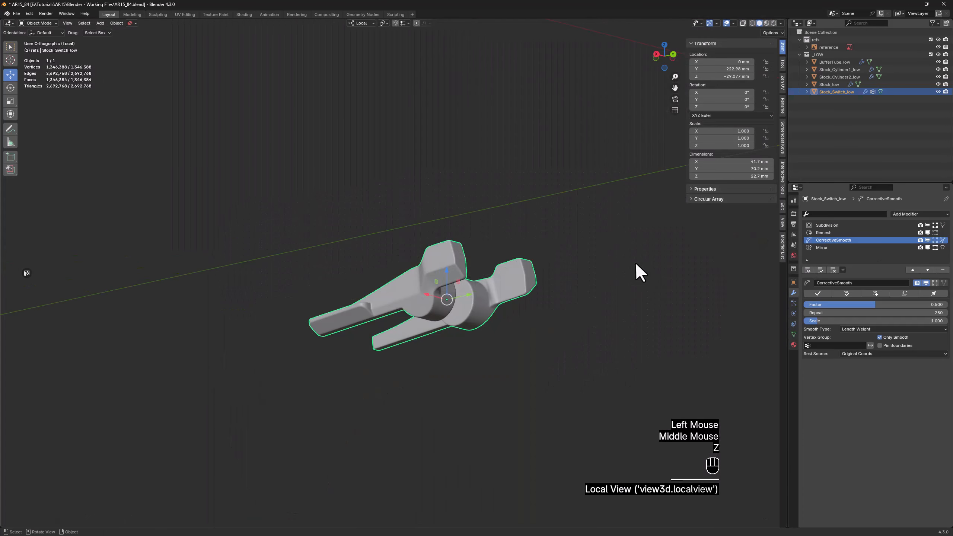
pyautogui.click(808, 270)
pyautogui.click(834, 247)
pyautogui.click(927, 247)
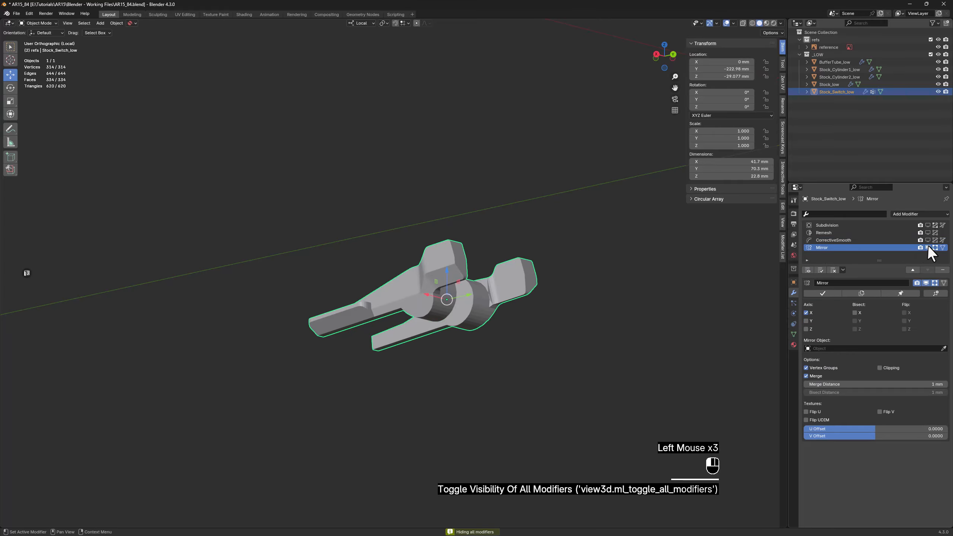
# Leave the isolated view, hide all modifiers except Mirror on Stock_Cylinder1_low, and hide every modifier on Stock_Cylinder2_low
pyautogui.press('z')
pyautogui.scroll(2, 483, 288)
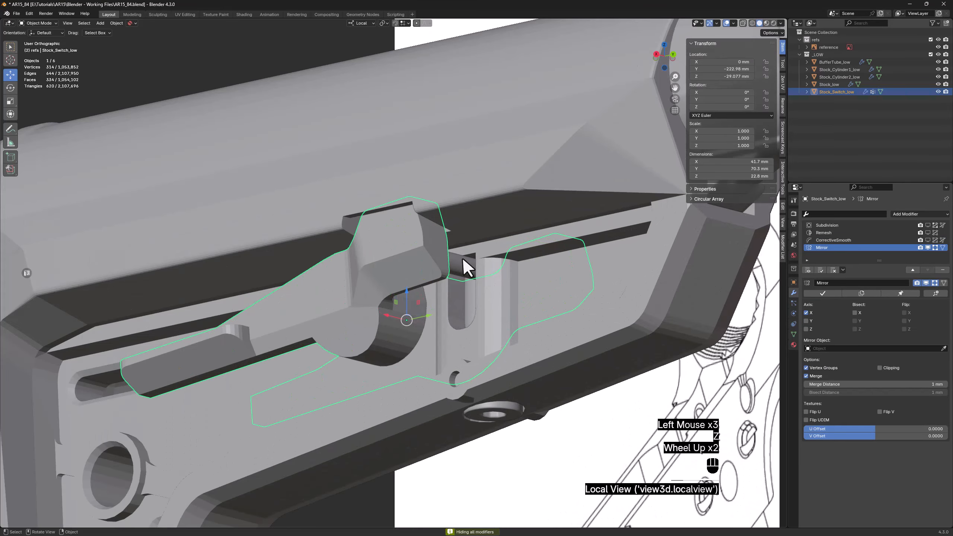
pyautogui.click(460, 266)
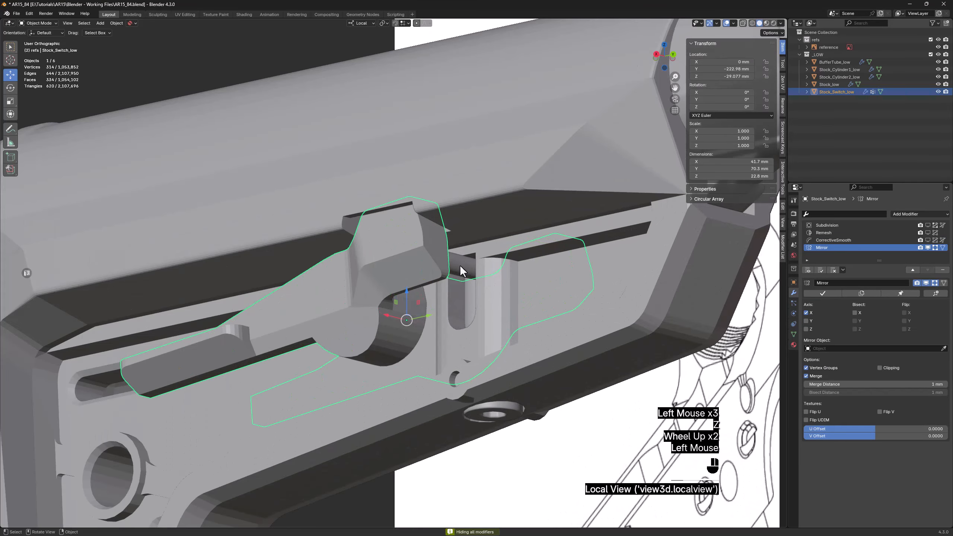
pyautogui.click(806, 270)
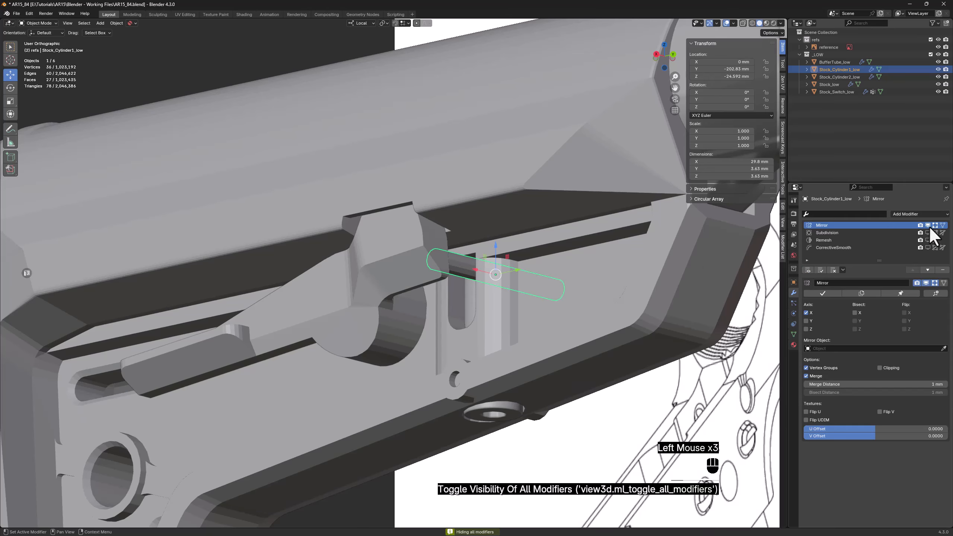
pyautogui.click(491, 412)
pyautogui.click(808, 271)
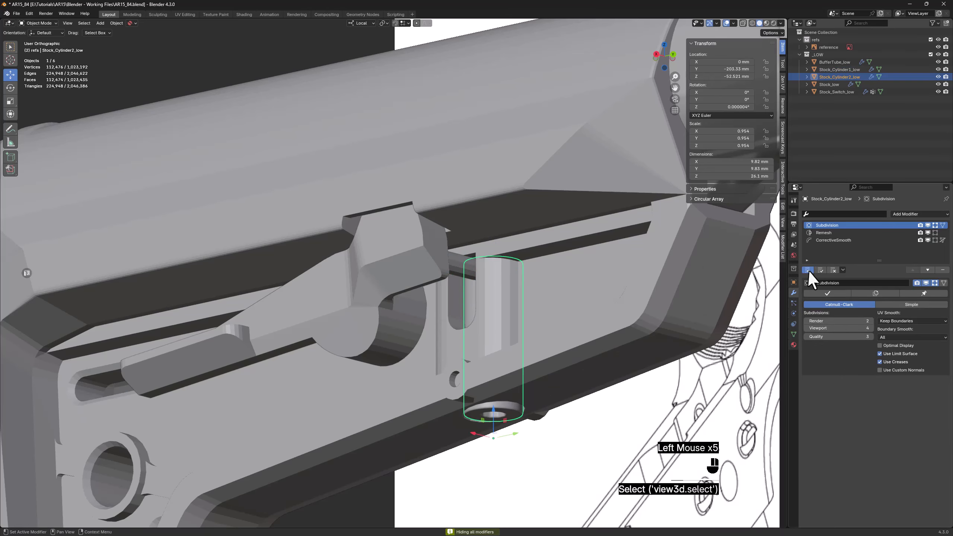
pyautogui.scroll(-3, 503, 287)
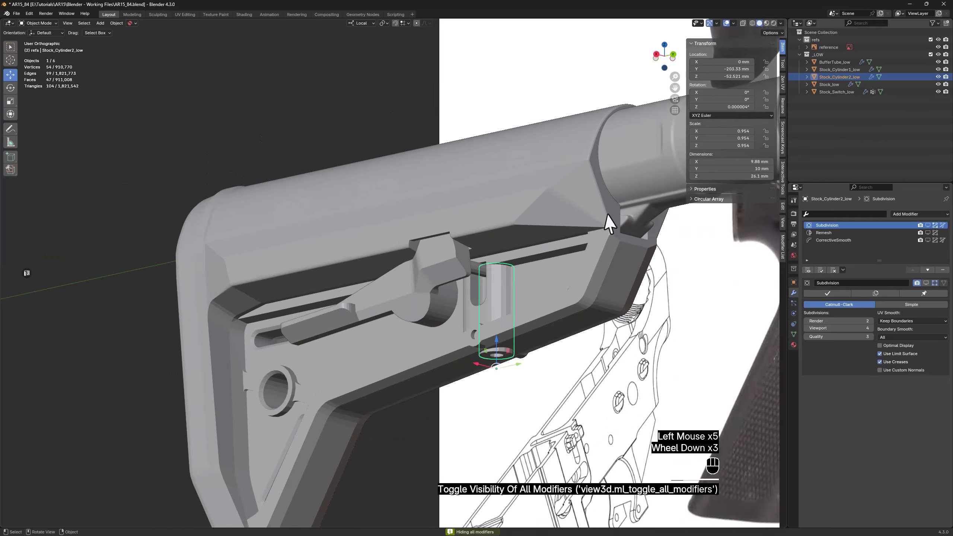
# Hide all modifiers except Mirror on BufferTube_low
pyautogui.keyDown('shift'); pyautogui.moveTo(611, 220); pyautogui.dragTo(426, 290, button='middle'); pyautogui.keyUp('shift')
pyautogui.click(550, 210)
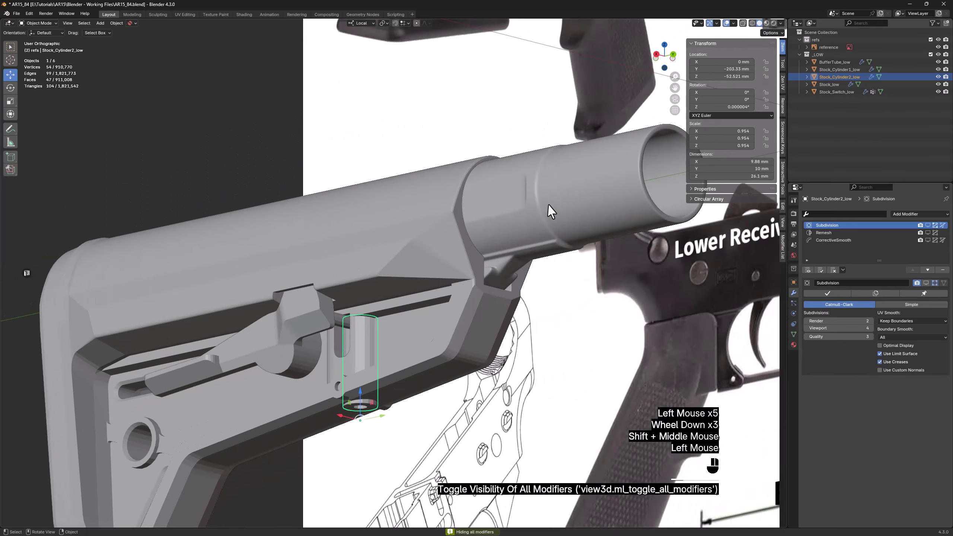
pyautogui.click(808, 270)
pyautogui.click(824, 226)
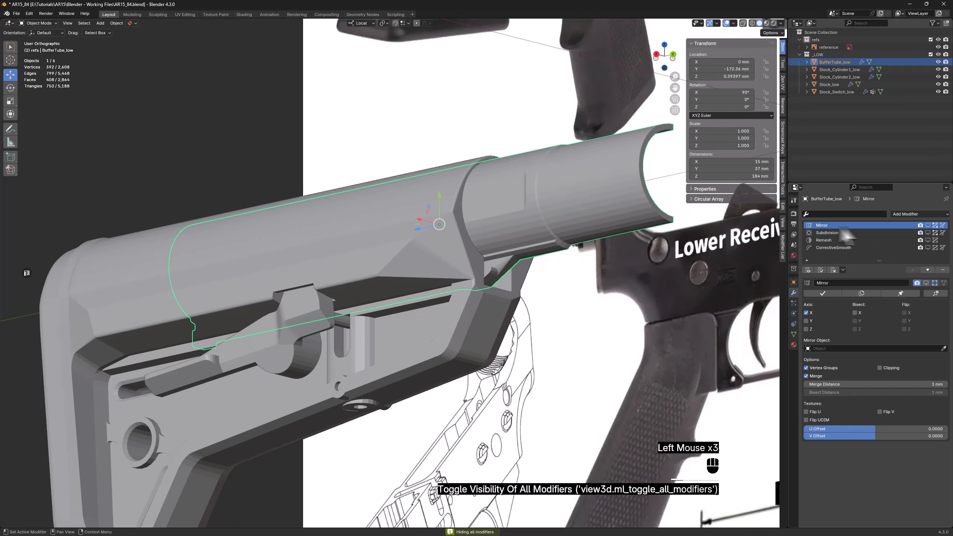
pyautogui.click(928, 225)
pyautogui.keyDown('shift'); pyautogui.moveTo(562, 263); pyautogui.dragTo(480, 293, button='middle'); pyautogui.keyUp('shift')
pyautogui.keyDown('shift'); pyautogui.moveTo(498, 230); pyautogui.dragTo(398, 280, button='middle'); pyautogui.keyUp('shift')
pyautogui.scroll(-1, 420, 270)
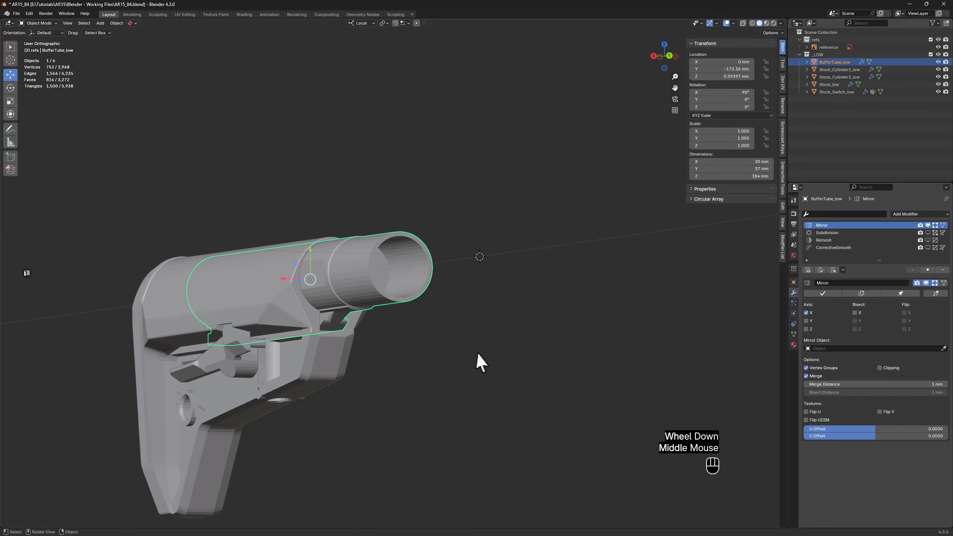
pyautogui.moveTo(454, 366); pyautogui.dragTo(436, 360, button='middle')
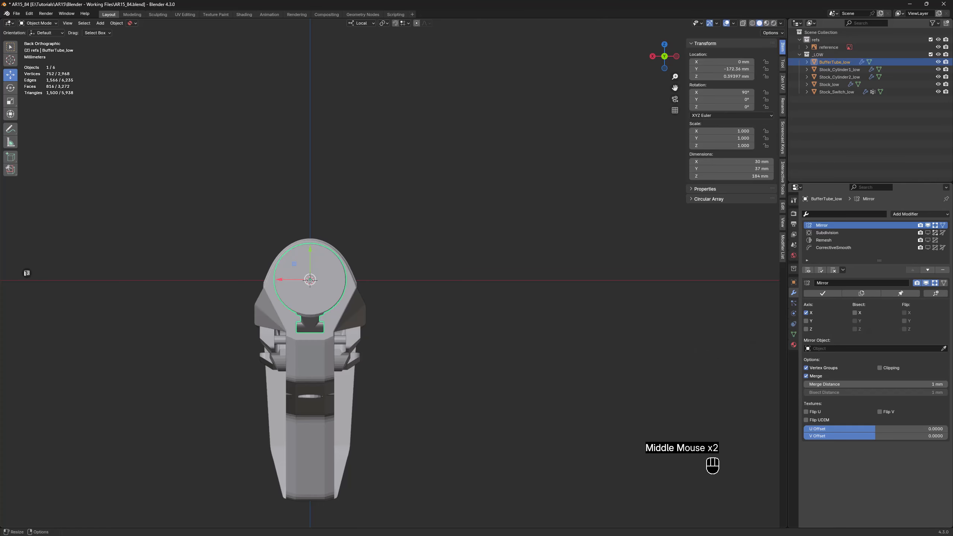
# Examine the castle nut and end plate photos and dimensions in the reference image, and switch back to Blender
pyautogui.hotkey('alt', 'Tab')
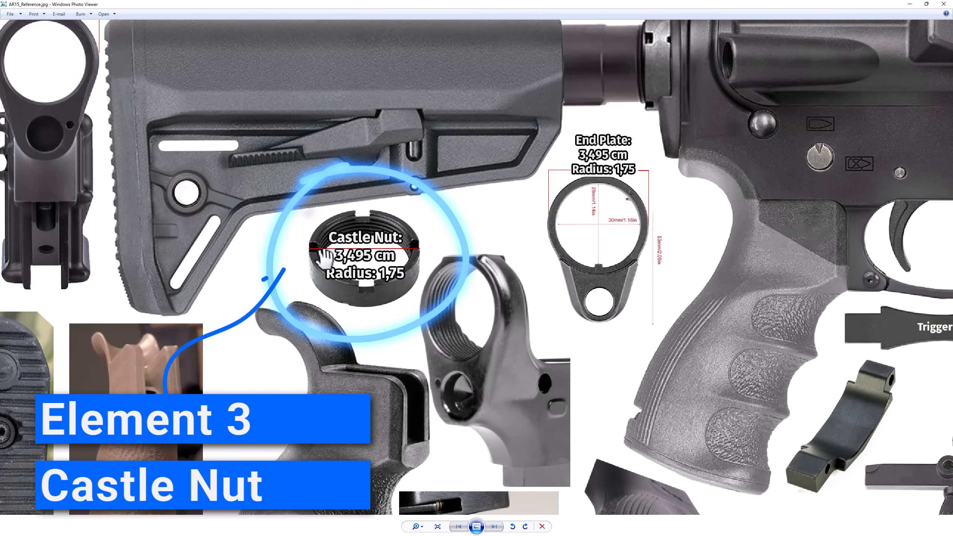
pyautogui.scroll(-5, 321, 258)
pyautogui.moveTo(193, 324); pyautogui.dragTo(443, 247)
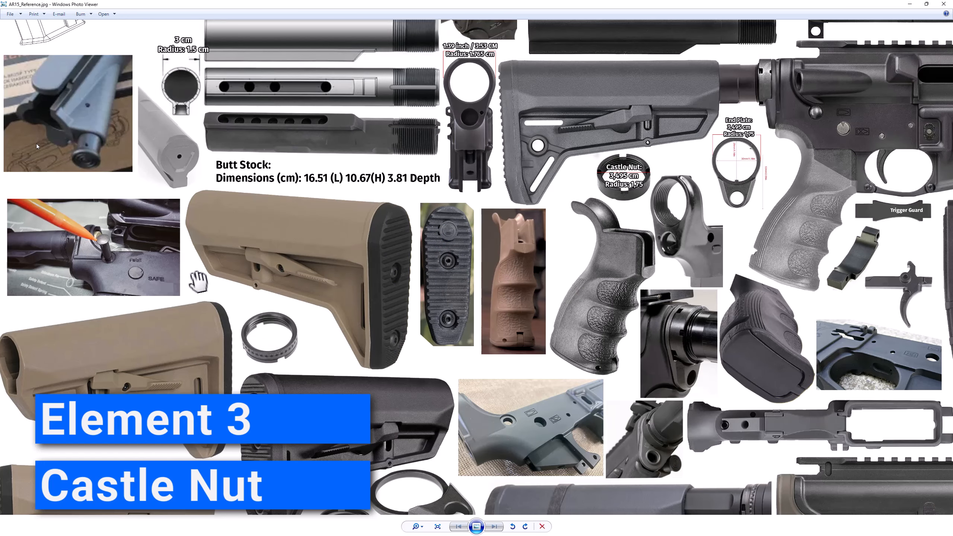
pyautogui.scroll(2, 222, 314)
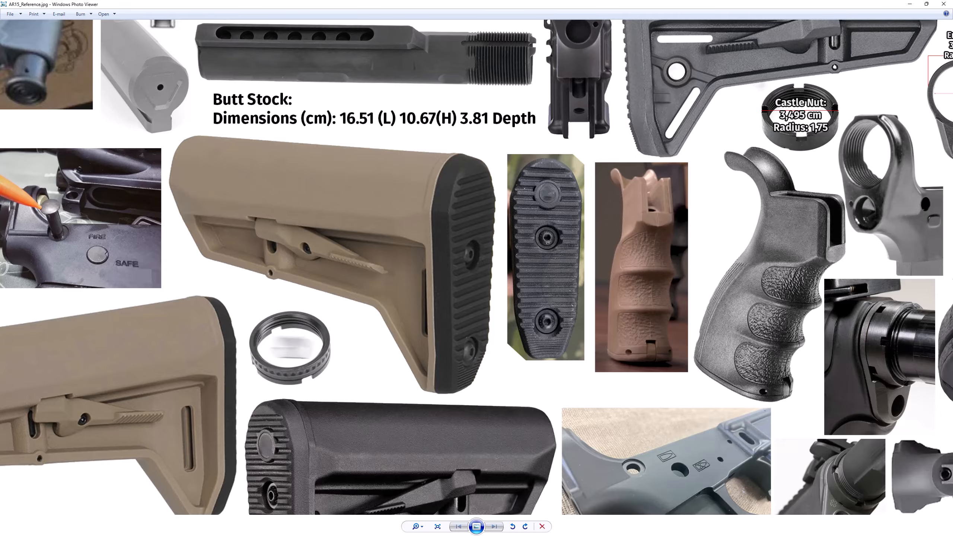
pyautogui.moveTo(611, 402); pyautogui.dragTo(519, 139)
pyautogui.scroll(3, 338, 355)
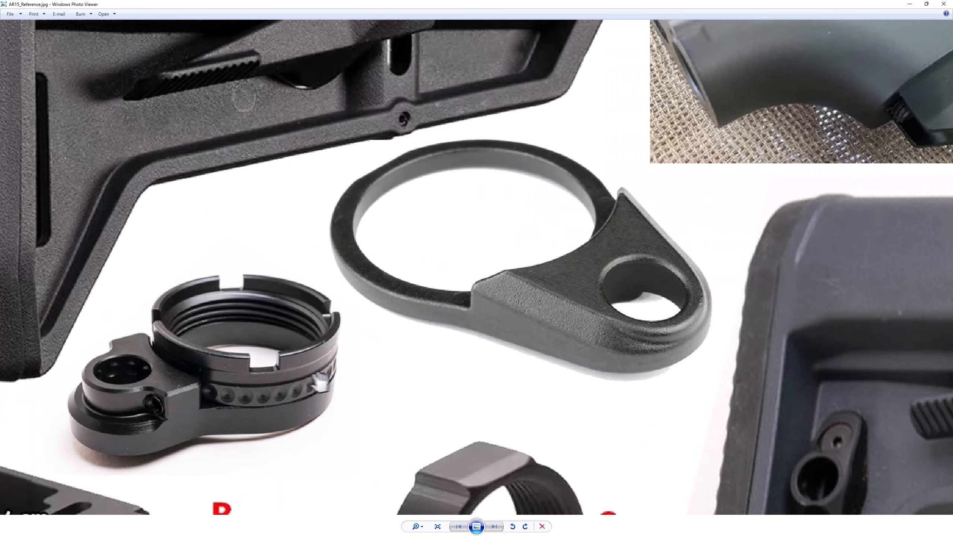
pyautogui.scroll(-3, 290, 349)
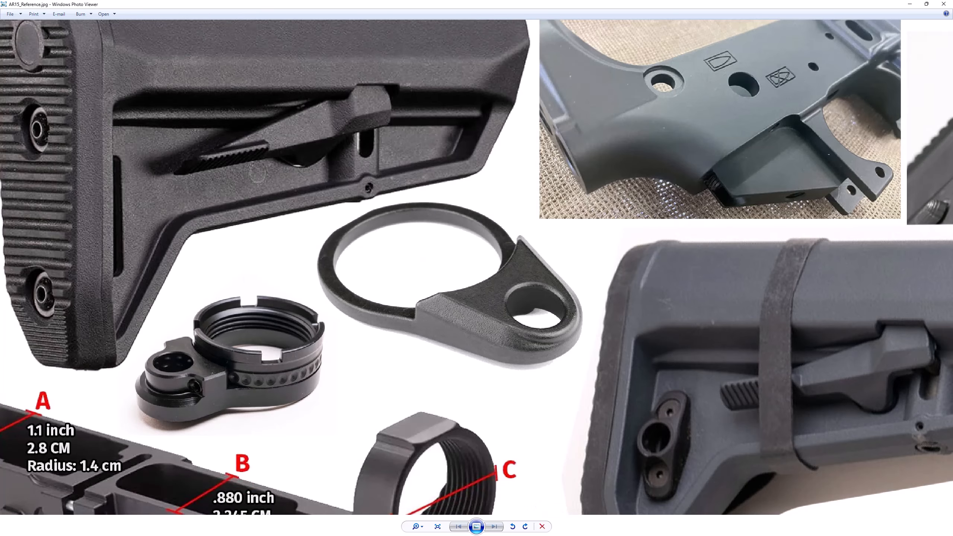
pyautogui.hotkey('alt', 'Tab')
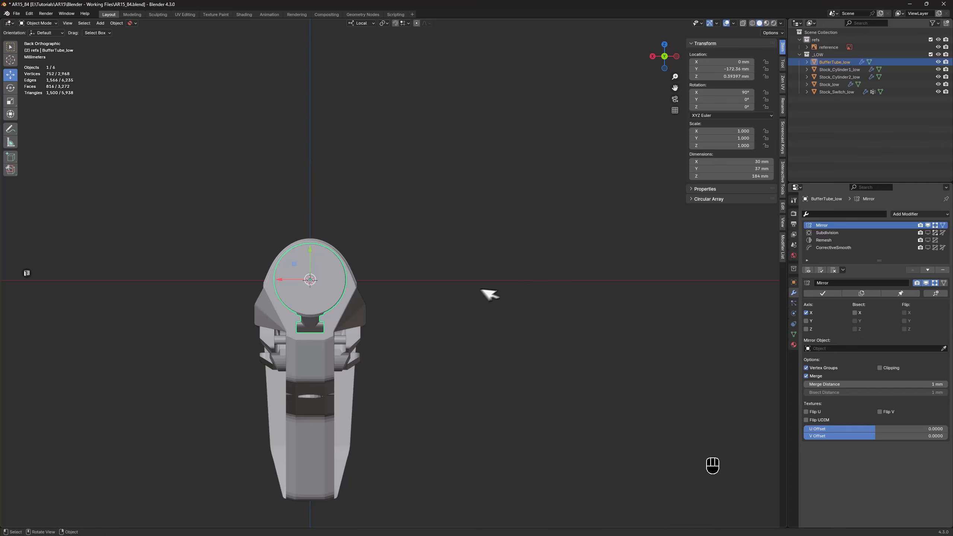
# Add a cylinder mesh for the castle nut with a radius of 17.5 mm and 48 vertices
pyautogui.click(428, 301)
pyautogui.hotkey('shift', 'a')
pyautogui.moveTo(428, 300)
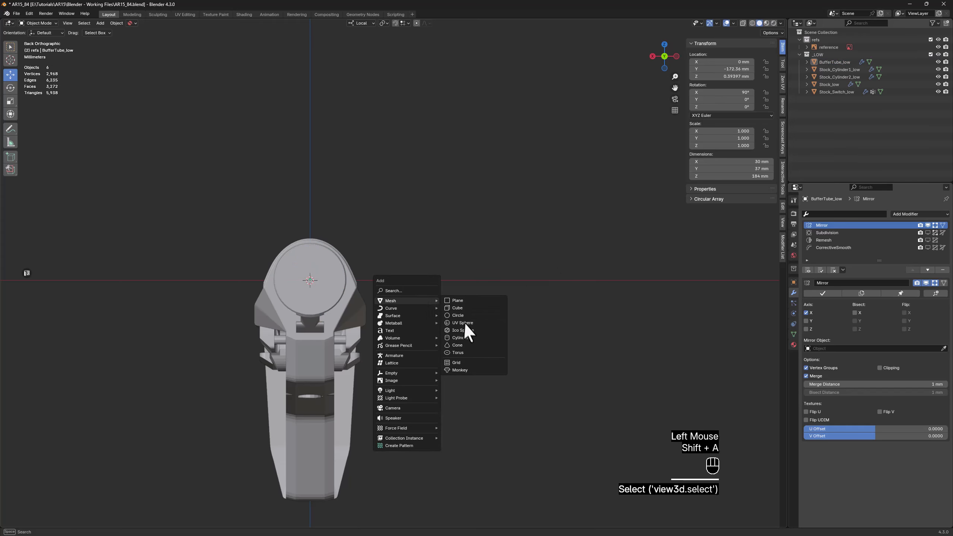
pyautogui.click(456, 337)
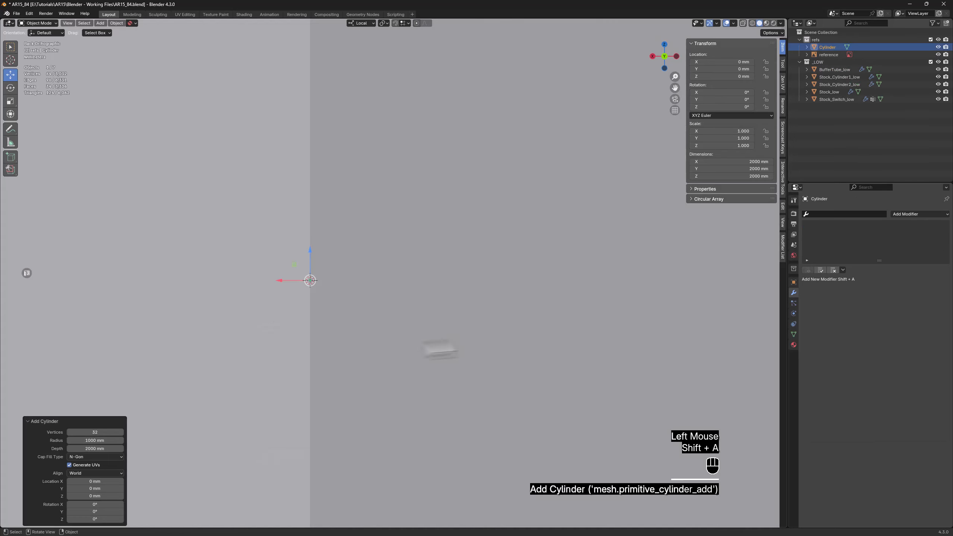
pyautogui.click(97, 441)
pyautogui.write('17')
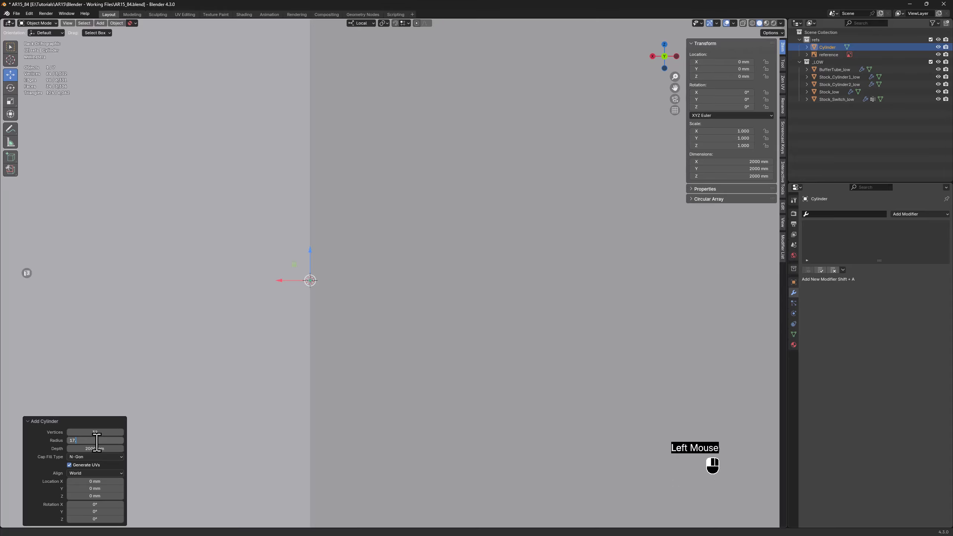
pyautogui.write('.5')
pyautogui.press('Return')
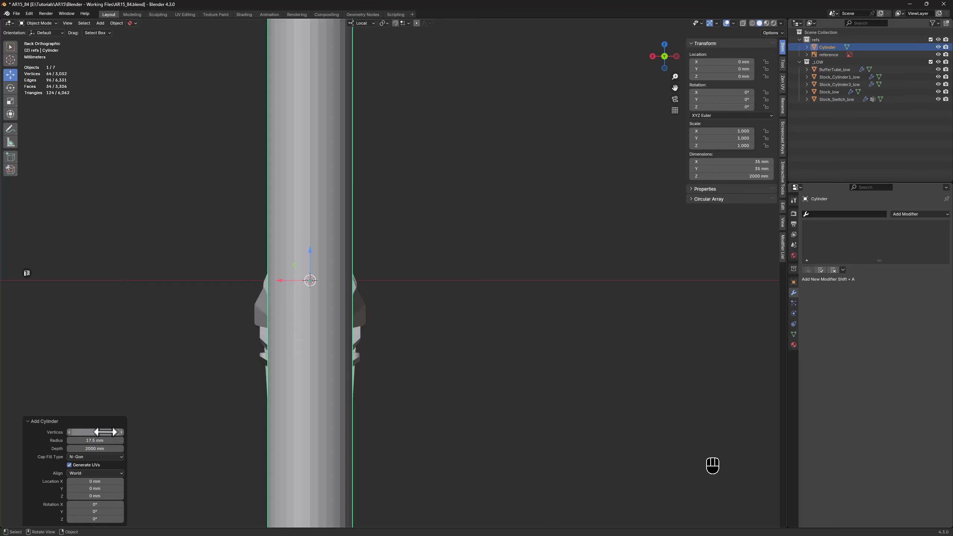
pyautogui.click(107, 432)
pyautogui.write('48')
pyautogui.press('Return')
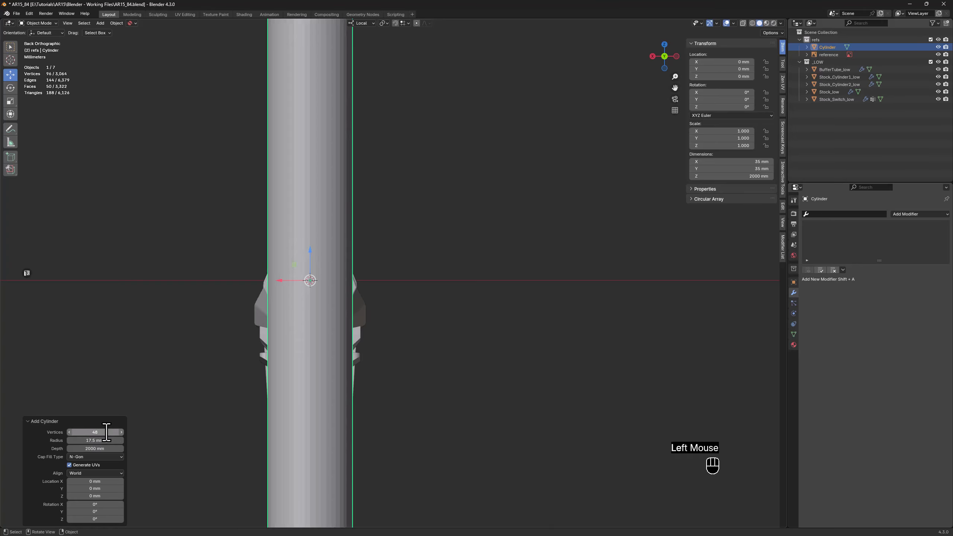
# Set the new cylinder's depth to 10 mm
pyautogui.click(95, 448)
pyautogui.write('100')
pyautogui.press('Return')
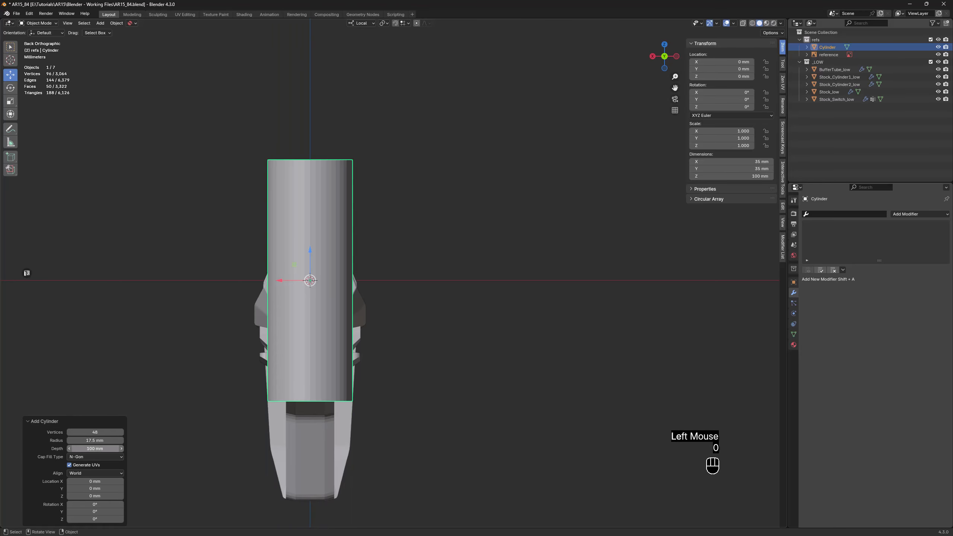
pyautogui.click(92, 449)
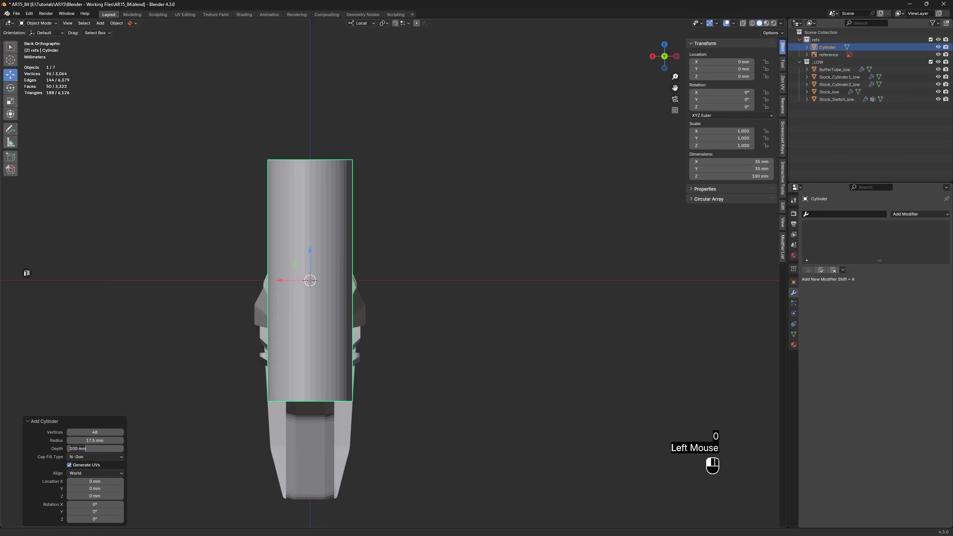
pyautogui.write('10')
pyautogui.press('Return')
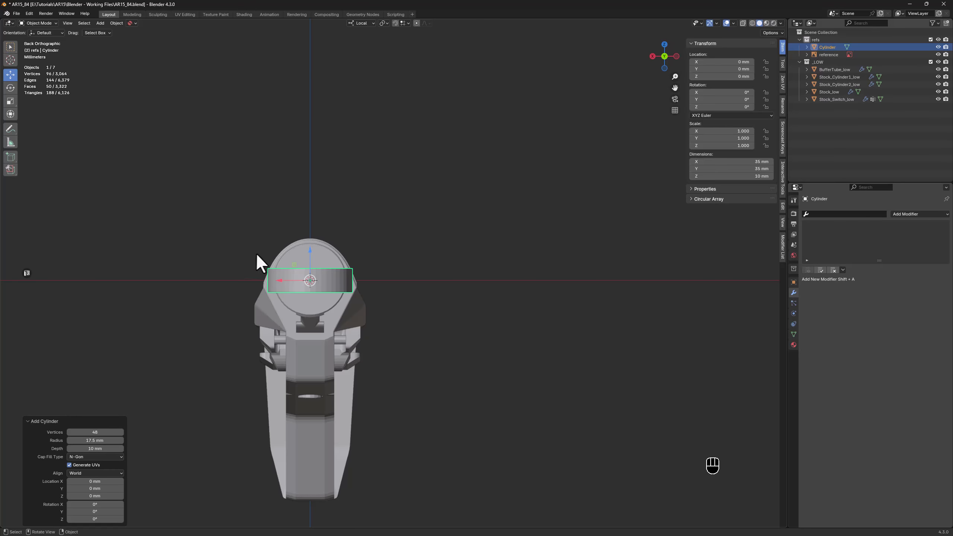
pyautogui.moveTo(256, 252); pyautogui.dragTo(385, 258, button='middle')
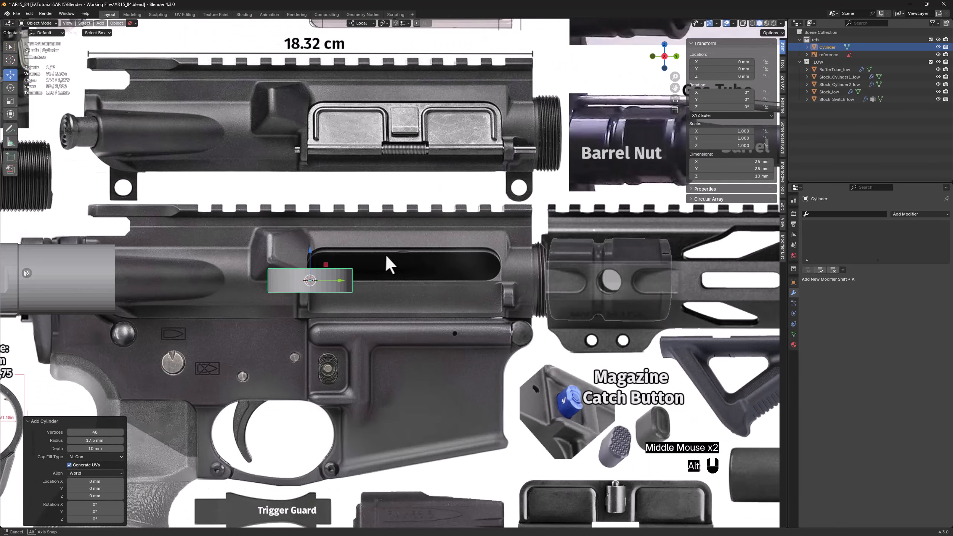
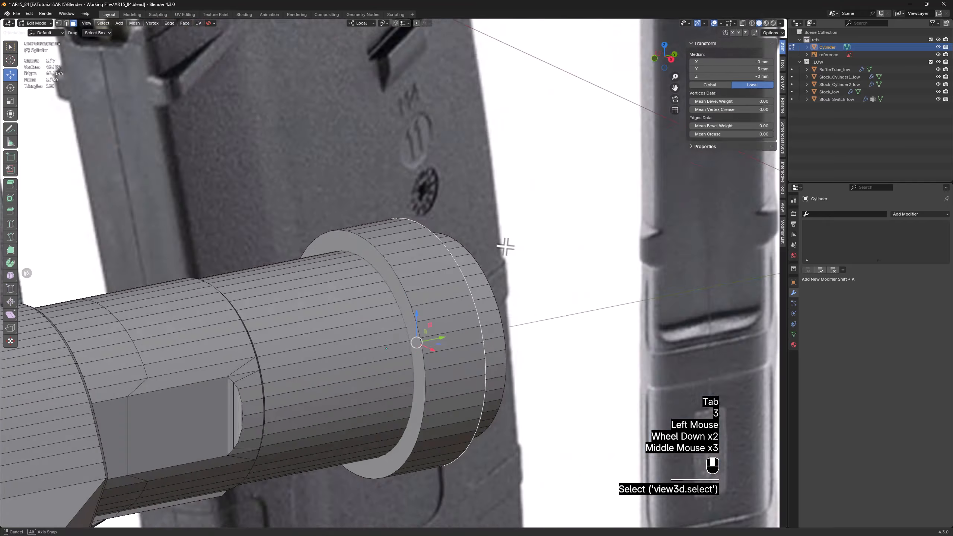
# Inset the two circular end faces of the cylinder by about 3 mm to match the buffer tube's wall
pyautogui.scroll(1, 413, 252)
pyautogui.keyDown('shift'); pyautogui.click(390, 270); pyautogui.keyUp('shift')
pyautogui.moveTo(509, 279); pyautogui.dragTo(392, 129, button='middle')
pyautogui.keyDown('alt'); pyautogui.scroll(1, 378, 268); pyautogui.keyUp('alt')
pyautogui.scroll(2, 392, 129)
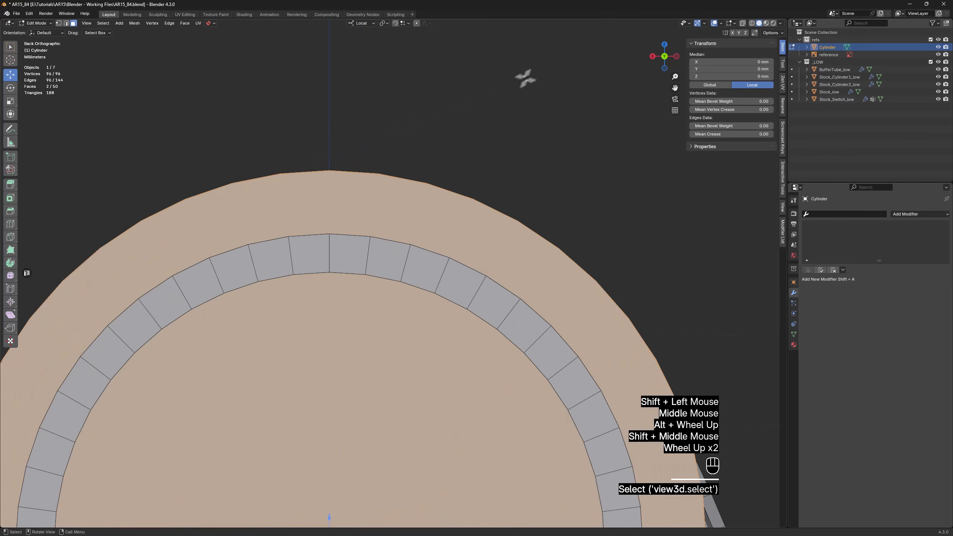
pyautogui.press('i')
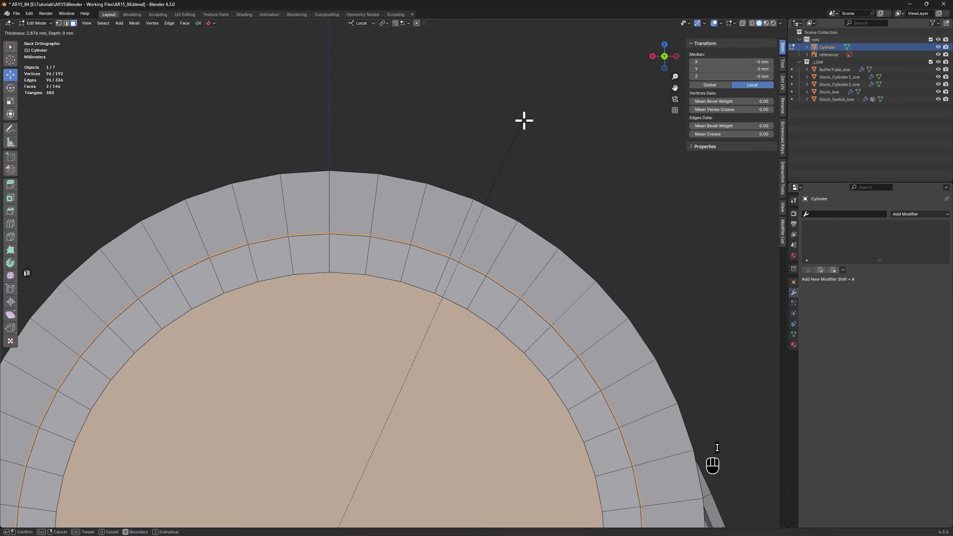
pyautogui.click(523, 122)
pyautogui.scroll(-1, 544, 206)
pyautogui.moveTo(545, 207); pyautogui.dragTo(516, 211, button='middle')
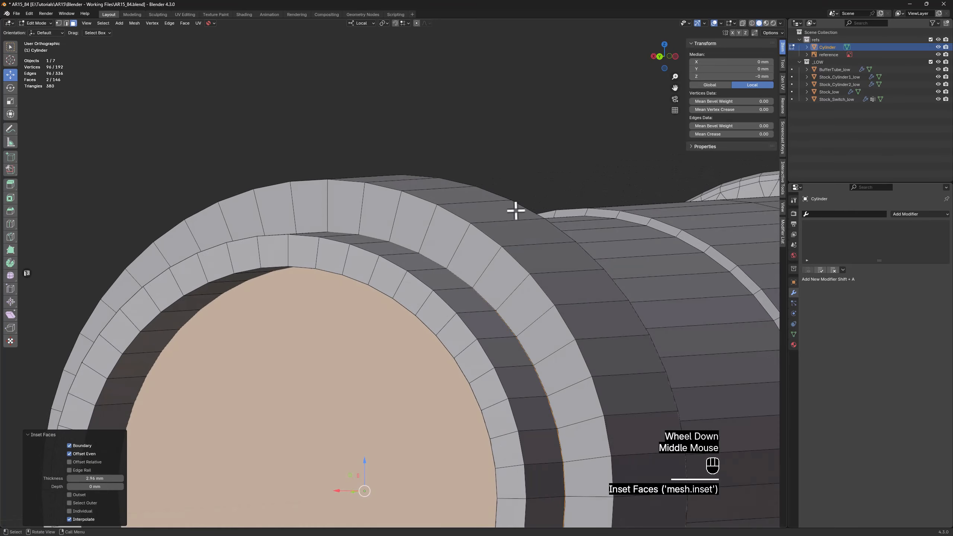
# Delete the inner faces on both ends of the cylinder and isolate the object in local view
pyautogui.hotkey('alt', 'z')
pyautogui.press('x')
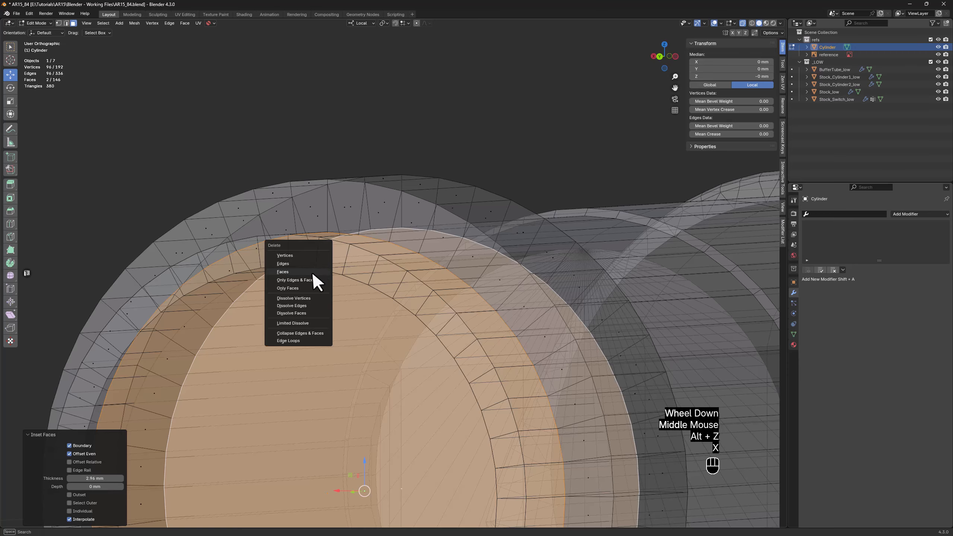
pyautogui.click(319, 272)
pyautogui.hotkey('alt', 'z')
pyautogui.press('/')
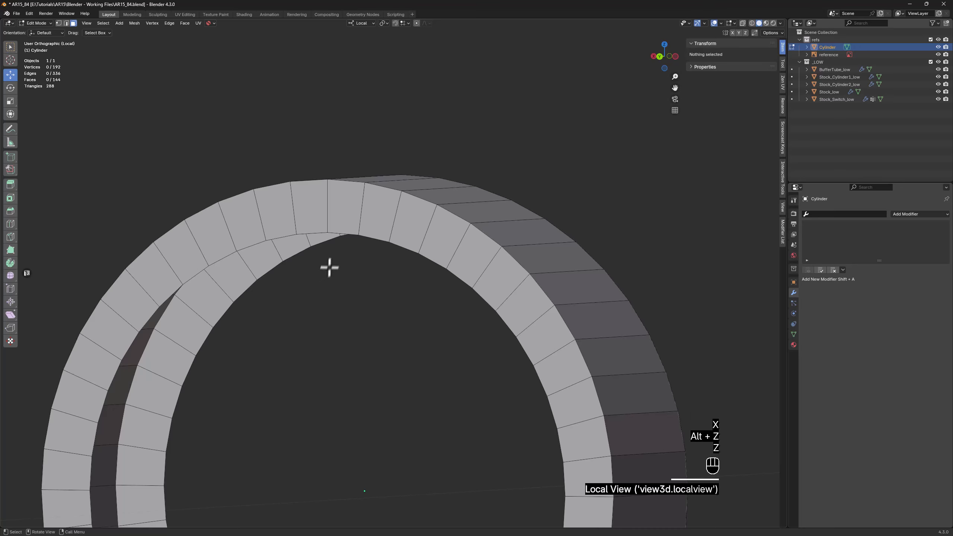
# Extrude the inner edge loop of one open end about 10 mm along local Y until it meets the opposite rim
pyautogui.press('2')
pyautogui.keyDown('alt'); pyautogui.click(344, 235); pyautogui.keyUp('alt')
pyautogui.scroll(-2, 341, 240)
pyautogui.moveTo(340, 241); pyautogui.dragTo(302, 248, button='middle')
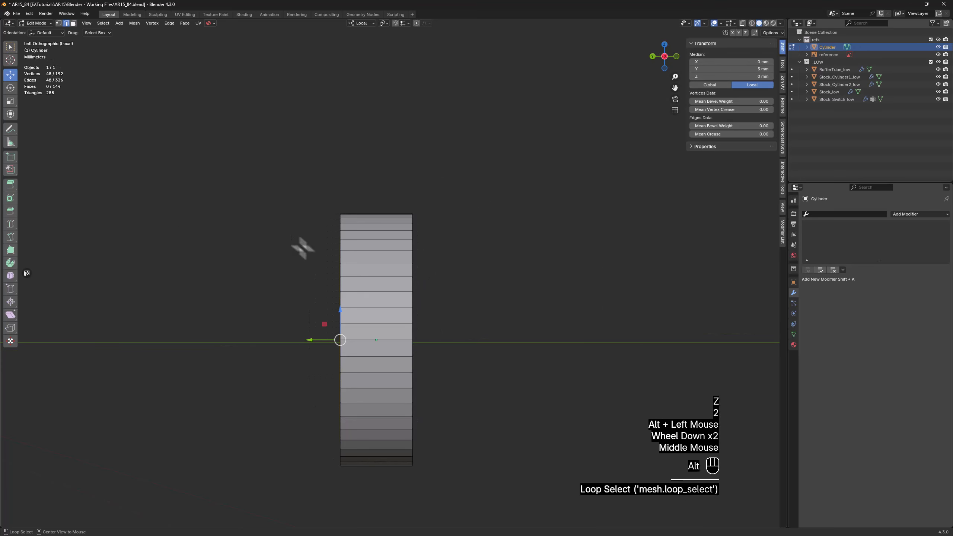
pyautogui.scroll(2, 383, 356)
pyautogui.hotkey('alt', 'z')
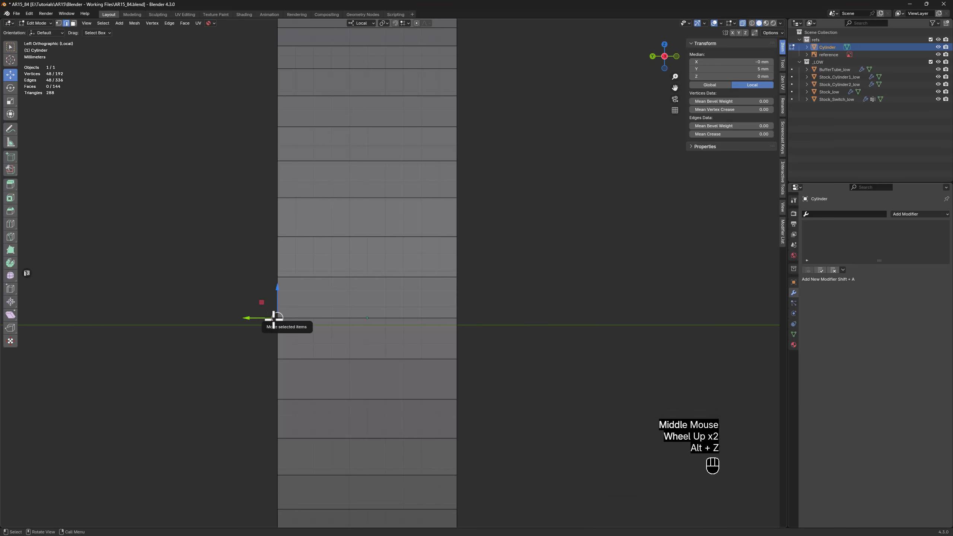
pyautogui.press('d')
pyautogui.moveTo(258, 319); pyautogui.dragTo(439, 319)
pyautogui.scroll(3, 380, 325)
pyautogui.scroll(4, 348, 320)
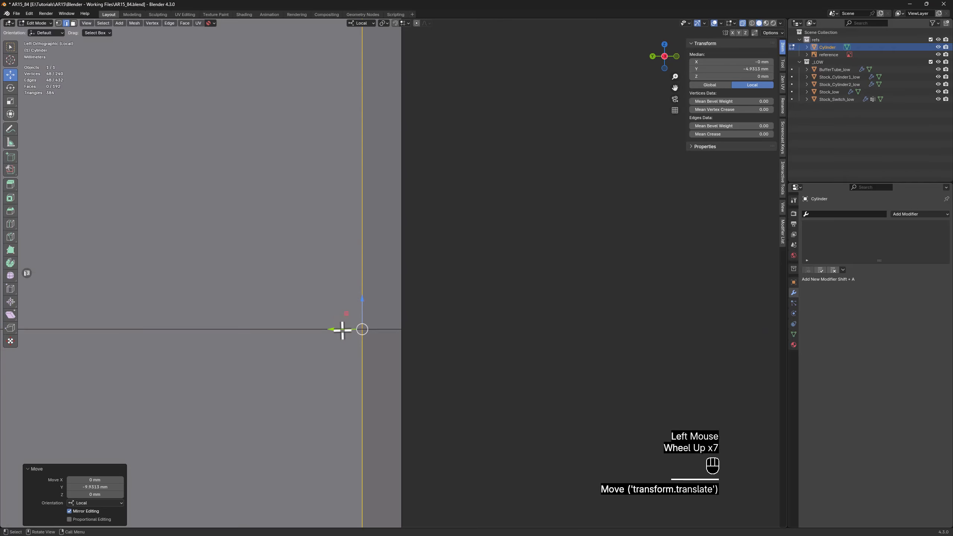
pyautogui.moveTo(342, 329); pyautogui.dragTo(322, 315)
pyautogui.scroll(-7, 323, 314)
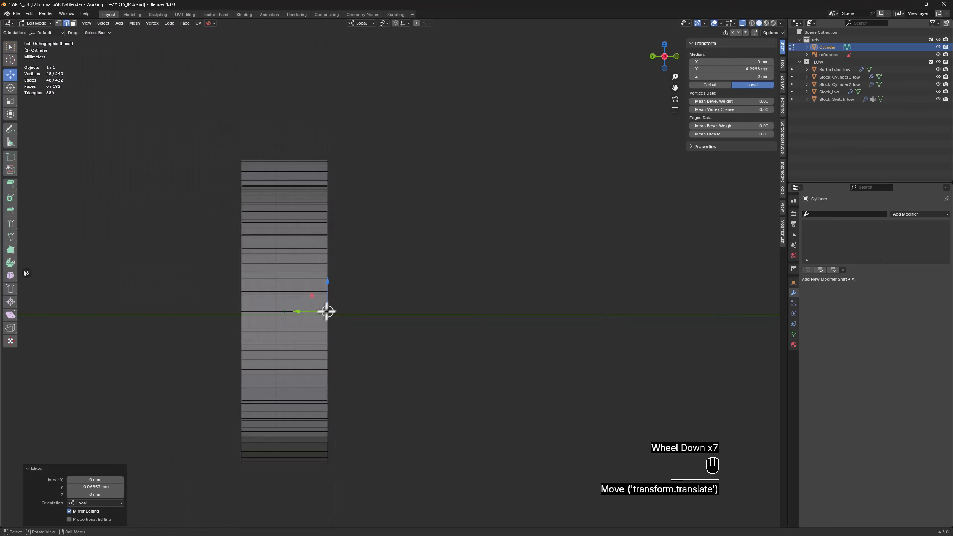
# Select the vertices on the far rim of the ring and merge them by distance
pyautogui.press('1')
pyautogui.moveTo(380, 102); pyautogui.dragTo(311, 507)
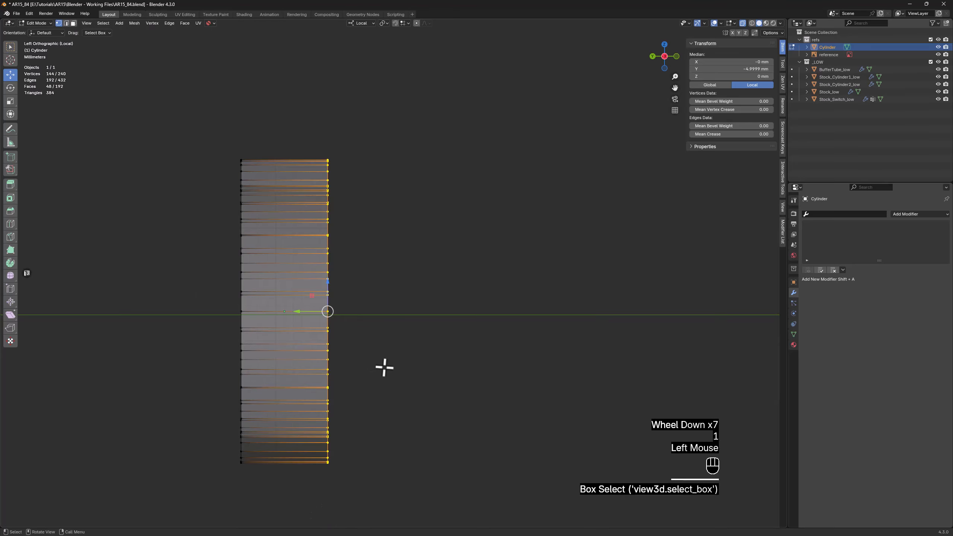
pyautogui.moveTo(384, 367); pyautogui.dragTo(388, 359, button='middle')
pyautogui.hotkey('alt', 'z')
pyautogui.press('m')
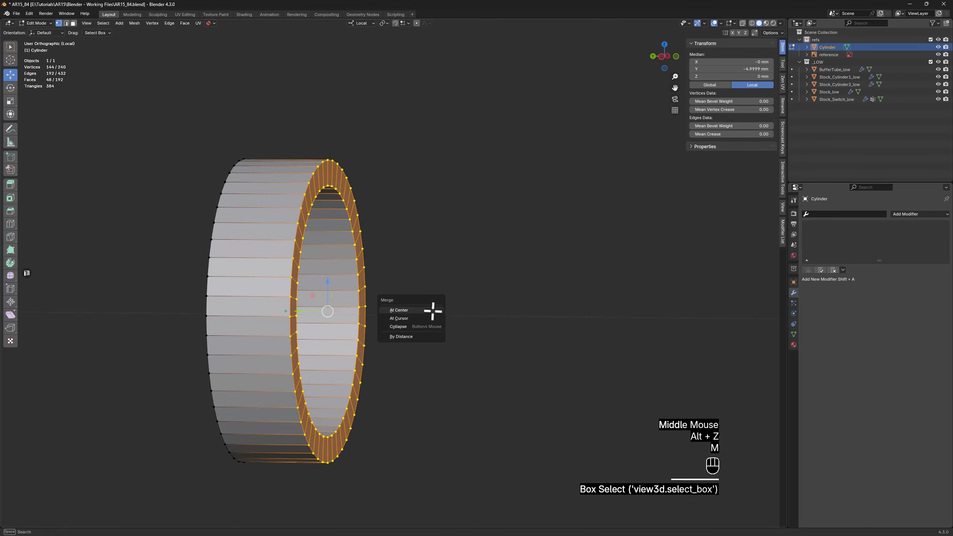
pyautogui.click(413, 336)
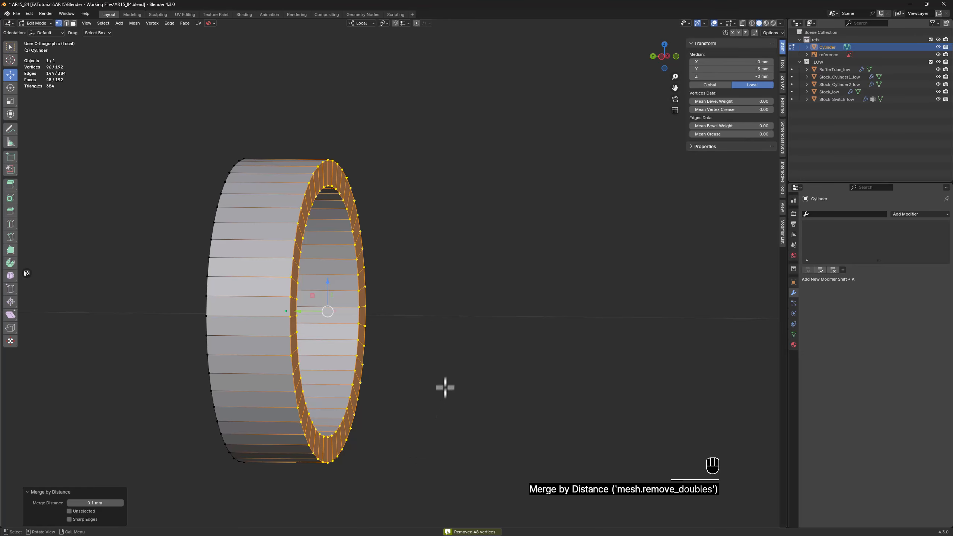
# Leave local view and move the ring along local Y onto the castle nut in the side reference image
pyautogui.press('z')
pyautogui.scroll(-3, 530, 307)
pyautogui.moveTo(391, 315); pyautogui.dragTo(363, 309, button='middle')
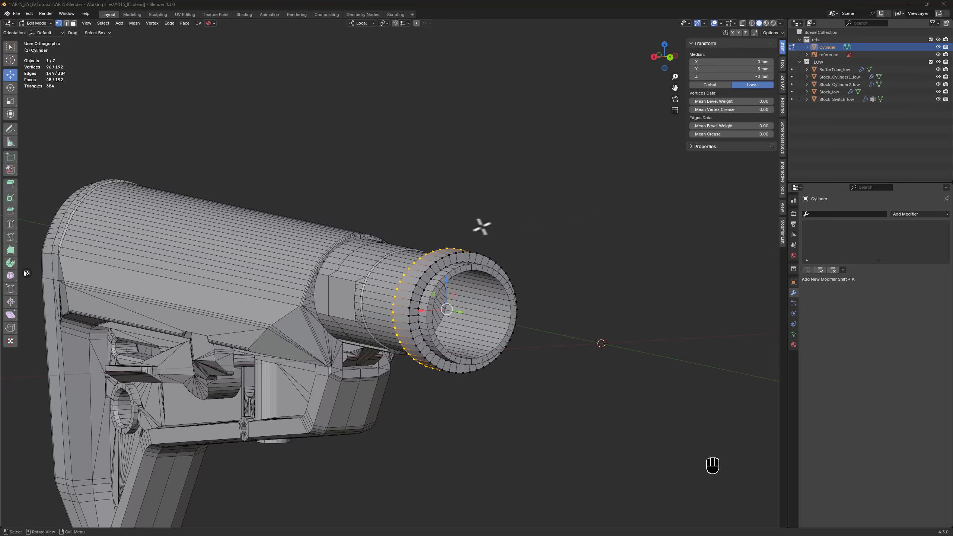
pyautogui.keyDown('alt'); pyautogui.moveTo(482, 226); pyautogui.dragTo(540, 228, button='middle'); pyautogui.keyUp('alt')
pyautogui.press('Tab')
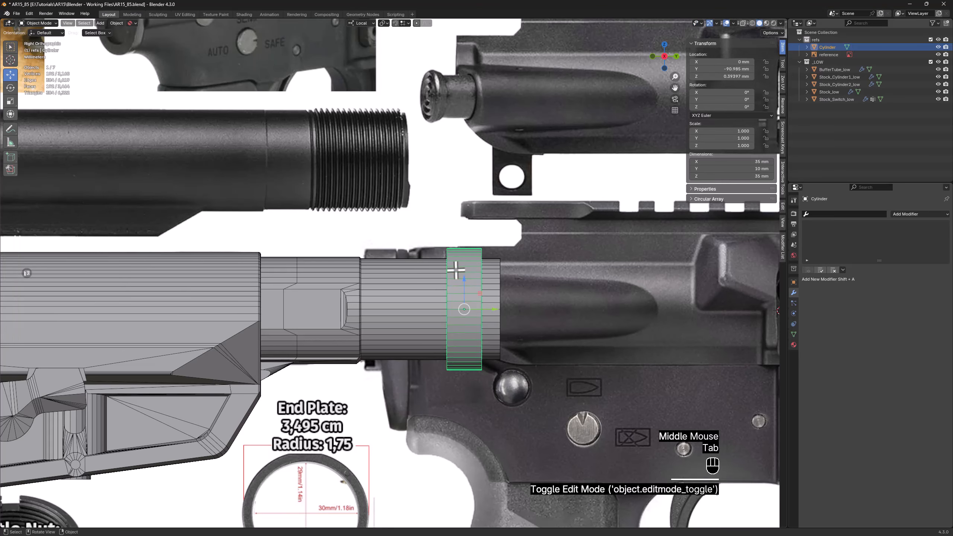
pyautogui.hotkey('alt', 'z')
pyautogui.moveTo(486, 309); pyautogui.dragTo(395, 309)
pyautogui.scroll(3, 387, 298)
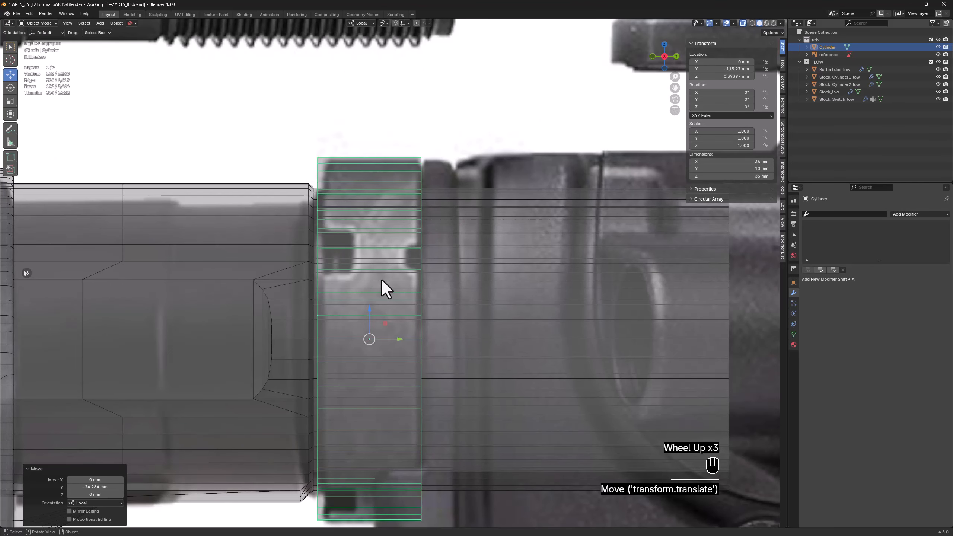
# Isolate the ring and connect its lengthwise edges with a loop around the middle of the inner and outer walls
pyautogui.press('z')
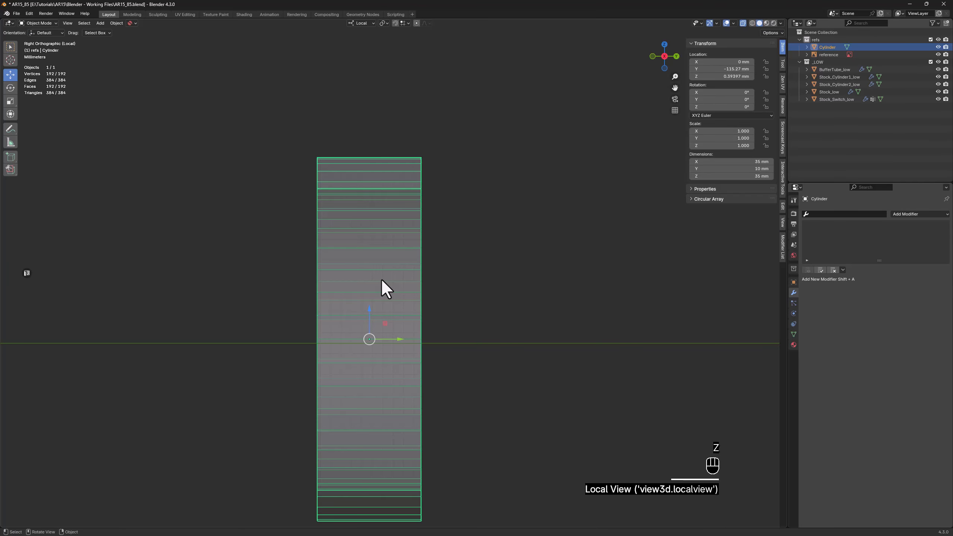
pyautogui.press('Tab')
pyautogui.press('2')
pyautogui.scroll(-1, 382, 278)
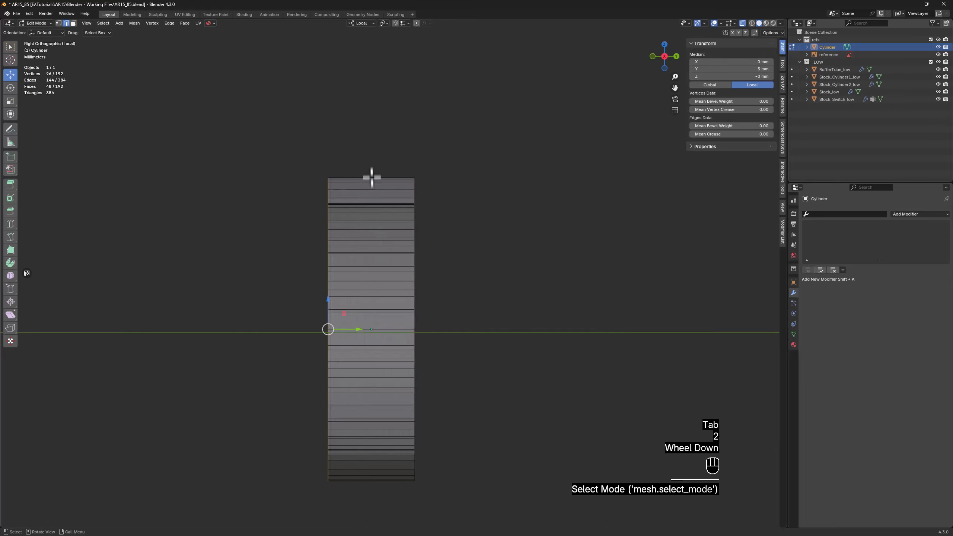
pyautogui.moveTo(361, 137); pyautogui.dragTo(375, 353)
pyautogui.moveTo(365, 508); pyautogui.dragTo(365, 506)
pyautogui.hotkey('alt', 'z')
pyautogui.moveTo(355, 298); pyautogui.dragTo(368, 269, button='middle')
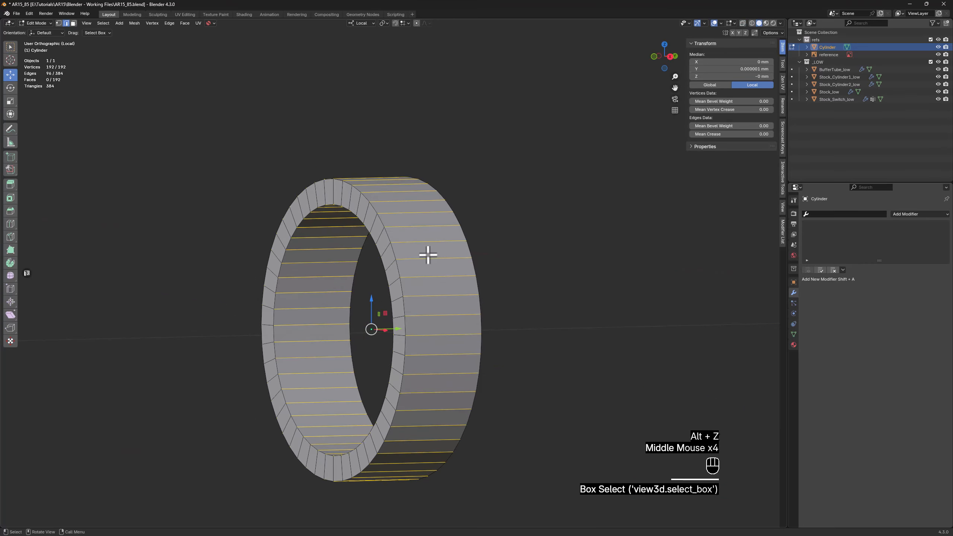
pyautogui.press('button5')
pyautogui.moveTo(433, 278); pyautogui.dragTo(411, 279, button='middle')
# Move the ring's middle loop about 1.8 mm toward the stock to match the notch depth in the reference
pyautogui.press('1')
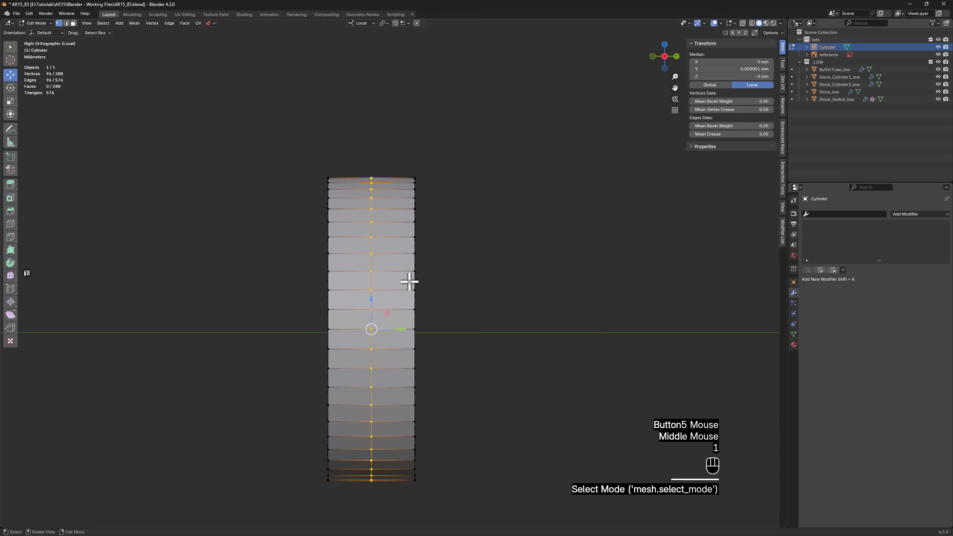
pyautogui.hotkey('alt', 'z')
pyautogui.moveTo(395, 157); pyautogui.dragTo(349, 505)
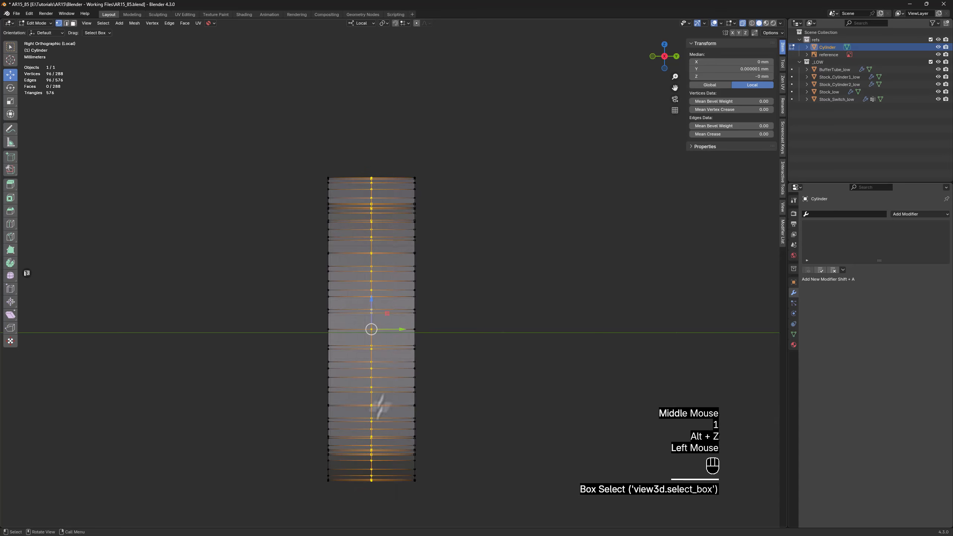
pyautogui.press('z')
pyautogui.moveTo(395, 332); pyautogui.dragTo(377, 328)
pyautogui.hotkey('alt', 'z')
pyautogui.moveTo(377, 327)
pyautogui.mouseDown(button='middle')
pyautogui.moveTo(392, 318)
pyautogui.moveTo(379, 327)
pyautogui.mouseUp(button='middle')
pyautogui.press('z')
# Delete the inner, outer and rim faces two segments wide at the ring's four quarter points to cut the stock-side notches
pyautogui.press('3')
pyautogui.hotkey('alt', 'z')
pyautogui.scroll(3, 380, 326)
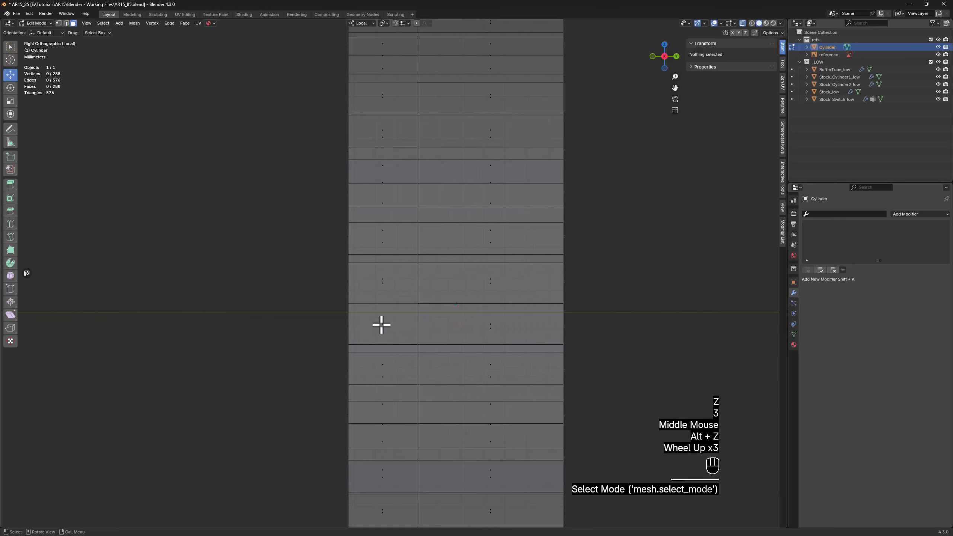
pyautogui.moveTo(335, 337); pyautogui.dragTo(393, 269)
pyautogui.scroll(-1, 393, 271)
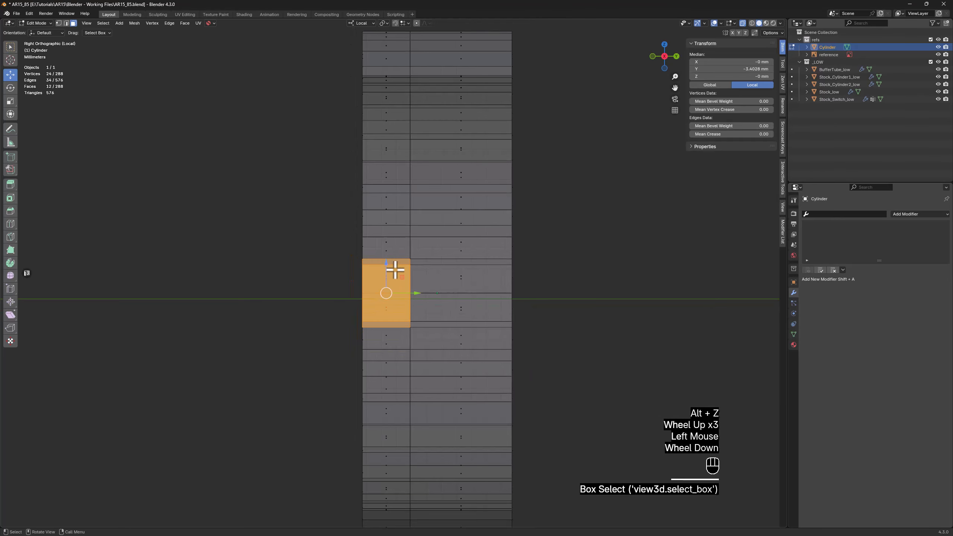
pyautogui.moveTo(393, 272); pyautogui.dragTo(447, 275, button='middle')
pyautogui.hotkey('alt', 'z')
pyautogui.moveTo(355, 228); pyautogui.dragTo(388, 296, button='middle')
pyautogui.hotkey('alt', 'z')
pyautogui.keyDown('shift'); pyautogui.moveTo(377, 341); pyautogui.dragTo(371, 332); pyautogui.keyUp('shift')
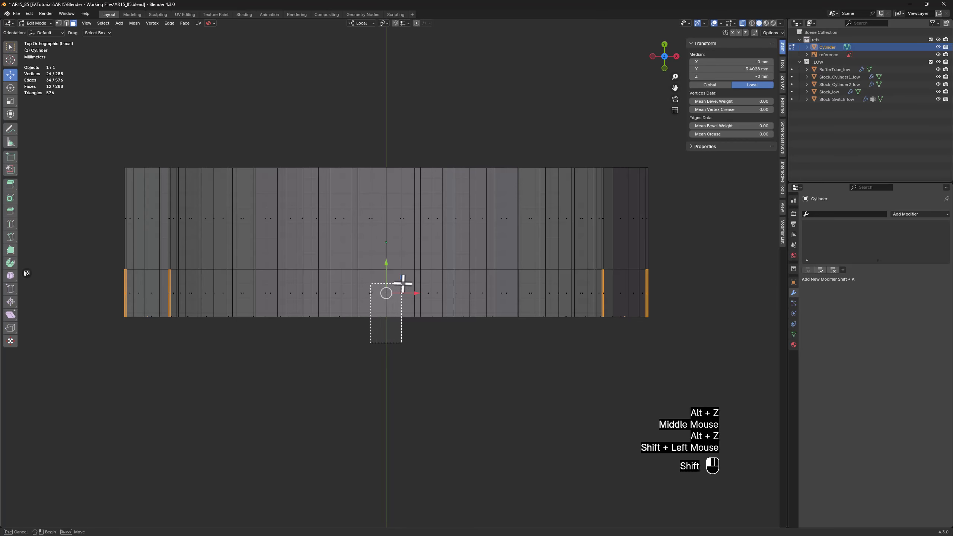
pyautogui.keyDown('shift'); pyautogui.moveTo(403, 283); pyautogui.dragTo(405, 282); pyautogui.keyUp('shift')
pyautogui.moveTo(364, 337); pyautogui.dragTo(347, 268, button='middle')
pyautogui.hotkey('alt', 'z')
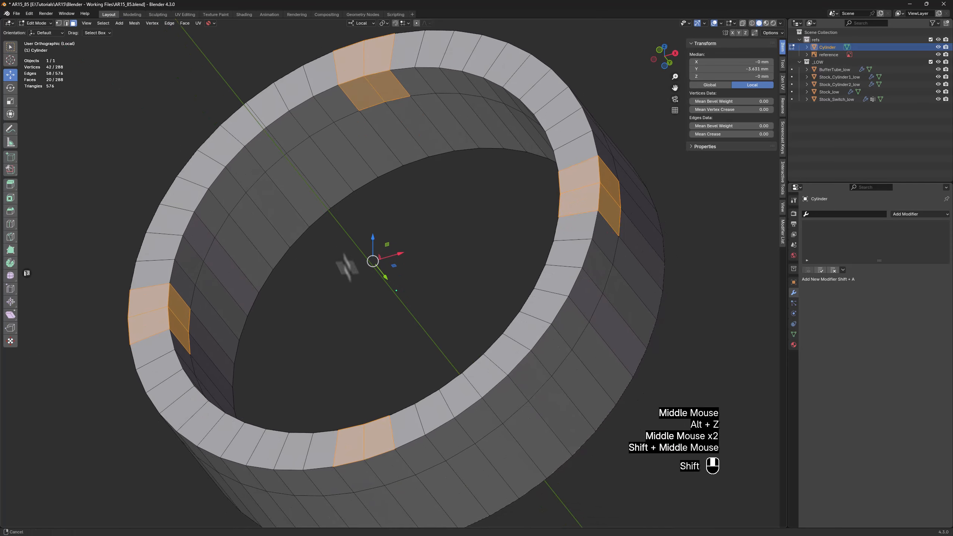
pyautogui.keyDown('shift'); pyautogui.click(363, 432); pyautogui.keyUp('shift')
pyautogui.keyDown('shift'); pyautogui.click(368, 432); pyautogui.keyUp('shift')
pyautogui.scroll(-2, 401, 344)
pyautogui.moveTo(404, 332); pyautogui.dragTo(408, 401, button='middle')
pyautogui.keyDown('shift'); pyautogui.click(360, 120); pyautogui.keyUp('shift')
pyautogui.keyDown('shift'); pyautogui.click(360, 120); pyautogui.keyUp('shift')
pyautogui.moveTo(361, 122); pyautogui.dragTo(354, 183, button='middle')
pyautogui.press('x')
pyautogui.click(353, 182)
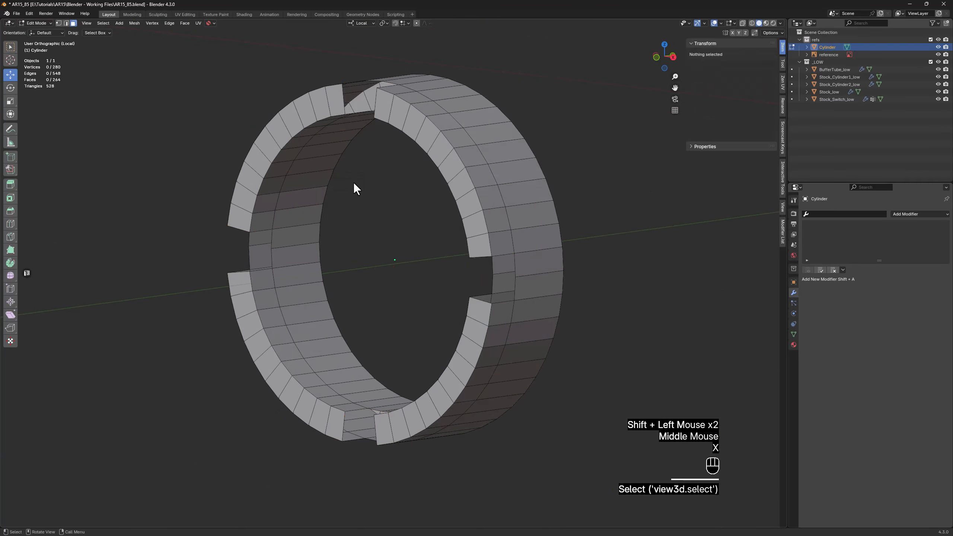
# Fill the open border of each of the four notches with a face
pyautogui.press('2')
pyautogui.keyDown('alt'); pyautogui.click(265, 250); pyautogui.keyUp('alt')
pyautogui.press('f')
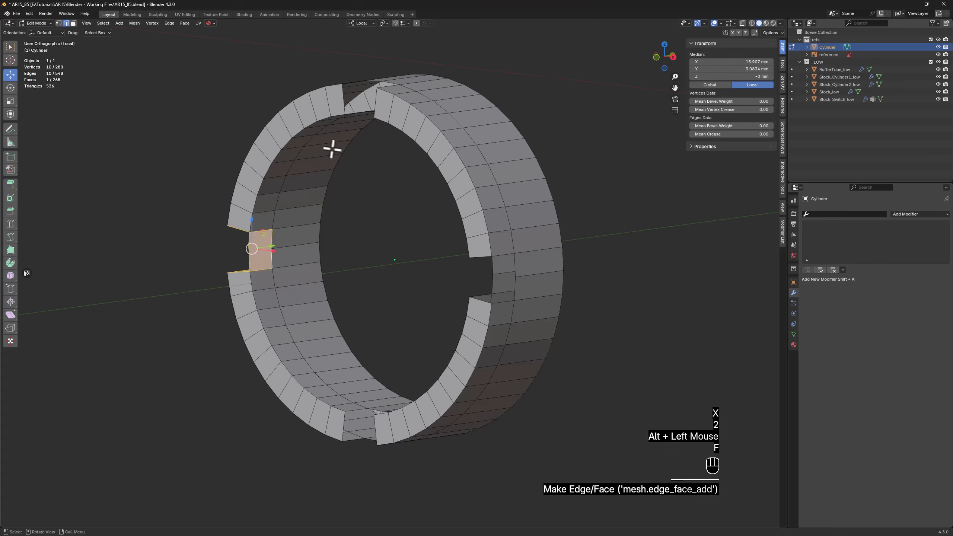
pyautogui.moveTo(330, 149); pyautogui.dragTo(404, 113, button='middle')
pyautogui.keyDown('alt'); pyautogui.click(409, 105); pyautogui.keyUp('alt')
pyautogui.press('f')
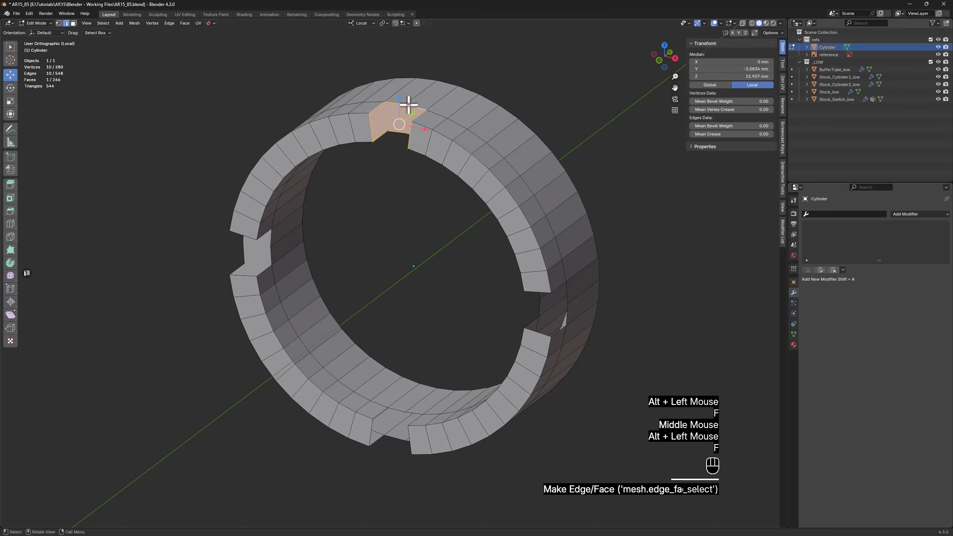
pyautogui.keyDown('alt'); pyautogui.click(565, 304); pyautogui.keyUp('alt')
pyautogui.press('f')
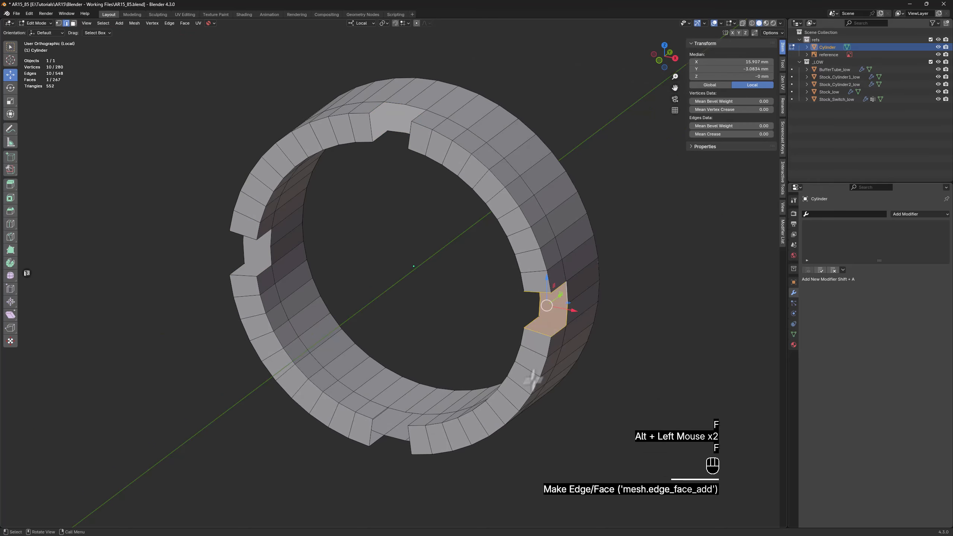
pyautogui.keyDown('alt'); pyautogui.click(382, 413); pyautogui.keyUp('alt')
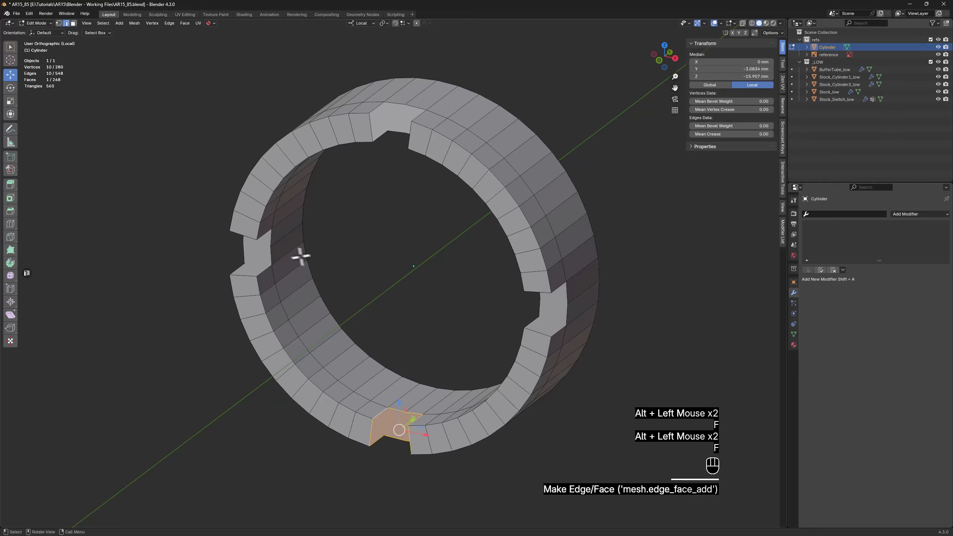
# Connect the inner and outer vertices at the middle and corners of the two side notches to split their filled faces
pyautogui.moveTo(301, 257); pyautogui.dragTo(345, 257, button='middle')
pyautogui.scroll(2, 379, 260)
pyautogui.press('1')
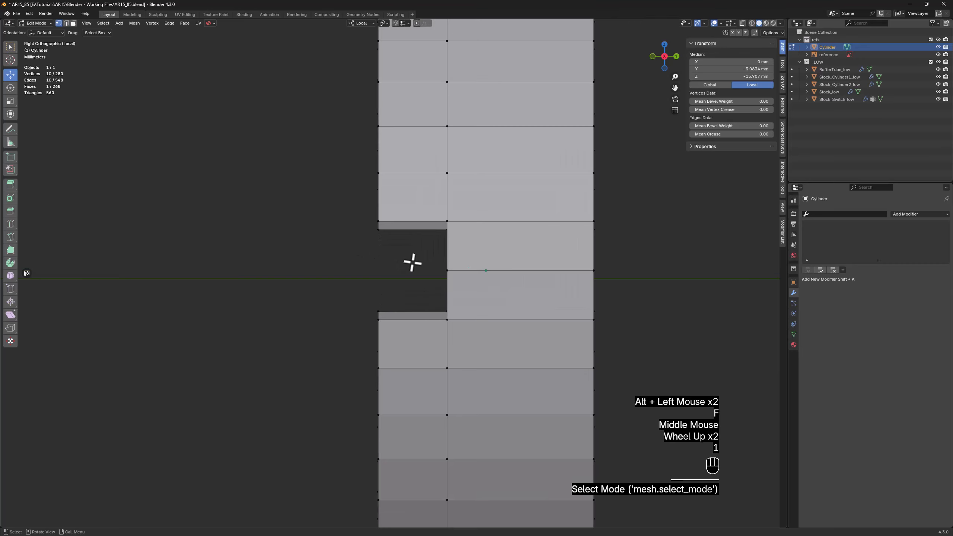
pyautogui.hotkey('alt', 'z')
pyautogui.moveTo(424, 285); pyautogui.dragTo(460, 245)
pyautogui.moveTo(460, 245); pyautogui.dragTo(374, 276, button='middle')
pyautogui.press('f')
pyautogui.scroll(2, 474, 337)
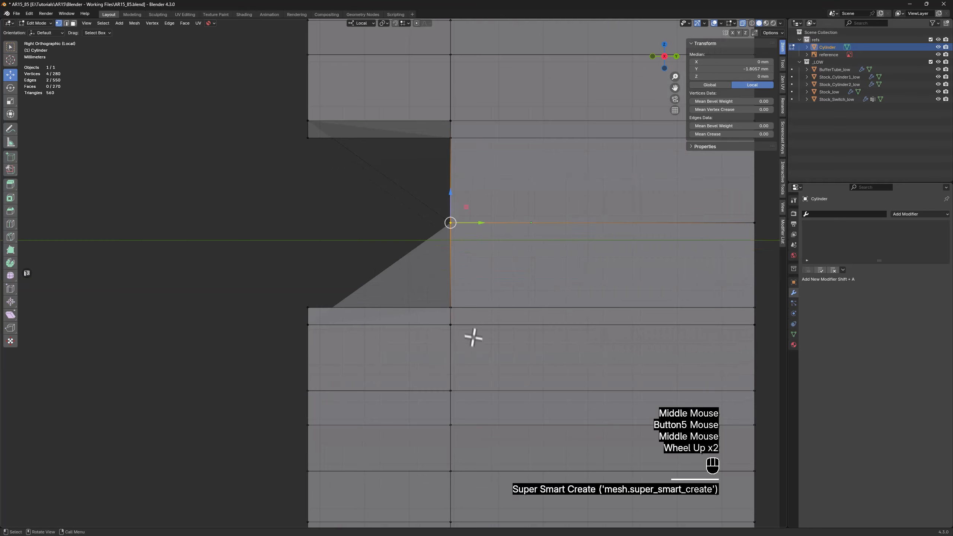
pyautogui.moveTo(431, 351); pyautogui.dragTo(462, 277)
pyautogui.press('f')
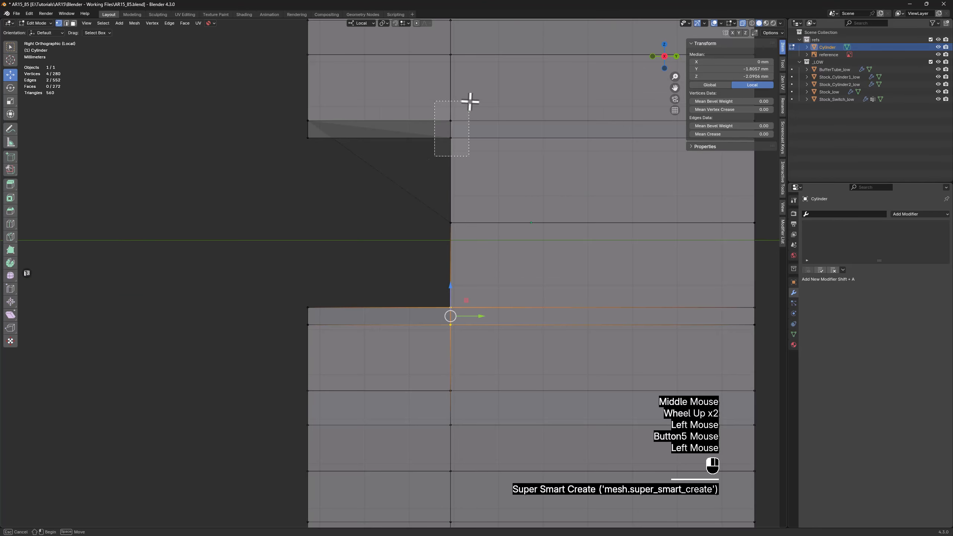
pyautogui.moveTo(470, 102); pyautogui.dragTo(469, 102)
pyautogui.press('f')
pyautogui.scroll(-3, 451, 120)
pyautogui.hotkey('alt', 'z')
pyautogui.moveTo(450, 120)
pyautogui.mouseDown(button='middle')
pyautogui.moveTo(428, 118)
pyautogui.moveTo(439, 114)
pyautogui.mouseUp(button='middle')
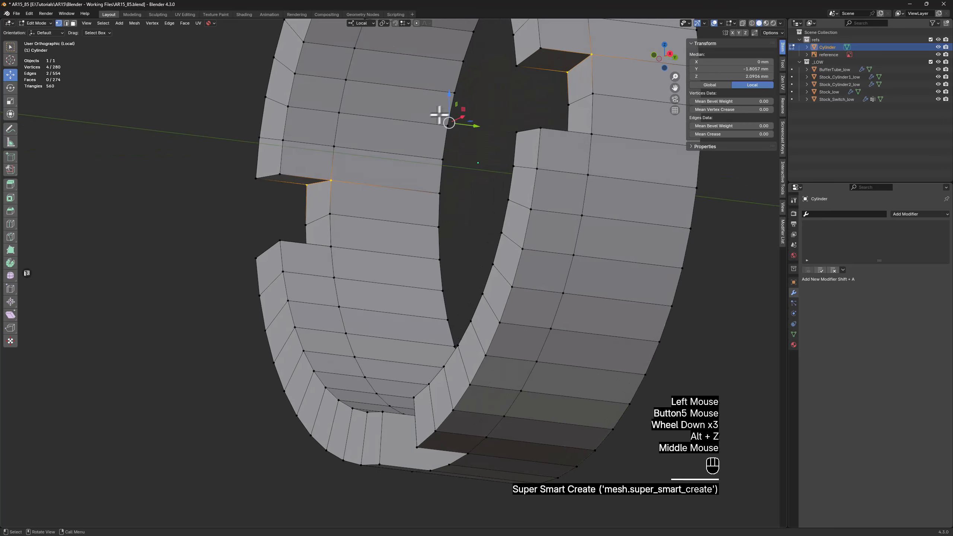
pyautogui.scroll(-1, 440, 116)
# Connect the inner and outer vertices at the corners and middle of the upper and lower notches to split their filled faces
pyautogui.moveTo(419, 149); pyautogui.dragTo(427, 205, button='middle')
pyautogui.hotkey('alt', 'z')
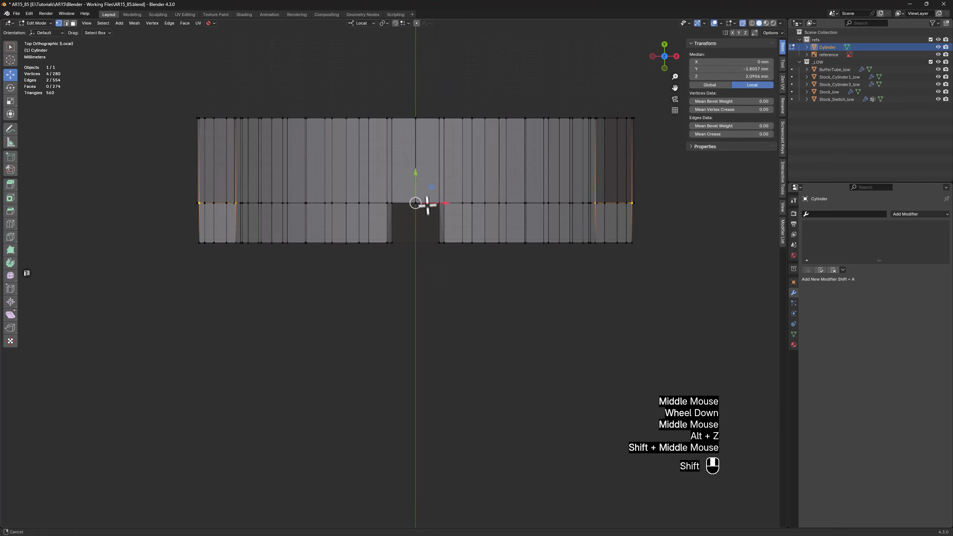
pyautogui.scroll(2, 427, 204)
pyautogui.moveTo(448, 208); pyautogui.dragTo(481, 166)
pyautogui.press('f')
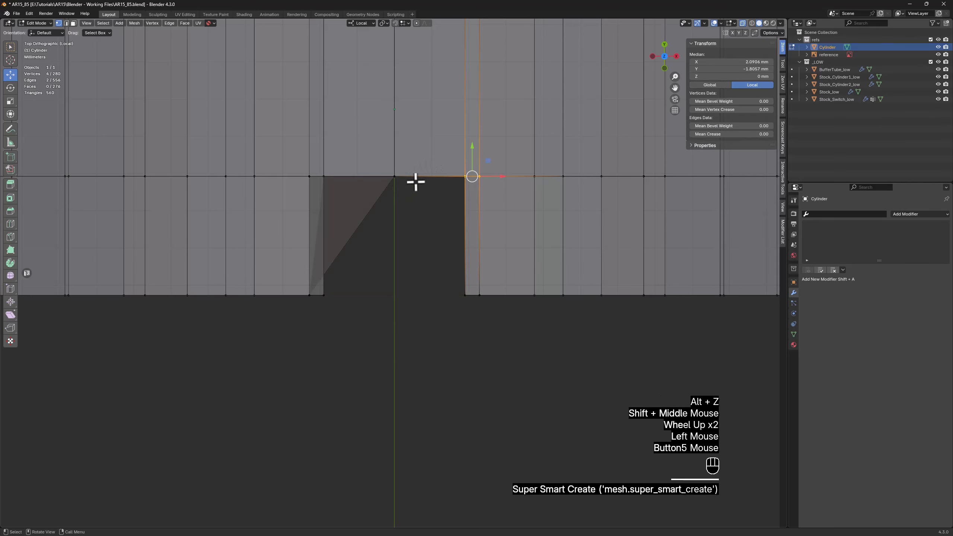
pyautogui.moveTo(296, 208); pyautogui.dragTo(337, 162)
pyautogui.press('f')
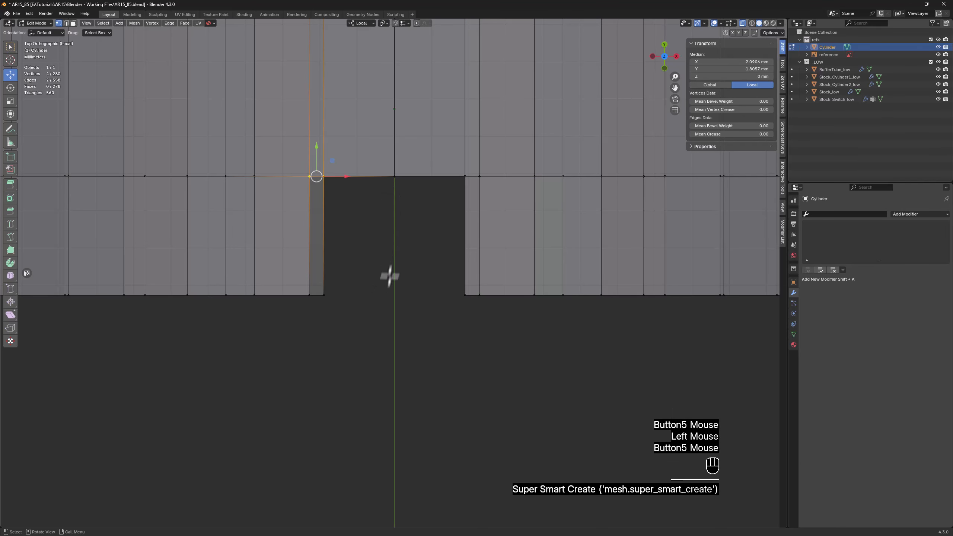
pyautogui.moveTo(380, 212); pyautogui.dragTo(420, 166)
pyautogui.moveTo(423, 268); pyautogui.dragTo(191, 197, button='middle')
pyautogui.hotkey('alt', 'z')
pyautogui.scroll(-1, 415, 232)
pyautogui.scroll(1, 415, 232)
pyautogui.scroll(-2, 415, 231)
pyautogui.press('f')
# Bevel the outer rim edges of all four raised sections between the notches by 0.399 mm with two segments
pyautogui.press('2')
pyautogui.keyDown('alt'); pyautogui.click(456, 178); pyautogui.keyUp('alt')
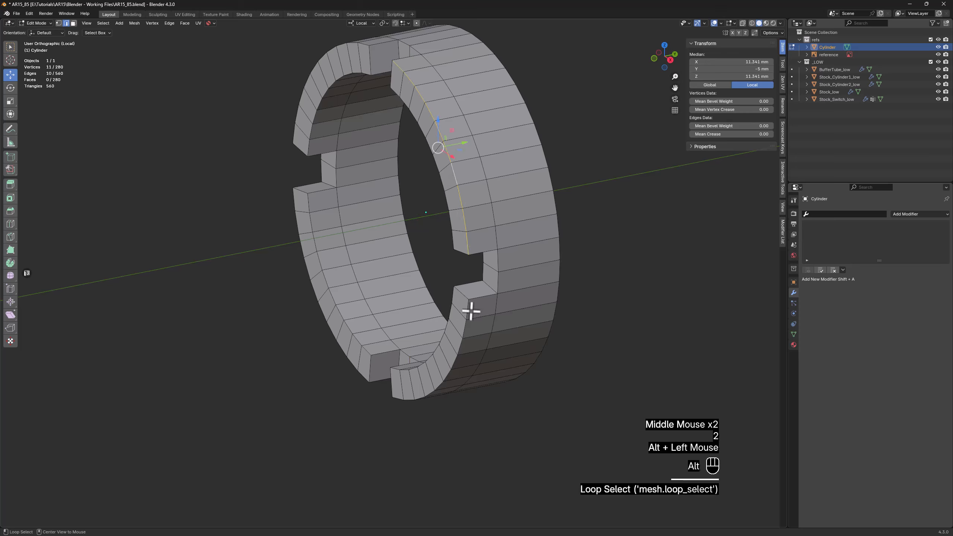
pyautogui.keyDown('alt'); pyautogui.keyDown('shift'); pyautogui.click(464, 328); pyautogui.keyUp('shift'); pyautogui.keyUp('alt')
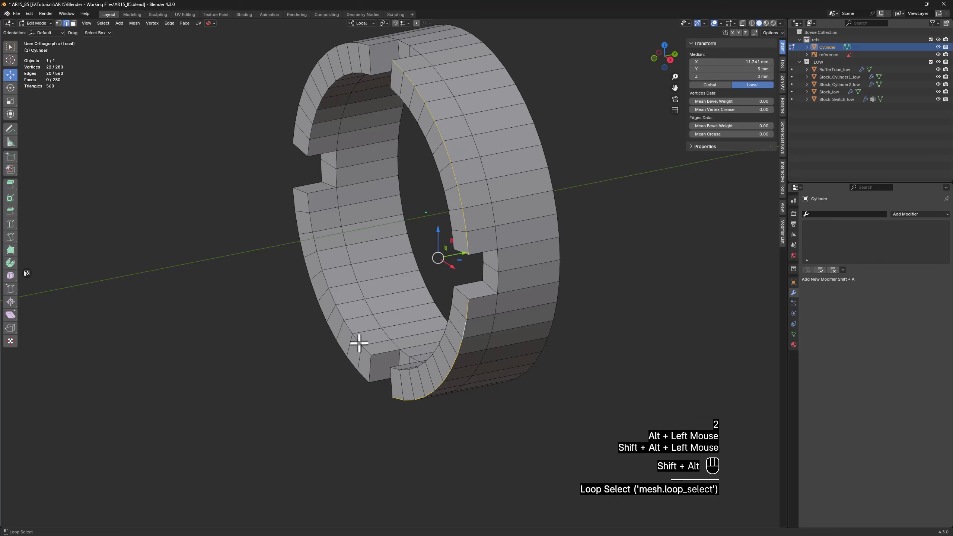
pyautogui.keyDown('alt'); pyautogui.keyDown('shift'); pyautogui.click(332, 333); pyautogui.keyUp('shift'); pyautogui.keyUp('alt')
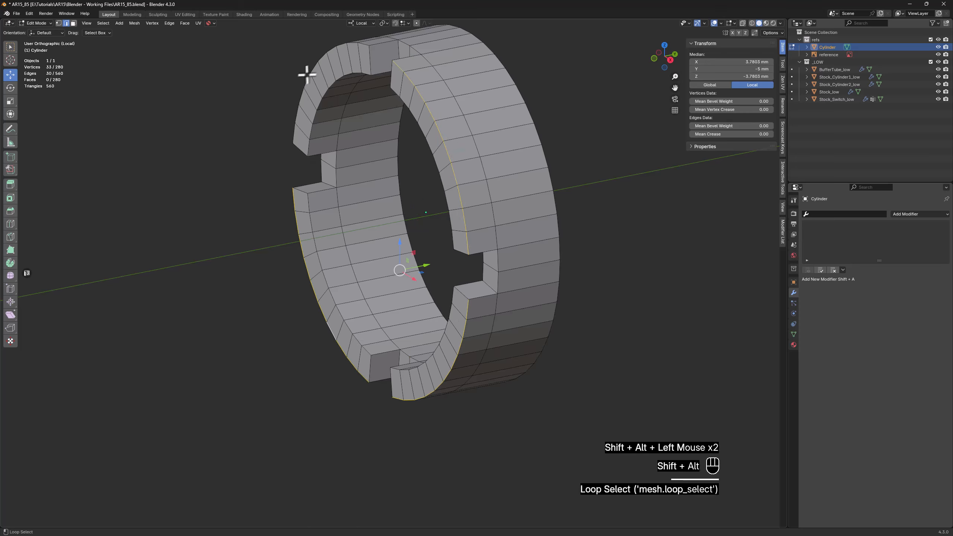
pyautogui.press('z')
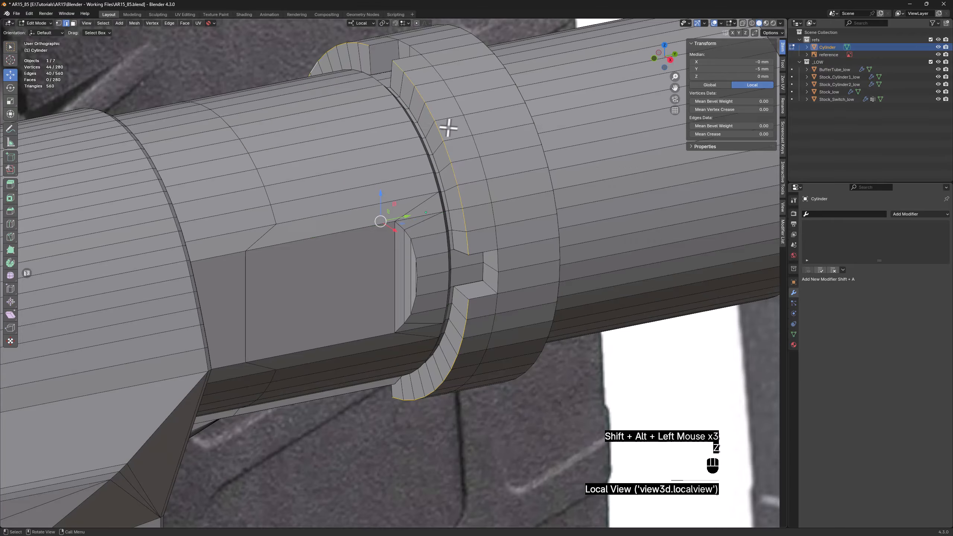
pyautogui.keyDown('shift'); pyautogui.moveTo(449, 128); pyautogui.dragTo(397, 219, button='middle'); pyautogui.keyUp('shift')
pyautogui.scroll(2, 386, 234)
pyautogui.scroll(1, 385, 234)
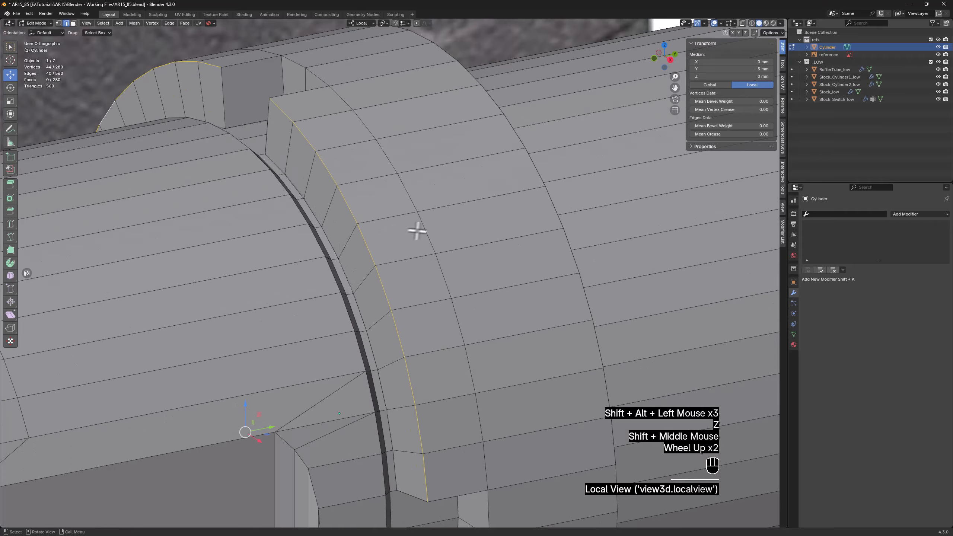
pyautogui.hotkey('ctrl', 'b')
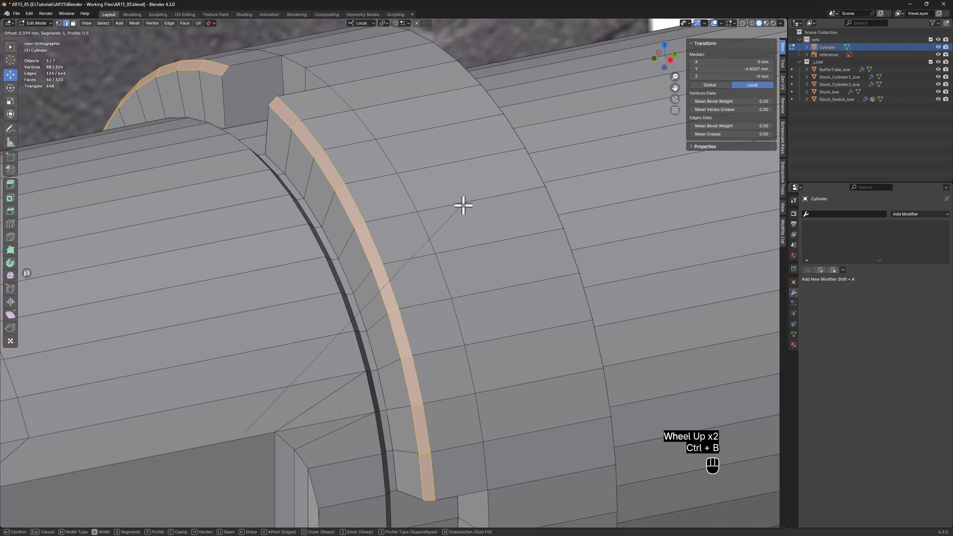
pyautogui.click(463, 205)
pyautogui.scroll(-3, 462, 205)
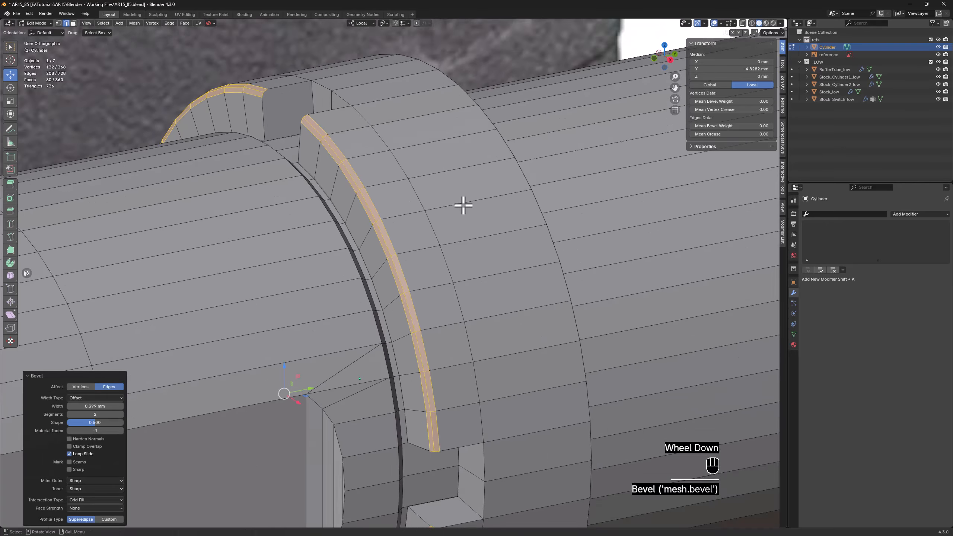
# Examine the end plate's side profile, front view and dimensions in the AR15 reference image in Windows Photo Viewer
pyautogui.moveTo(462, 204); pyautogui.dragTo(437, 180, button='middle')
pyautogui.press('z')
pyautogui.press('z')
pyautogui.scroll(-4, 428, 187)
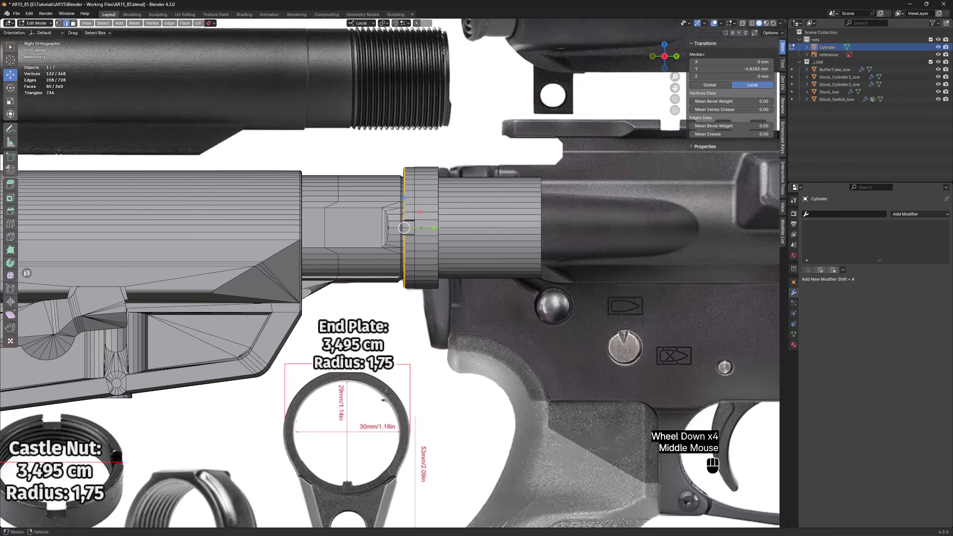
pyautogui.hotkey('alt', 'Tab')
pyautogui.scroll(5, 523, 199)
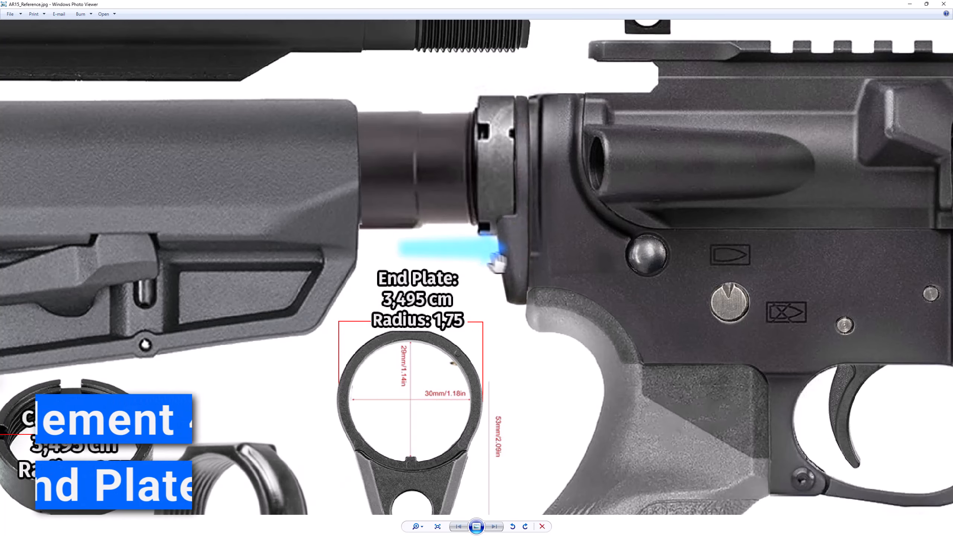
pyautogui.scroll(-2, 489, 259)
pyautogui.moveTo(424, 422); pyautogui.dragTo(445, 375)
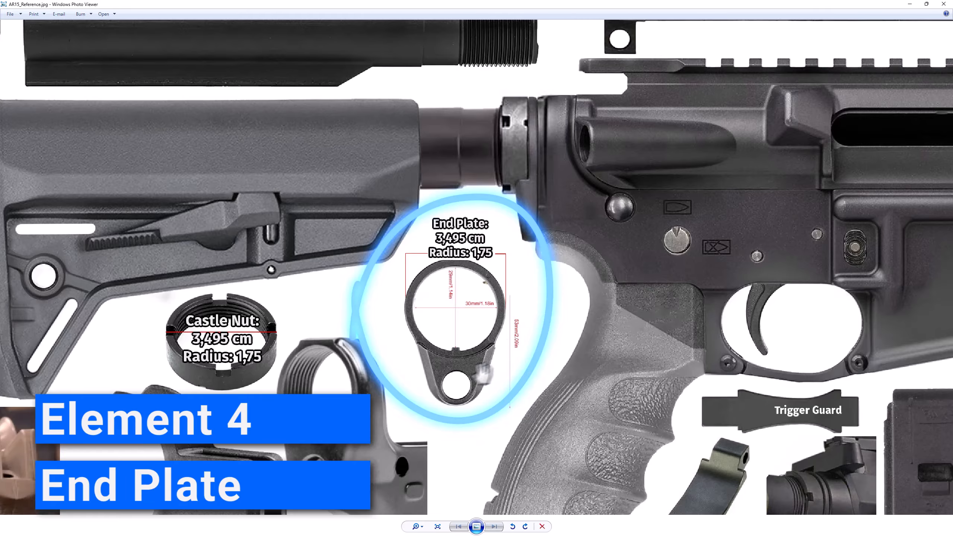
pyautogui.scroll(-3, 454, 323)
pyautogui.moveTo(334, 433); pyautogui.dragTo(635, 113)
pyautogui.scroll(3, 380, 439)
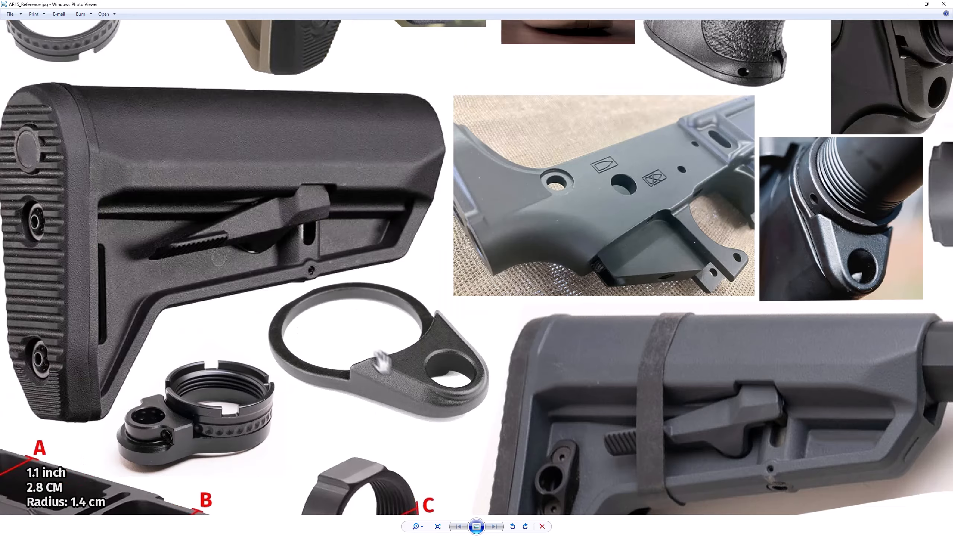
pyautogui.scroll(-4, 412, 377)
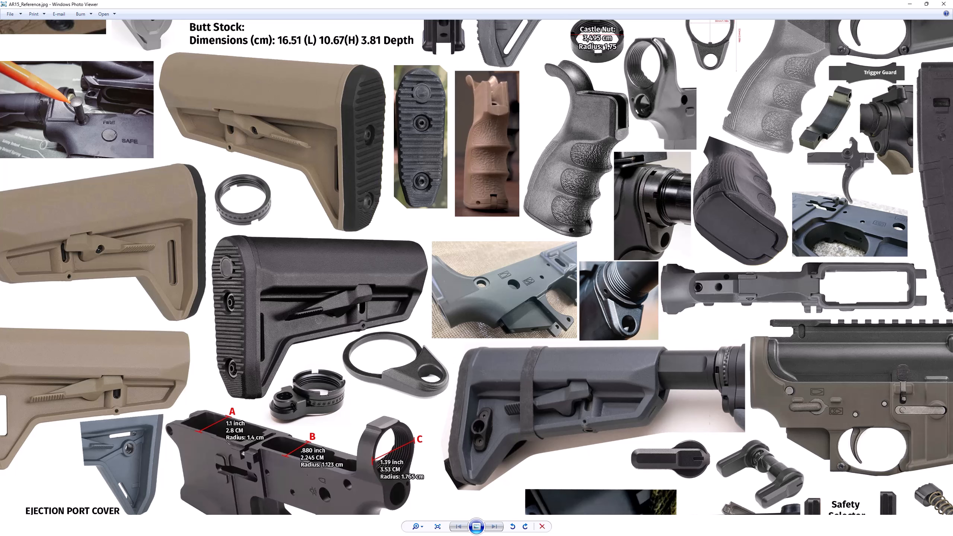
# Back in Blender, duplicate the castle nut's receiver-side face ring in place and separate the copy into its own object
pyautogui.hotkey('alt', 'Tab')
pyautogui.moveTo(463, 237); pyautogui.dragTo(415, 230, button='middle')
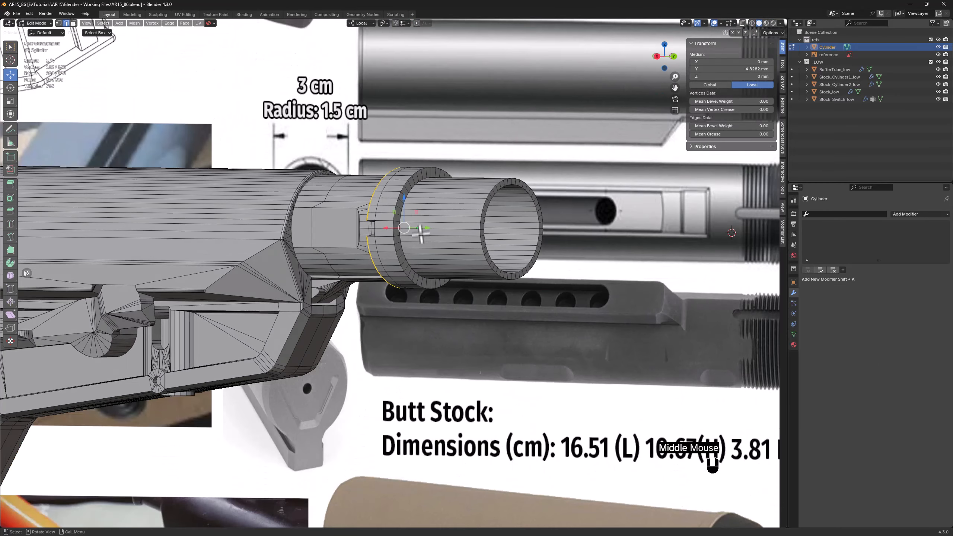
pyautogui.scroll(3, 415, 203)
pyautogui.press('3')
pyautogui.keyDown('alt'); pyautogui.click(406, 190); pyautogui.keyUp('alt')
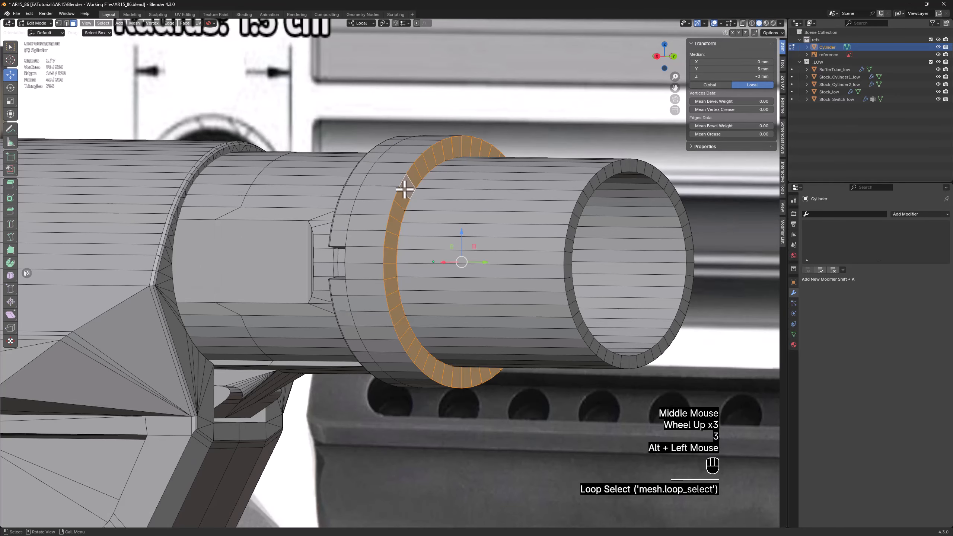
pyautogui.hotkey('shift', 'd')
pyautogui.rightClick(531, 165)
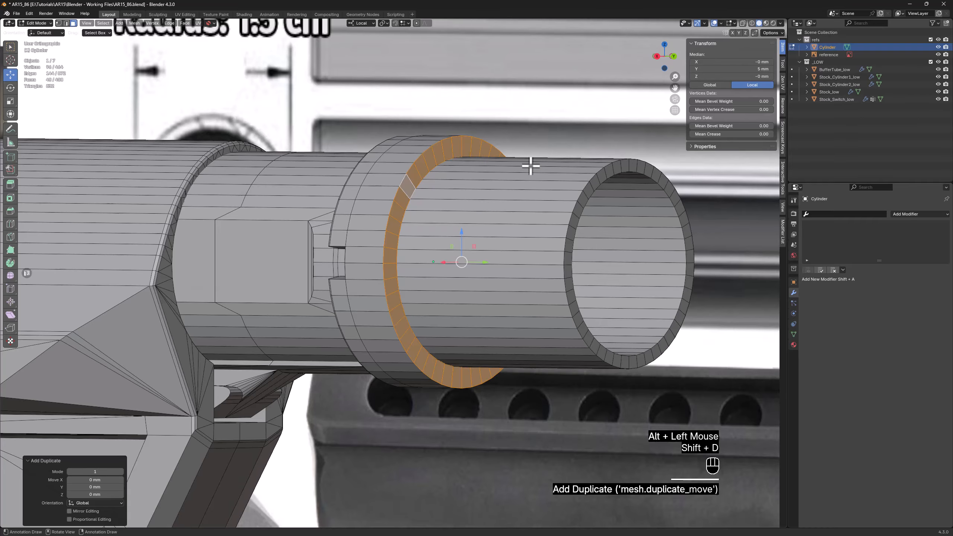
pyautogui.press('p')
pyautogui.click(530, 167)
pyautogui.press('Tab')
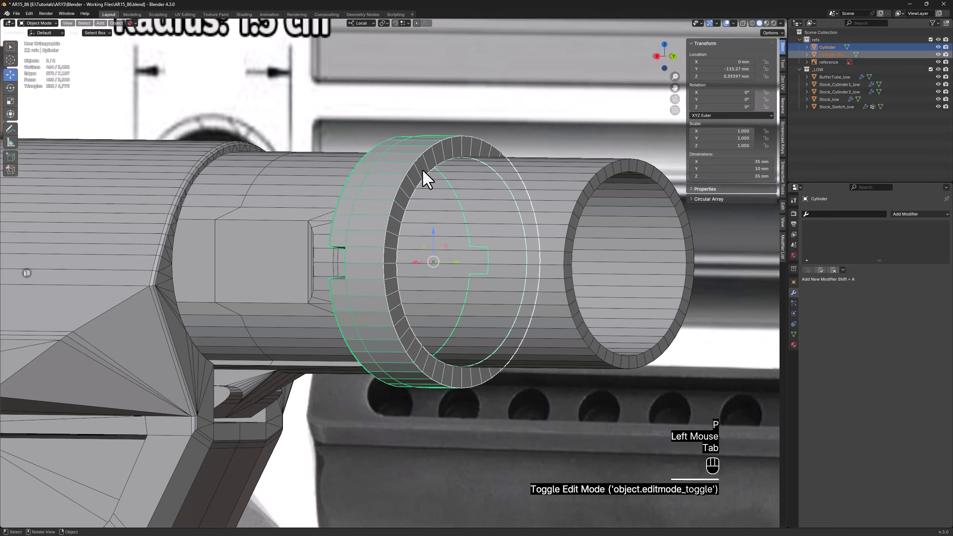
# Isolate the separated face ring and move its origin to the ring's centre with Quick Origin
pyautogui.click(422, 169)
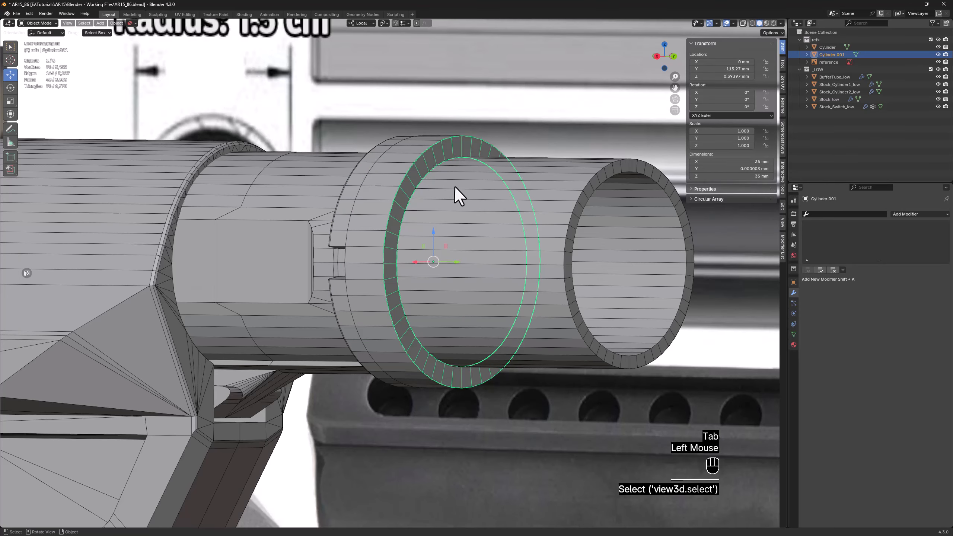
pyautogui.press('KP_Divide')
pyautogui.moveTo(454, 186); pyautogui.dragTo(519, 187, button='middle')
pyautogui.rightClick(480, 230)
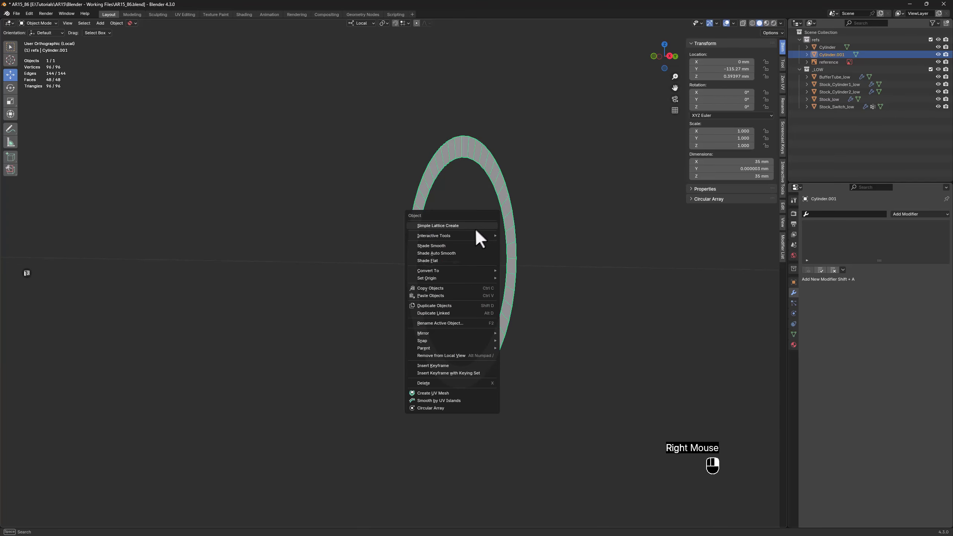
pyautogui.moveTo(473, 235)
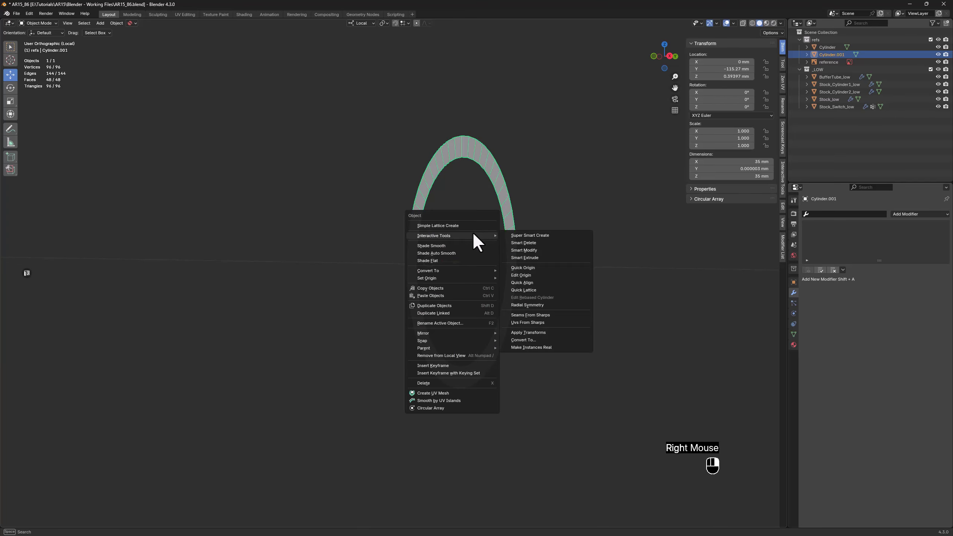
pyautogui.click(531, 266)
pyautogui.moveTo(530, 267); pyautogui.dragTo(454, 181, button='middle')
# Extrude the whole flat ring 3.105 mm toward the receiver to give the end plate its thickness
pyautogui.scroll(1, 454, 166)
pyautogui.press('Tab')
pyautogui.press('3')
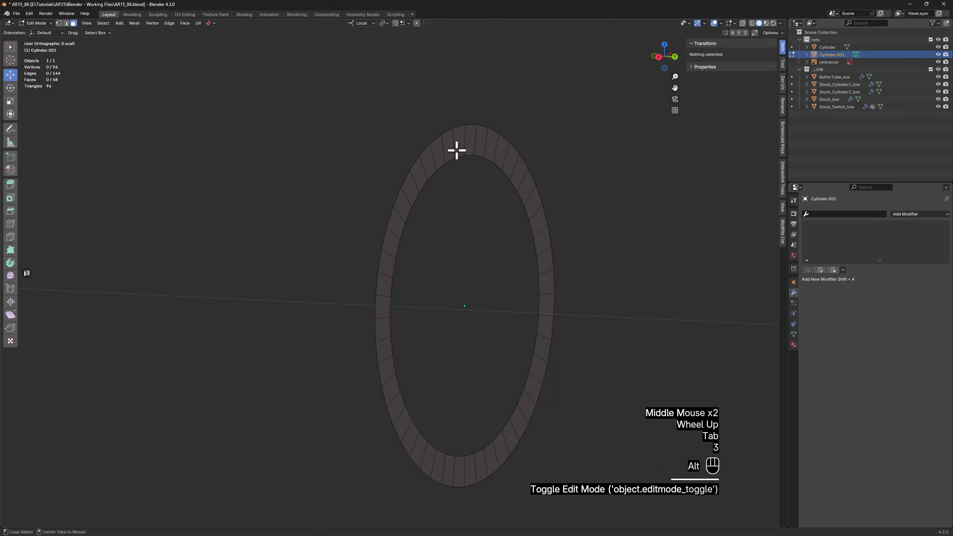
pyautogui.keyDown('alt'); pyautogui.doubleClick(456, 150); pyautogui.keyUp('alt')
pyautogui.press('z')
pyautogui.scroll(1, 552, 161)
pyautogui.moveTo(553, 161); pyautogui.dragTo(573, 156, button='middle')
pyautogui.press('d')
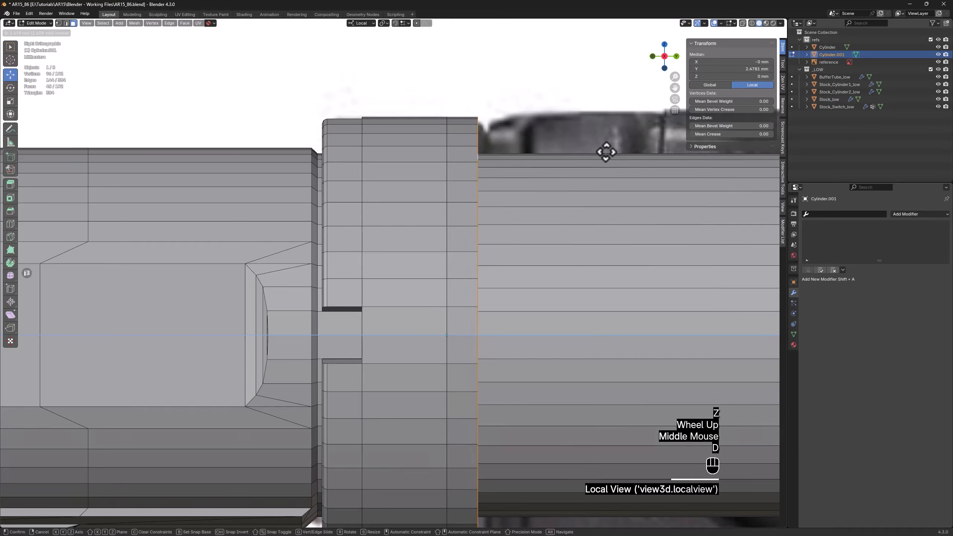
pyautogui.click(613, 153)
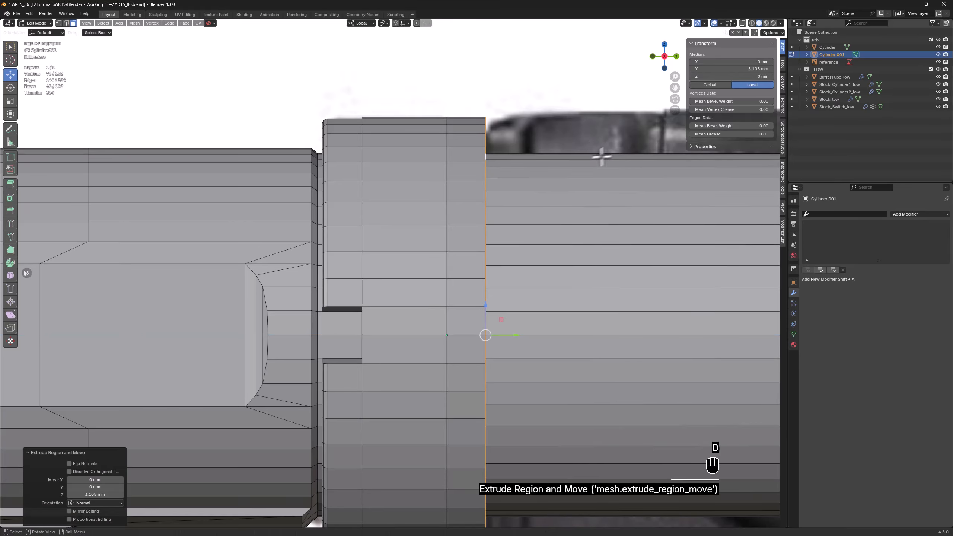
pyautogui.hotkey('alt', 'z')
pyautogui.hotkey('alt', 'z')
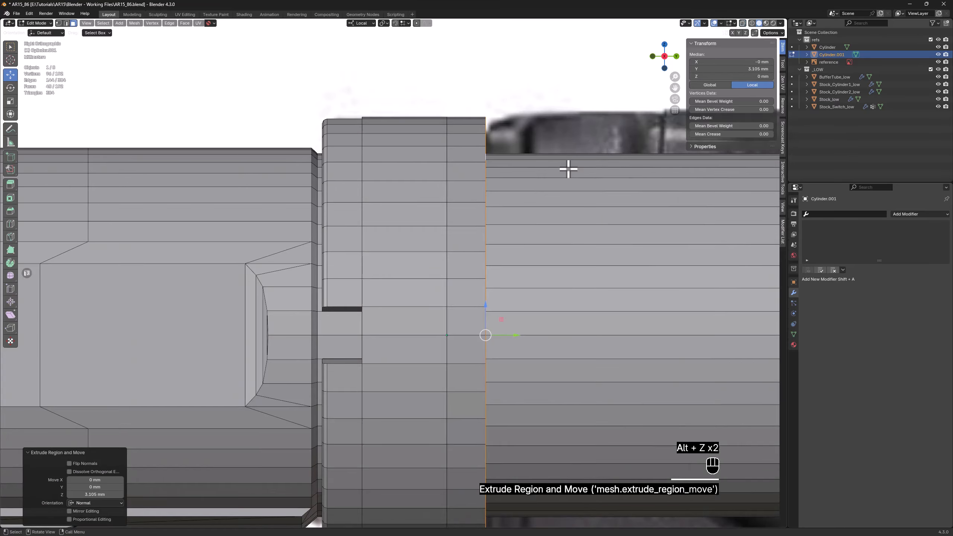
pyautogui.scroll(-2, 569, 169)
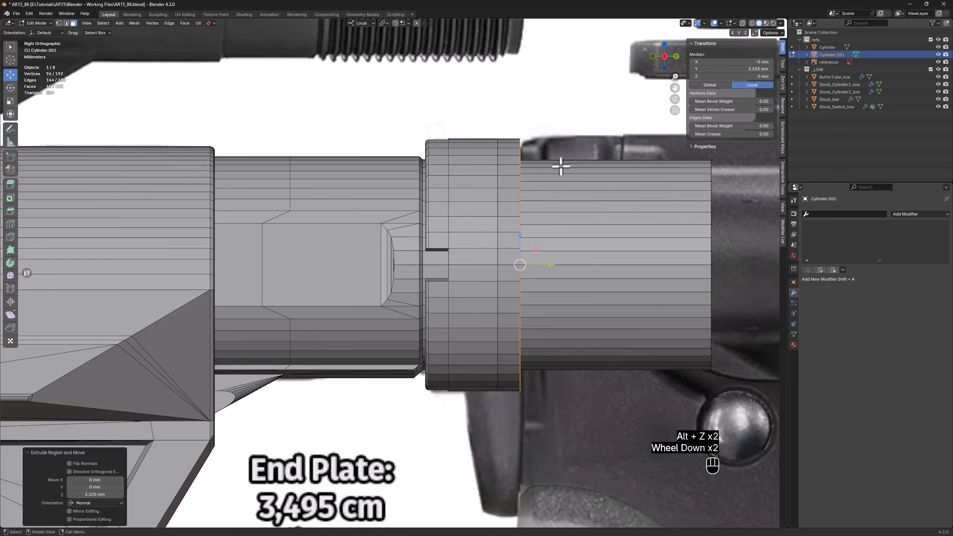
pyautogui.scroll(-1, 383, 140)
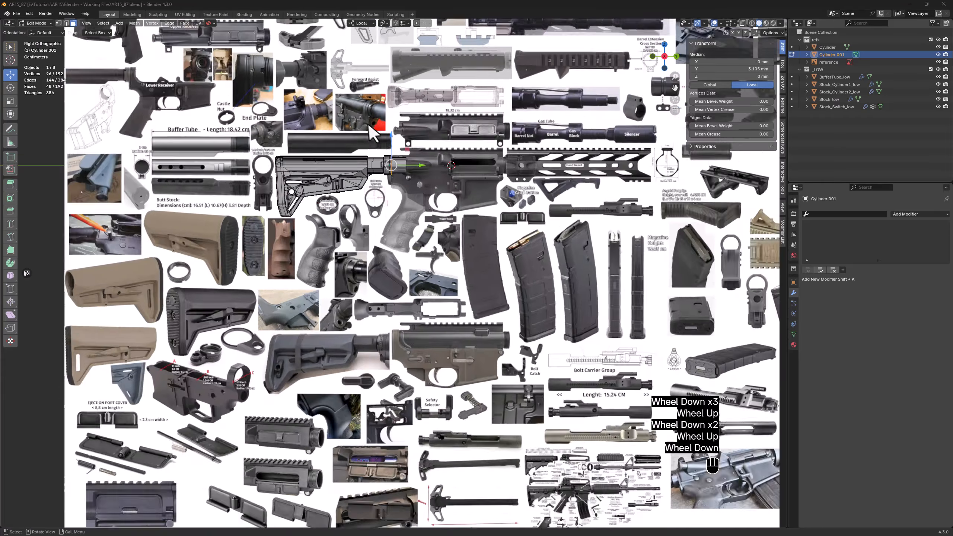
# Duplicate the reference image in place and rotate the copy -90° about its local Y axis
pyautogui.moveTo(376, 150); pyautogui.dragTo(413, 226, button='middle')
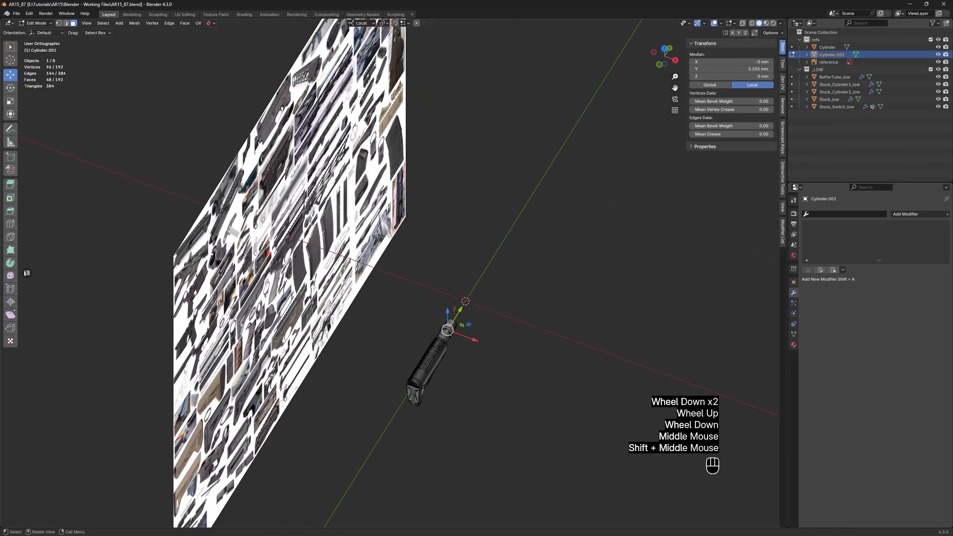
pyautogui.press('Tab')
pyautogui.click(400, 192)
pyautogui.hotkey('shift', 'd')
pyautogui.rightClick(379, 244)
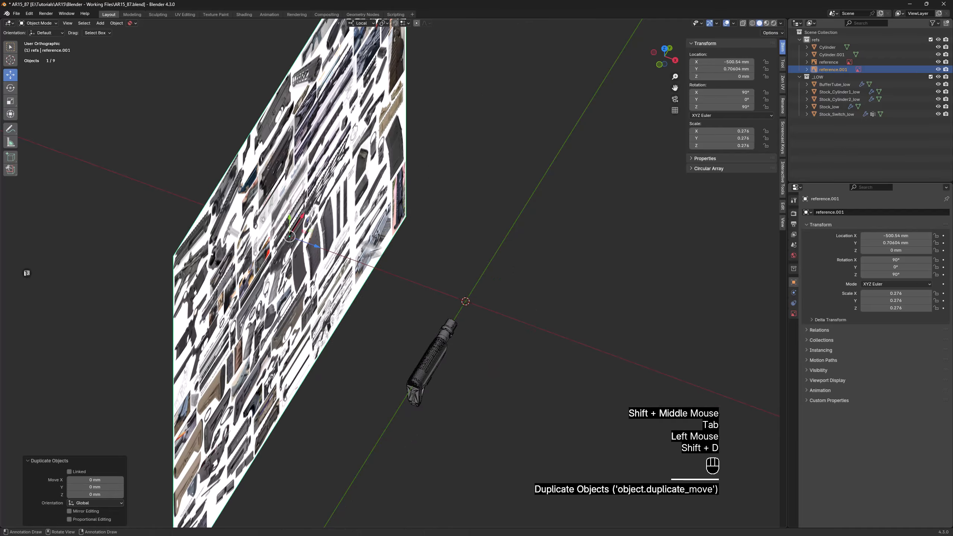
pyautogui.press('e')
pyautogui.moveTo(302, 255); pyautogui.dragTo(254, 256)
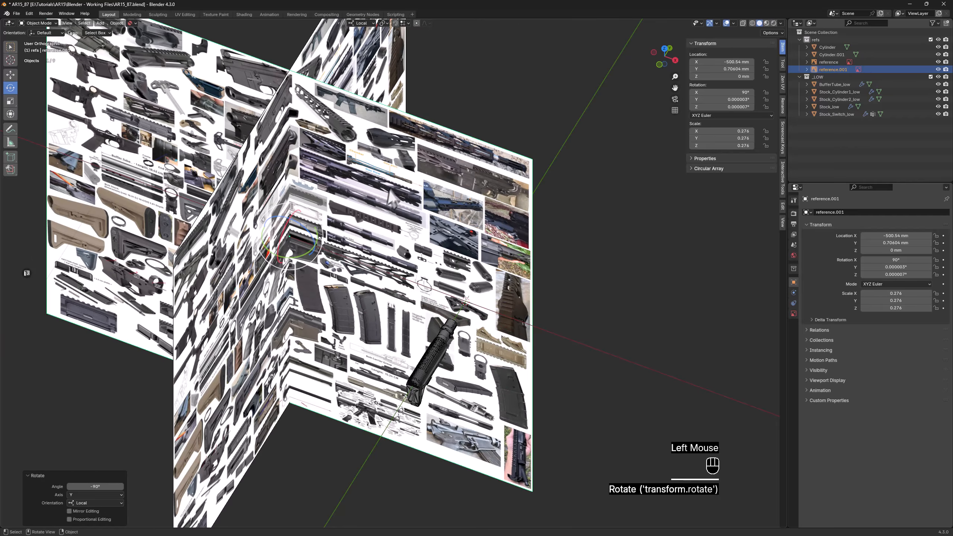
pyautogui.press('w')
# Add the extruded end plate ring to the selection and isolate it together with the rotated reference copy
pyautogui.scroll(6, 375, 339)
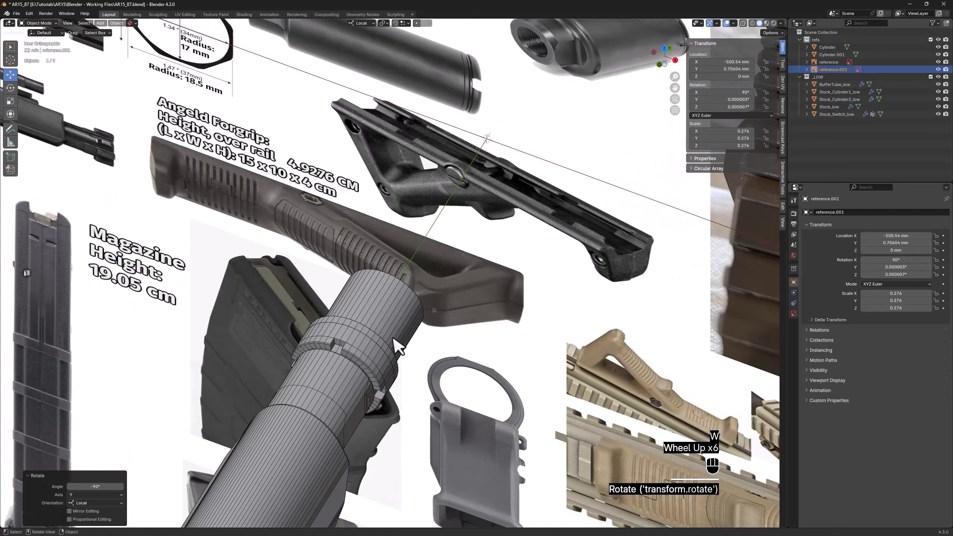
pyautogui.keyDown('shift'); pyautogui.click(376, 338); pyautogui.keyUp('shift')
pyautogui.scroll(-3, 378, 335)
pyautogui.press('z')
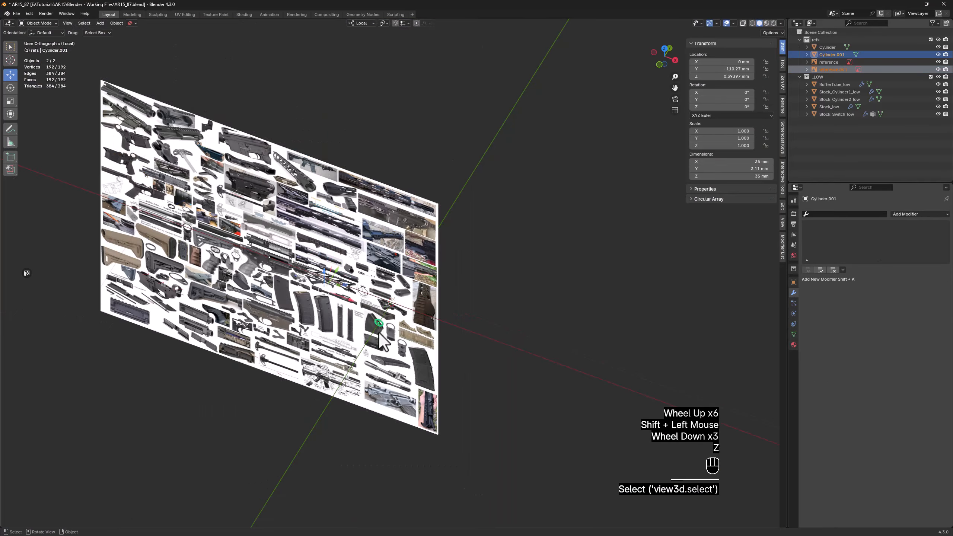
# Move the rotated reference copy 638.52 mm along local X and 58.971 mm along local Y, aligning its end plate drawing with the ring
pyautogui.moveTo(363, 288); pyautogui.dragTo(612, 297, button='middle')
pyautogui.click(383, 248)
pyautogui.scroll(4, 403, 238)
pyautogui.scroll(1, 401, 277)
pyautogui.scroll(-1, 400, 277)
pyautogui.moveTo(131, 269); pyautogui.dragTo(650, 221)
pyautogui.keyDown('shift'); pyautogui.moveTo(537, 262); pyautogui.dragTo(441, 245, button='middle'); pyautogui.keyUp('shift')
pyautogui.scroll(5, 458, 237)
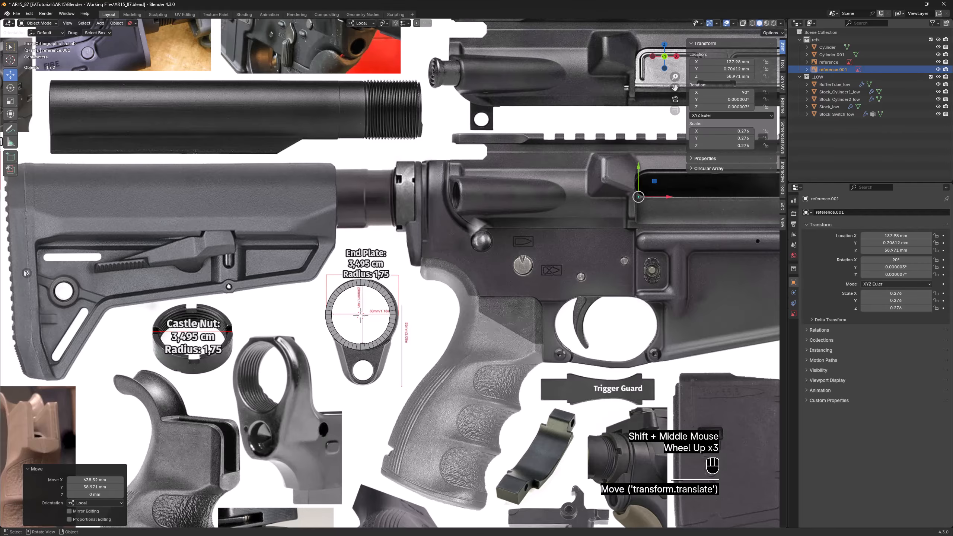
pyautogui.scroll(1, 465, 231)
pyautogui.keyDown('shift'); pyautogui.moveTo(518, 221); pyautogui.dragTo(466, 227, button='middle'); pyautogui.keyUp('shift')
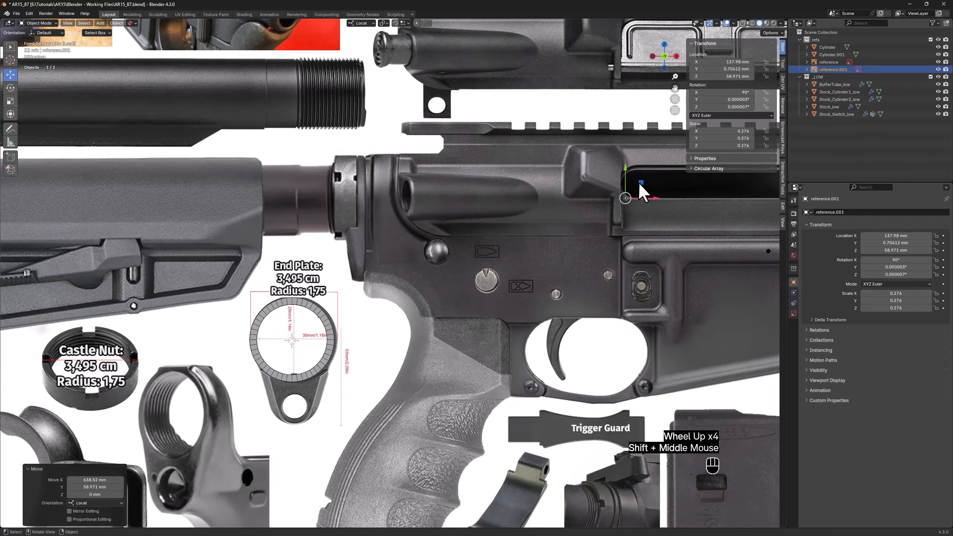
# Nudge the rotated reference copy about -0.678 mm along local X and -0.216 mm along local Y to refine its alignment with the ring
pyautogui.moveTo(639, 183); pyautogui.dragTo(607, 195)
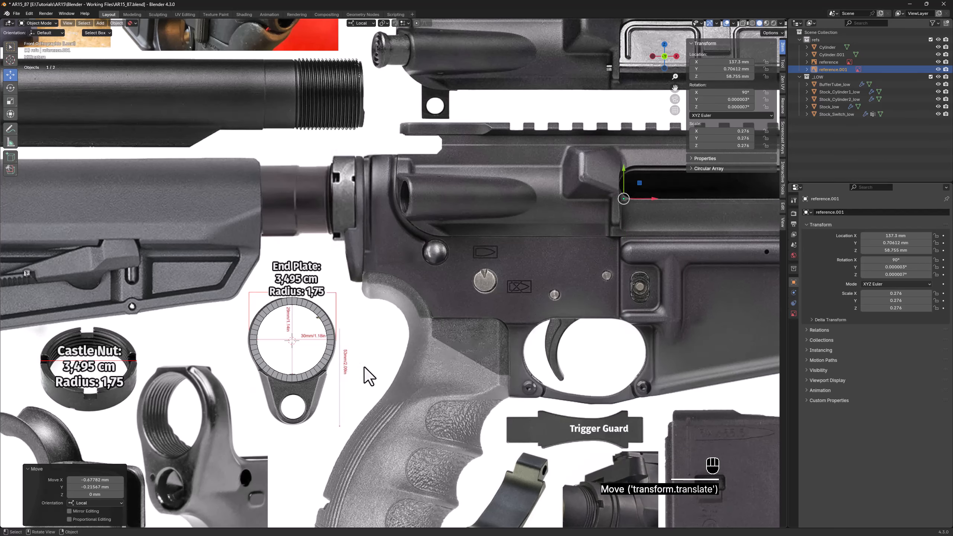
# Add a cylinder mesh with 36 vertices, a 10 mm radius and a 10 mm depth
pyautogui.hotkey('shift', 'a')
pyautogui.moveTo(363, 365)
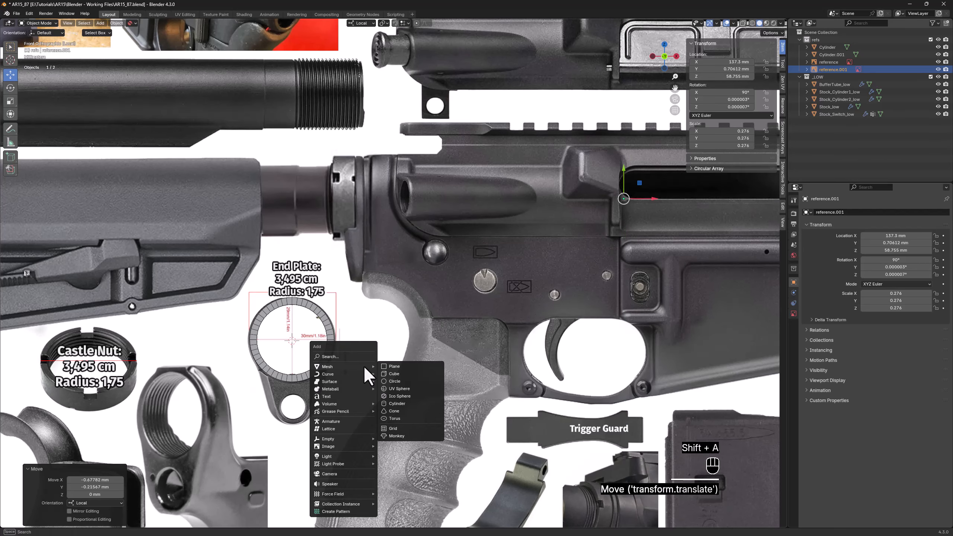
pyautogui.click(397, 404)
pyautogui.click(95, 432)
pyautogui.write('36')
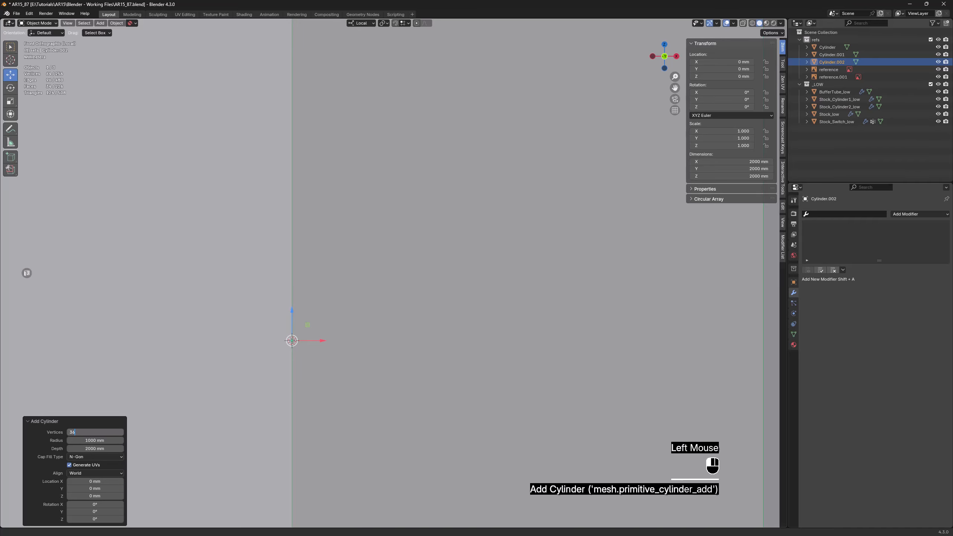
pyautogui.press('Return')
pyautogui.click(97, 440)
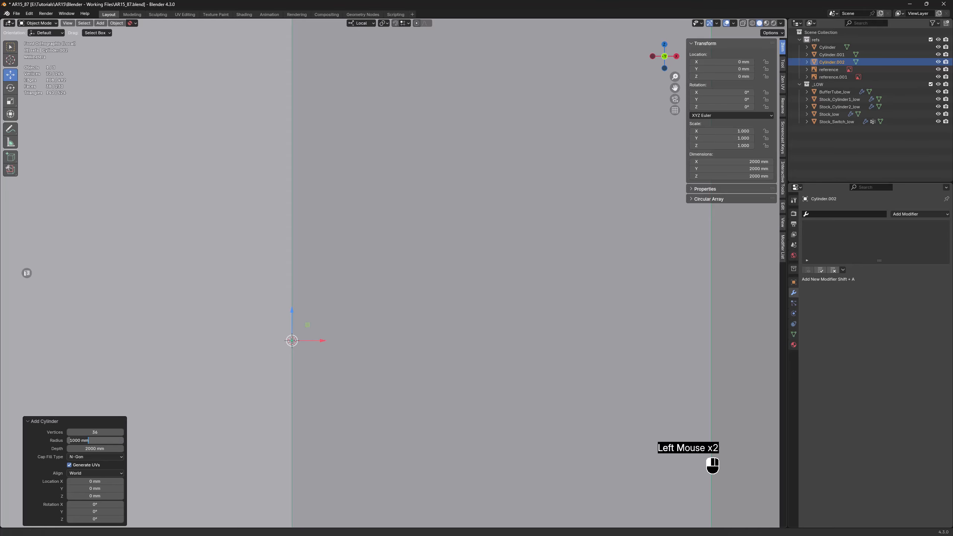
pyautogui.write('10')
pyautogui.press('Tab')
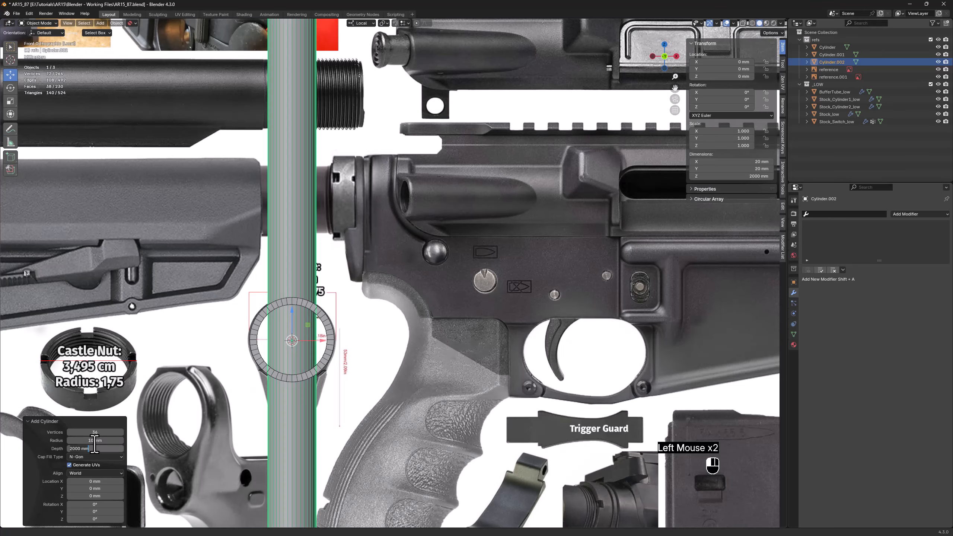
pyautogui.press('Return')
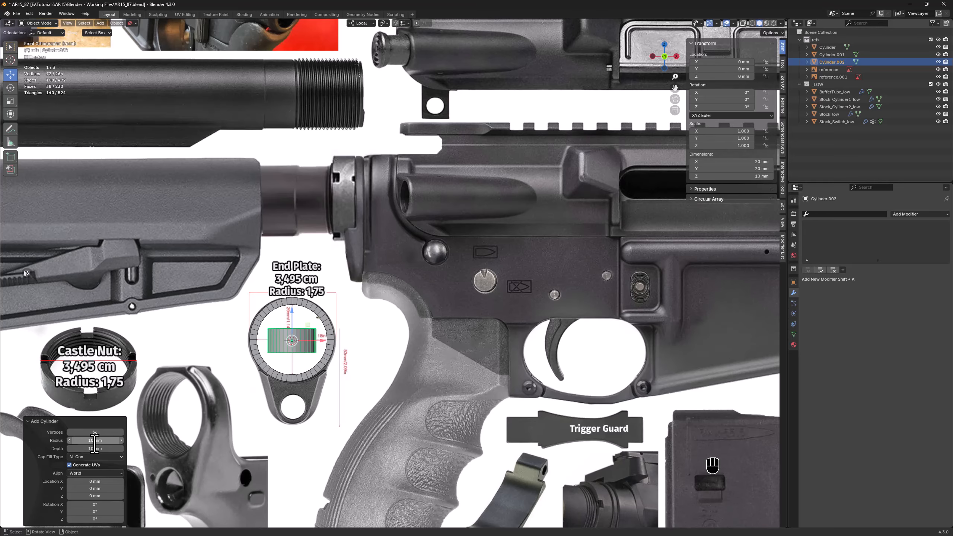
# Rotate the new cylinder -90° about X to face the front view and apply all its transforms
pyautogui.click(95, 504)
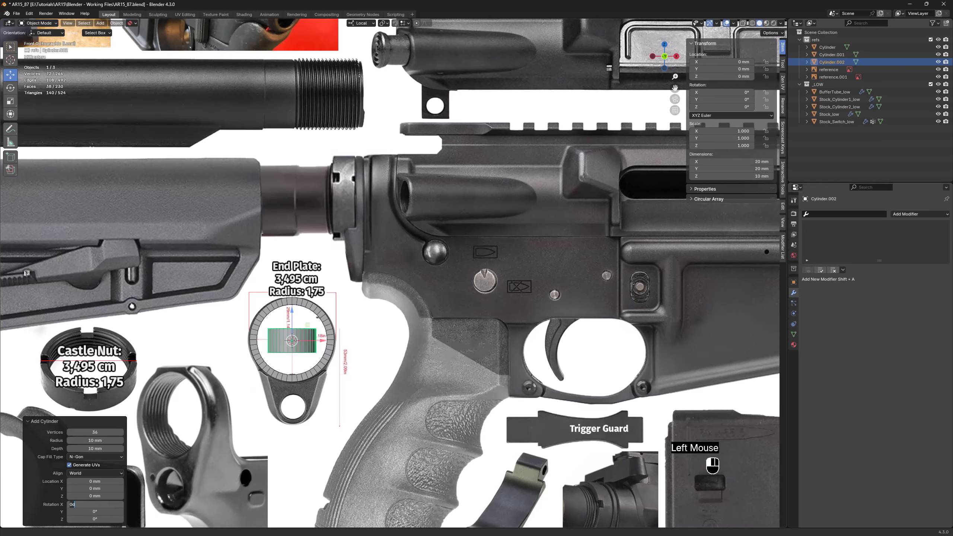
pyautogui.press('Return')
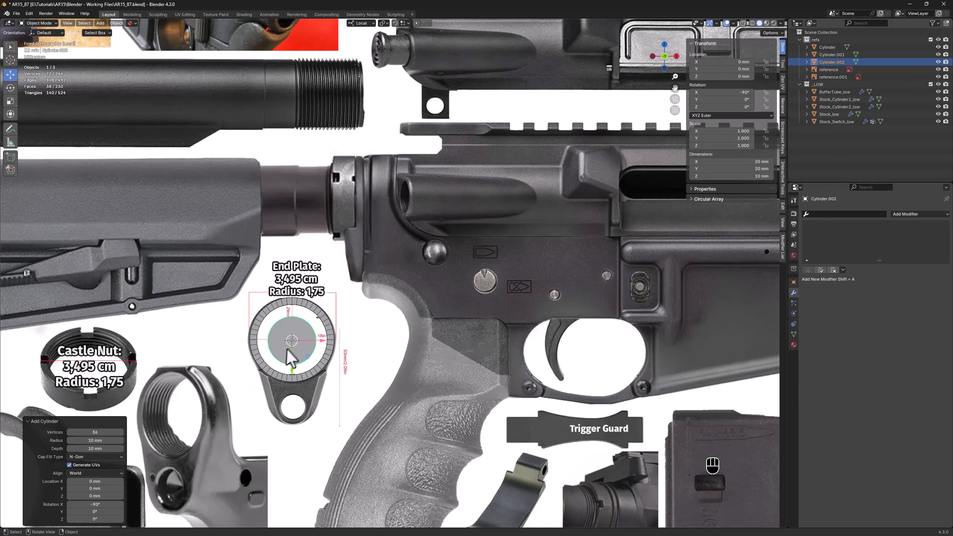
pyautogui.hotkey('ctrl', 'a')
pyautogui.click(272, 356)
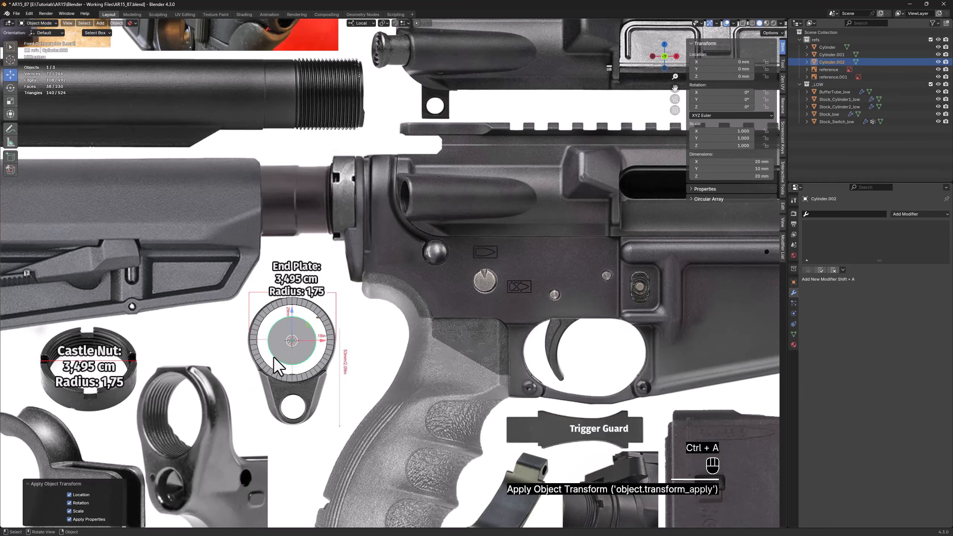
# Move the cylinder -25.044 mm along local Z onto the end plate's rounded lower lug, and turn on X-ray display
pyautogui.scroll(2, 289, 355)
pyautogui.keyDown('shift'); pyautogui.moveTo(289, 355); pyautogui.dragTo(270, 243, button='middle'); pyautogui.keyUp('shift')
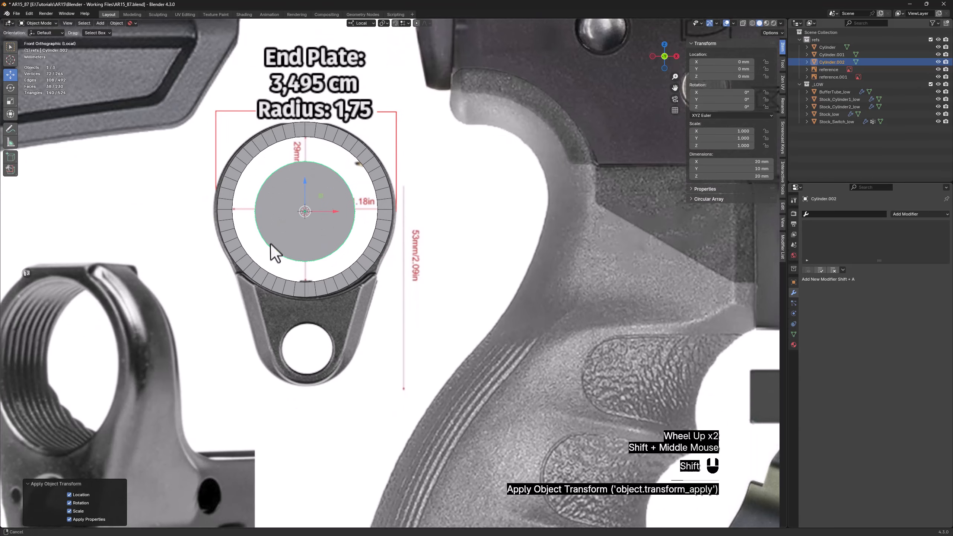
pyautogui.keyDown('shift'); pyautogui.scroll(1, 285, 210); pyautogui.keyUp('shift')
pyautogui.doubleClick(307, 207)
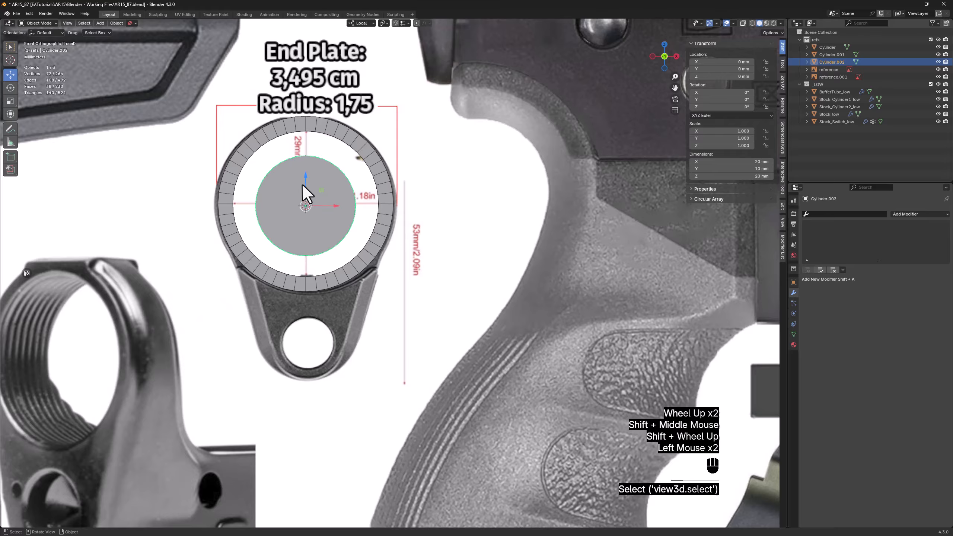
pyautogui.doubleClick(305, 207)
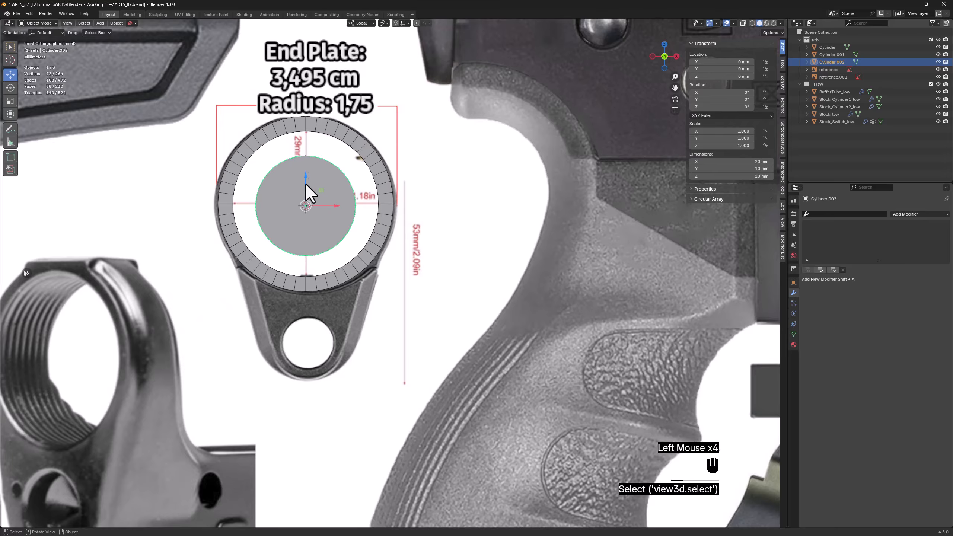
pyautogui.keyDown('shift'); pyautogui.moveTo(305, 183); pyautogui.dragTo(288, 322); pyautogui.keyUp('shift')
pyautogui.scroll(2, 289, 338)
pyautogui.hotkey('alt', 'z')
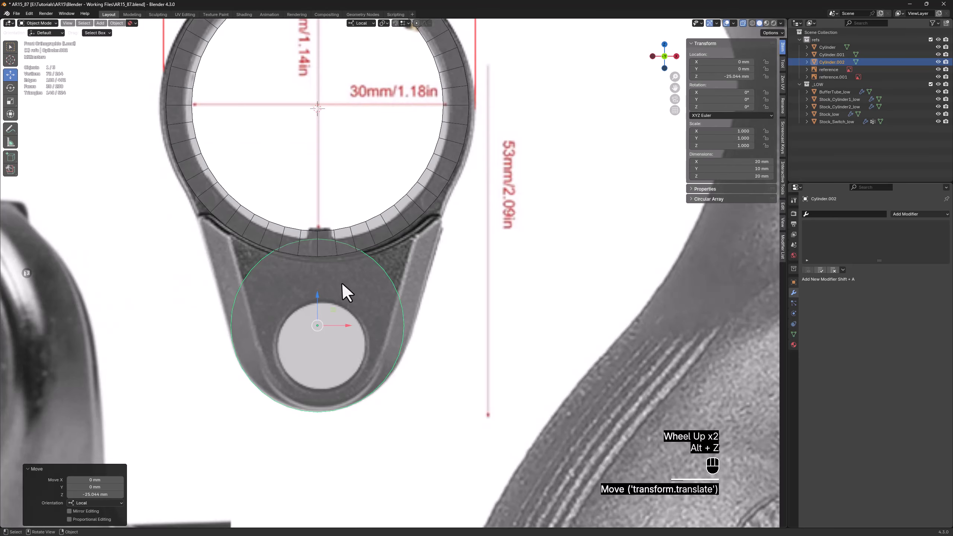
# Fit a duplicate of the cylinder to the lug's hole, scaling it to 0.5 and moving it -2.2786 mm along local Z
pyautogui.hotkey('shift', 'd')
pyautogui.rightClick(373, 257)
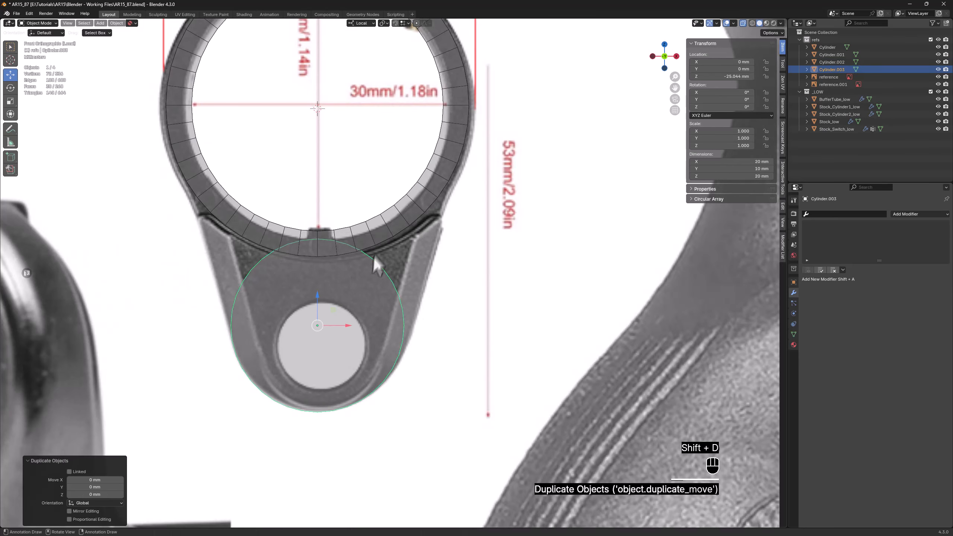
pyautogui.press('s')
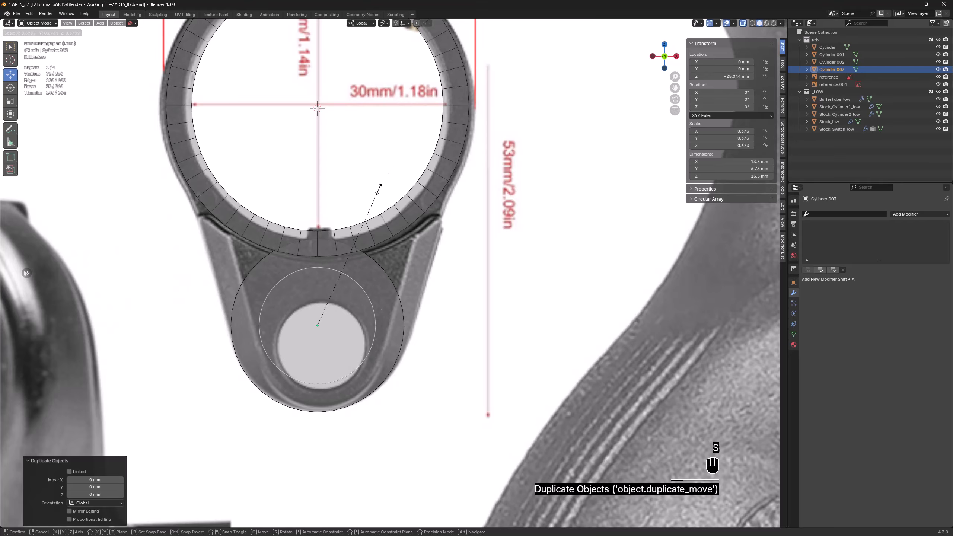
pyautogui.click(380, 187)
pyautogui.press('s')
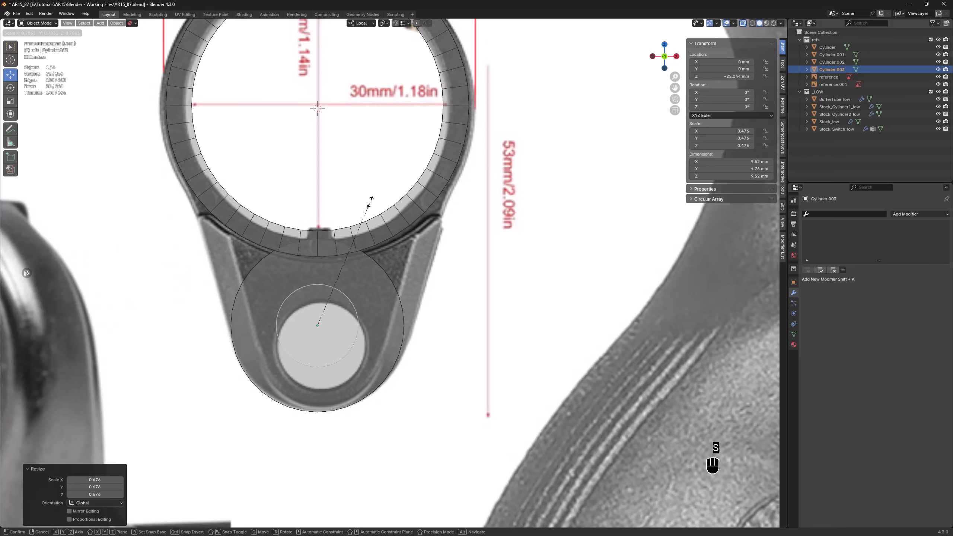
pyautogui.click(371, 199)
pyautogui.moveTo(319, 308); pyautogui.dragTo(319, 322)
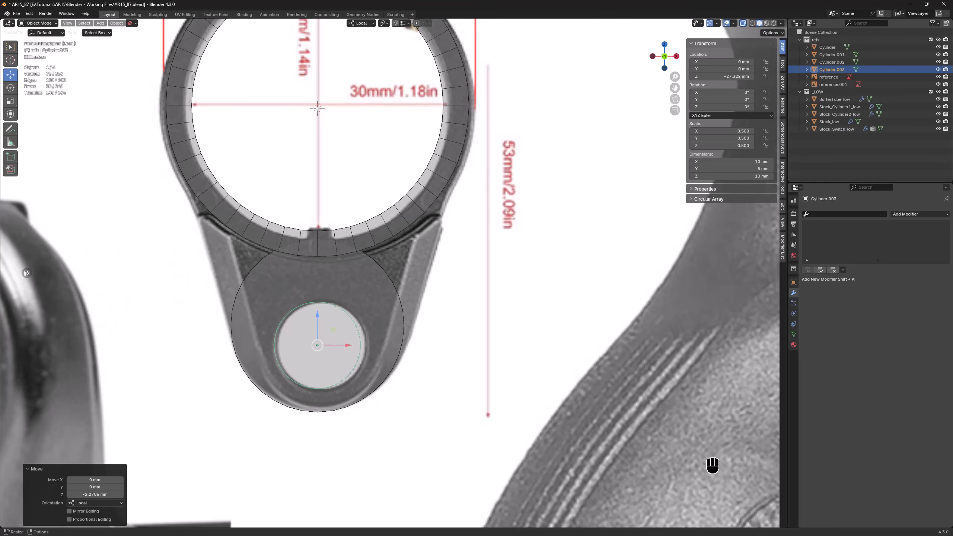
# Select both lug cylinders in the right side view and move them along local Y toward the end plate ring
pyautogui.keyDown('alt'); pyautogui.moveTo(485, 373); pyautogui.dragTo(387, 380, button='middle'); pyautogui.keyUp('alt')
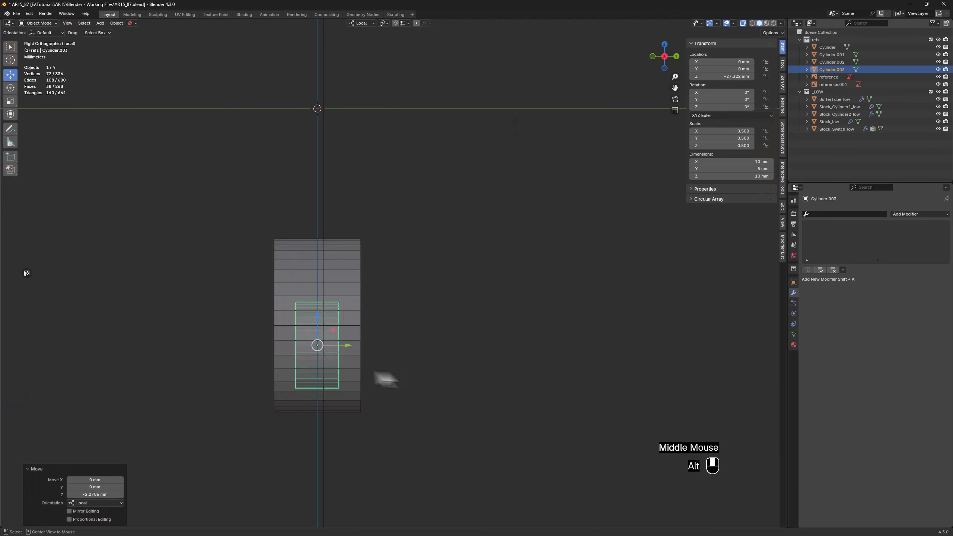
pyautogui.moveTo(196, 201); pyautogui.dragTo(304, 382)
pyautogui.scroll(-3, 304, 381)
pyautogui.keyDown('shift'); pyautogui.moveTo(304, 381); pyautogui.dragTo(429, 388, button='middle'); pyautogui.keyUp('shift')
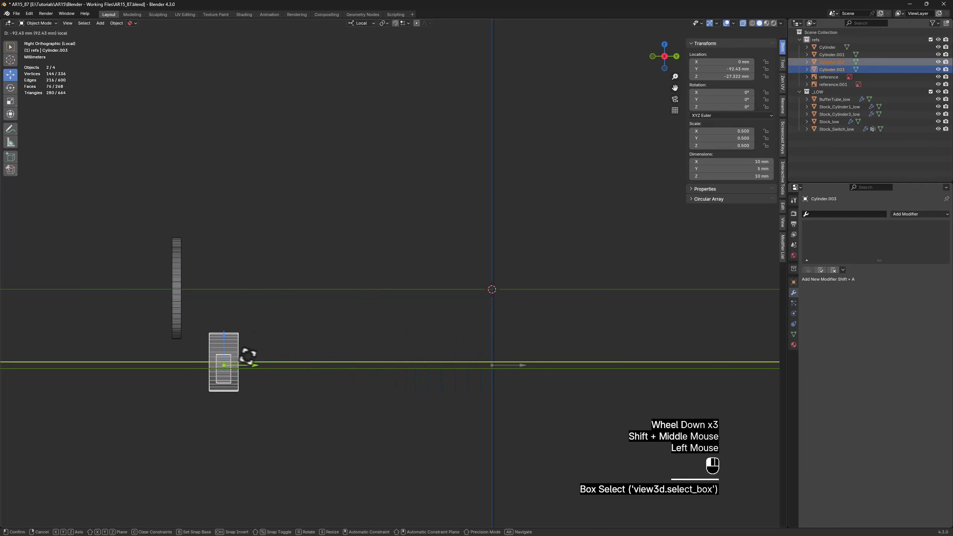